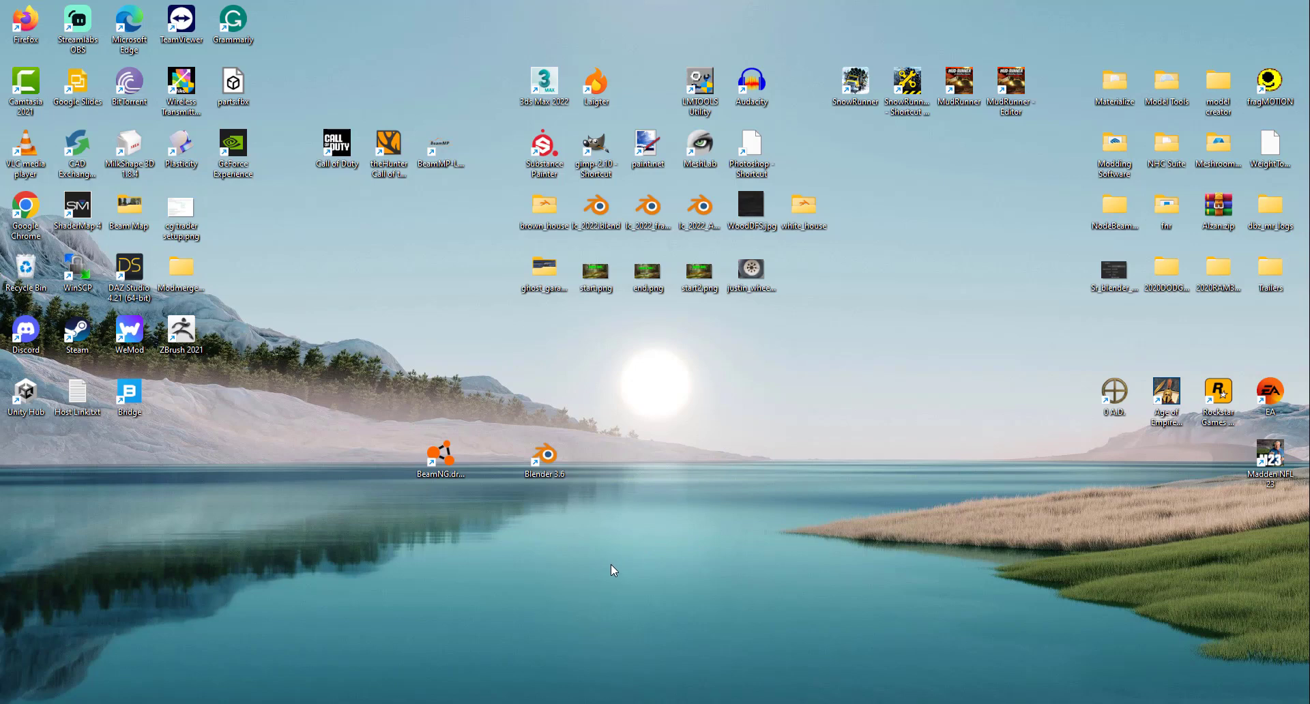
# Step: Switch to the Chrome browser and open sketchfab.com
pyautogui.click(668, 703)
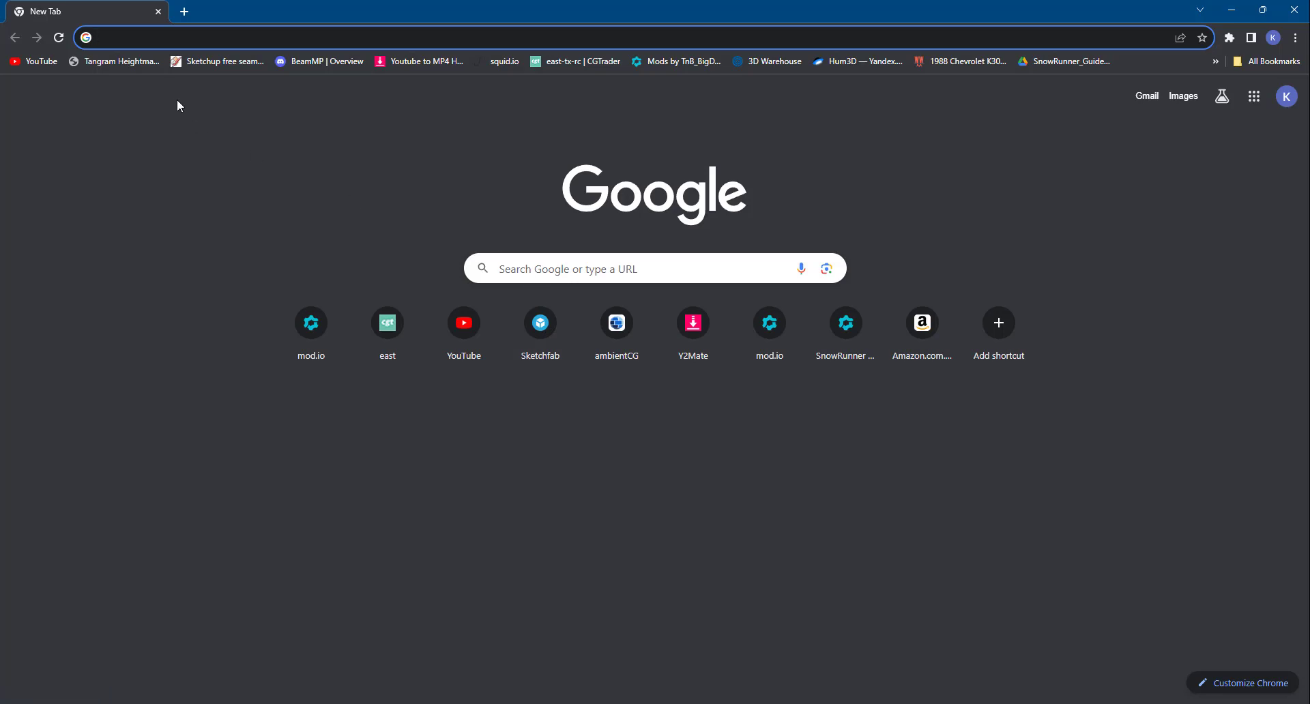
pyautogui.write('sketchfab.com')
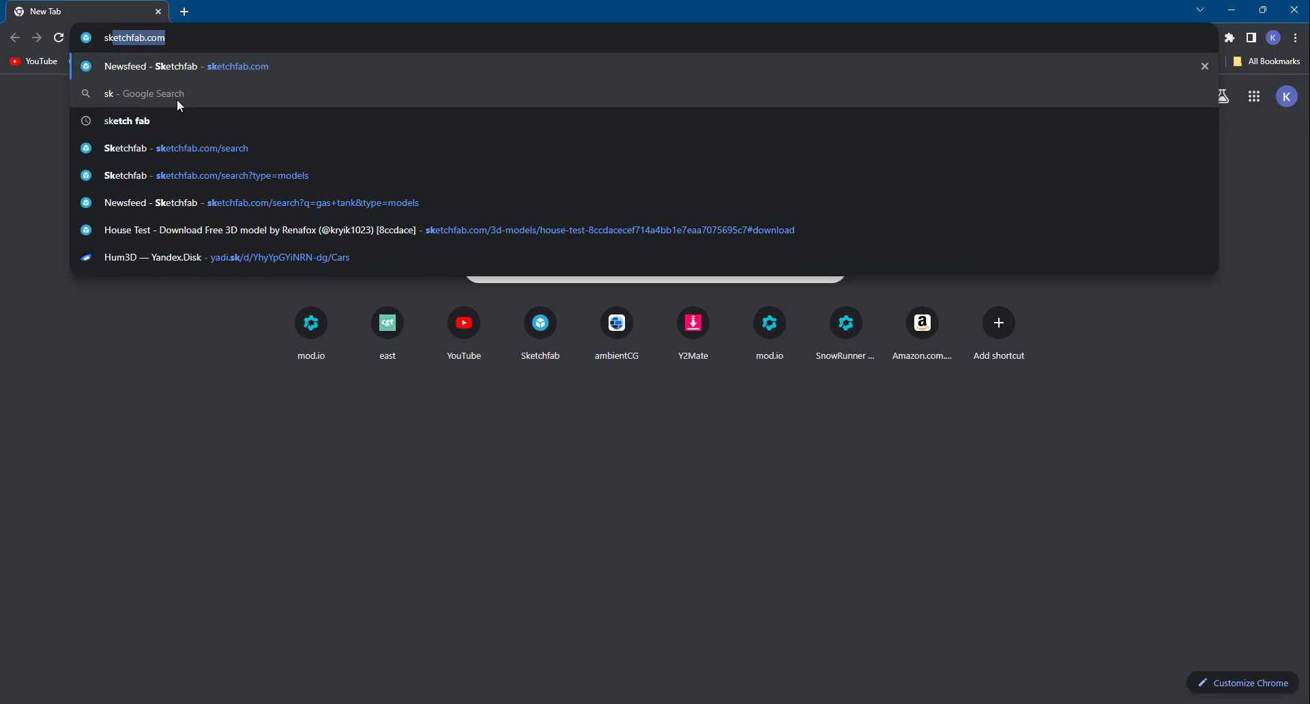
pyautogui.press('Return')
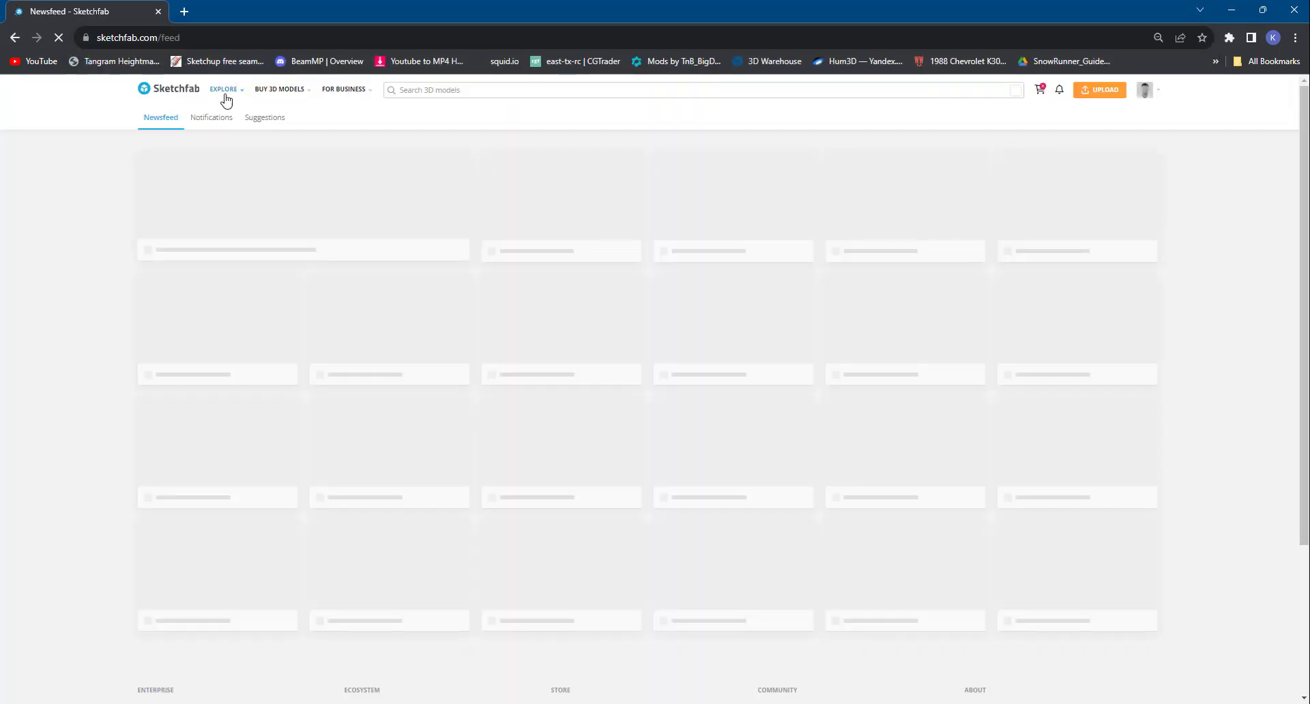
pyautogui.moveTo(225, 95)
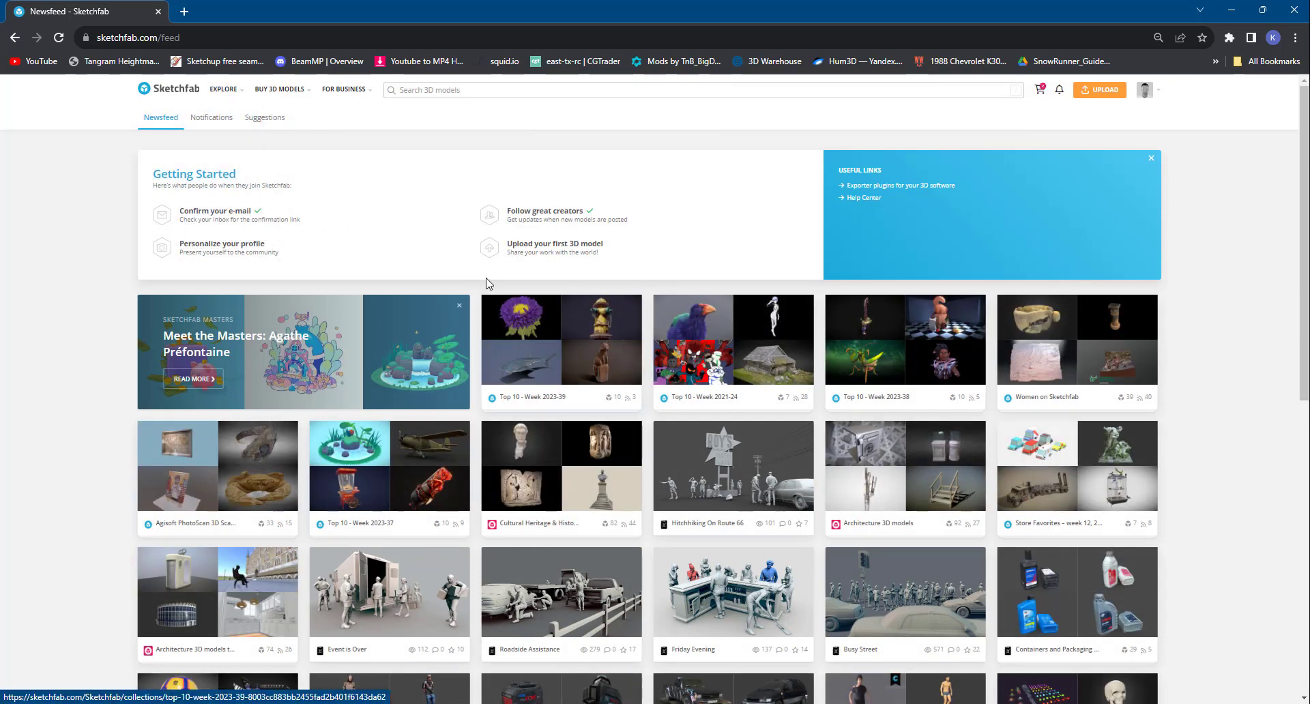
pyautogui.moveTo(300, 99)
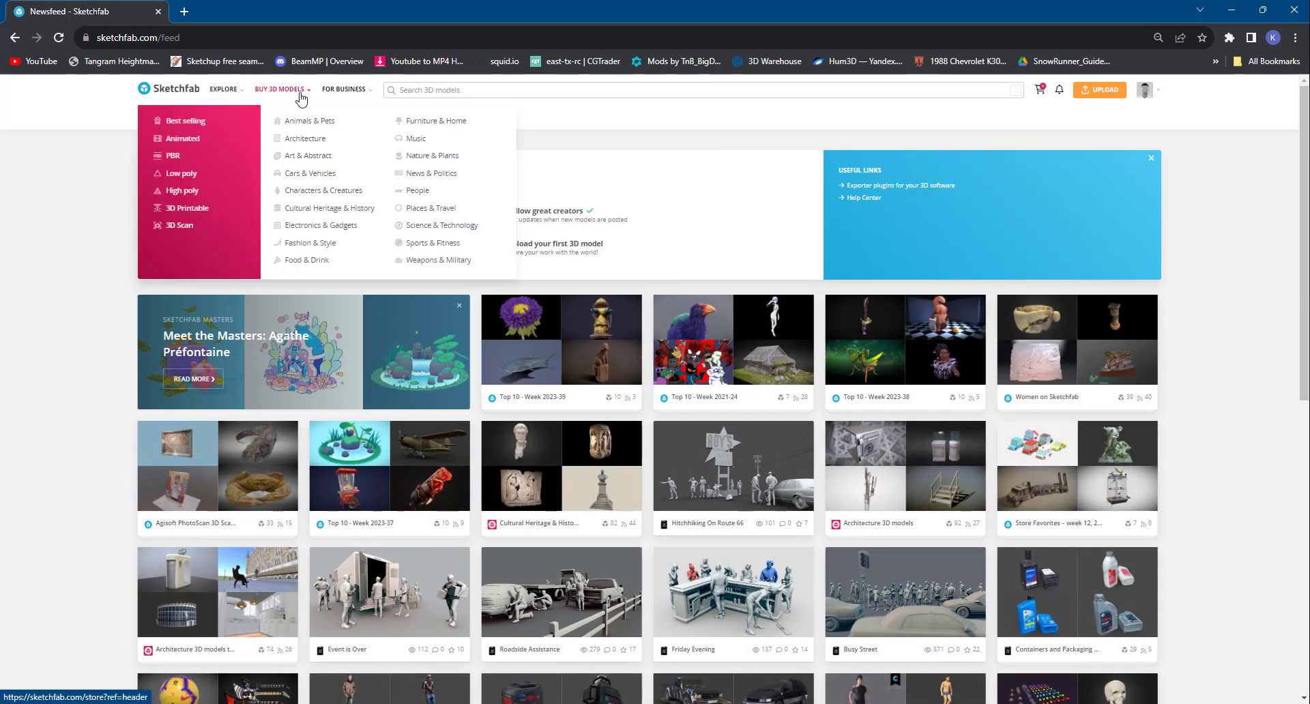
# Step: Search the Sketchfab 3D models for "container"
pyautogui.click(444, 92)
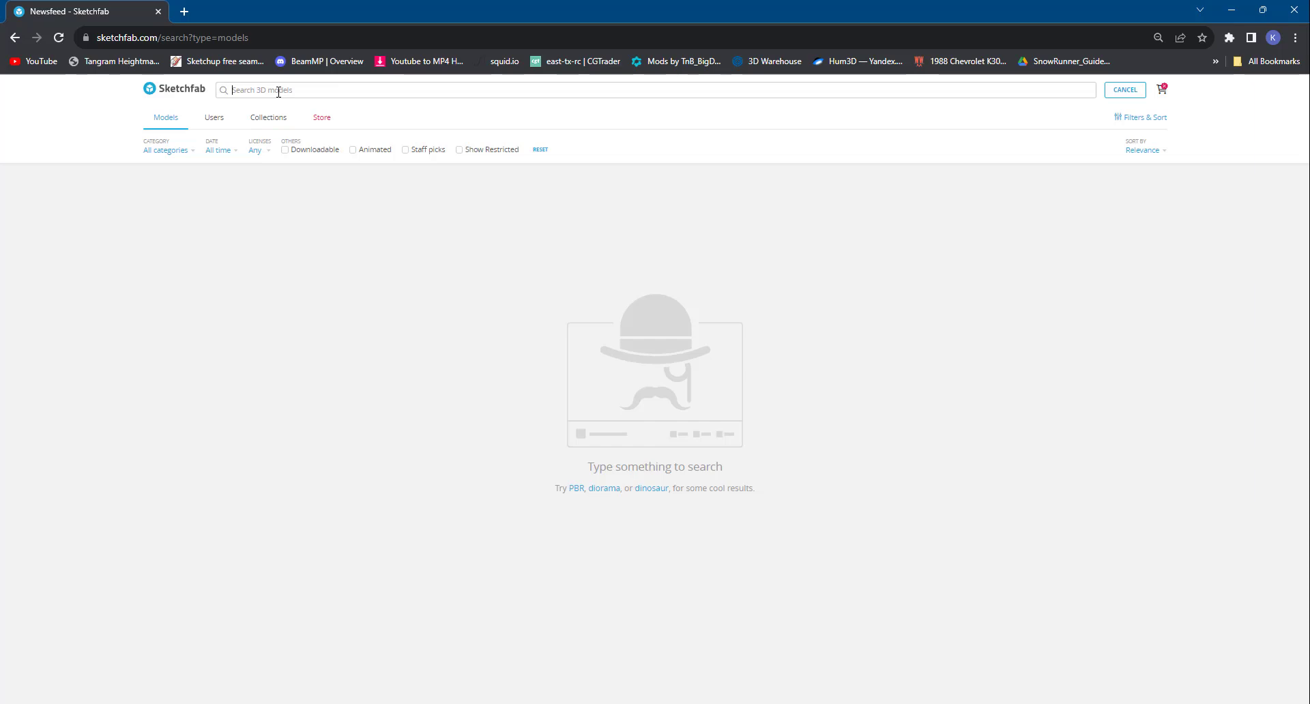
pyautogui.write('con')
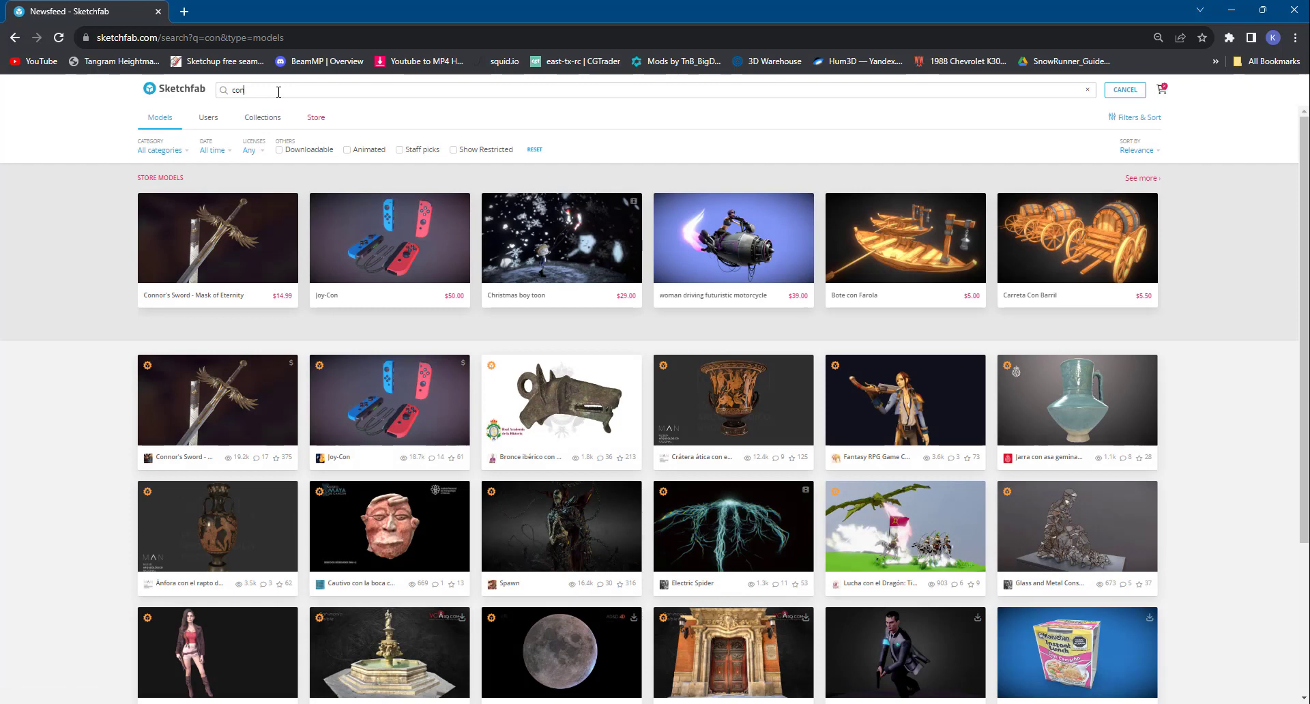
pyautogui.write('tain')
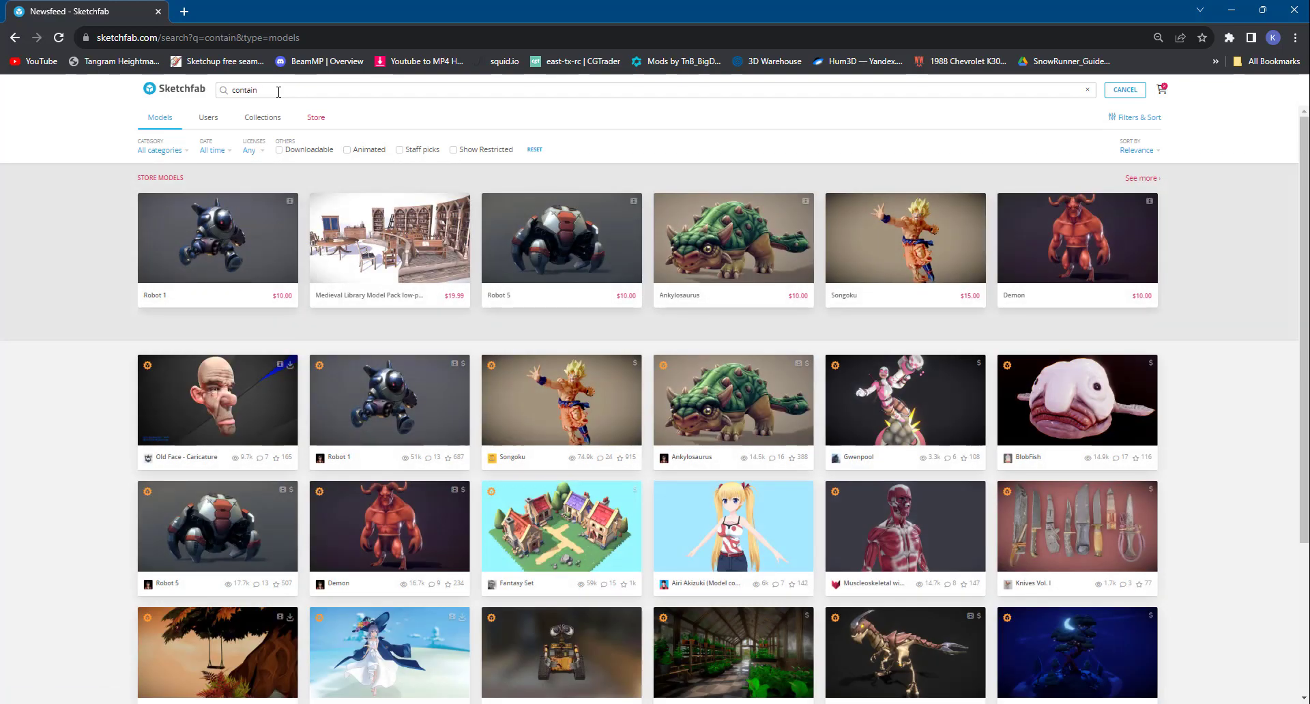
pyautogui.write('er')
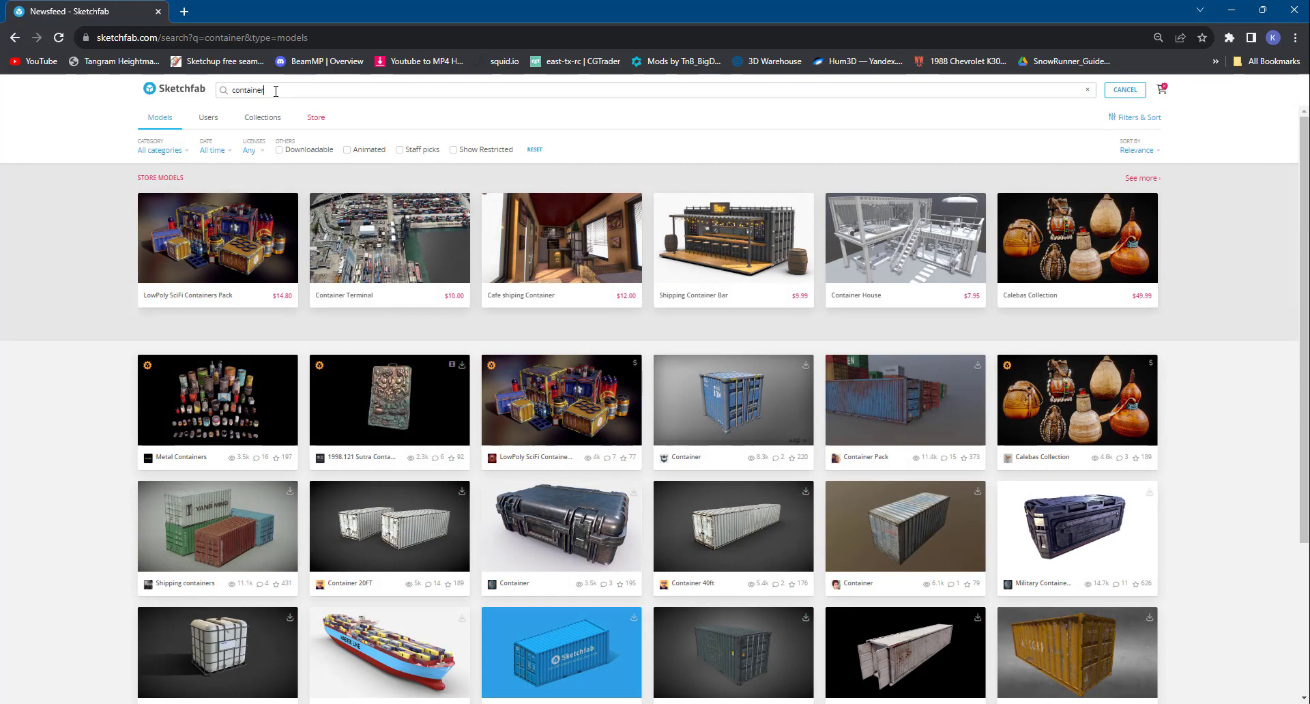
# Step: Find the yellow Rusty container among the search results and open its model page
pyautogui.scroll(-3, 915, 530)
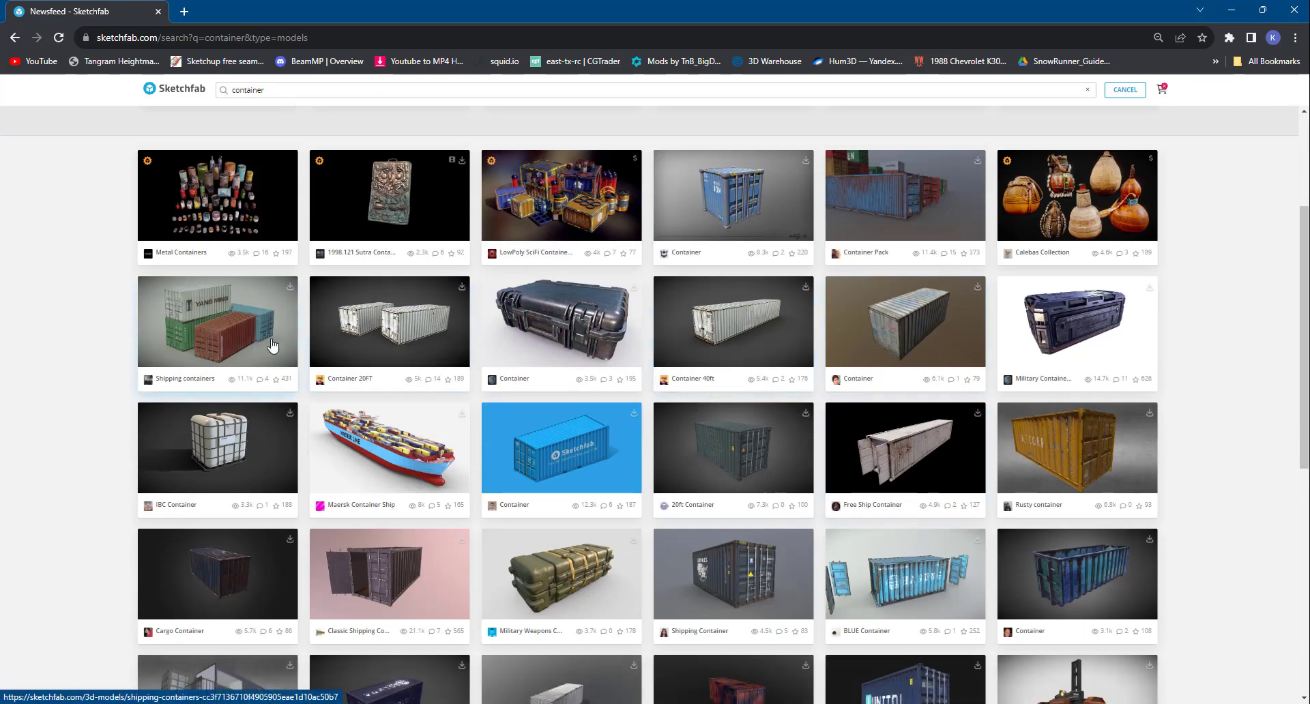
pyautogui.scroll(-2, 351, 324)
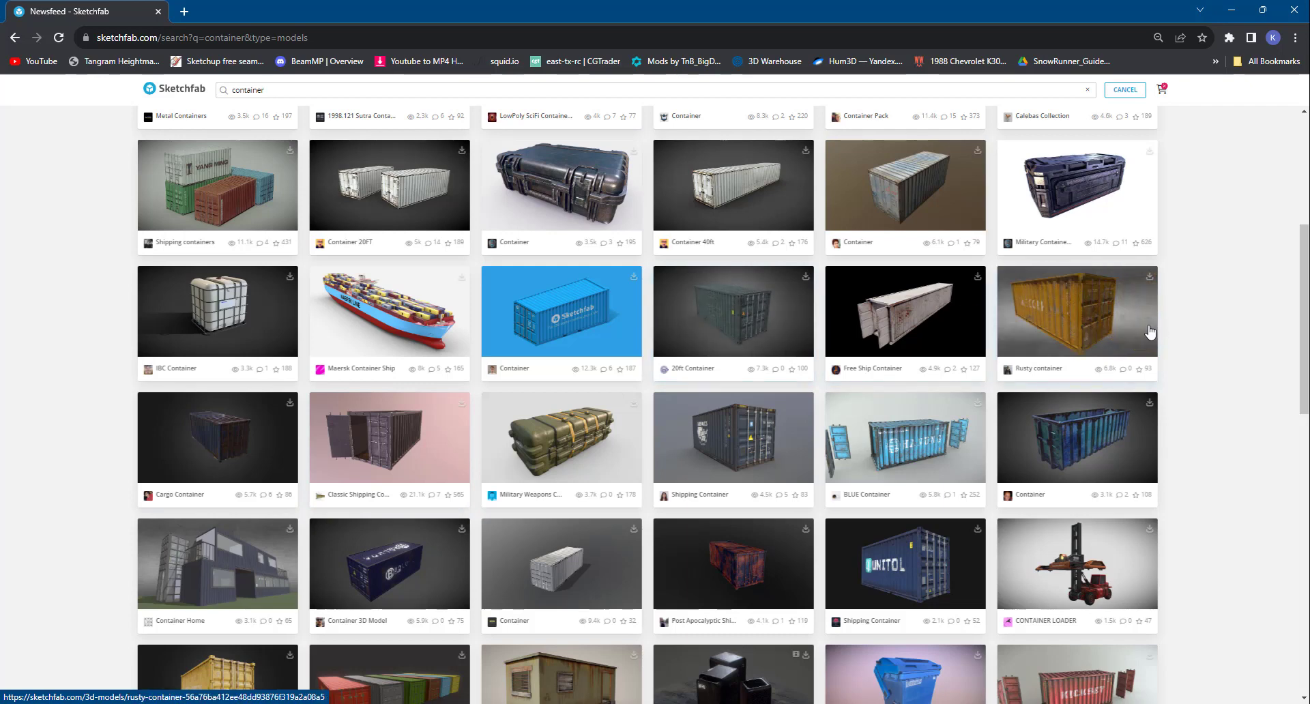
pyautogui.click(1094, 337)
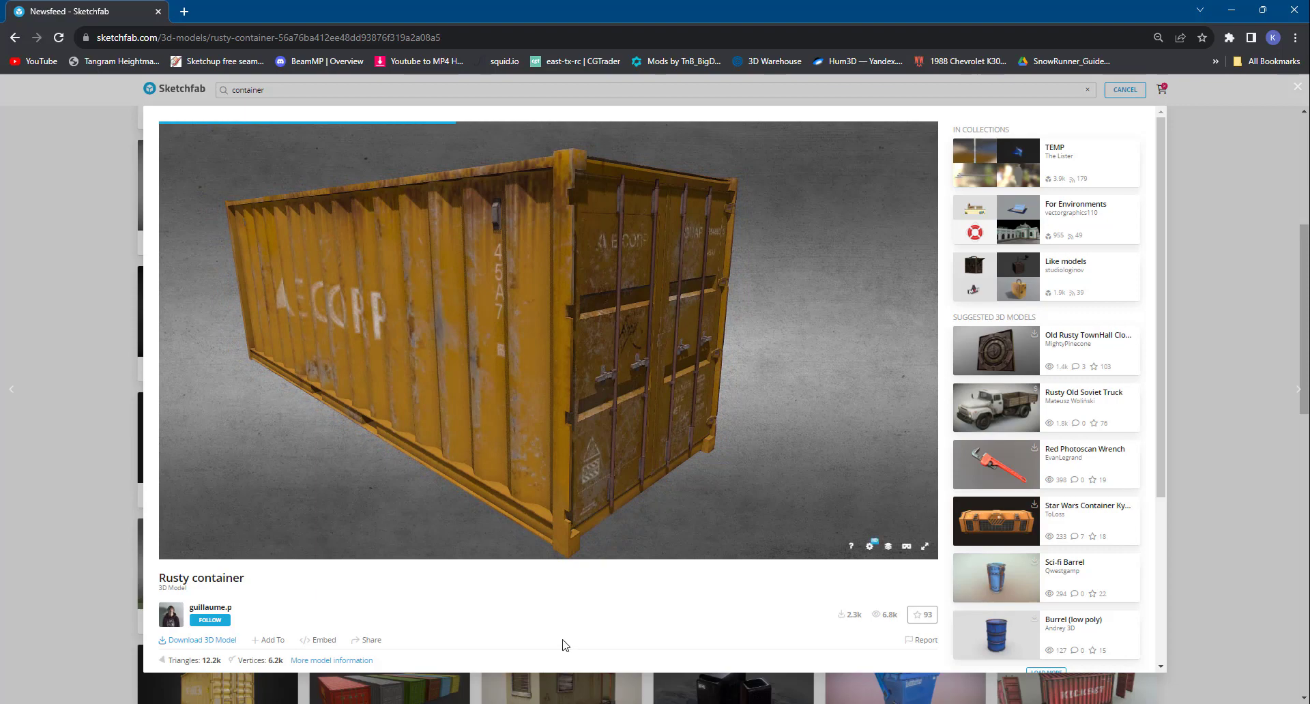
# Step: Examine the Rusty container from several sides and read its description, license and suggested models
pyautogui.scroll(-4, 546, 614)
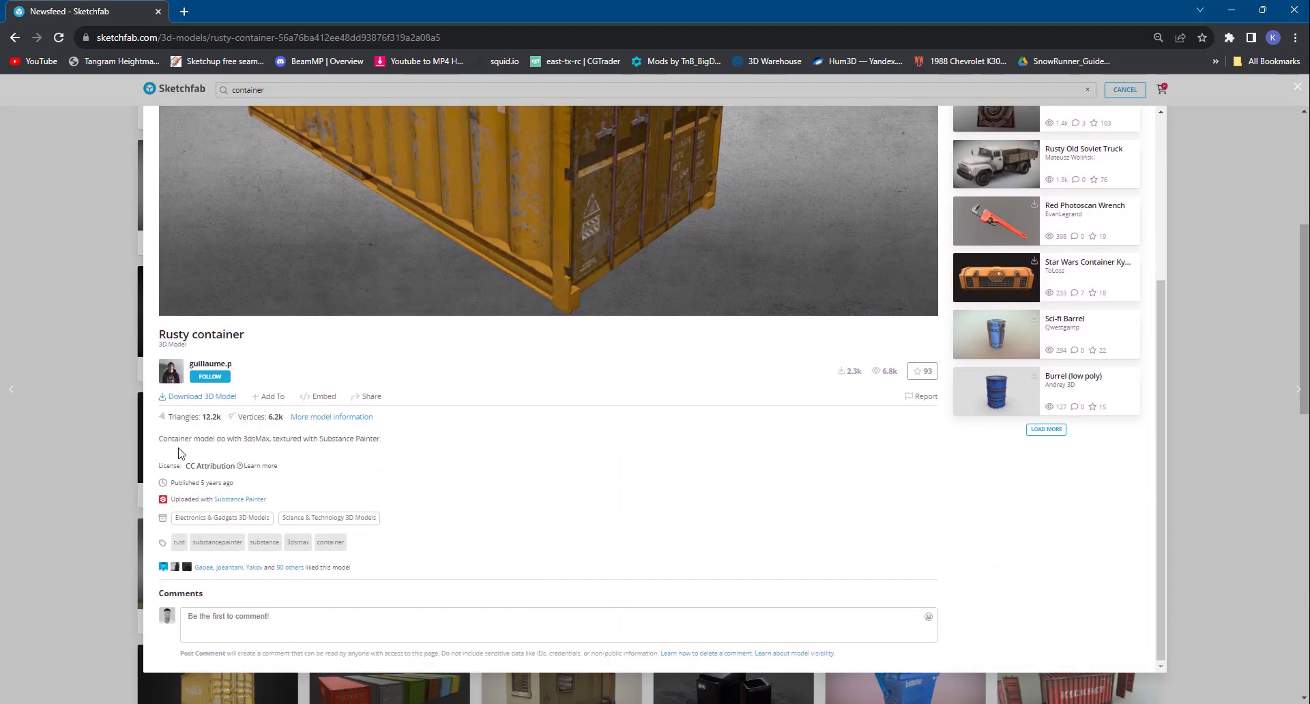
pyautogui.scroll(3, 204, 459)
pyautogui.moveTo(539, 352)
pyautogui.mouseDown()
pyautogui.moveTo(412, 354)
pyautogui.moveTo(427, 354)
pyautogui.moveTo(439, 322)
pyautogui.moveTo(482, 348)
pyautogui.moveTo(602, 348)
pyautogui.moveTo(596, 392)
pyautogui.moveTo(584, 330)
pyautogui.moveTo(514, 310)
pyautogui.moveTo(543, 354)
pyautogui.moveTo(565, 354)
pyautogui.mouseUp()
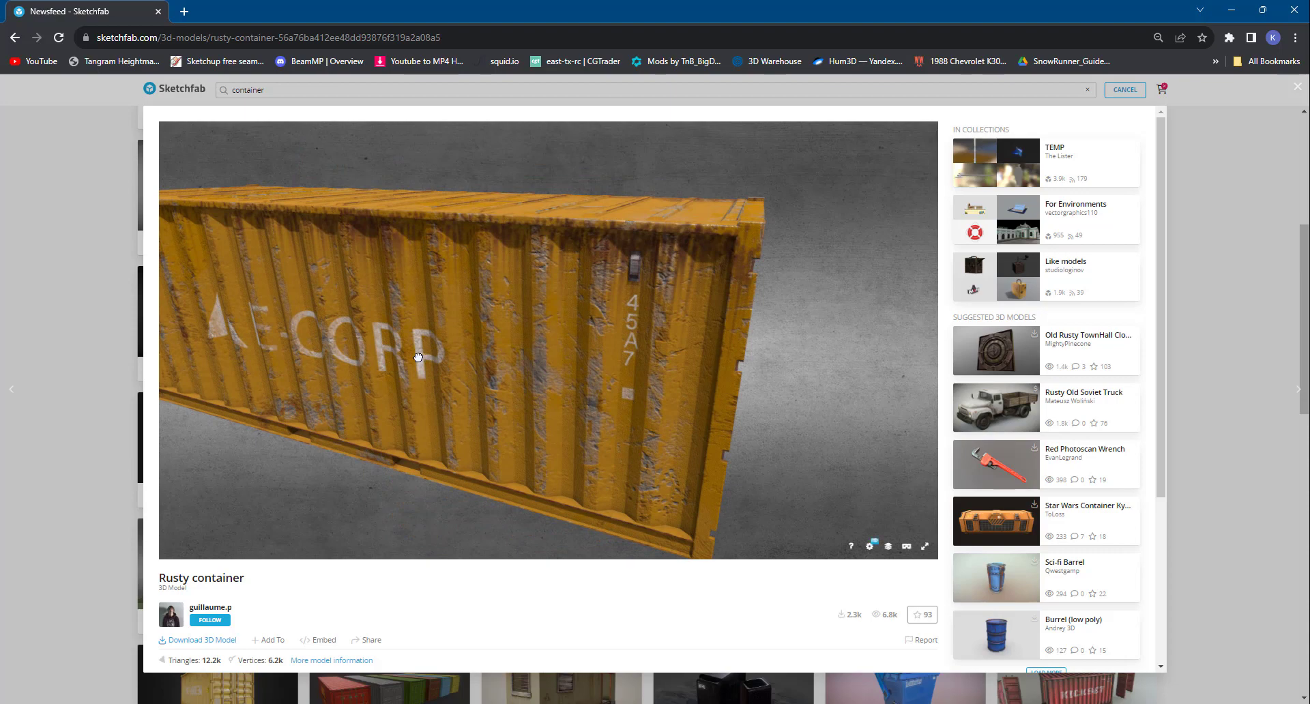
pyautogui.moveTo(443, 349); pyautogui.dragTo(489, 340)
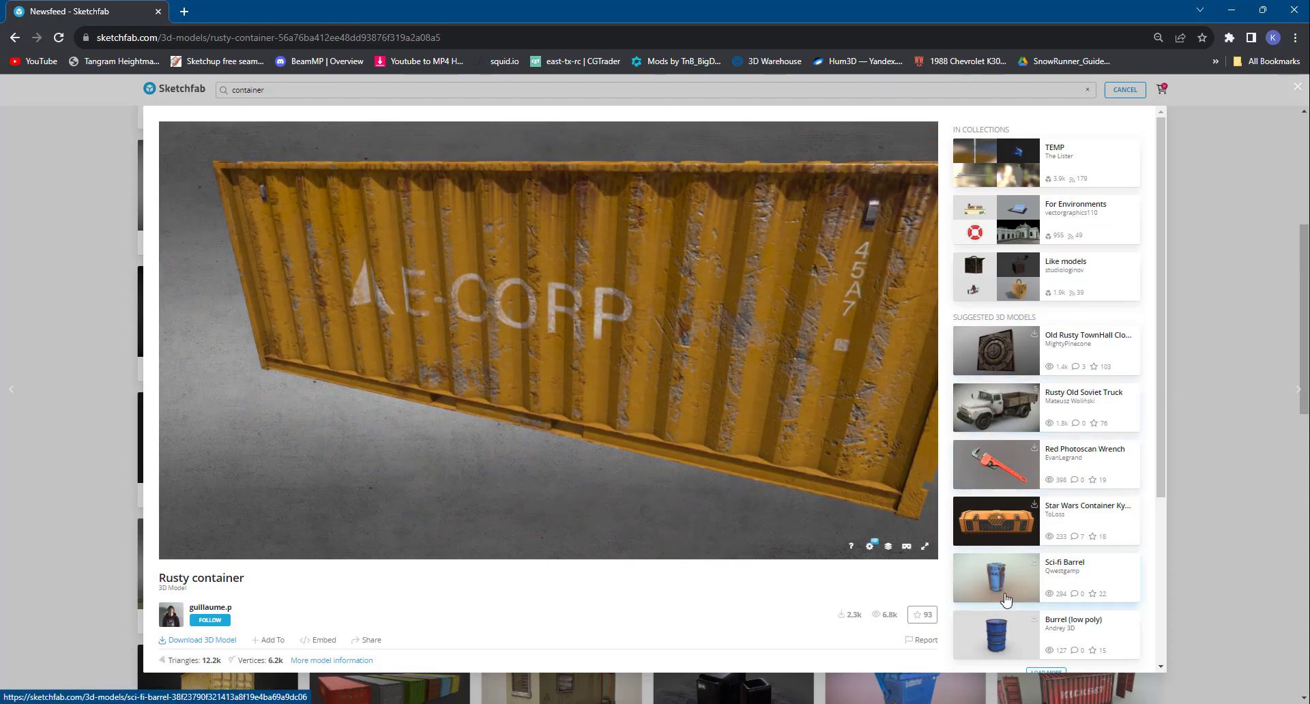
pyautogui.scroll(-2, 993, 560)
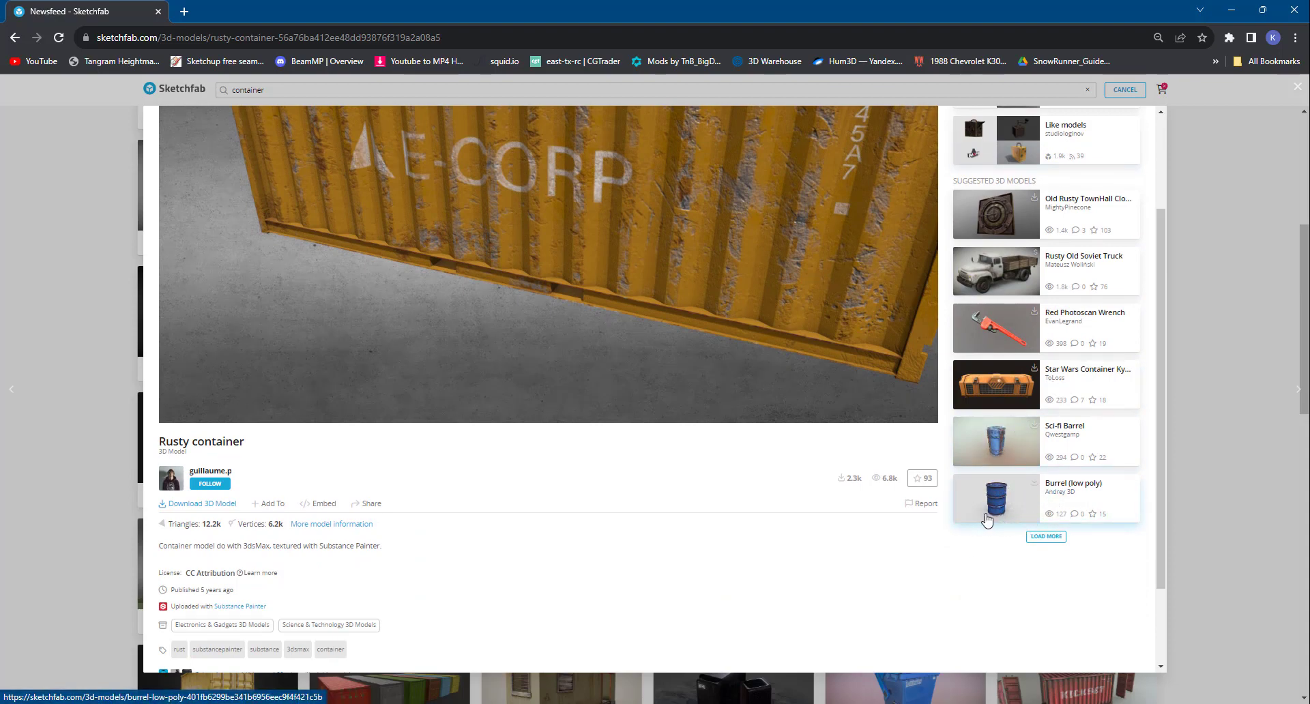
pyautogui.scroll(-5, 601, 313)
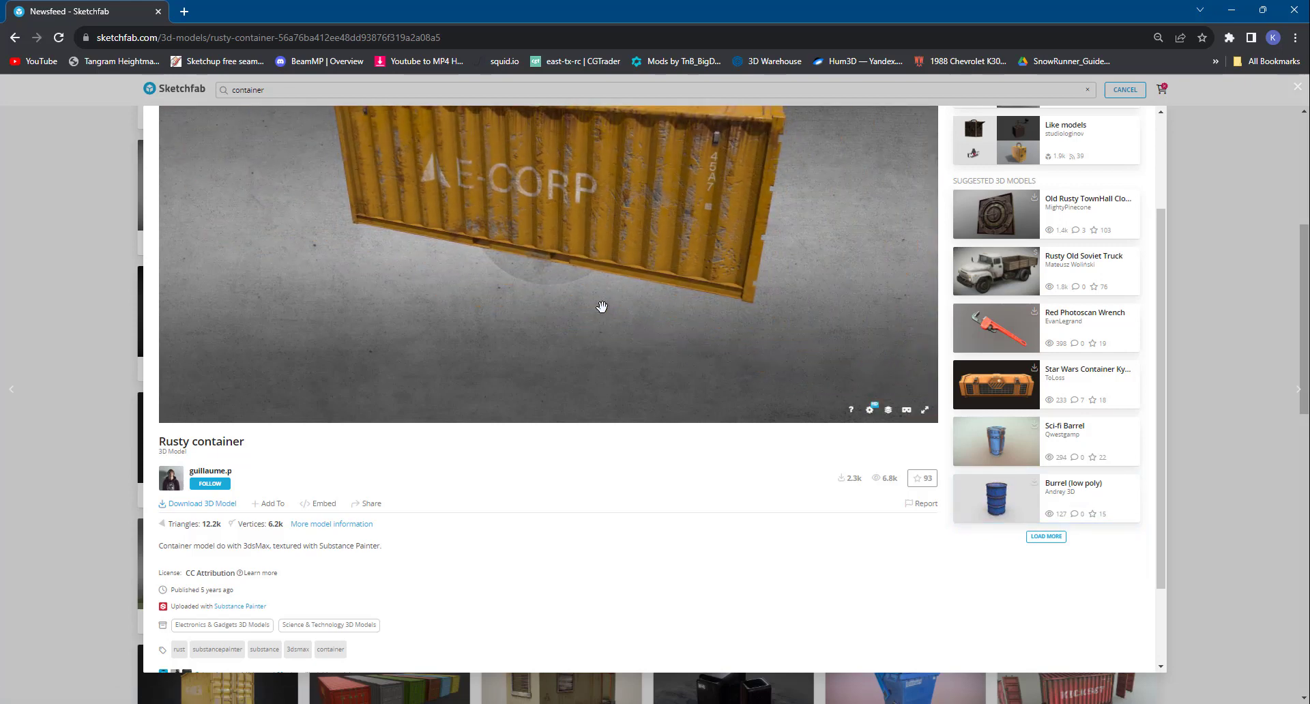
pyautogui.moveTo(567, 219); pyautogui.dragTo(589, 241)
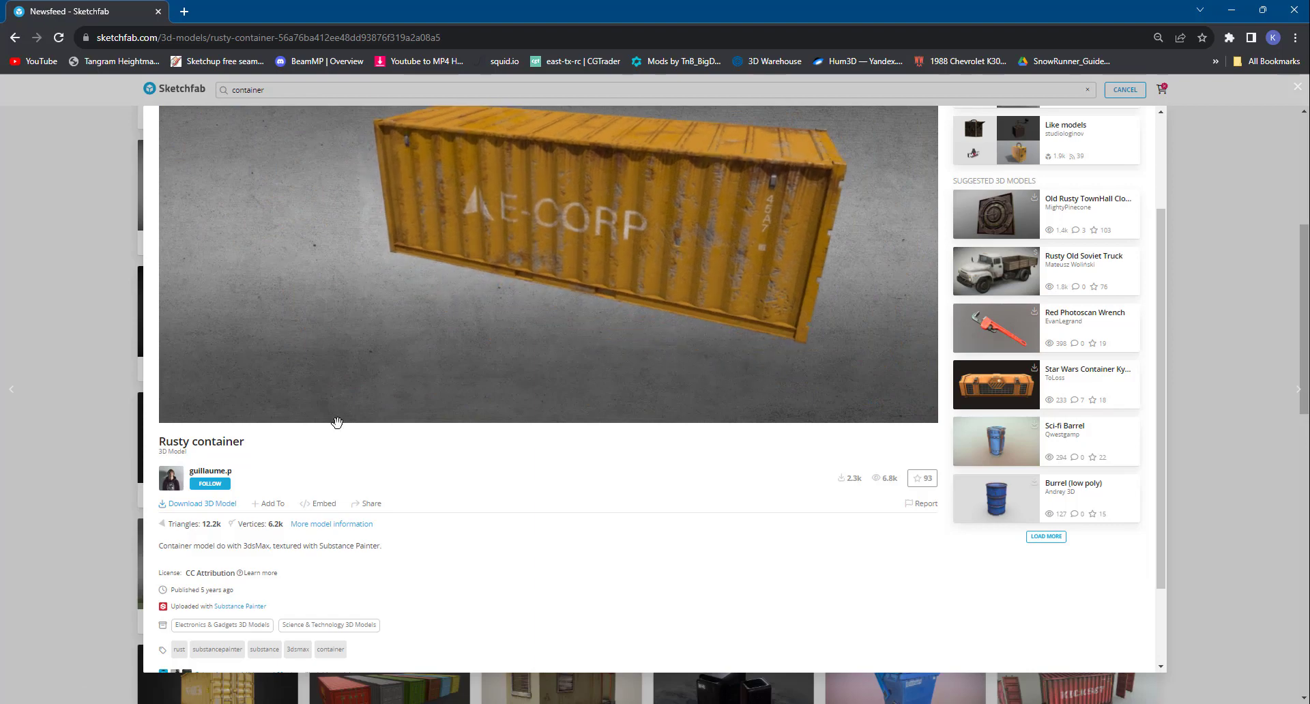
# Step: Download the Rusty container in its original dae format and close the download dialog
pyautogui.click(203, 504)
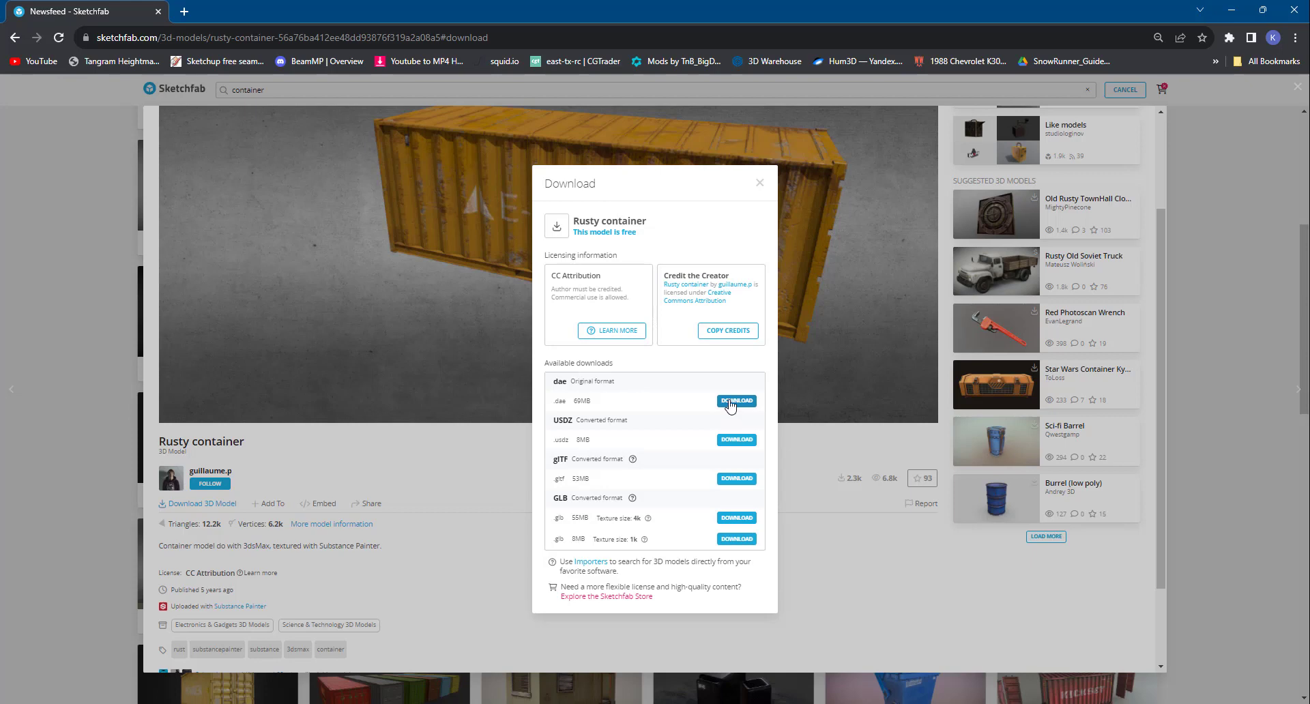
pyautogui.click(730, 403)
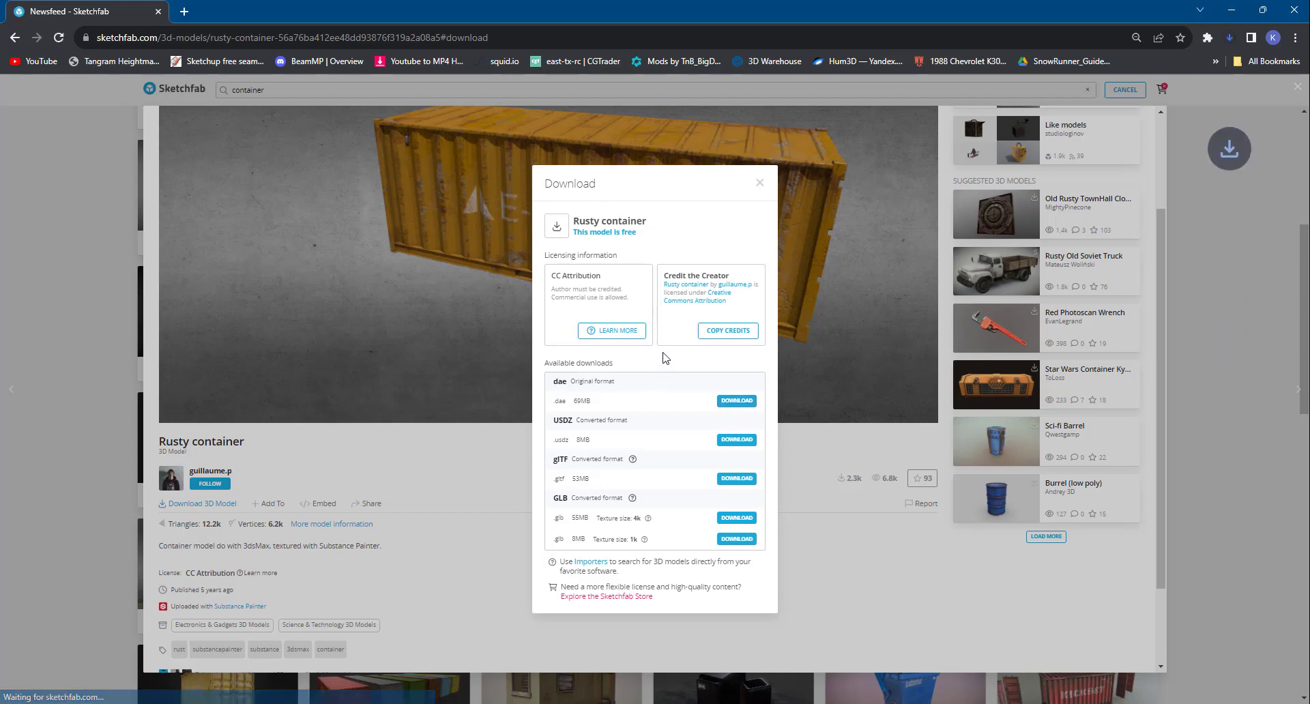
pyautogui.click(759, 184)
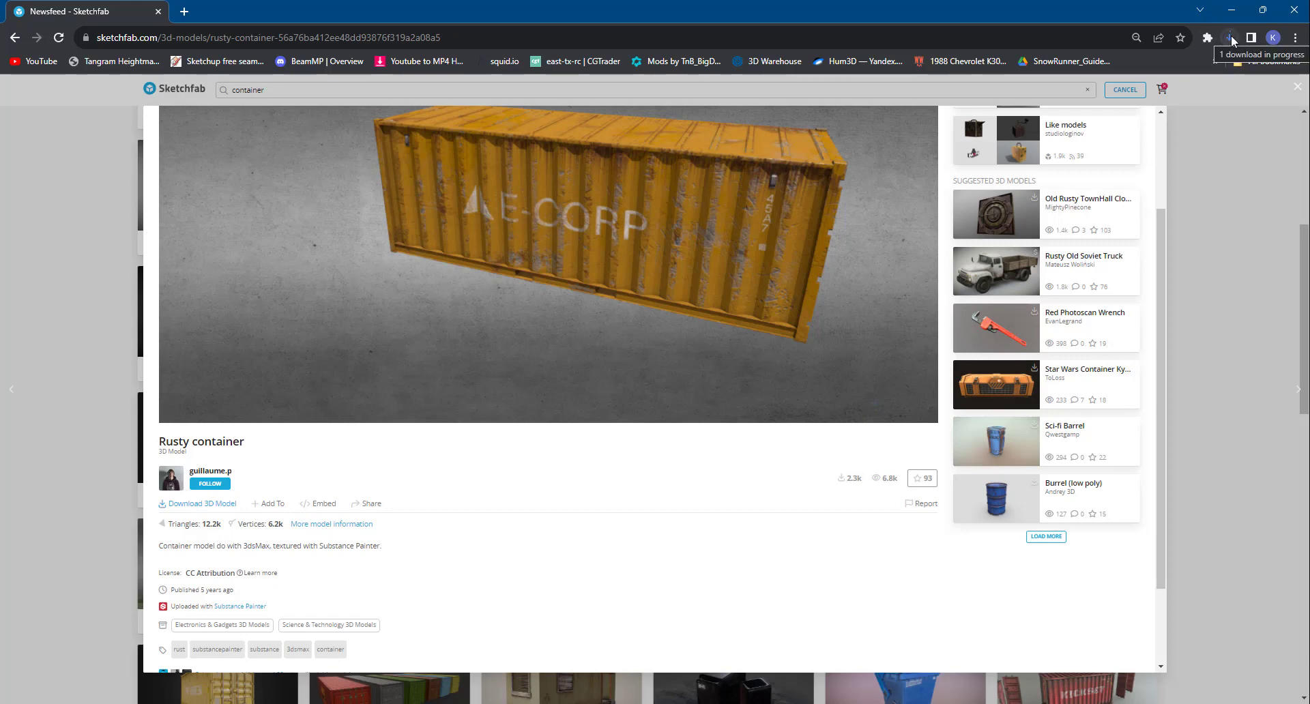
# Step: View the suggested Burrel (low poly) model from several sides, and return to the container search results
pyautogui.click(1039, 536)
pyautogui.click(1009, 493)
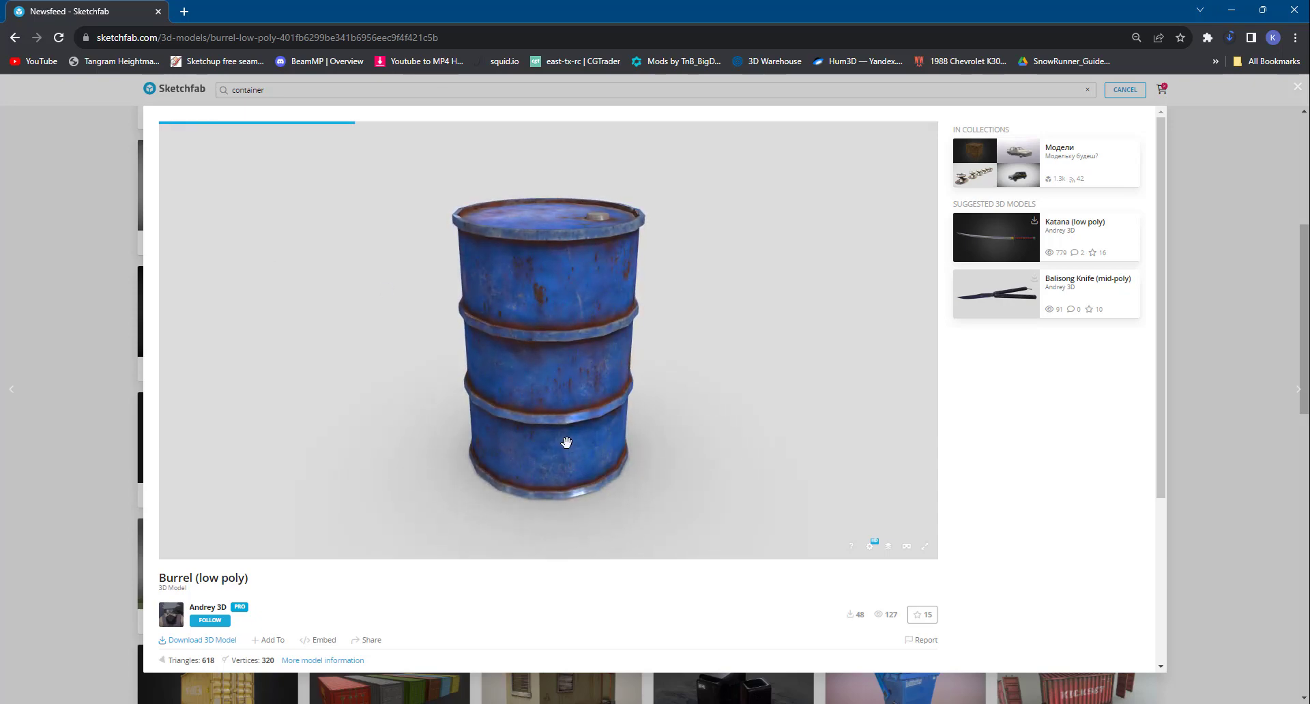
pyautogui.moveTo(568, 439)
pyautogui.mouseDown()
pyautogui.moveTo(579, 357)
pyautogui.moveTo(538, 432)
pyautogui.moveTo(459, 456)
pyautogui.mouseUp()
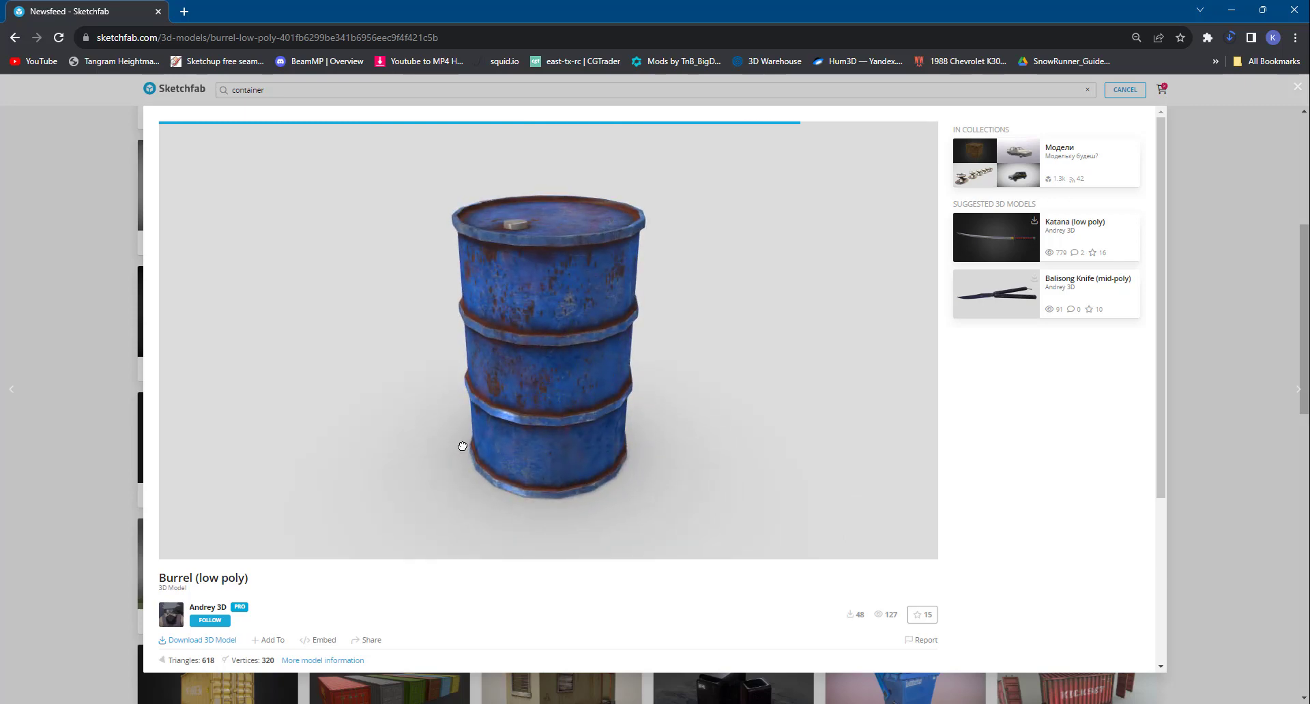
pyautogui.moveTo(462, 446); pyautogui.dragTo(485, 440)
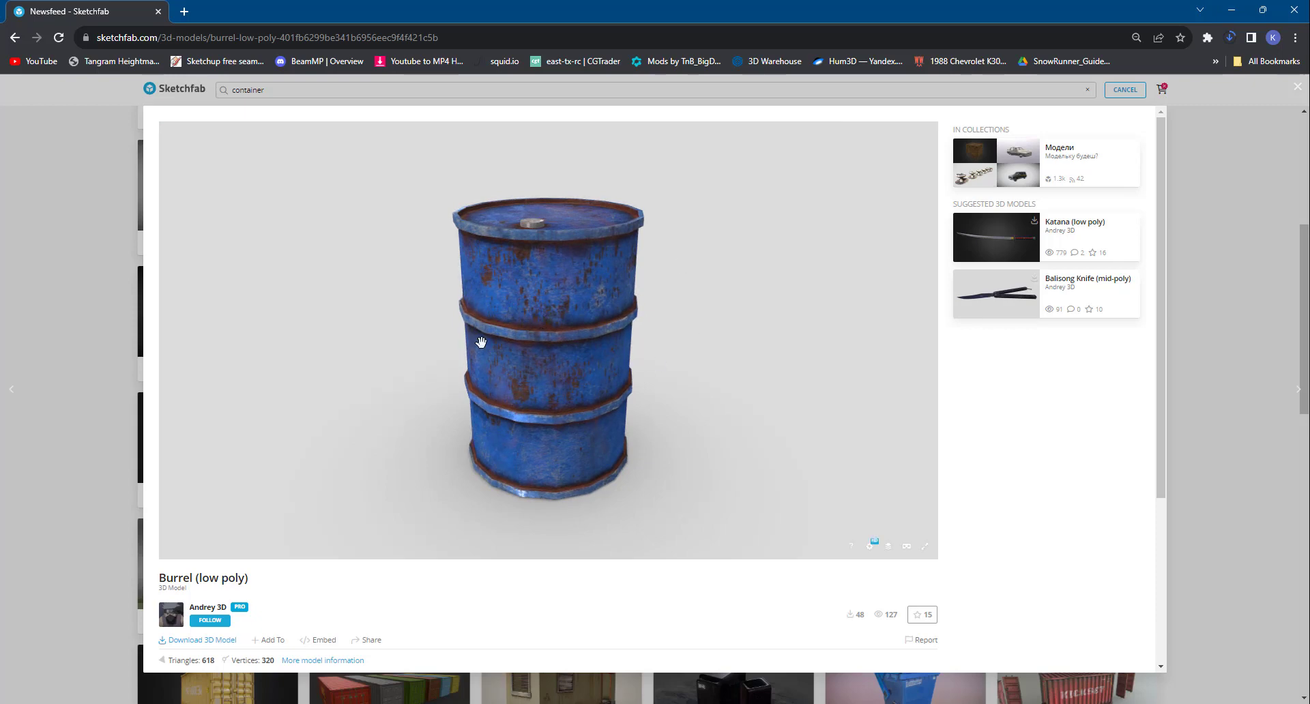
pyautogui.scroll(-5, 477, 342)
pyautogui.click(456, 690)
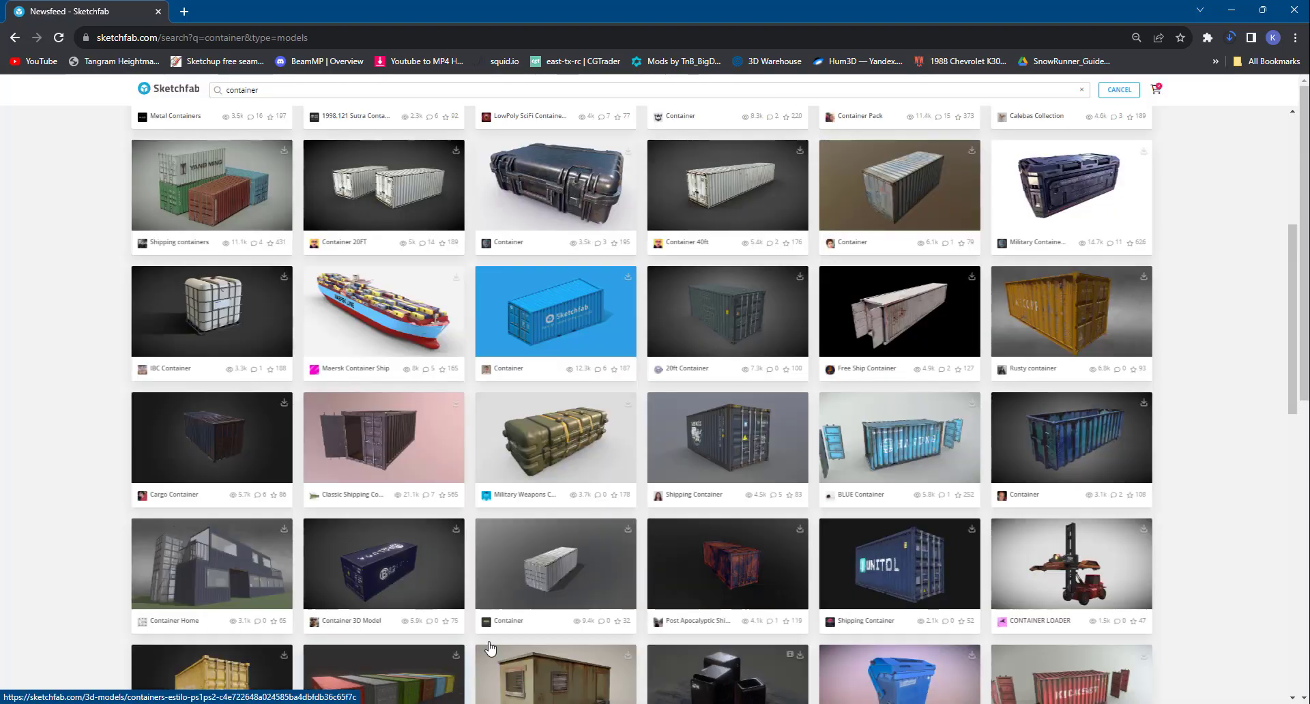
# Step: Open the Building | Container | Metal model from the results and inspect its walls, window and doorway from several sides
pyautogui.scroll(-3, 585, 571)
pyautogui.click(578, 501)
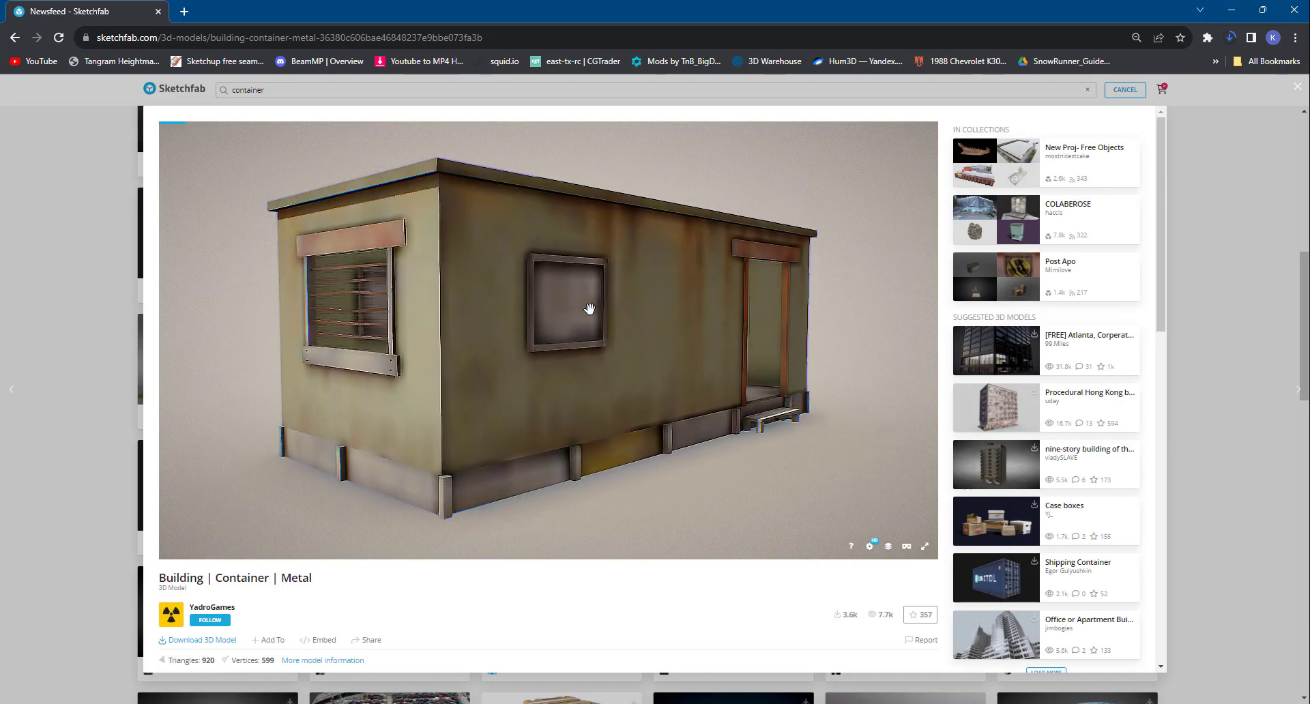
pyautogui.moveTo(684, 298); pyautogui.dragTo(638, 315)
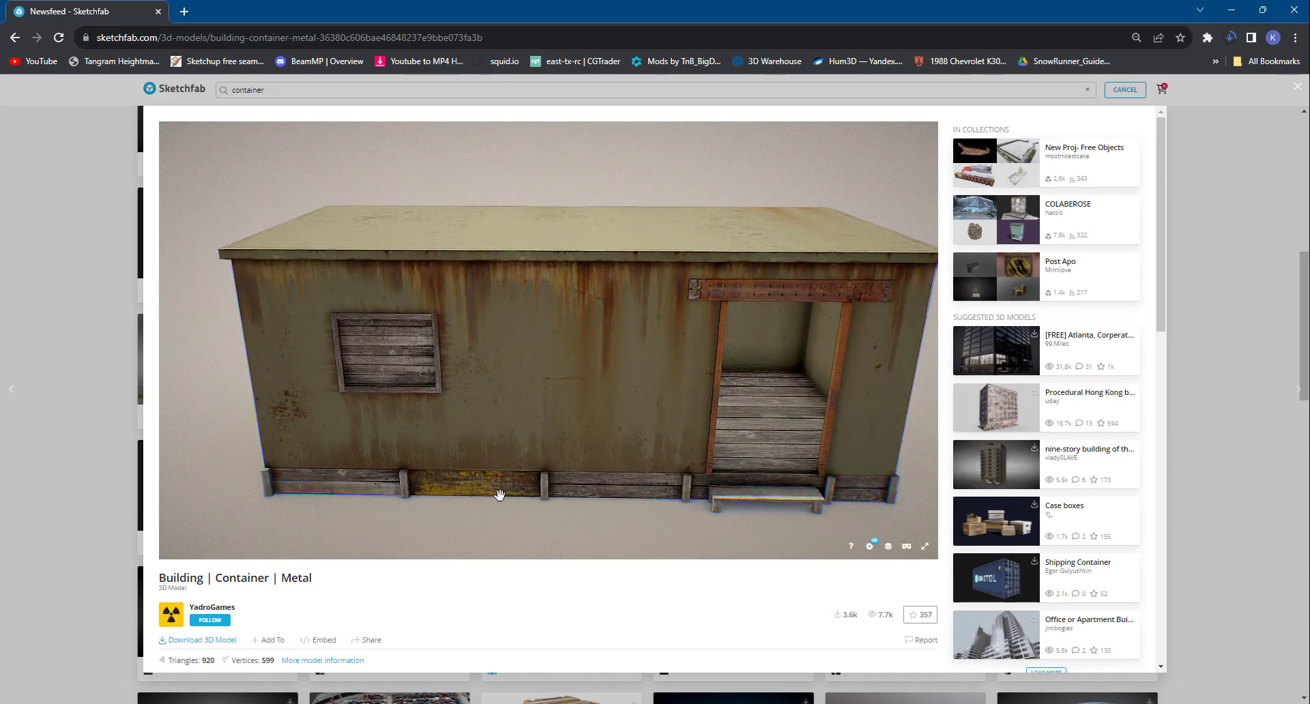
pyautogui.doubleClick(429, 386)
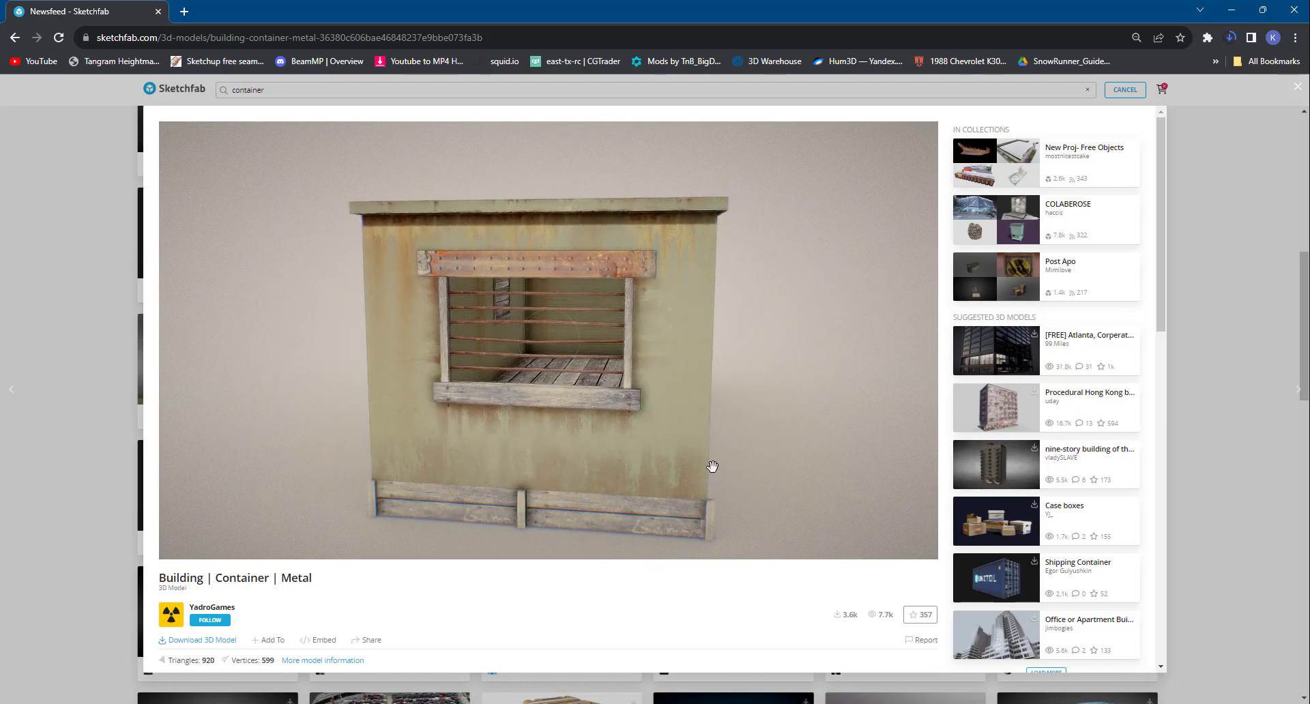
pyautogui.moveTo(657, 382); pyautogui.dragTo(600, 386)
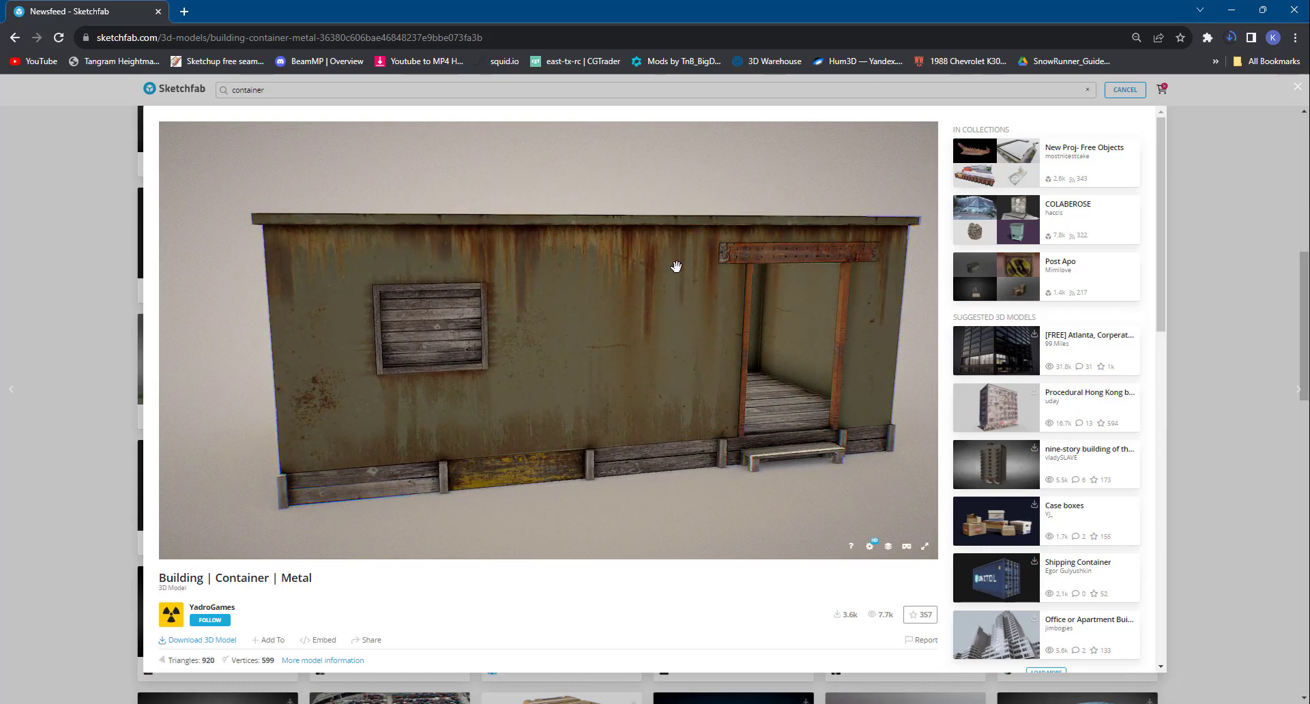
pyautogui.moveTo(656, 359); pyautogui.dragTo(650, 375)
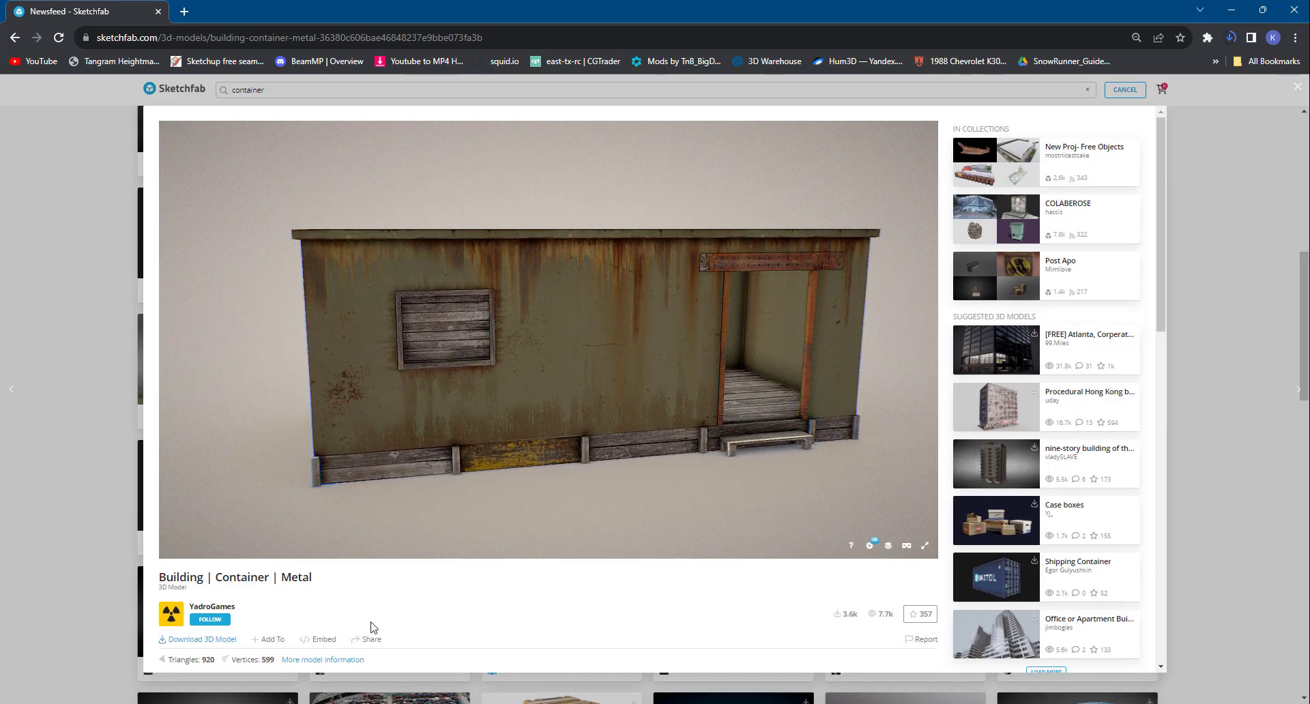
# Step: Read the Building | Container | Metal description for its features, texture size, software used and license
pyautogui.scroll(-4, 374, 610)
pyautogui.scroll(-3, 356, 558)
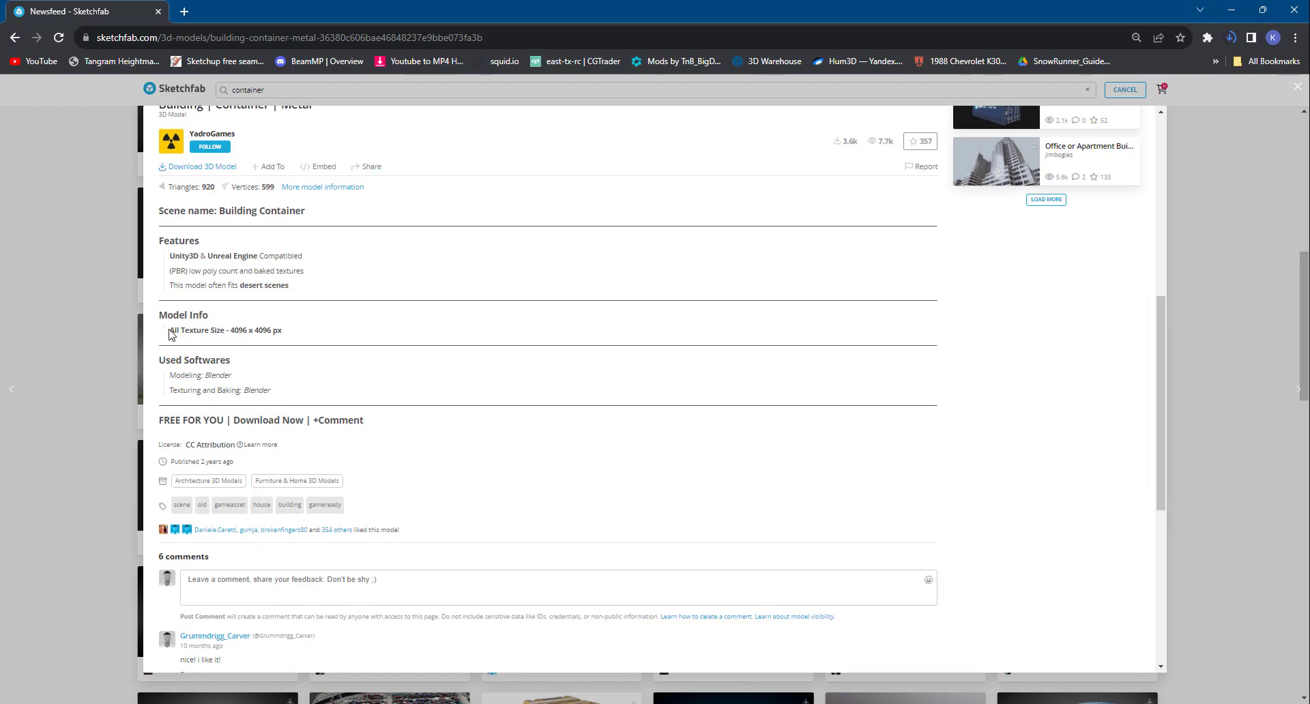
pyautogui.scroll(1, 171, 335)
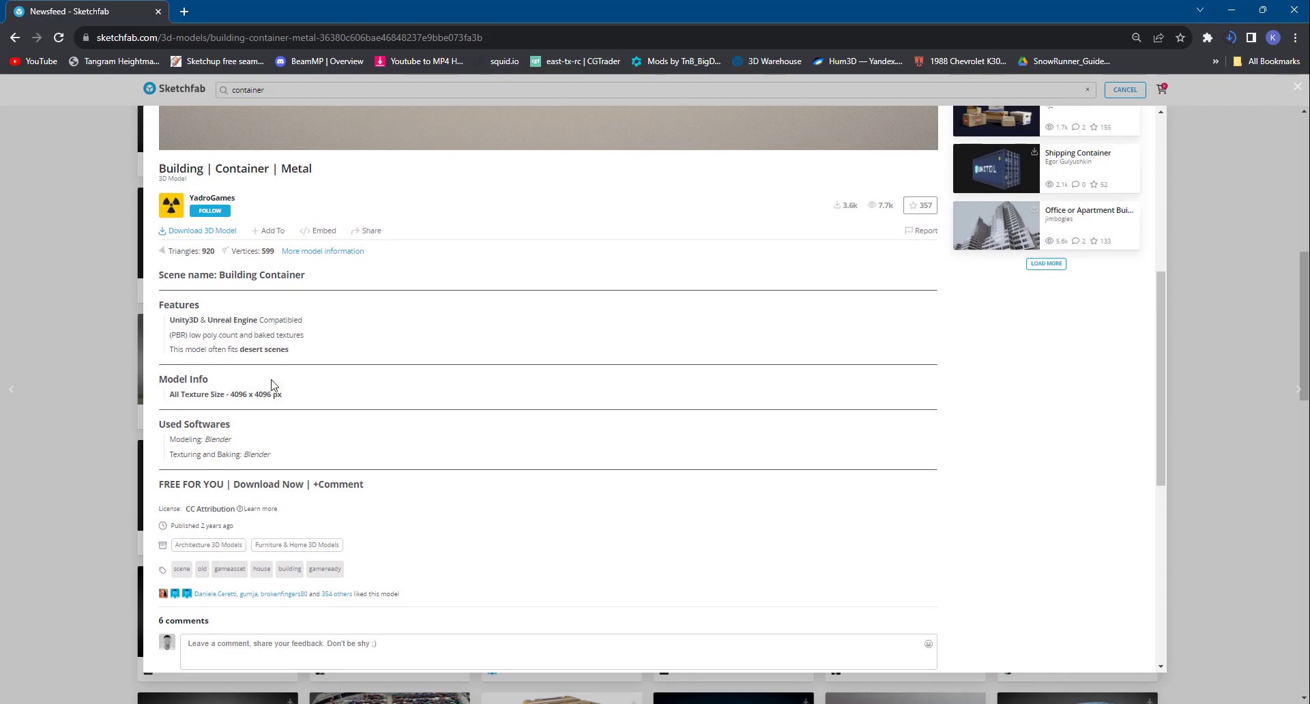
pyautogui.scroll(5, 271, 384)
pyautogui.scroll(3, 532, 380)
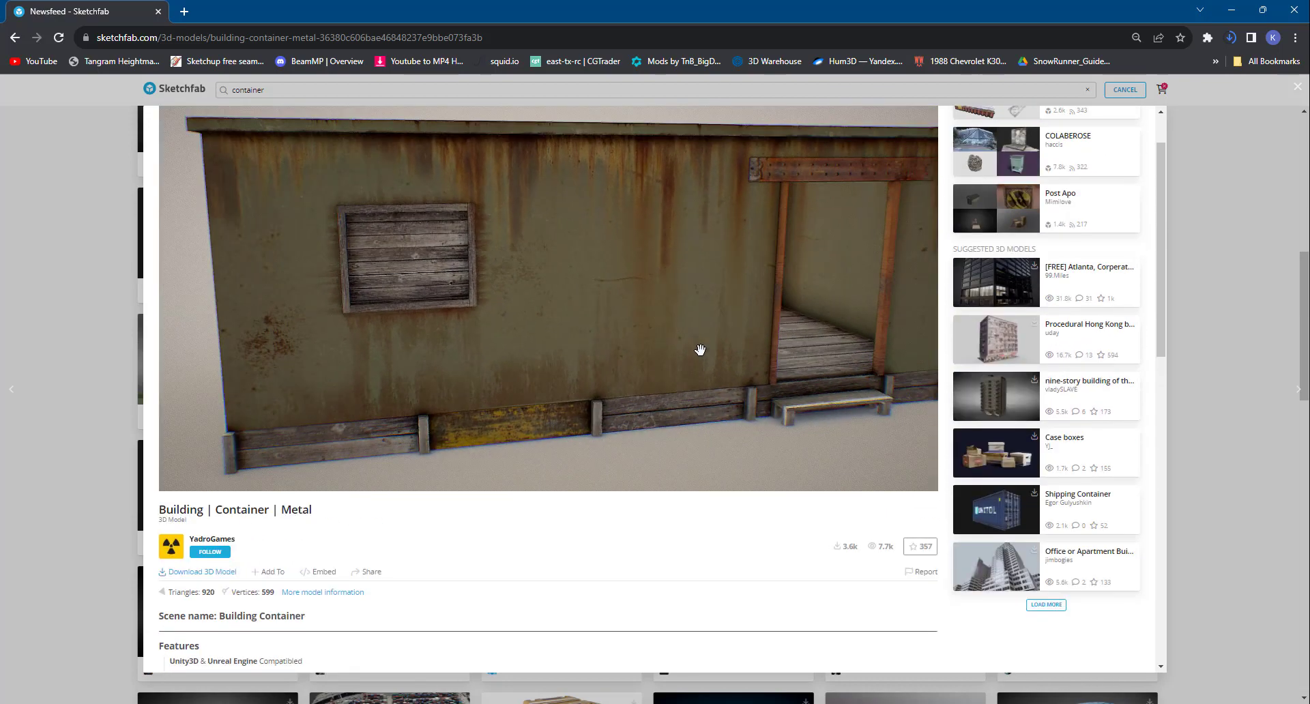
pyautogui.scroll(-5, 700, 350)
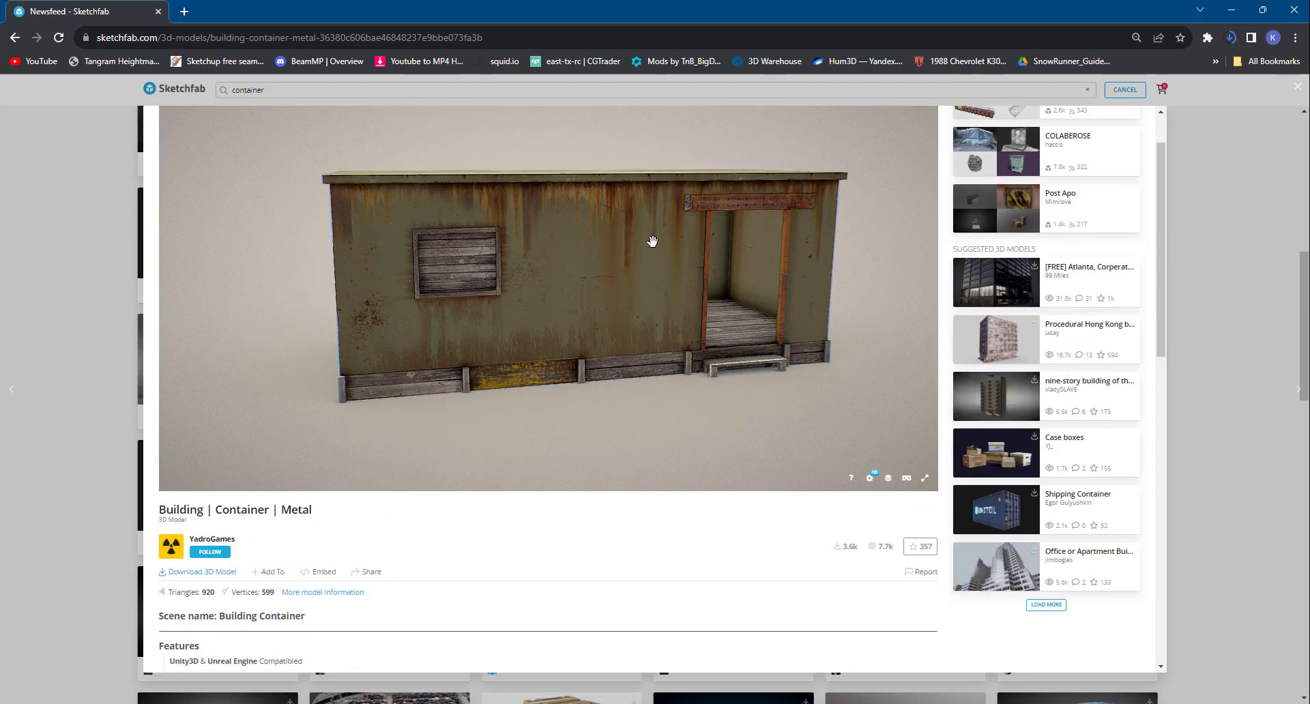
# Step: Open the suggested Procedural Hong Kong building model and inspect its roof, window details and side walls
pyautogui.click(992, 351)
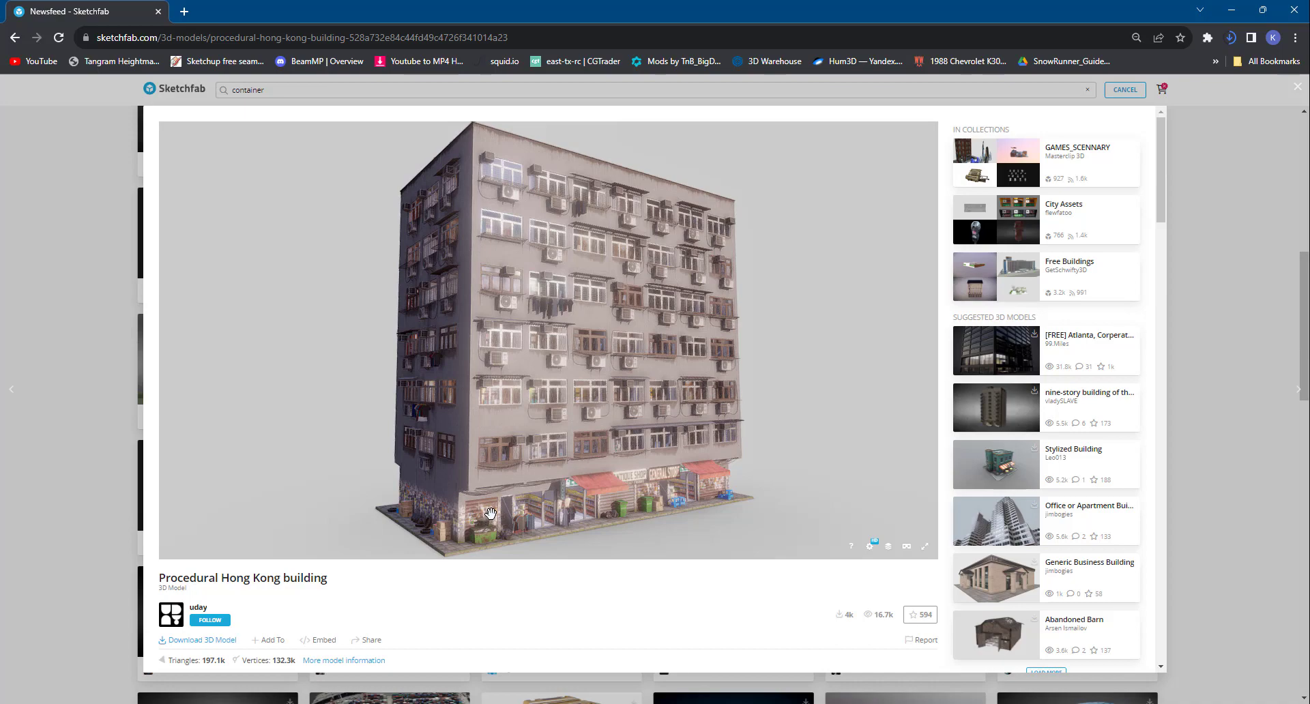
pyautogui.moveTo(531, 432)
pyautogui.mouseDown()
pyautogui.moveTo(526, 355)
pyautogui.moveTo(515, 519)
pyautogui.moveTo(502, 425)
pyautogui.moveTo(506, 470)
pyautogui.moveTo(539, 472)
pyautogui.mouseUp()
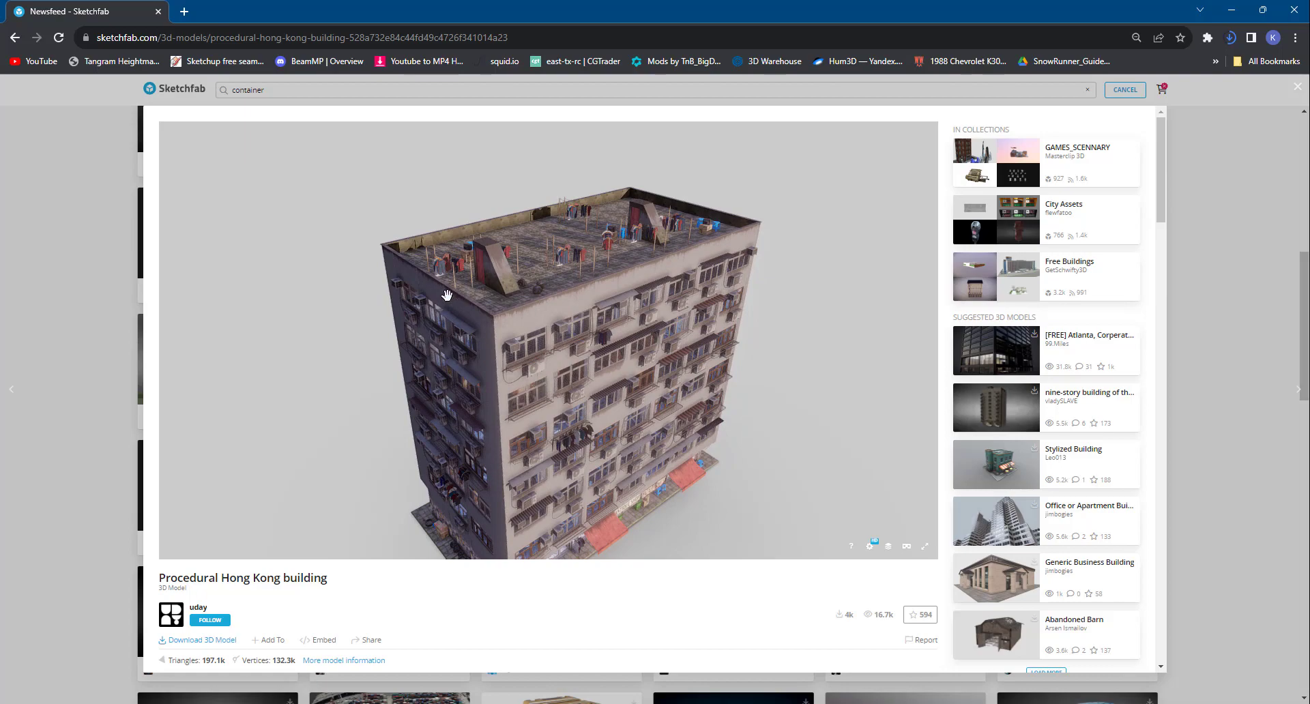
pyautogui.scroll(10, 447, 295)
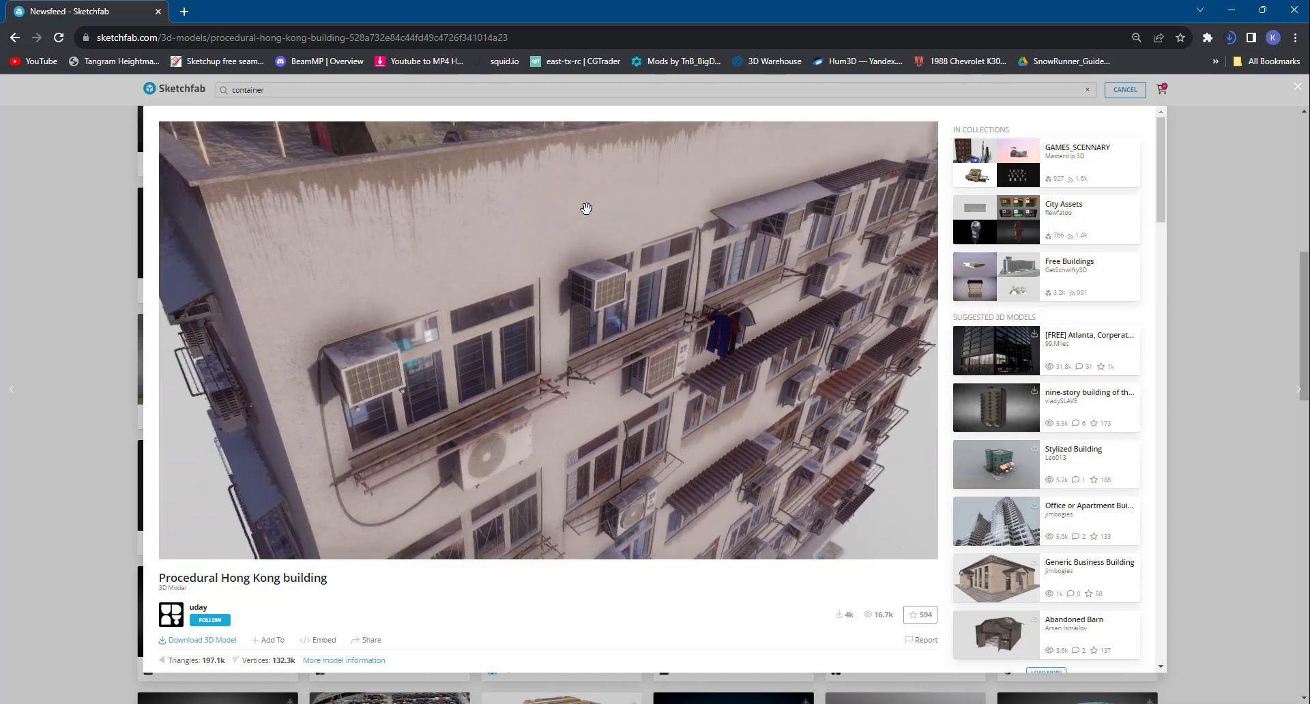
pyautogui.moveTo(586, 208)
pyautogui.mouseDown()
pyautogui.moveTo(576, 222)
pyautogui.moveTo(564, 198)
pyautogui.moveTo(747, 252)
pyautogui.moveTo(608, 304)
pyautogui.moveTo(533, 370)
pyautogui.mouseUp()
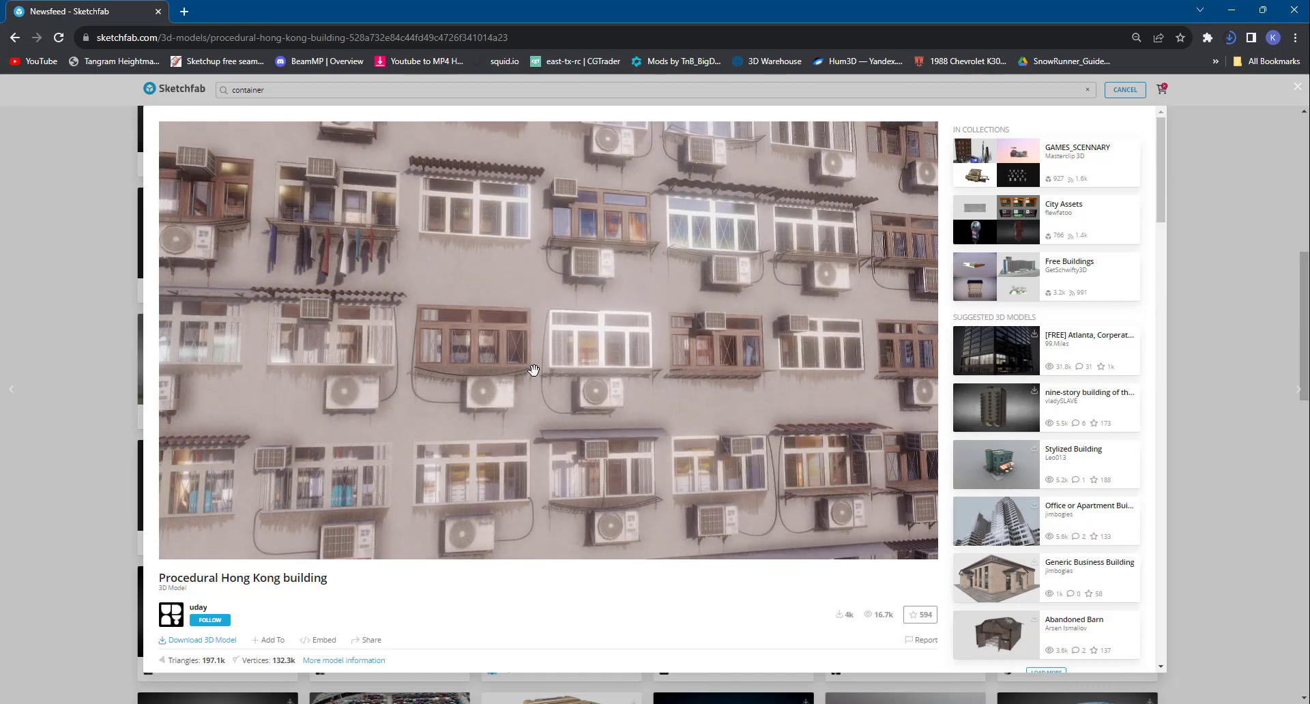
pyautogui.scroll(-8, 534, 369)
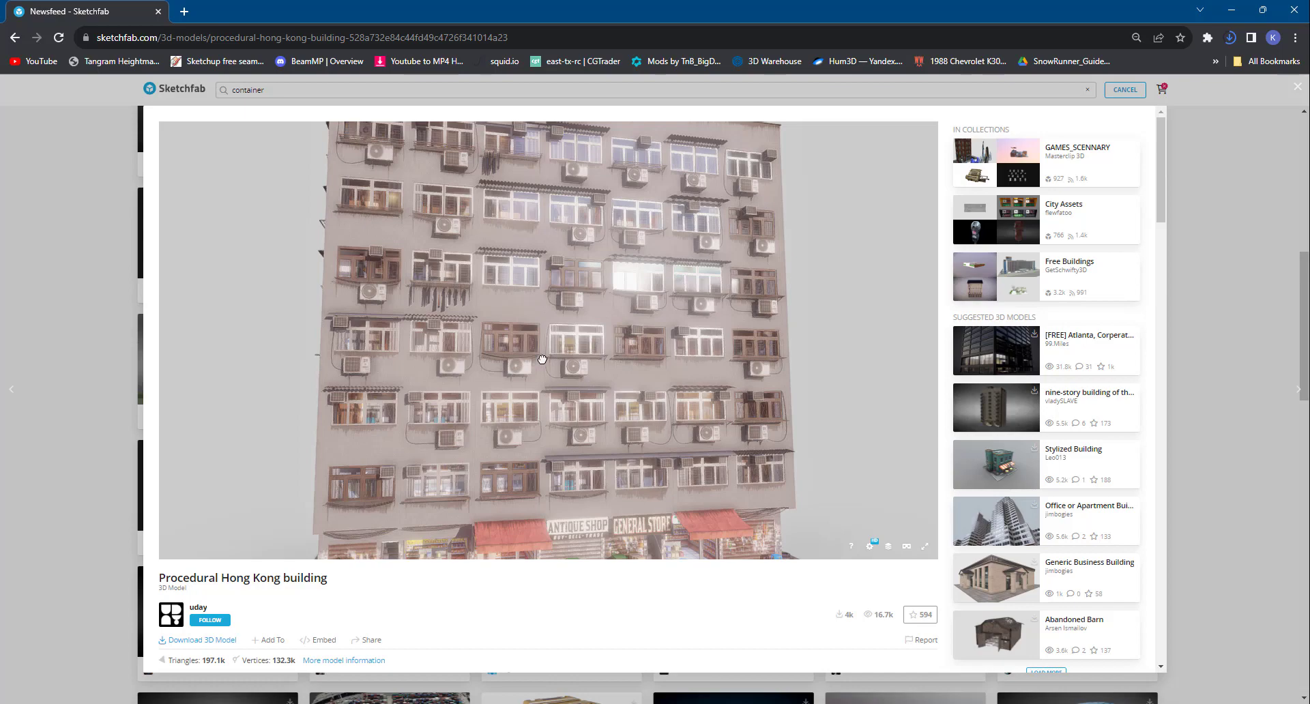
pyautogui.moveTo(541, 359); pyautogui.dragTo(575, 371)
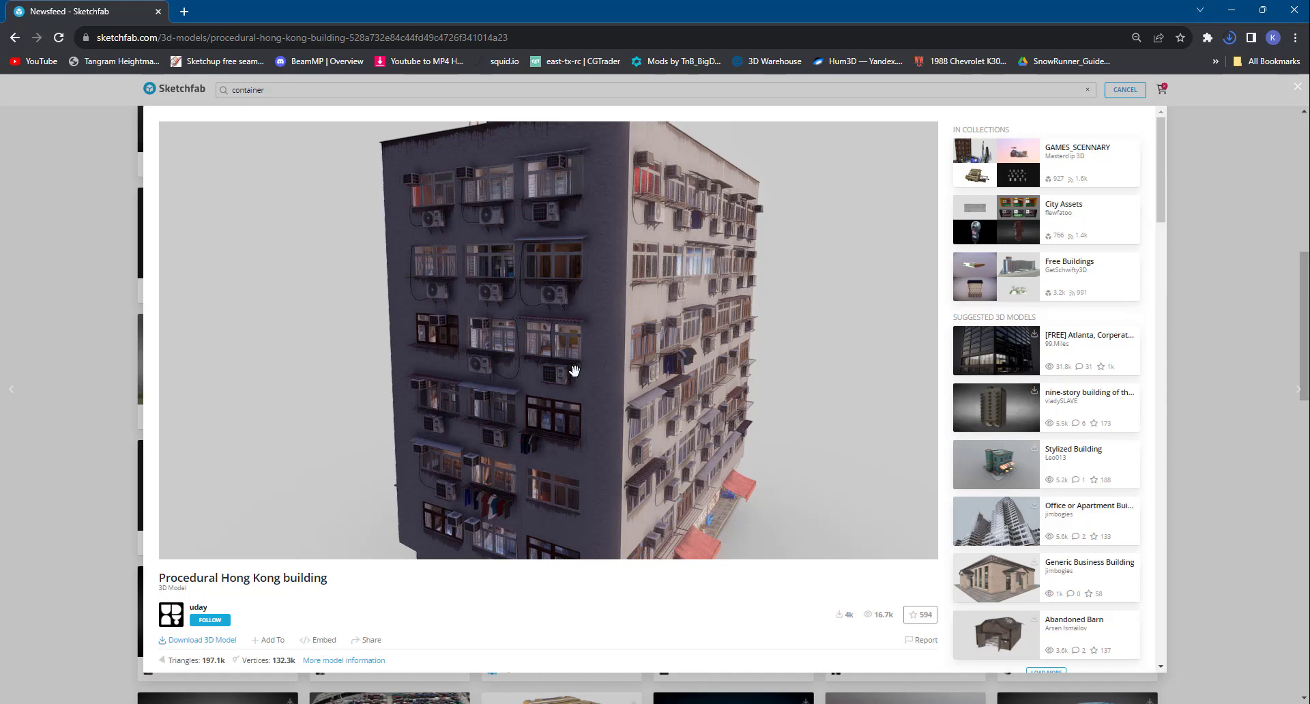
# Step: Open the suggested Abandoned Barn model, inspect its roof, side and open front doors, and check its triangle count
pyautogui.click(1024, 651)
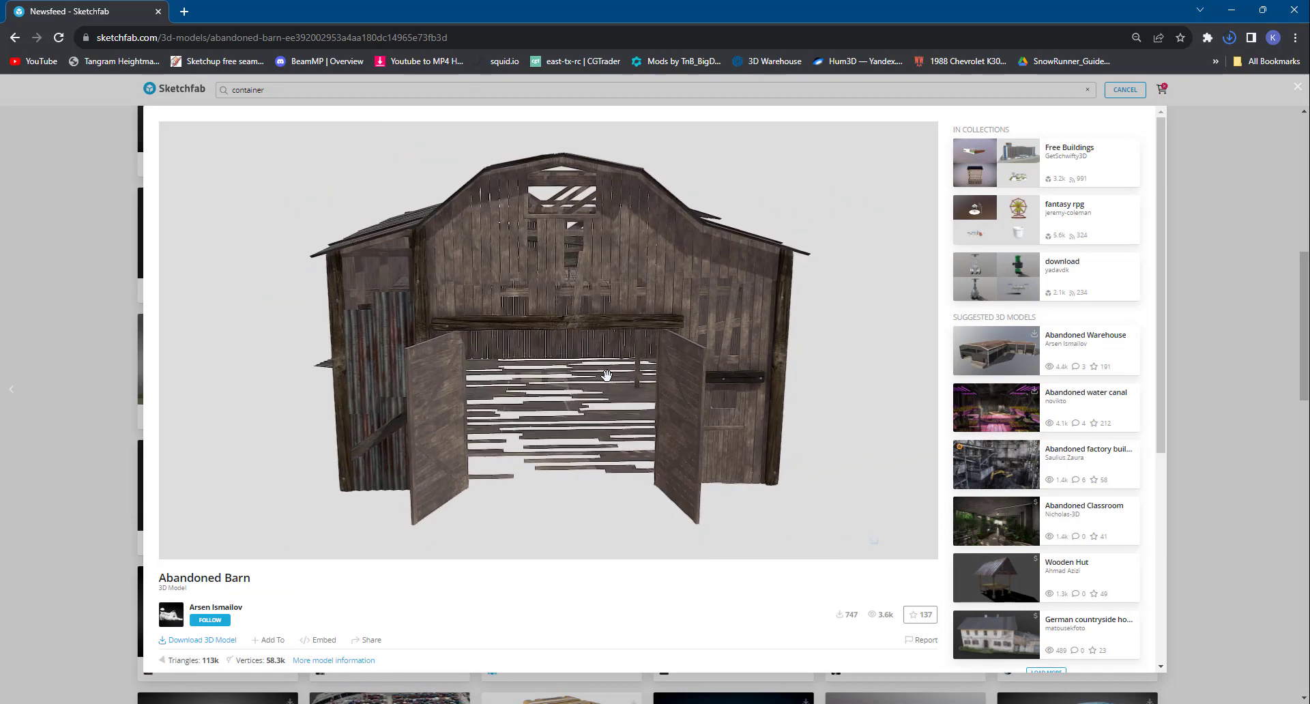
pyautogui.moveTo(607, 375); pyautogui.dragTo(461, 418)
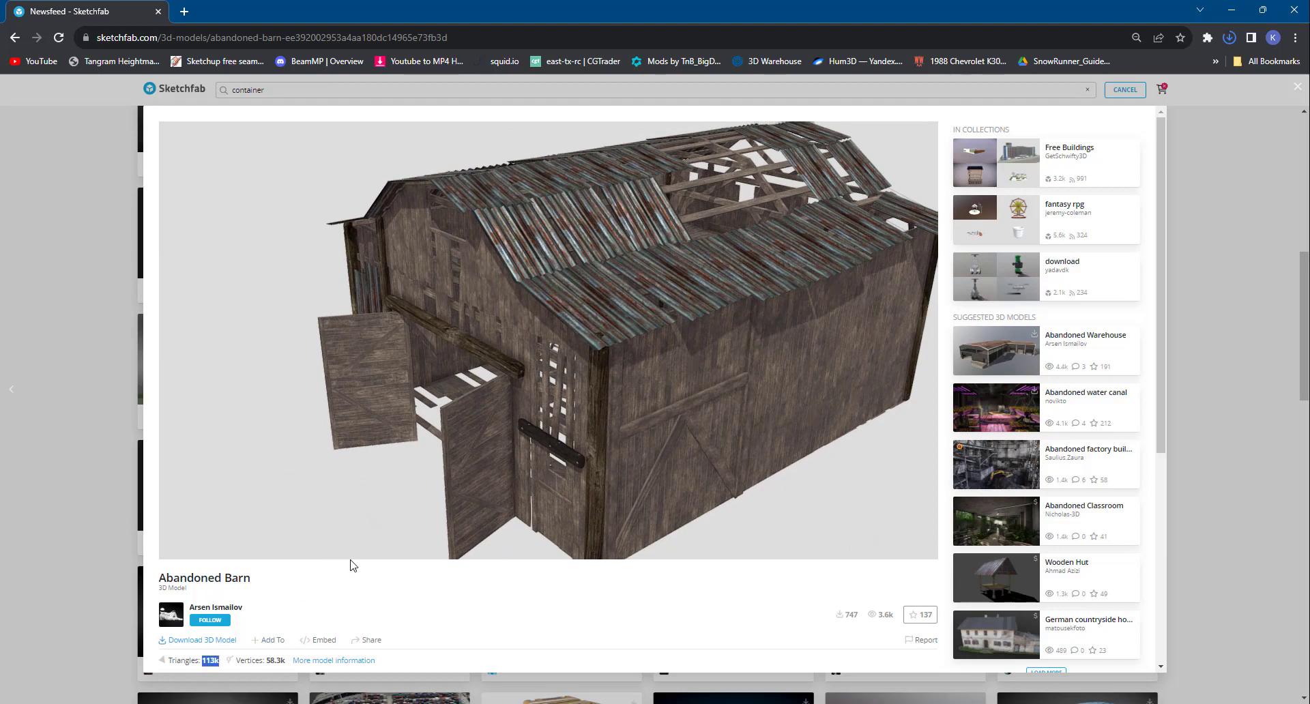
pyautogui.scroll(-2, 350, 566)
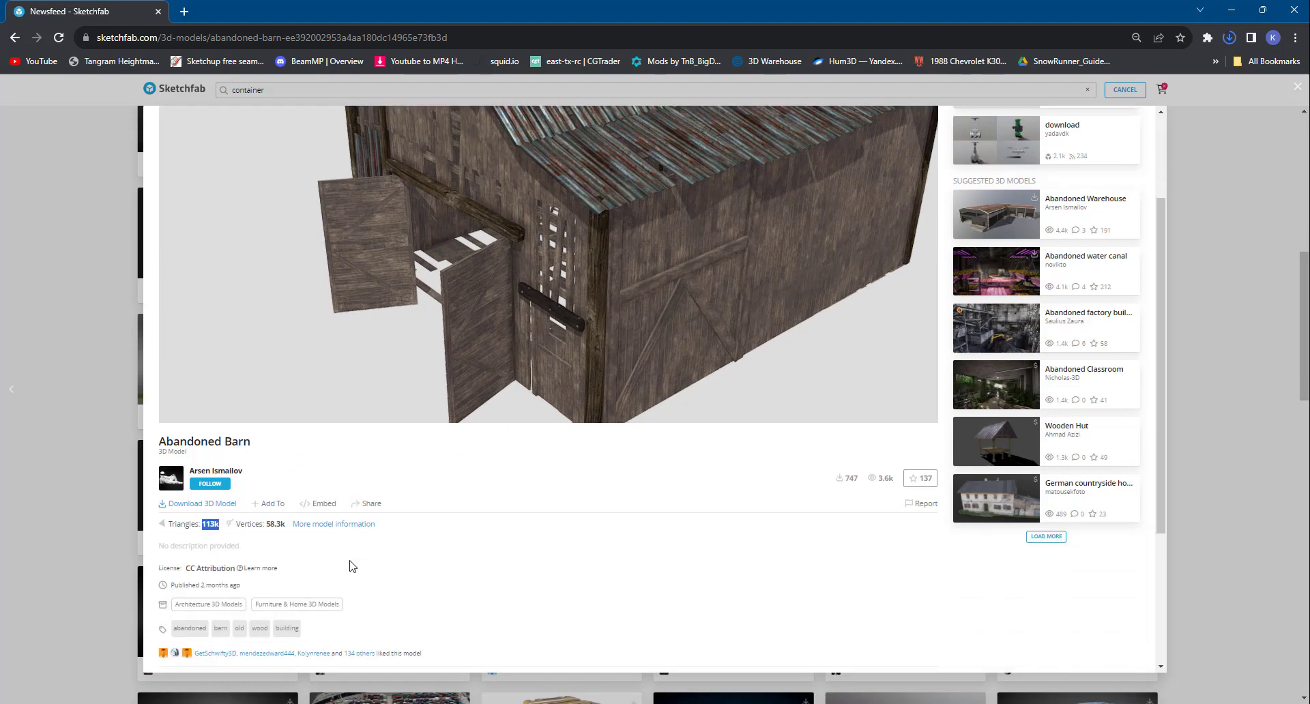
pyautogui.click(272, 539)
pyautogui.doubleClick(206, 526)
pyautogui.moveTo(669, 315); pyautogui.dragTo(649, 176)
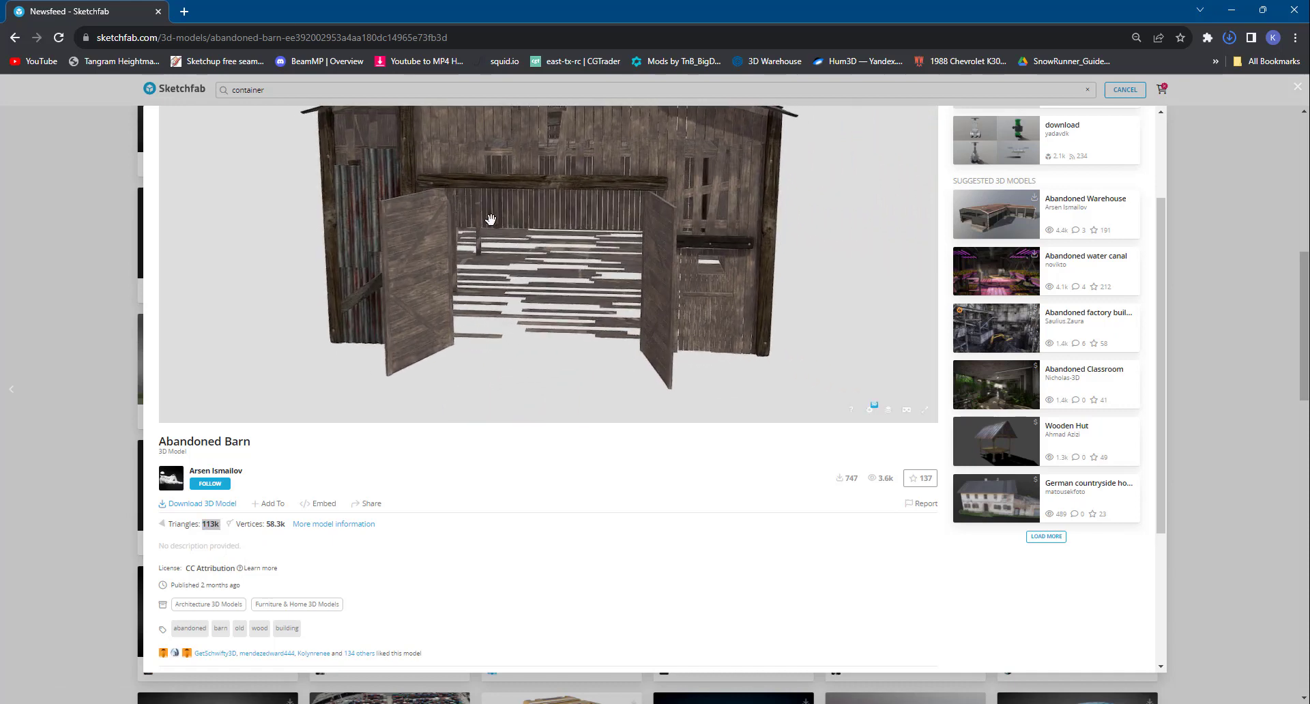
pyautogui.scroll(-3, 402, 202)
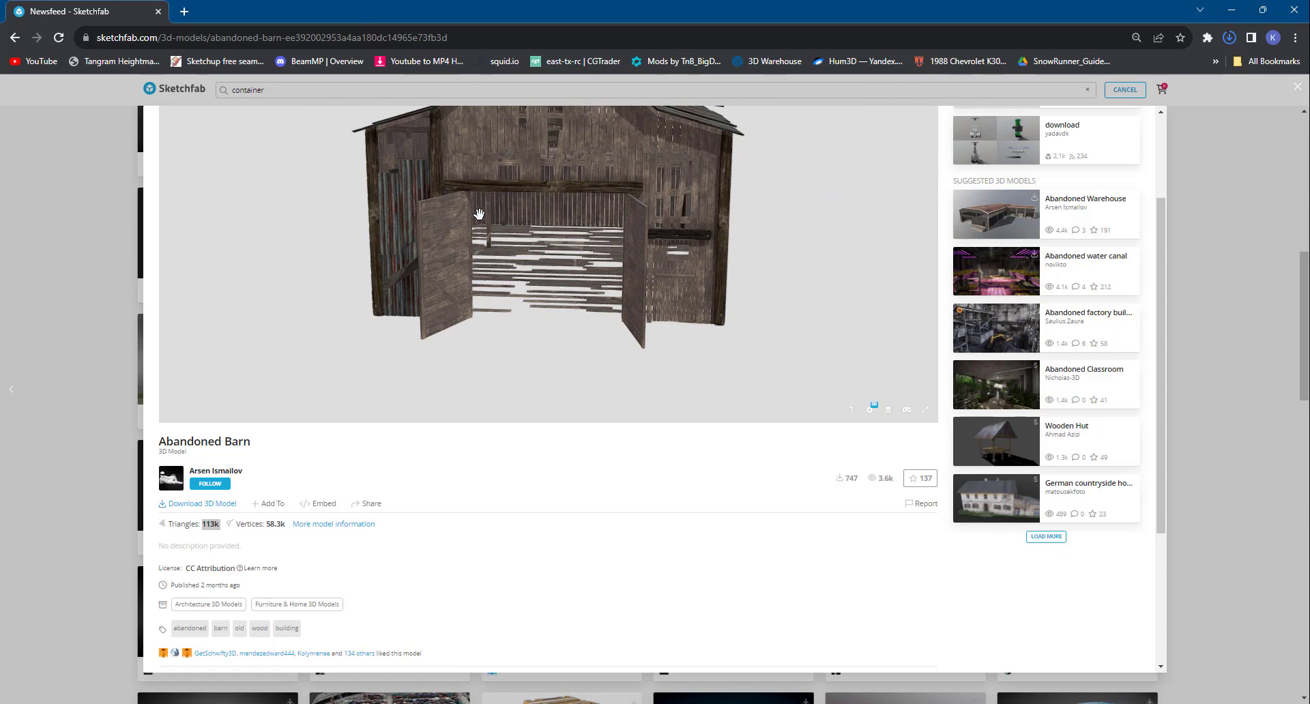
pyautogui.moveTo(481, 200)
pyautogui.mouseDown()
pyautogui.moveTo(474, 263)
pyautogui.moveTo(468, 234)
pyautogui.mouseUp()
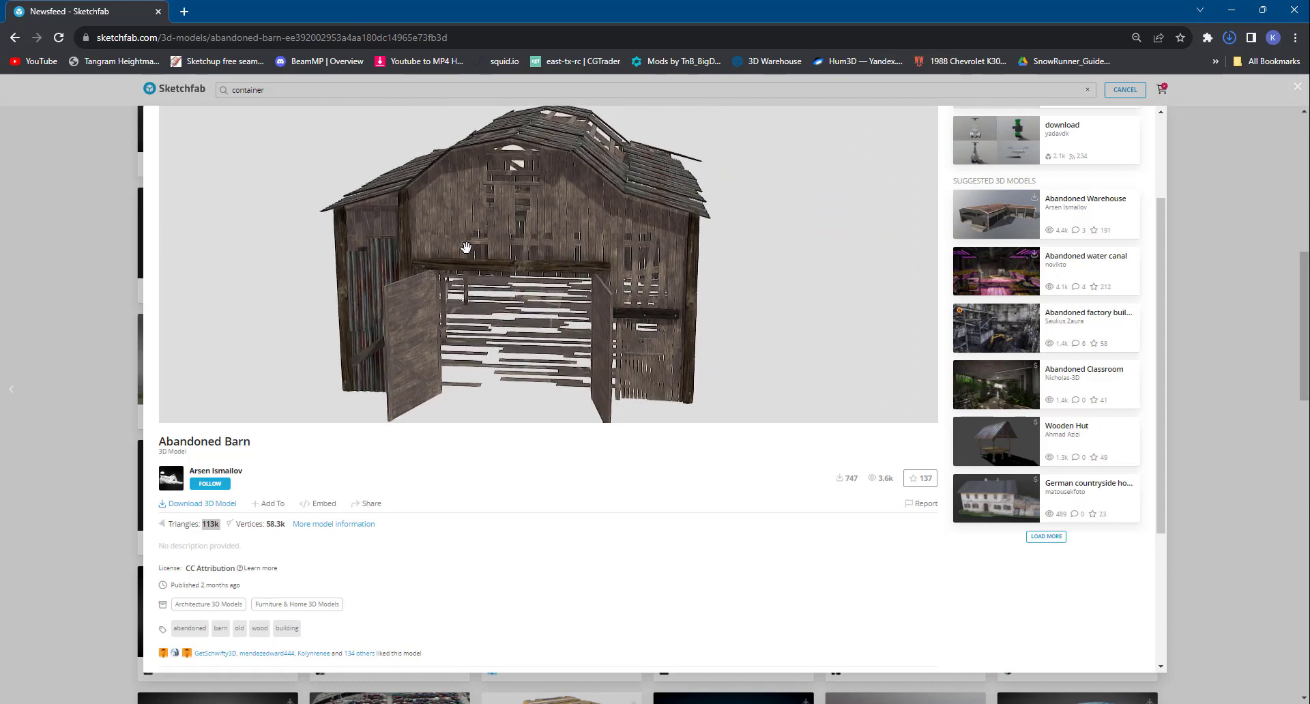
pyautogui.moveTo(481, 287); pyautogui.dragTo(482, 271)
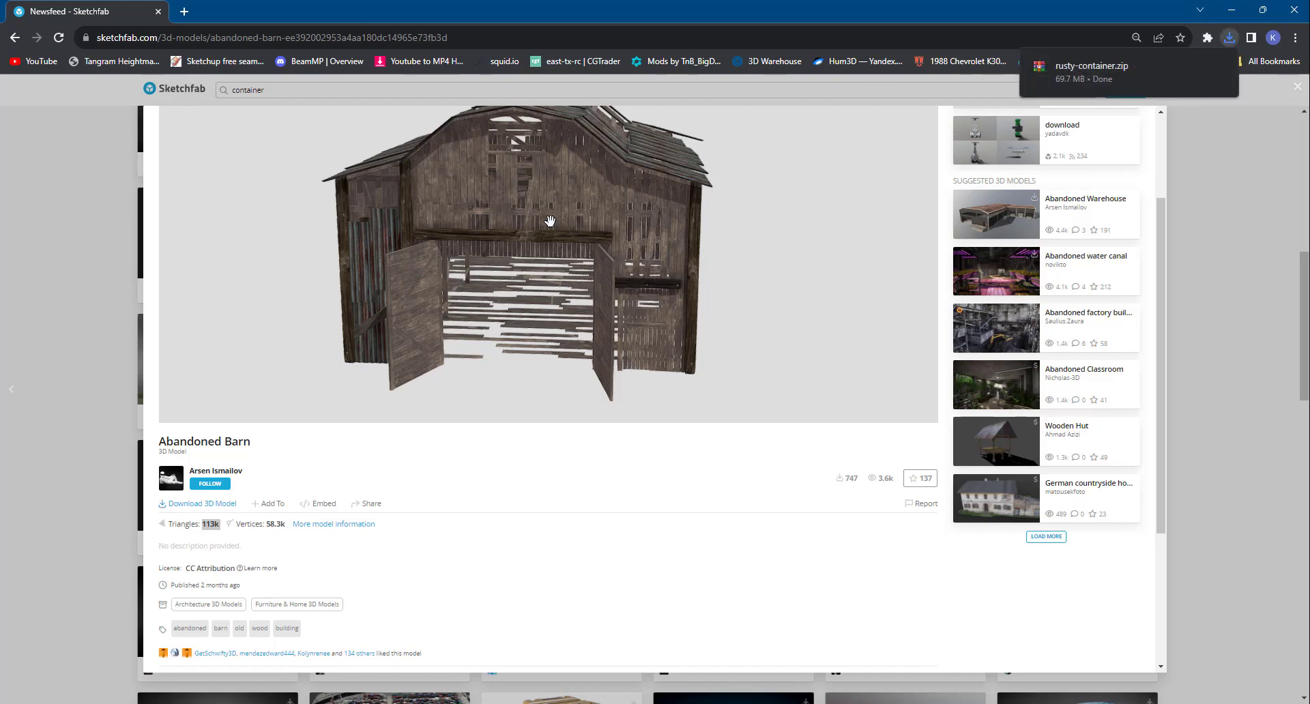
# Step: Compare the Abandoned Barn seen from far away and close up, checking its triangle count against its size in view
pyautogui.scroll(-5, 539, 245)
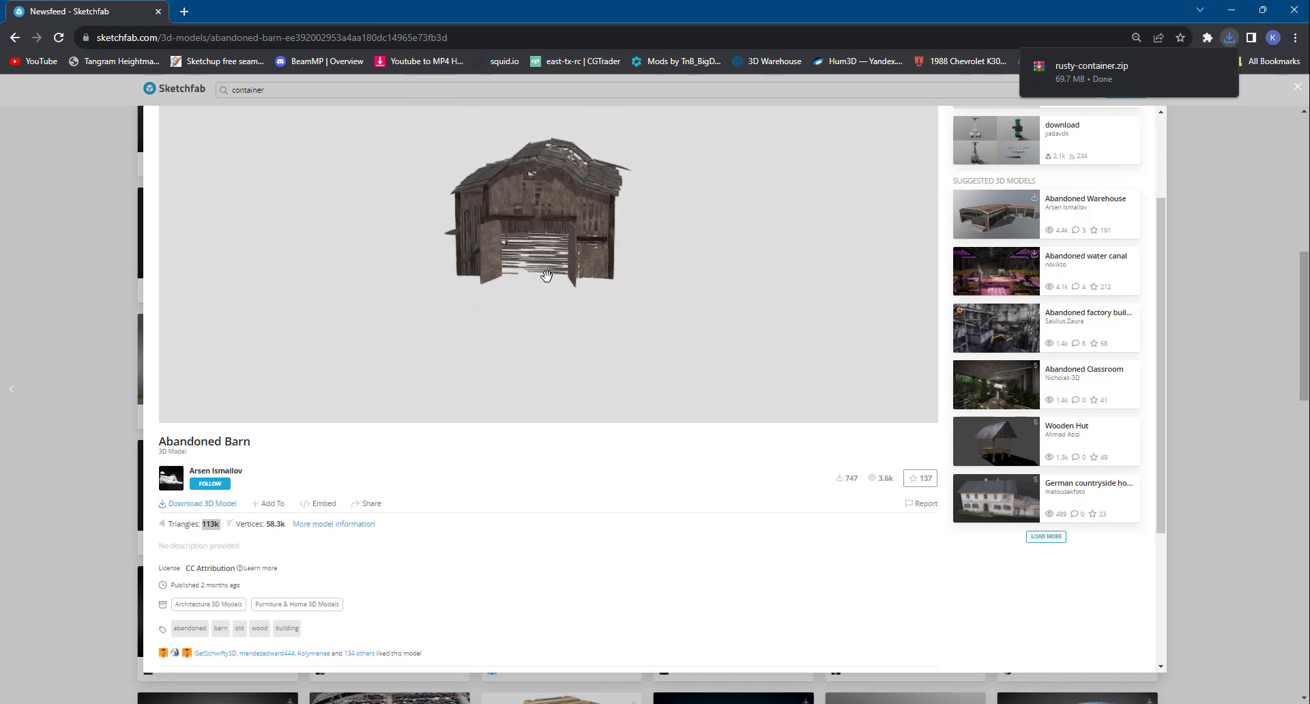
pyautogui.scroll(-5, 546, 275)
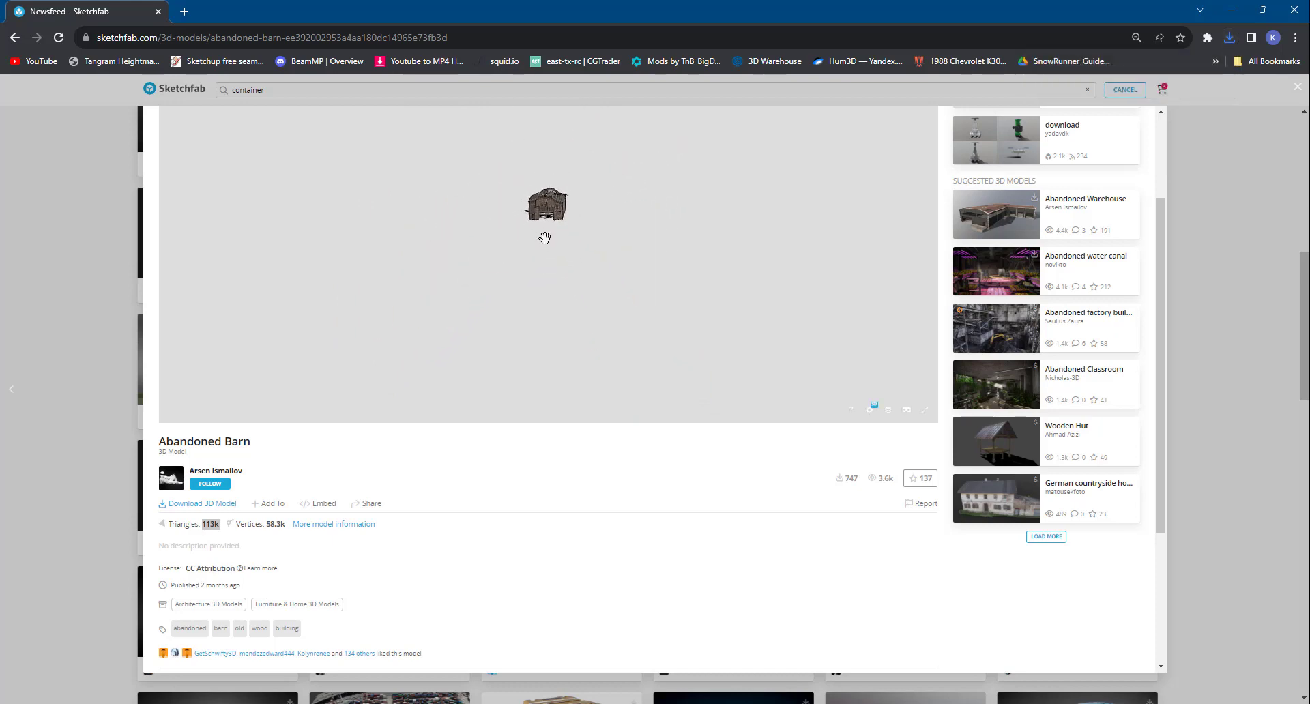
pyautogui.scroll(-2, 573, 230)
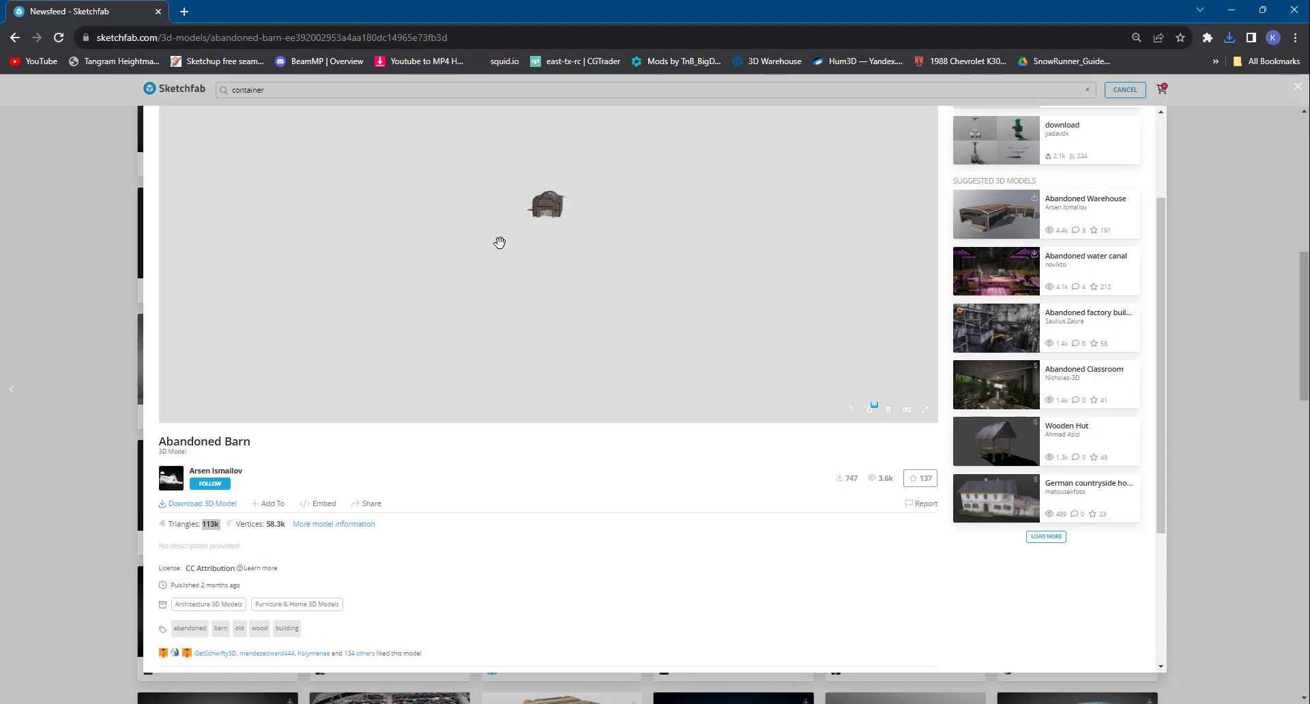
pyautogui.doubleClick(218, 526)
pyautogui.scroll(3, 563, 208)
pyautogui.scroll(5, 563, 208)
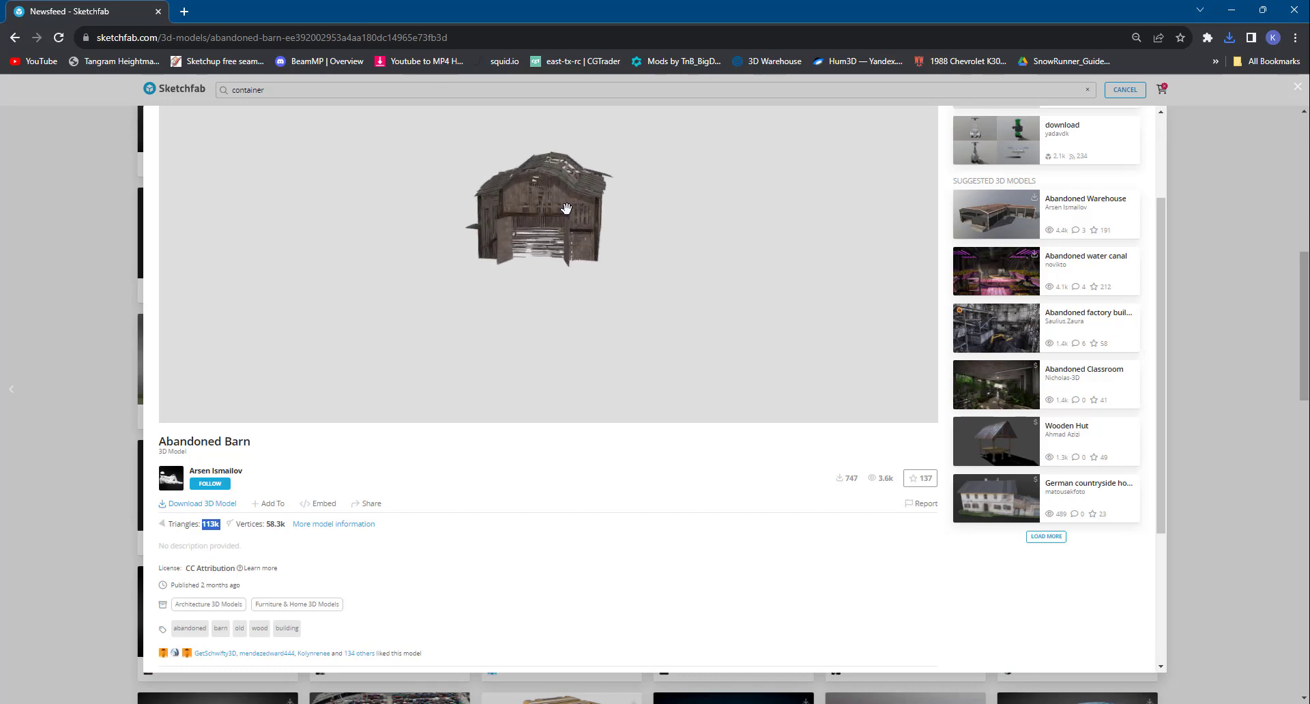
pyautogui.scroll(5, 557, 251)
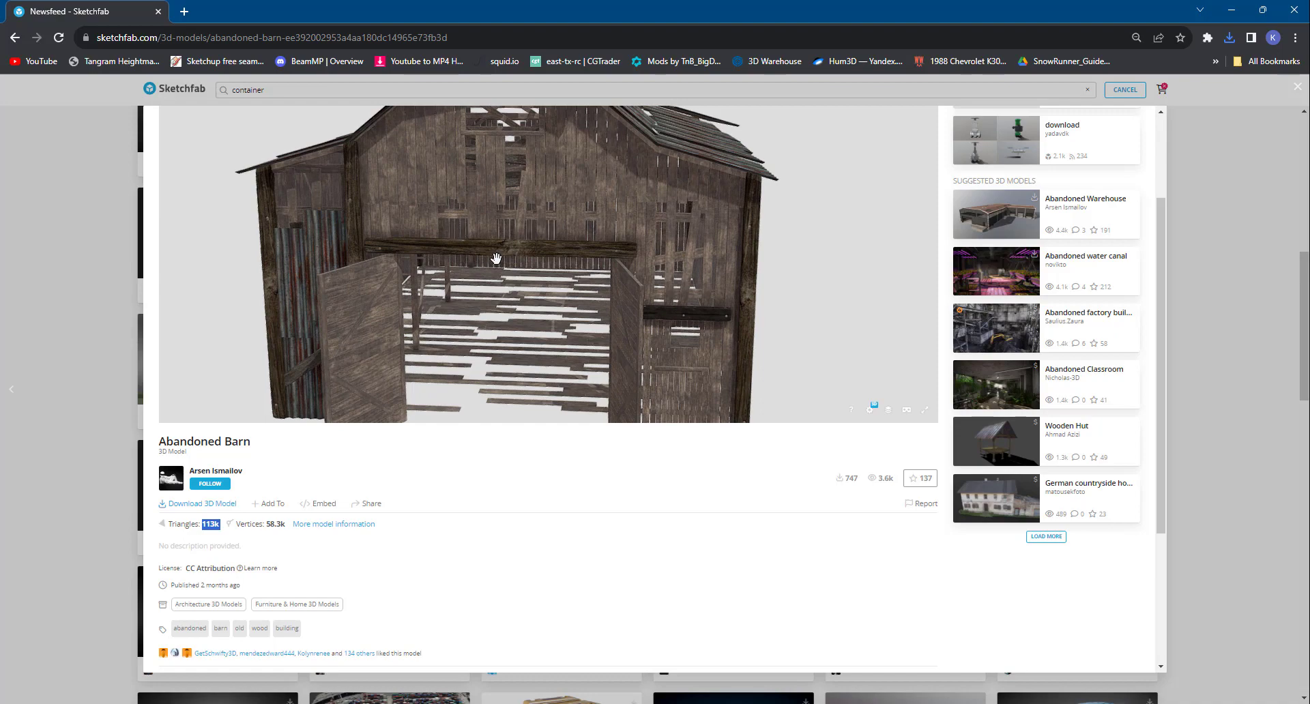
pyautogui.scroll(-8, 496, 259)
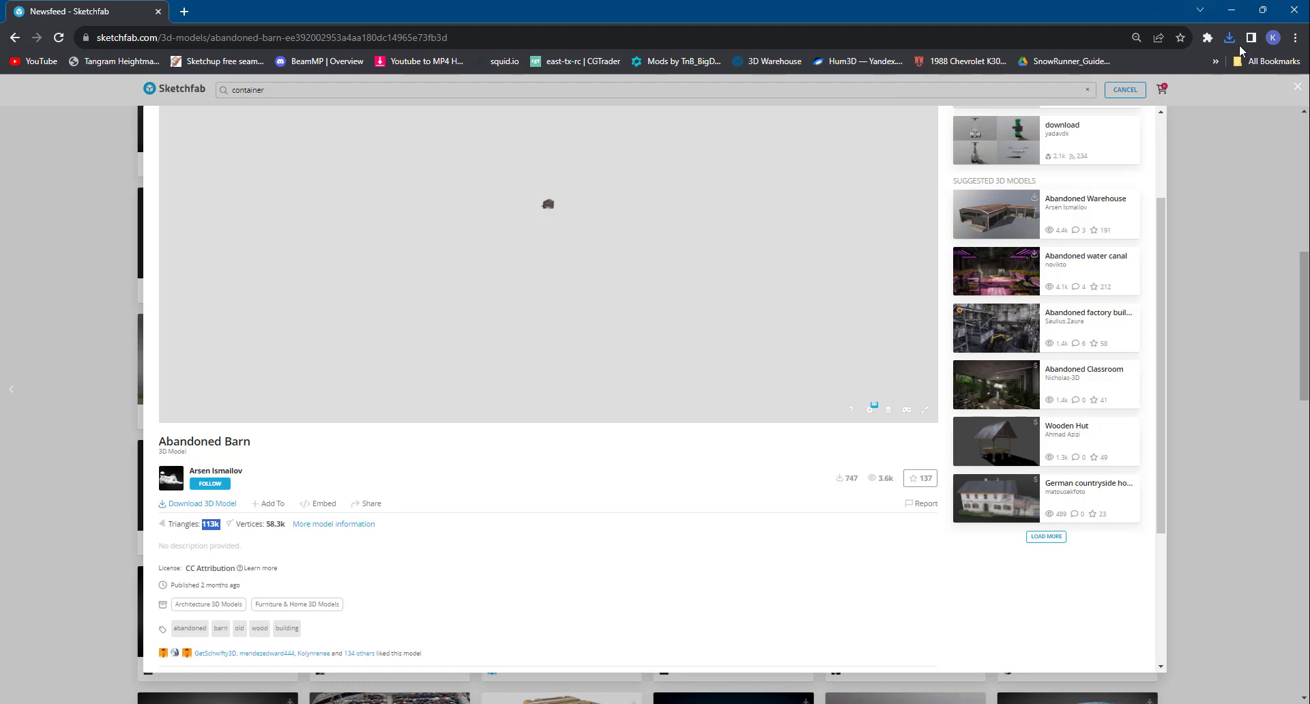
# Step: Replace the Sketchfab tab with a blank one, and select rusty-container.zip in the Downloads folder in File Explorer
pyautogui.click(183, 11)
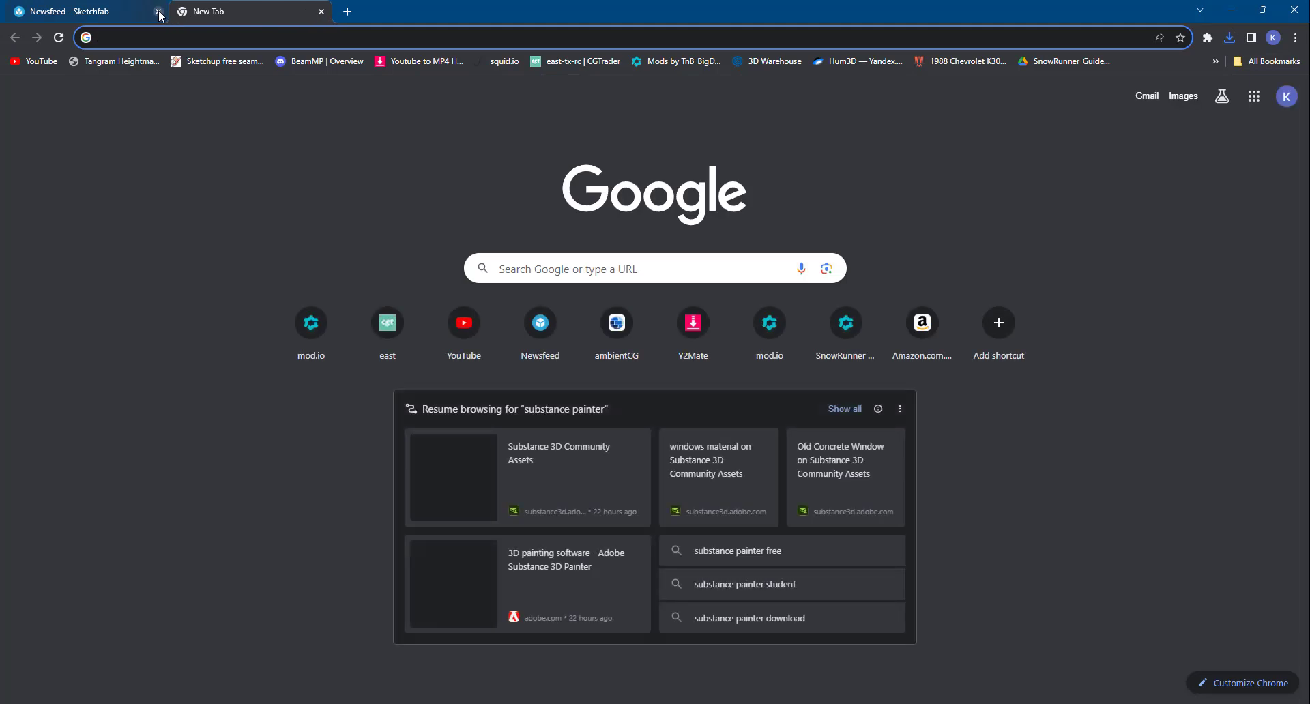
pyautogui.click(157, 11)
pyautogui.press('super+e')
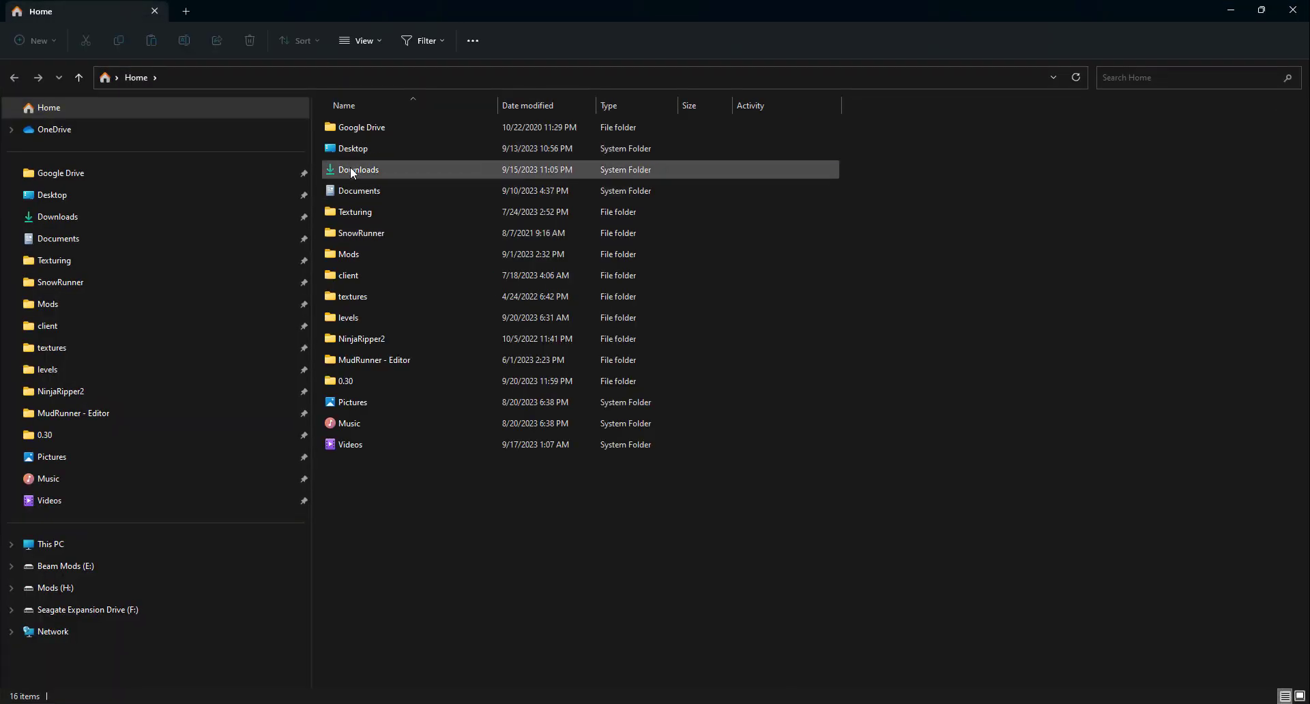
pyautogui.click(353, 171)
pyautogui.doubleClick(354, 169)
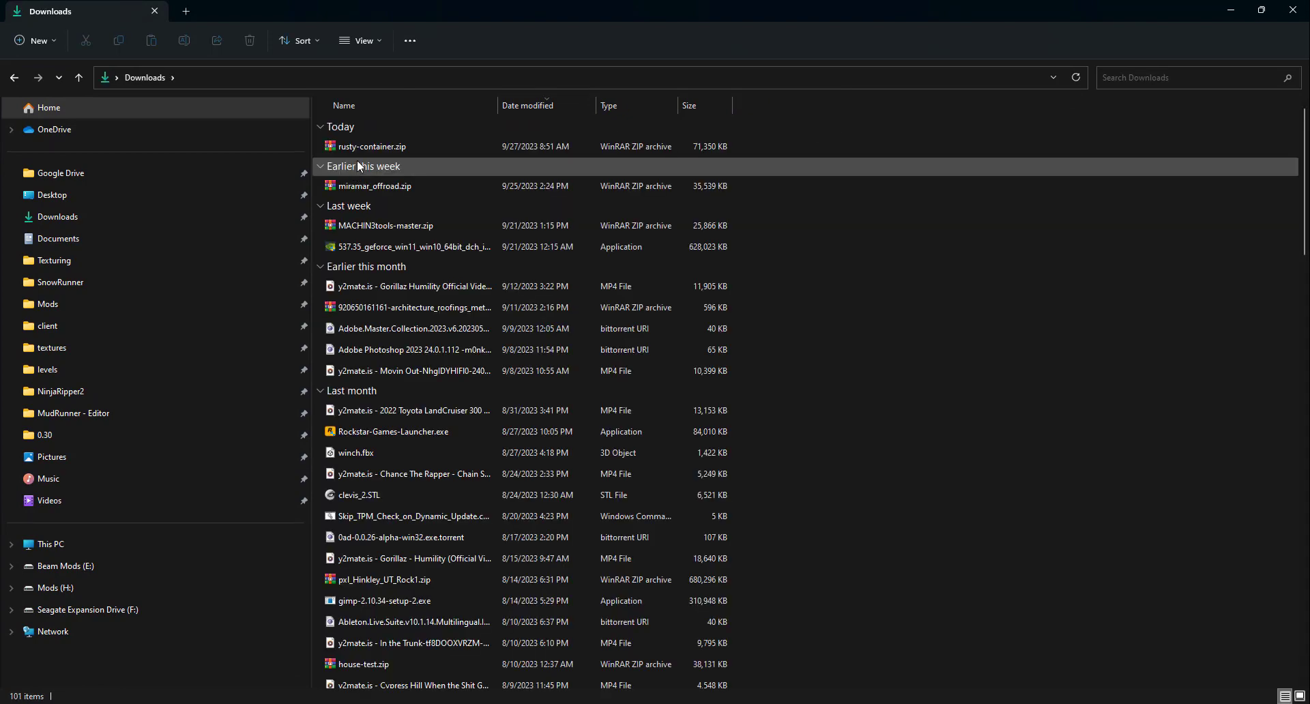
pyautogui.click(366, 149)
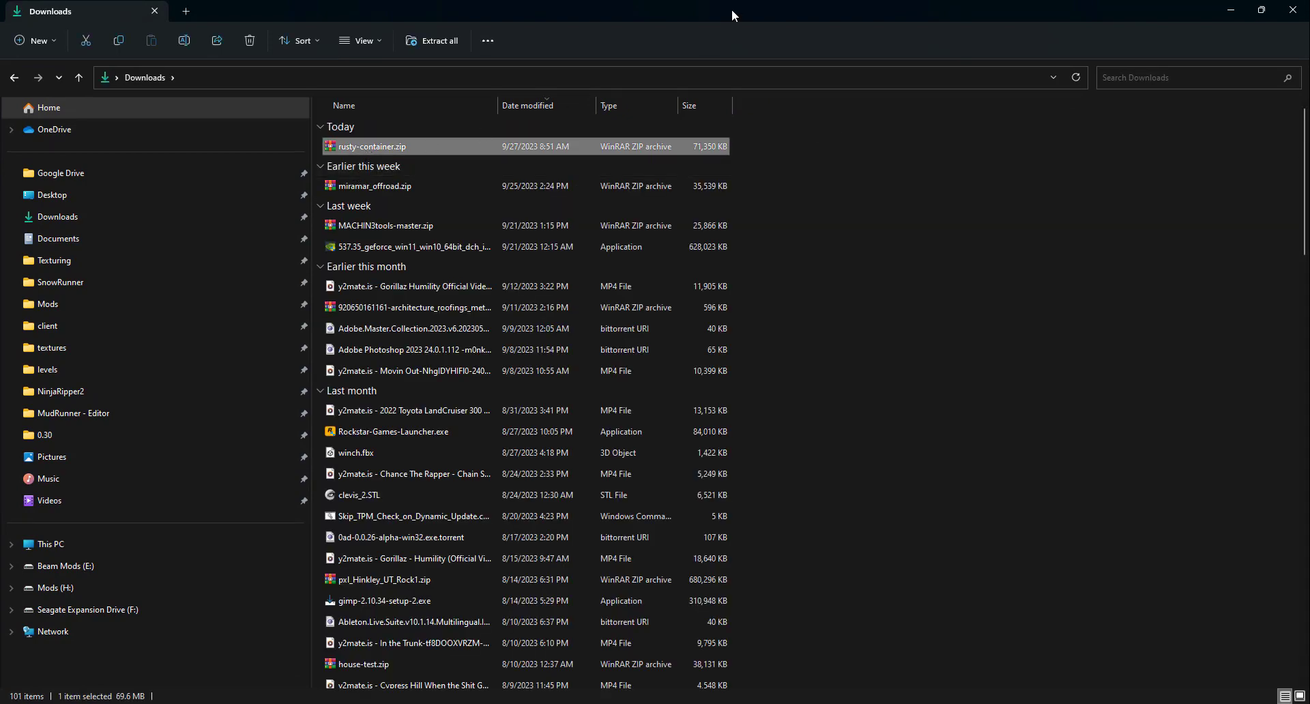
# Step: Move rusty-container.zip from the Downloads folder to the desktop, with the browser minimized, and close the folder window
pyautogui.moveTo(731, 12); pyautogui.dragTo(834, 320)
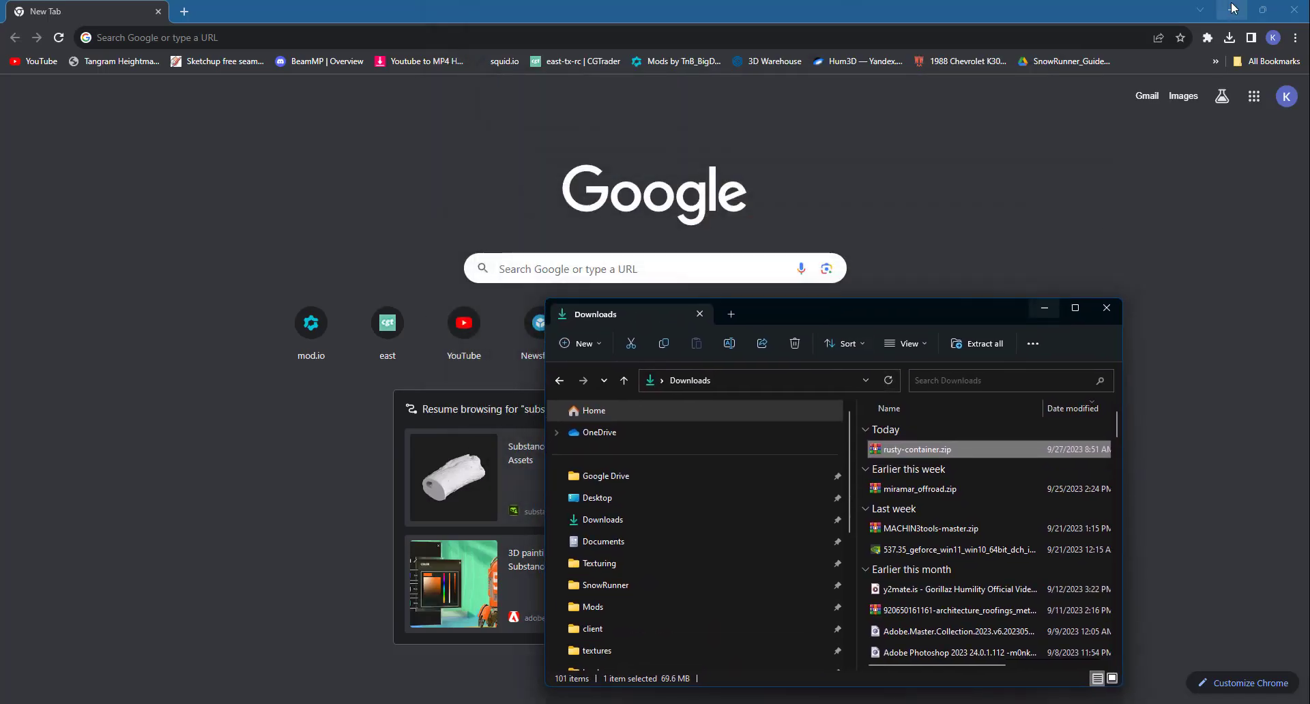
pyautogui.click(1232, 9)
pyautogui.moveTo(918, 447); pyautogui.dragTo(331, 543)
pyautogui.click(1106, 310)
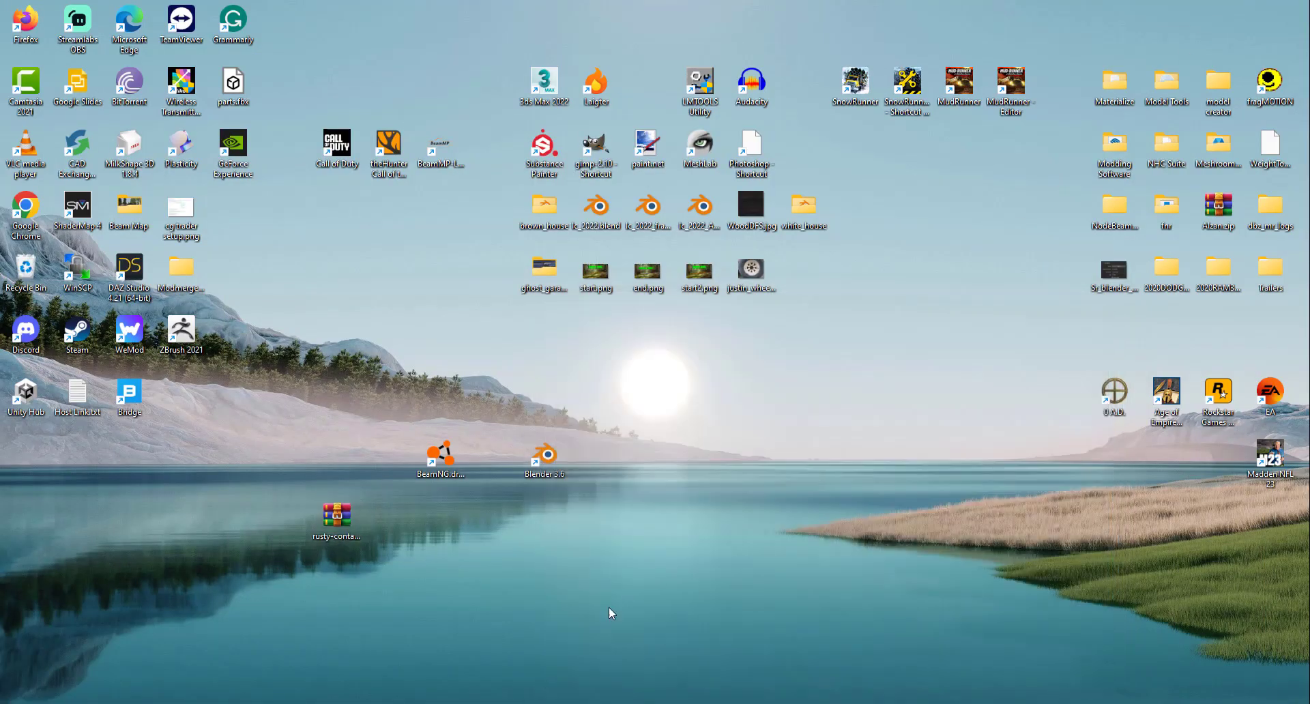
# Step: Open rusty-container.zip from the desktop in WinRAR and enter its textures folder
pyautogui.doubleClick(337, 517)
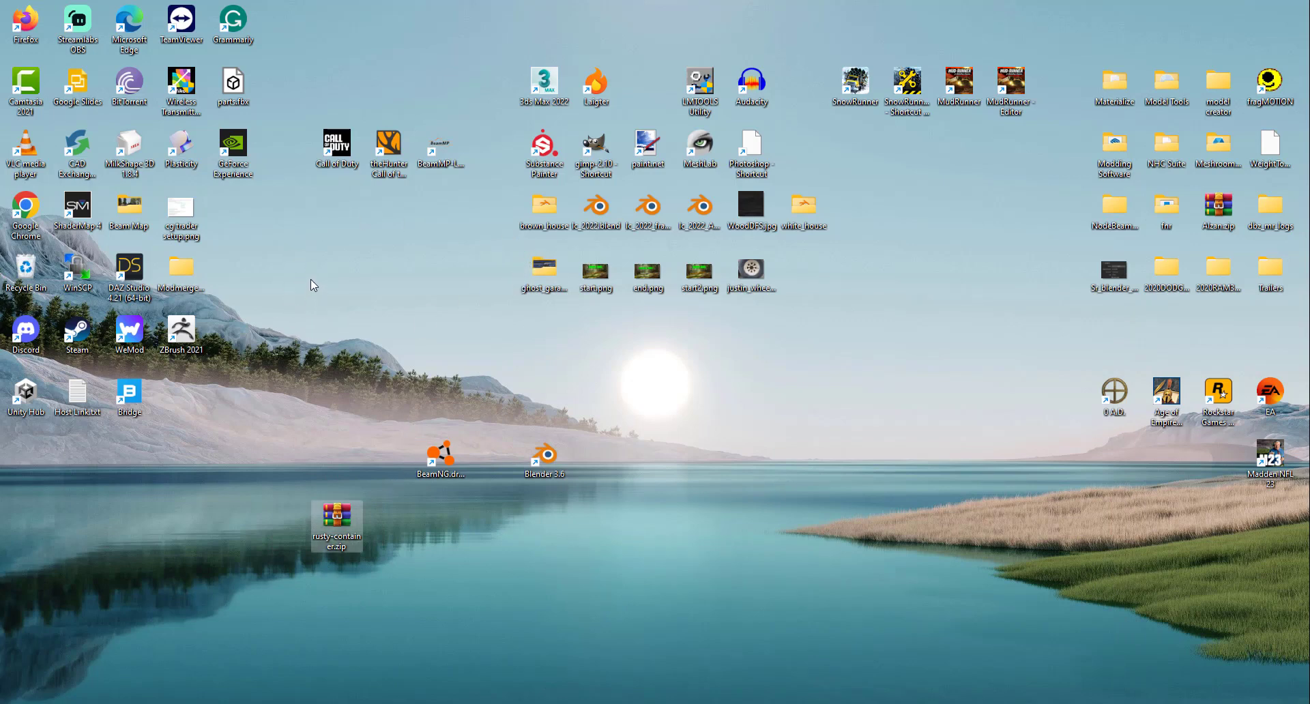
pyautogui.doubleClick(338, 530)
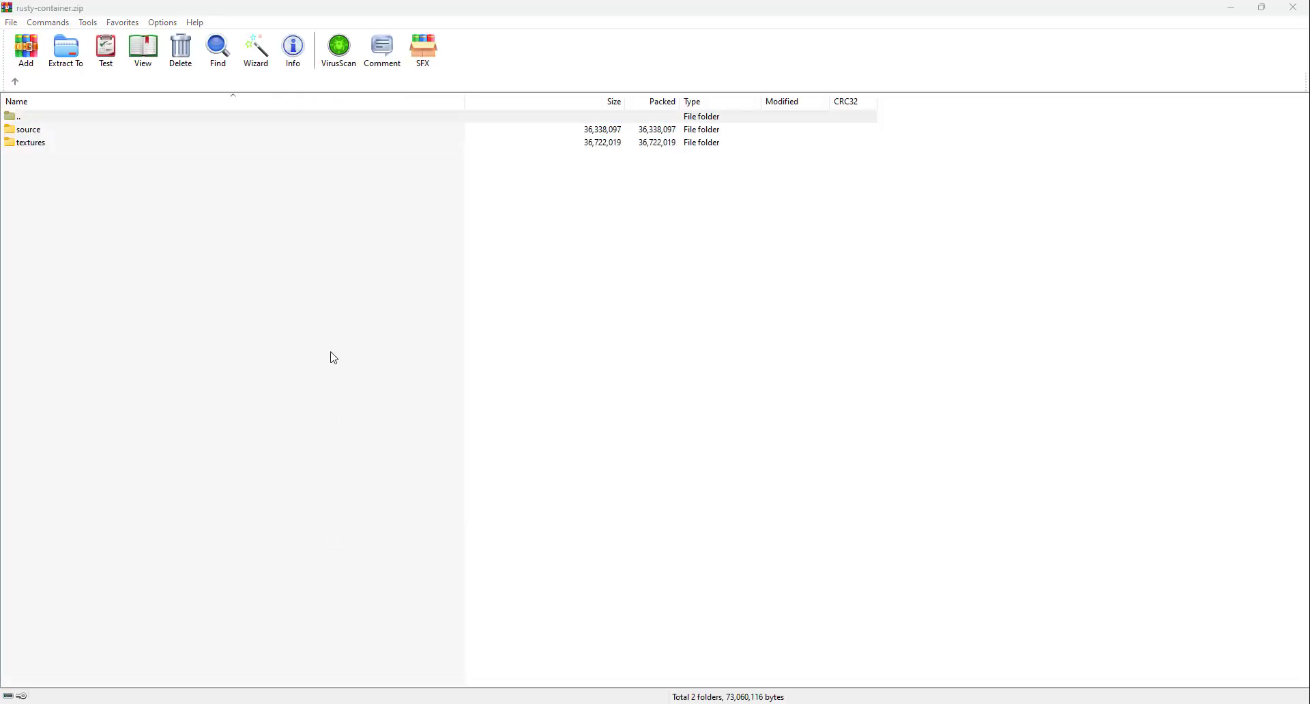
pyautogui.click(34, 146)
pyautogui.doubleClick(34, 143)
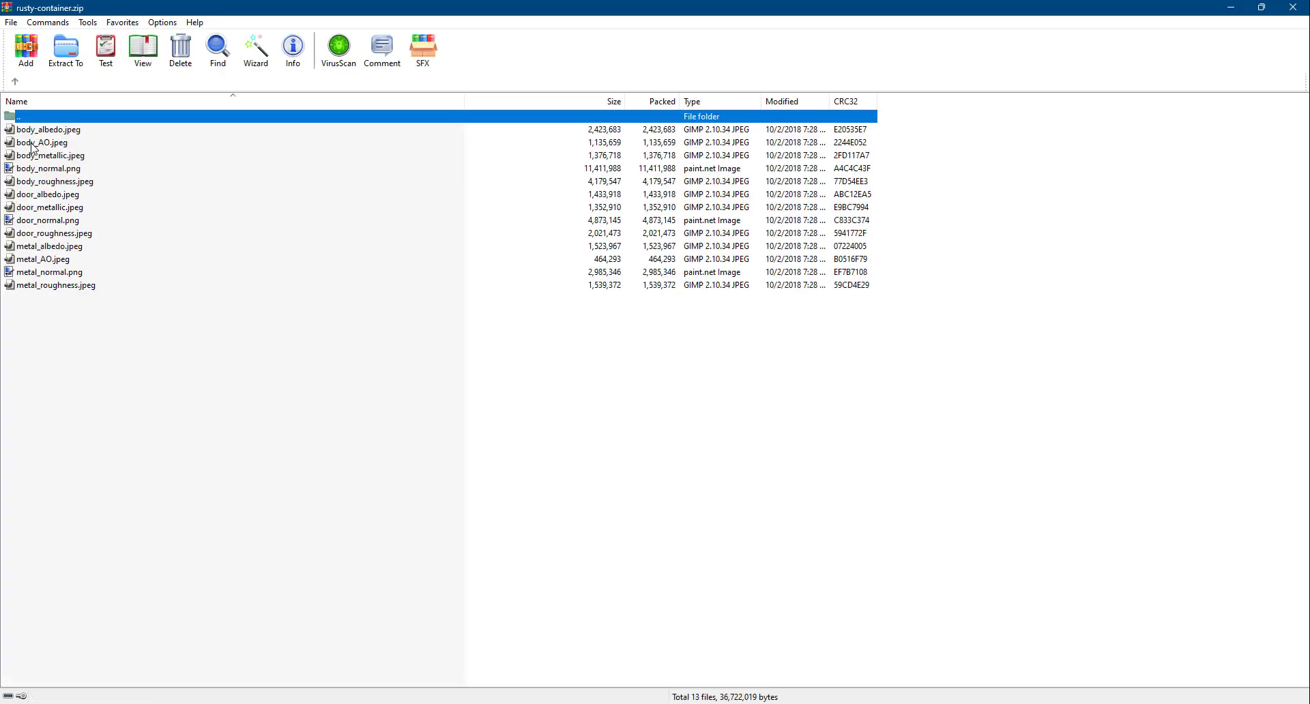
# Step: Review the archive's texture files for the body, door and metal parts, including the albedo, AO, metallic, normal and roughness maps
pyautogui.click(40, 172)
pyautogui.click(40, 134)
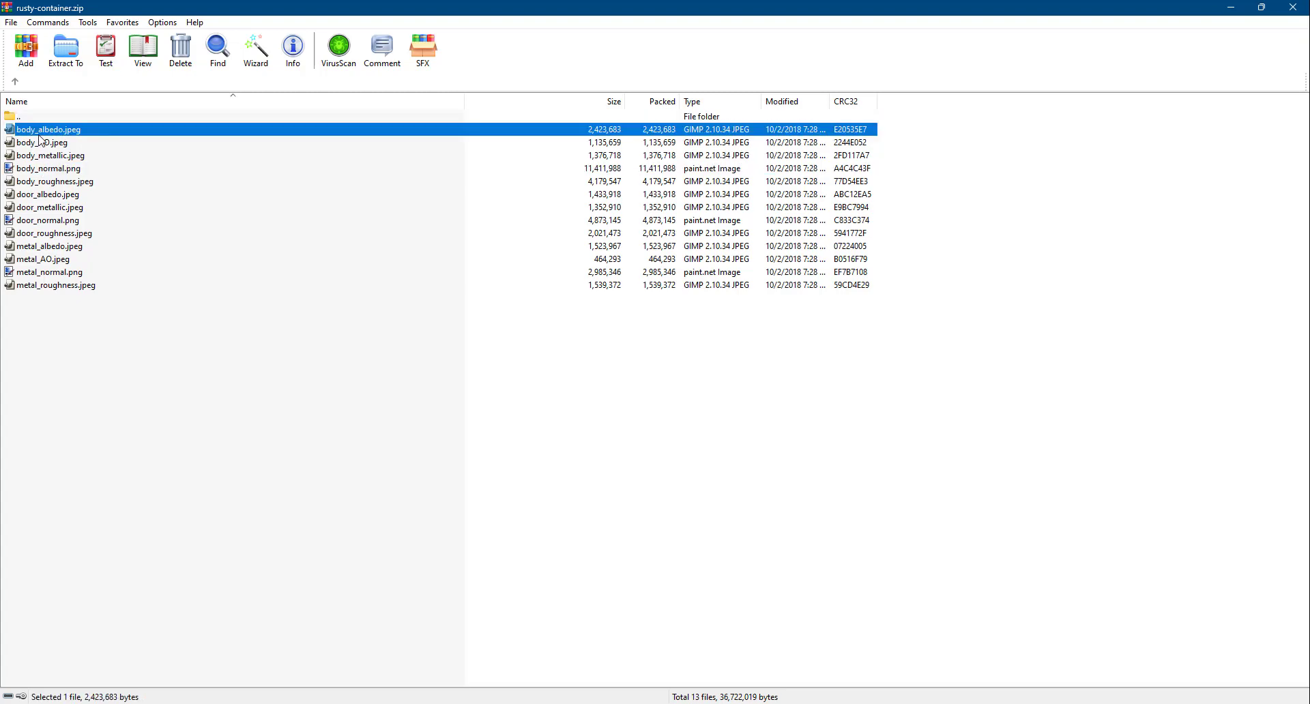
pyautogui.click(38, 232)
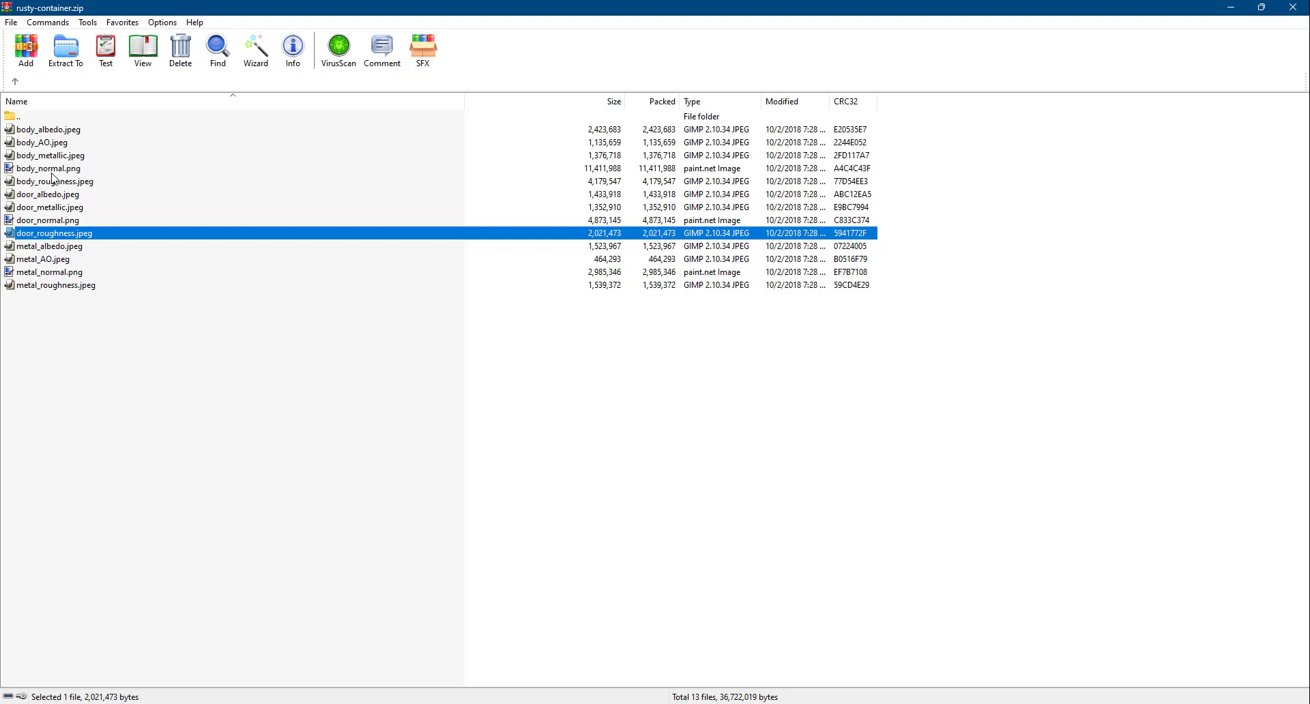
pyautogui.click(39, 249)
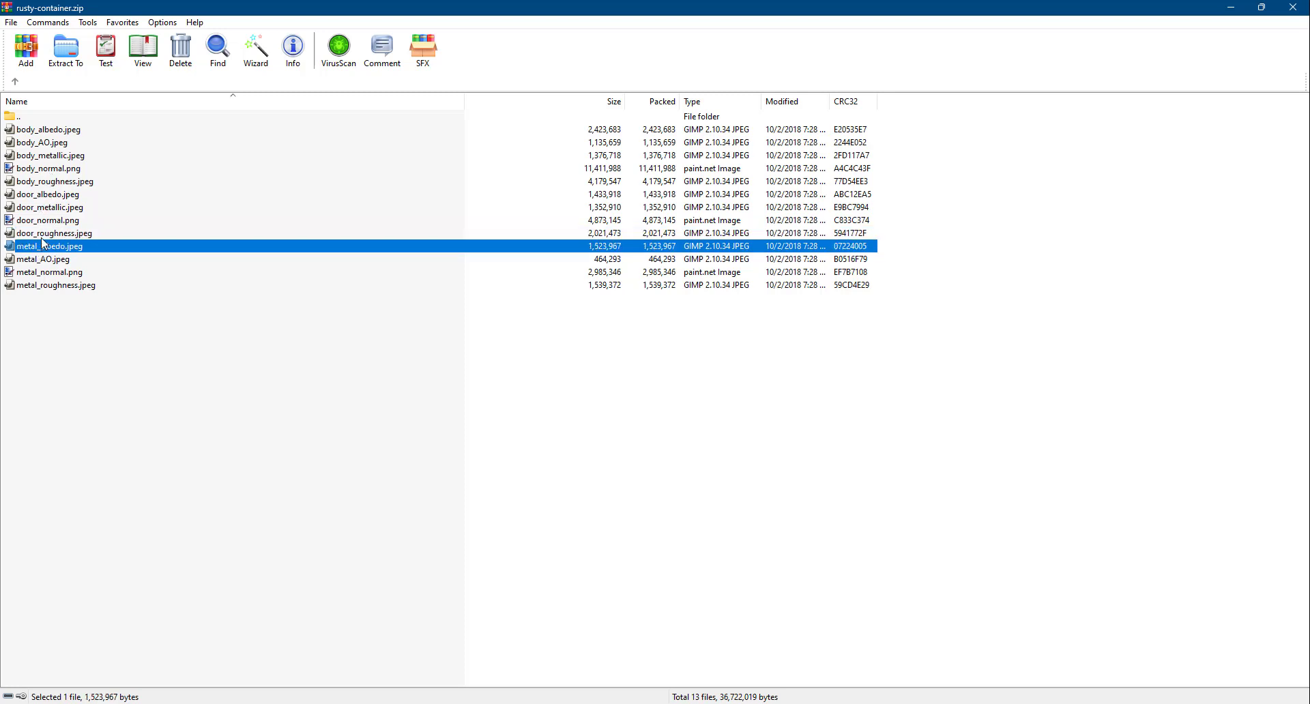
pyautogui.click(47, 223)
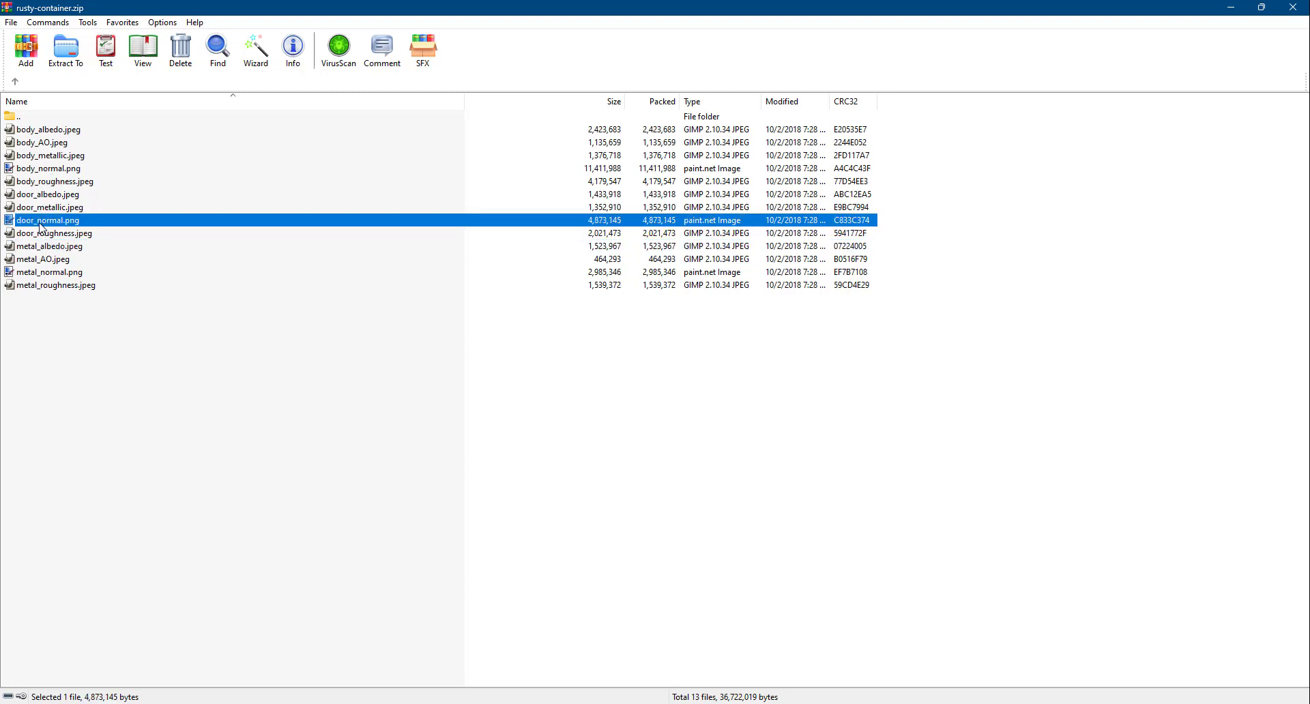
pyautogui.click(41, 209)
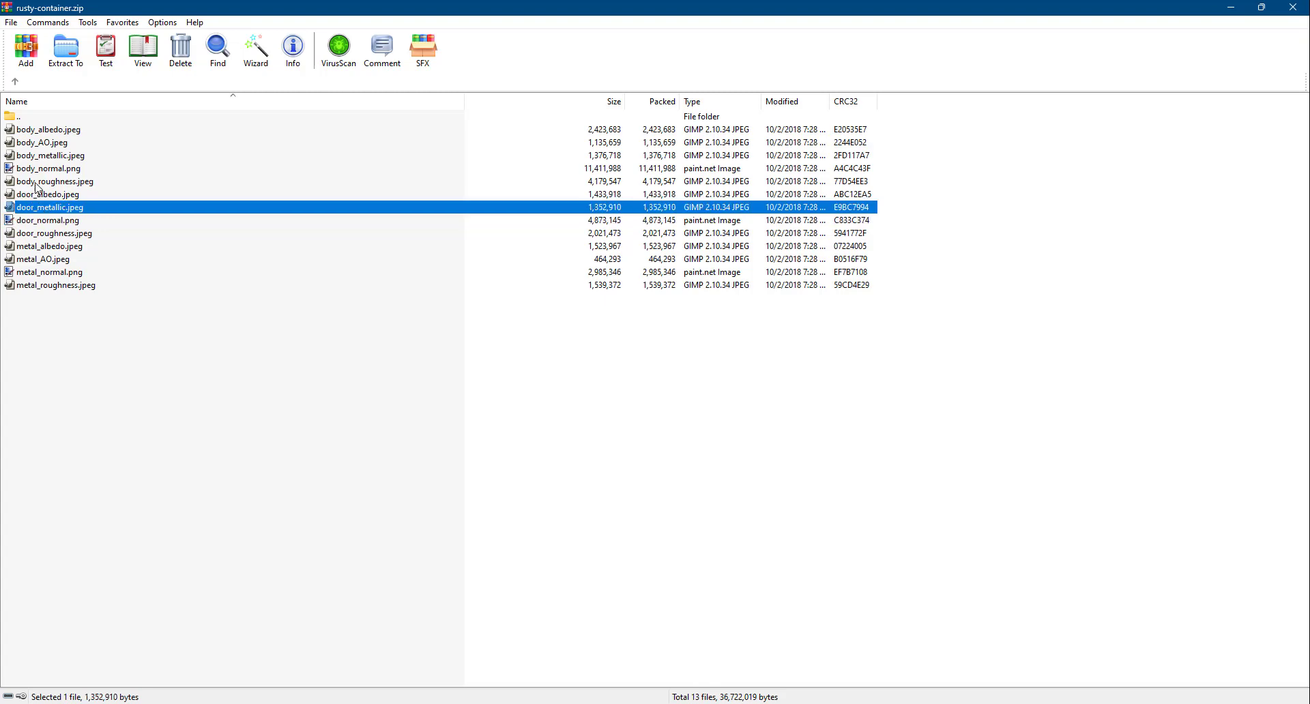
pyautogui.click(38, 183)
pyautogui.click(35, 133)
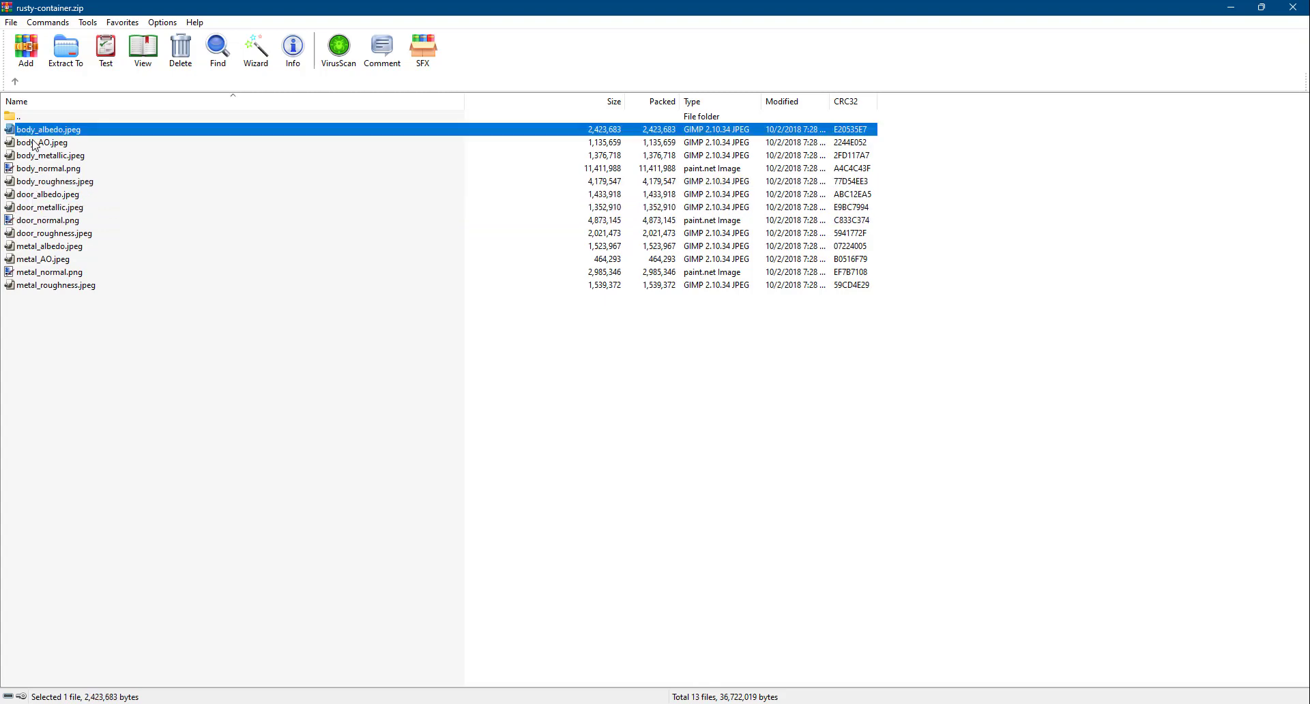
pyautogui.click(35, 144)
pyautogui.click(36, 157)
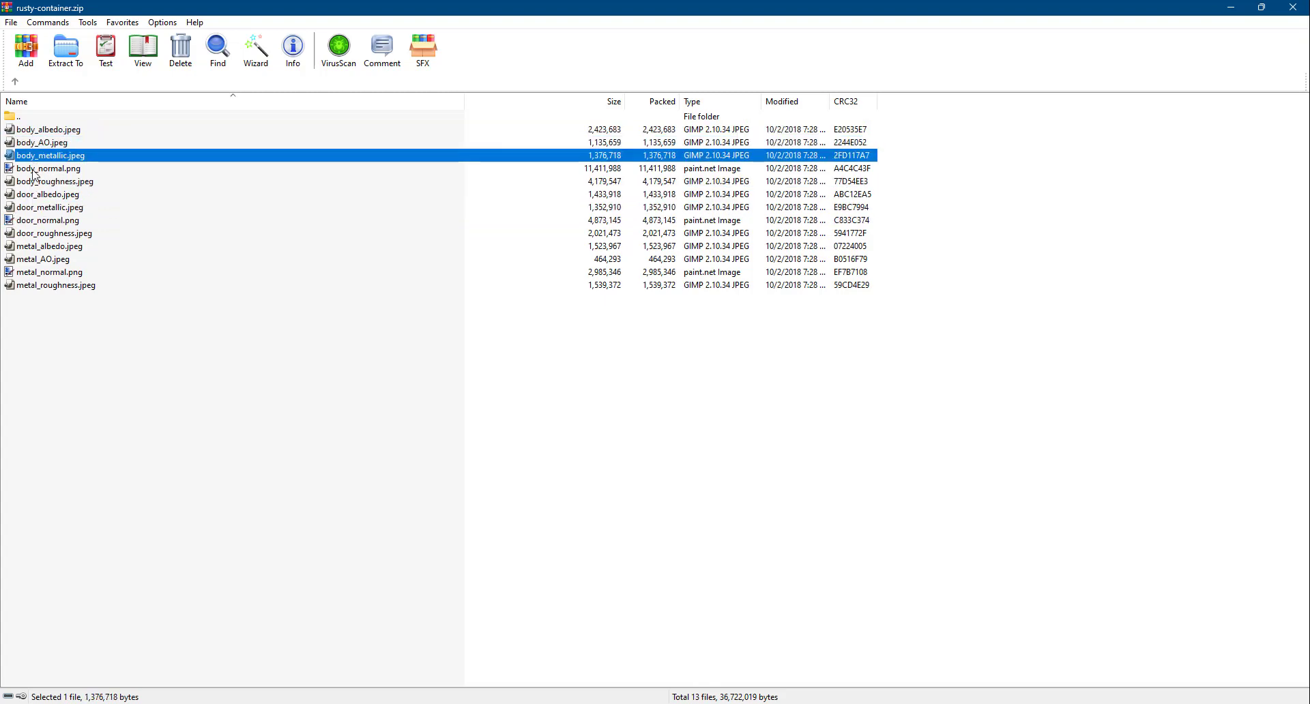
# Step: View body_normal.png, door_normal.png and metal_normal.png from the archive in paint.net one after another, closing each image after viewing
pyautogui.click(38, 171)
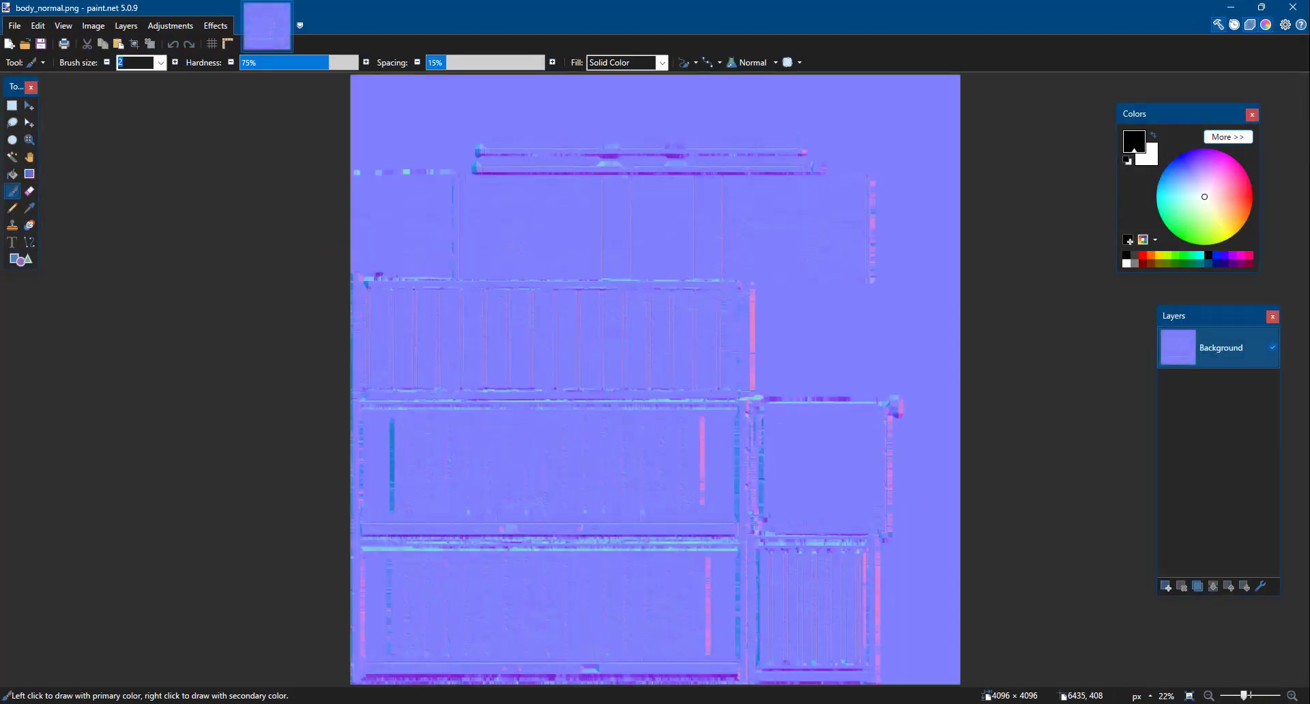
pyautogui.click(1293, 7)
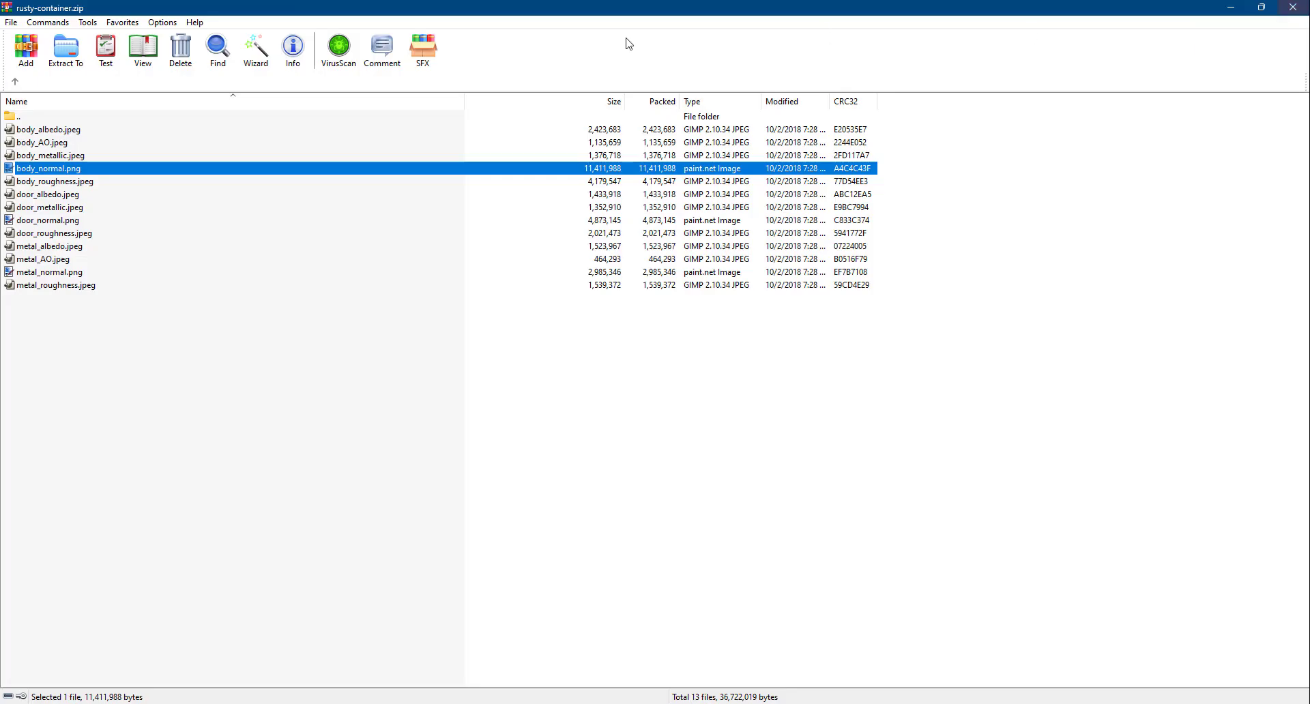
pyautogui.doubleClick(48, 220)
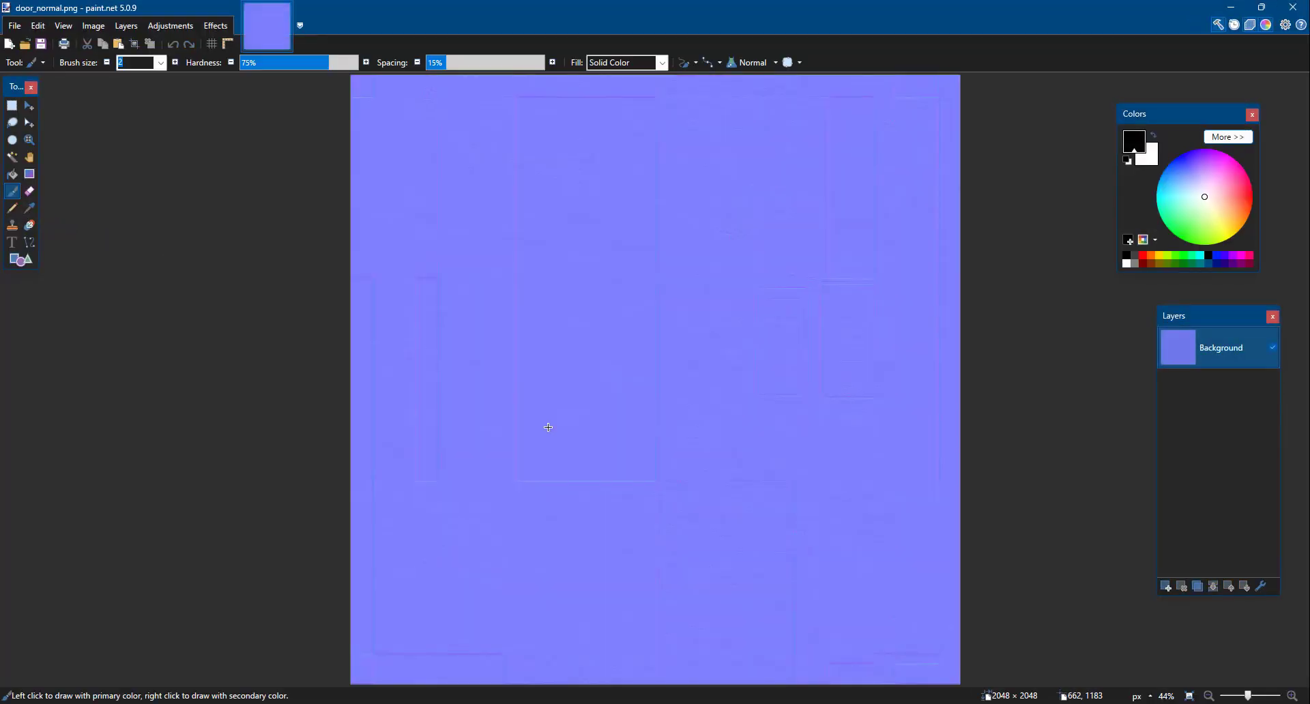
pyautogui.click(1293, 7)
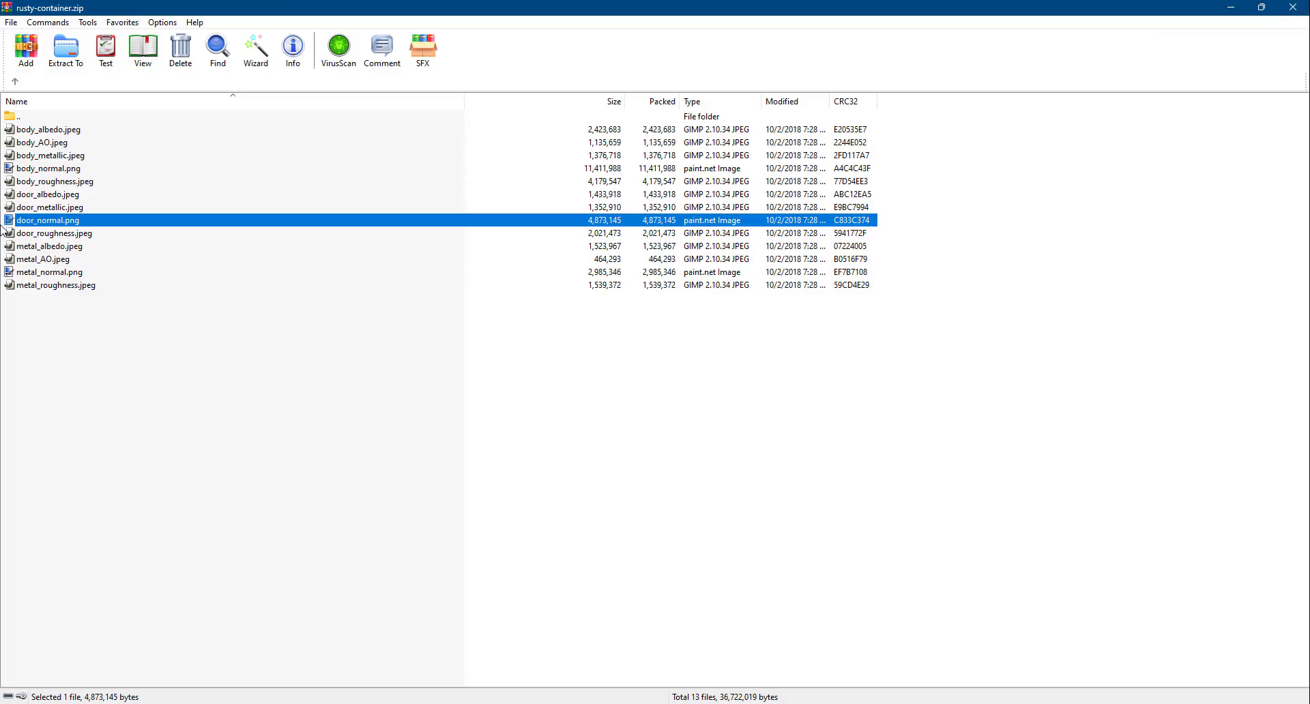
pyautogui.click(49, 273)
pyautogui.doubleClick(47, 273)
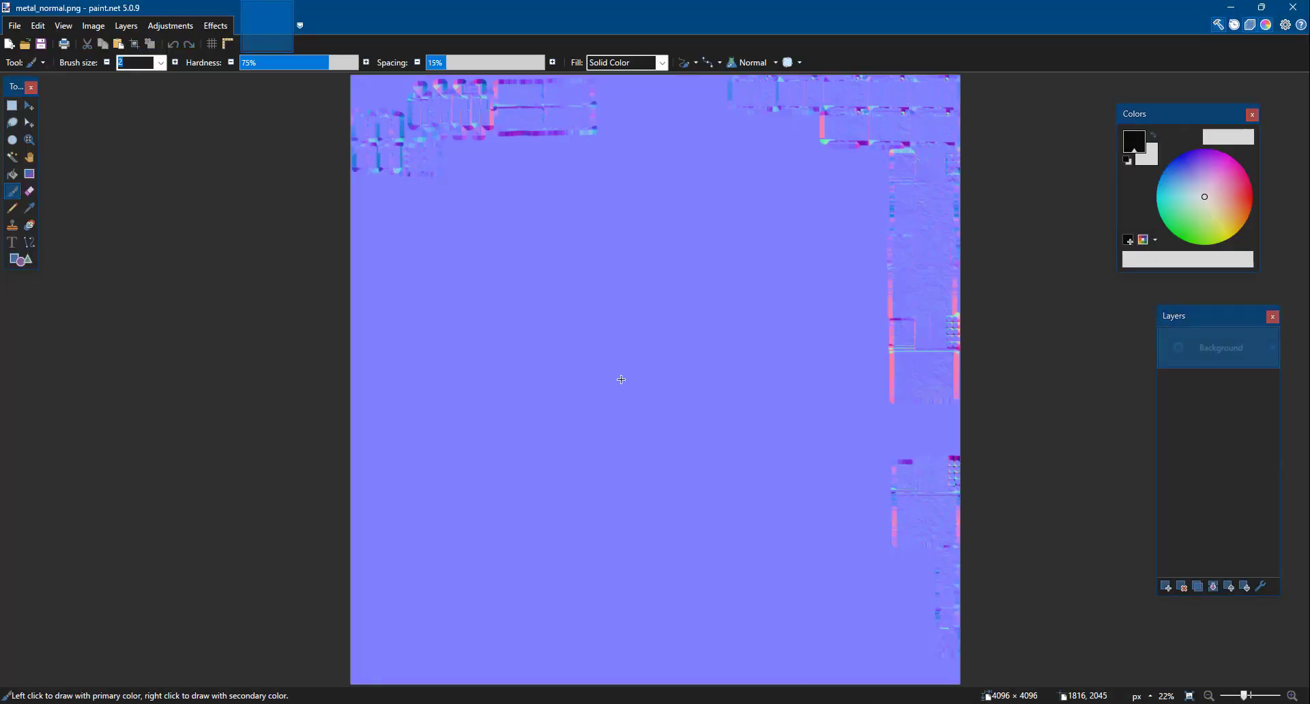
pyautogui.click(1293, 7)
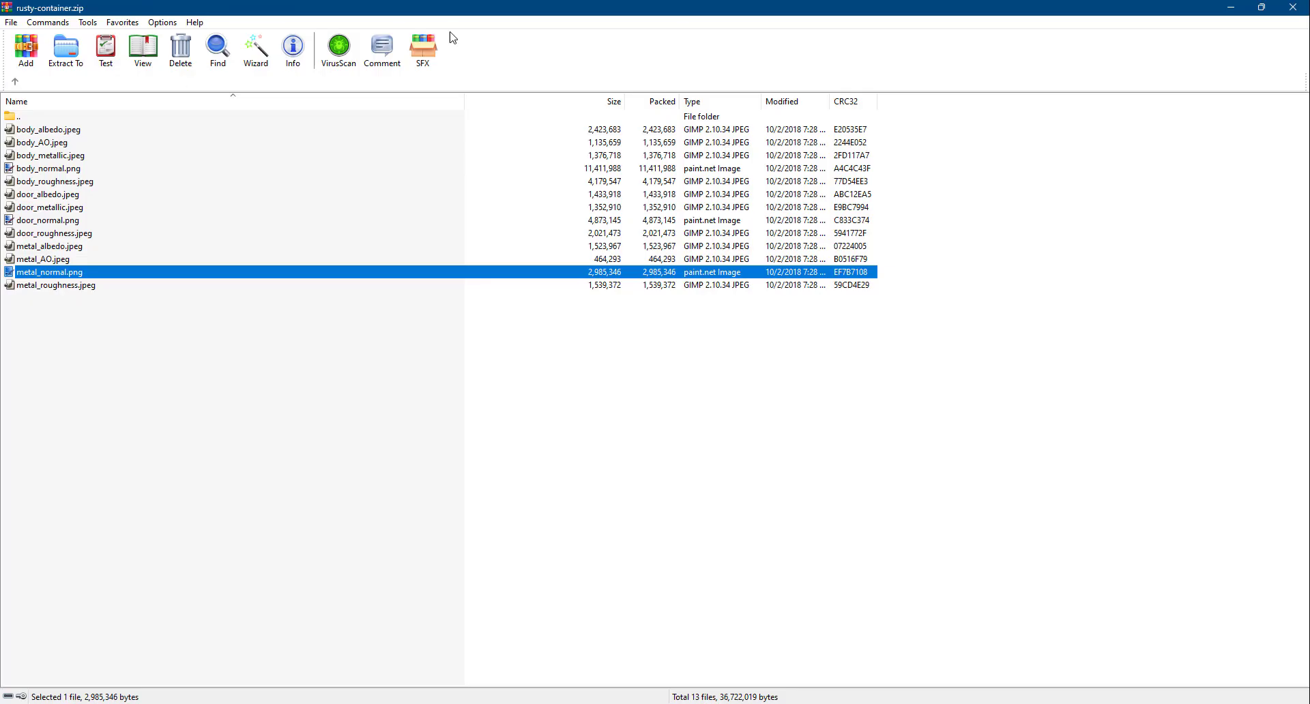
# Step: Go back up to the archive's root, enter the source folder and open the nested model.zip
pyautogui.press('BackSpace')
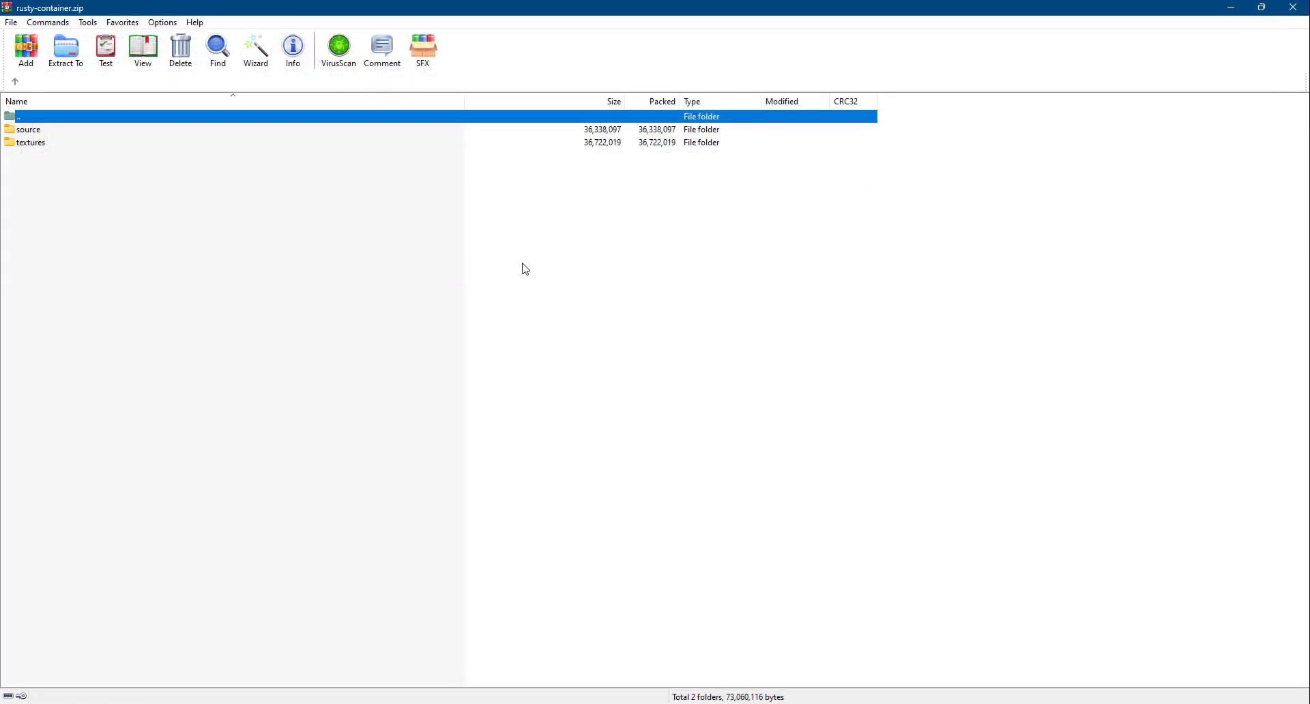
pyautogui.click(12, 144)
pyautogui.click(30, 132)
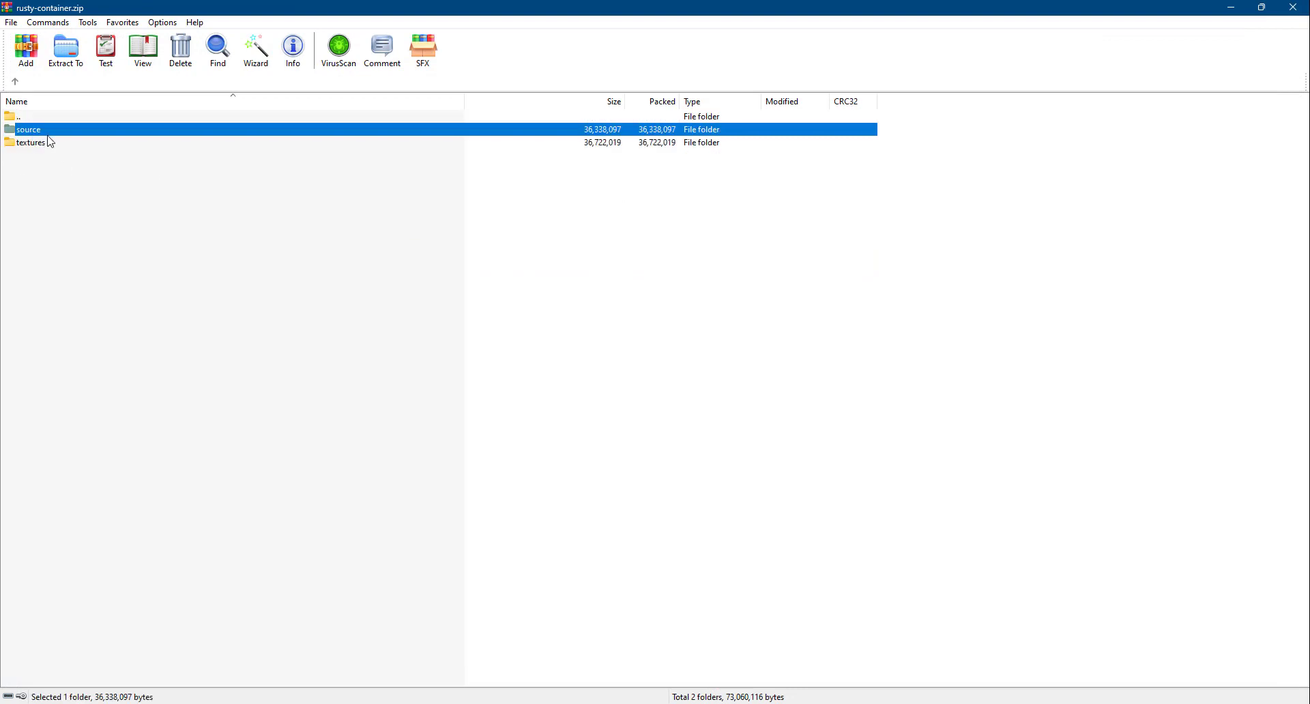
pyautogui.doubleClick(43, 134)
pyautogui.doubleClick(40, 134)
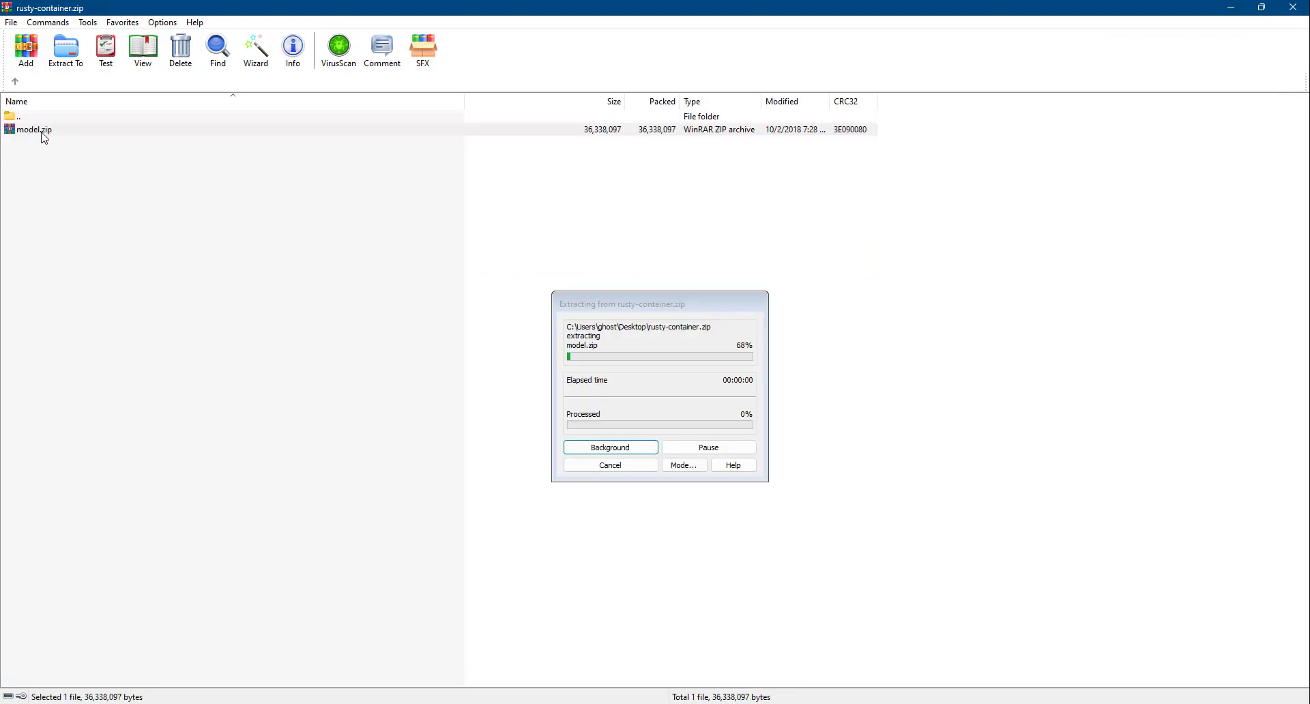
# Step: Enter the model folder in model.zip and examine the texture files in its textures folder
pyautogui.click(31, 130)
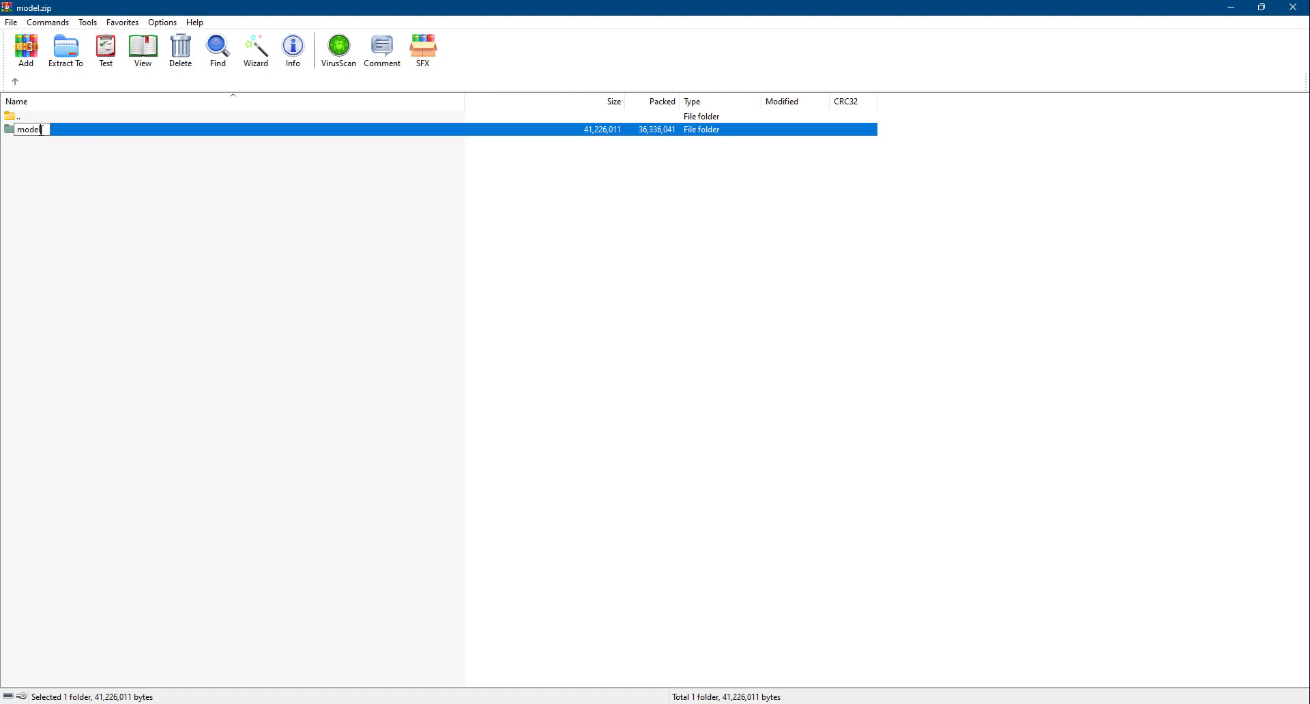
pyautogui.doubleClick(73, 130)
pyautogui.click(41, 133)
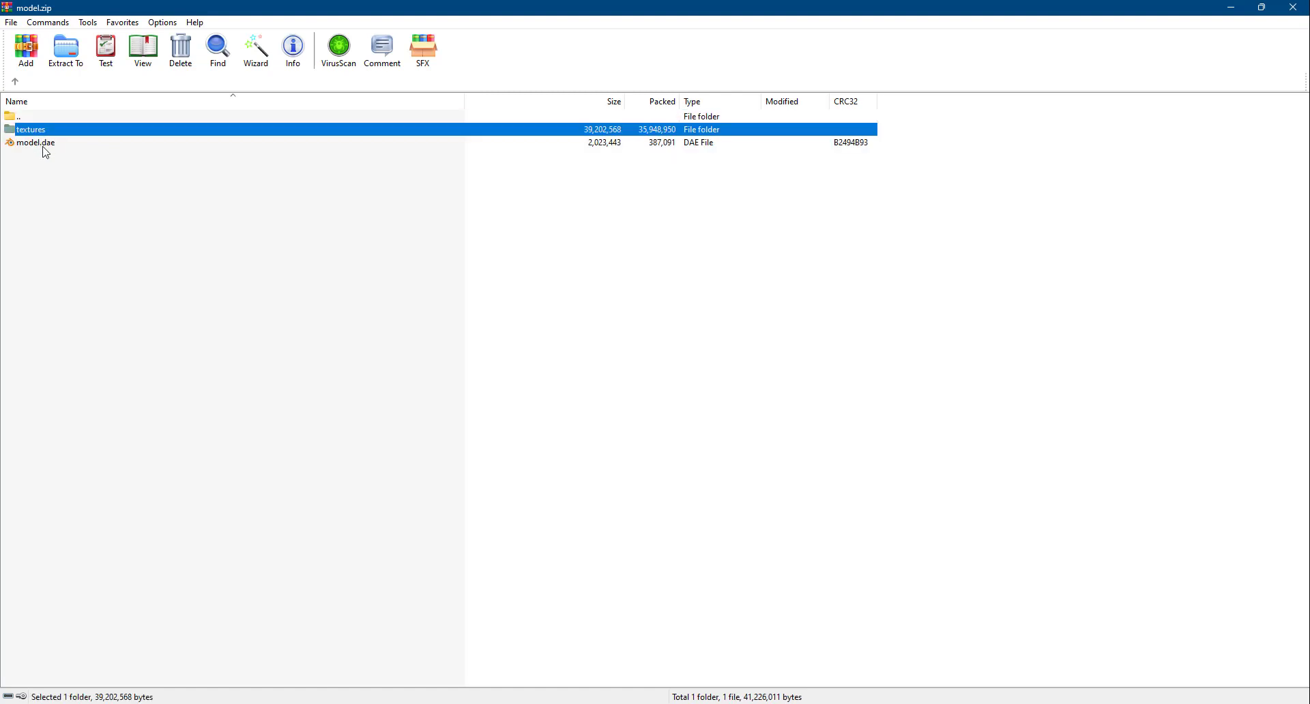
pyautogui.click(42, 140)
pyautogui.doubleClick(41, 133)
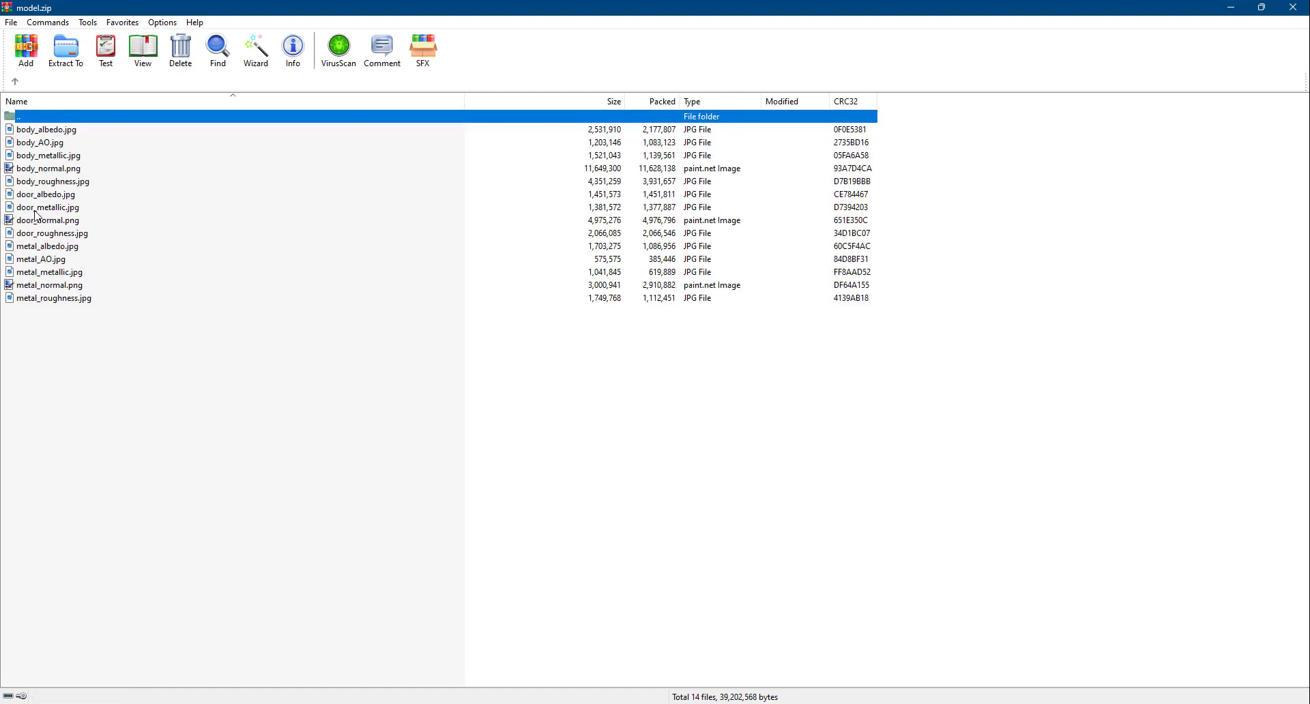
pyautogui.click(69, 131)
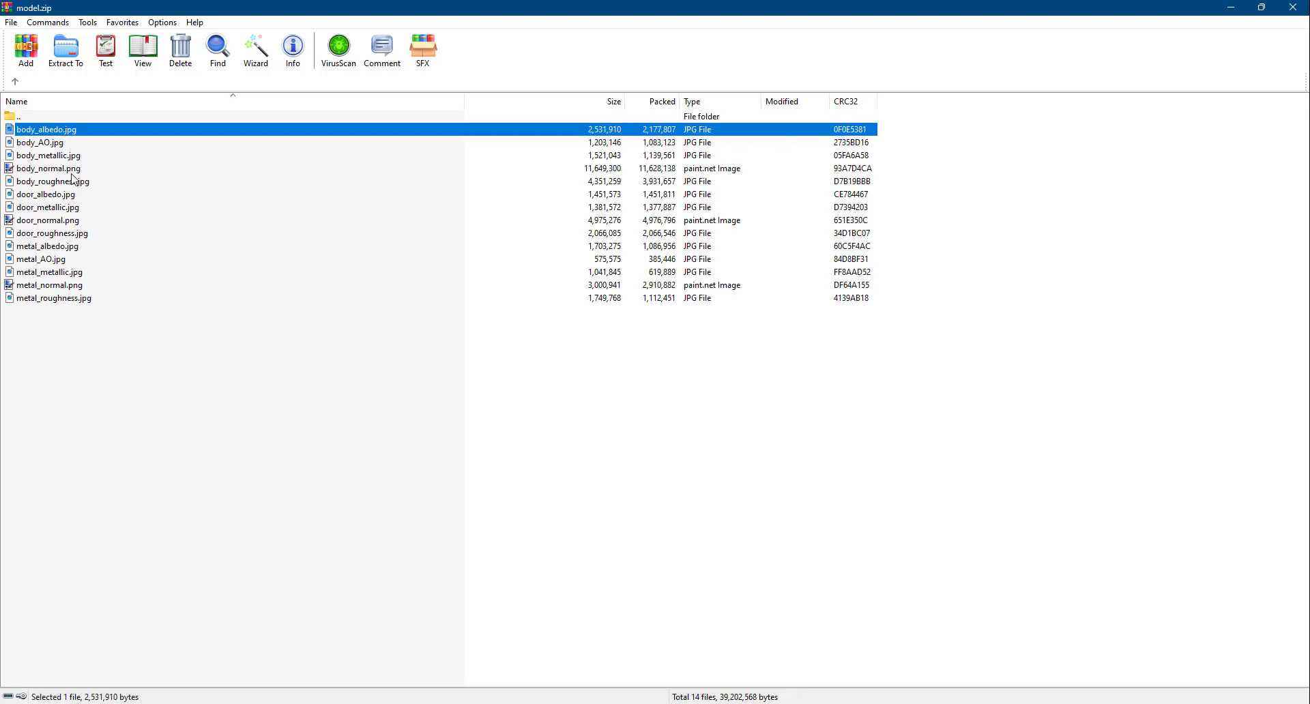
# Step: Return to the top level of model.zip and close both archive windows
pyautogui.click(20, 83)
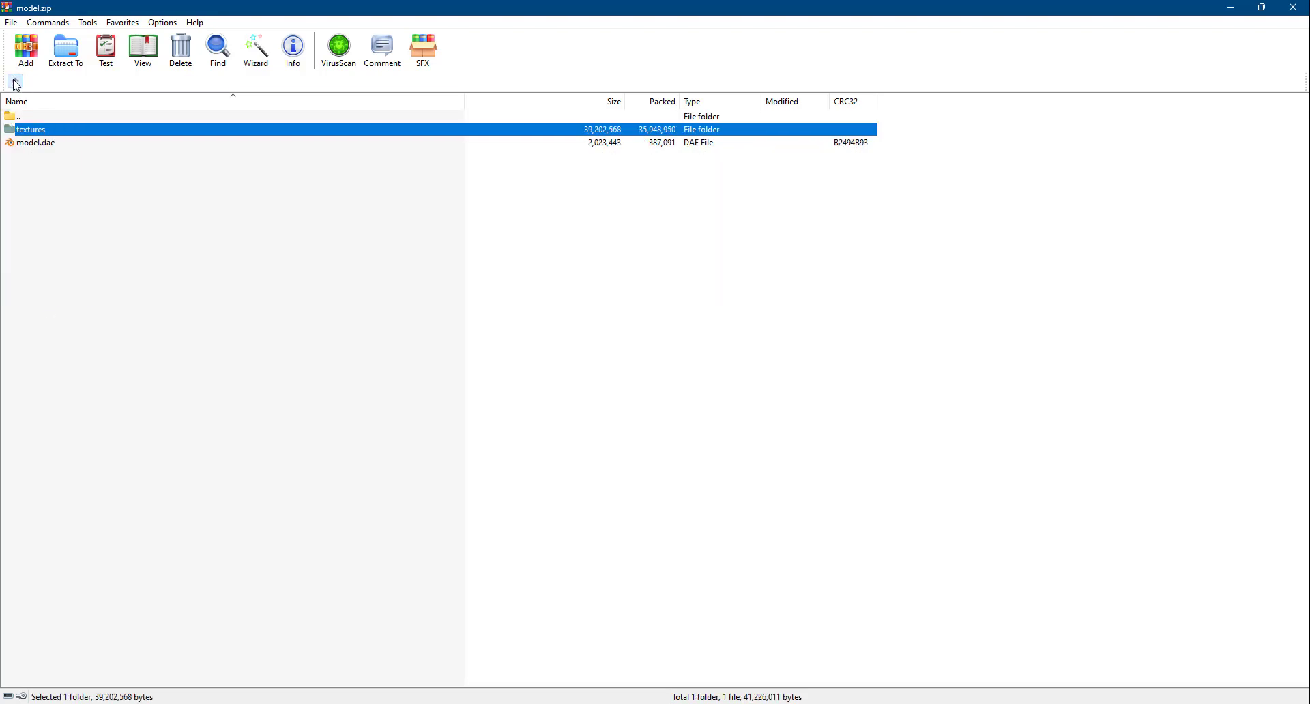
pyautogui.click(21, 83)
pyautogui.click(519, 165)
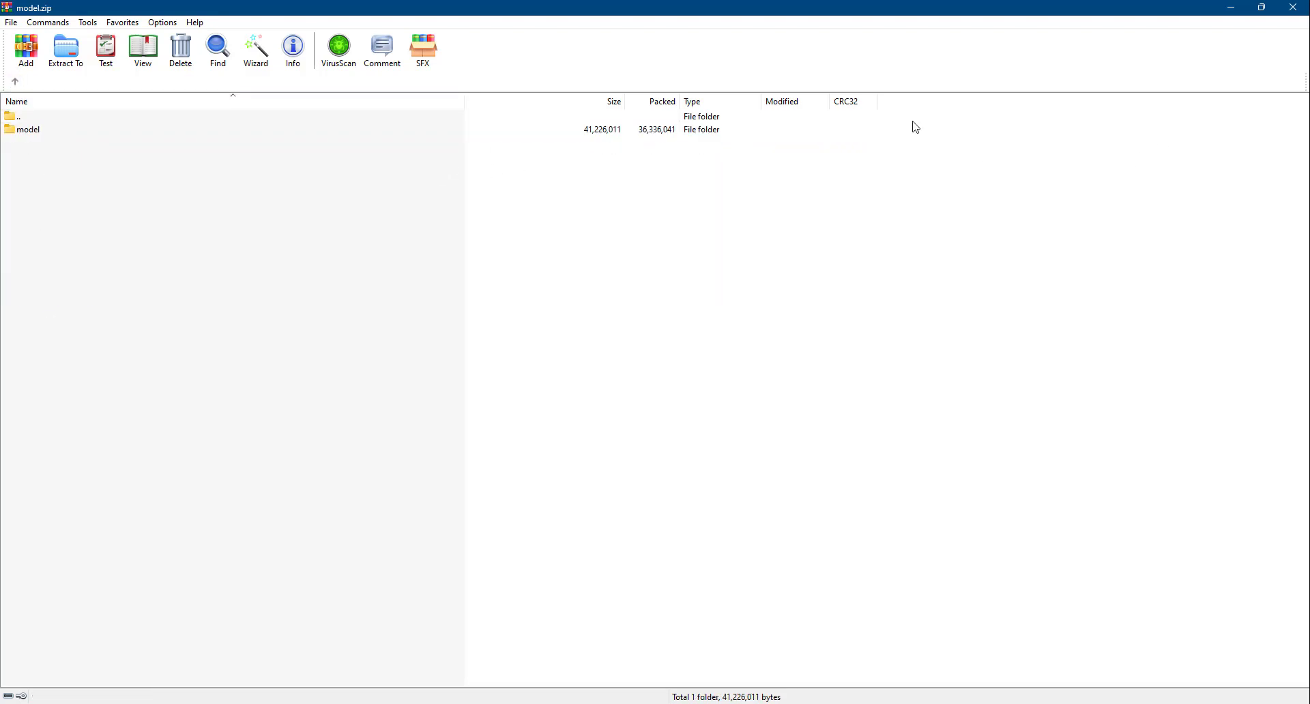
pyautogui.click(1294, 8)
pyautogui.click(1295, 9)
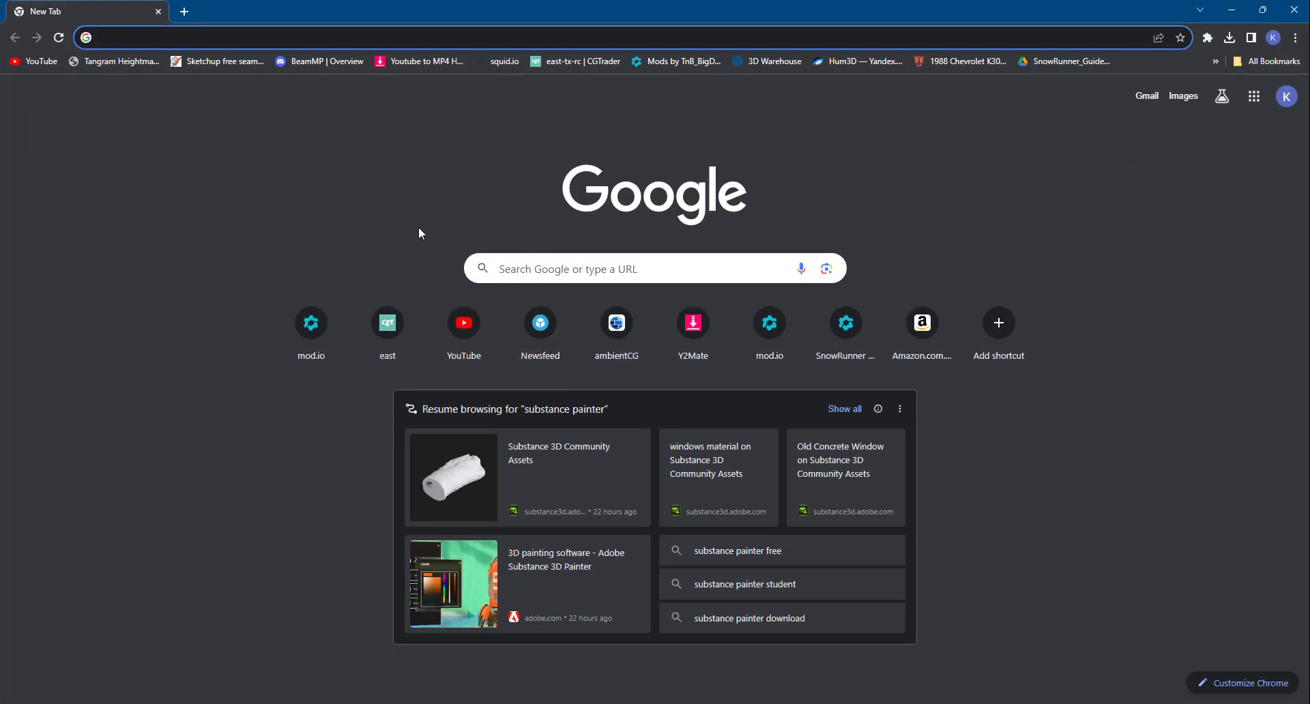
# Step: Open Sketchfab in the browser, search for "barrel" and browse the resulting models
pyautogui.click(540, 322)
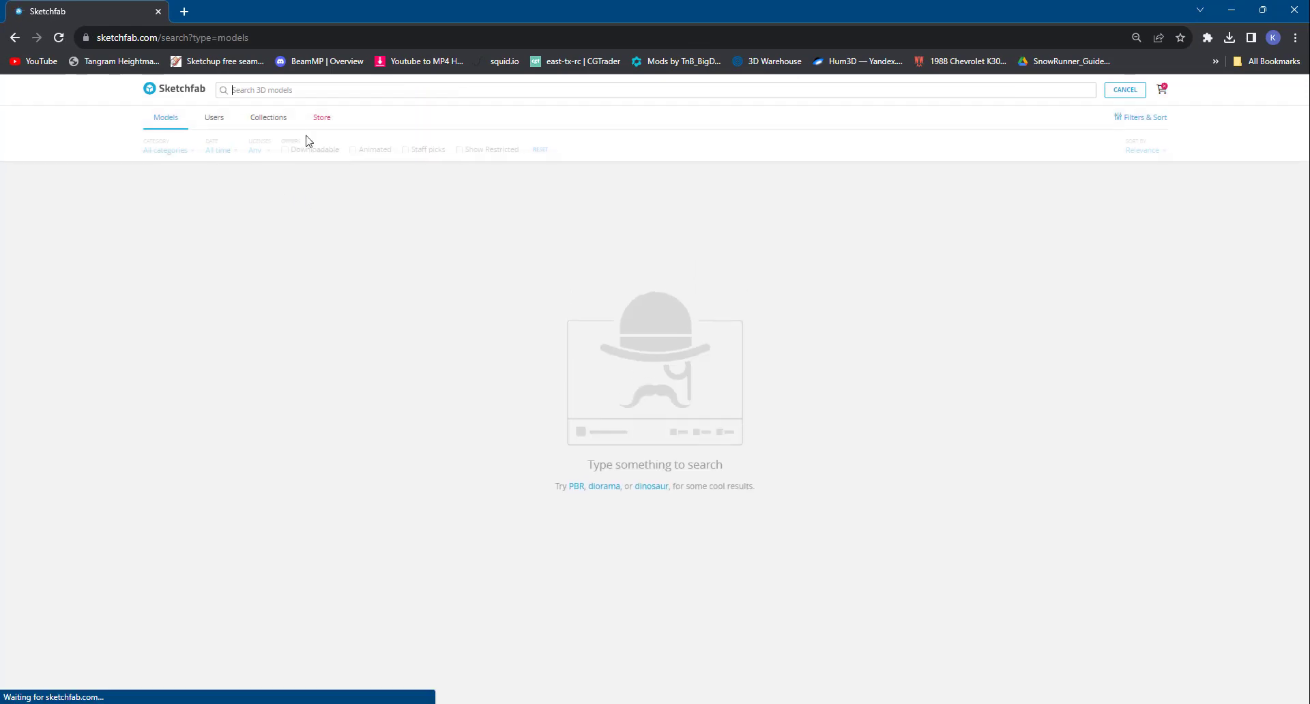
pyautogui.write('barrel')
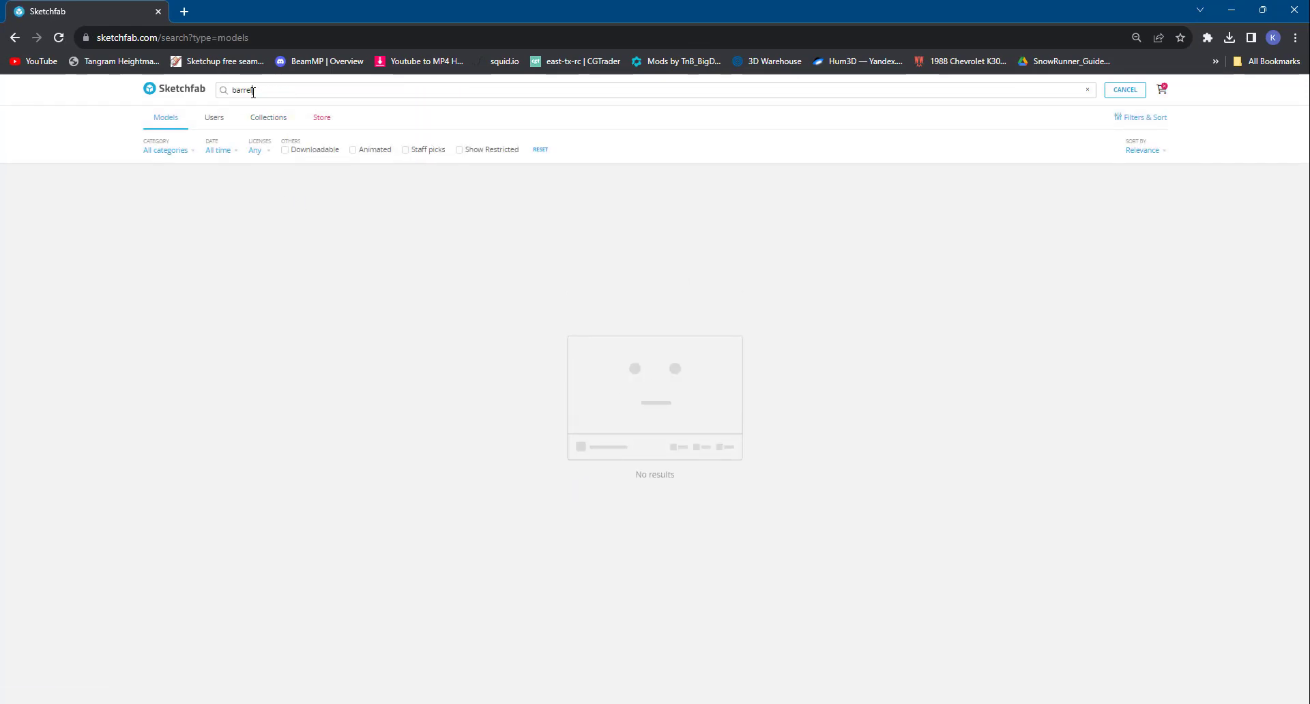
pyautogui.press('Return')
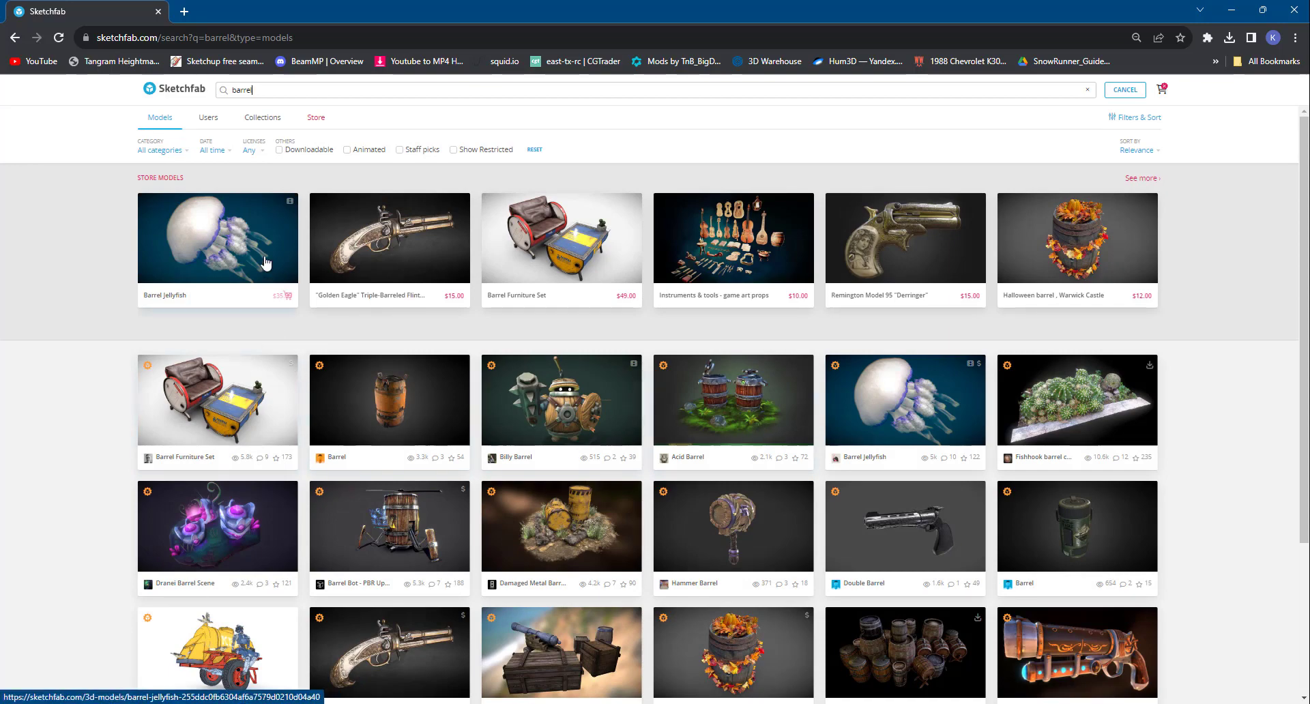
pyautogui.scroll(-7, 302, 403)
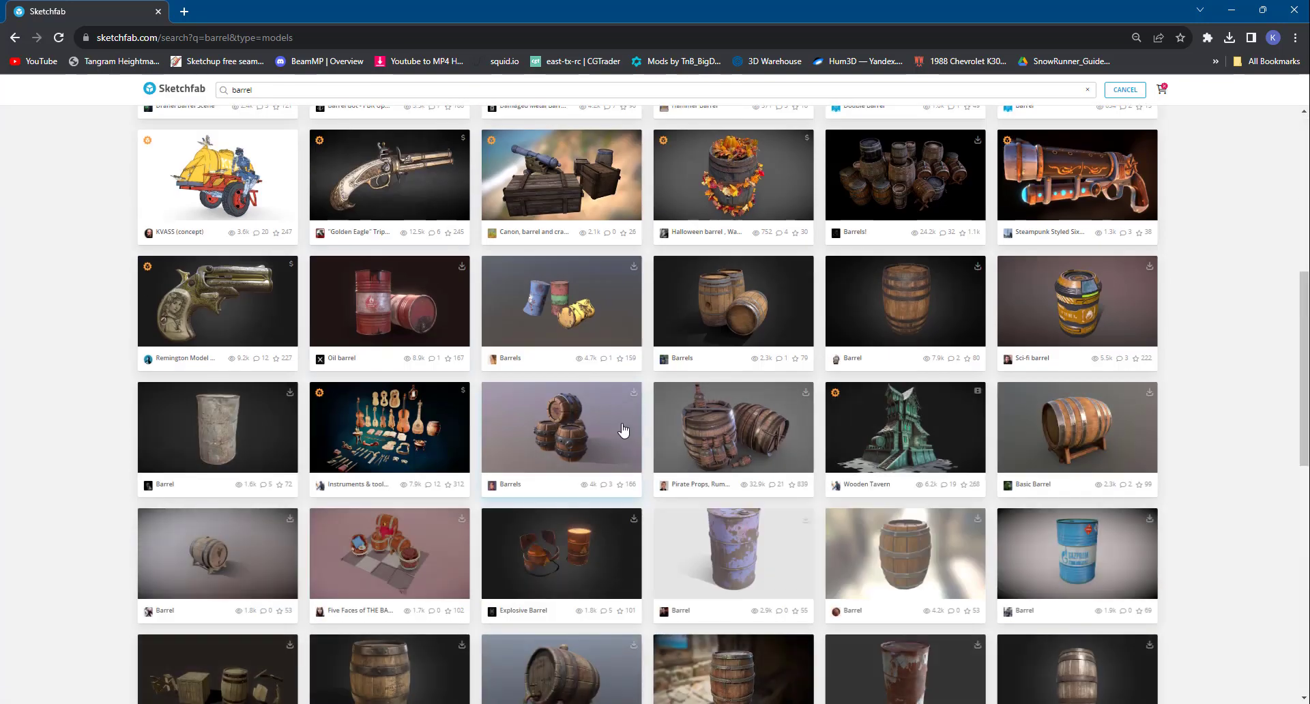
pyautogui.scroll(-2, 430, 331)
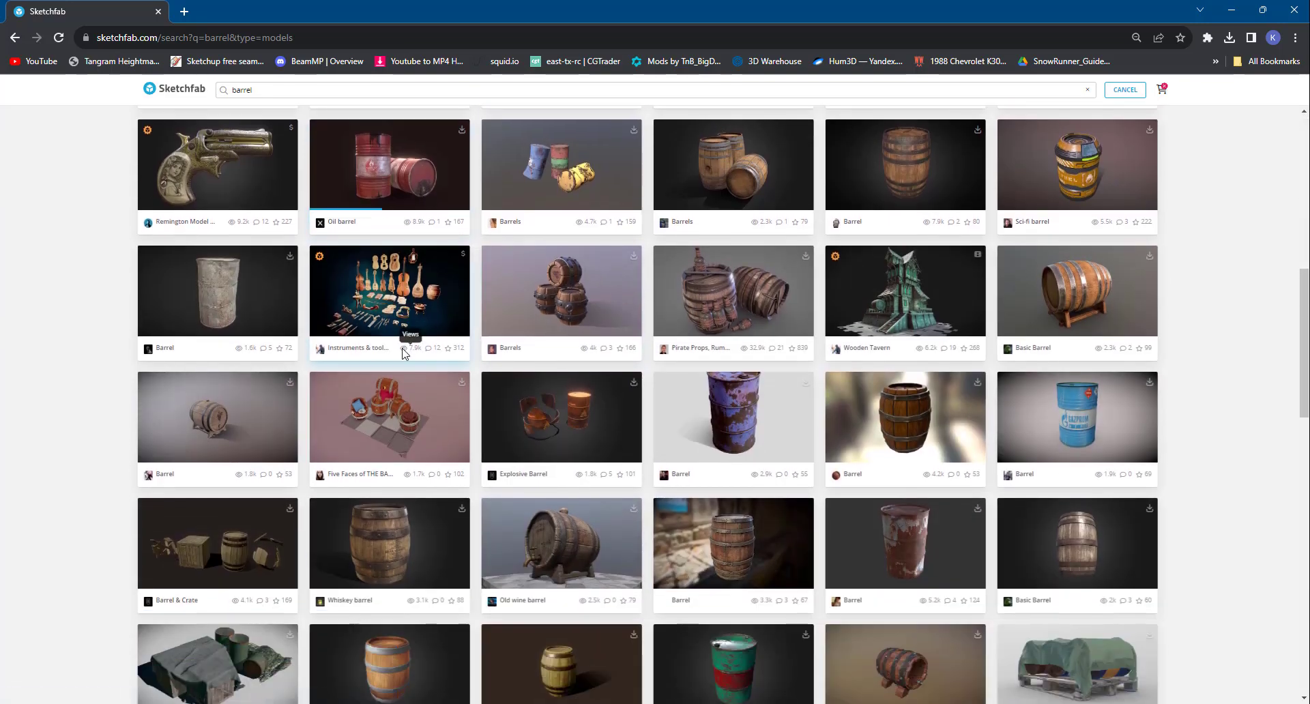
pyautogui.scroll(-3, 707, 444)
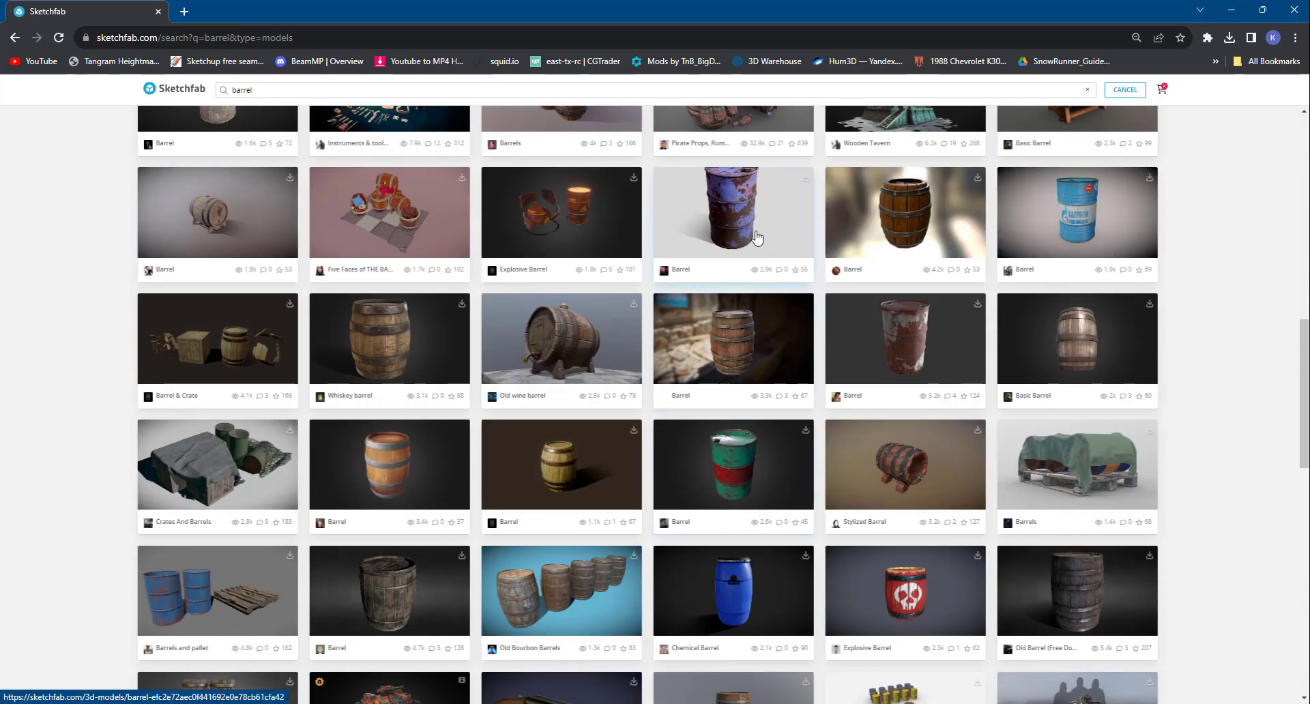
# Step: Open the blue Gazprom barrel model, download it in the original fbx format and close the download dialog
pyautogui.click(1085, 230)
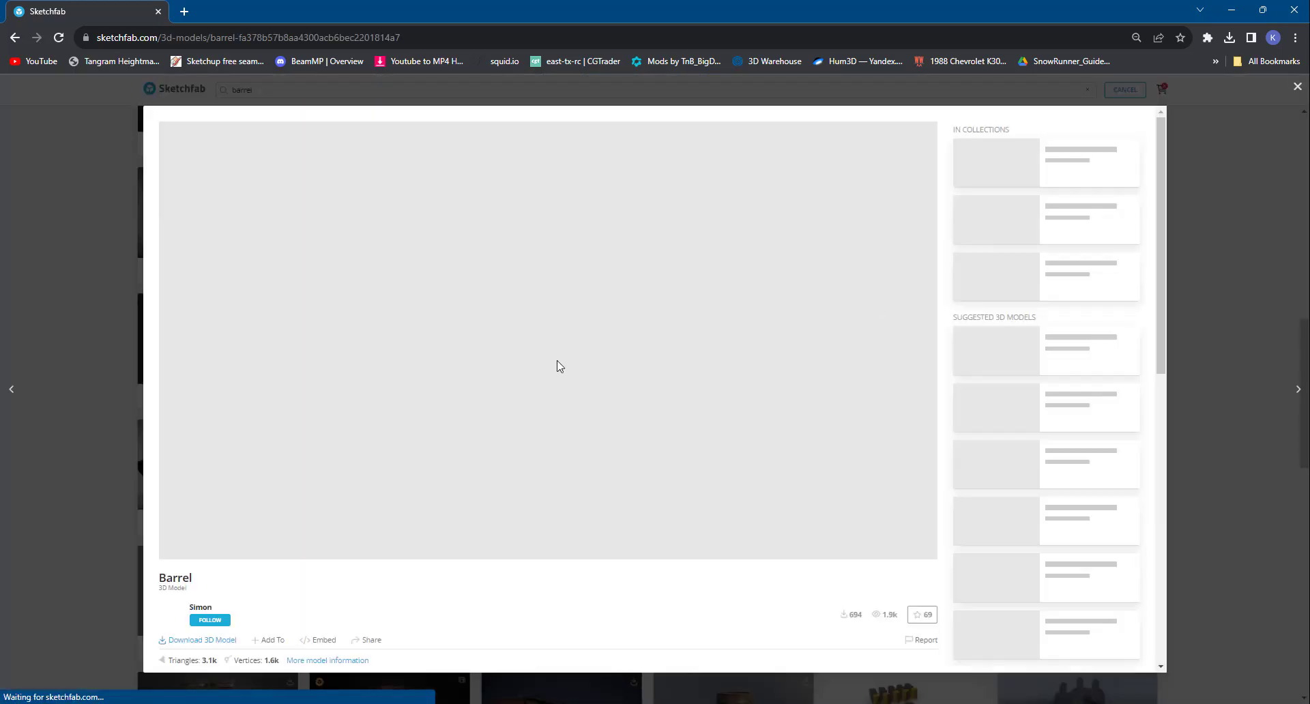
pyautogui.scroll(-3, 222, 655)
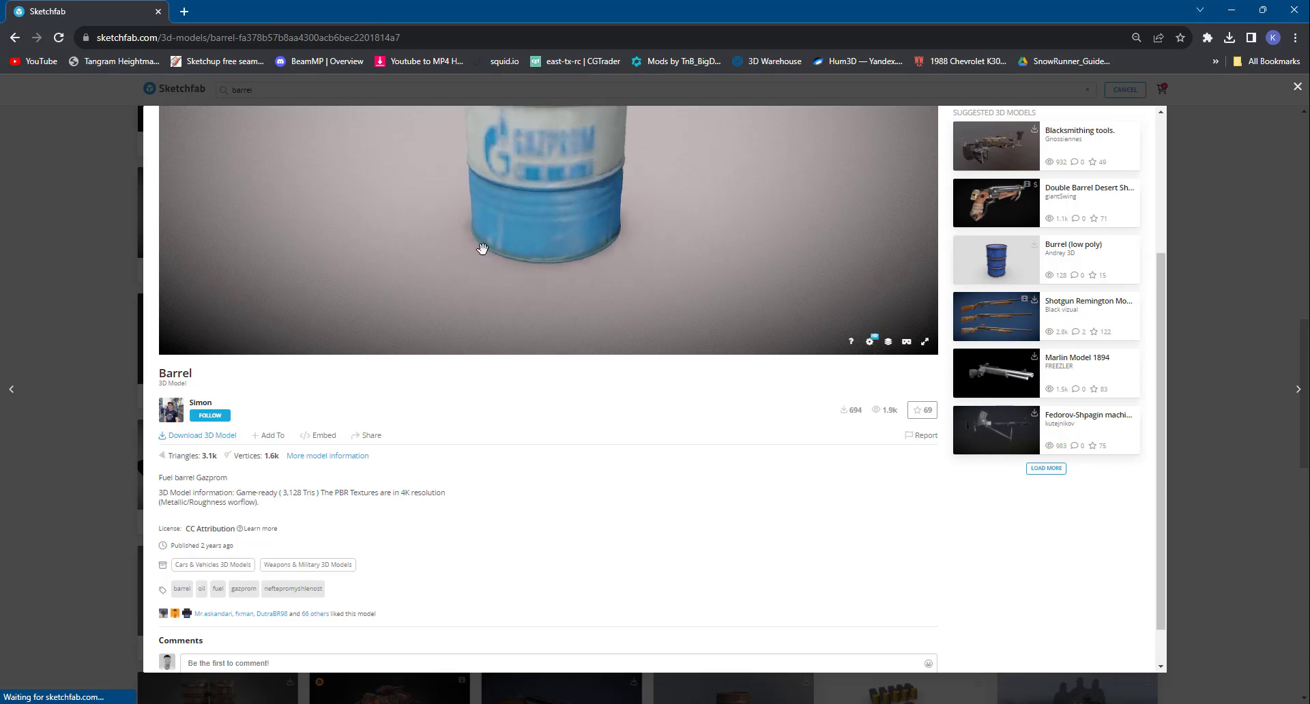
pyautogui.click(204, 437)
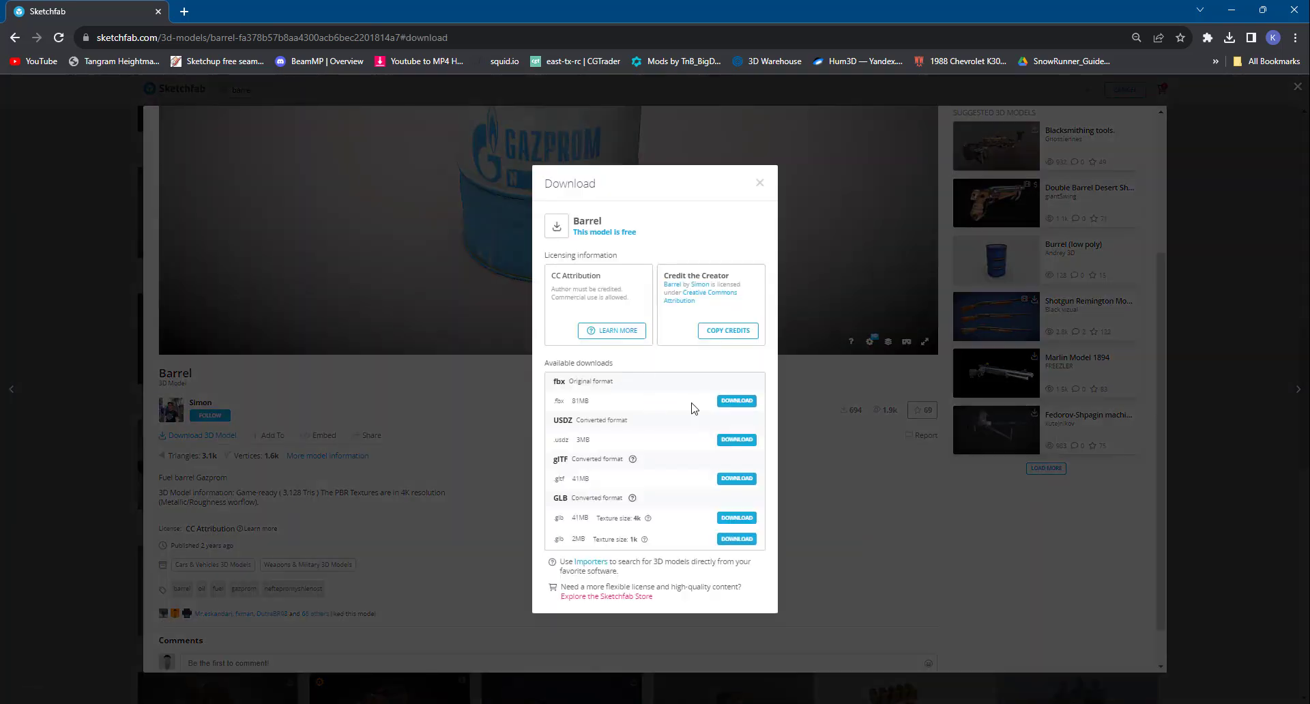
pyautogui.click(737, 400)
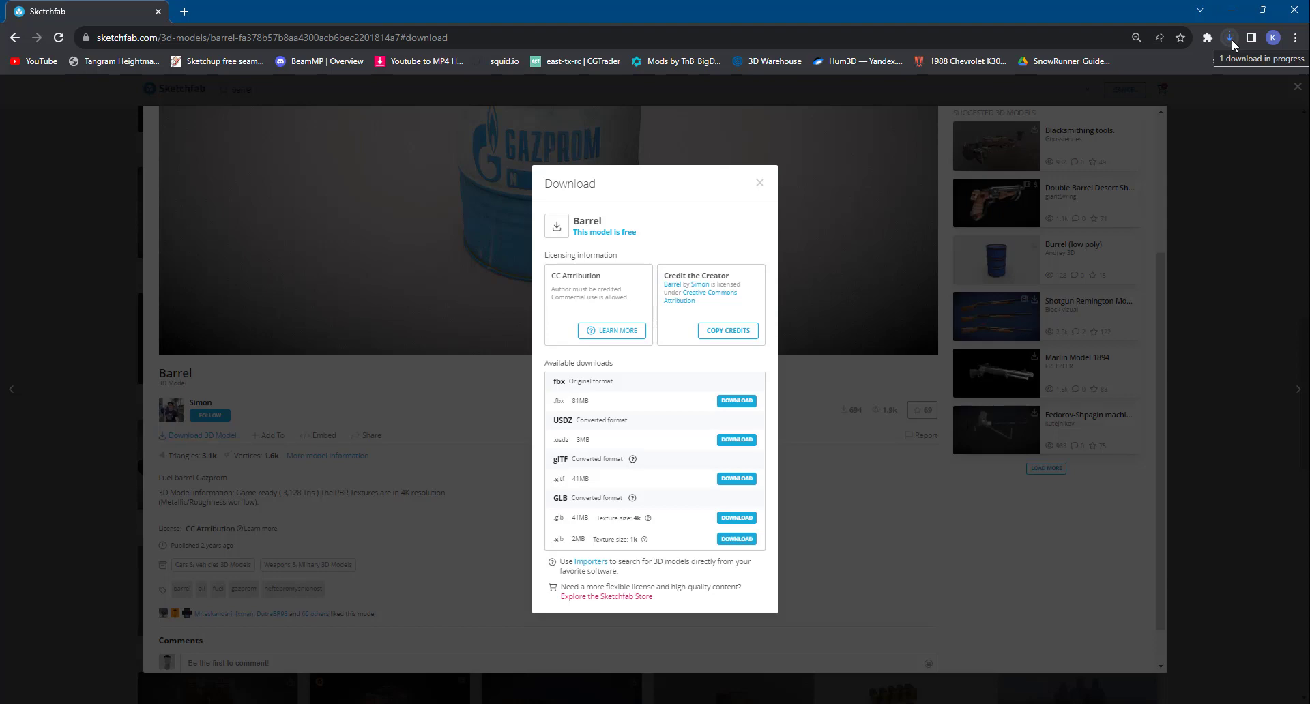
pyautogui.click(759, 182)
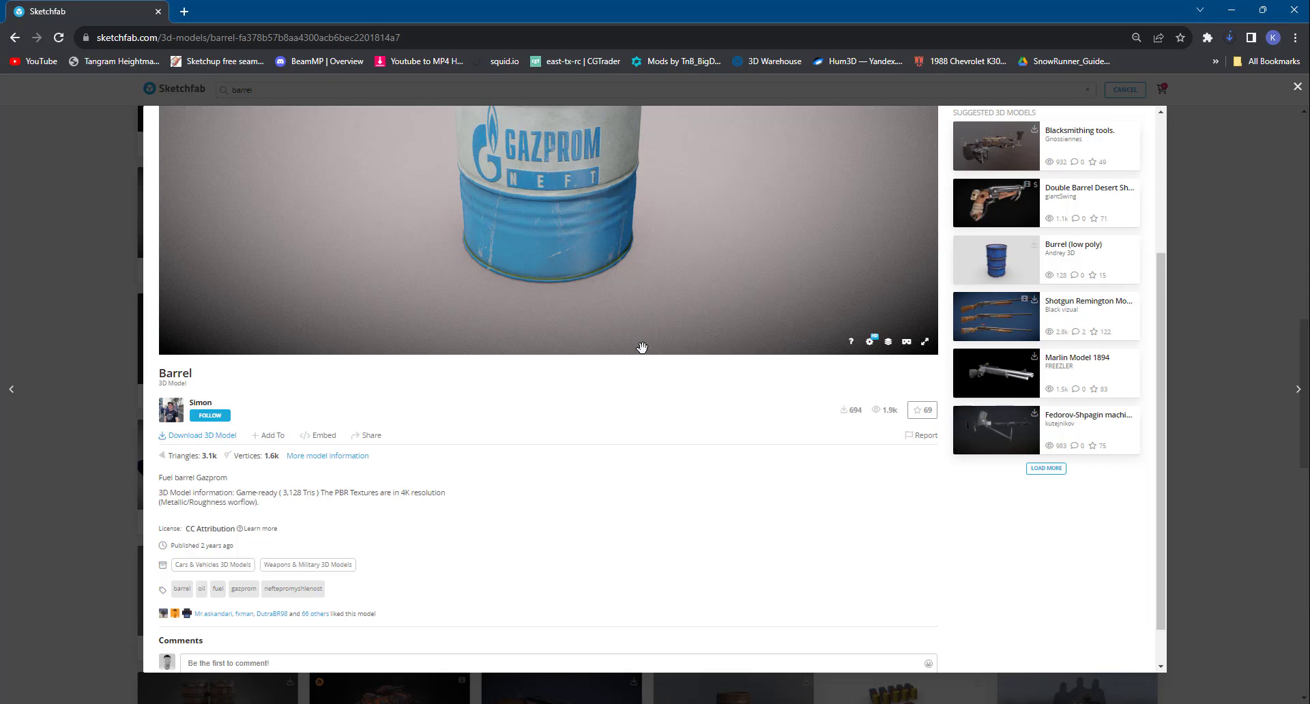
# Step: Locate the downloaded barrel.zip in the Downloads folder, cut it and minimize the browser
pyautogui.click(505, 703)
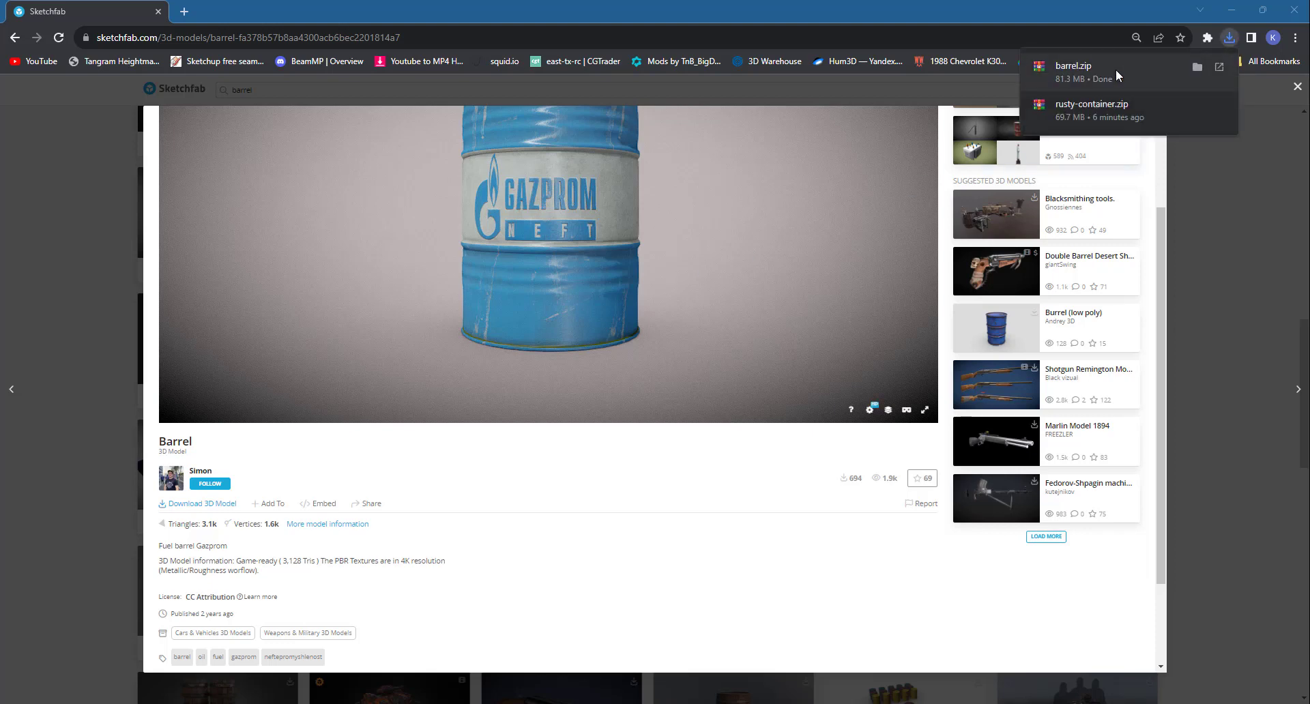
pyautogui.click(1197, 66)
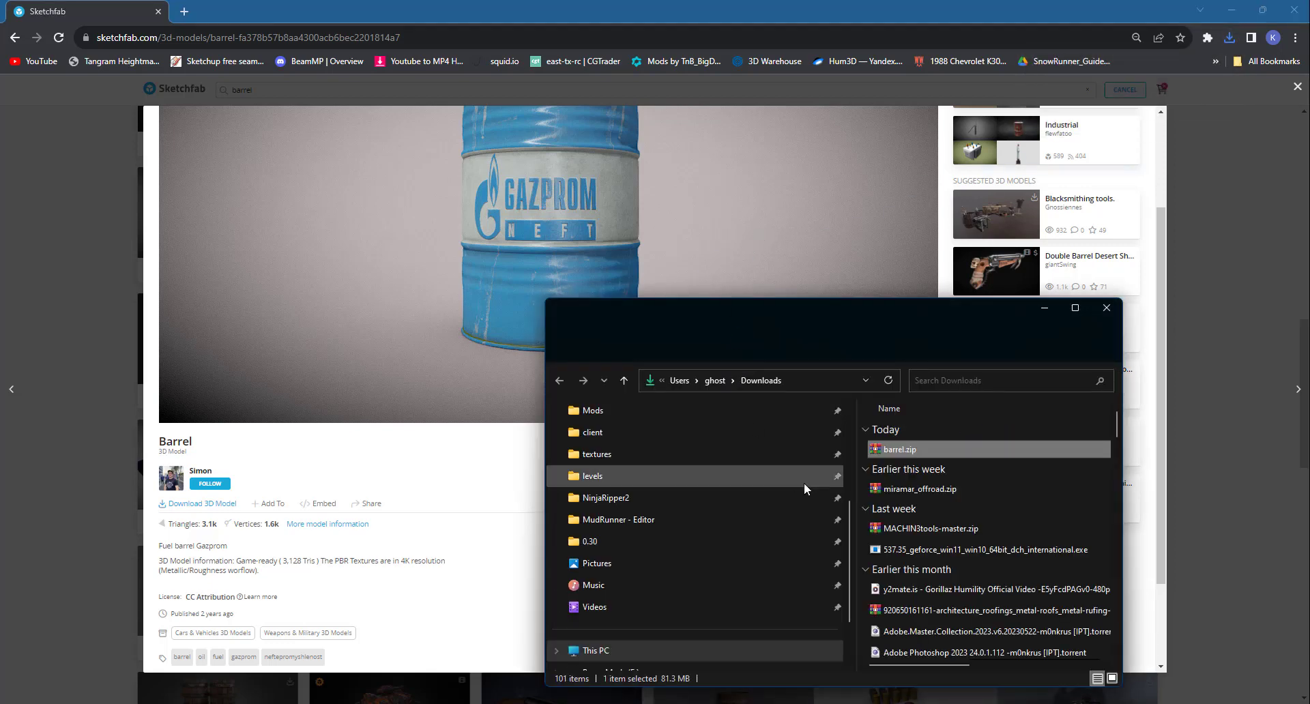
pyautogui.rightClick(918, 453)
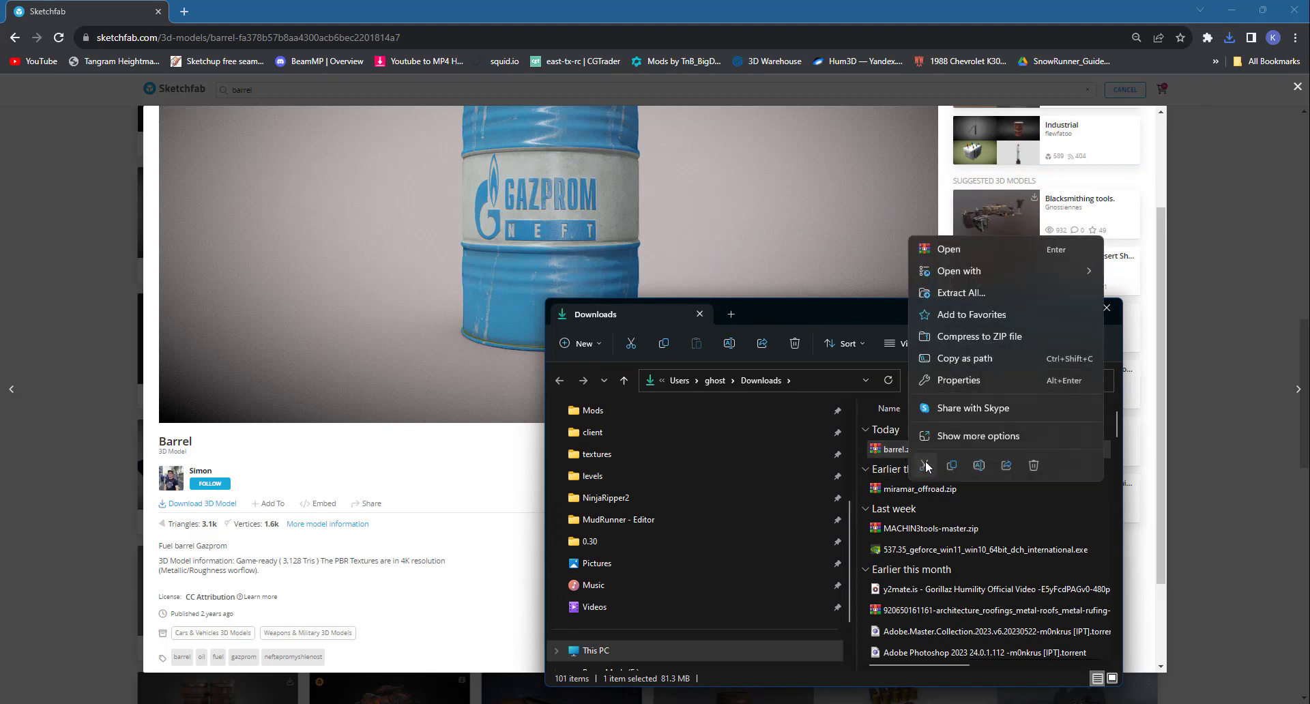
pyautogui.click(924, 464)
pyautogui.click(1230, 8)
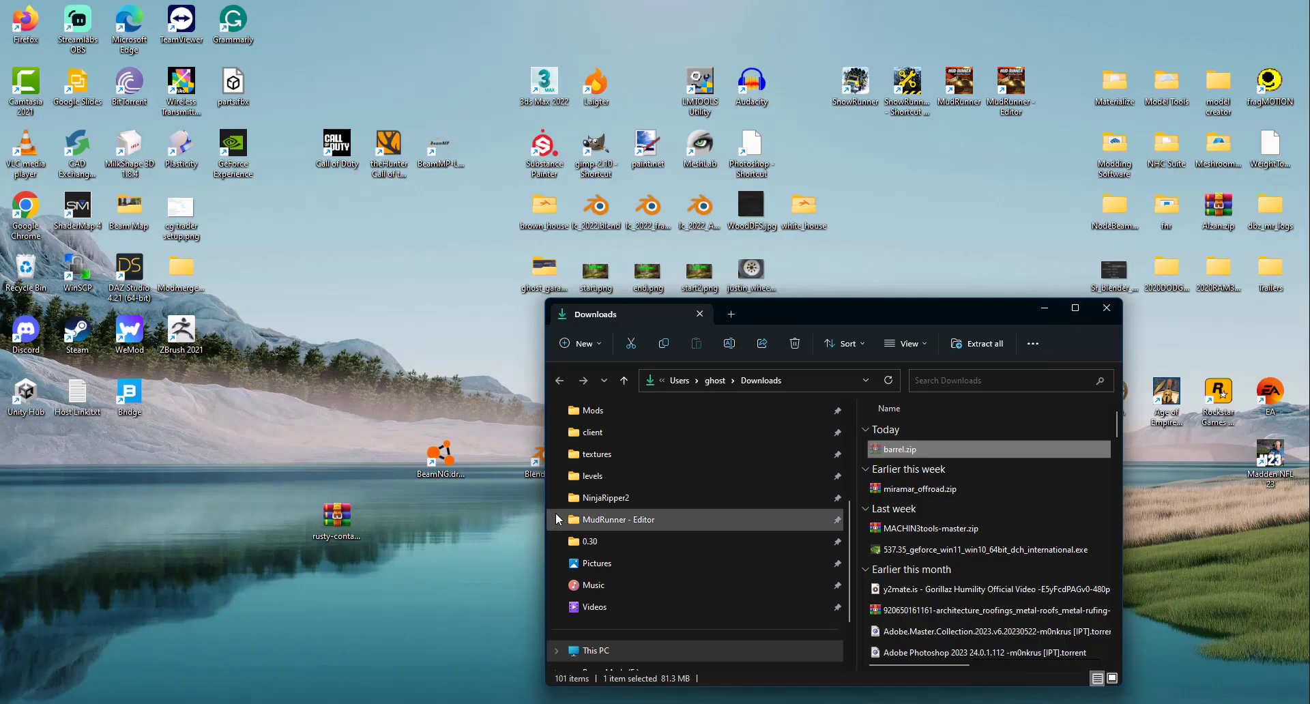
# Step: Paste barrel.zip onto the desktop beside rusty-container.zip and close the Downloads window
pyautogui.click(442, 546)
pyautogui.rightClick(442, 546)
pyautogui.click(445, 556)
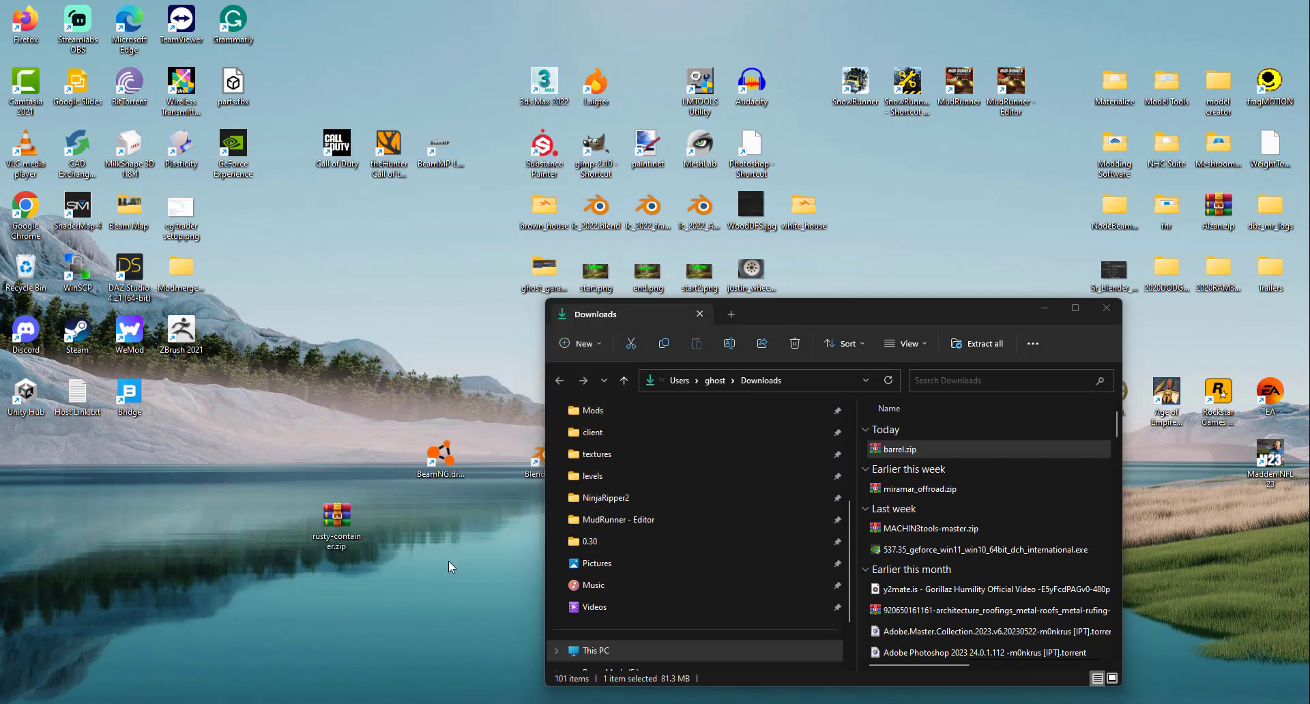
pyautogui.click(1107, 307)
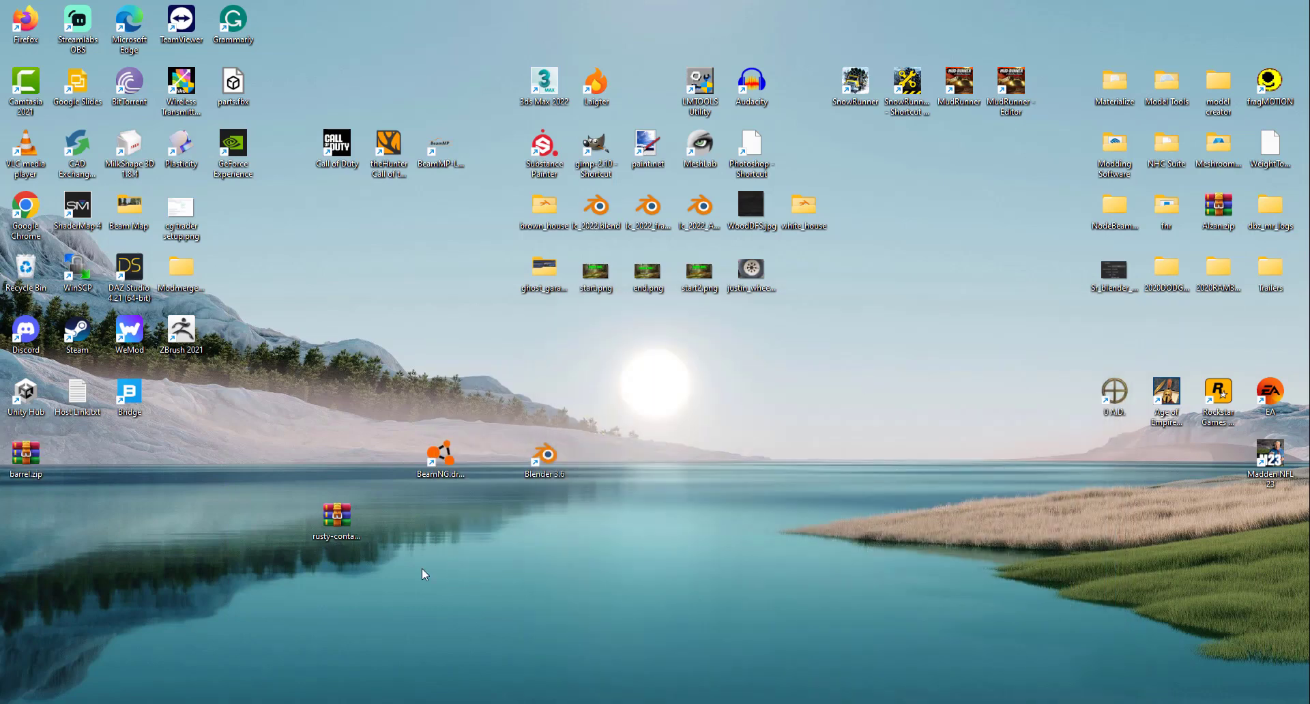
pyautogui.moveTo(44, 450); pyautogui.dragTo(401, 524)
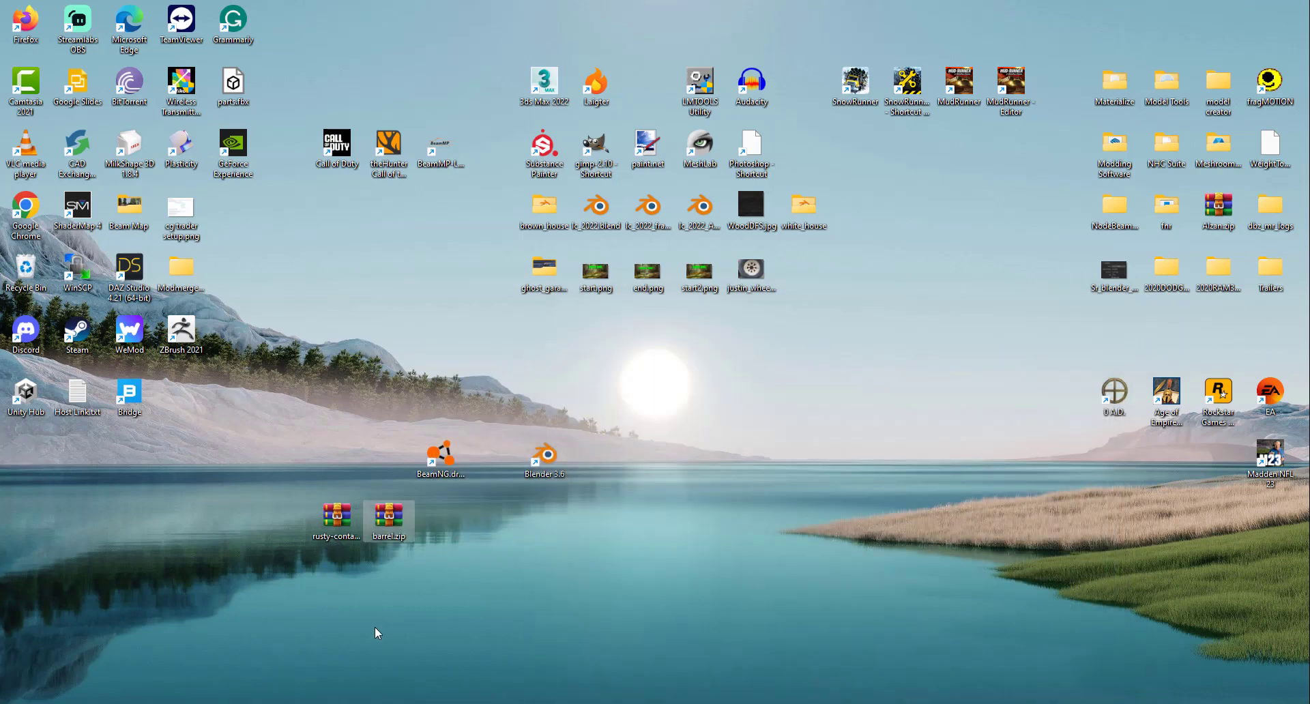
pyautogui.click(332, 526)
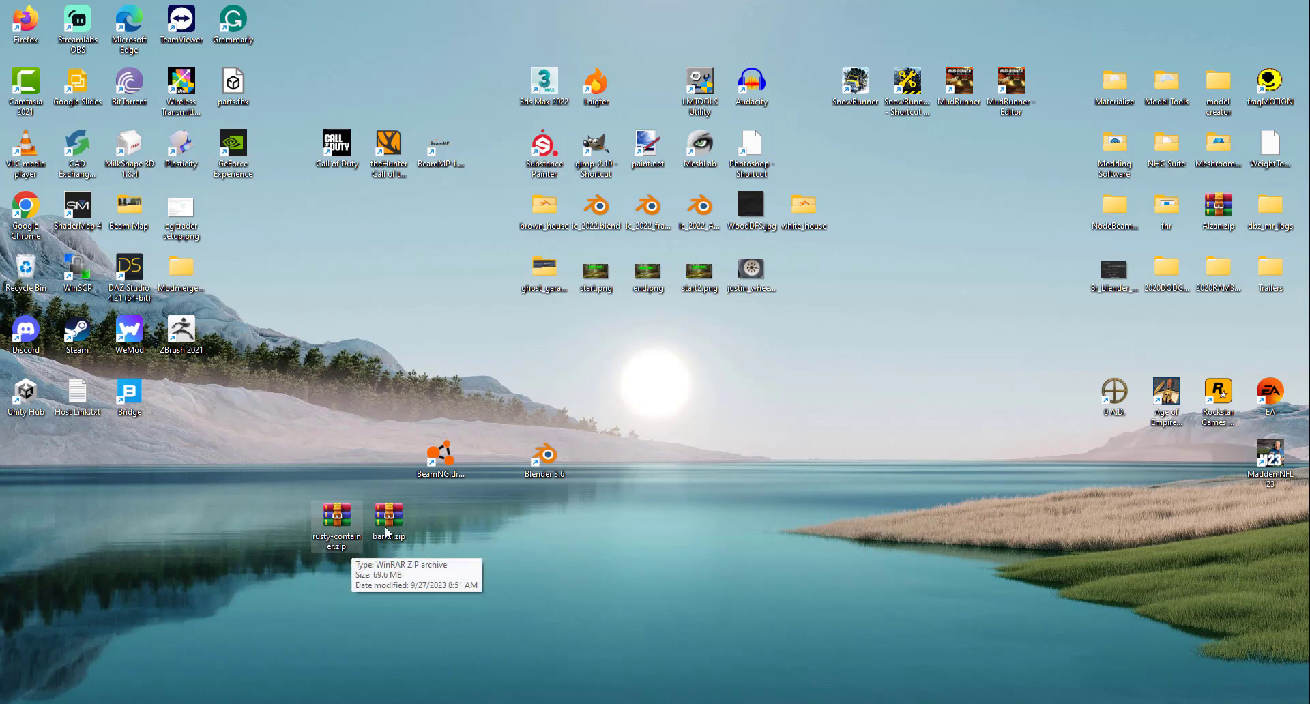
# Step: Delete rusty-container.zip from the desktop and permanently empty the Recycle Bin
pyautogui.press('Delete')
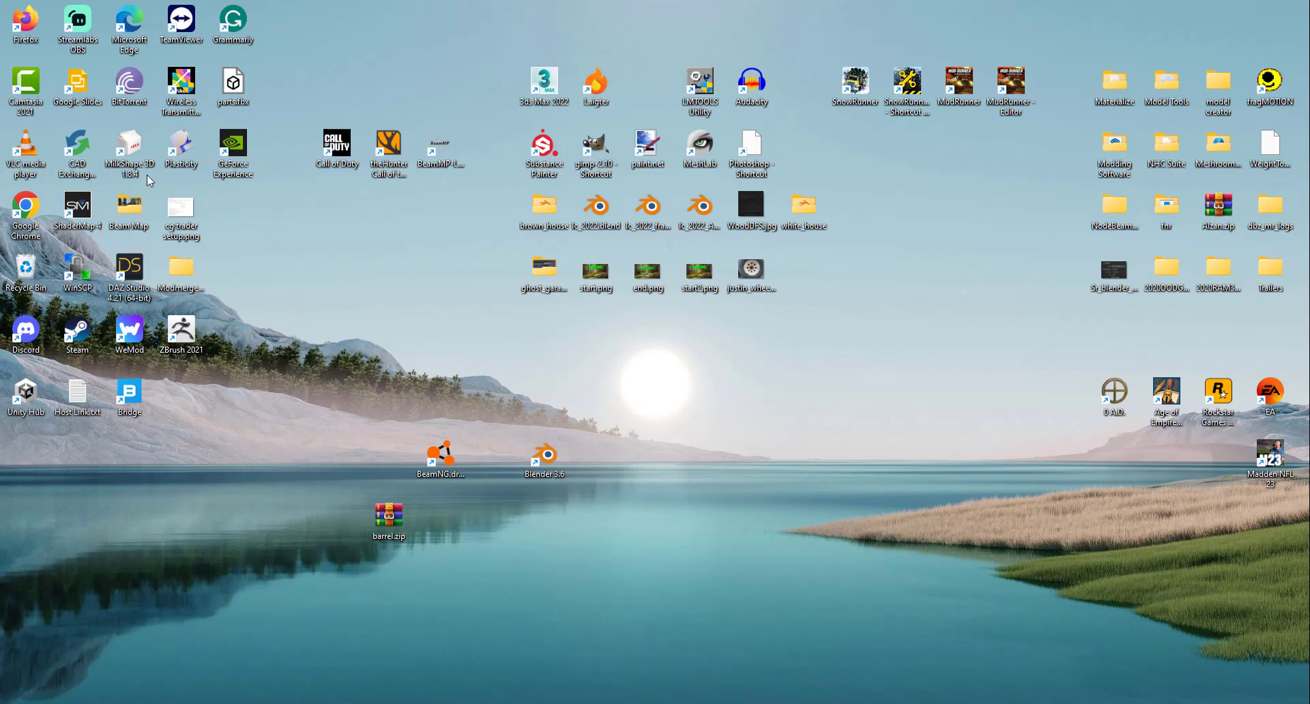
pyautogui.rightClick(22, 278)
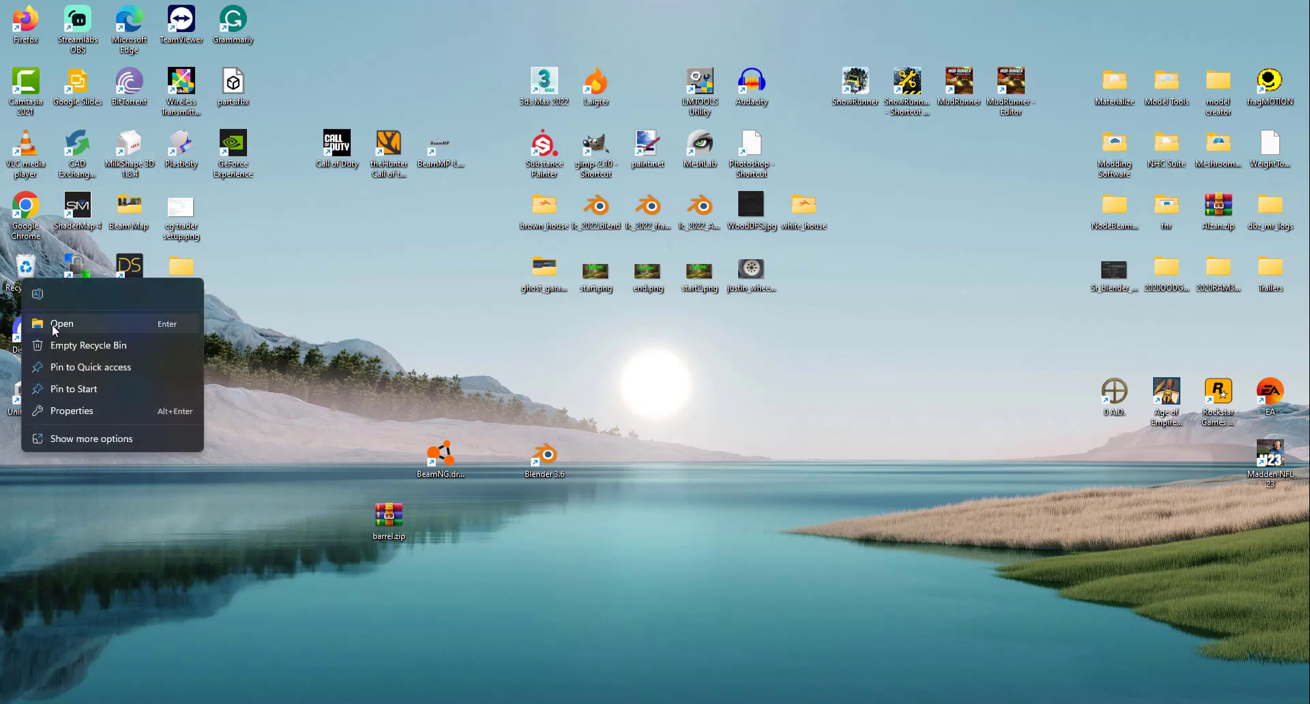
pyautogui.click(60, 346)
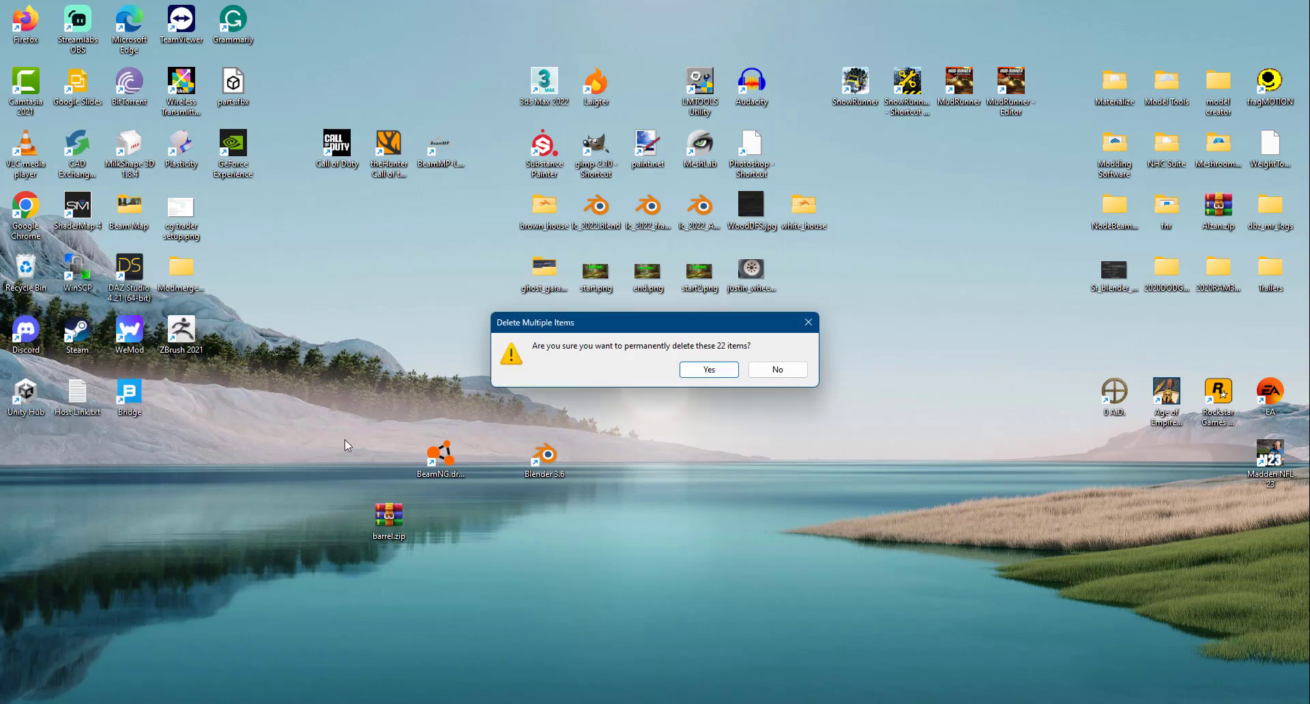
pyautogui.click(734, 372)
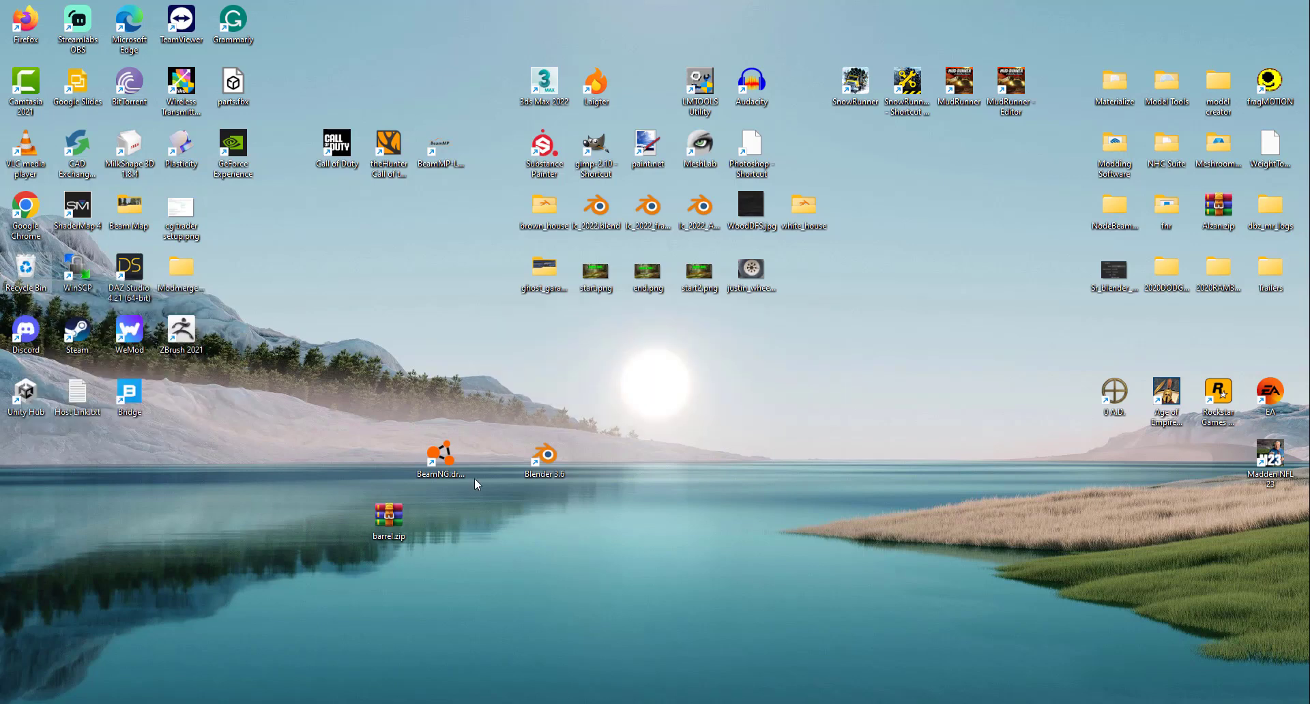
# Step: Open barrel.zip and the nested barrel archive in its source folder, and look over the texture files it contains
pyautogui.click(390, 521)
pyautogui.rightClick(386, 544)
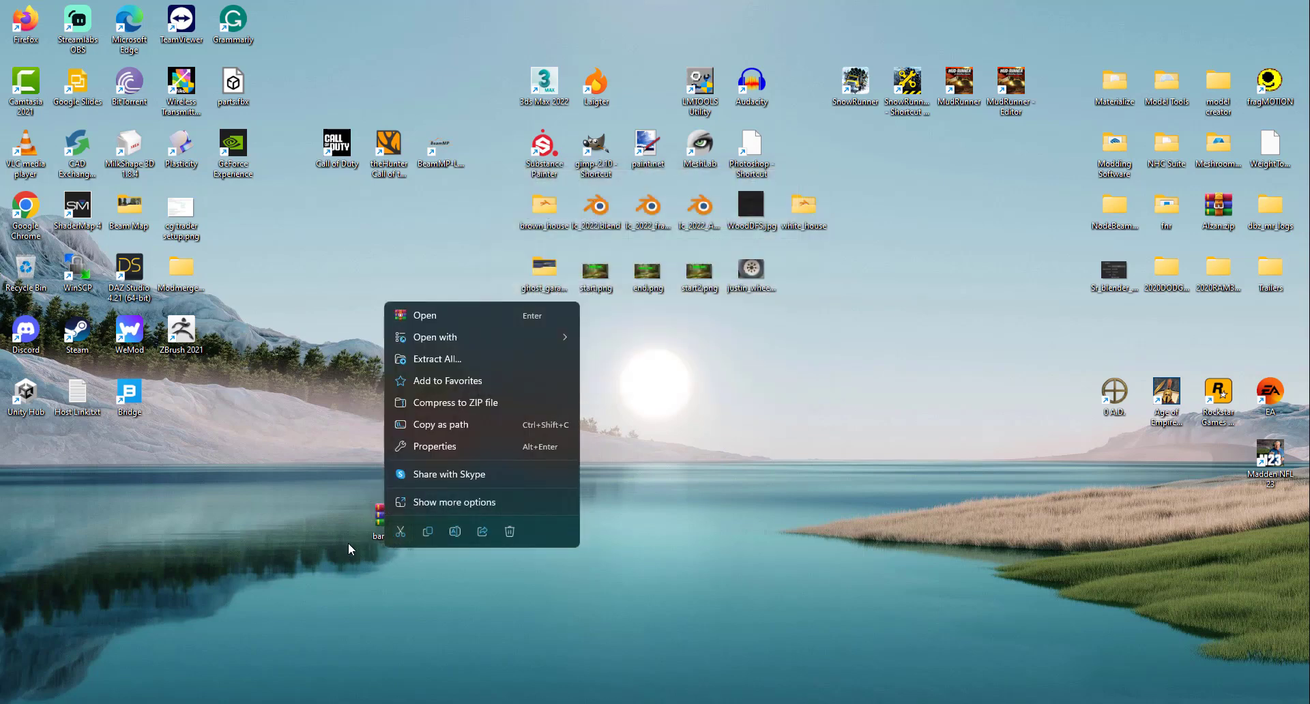
pyautogui.click(360, 545)
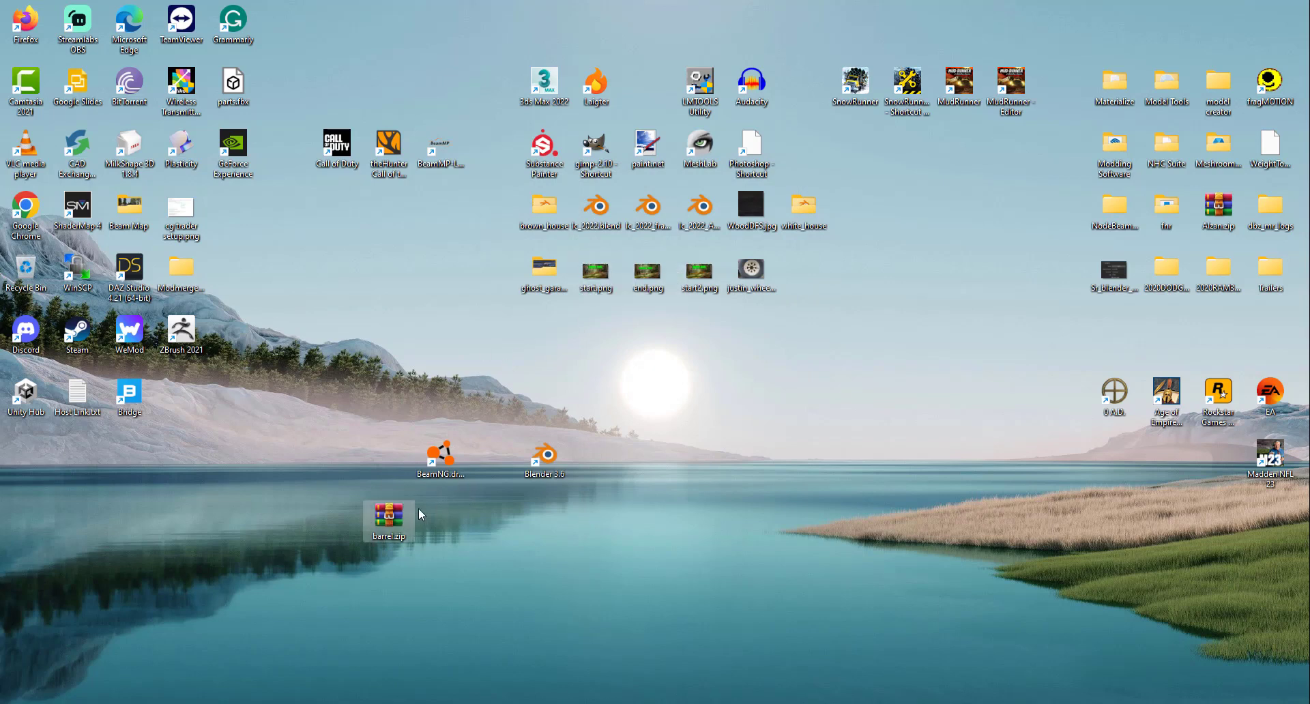
pyautogui.doubleClick(401, 517)
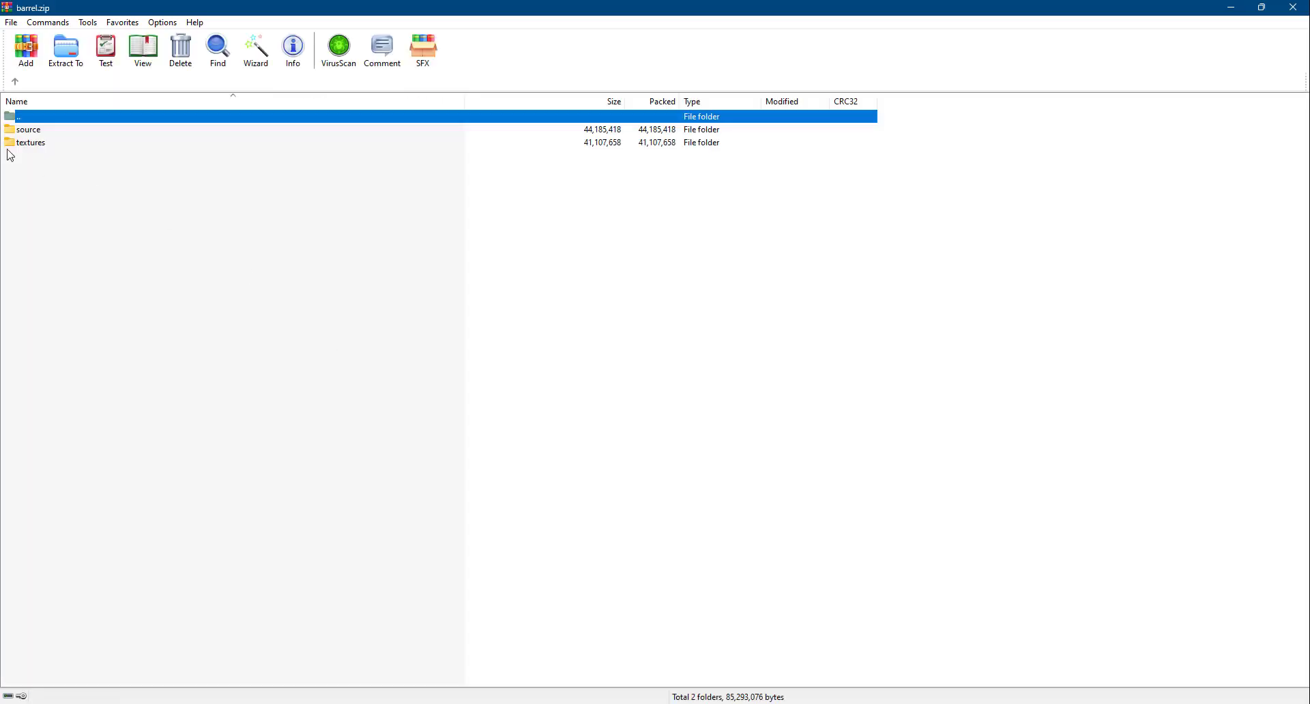
pyautogui.doubleClick(21, 134)
pyautogui.doubleClick(30, 136)
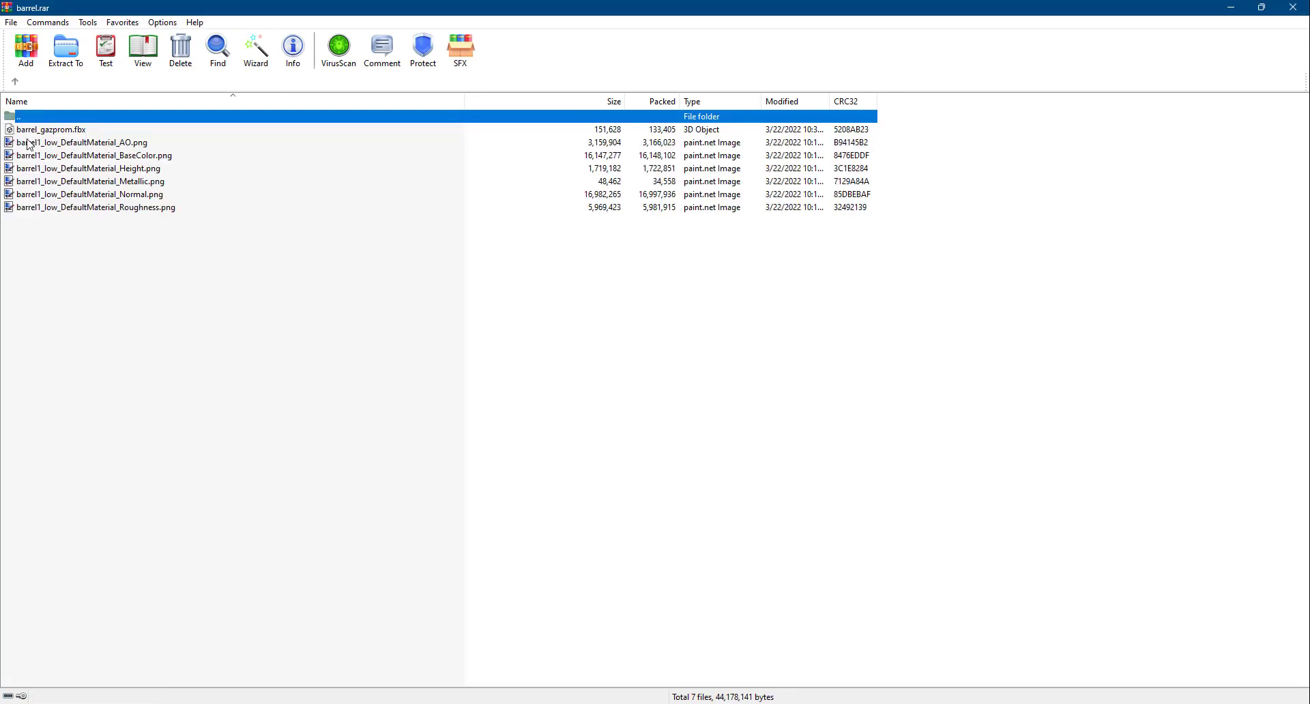
pyautogui.click(97, 156)
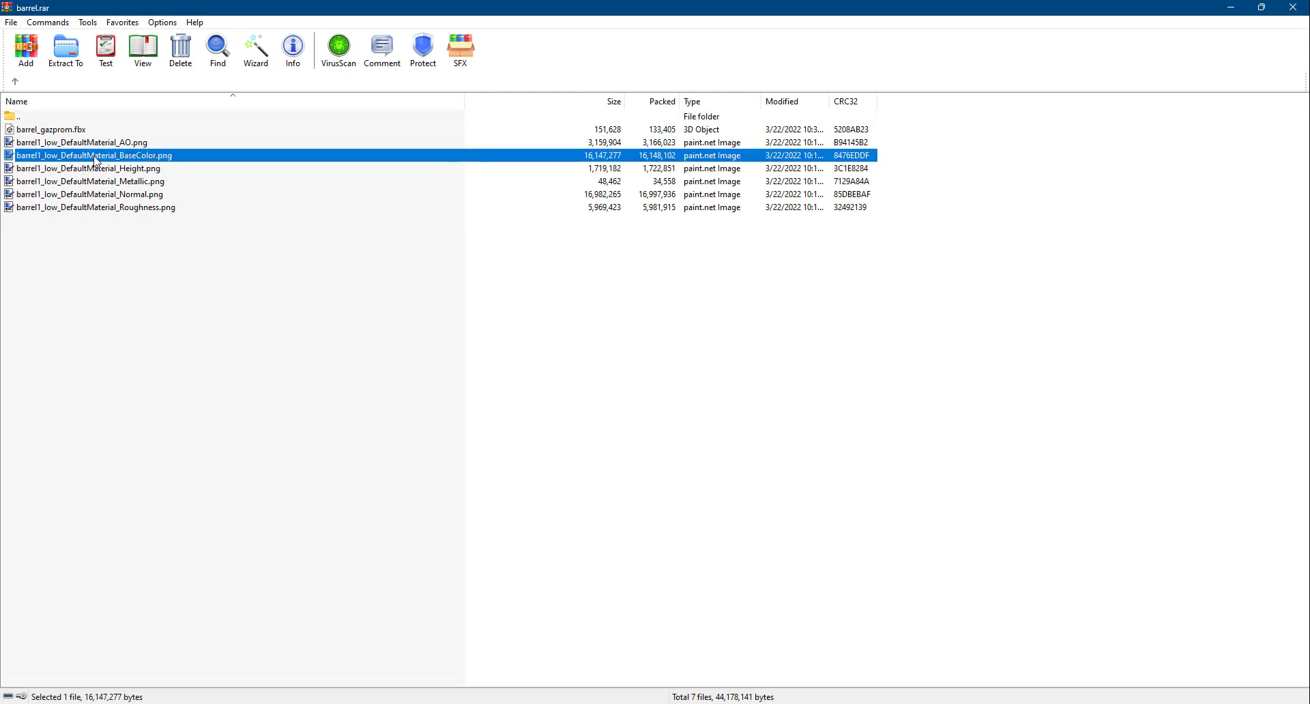
pyautogui.click(91, 172)
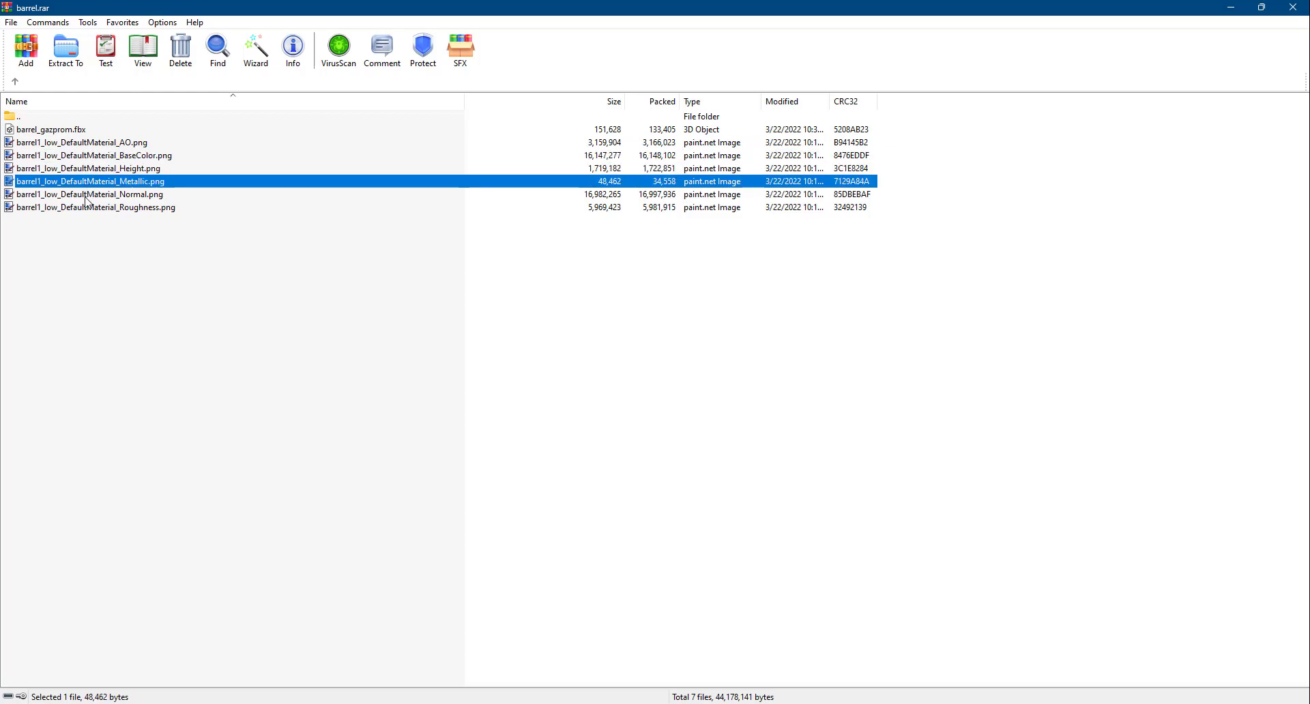
pyautogui.click(86, 196)
# Step: Preview the barrel's AO and BaseColor textures from the archive, closing each image after viewing
pyautogui.doubleClick(94, 144)
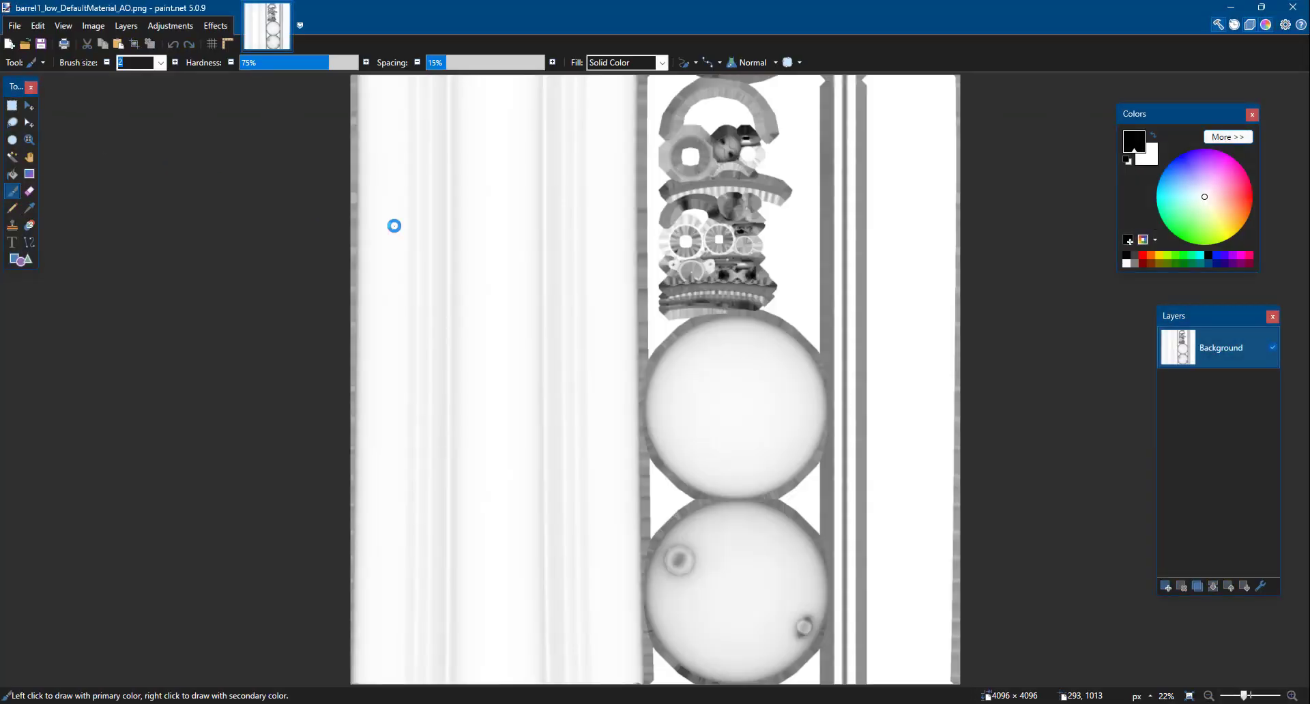
pyautogui.click(1292, 8)
pyautogui.doubleClick(131, 160)
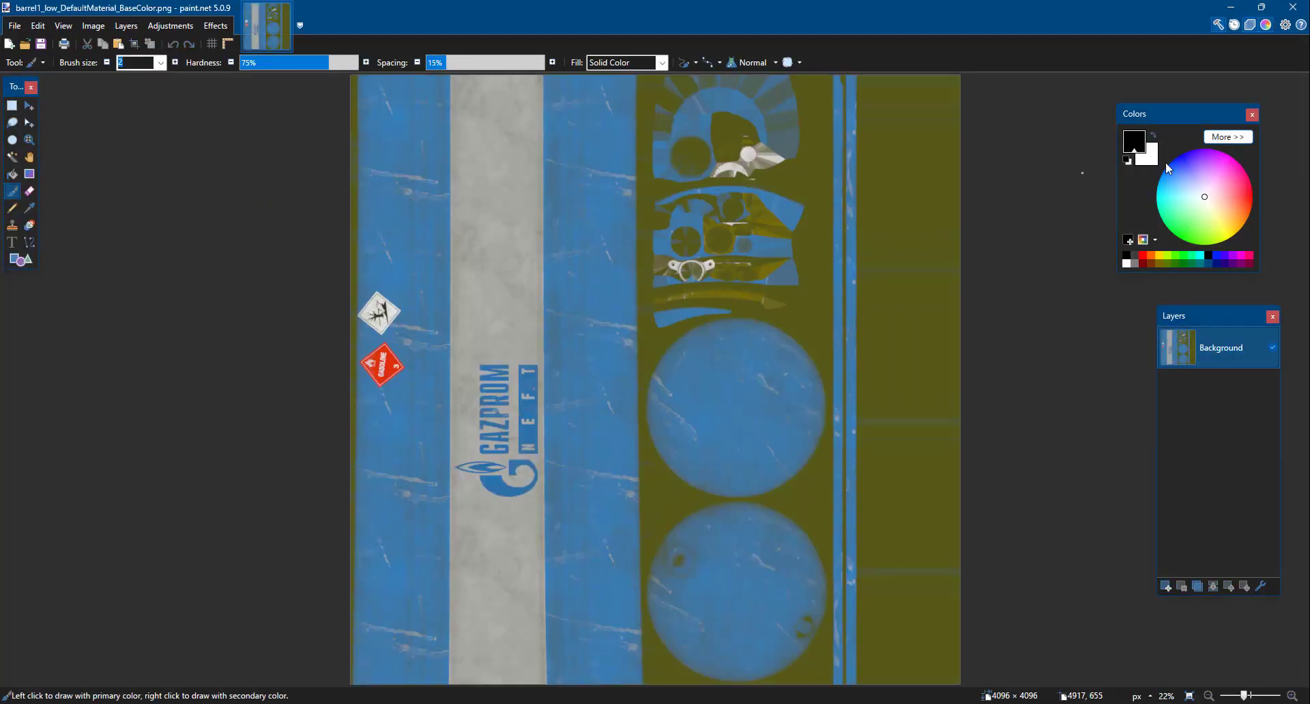
pyautogui.click(1293, 7)
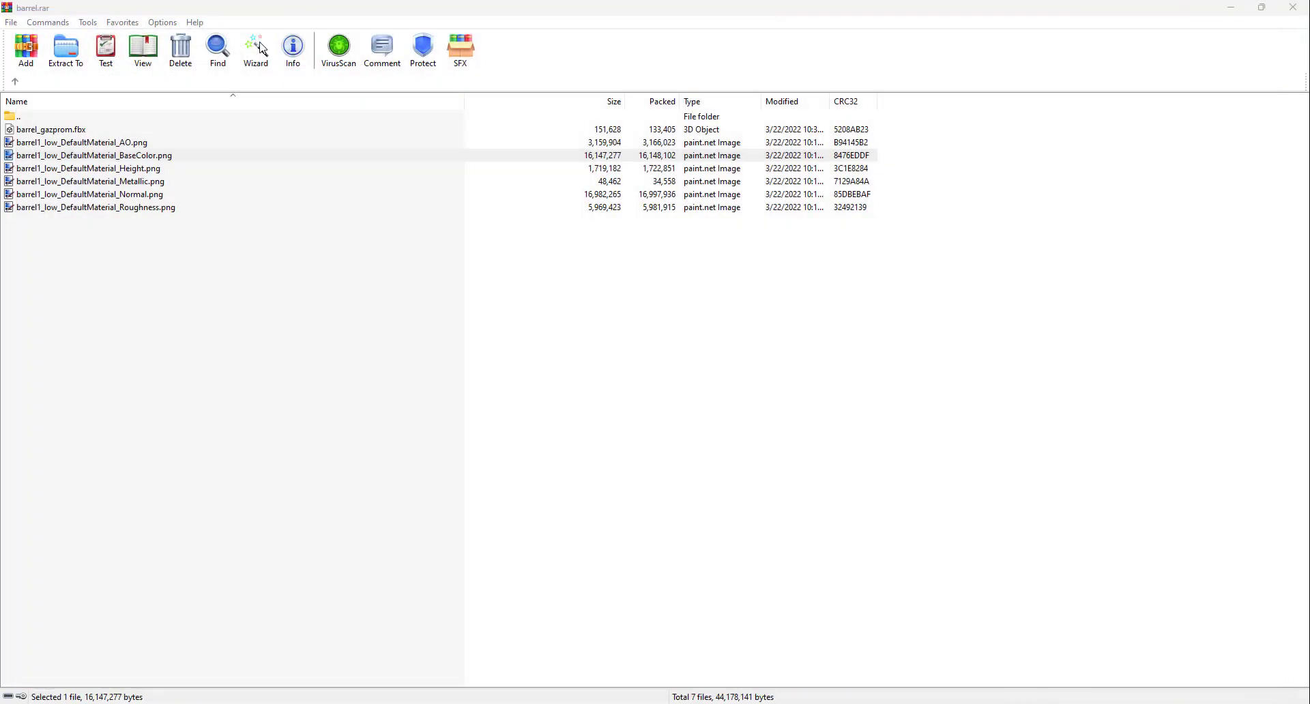
# Step: Preview the barrel's Height, Metallic and Normal textures one after another, closing each image after viewing
pyautogui.doubleClick(81, 172)
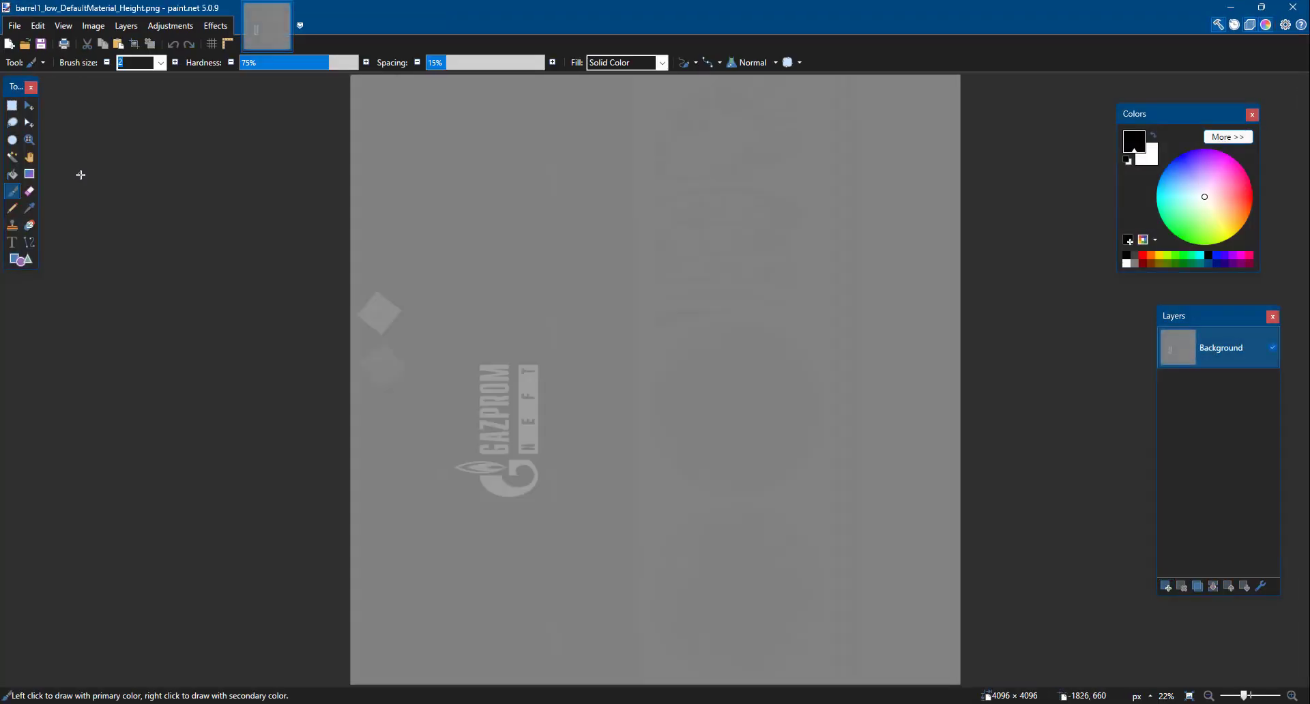
pyautogui.click(1293, 7)
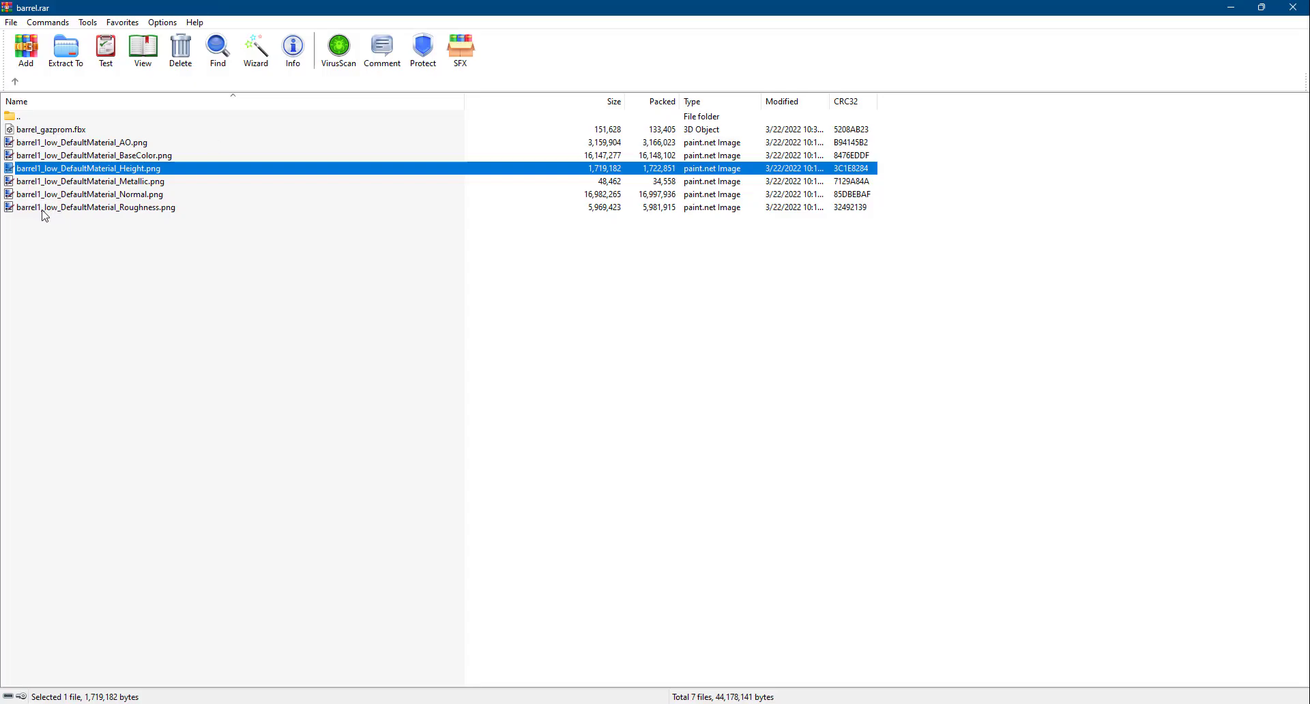
pyautogui.doubleClick(60, 184)
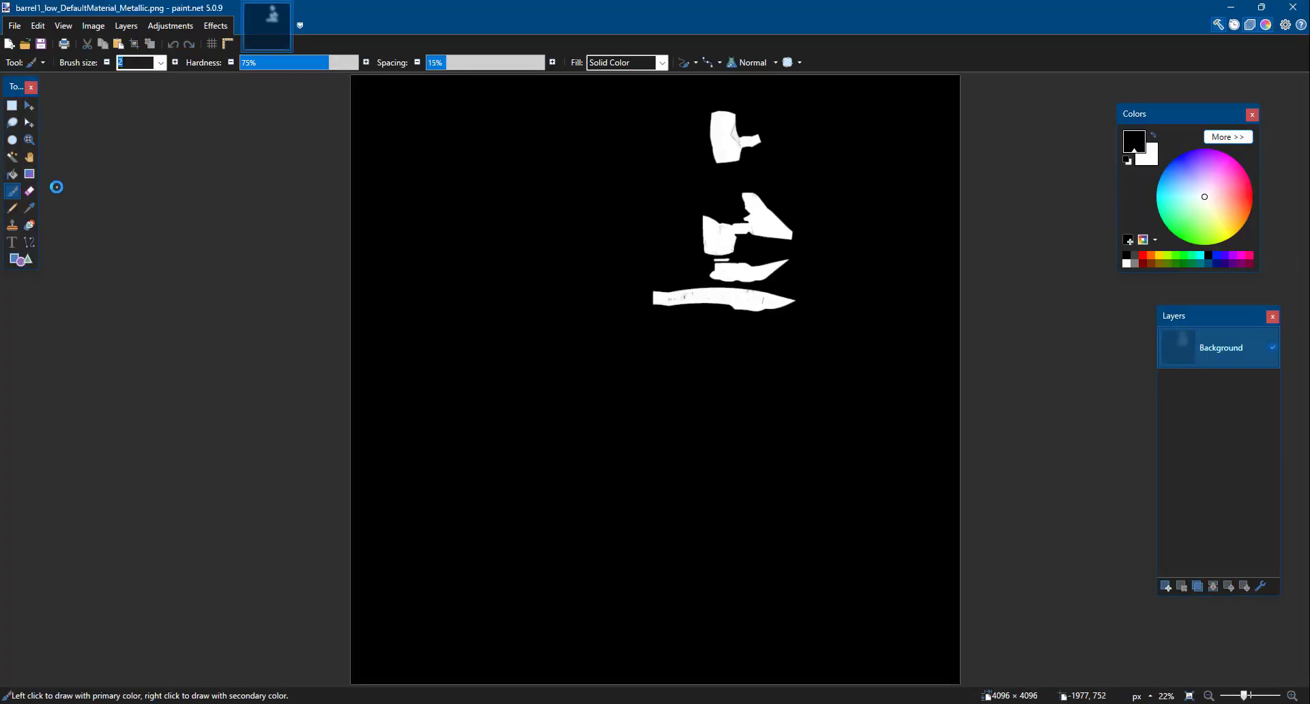
pyautogui.click(1292, 7)
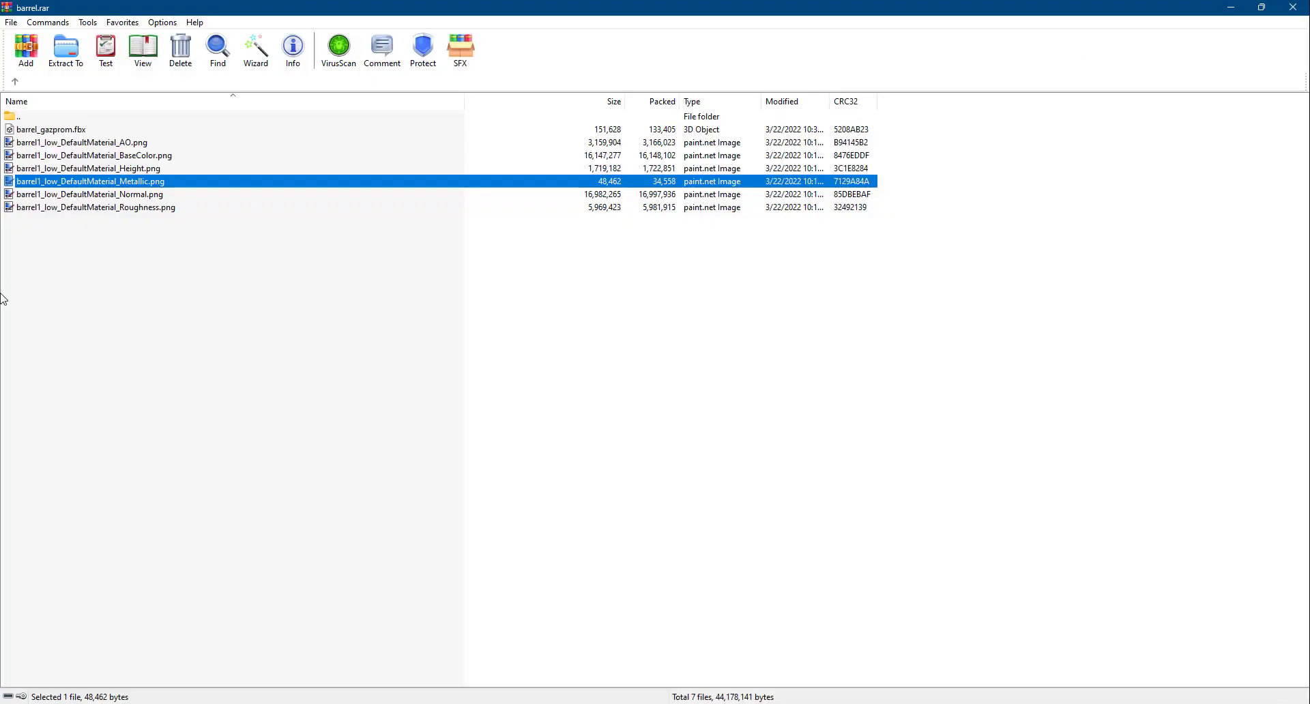
pyautogui.doubleClick(108, 196)
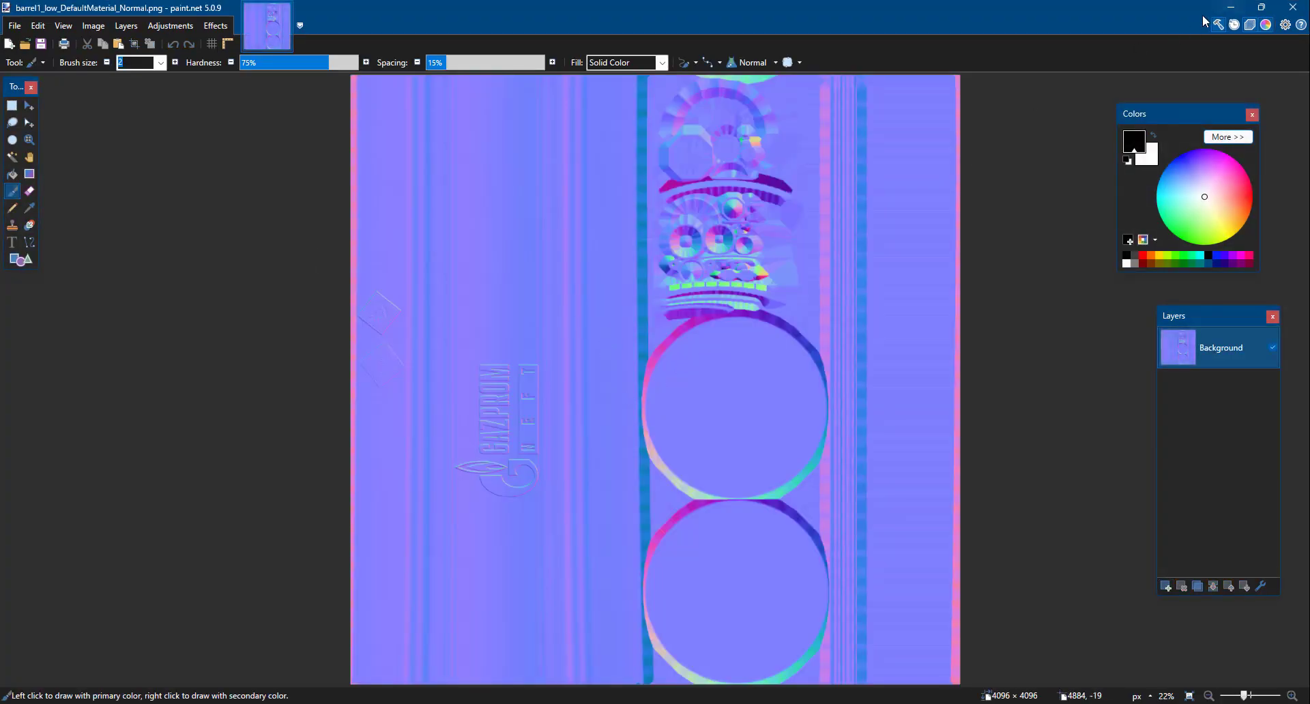
pyautogui.click(1293, 7)
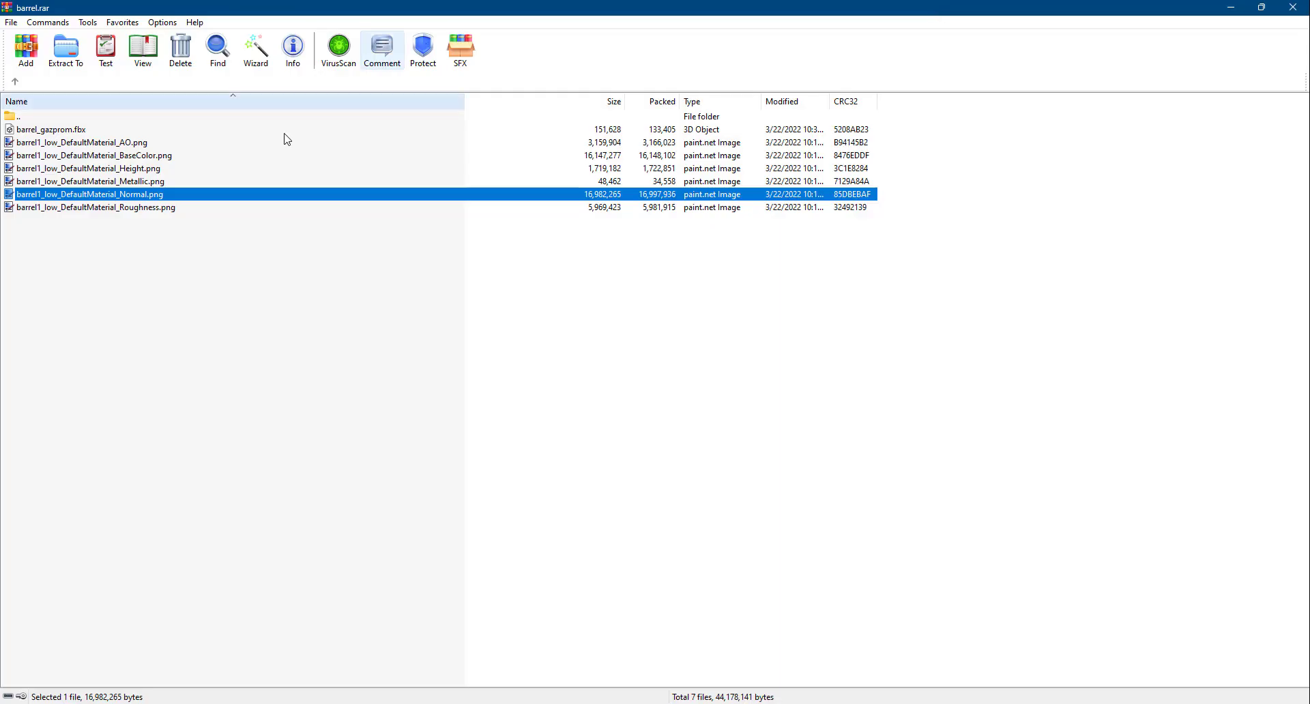
# Step: Examine the Roughness, Normal and BaseColor entries in the barrel archive's file list, and close both archive windows
pyautogui.click(114, 198)
pyautogui.click(118, 209)
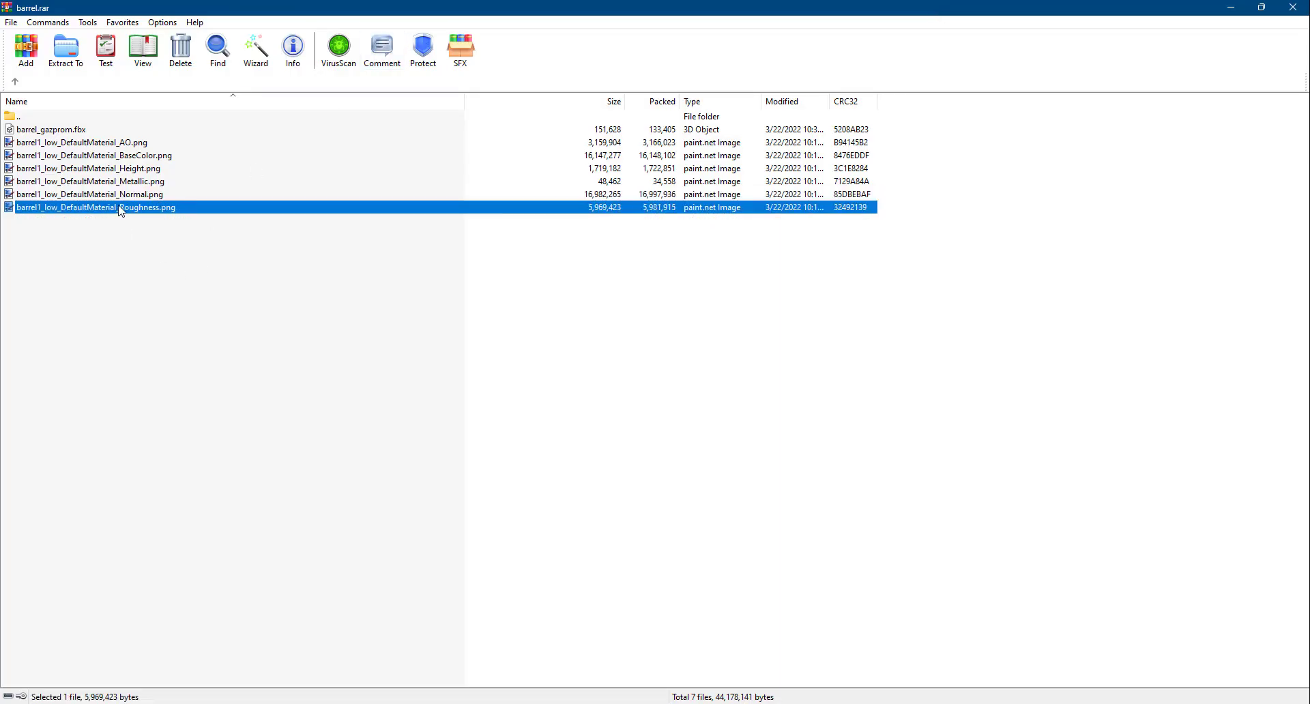
pyautogui.click(124, 198)
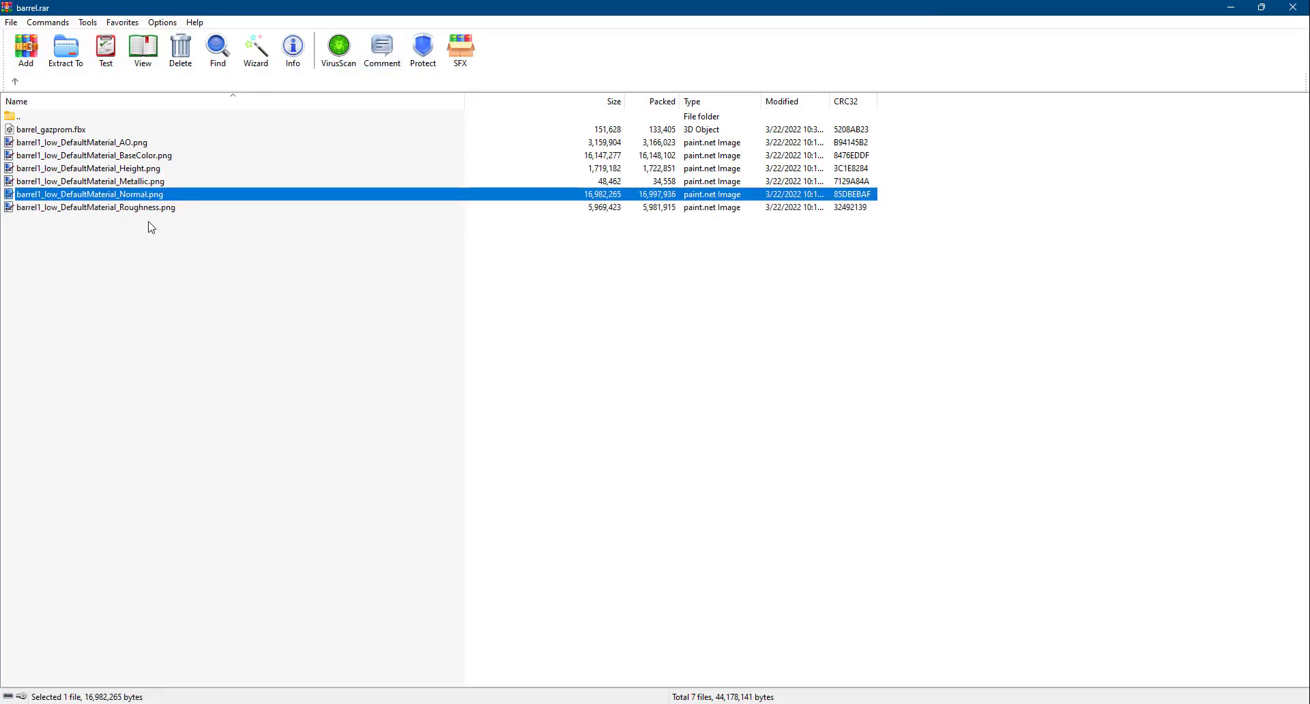
pyautogui.moveTo(168, 227); pyautogui.dragTo(103, 146)
pyautogui.click(59, 245)
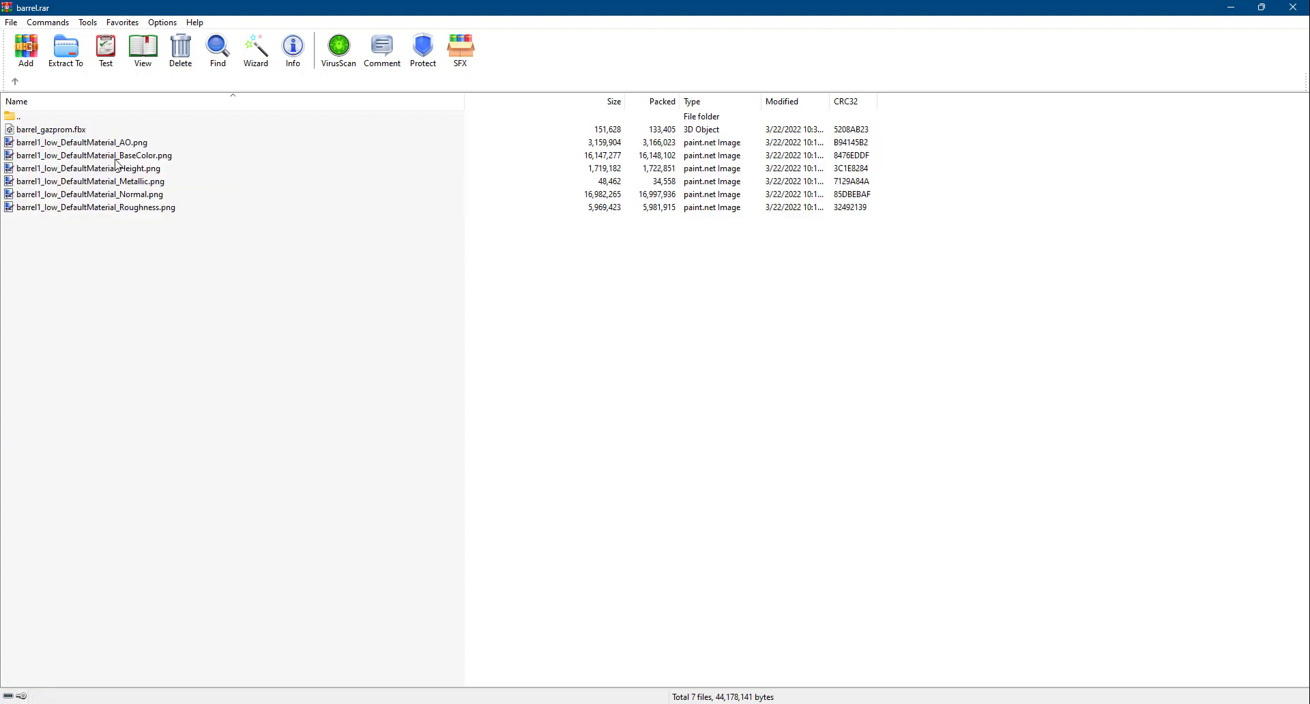
pyautogui.click(146, 198)
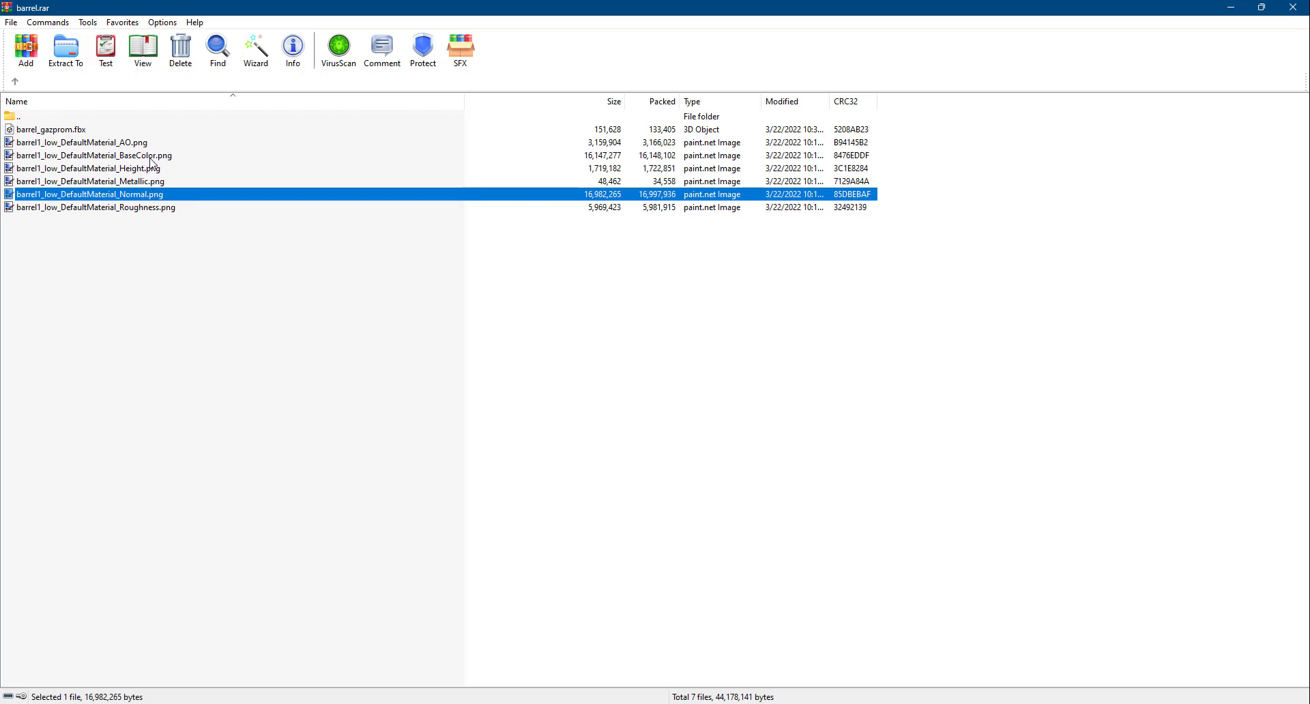
pyautogui.click(151, 161)
pyautogui.click(146, 198)
pyautogui.click(111, 351)
pyautogui.click(139, 158)
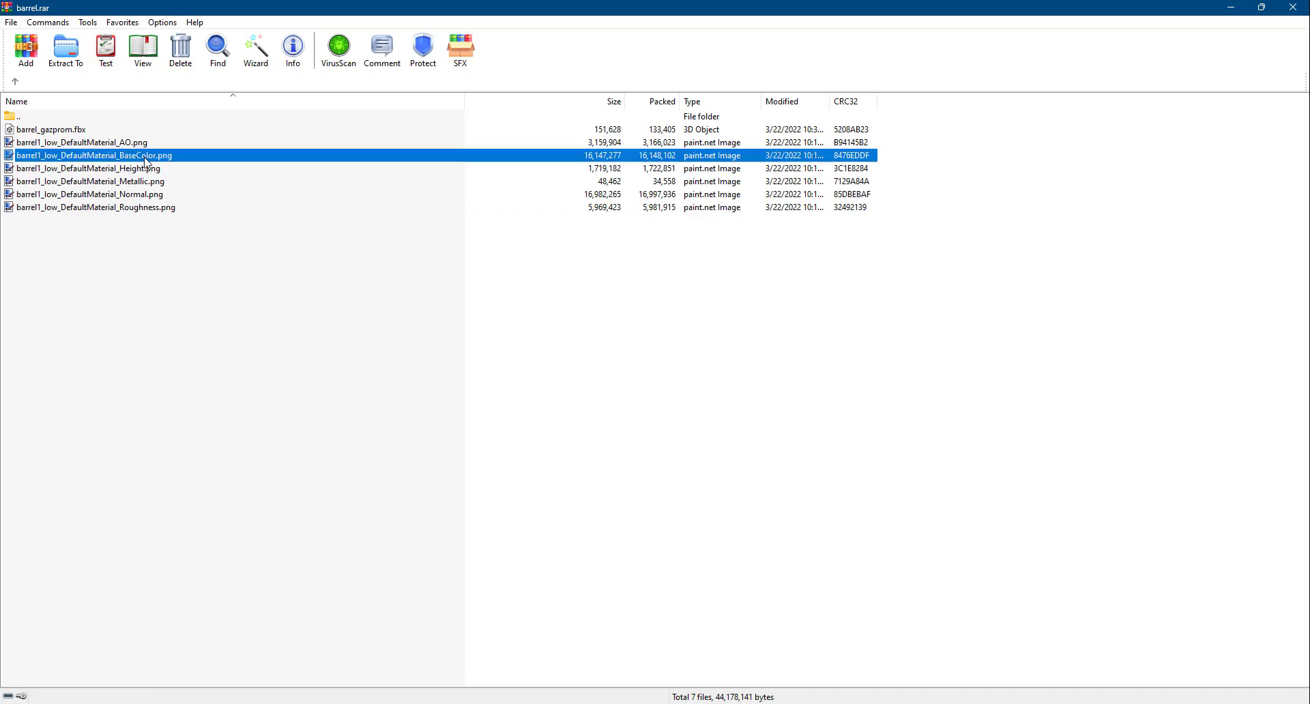
pyautogui.click(148, 195)
pyautogui.click(1293, 6)
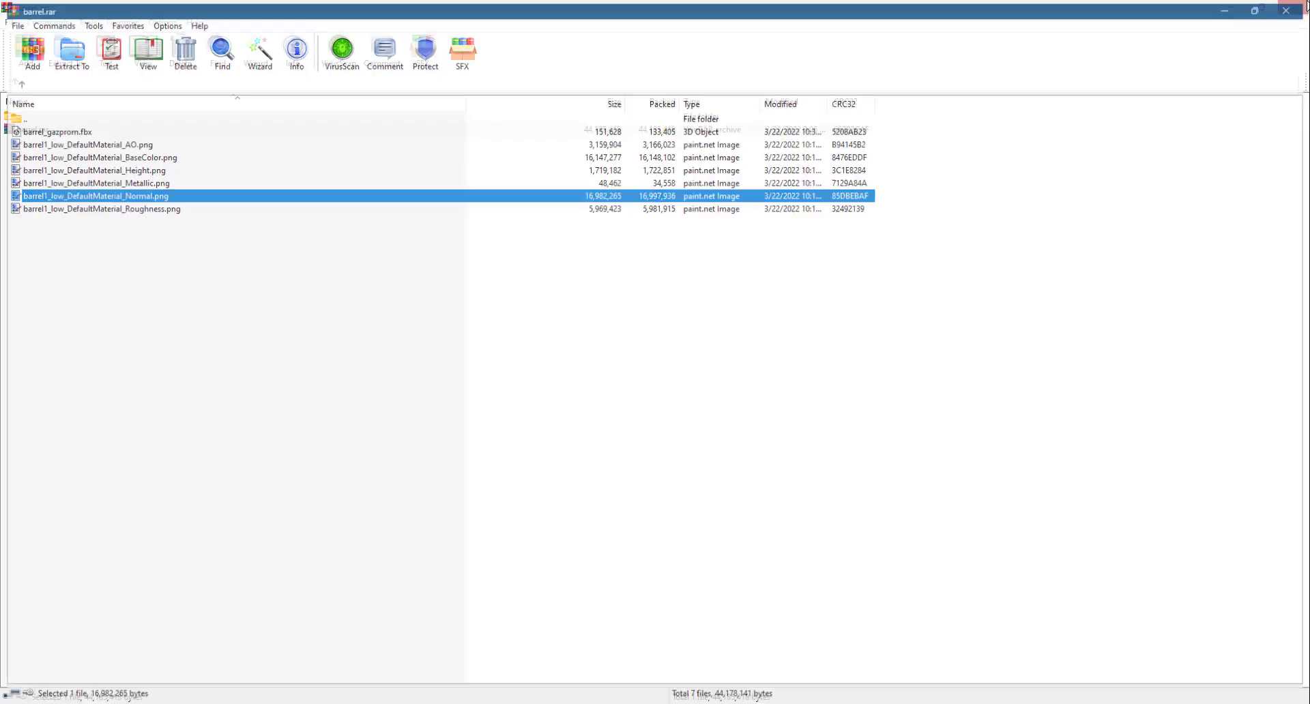
pyautogui.click(1298, 7)
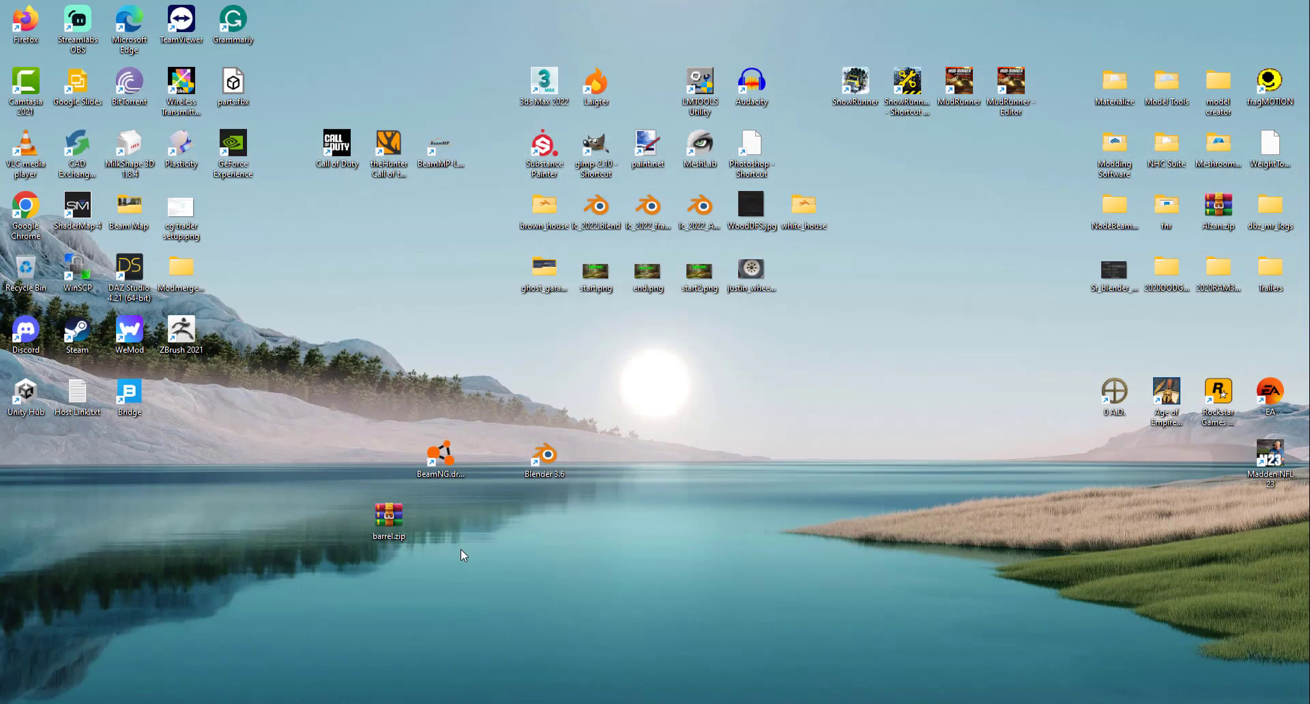
# Step: Move barrel.zip near the Blender 3.6 shortcut, extract it into its own barrel folder and place that folder just below the archive
pyautogui.moveTo(398, 526); pyautogui.dragTo(703, 452)
pyautogui.rightClick(698, 464)
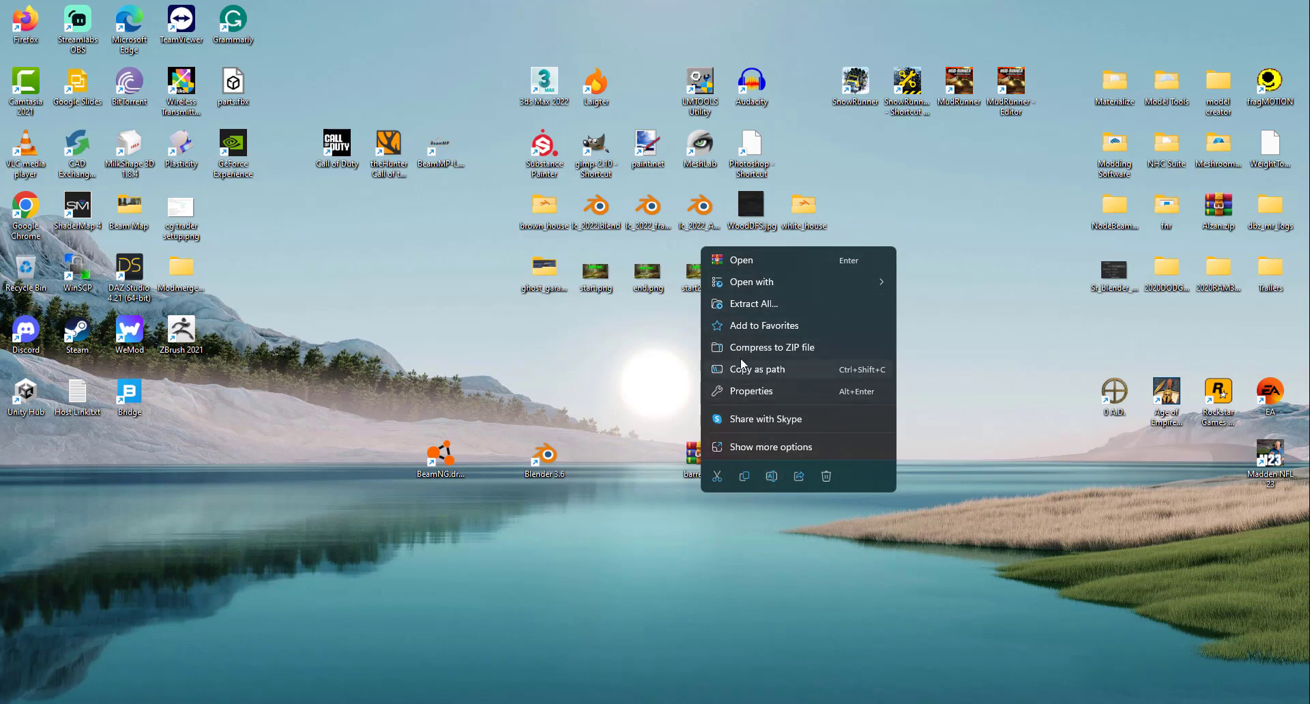
pyautogui.click(759, 447)
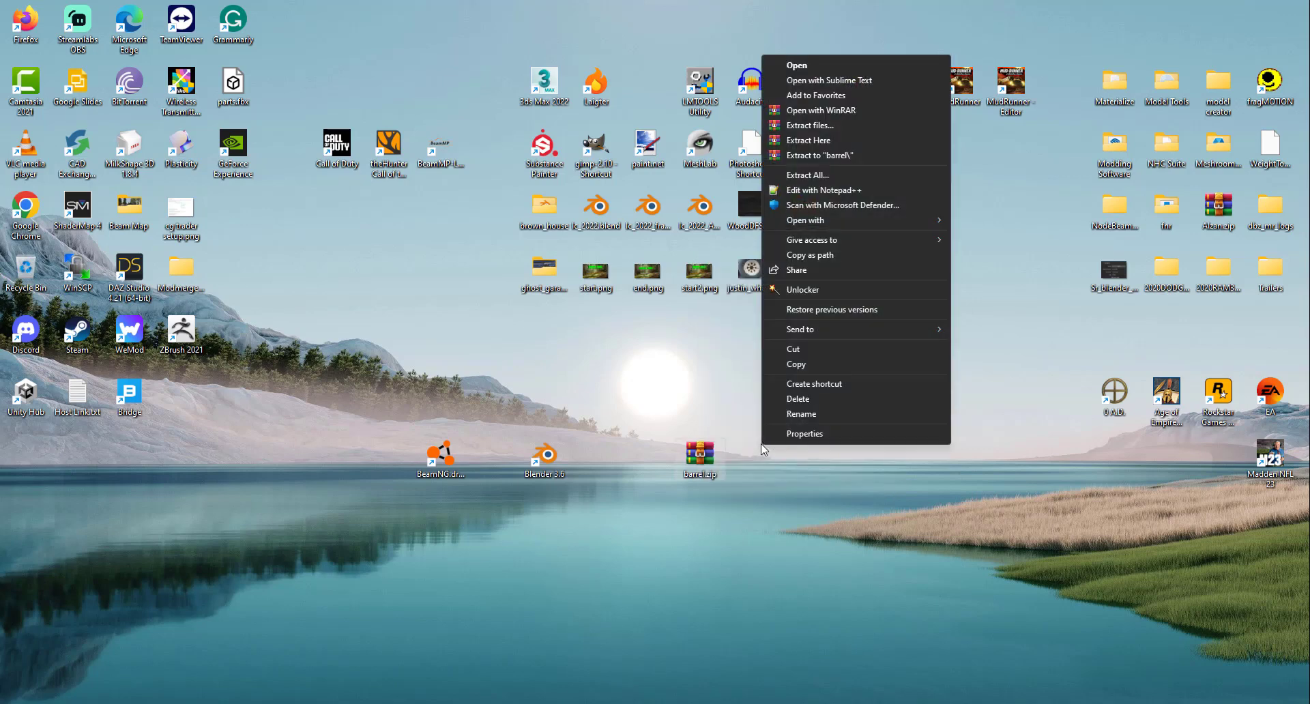
pyautogui.click(823, 156)
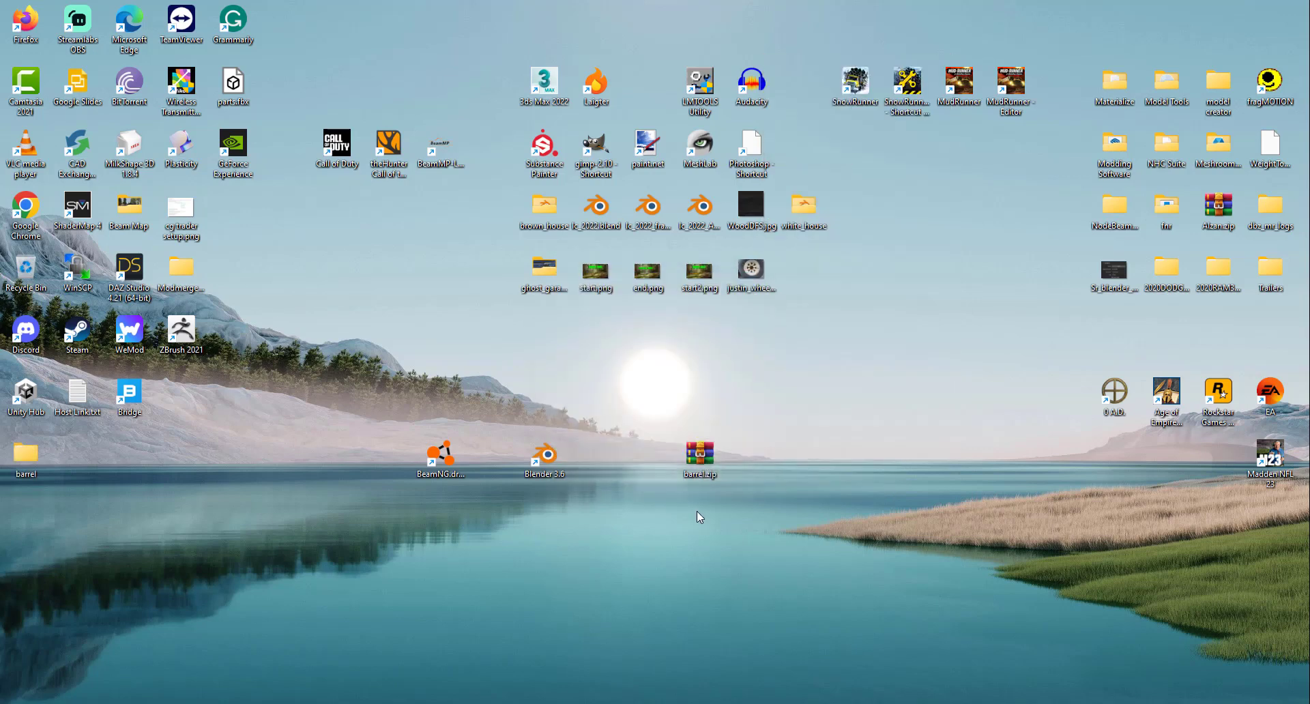
pyautogui.moveTo(26, 453); pyautogui.dragTo(648, 516)
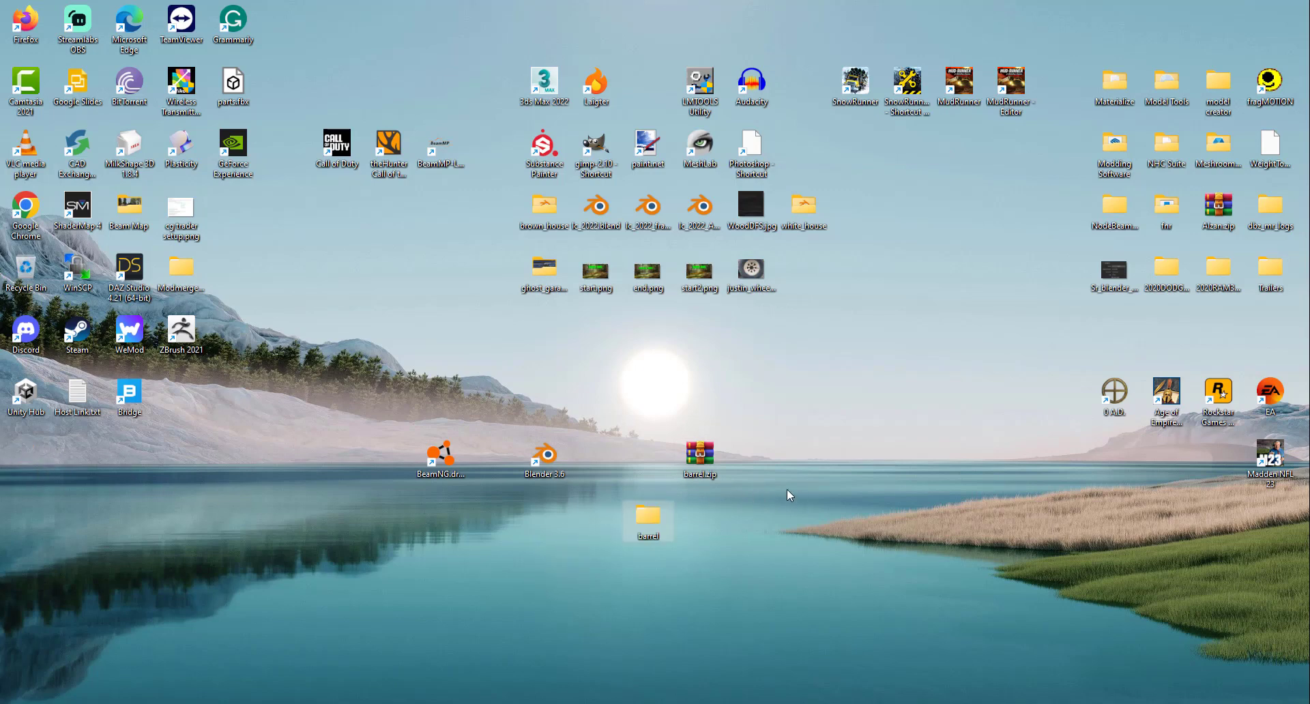
# Step: Delete barrel.zip, permanently empty the Recycle Bin, and move the barrel folder up into the Blender 3.6 shortcut's row
pyautogui.moveTo(670, 409); pyautogui.dragTo(749, 476)
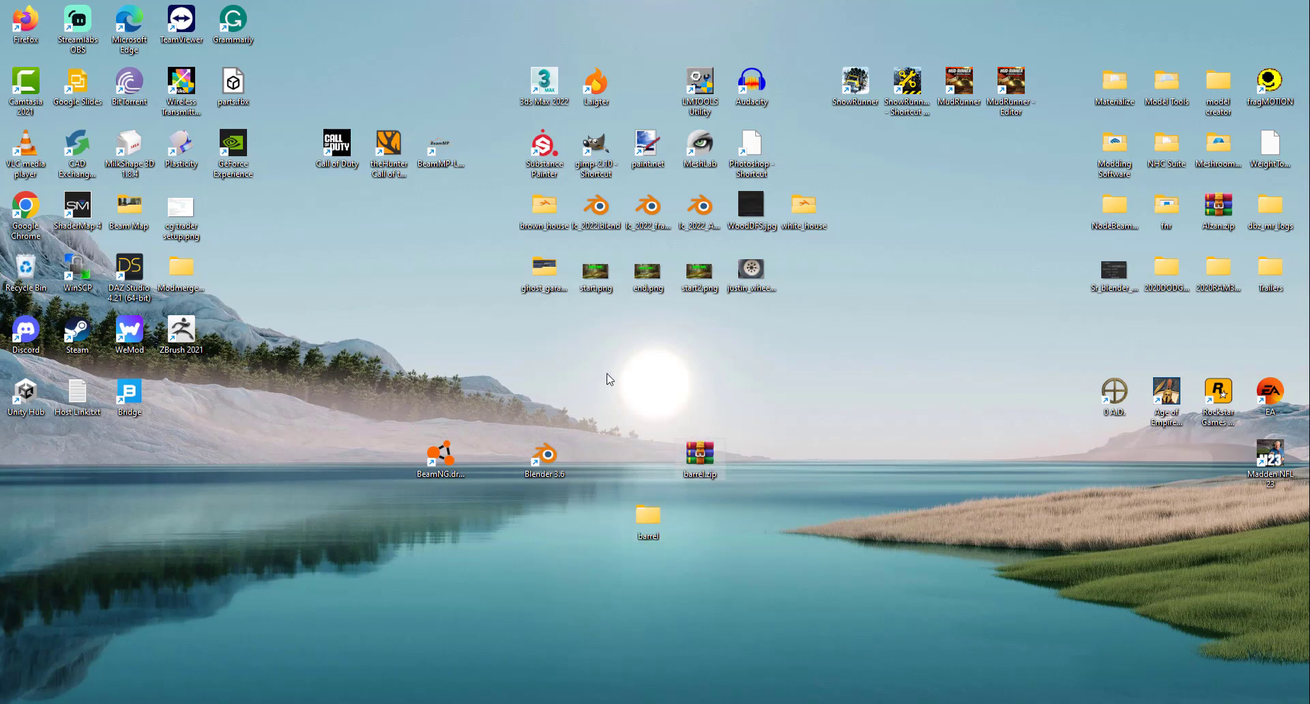
pyautogui.press('Delete')
pyautogui.rightClick(31, 275)
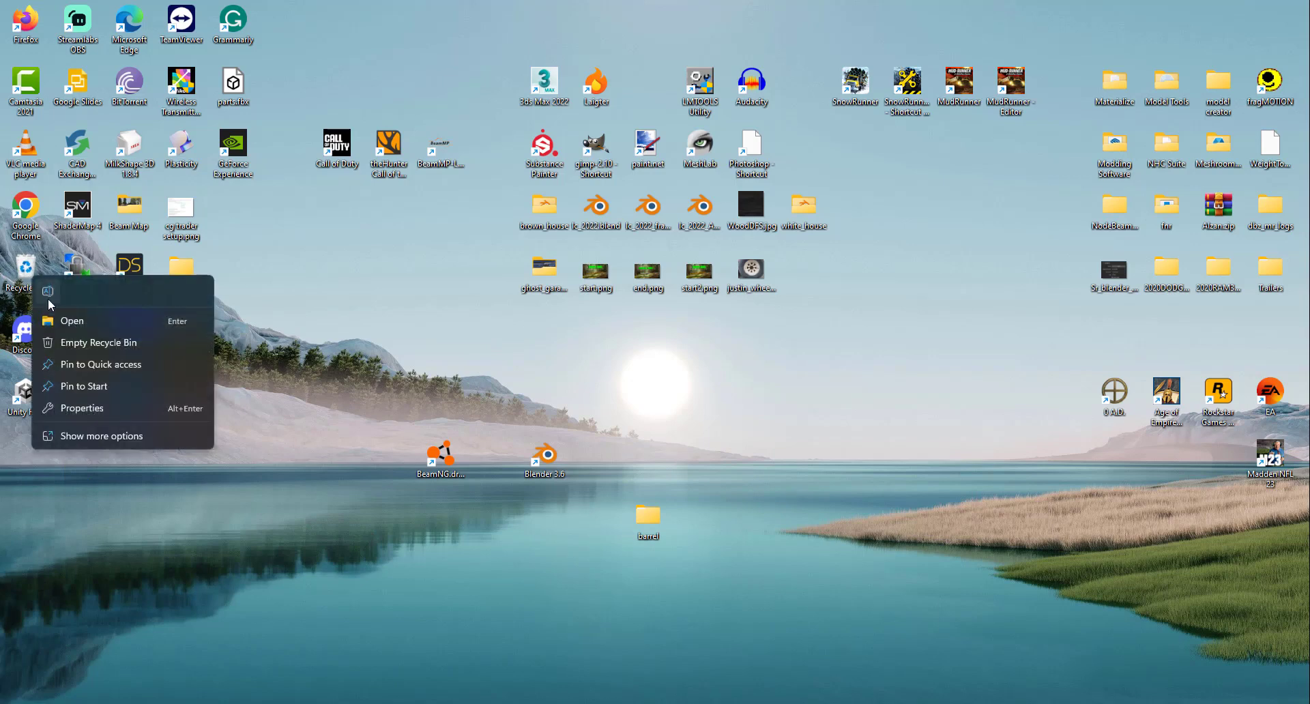
pyautogui.click(67, 348)
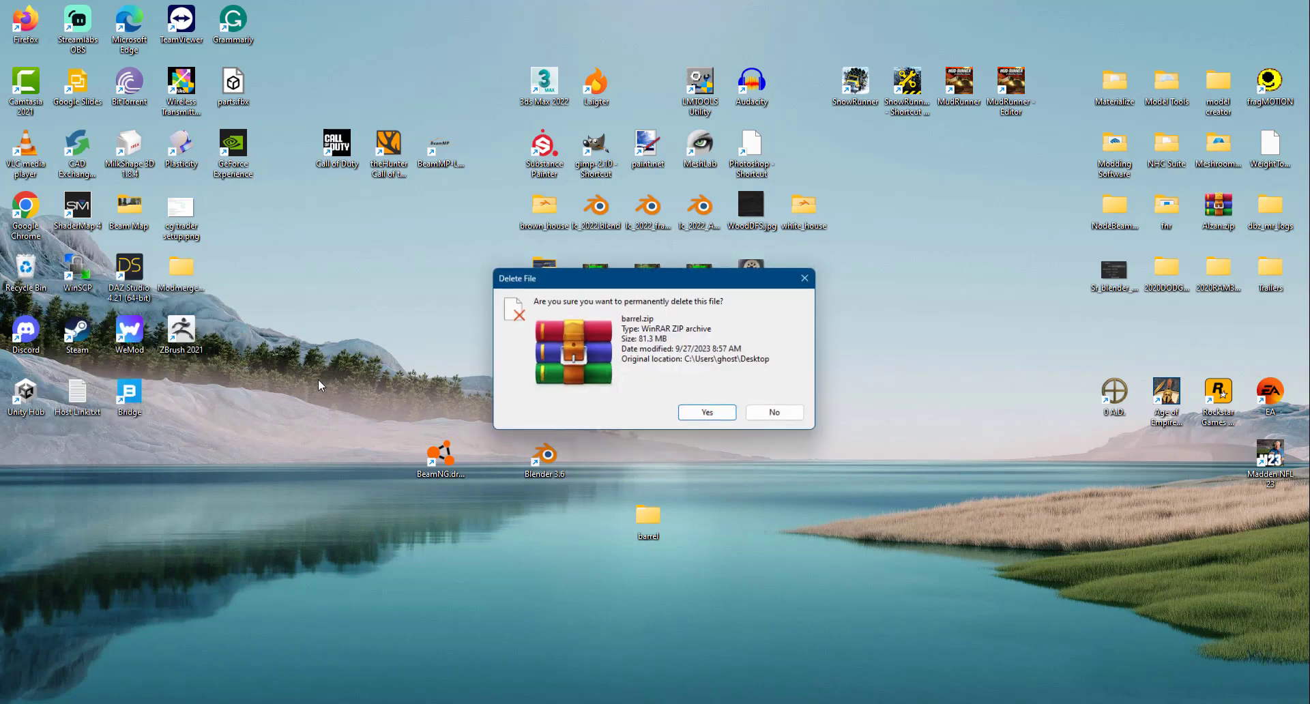
pyautogui.click(702, 411)
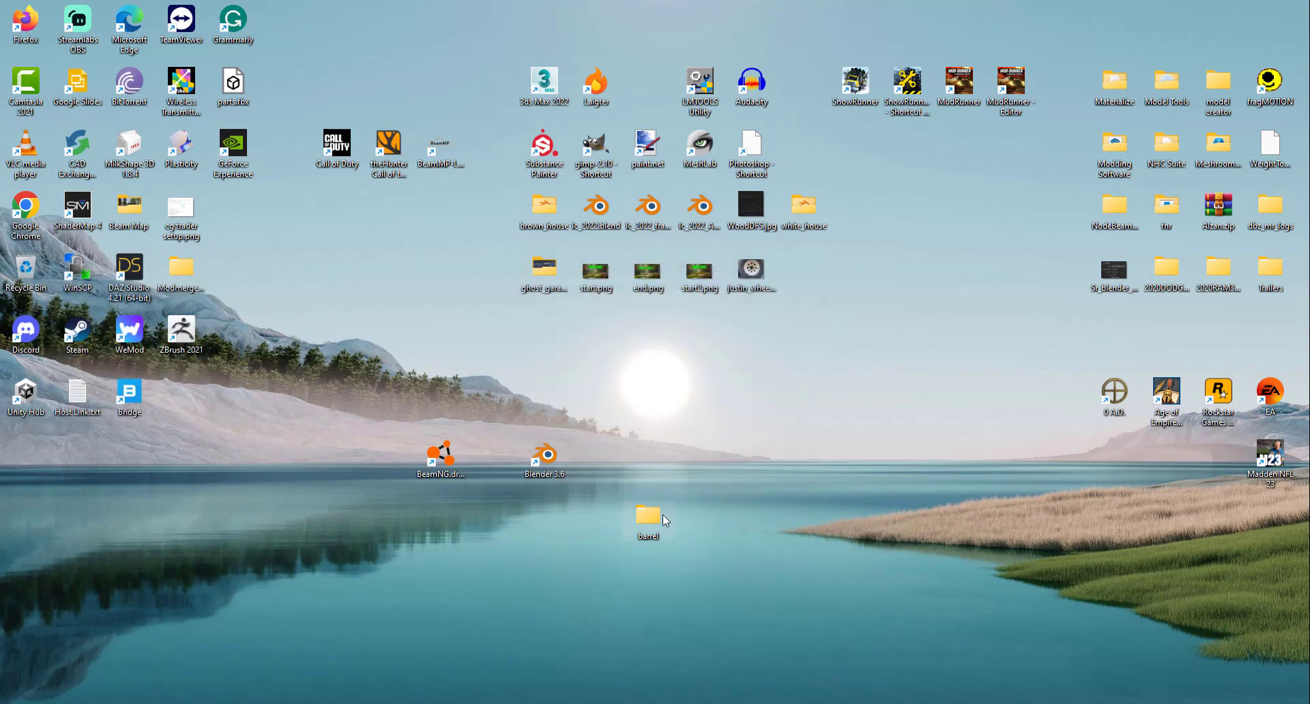
pyautogui.moveTo(650, 517); pyautogui.dragTo(650, 455)
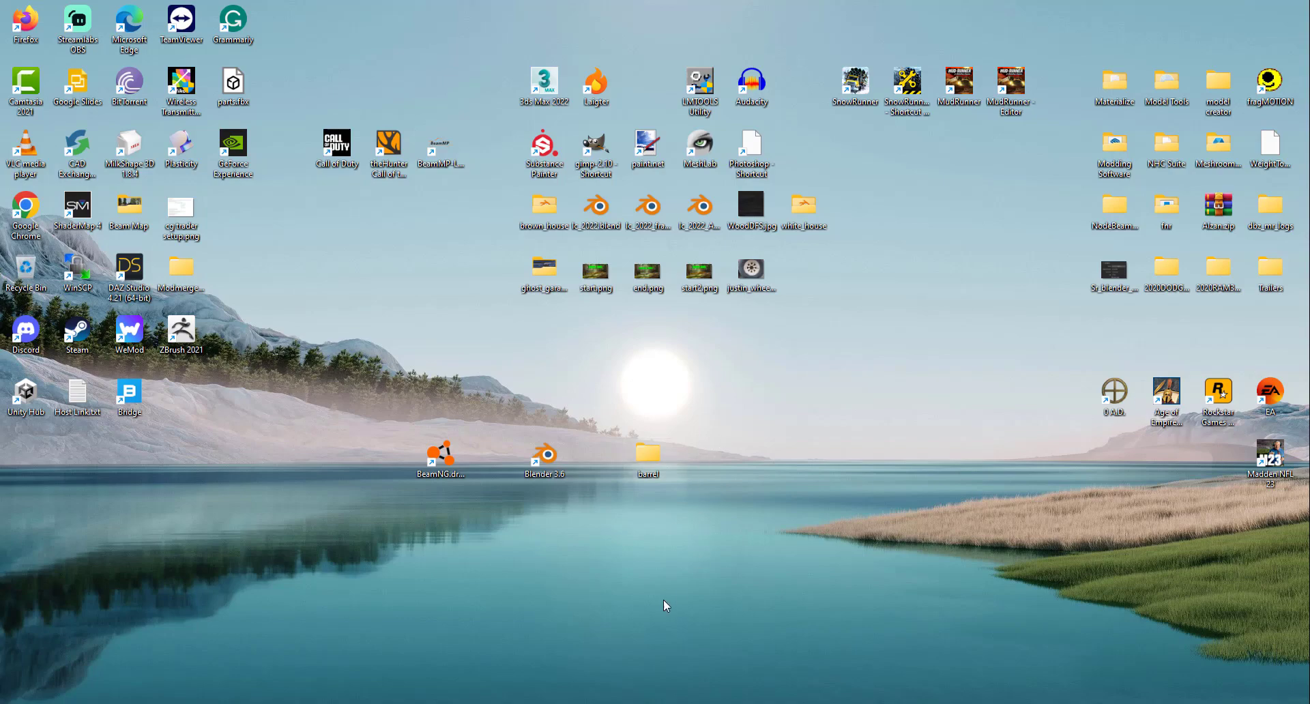
# Step: Move the barrel folder up near the Blender 3.6 shortcut and cut it to the clipboard
pyautogui.click(612, 703)
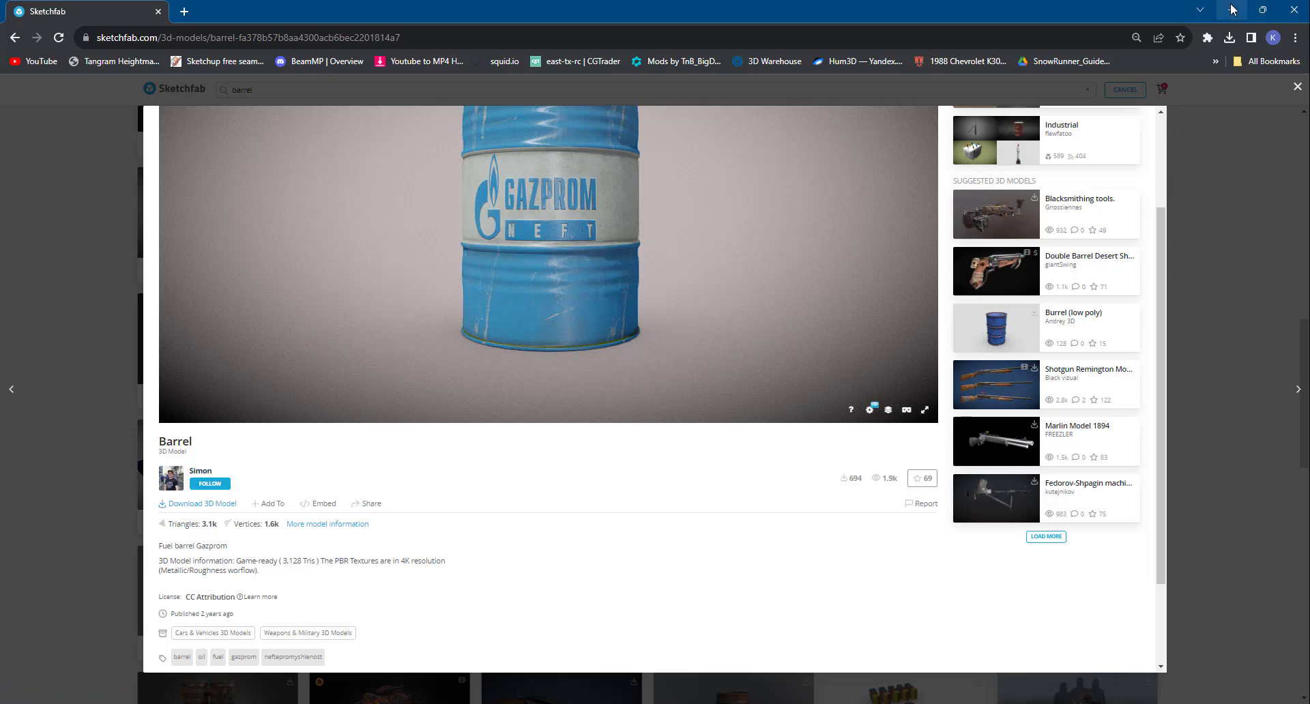
pyautogui.click(1232, 10)
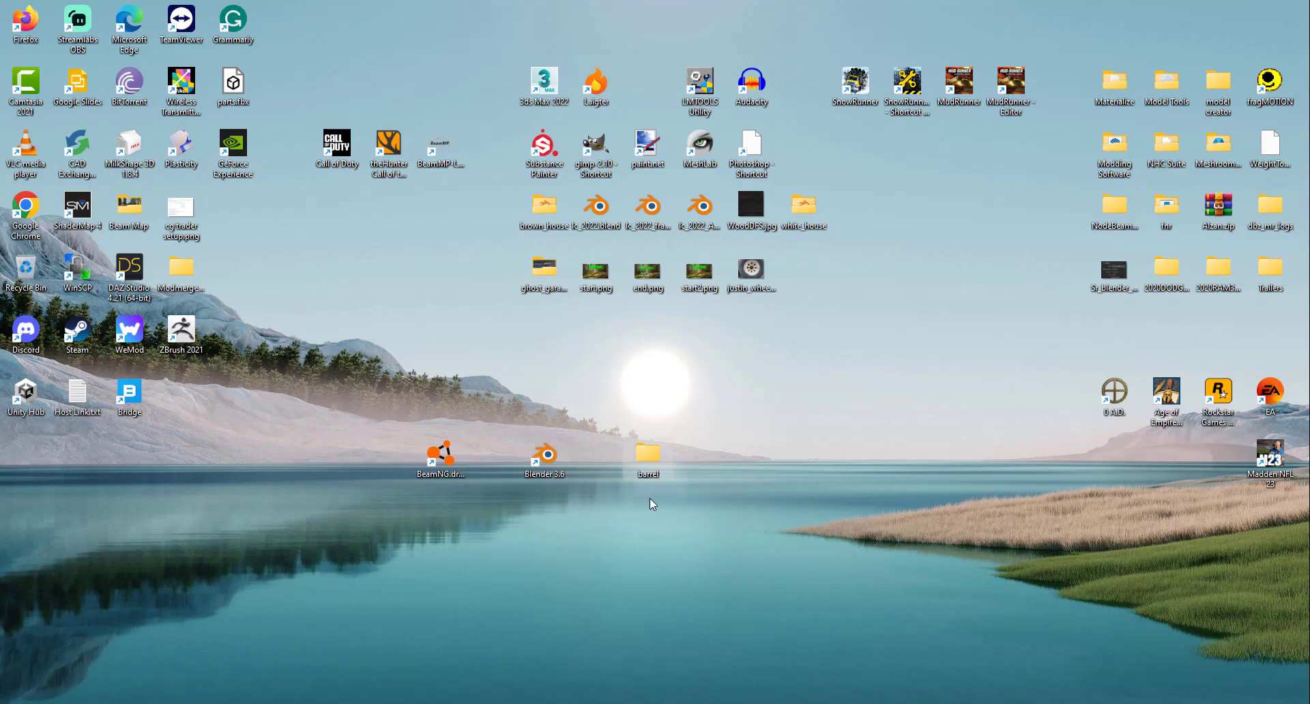
pyautogui.moveTo(647, 463); pyautogui.dragTo(621, 399)
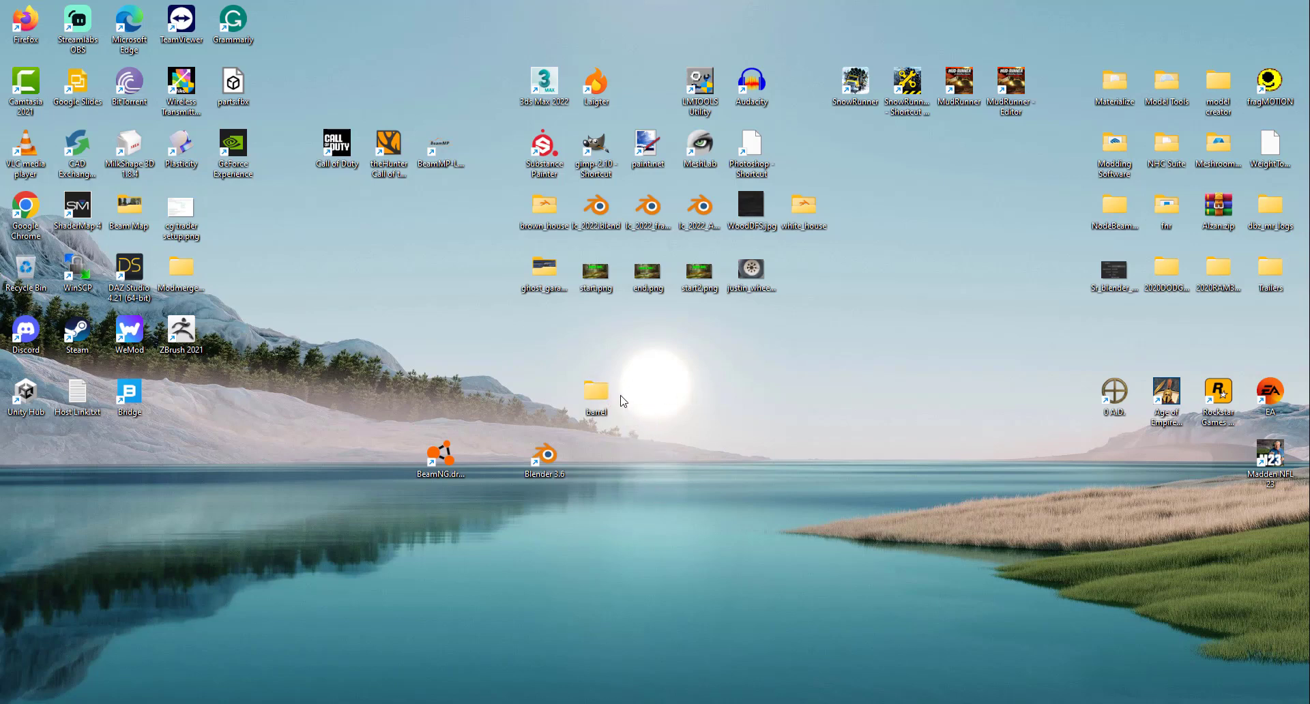
pyautogui.rightClick(602, 396)
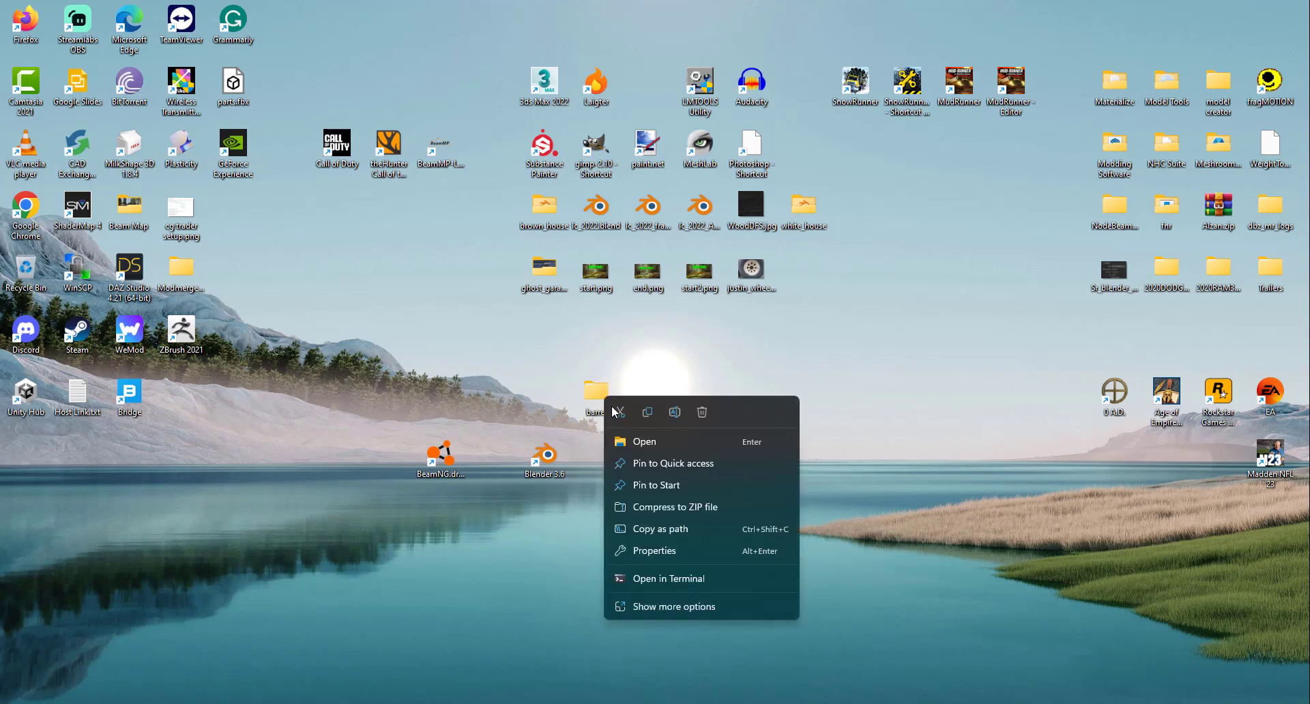
pyautogui.click(620, 411)
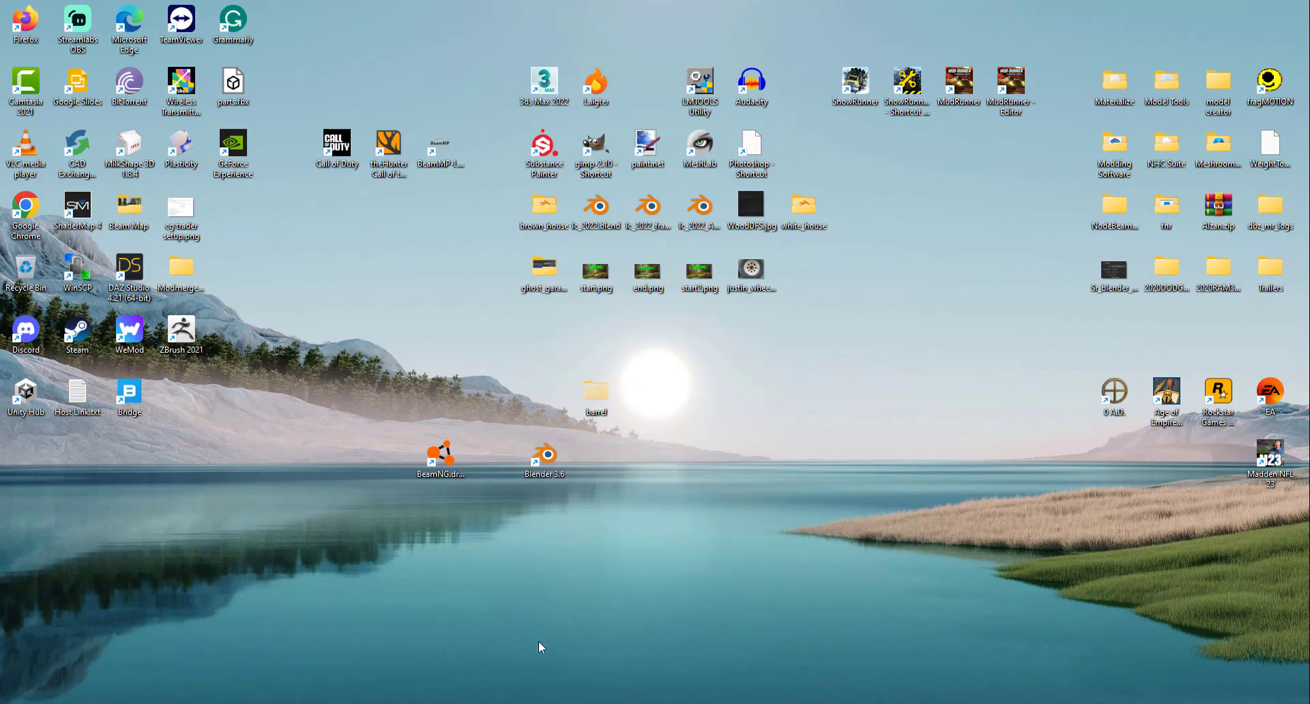
# Step: Open a maximized File Explorer window and go to BeamMods\Props\downloaded on the Beam Mods (E:) drive
pyautogui.press('super+e')
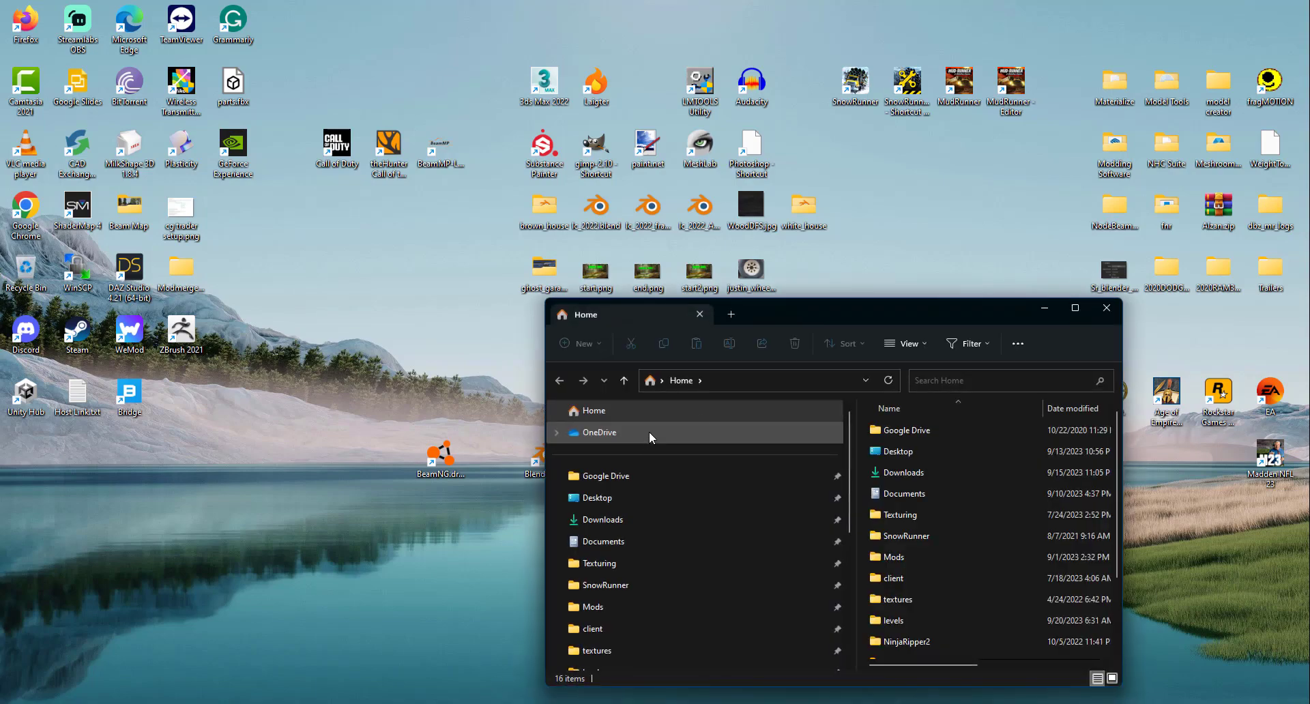
pyautogui.click(1077, 302)
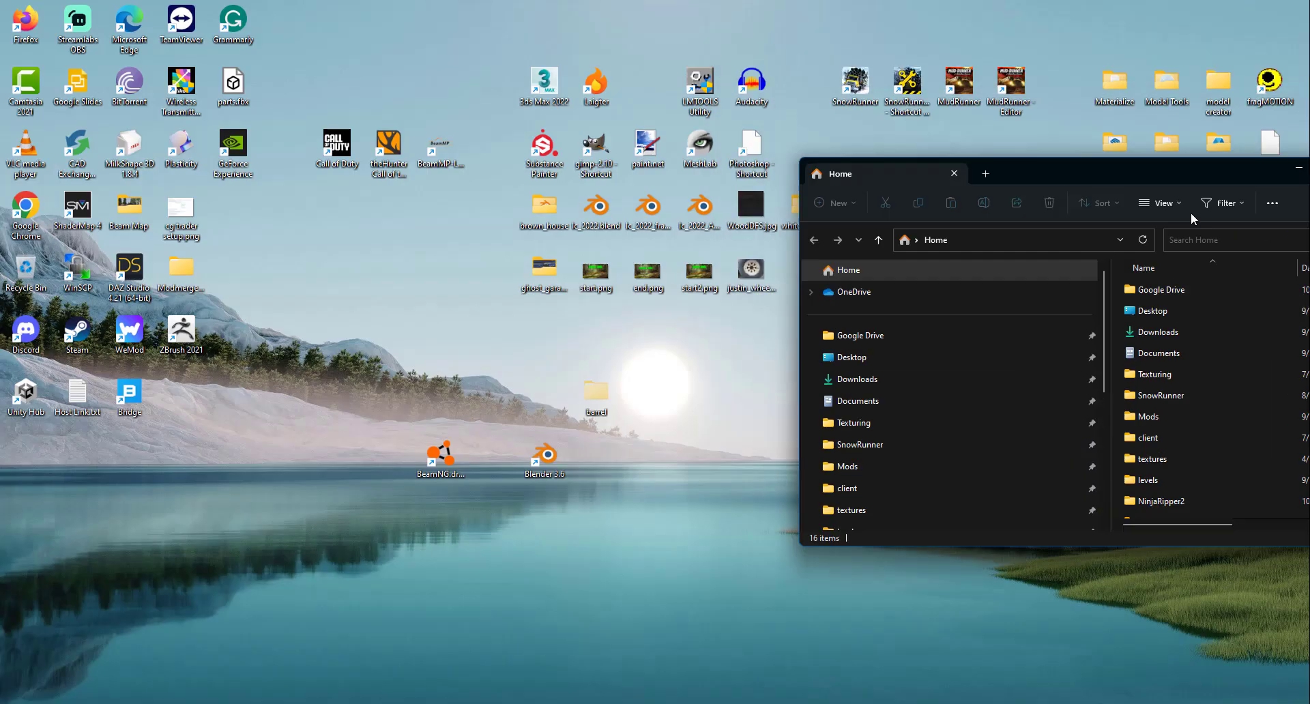
pyautogui.moveTo(1115, 11); pyautogui.dragTo(784, 130)
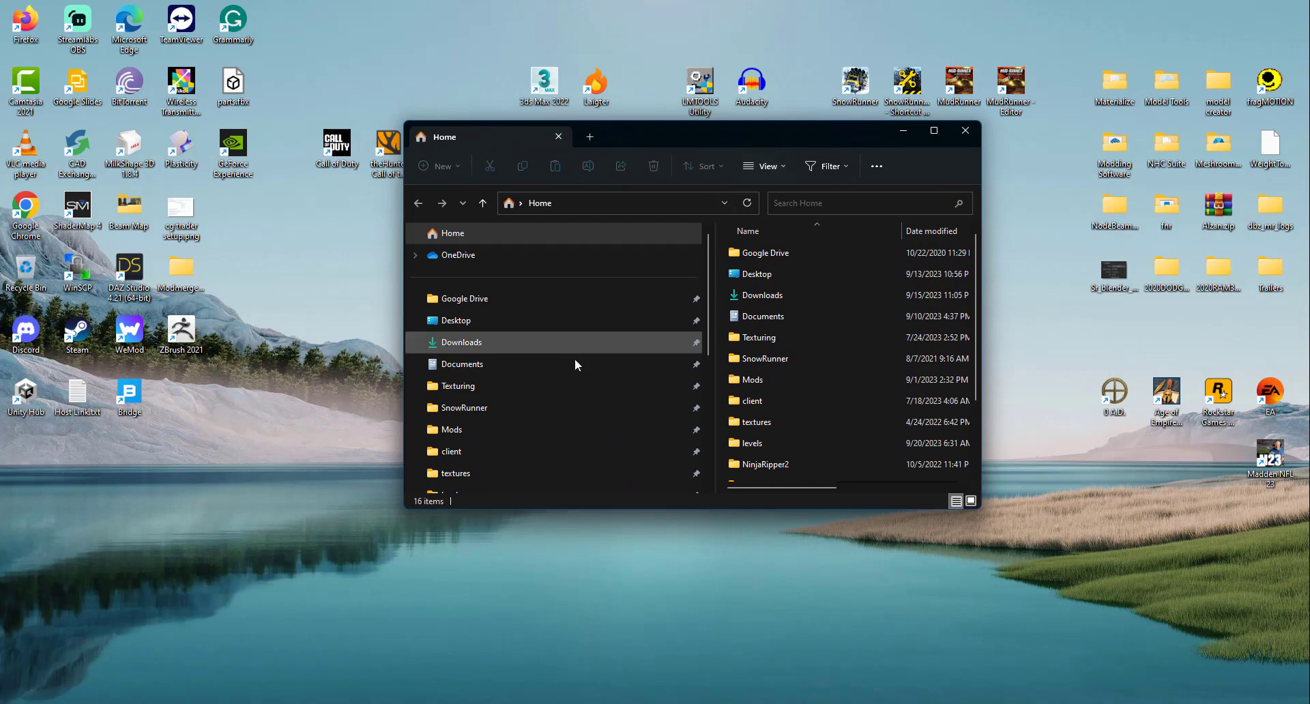
pyautogui.click(934, 131)
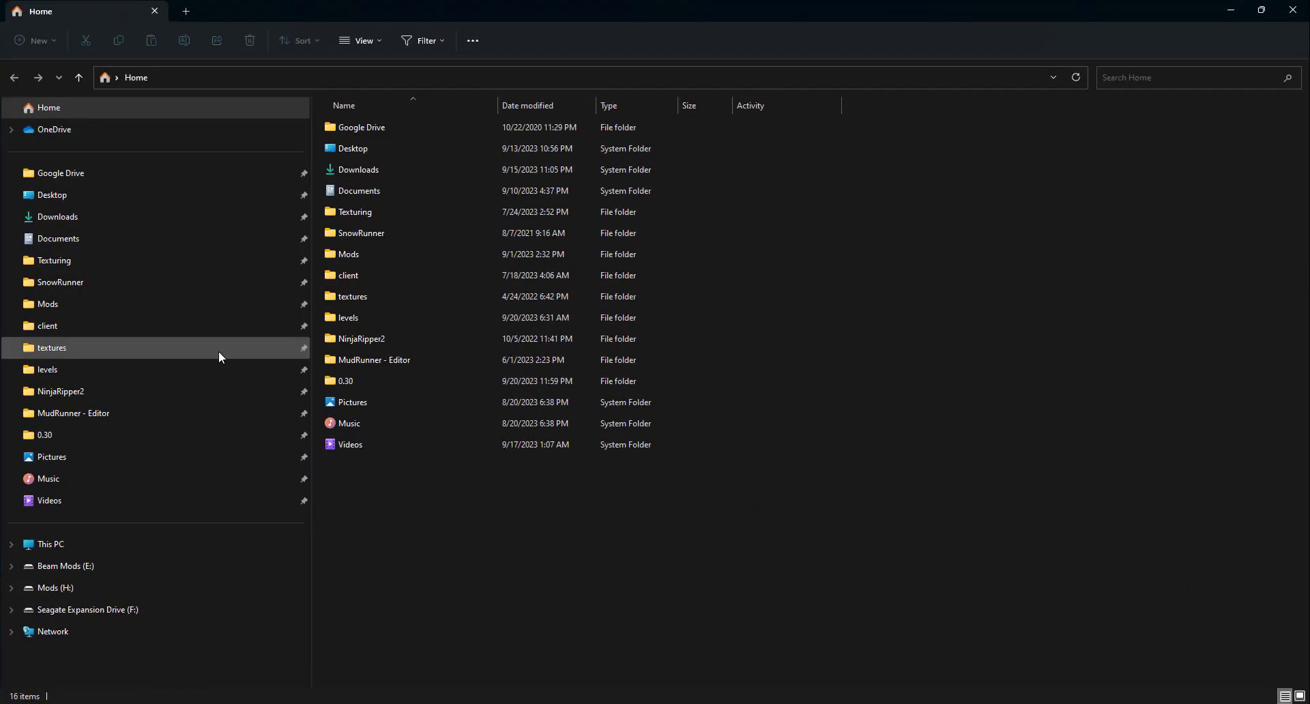
pyautogui.click(82, 568)
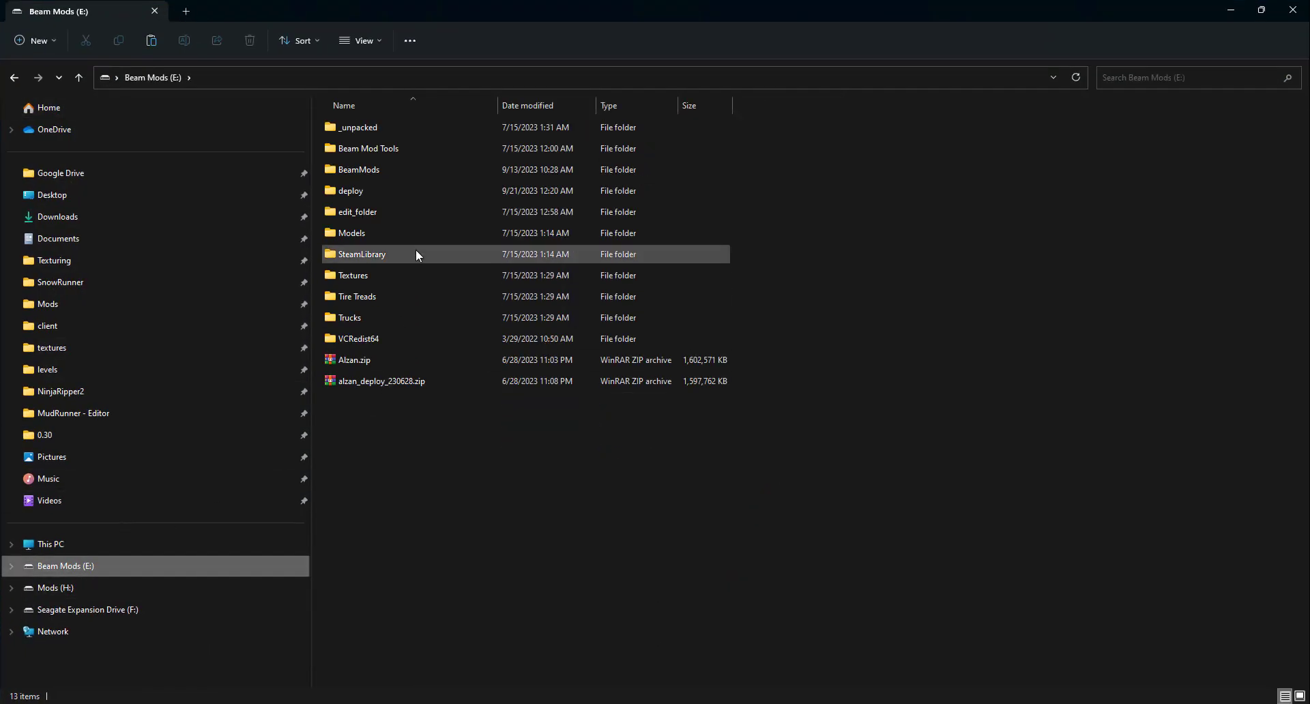
pyautogui.doubleClick(370, 176)
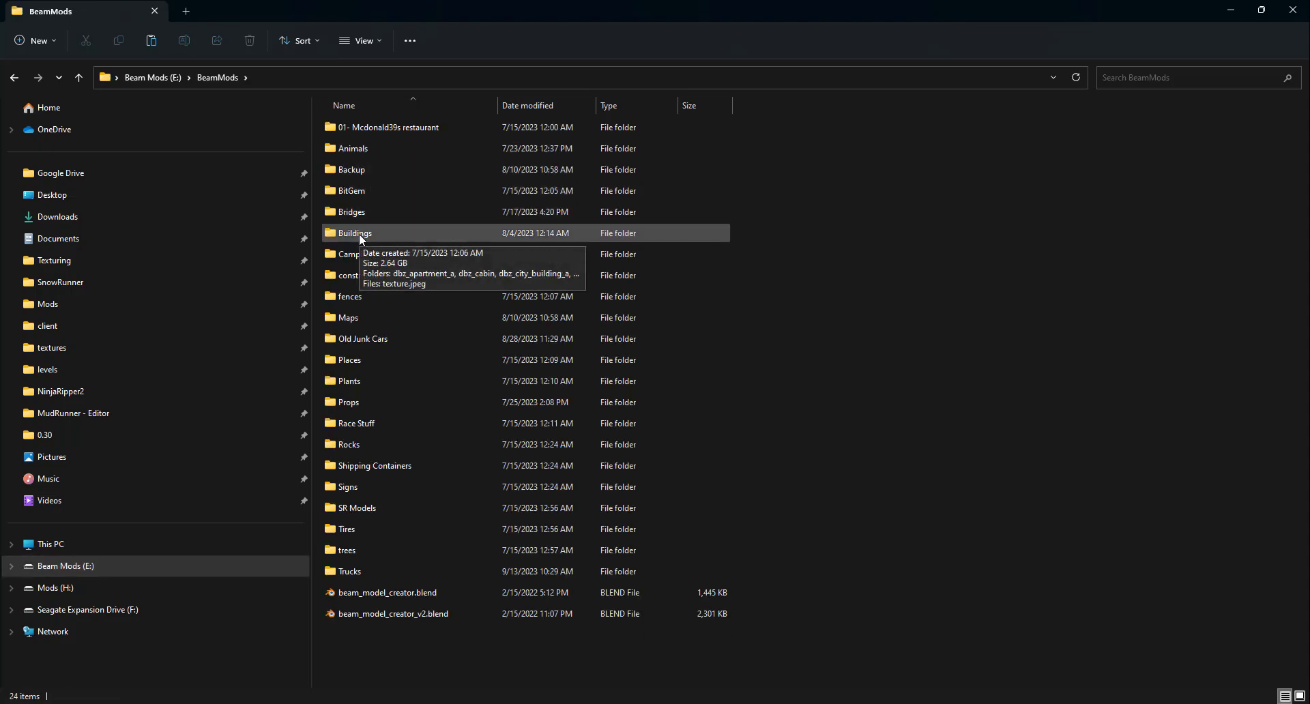
pyautogui.doubleClick(345, 402)
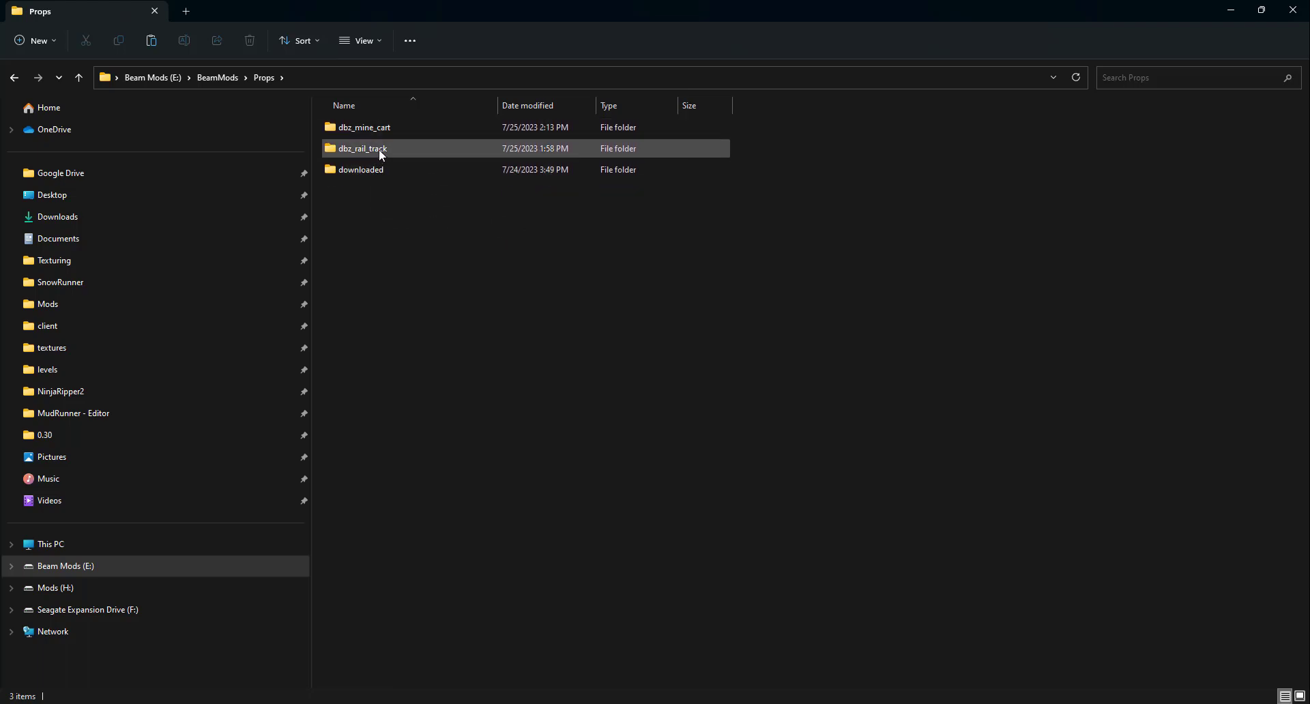
pyautogui.click(370, 170)
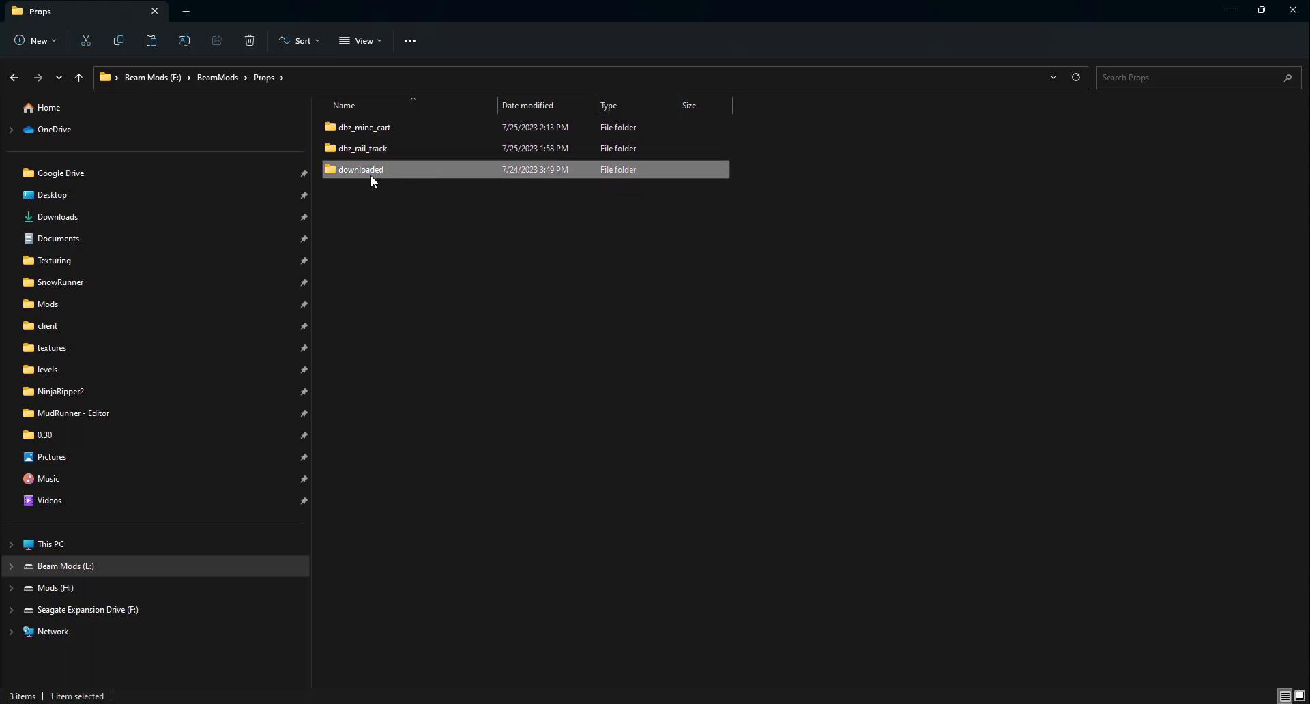
pyautogui.doubleClick(367, 172)
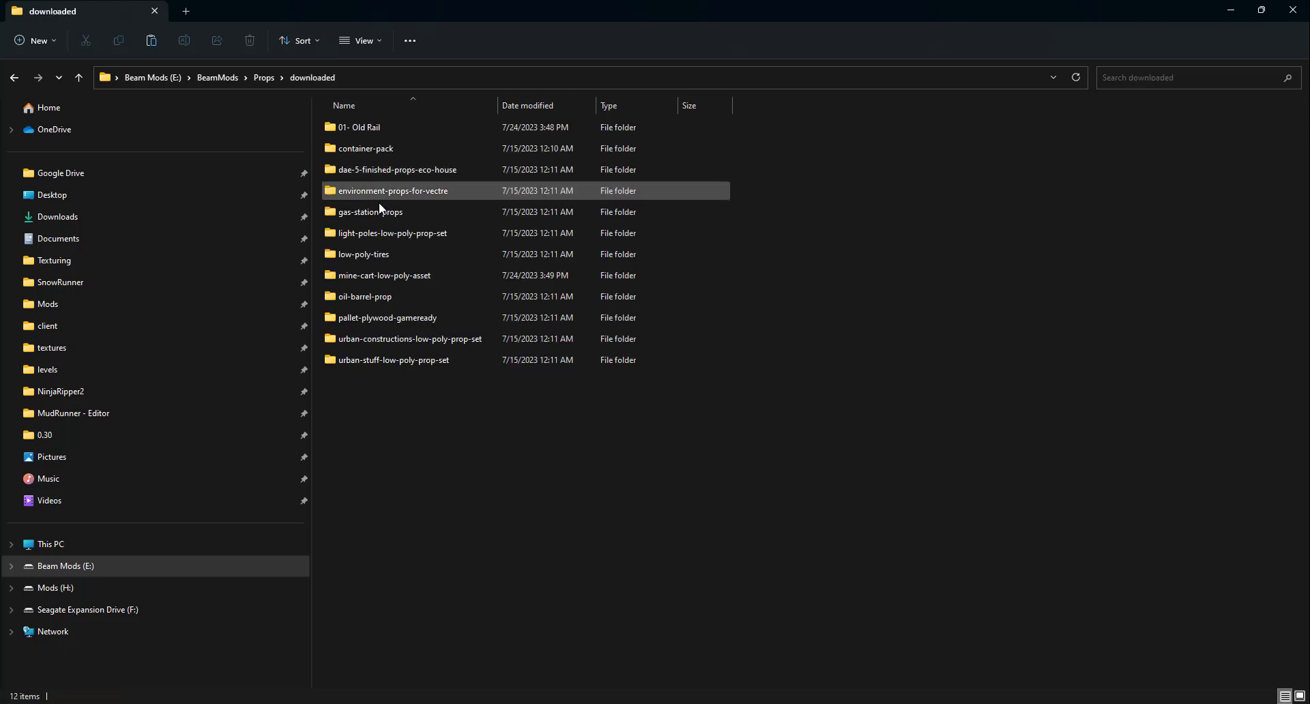
# Step: Paste the barrel folder into downloaded, and check the contents of its textures subfolder
pyautogui.rightClick(420, 441)
pyautogui.click(440, 468)
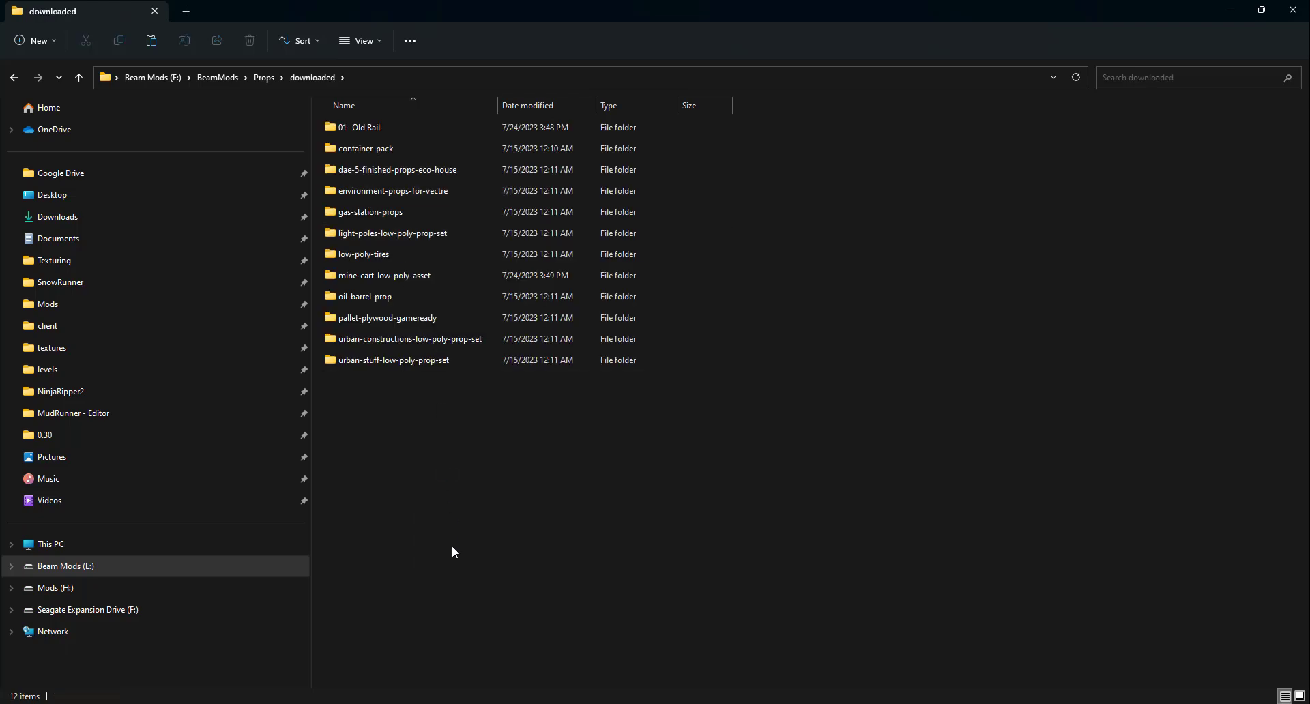
pyautogui.doubleClick(348, 382)
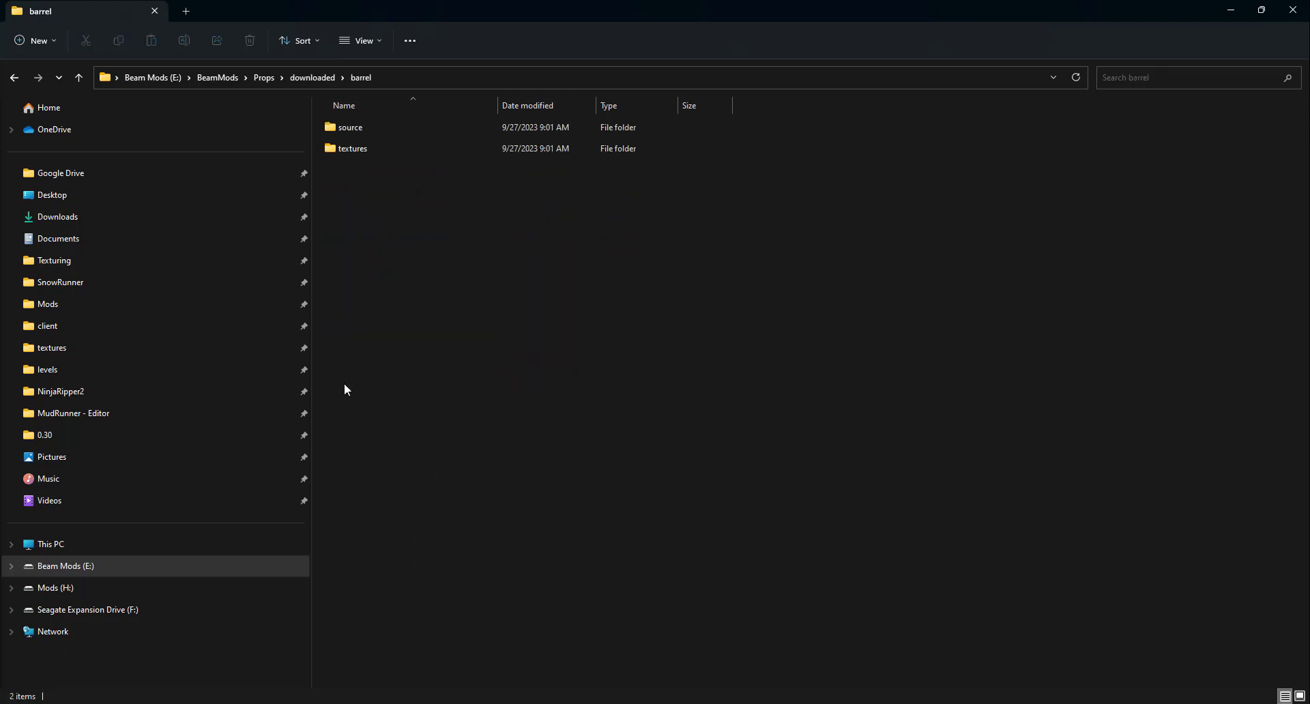
pyautogui.doubleClick(354, 148)
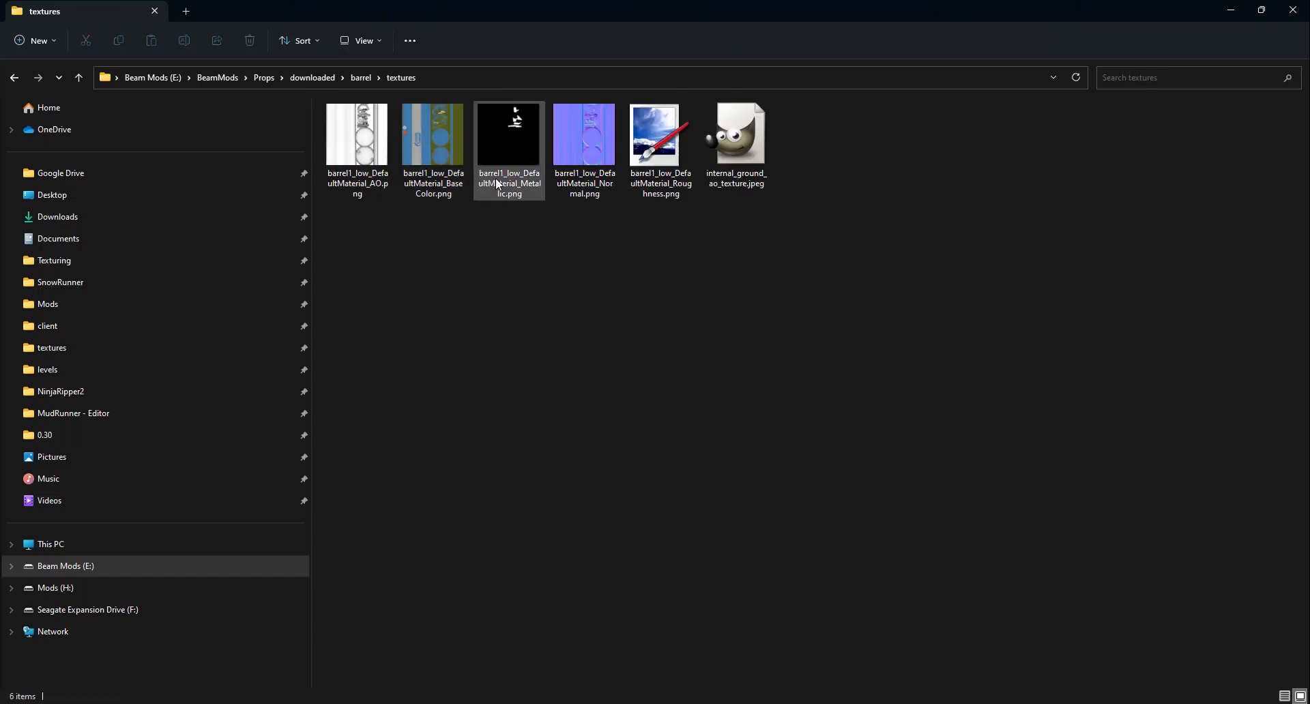
pyautogui.click(14, 77)
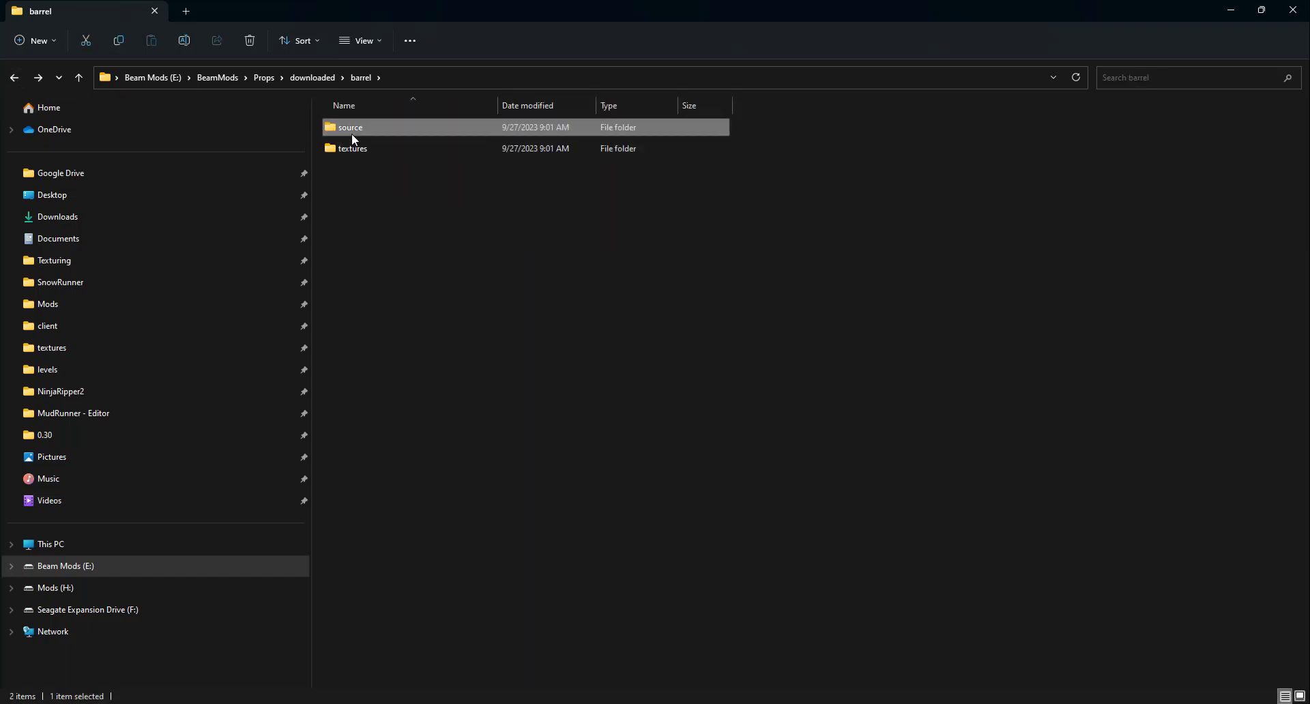
# Step: Extract barrel.rar in the source folder into its own barrel folder and delete the archive
pyautogui.doubleClick(351, 133)
pyautogui.click(357, 129)
pyautogui.rightClick(361, 131)
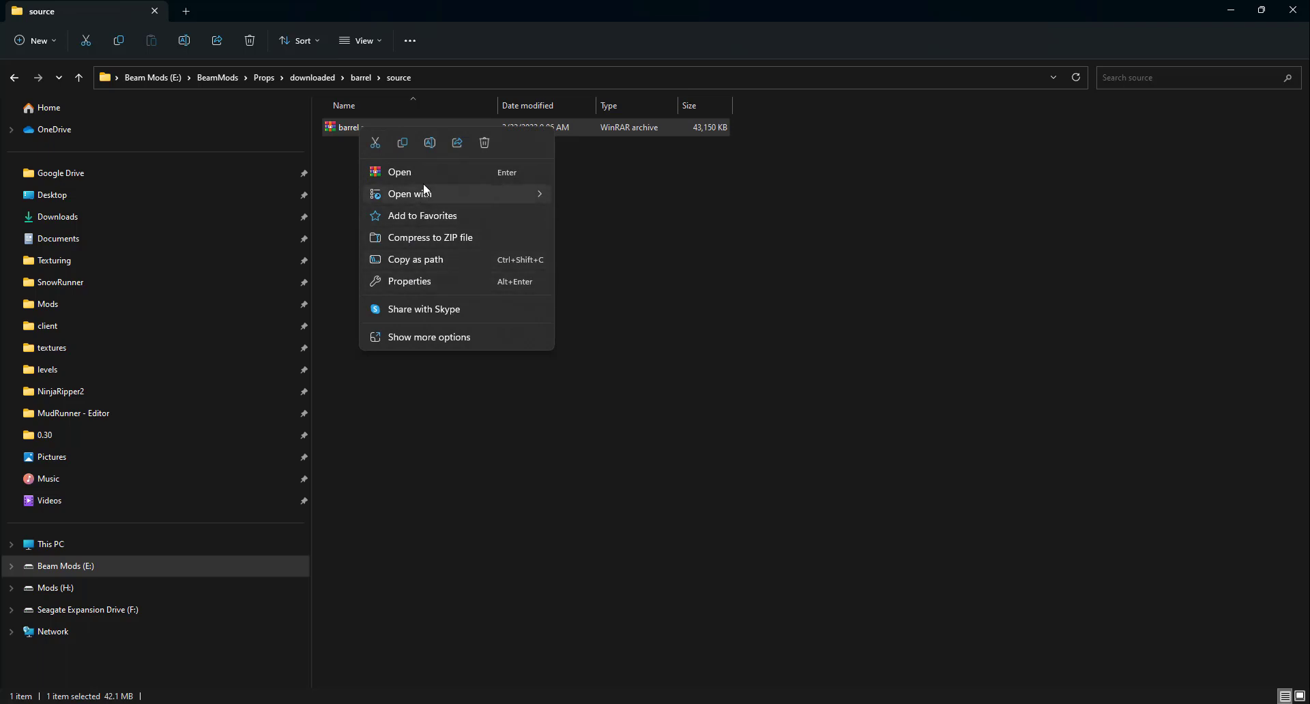
pyautogui.click(429, 337)
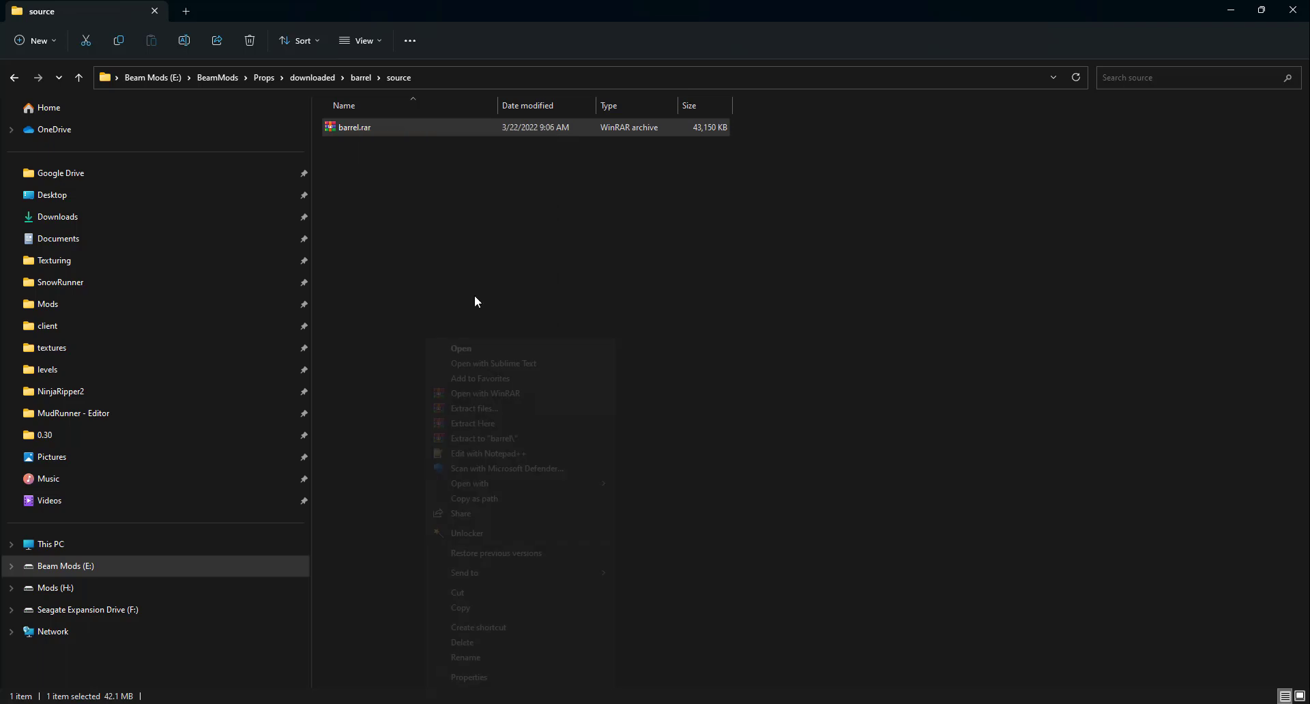
pyautogui.click(510, 438)
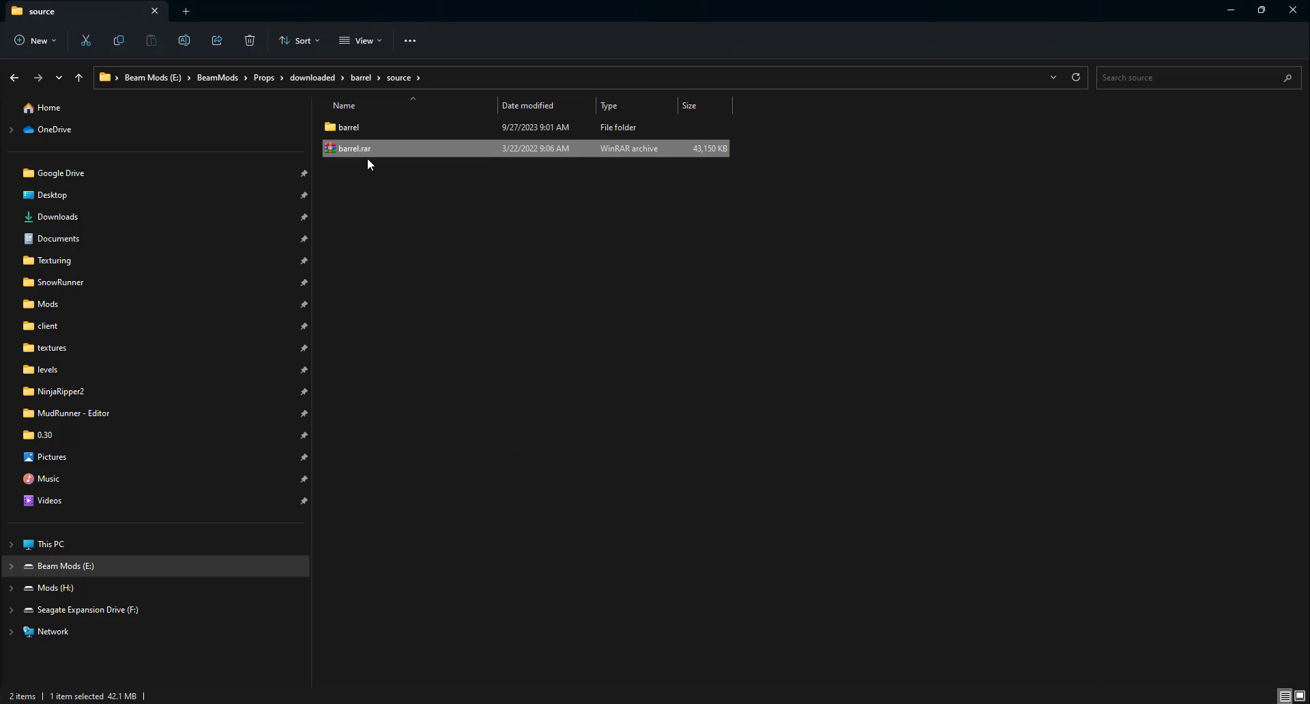
pyautogui.press('Delete')
# Step: Open the nested extracted barrel folder and examine the barrel_gazprom.fbx model and its texture images
pyautogui.doubleClick(347, 128)
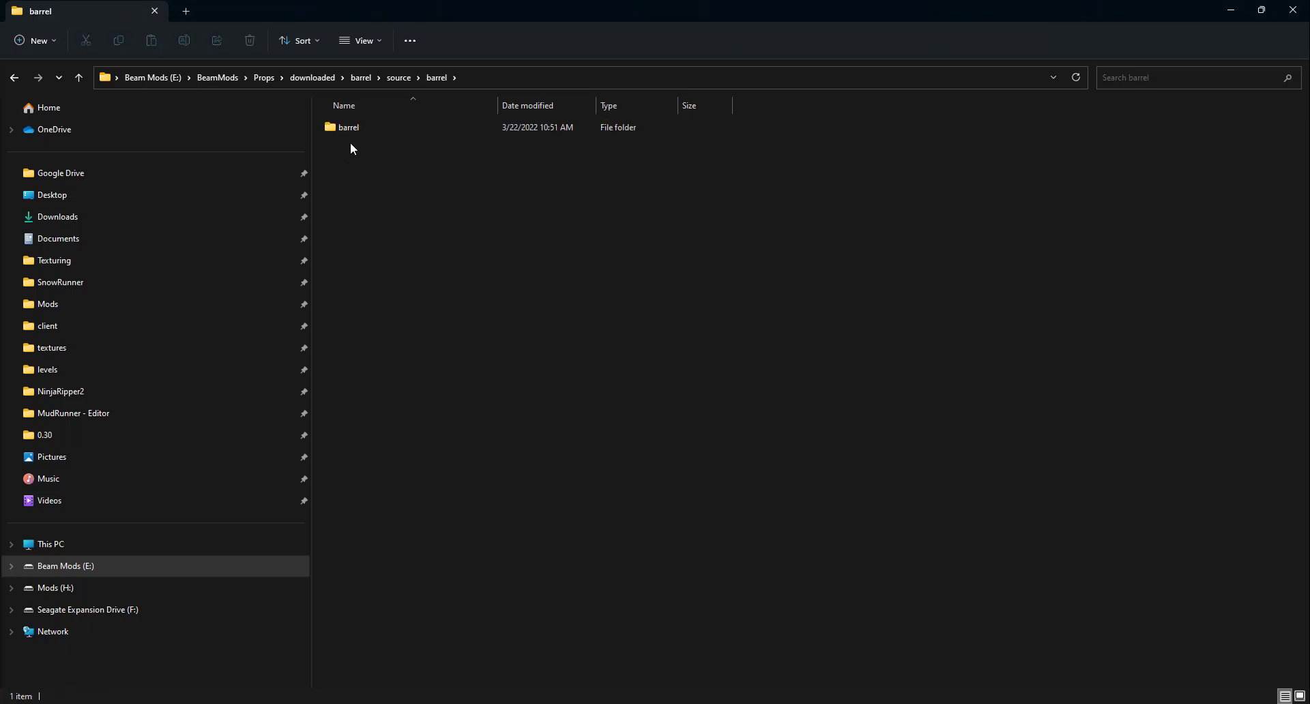
pyautogui.doubleClick(348, 127)
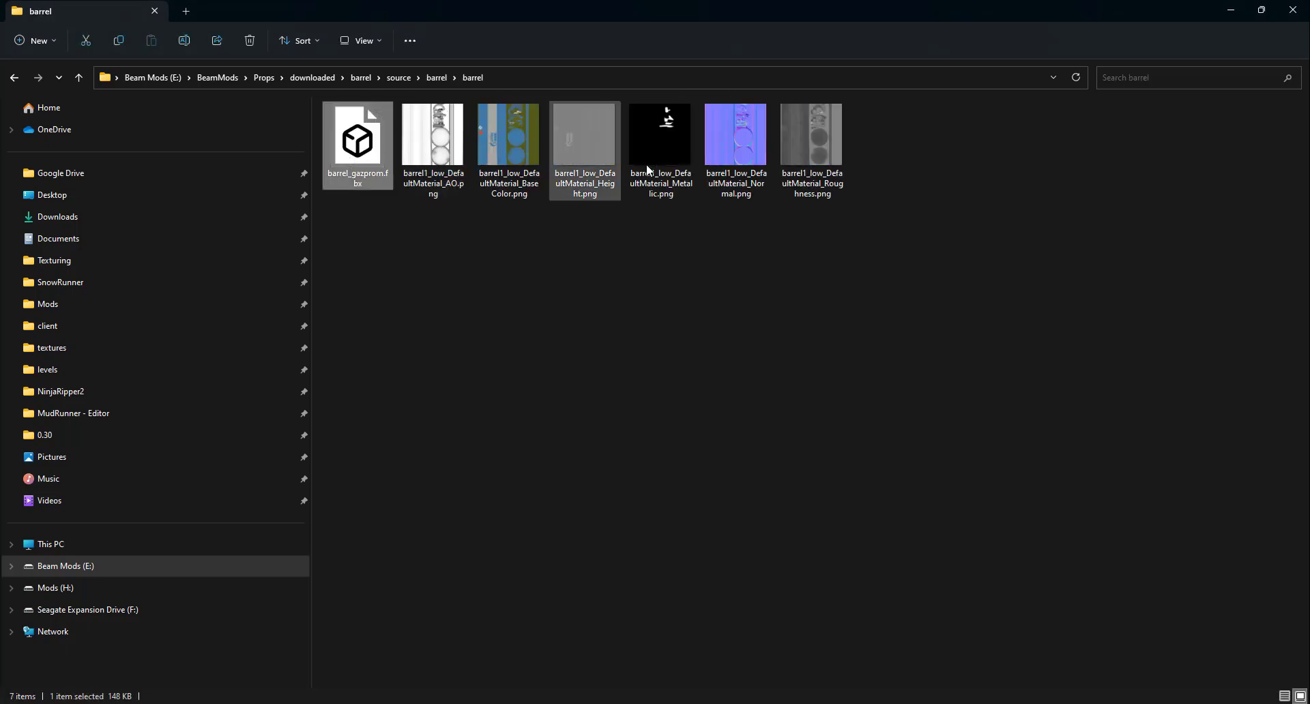
pyautogui.moveTo(826, 283); pyautogui.dragTo(471, 298)
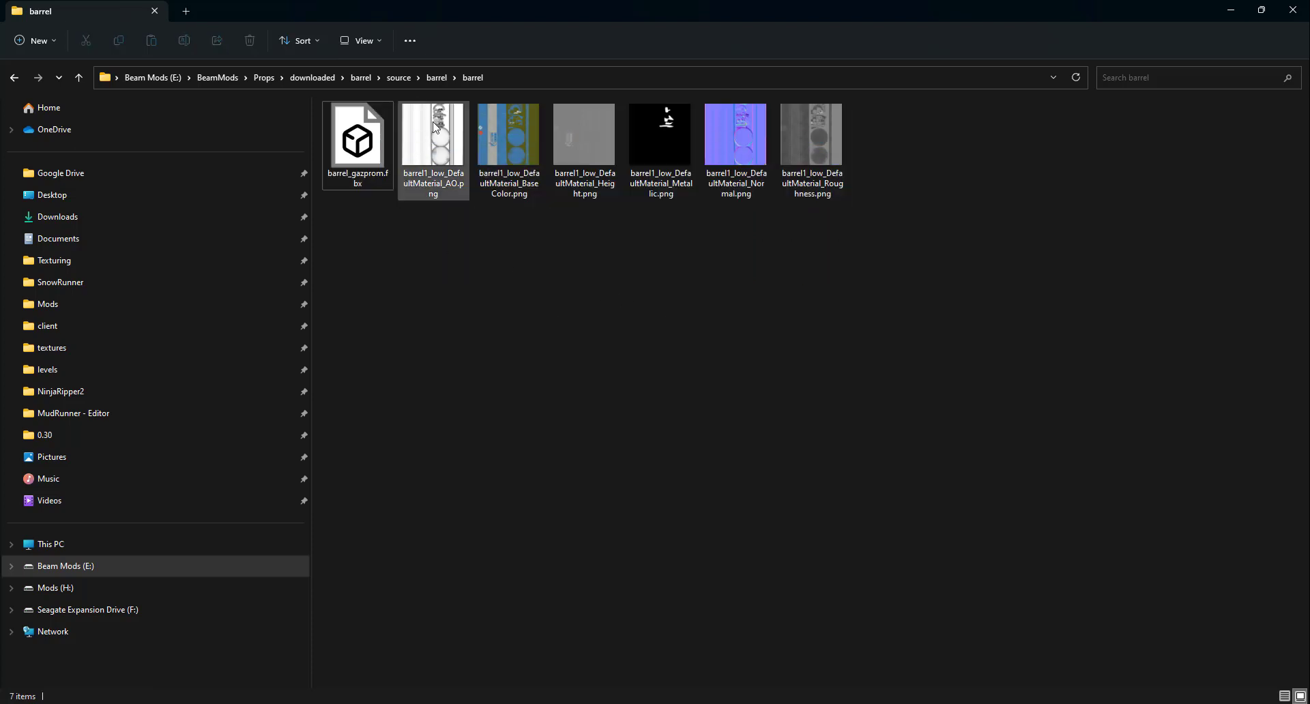
pyautogui.moveTo(853, 278); pyautogui.dragTo(358, 151)
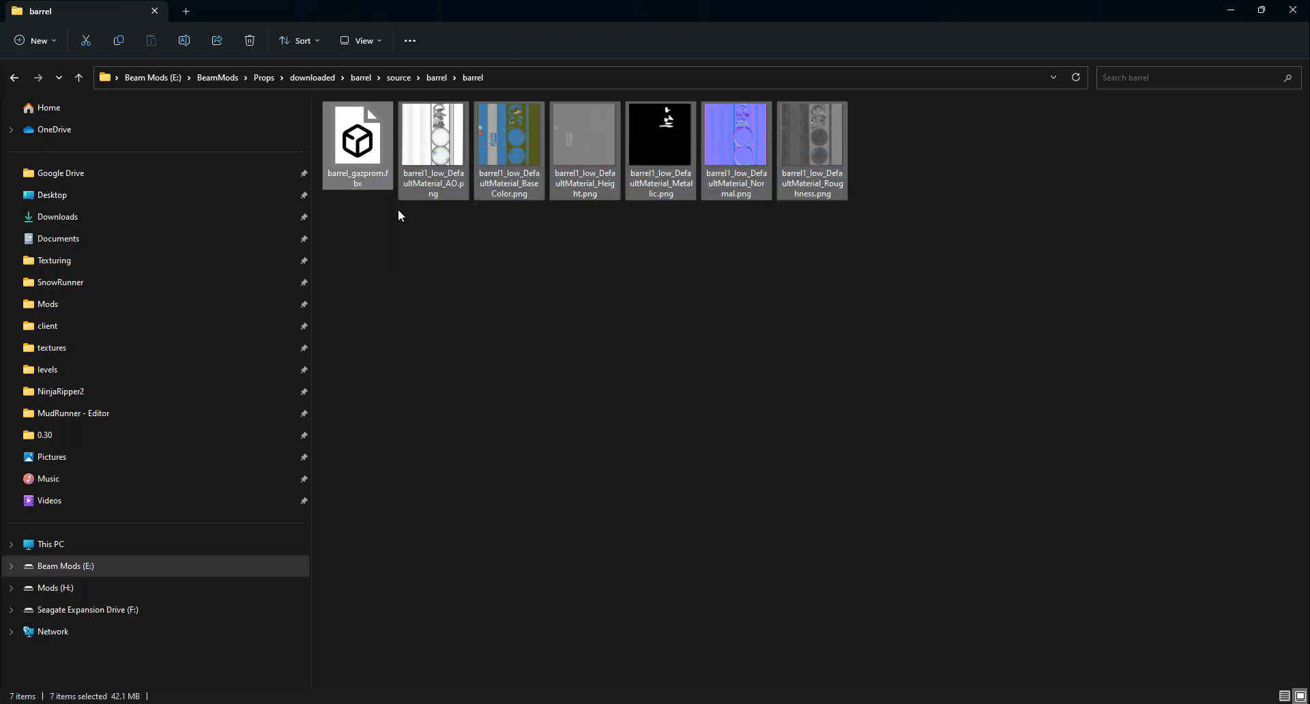
pyautogui.click(711, 330)
pyautogui.moveTo(852, 300); pyautogui.dragTo(336, 153)
pyautogui.click(416, 247)
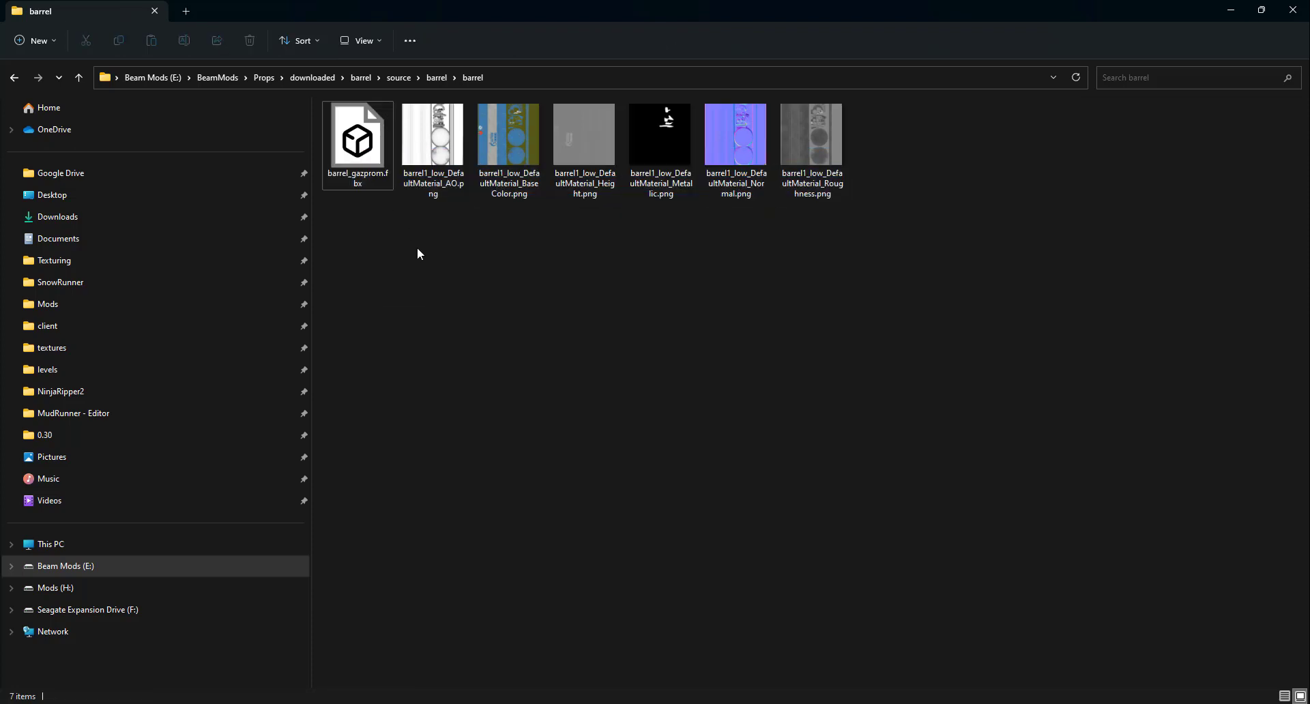
pyautogui.click(353, 166)
pyautogui.click(407, 254)
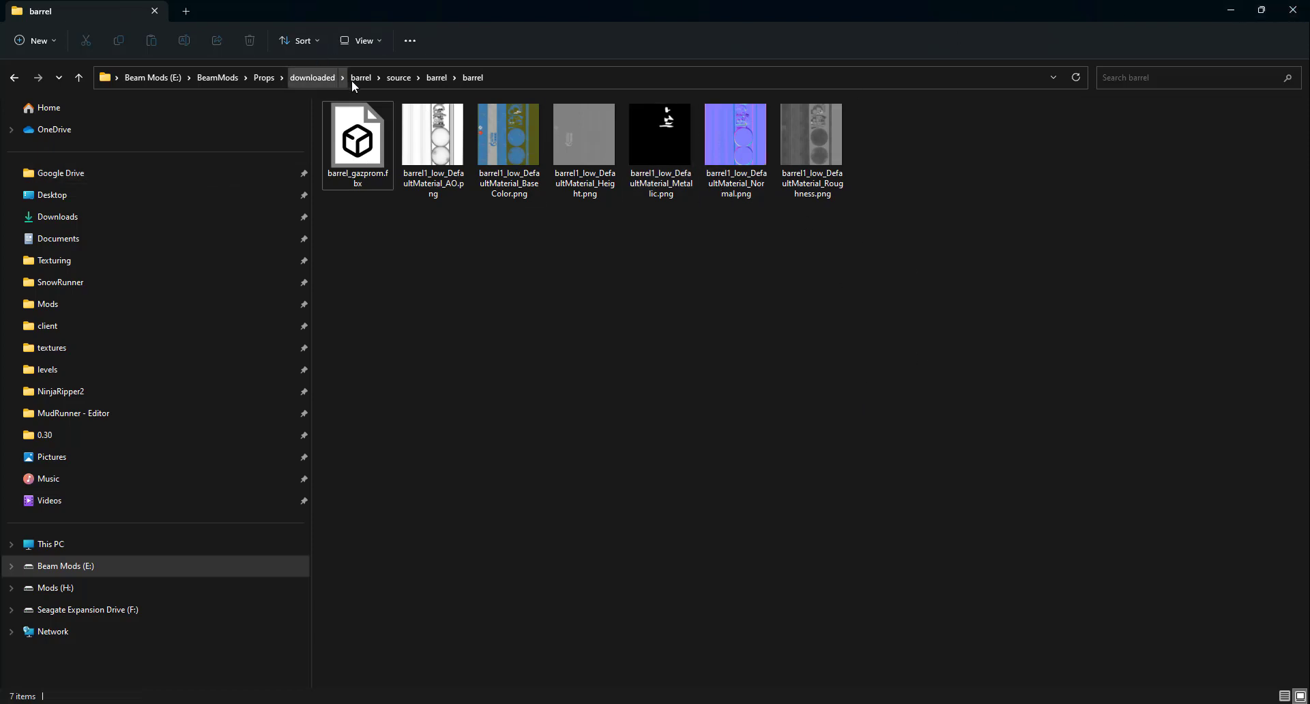
pyautogui.click(348, 162)
pyautogui.click(549, 346)
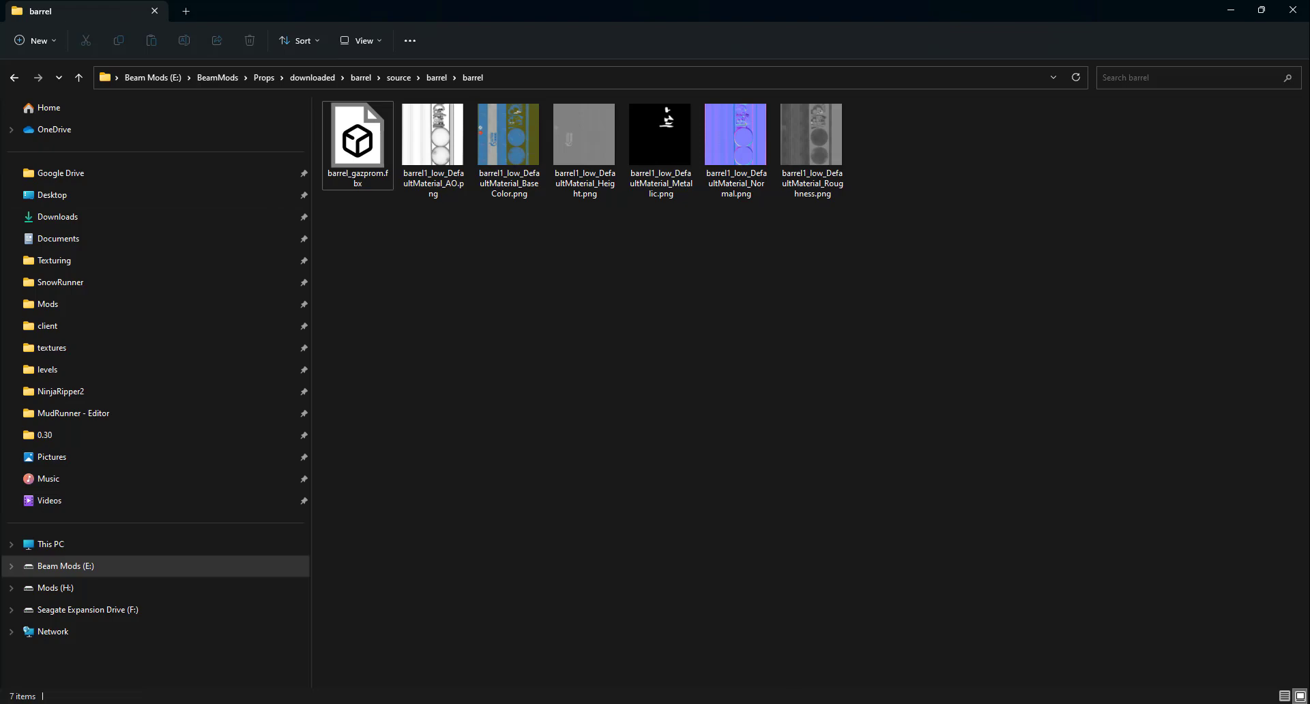
# Step: Close File Explorer, switch to Blender 3.6 and dismiss its splash screen to reach the empty scene
pyautogui.click(1296, 11)
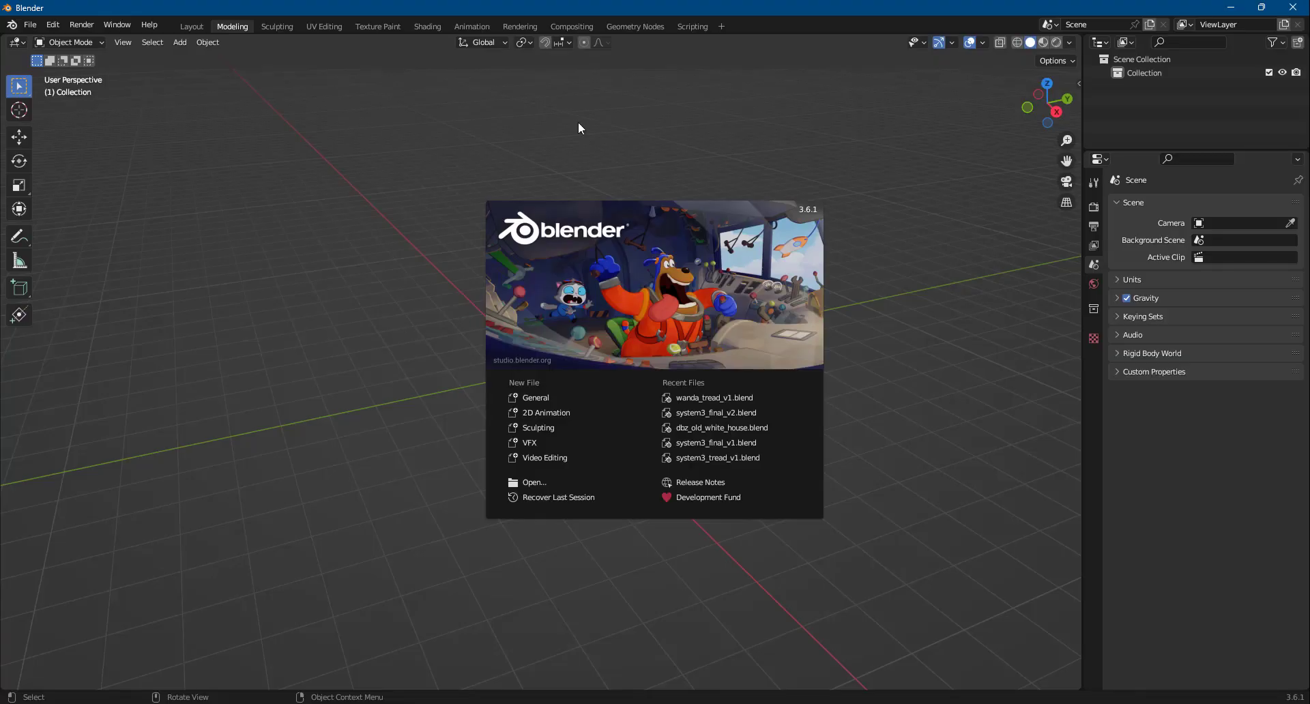
pyautogui.click(579, 125)
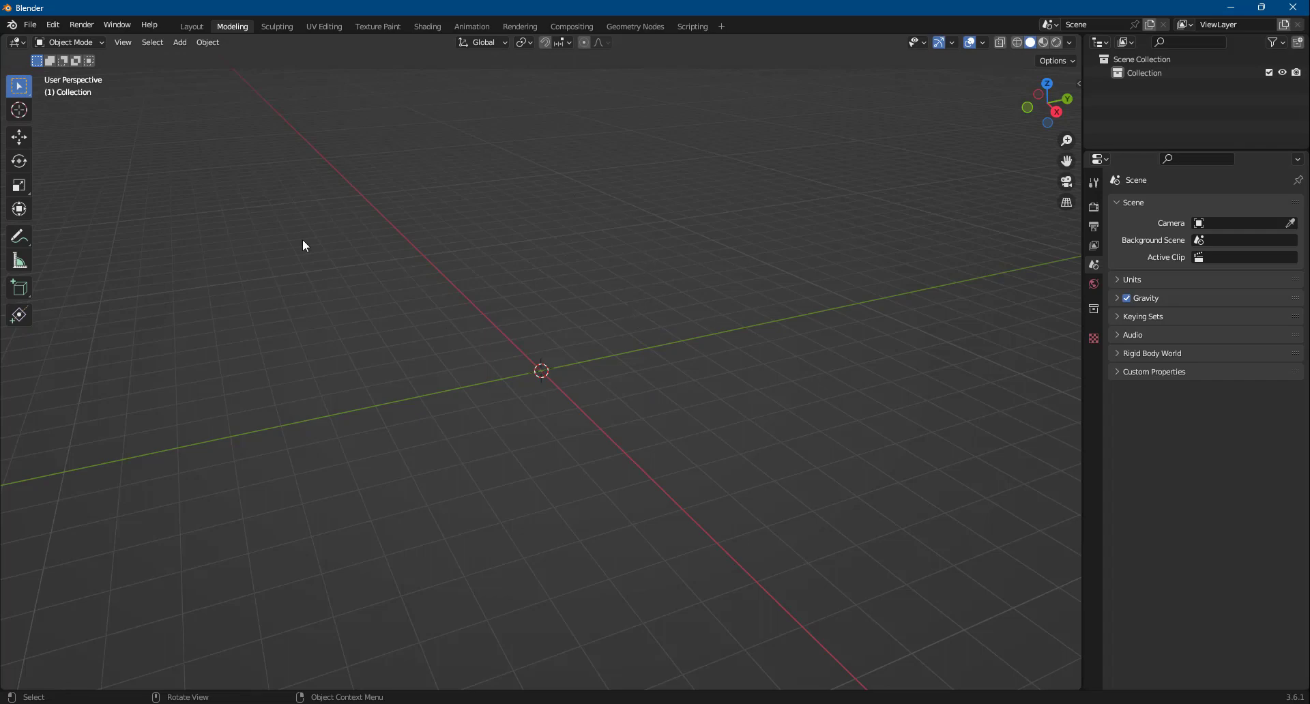
pyautogui.moveTo(665, 442); pyautogui.dragTo(386, 225)
pyautogui.moveTo(723, 489); pyautogui.dragTo(258, 94)
# Step: Save the empty scene as Blender's default startup file
pyautogui.click(31, 25)
pyautogui.moveTo(54, 275)
pyautogui.moveTo(843, 595); pyautogui.dragTo(136, 59)
pyautogui.click(30, 24)
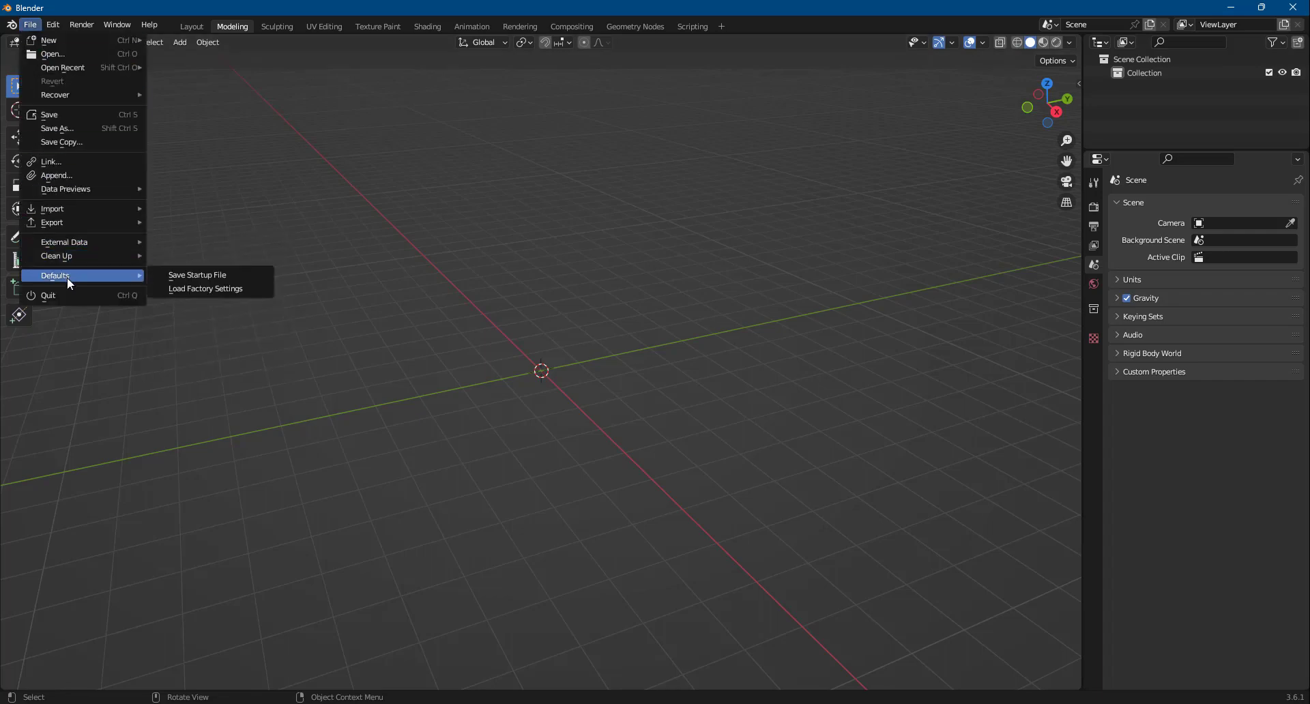
pyautogui.click(204, 275)
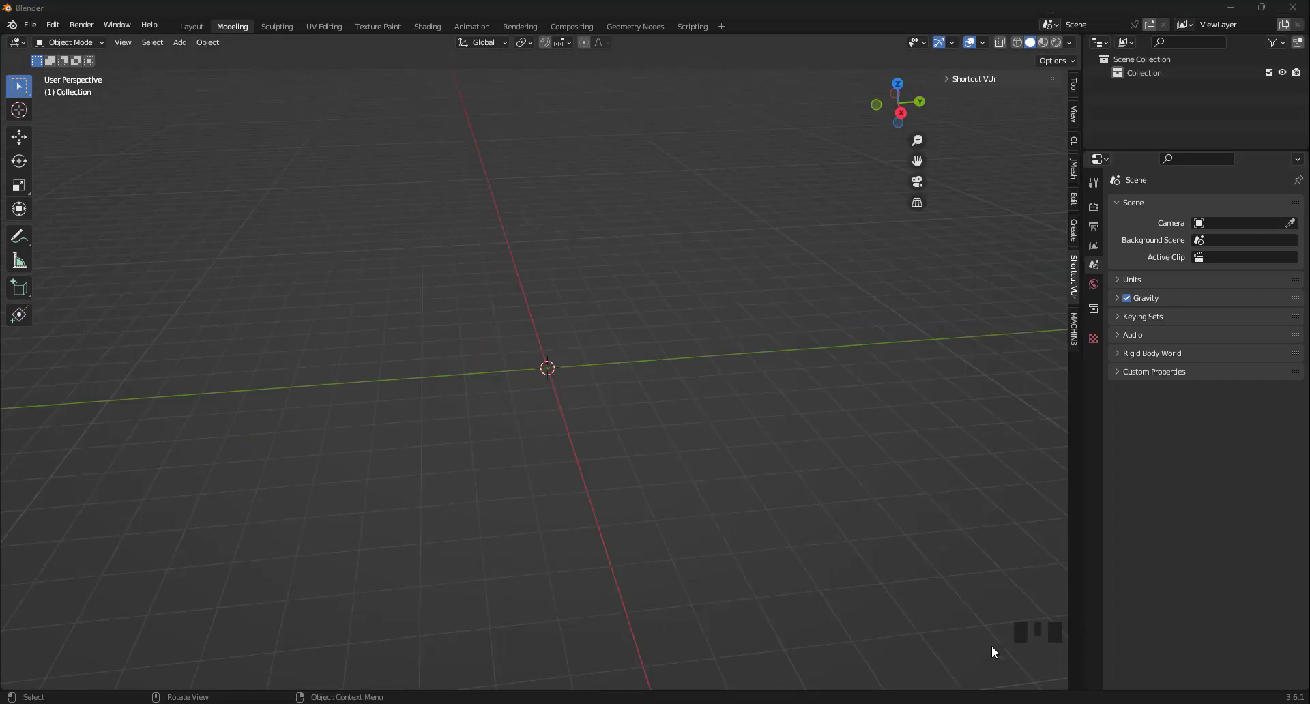
# Step: Start an FBX import into the empty scene and look through the Documents folder for model files
pyautogui.moveTo(418, 468); pyautogui.dragTo(488, 451, button='middle')
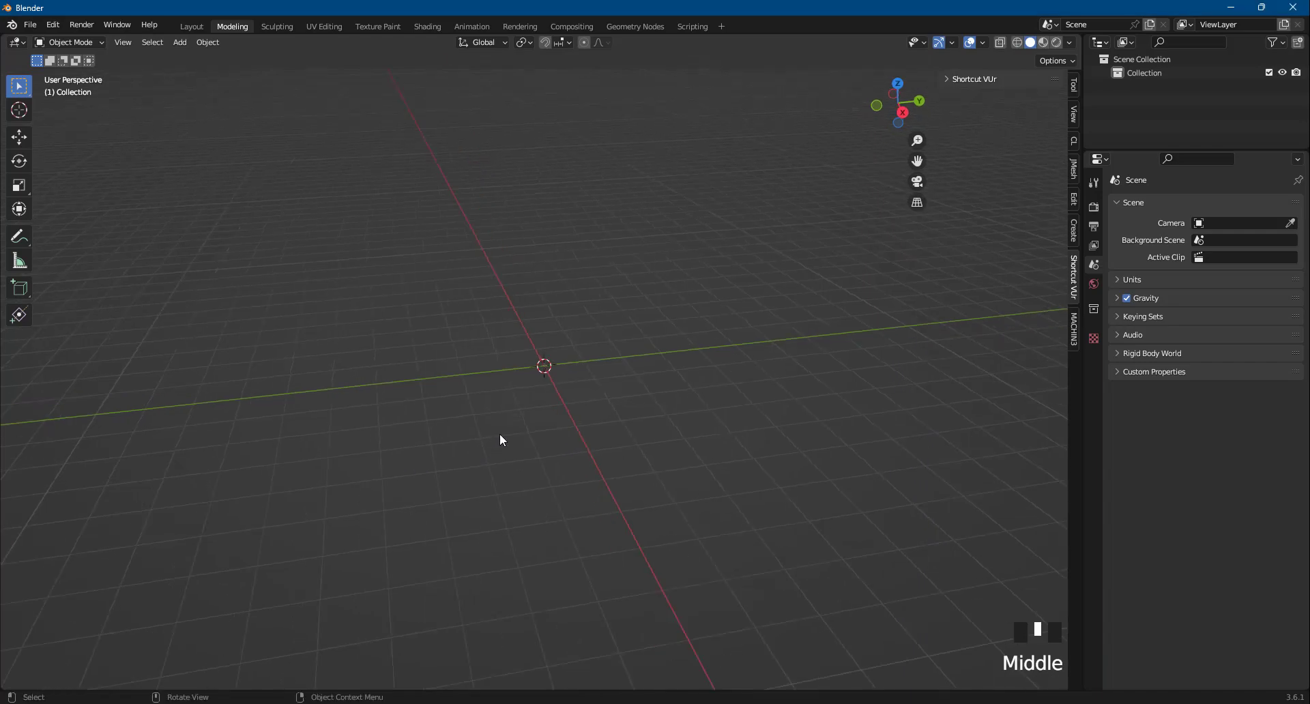
pyautogui.click(495, 420)
pyautogui.click(32, 24)
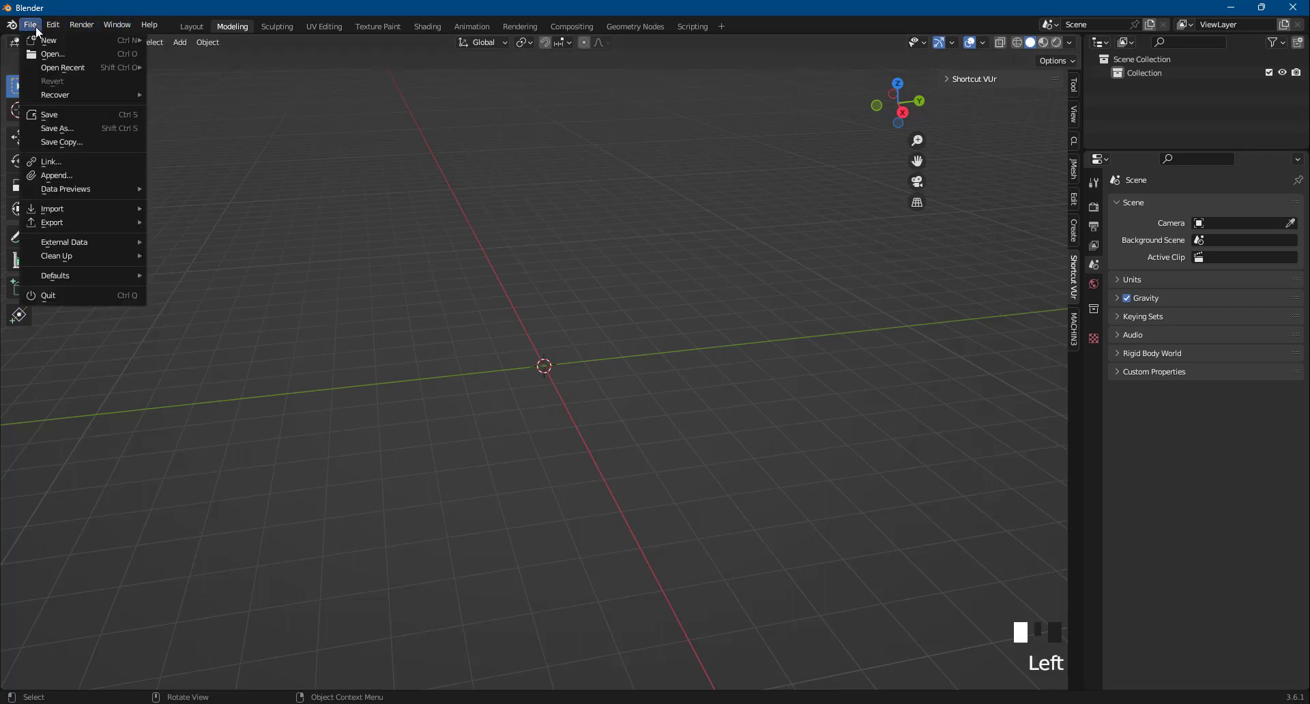
pyautogui.moveTo(76, 201)
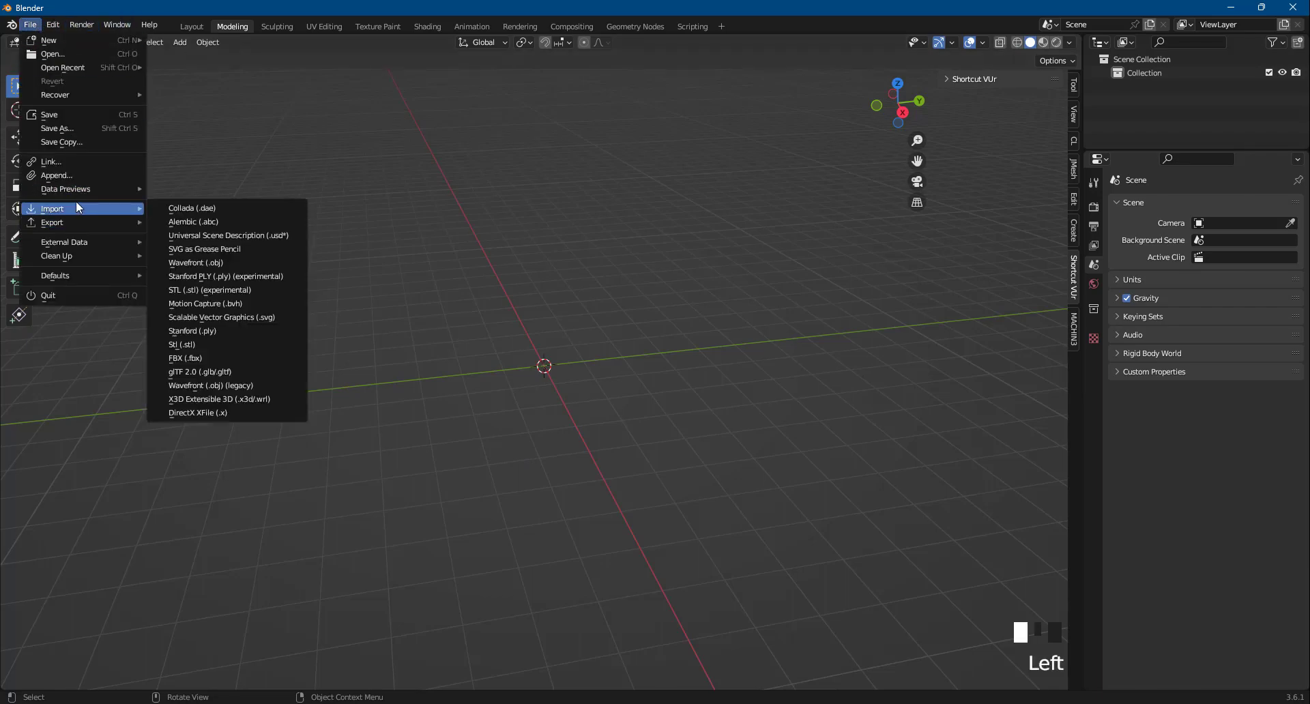
pyautogui.click(210, 356)
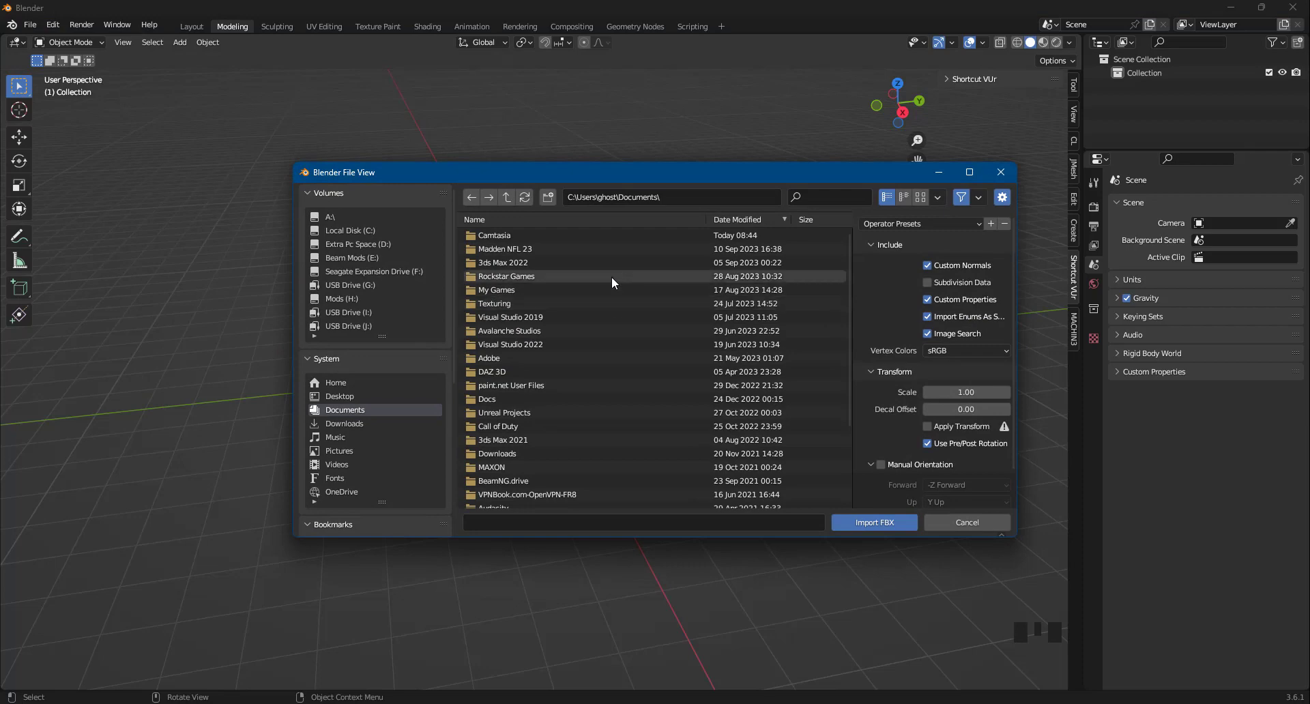
pyautogui.scroll(-5, 500, 391)
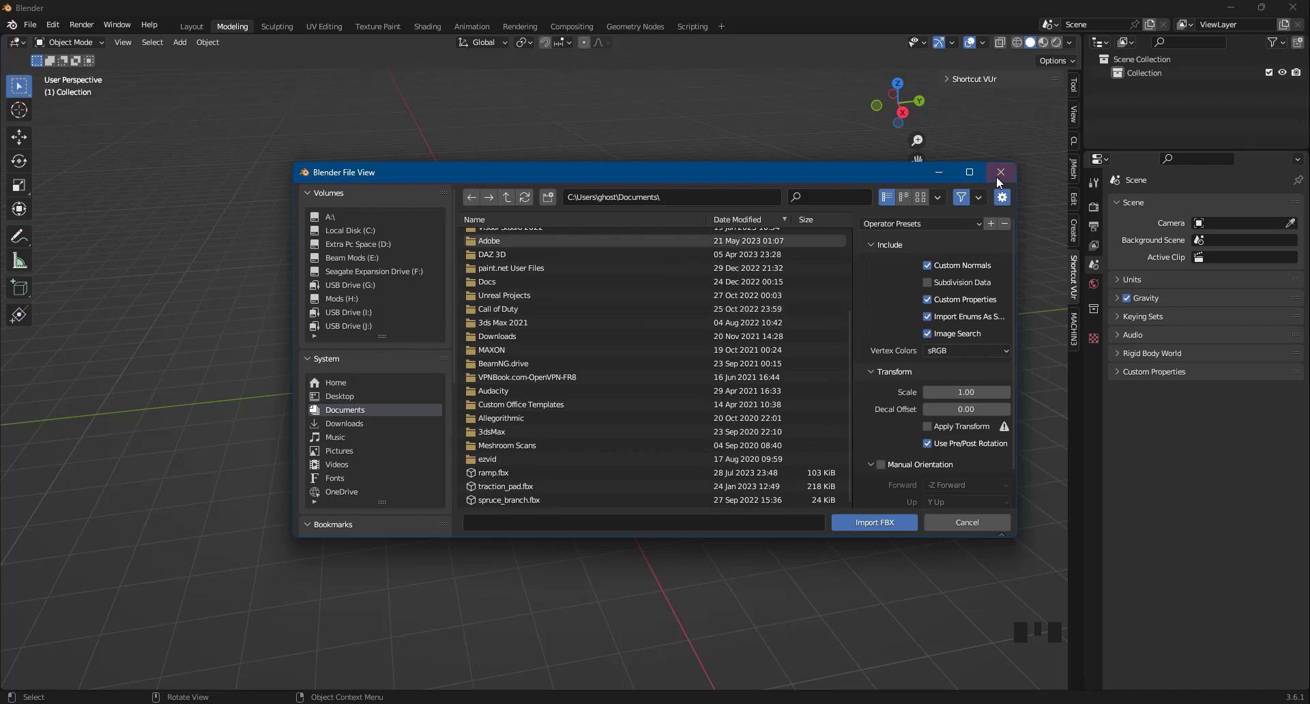
pyautogui.scroll(4, 512, 399)
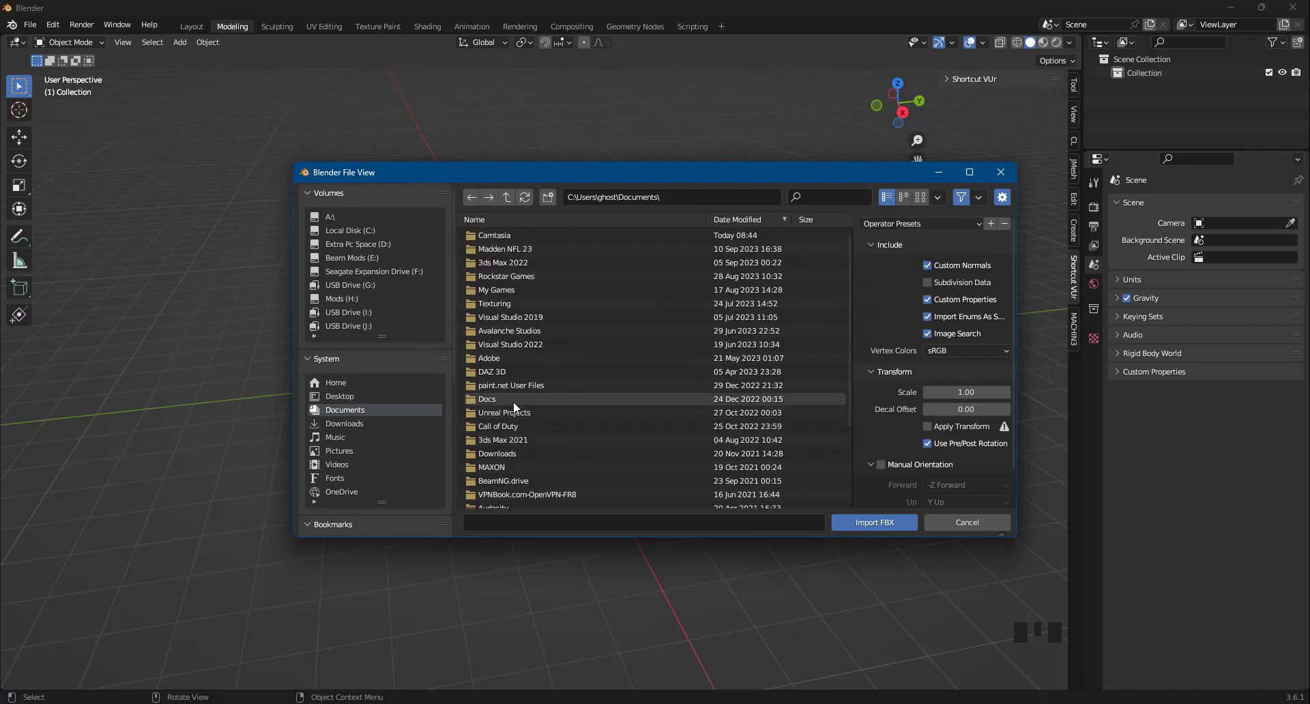
pyautogui.scroll(-4, 513, 401)
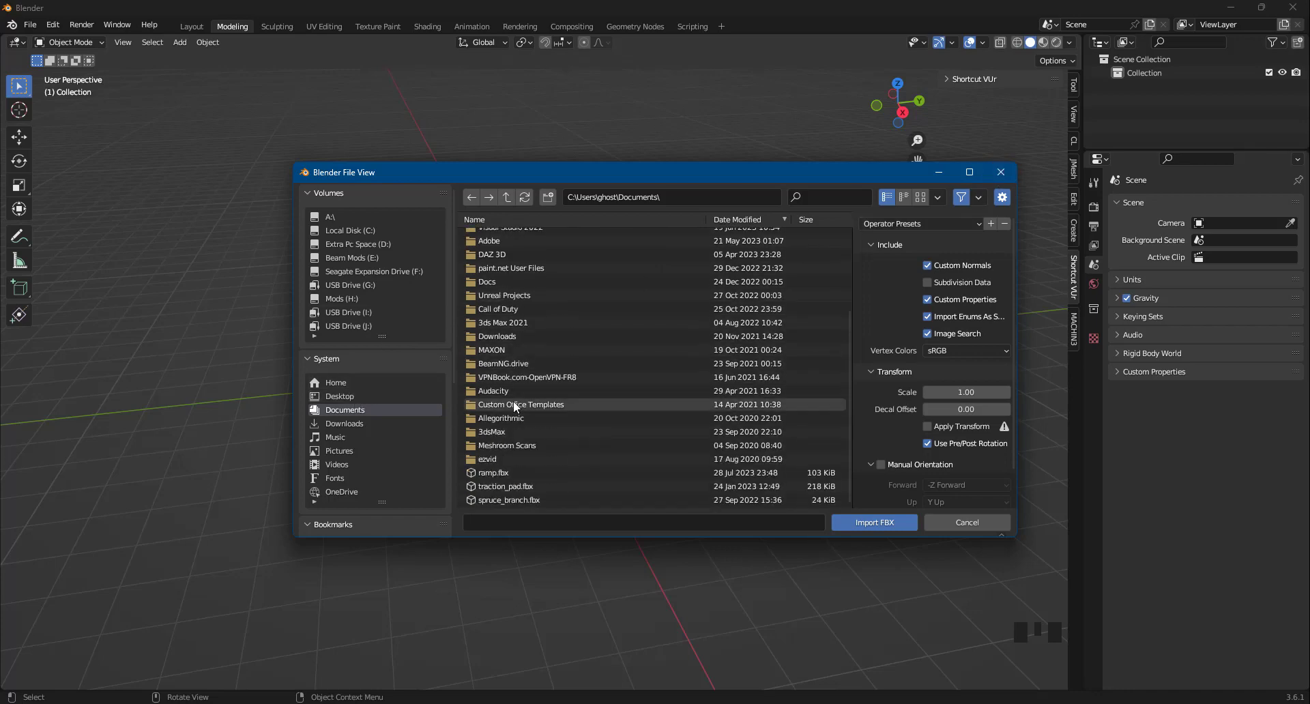
pyautogui.scroll(5, 513, 394)
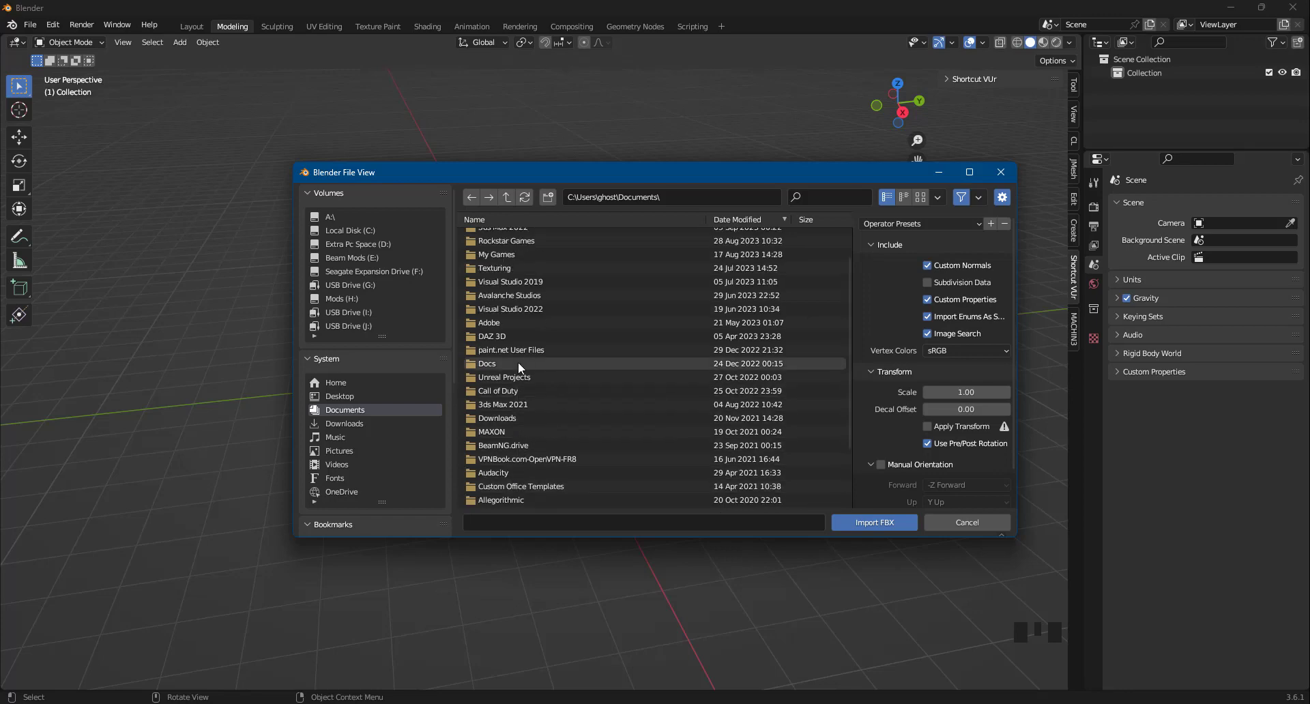
pyautogui.scroll(1, 501, 344)
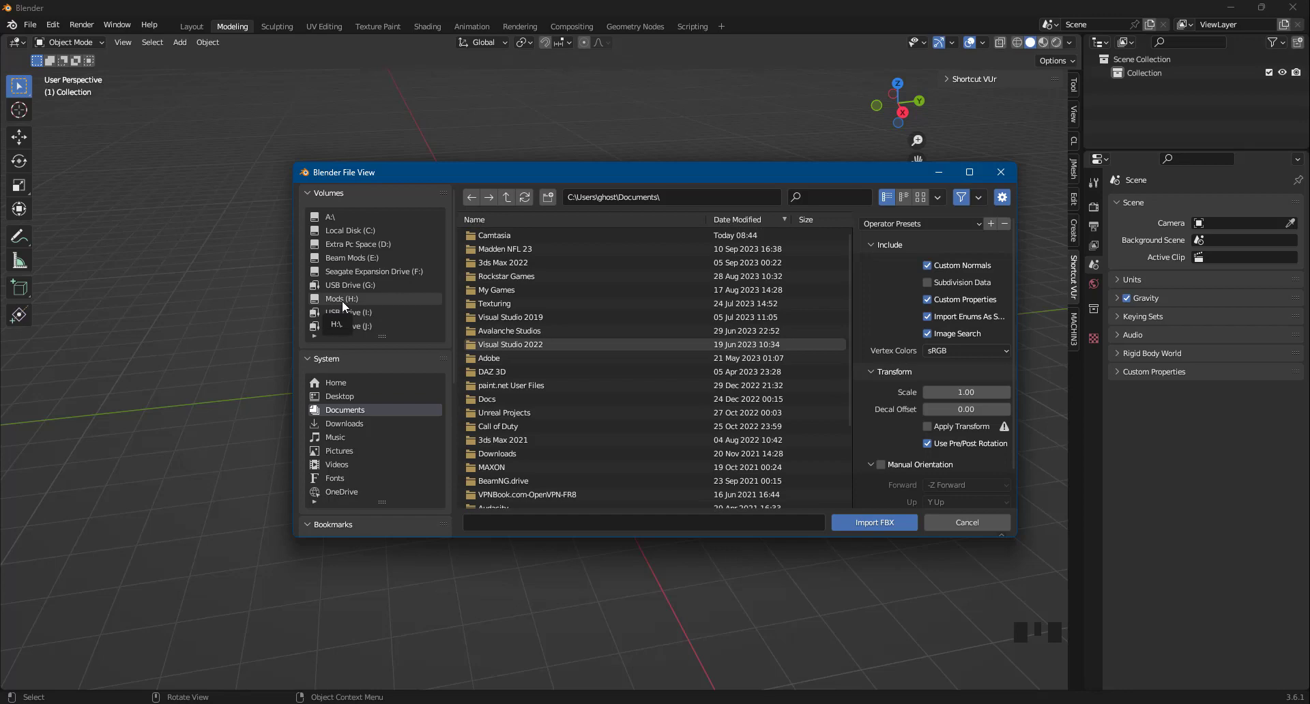
# Step: Browse to the BeamMods folder on the Beam Mods (E:) drive for the FBX import
pyautogui.click(362, 257)
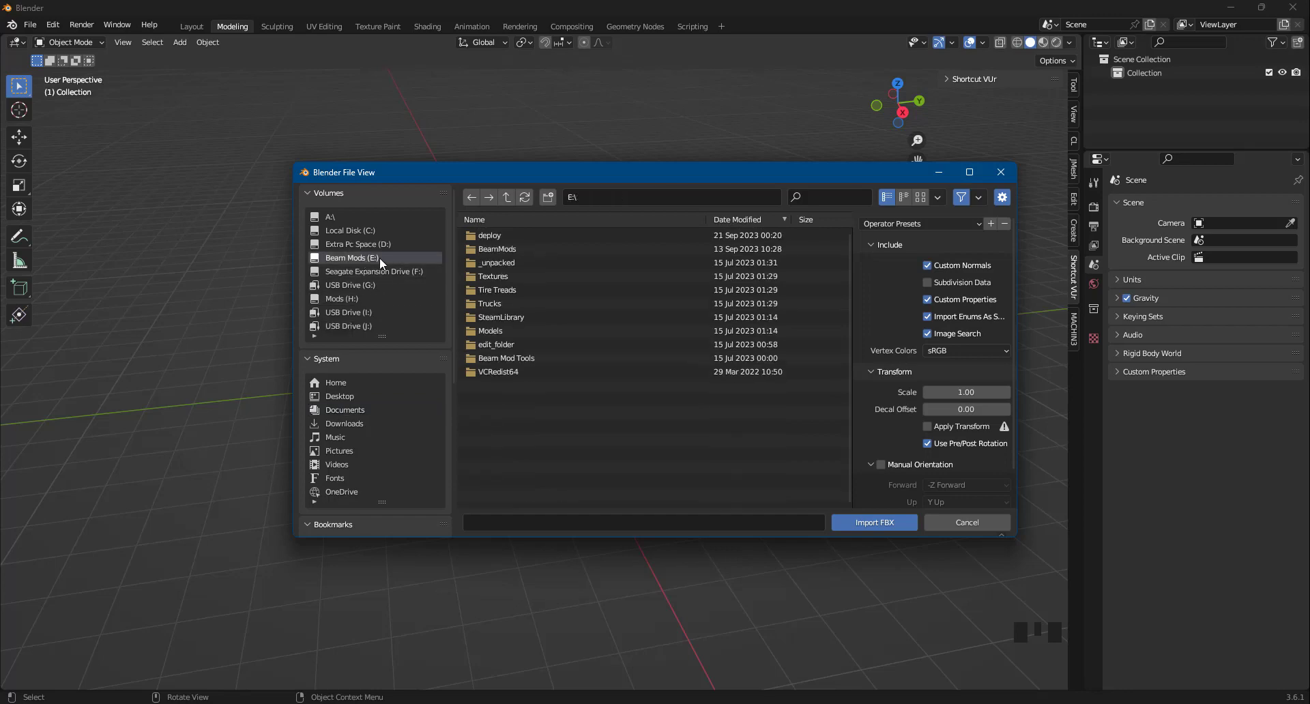
pyautogui.click(510, 250)
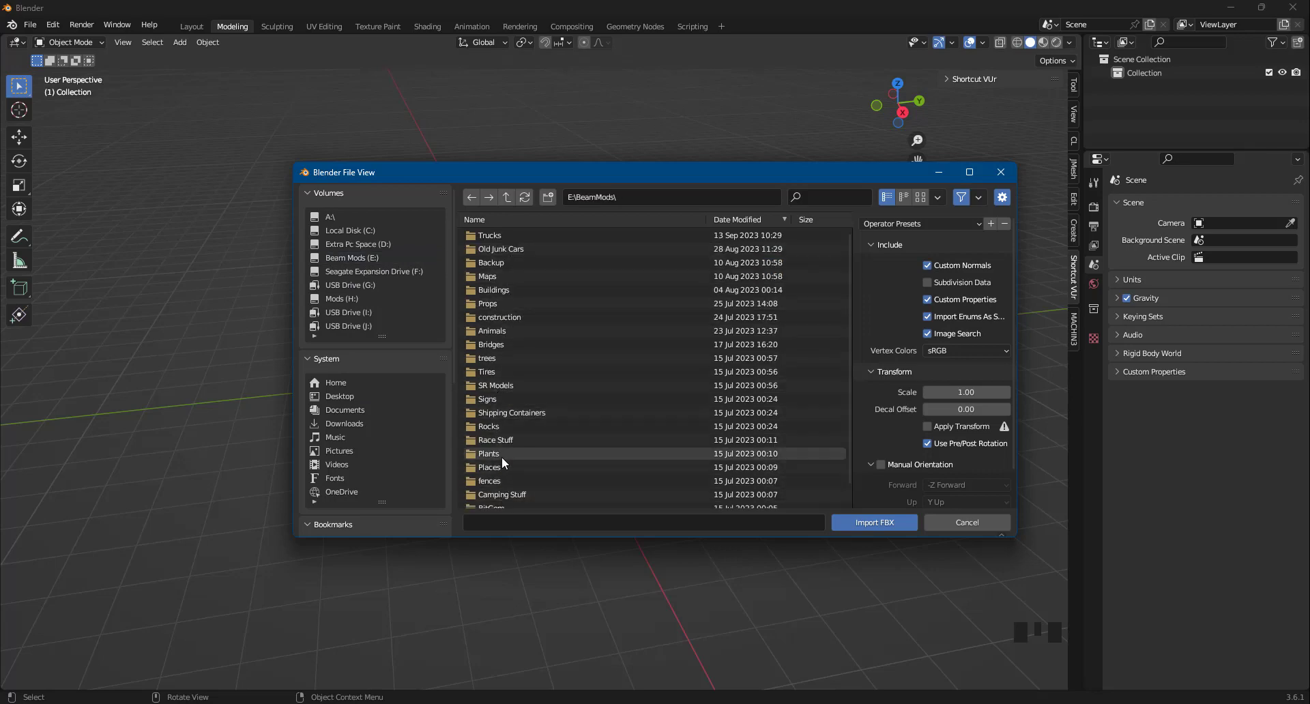
pyautogui.scroll(-2, 501, 459)
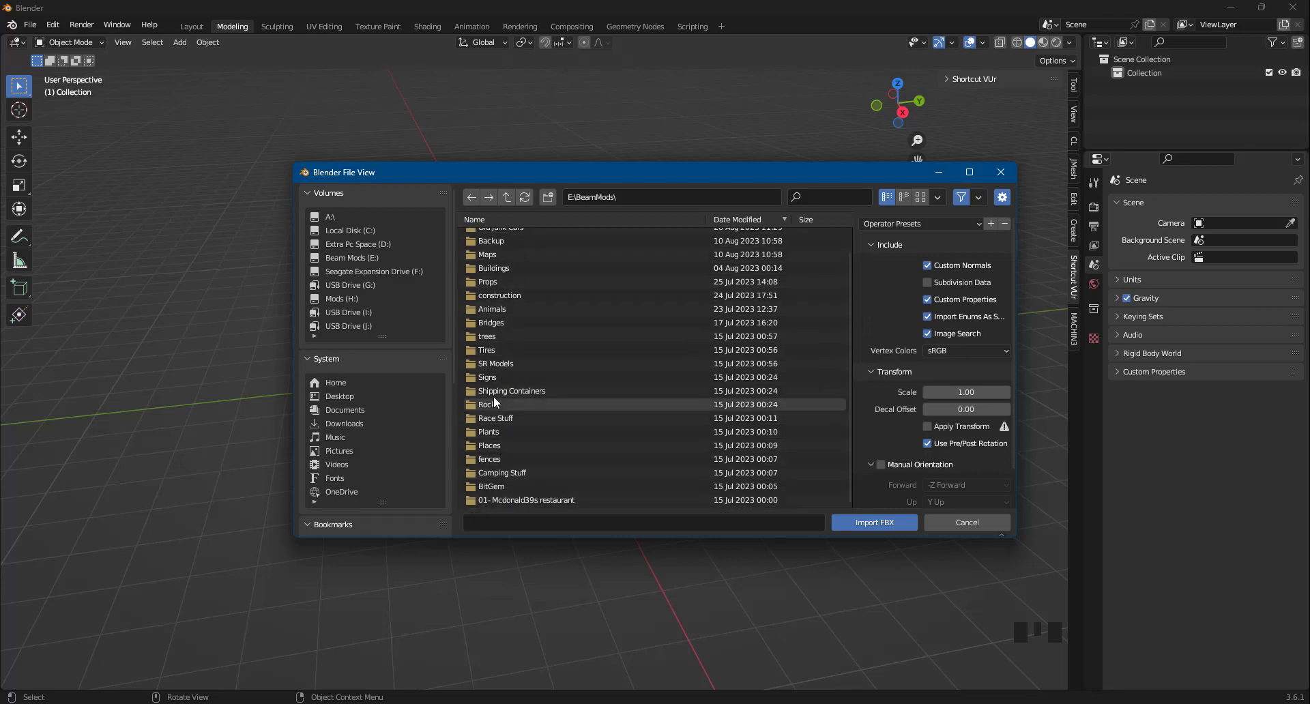
pyautogui.click(351, 258)
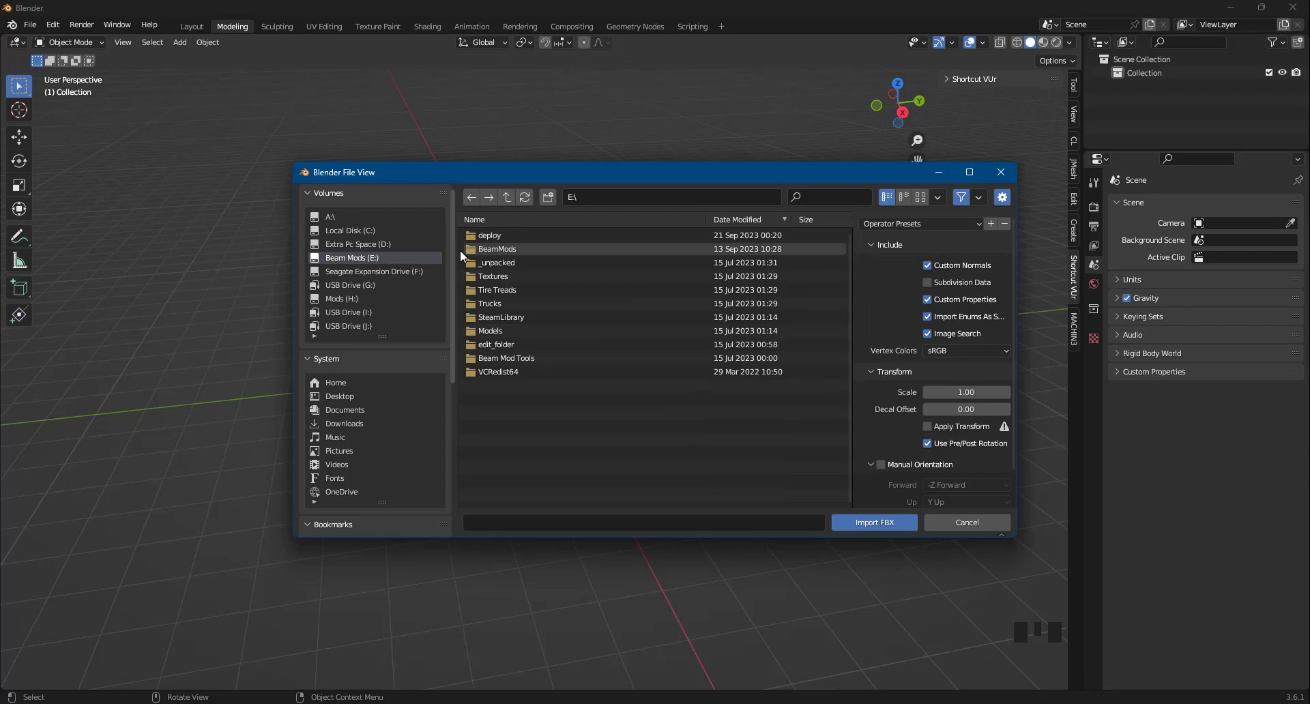
pyautogui.doubleClick(500, 249)
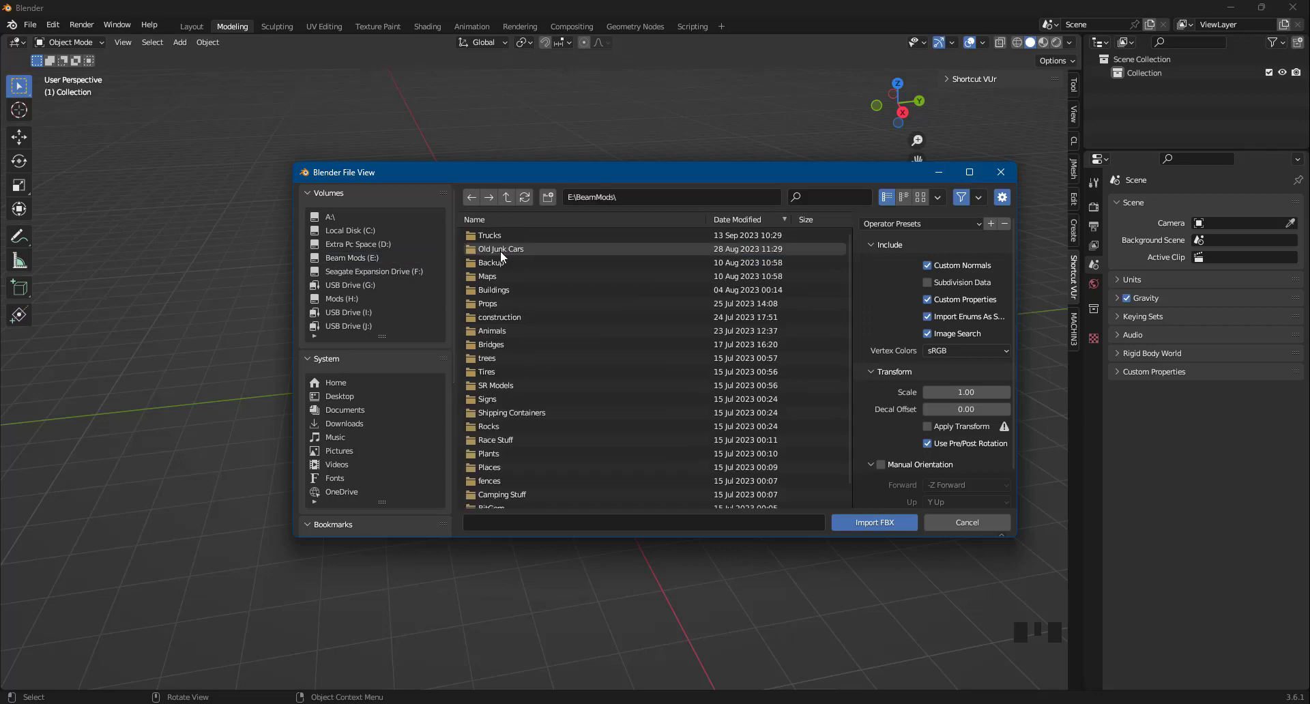
# Step: Import the barrel FBX model from the innermost barrel folder under Props\downloaded\barrel\source
pyautogui.doubleClick(497, 303)
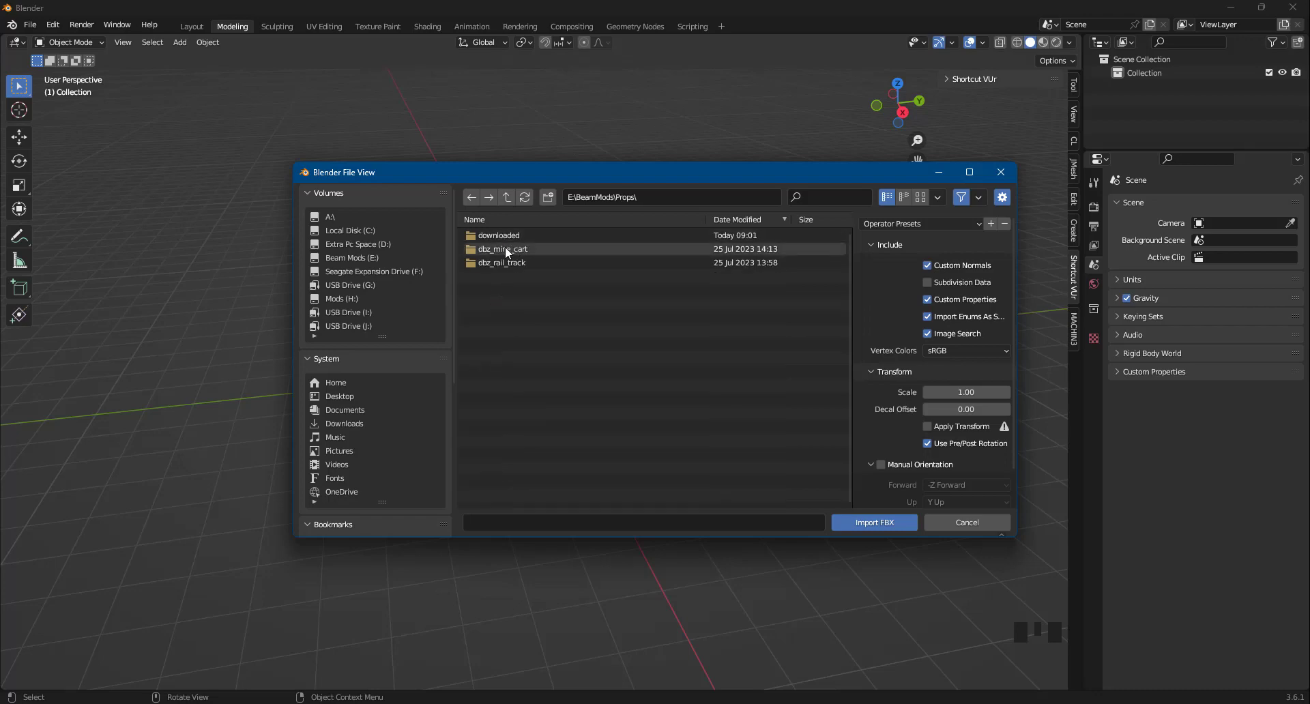
pyautogui.doubleClick(506, 235)
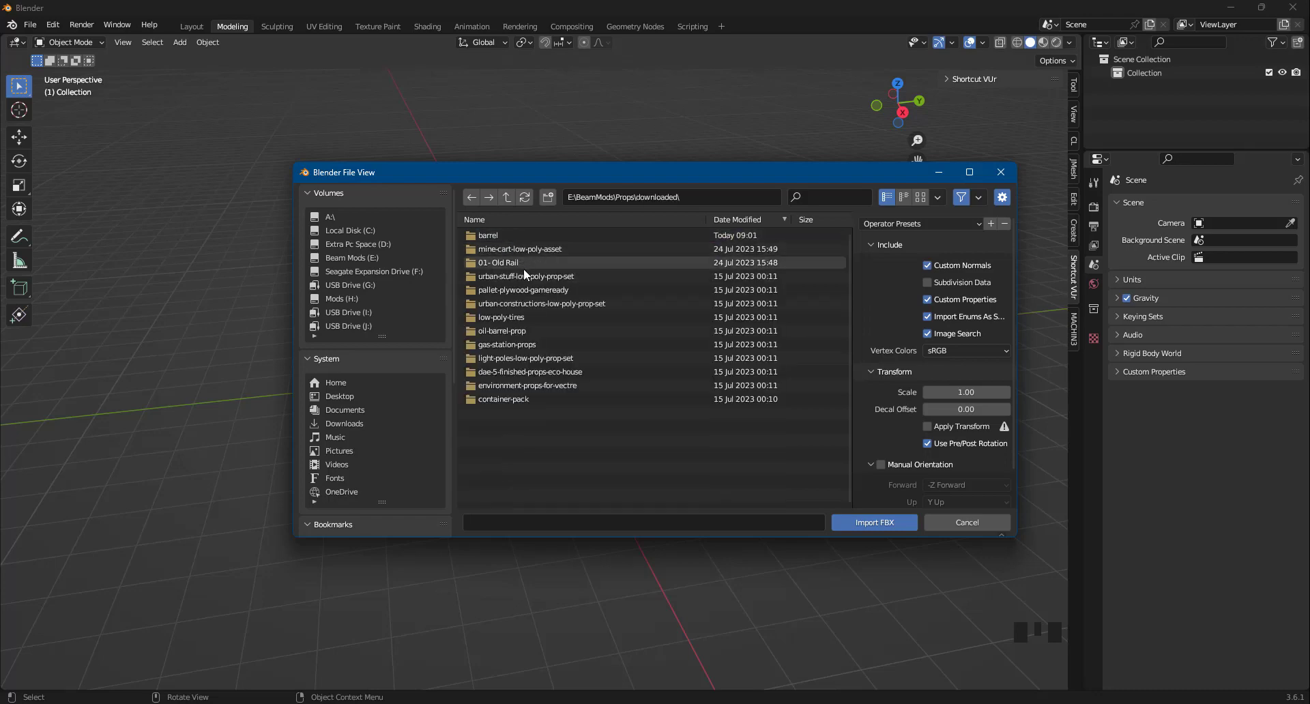
pyautogui.doubleClick(496, 236)
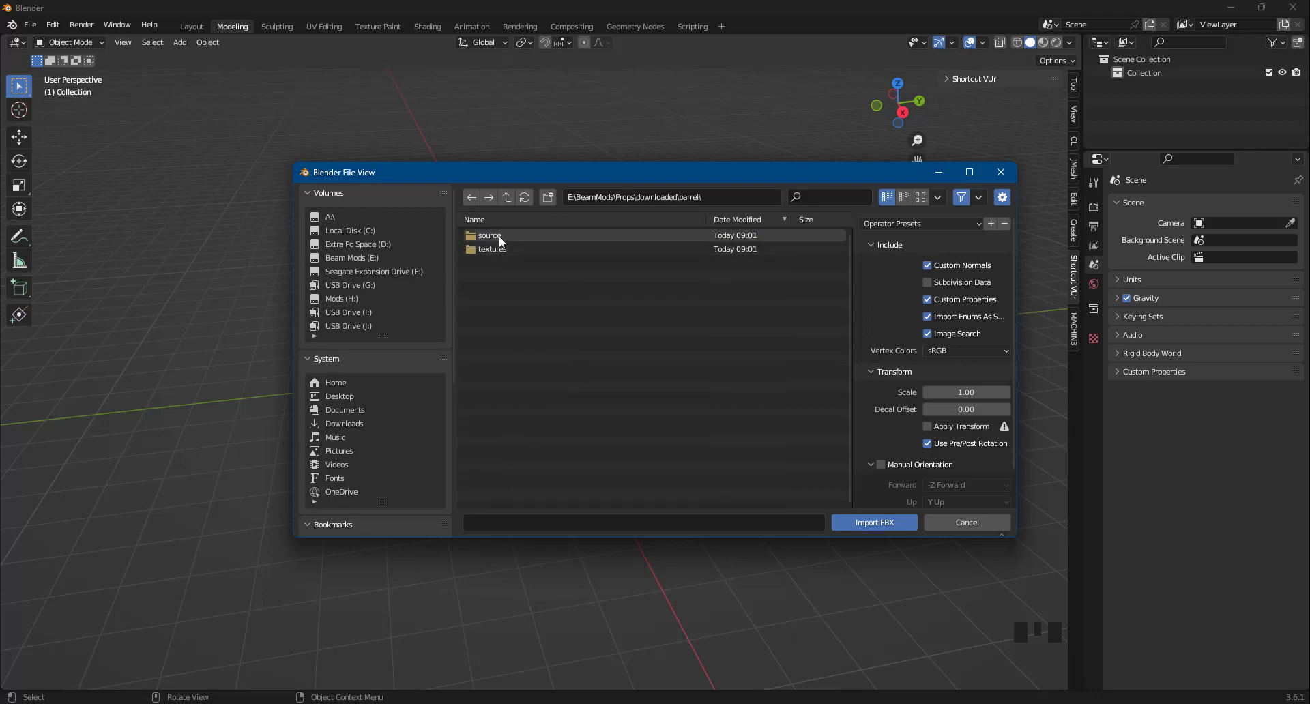
pyautogui.doubleClick(500, 235)
pyautogui.doubleClick(500, 235)
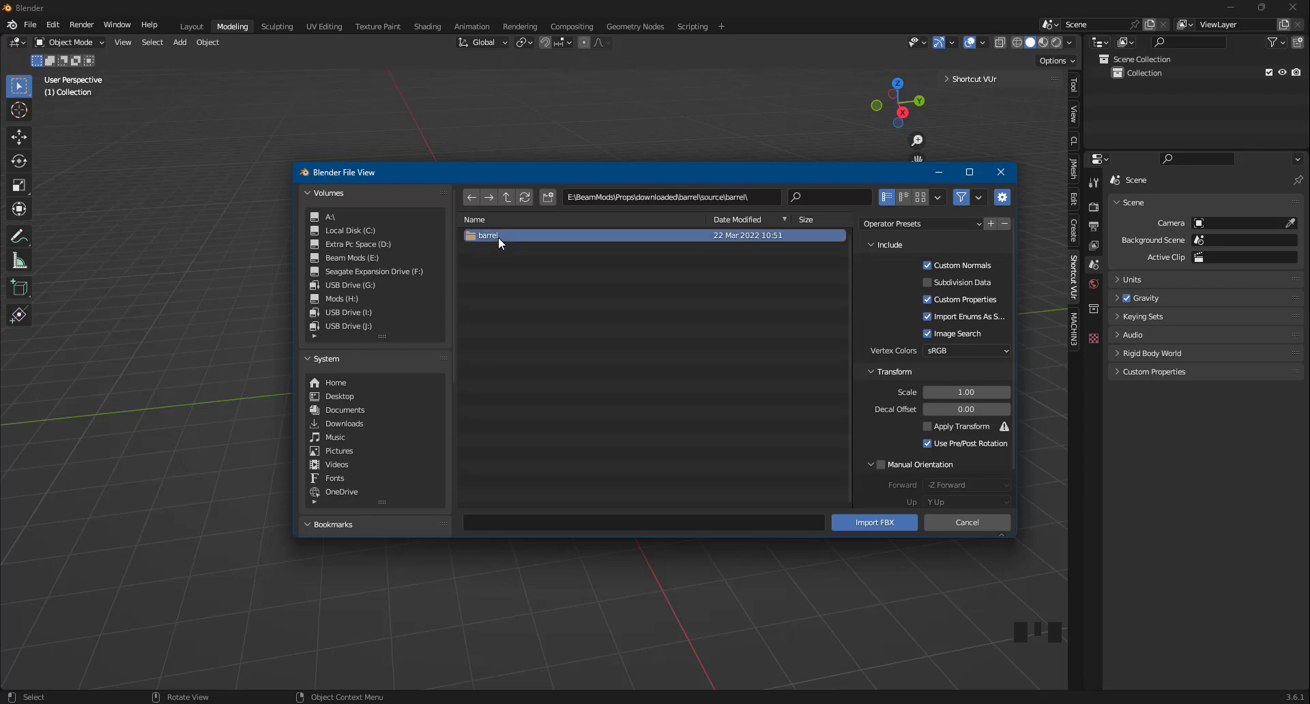
pyautogui.doubleClick(498, 235)
pyautogui.doubleClick(530, 236)
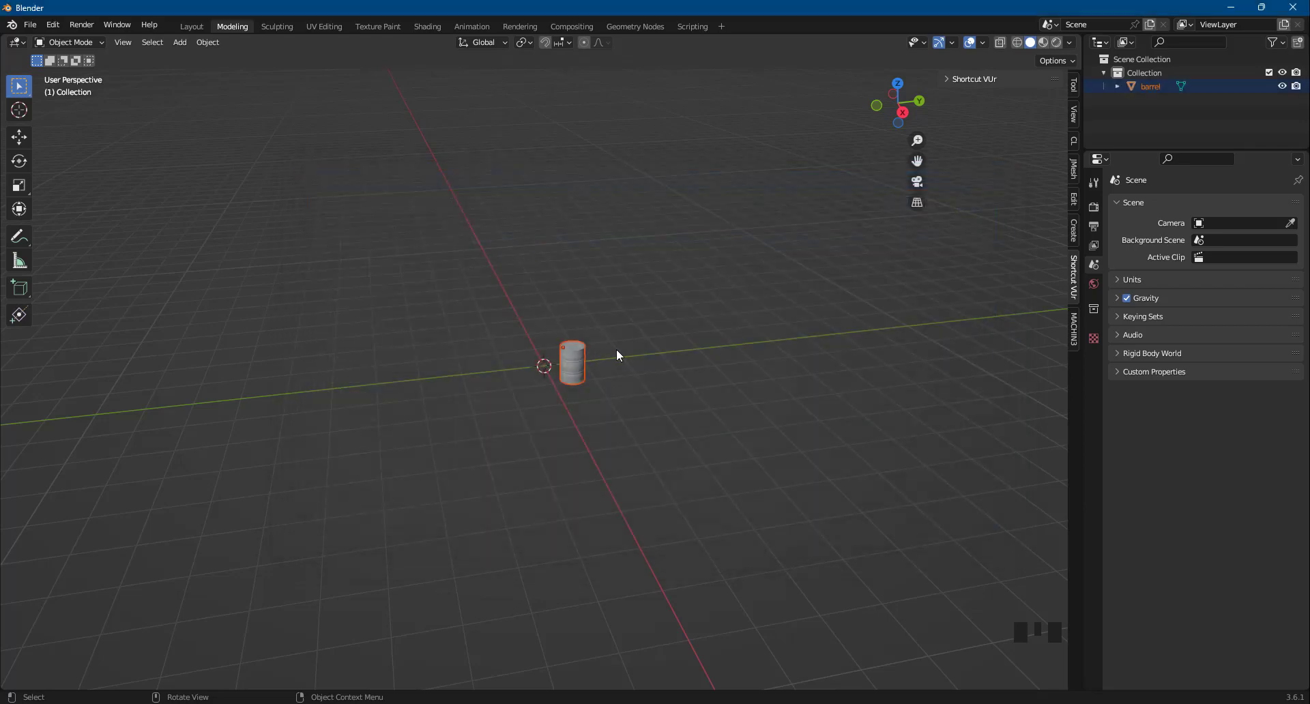
# Step: Select the imported barrel in the viewport and inspect it at close range
pyautogui.moveTo(607, 414); pyautogui.dragTo(583, 356, button='middle')
pyautogui.scroll(11, 582, 356)
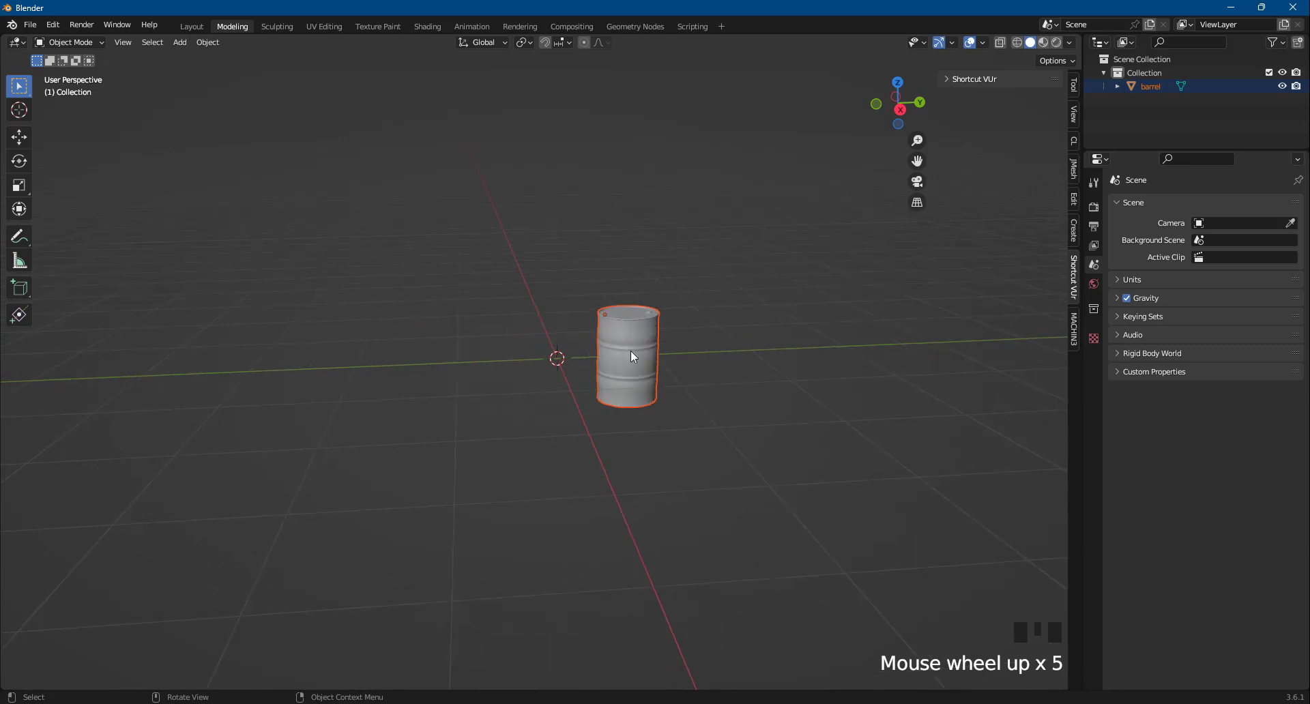
pyautogui.moveTo(730, 333); pyautogui.dragTo(703, 313, button='middle')
pyautogui.click(764, 346)
pyautogui.scroll(-6, 765, 394)
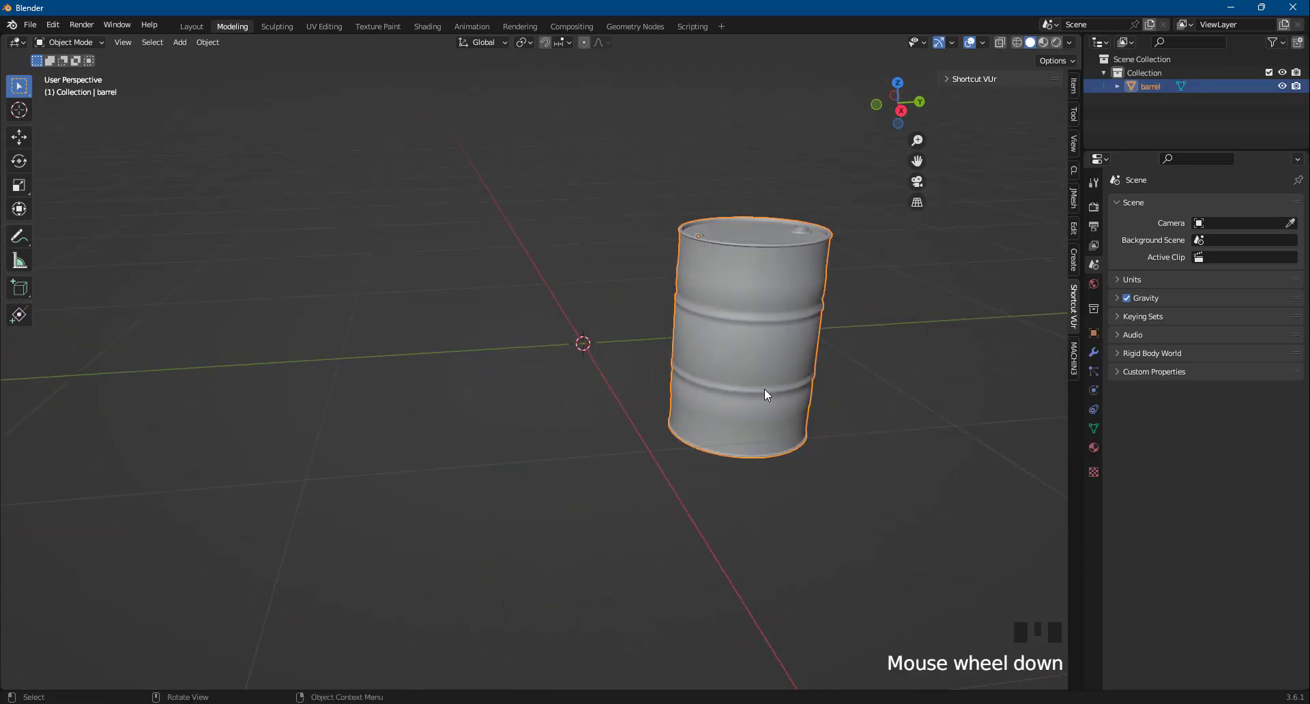
# Step: Examine the barrel's placement relative to the world origin and its own origin point, in right orthographic and perspective views
pyautogui.click(901, 111)
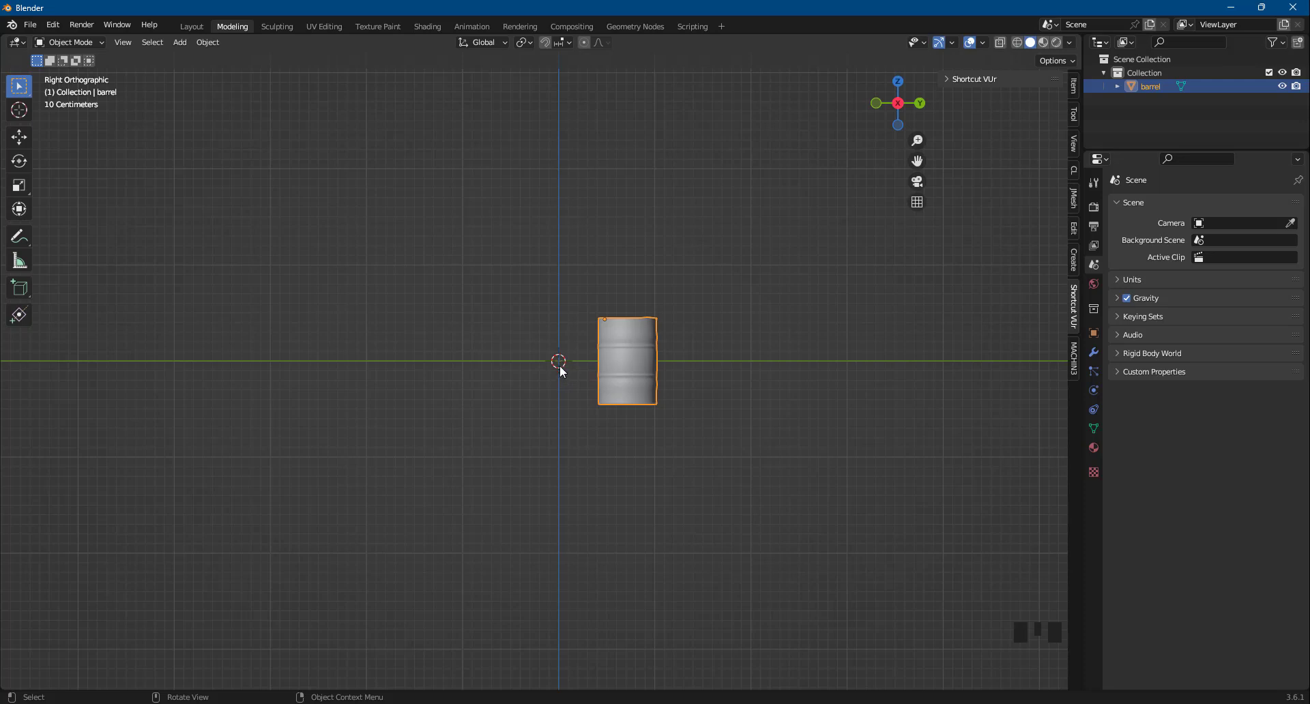
pyautogui.moveTo(560, 366); pyautogui.dragTo(589, 407, button='middle')
pyautogui.scroll(3, 604, 354)
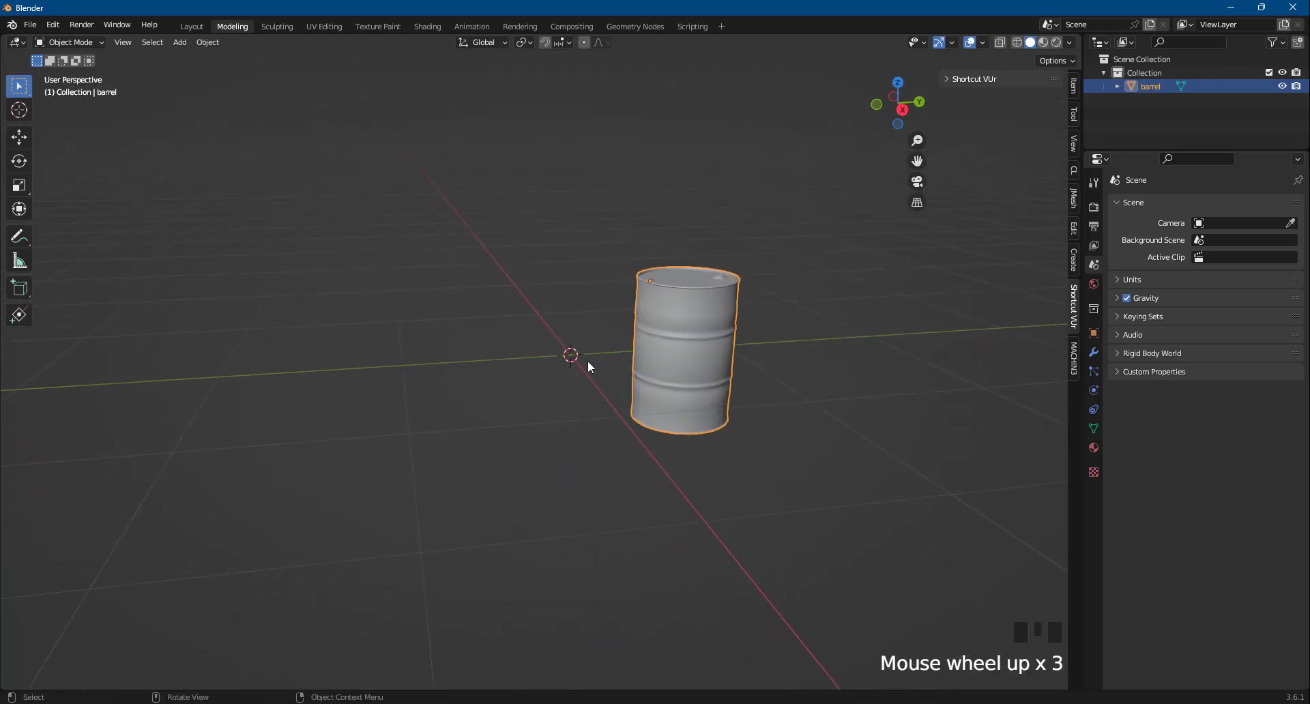
pyautogui.scroll(2, 588, 361)
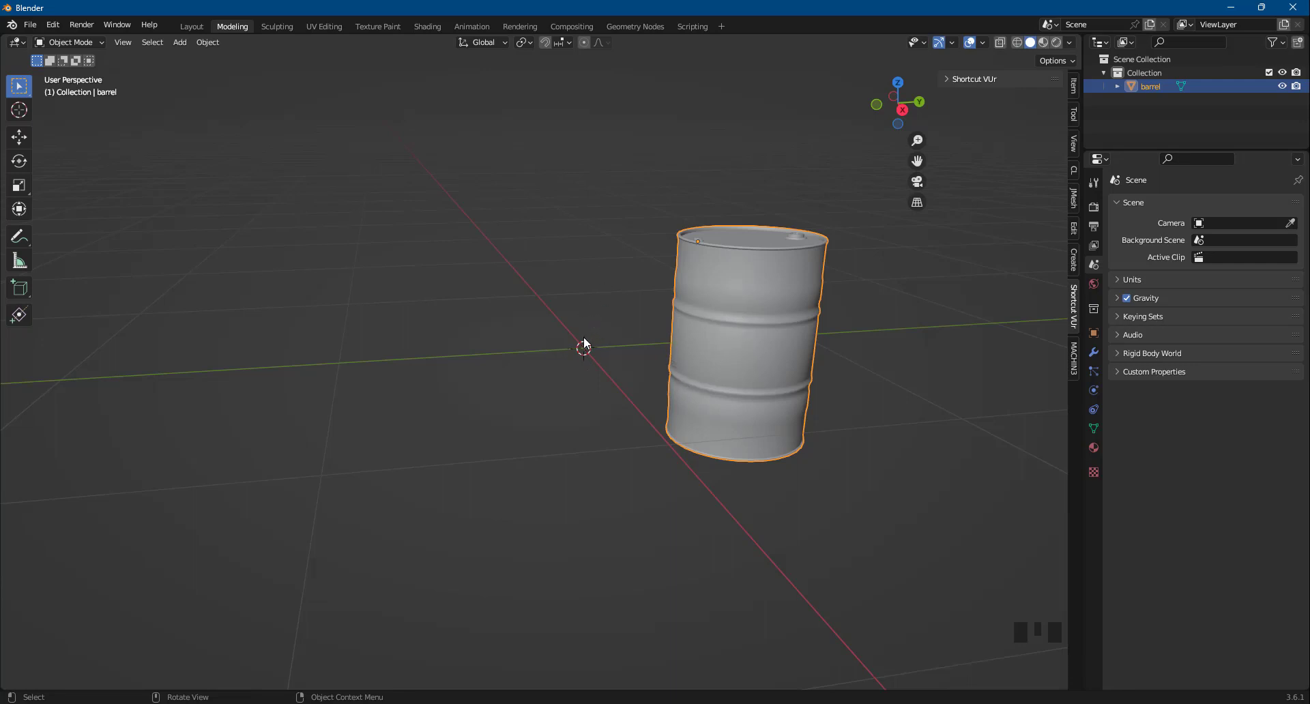
pyautogui.click(727, 290)
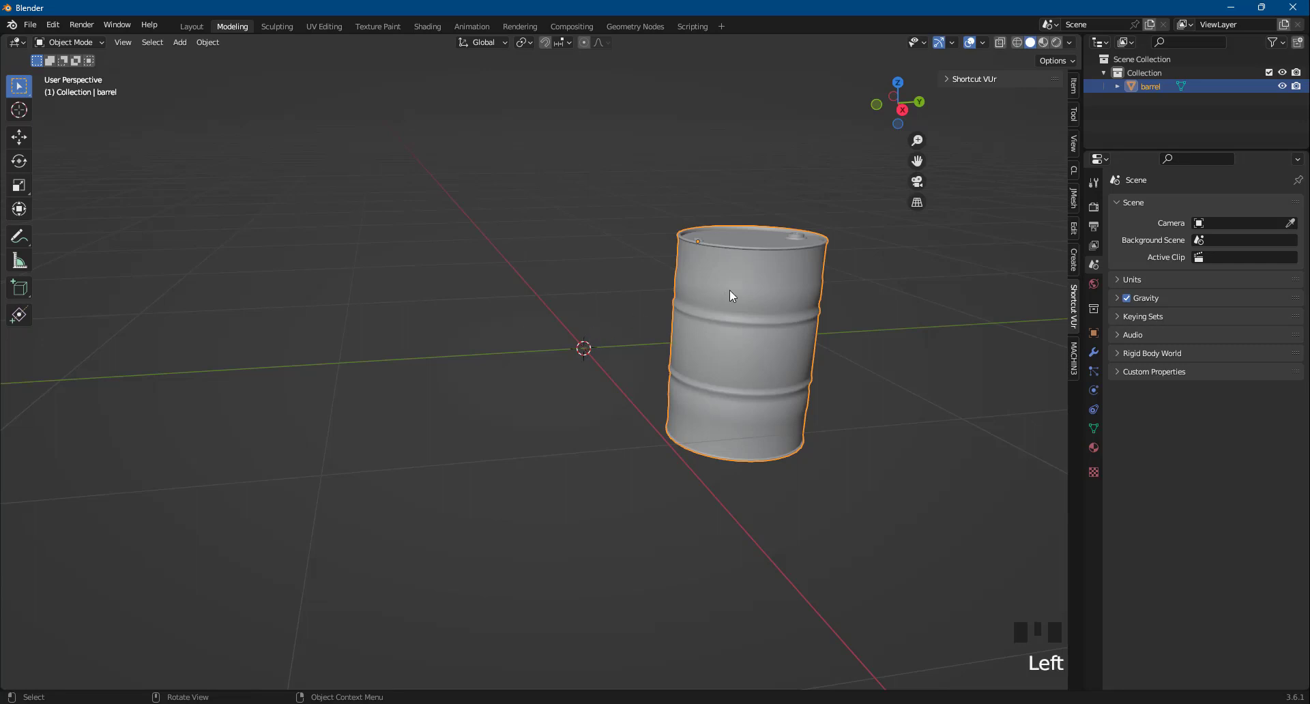
pyautogui.click(902, 109)
pyautogui.click(727, 343)
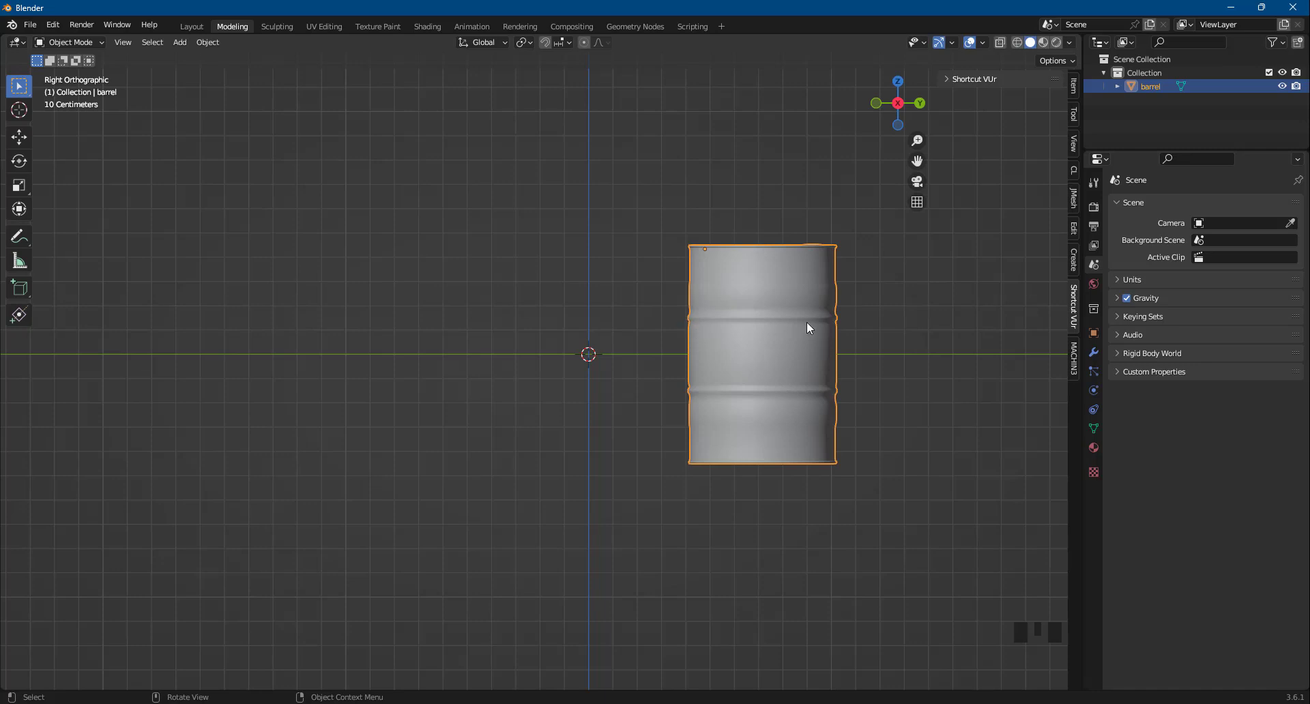
pyautogui.click(773, 323)
pyautogui.moveTo(740, 347); pyautogui.dragTo(769, 473, button='middle')
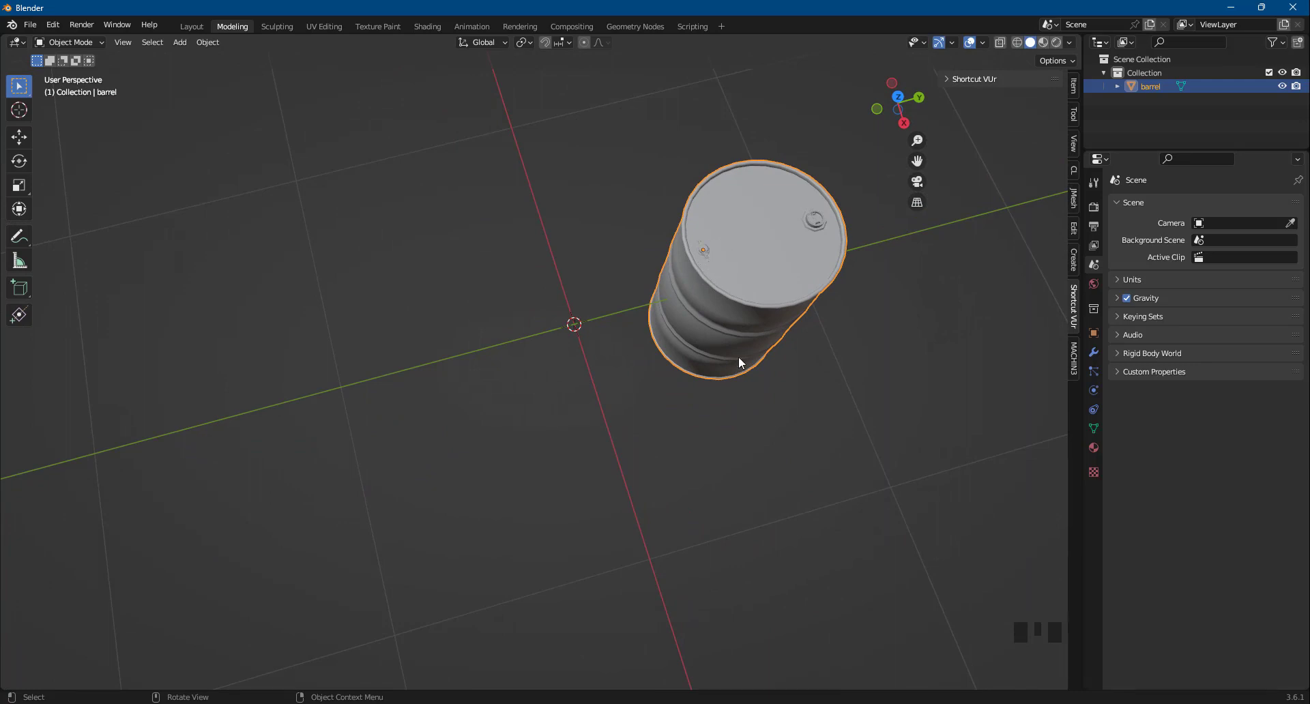
pyautogui.moveTo(740, 359); pyautogui.dragTo(747, 284, button='middle')
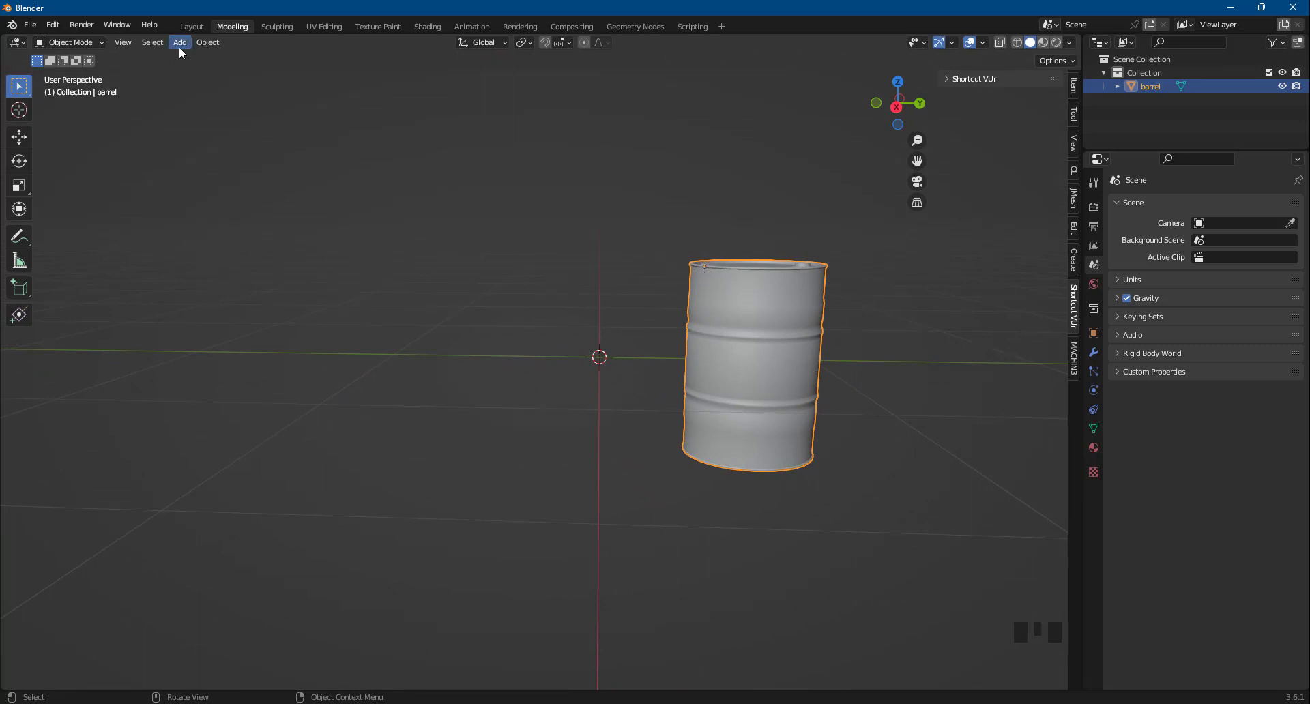
# Step: Set the barrel's origin to its Center of Mass (Surface)
pyautogui.click(215, 42)
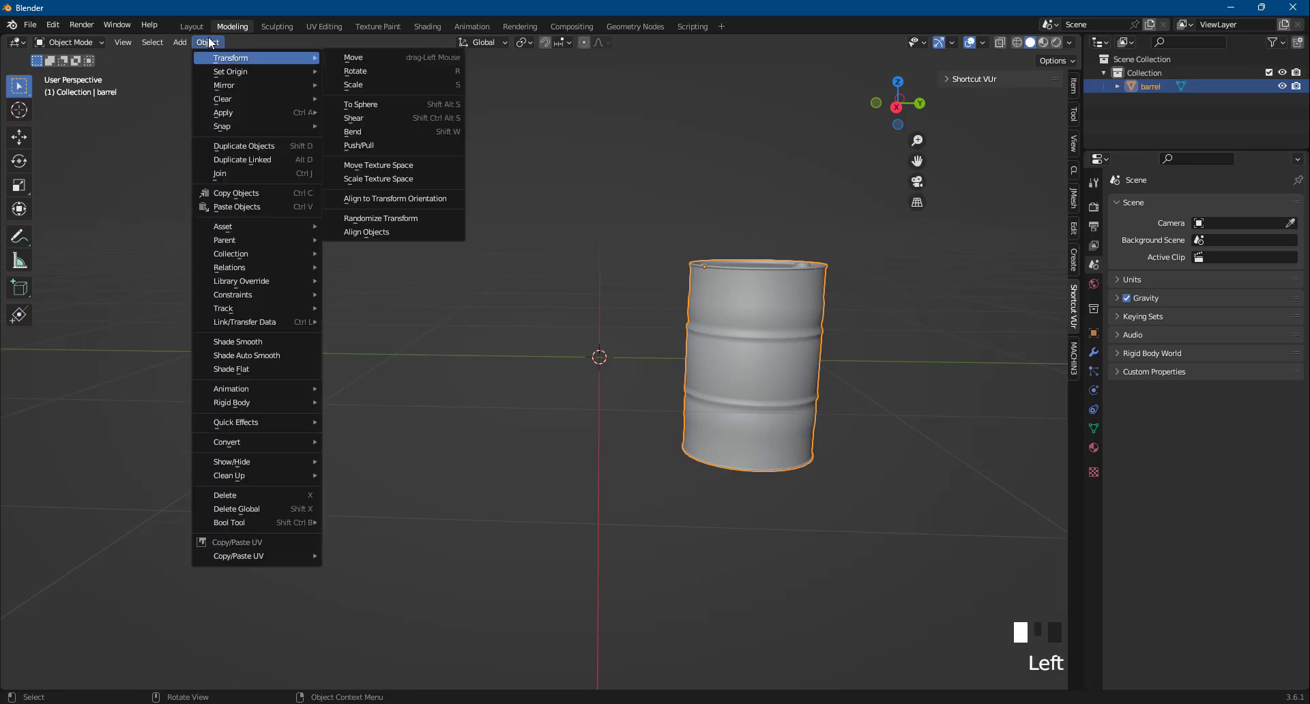
pyautogui.click(205, 45)
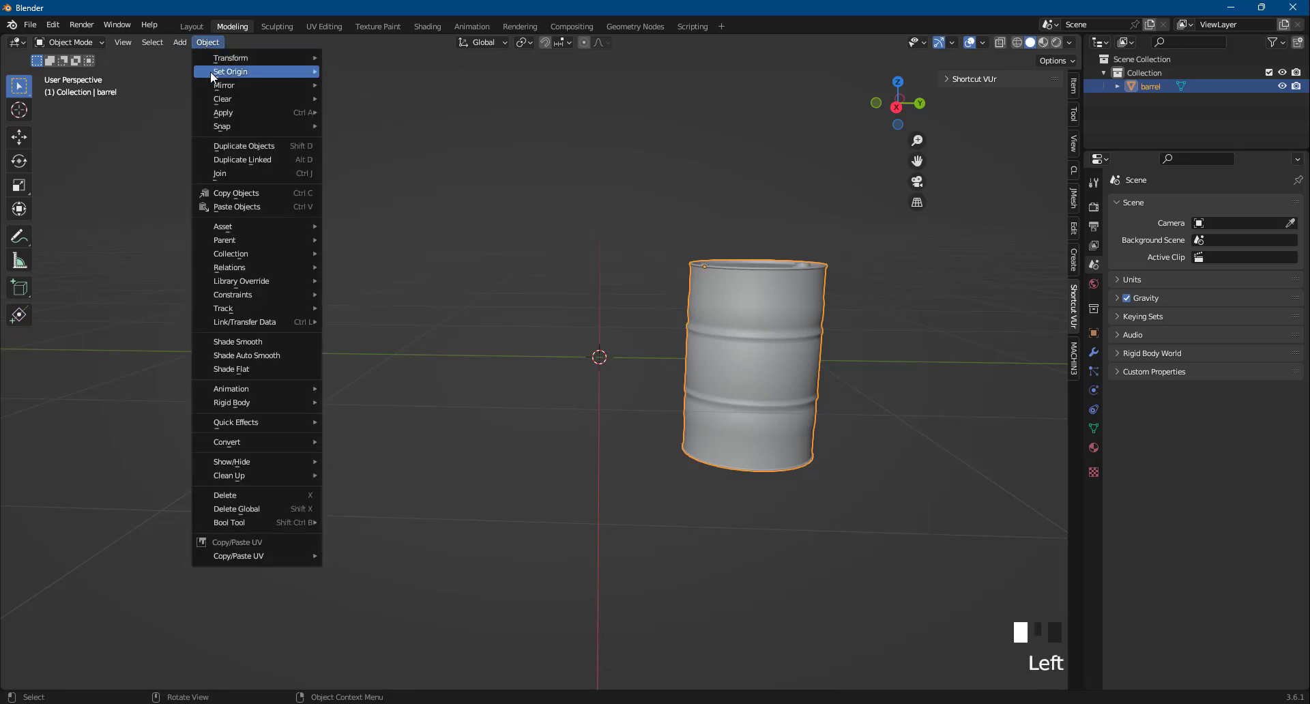
pyautogui.moveTo(217, 72)
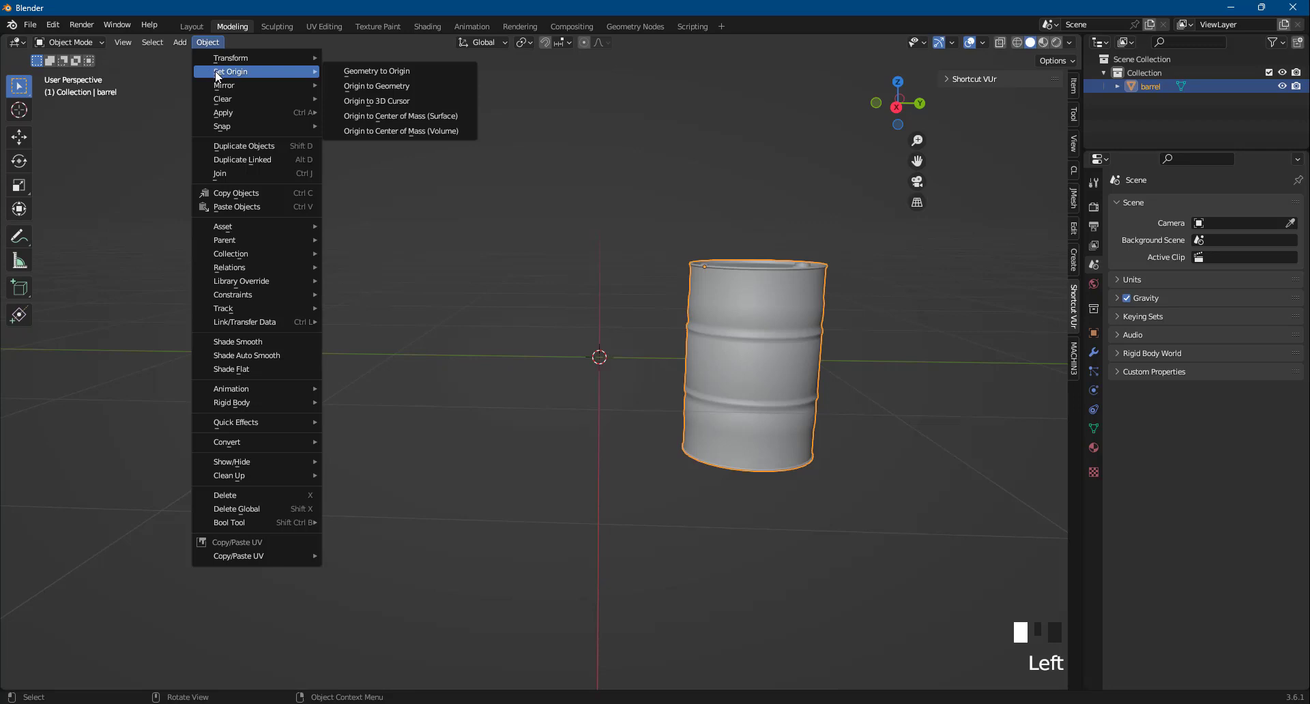
pyautogui.click(418, 117)
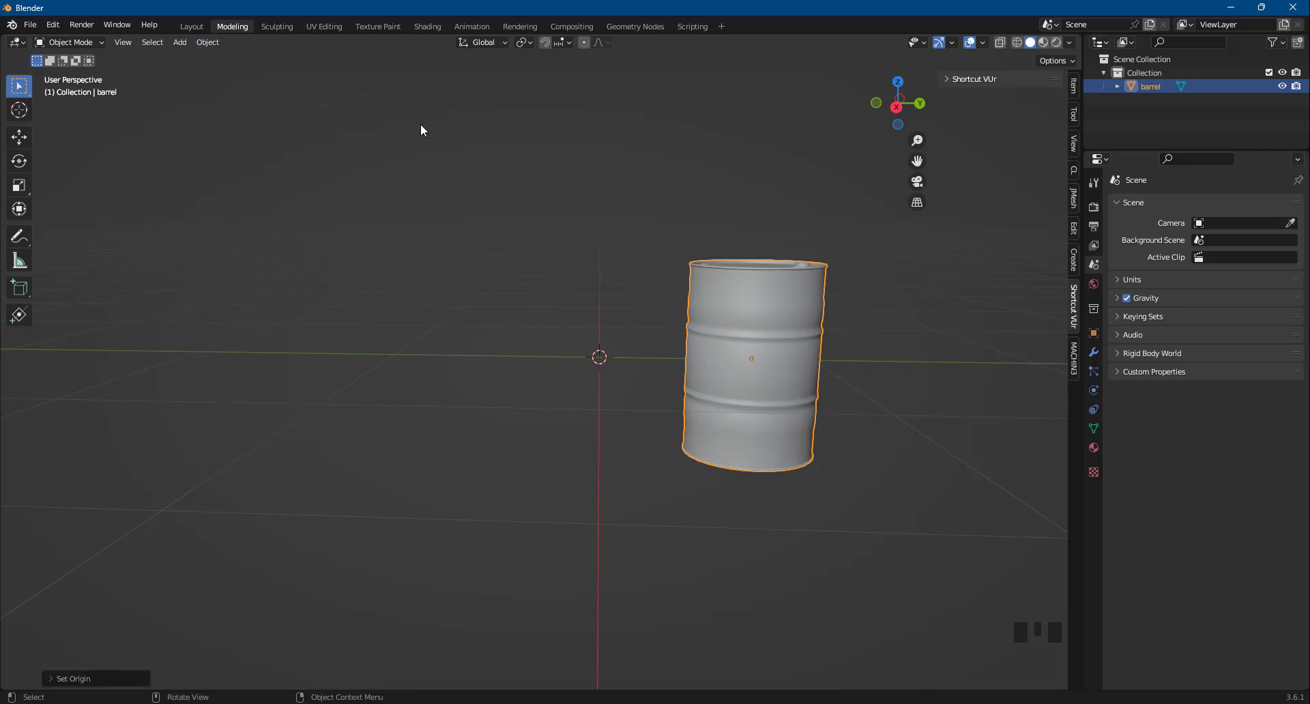
pyautogui.moveTo(821, 400); pyautogui.dragTo(807, 330, button='middle')
pyautogui.click(807, 331)
# Step: Show the barrel's object transform settings in the right orthographic view and shift its X location to about -0.23 m
pyautogui.click(893, 109)
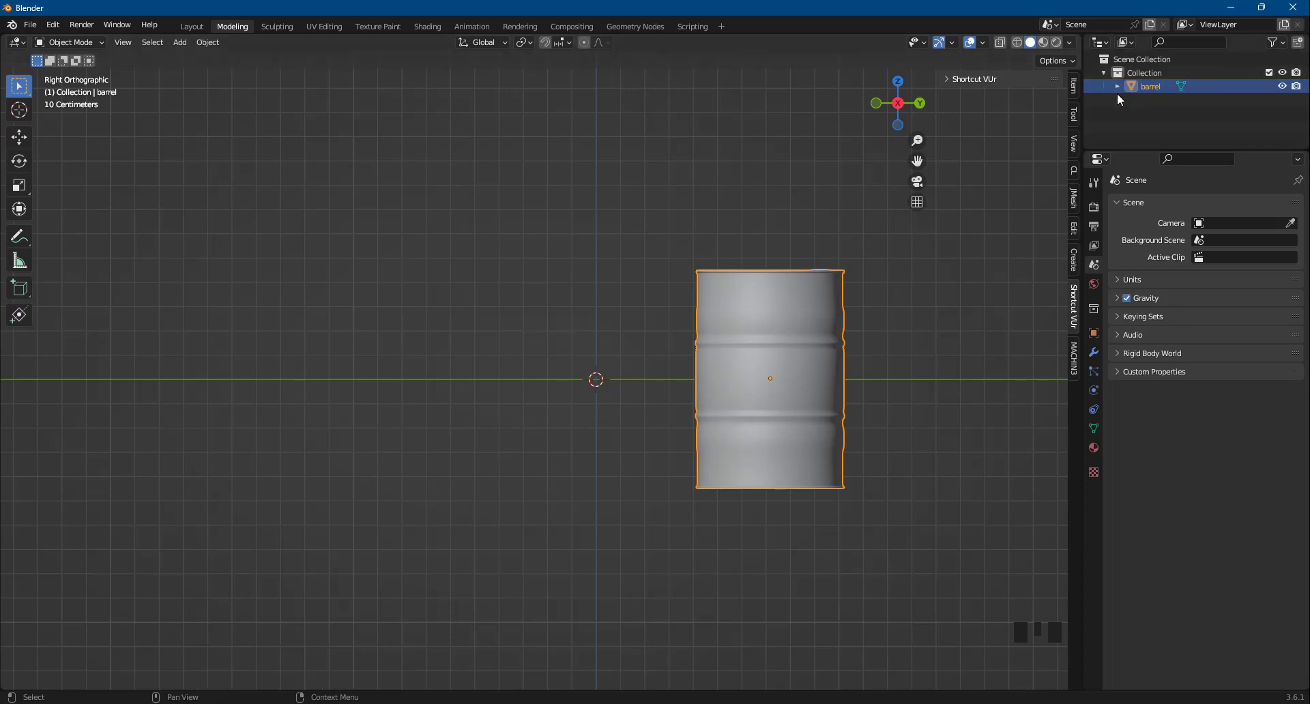
pyautogui.click(1094, 332)
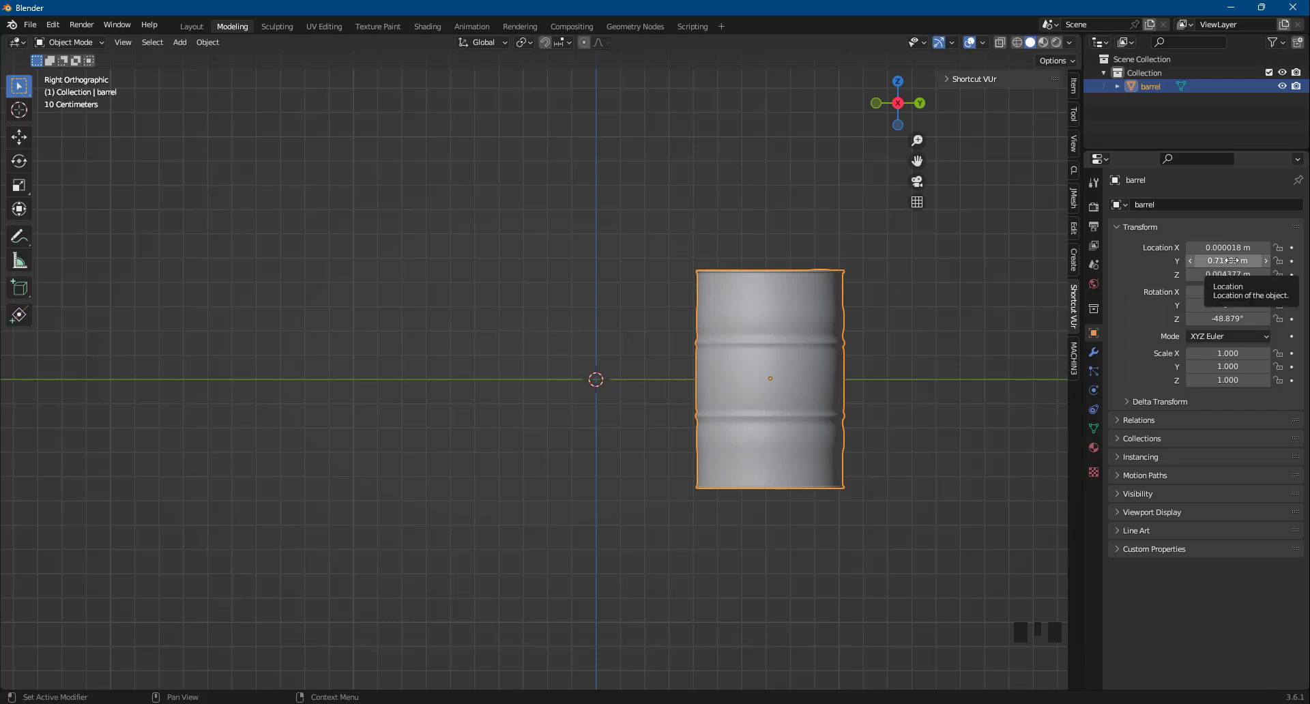
pyautogui.moveTo(1228, 247); pyautogui.dragTo(1191, 247)
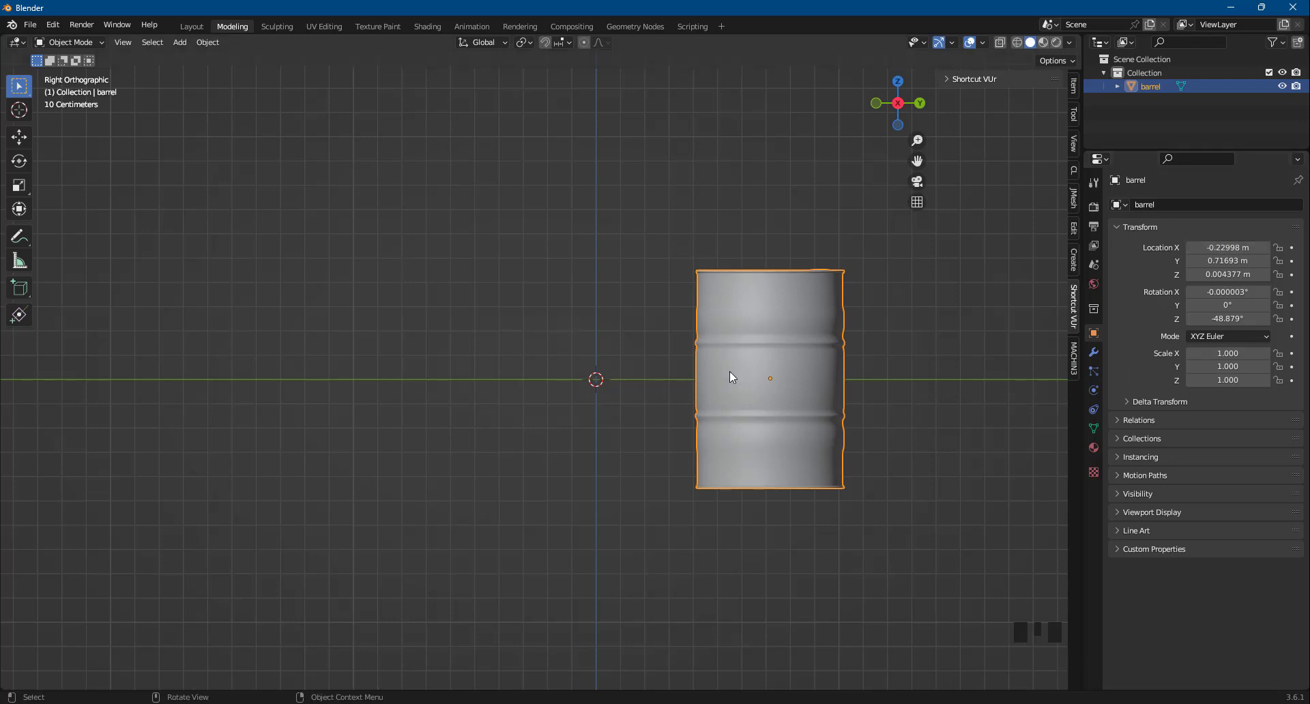
# Step: Move the barrel onto the world origin, standing on the ground plane, to about X -0.002 m, Y 0 m and Z 0.465 m
pyautogui.click(730, 371)
pyautogui.click(19, 137)
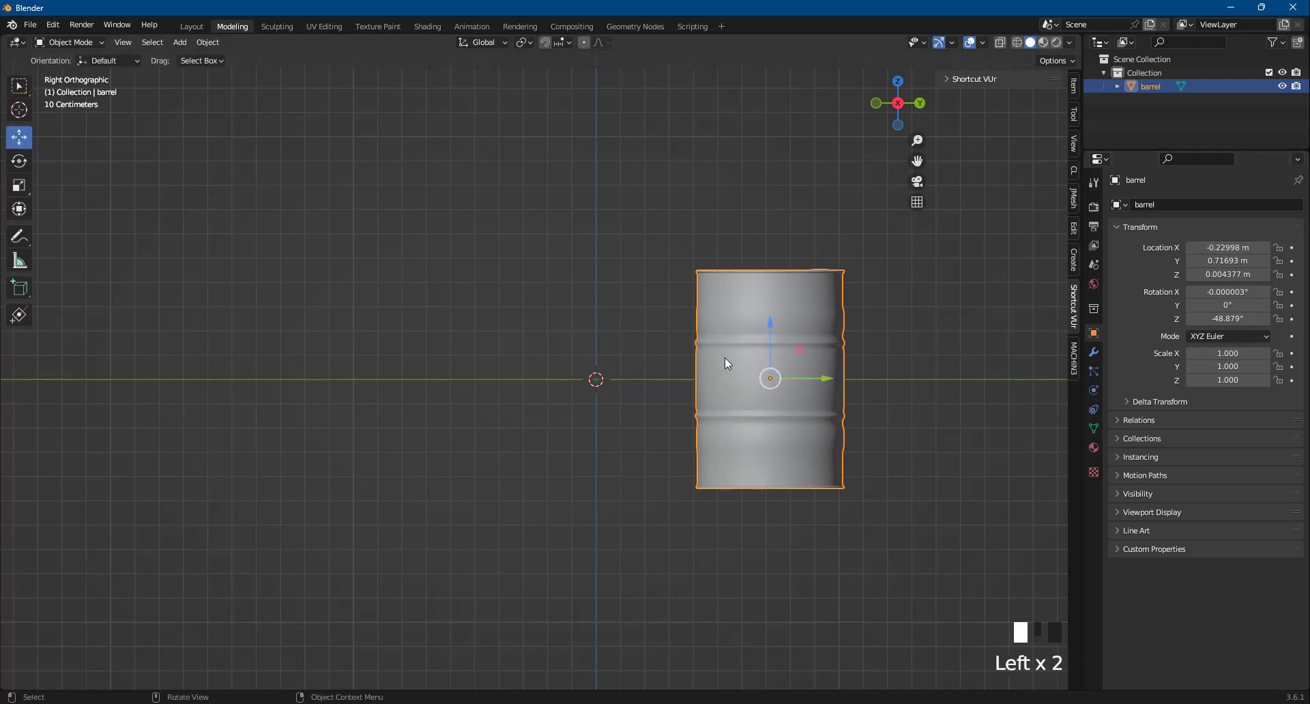
pyautogui.moveTo(809, 374); pyautogui.dragTo(579, 221)
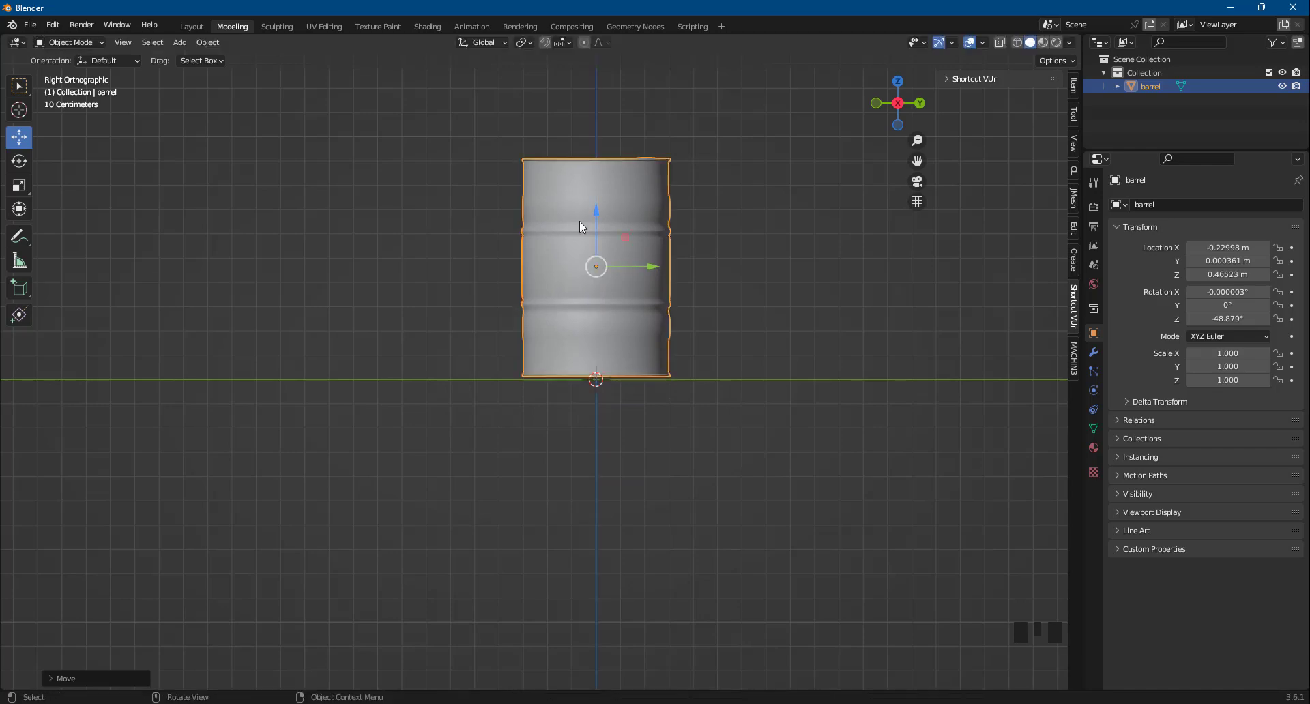
pyautogui.moveTo(659, 247); pyautogui.dragTo(735, 305, button='middle')
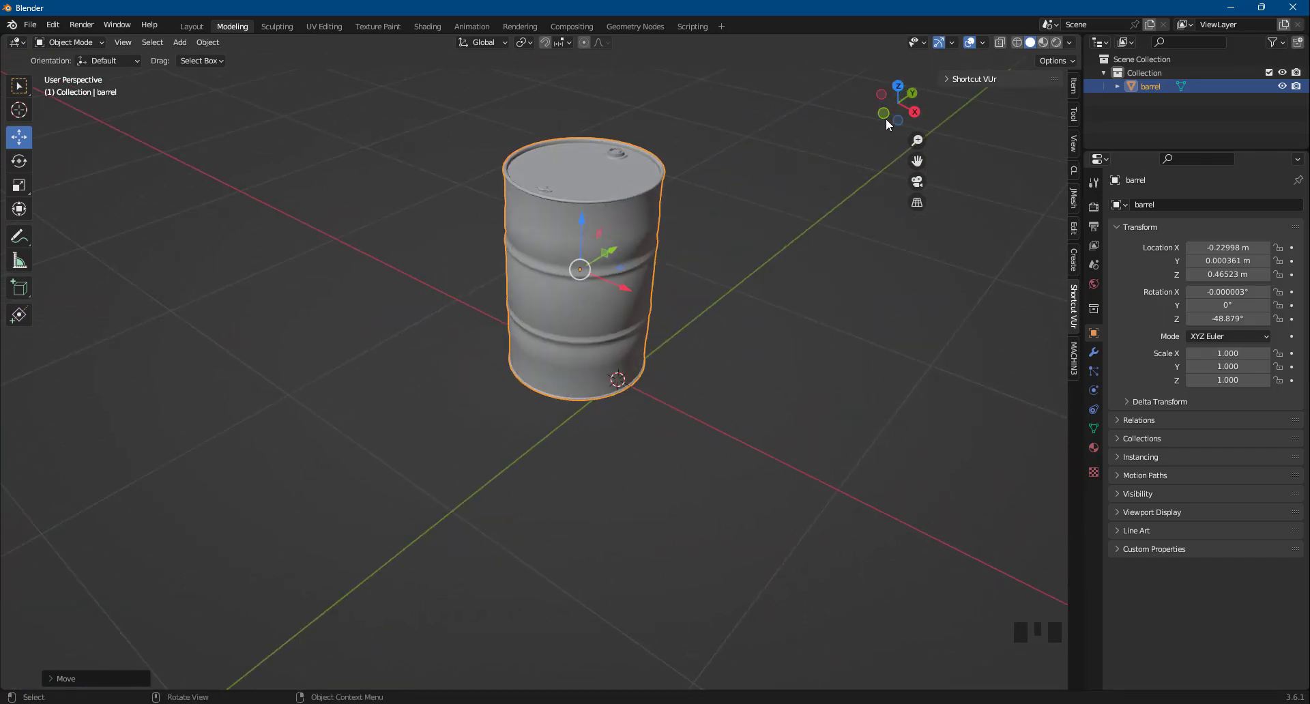
pyautogui.click(897, 88)
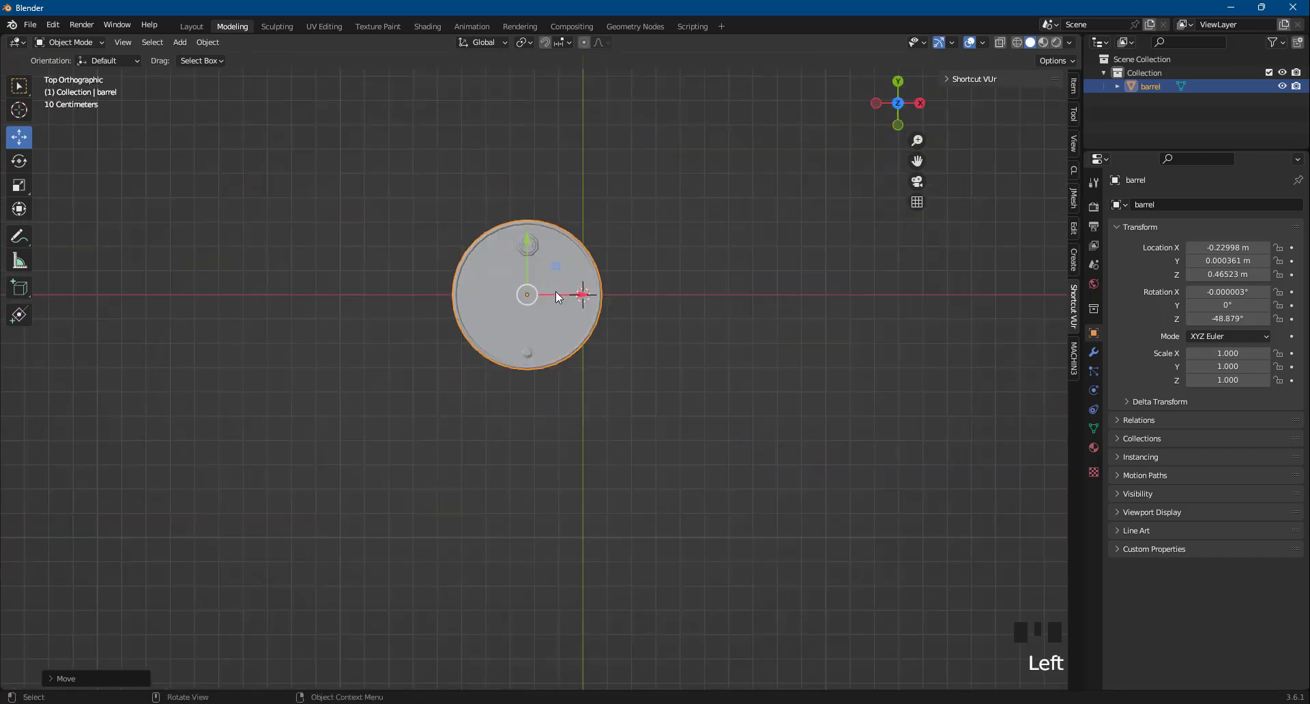
pyautogui.moveTo(564, 294); pyautogui.dragTo(616, 294)
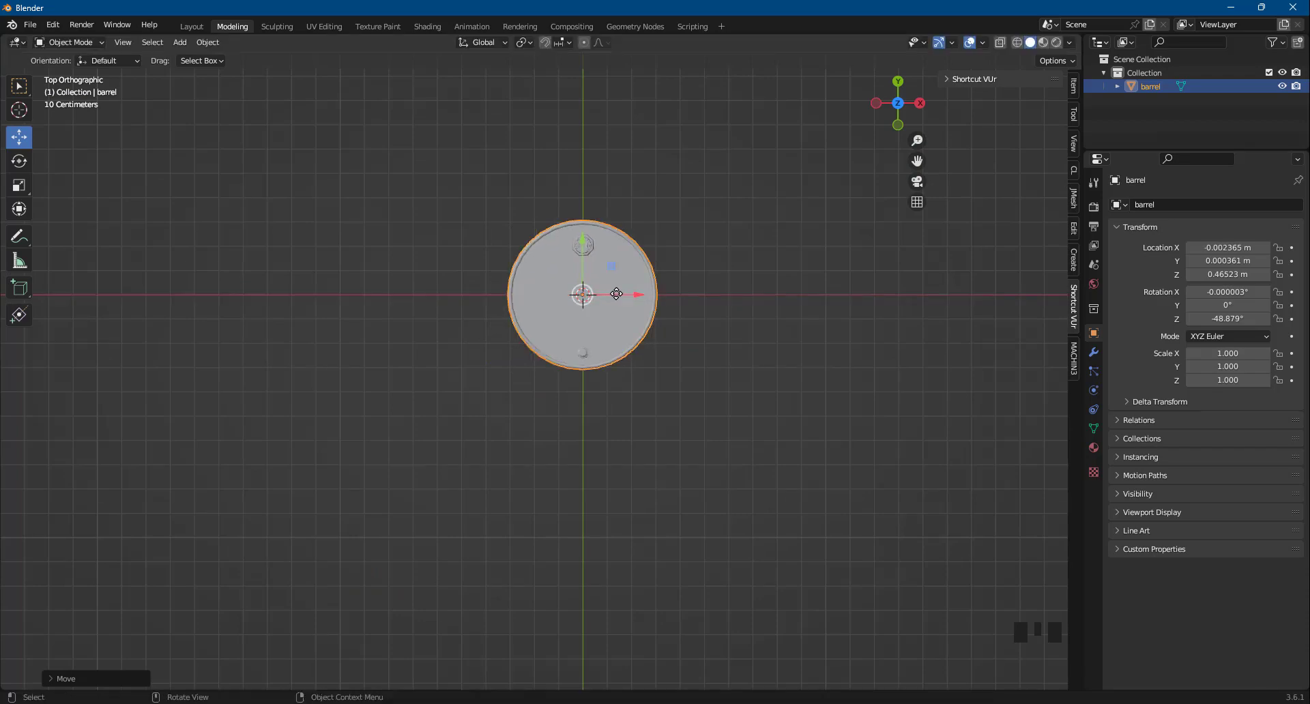
# Step: Apply all transforms to the barrel and deselect it
pyautogui.moveTo(755, 280); pyautogui.dragTo(965, 181, button='middle')
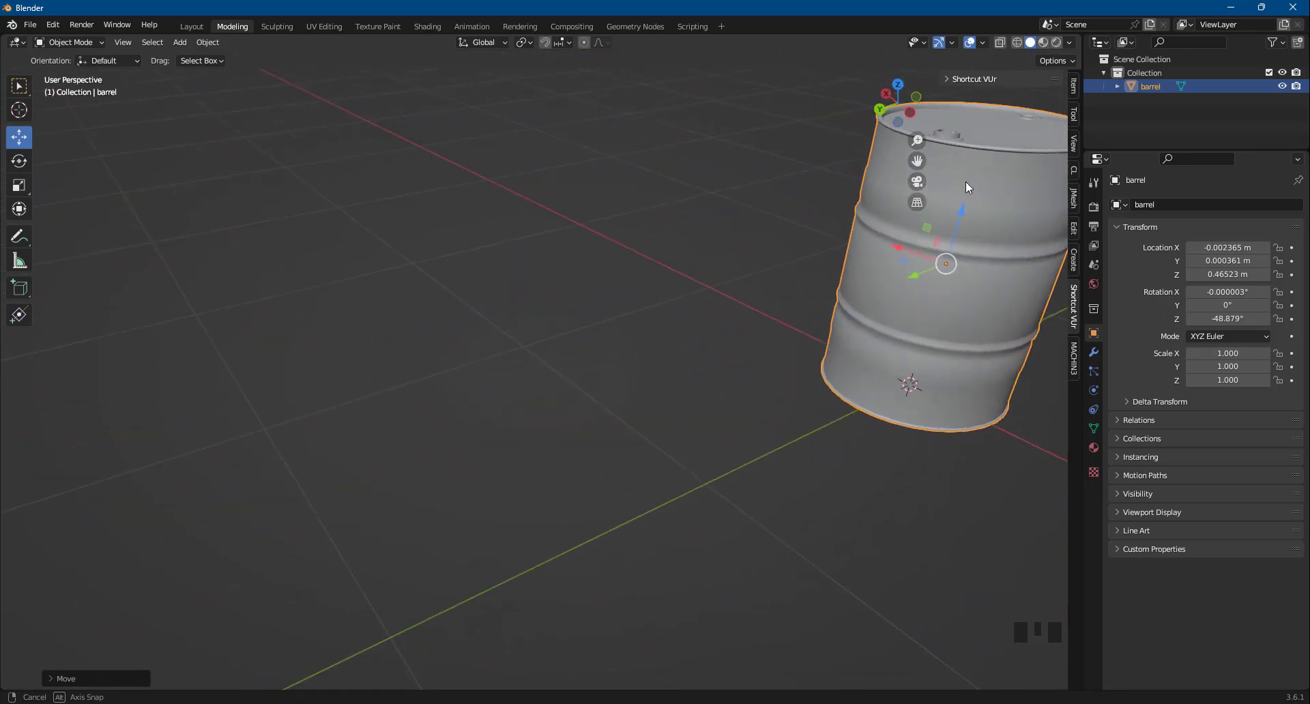
pyautogui.keyDown('shift'); pyautogui.moveTo(637, 285); pyautogui.dragTo(269, 295, button='middle'); pyautogui.keyUp('shift')
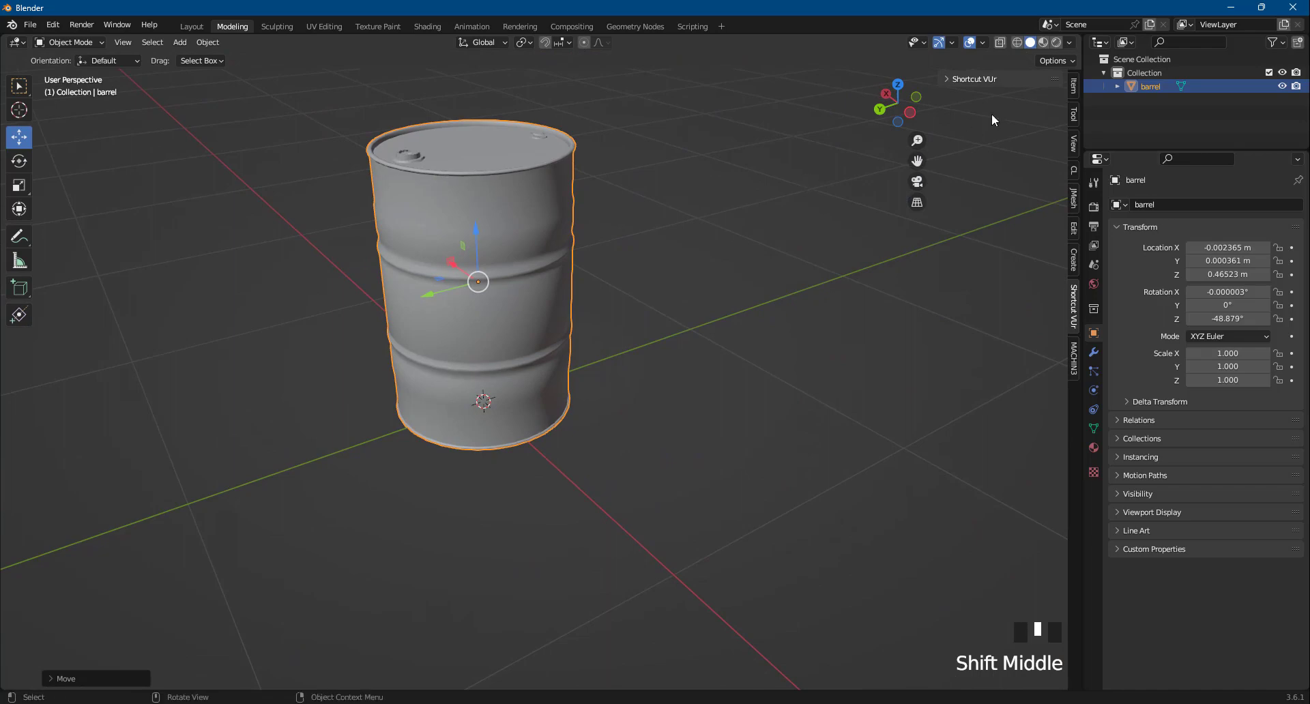
pyautogui.click(874, 115)
pyautogui.keyDown('shift'); pyautogui.moveTo(670, 302); pyautogui.dragTo(591, 355, button='middle'); pyautogui.keyUp('shift')
pyautogui.moveTo(821, 214); pyautogui.dragTo(541, 348, button='middle')
pyautogui.scroll(3, 517, 280)
pyautogui.keyDown('shift'); pyautogui.moveTo(558, 232); pyautogui.dragTo(500, 354, button='middle'); pyautogui.keyUp('shift')
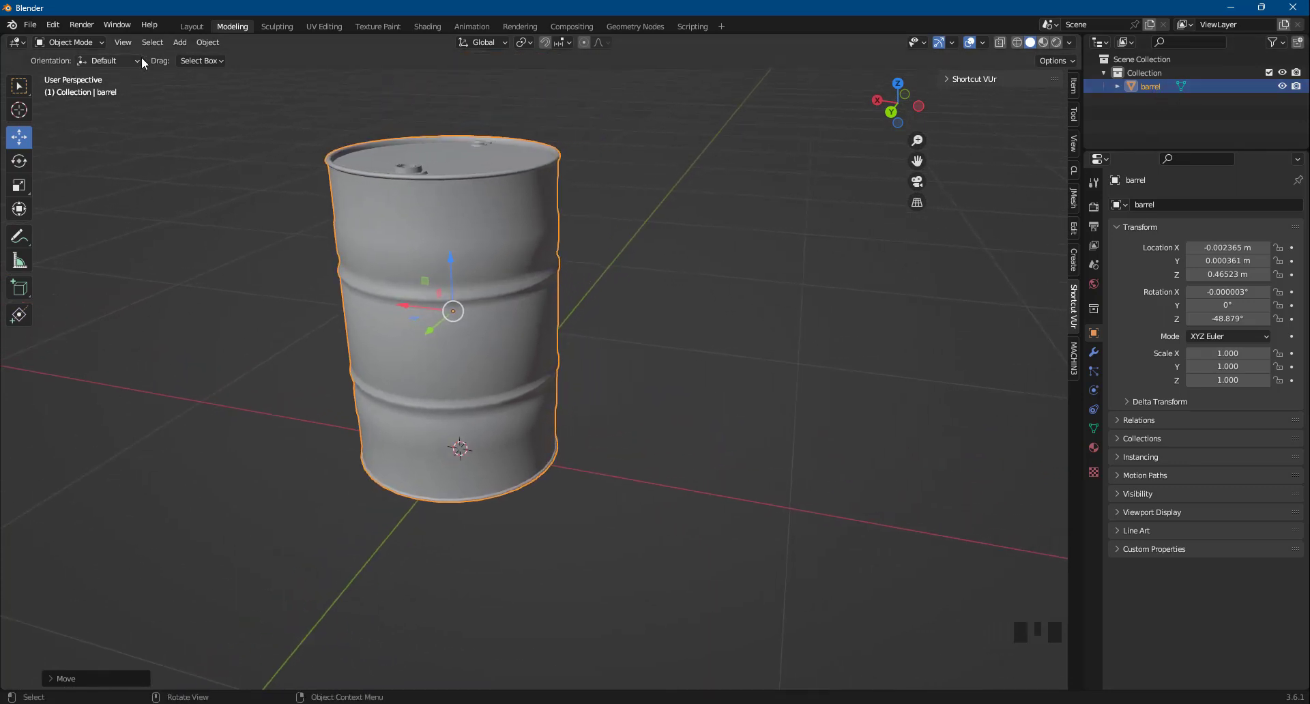
pyautogui.click(203, 43)
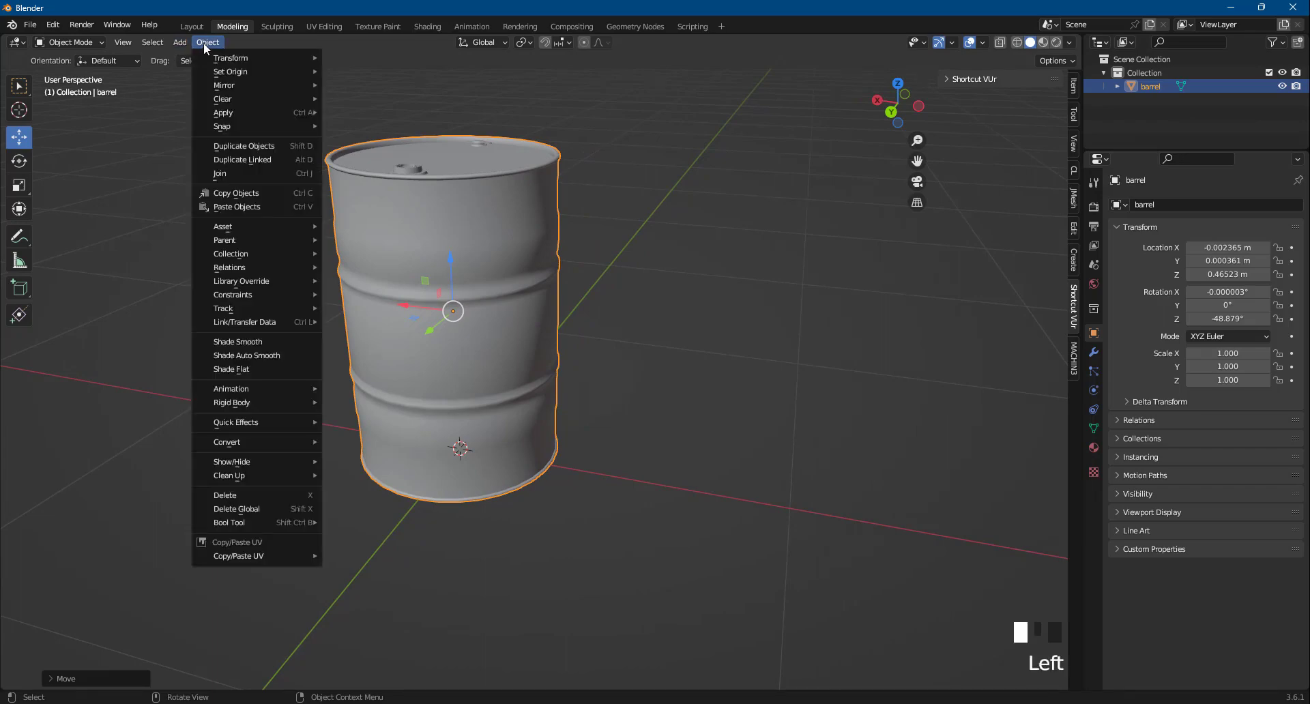
pyautogui.moveTo(230, 115)
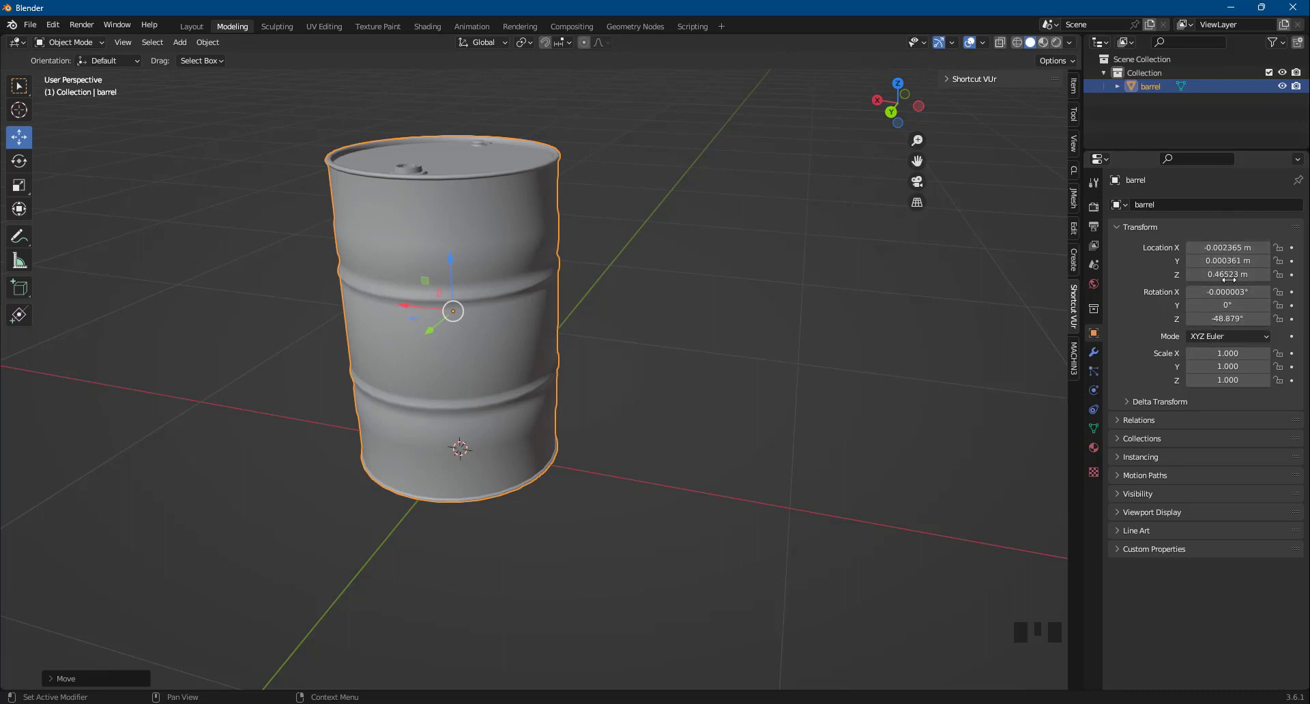
pyautogui.click(208, 42)
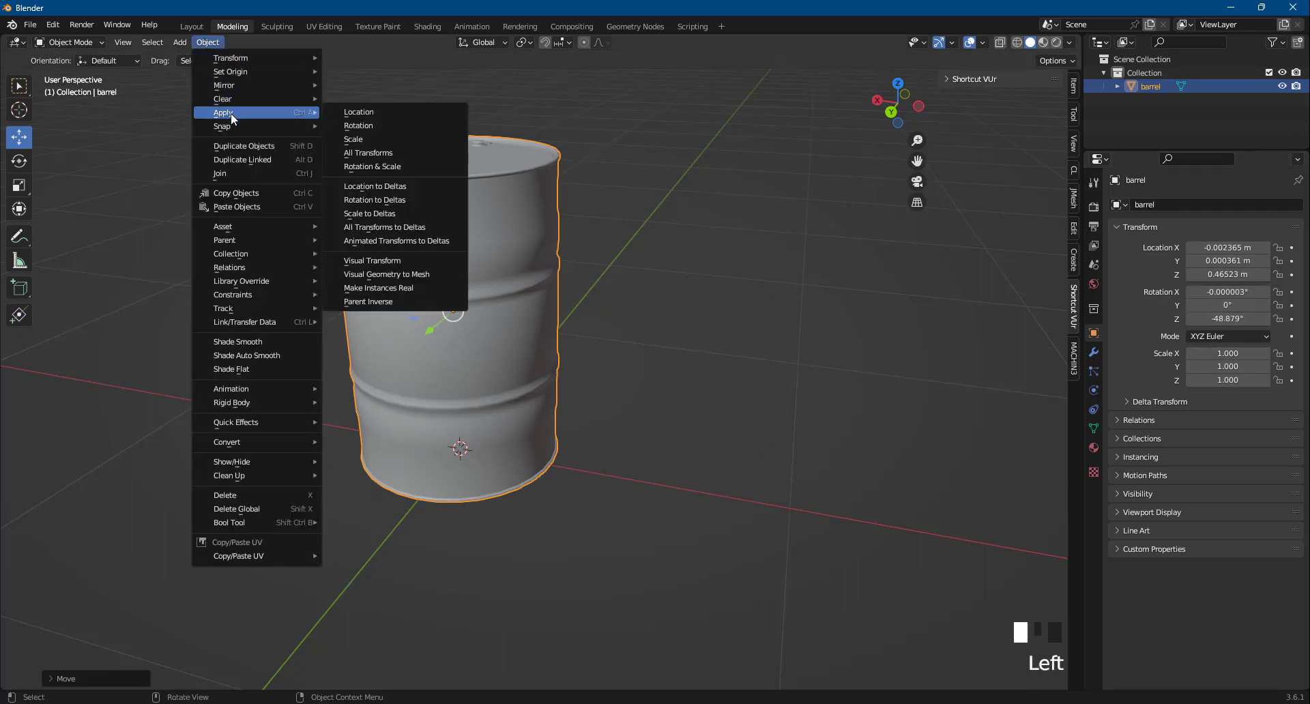
pyautogui.click(374, 153)
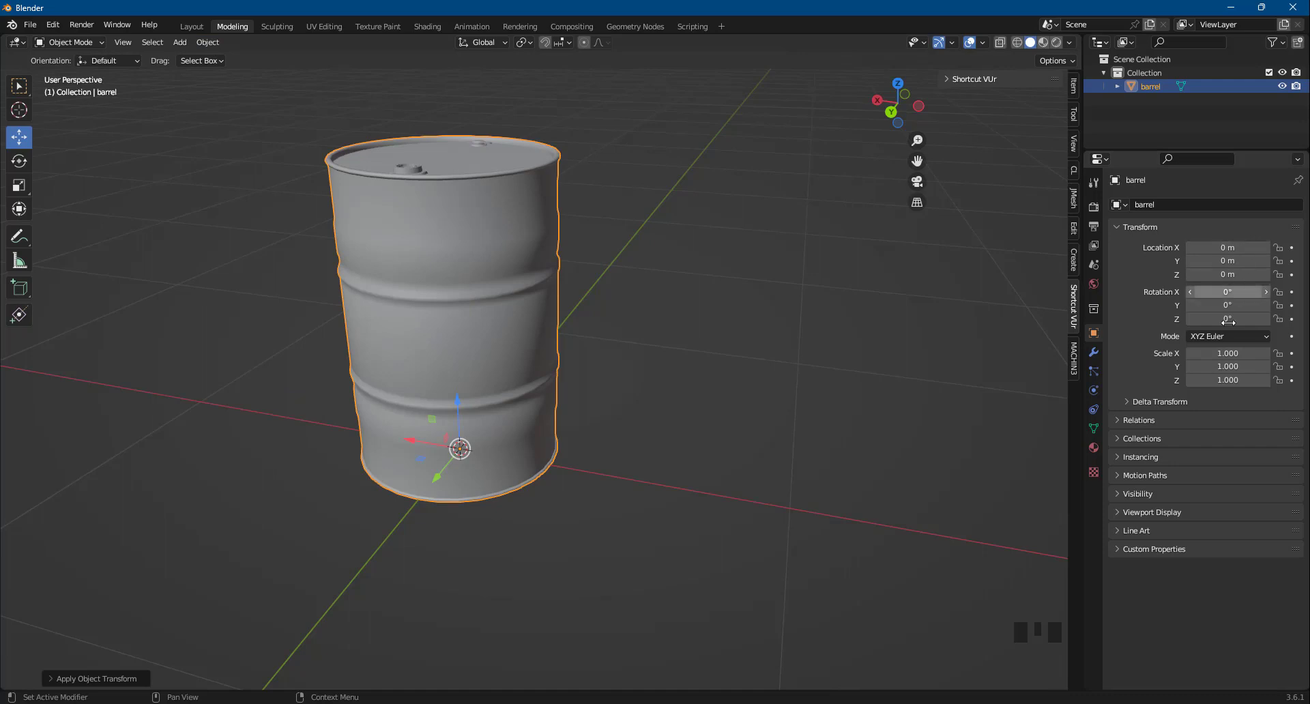
pyautogui.click(681, 269)
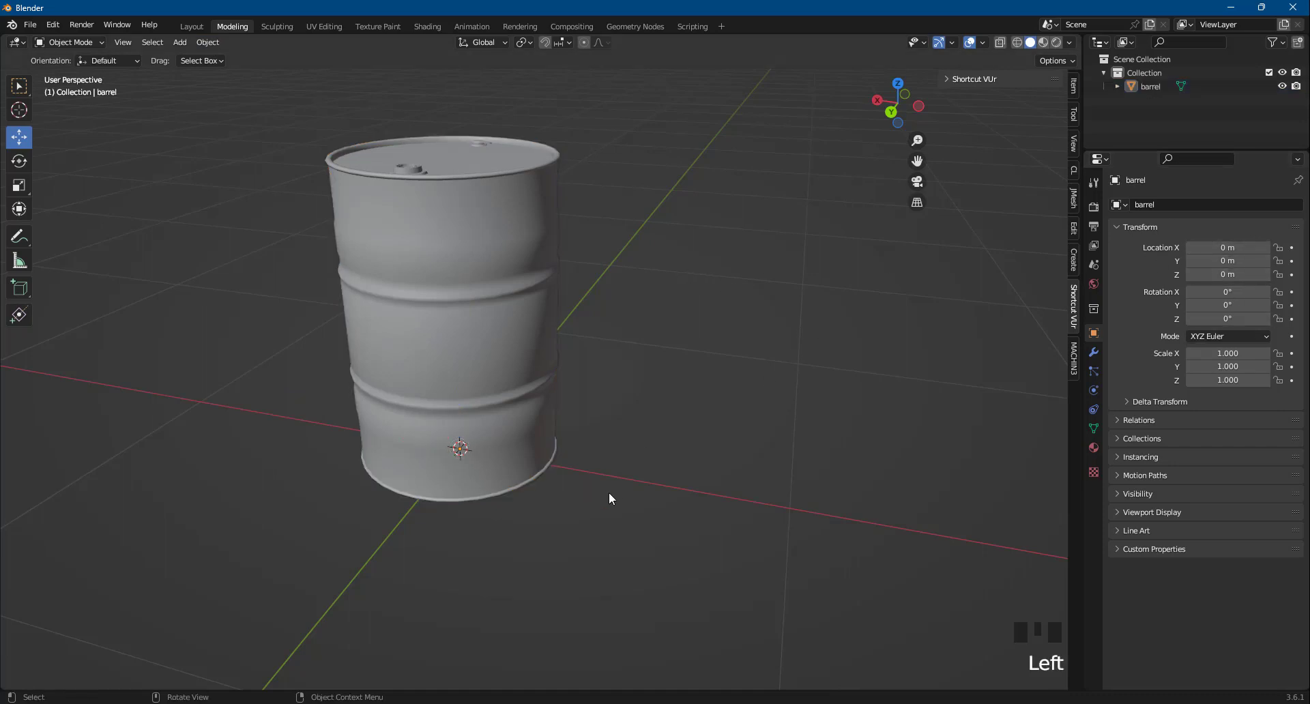
# Step: Select the barrel object and rename it to dbz_barrel
pyautogui.moveTo(609, 492); pyautogui.dragTo(719, 436, button='middle')
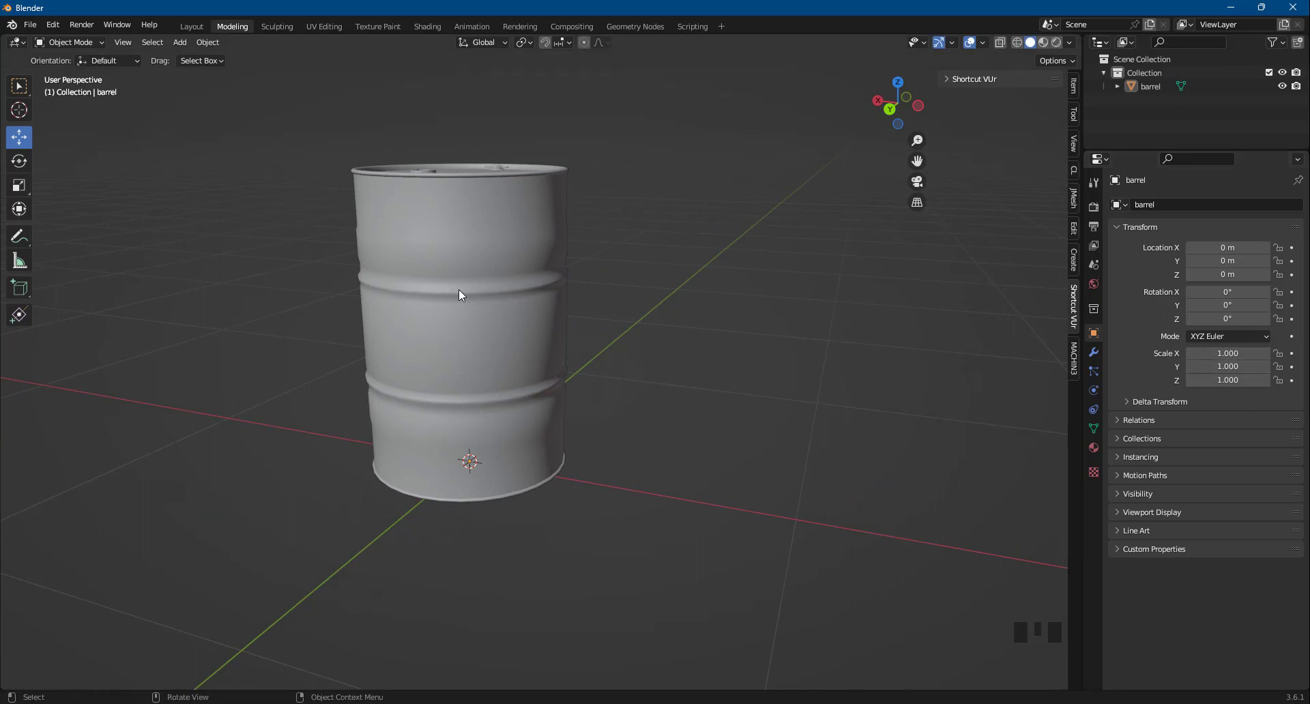
pyautogui.moveTo(458, 294); pyautogui.dragTo(535, 387, button='middle')
pyautogui.click(518, 319)
pyautogui.scroll(-4, 619, 339)
pyautogui.scroll(-3, 619, 340)
pyautogui.scroll(5, 526, 366)
pyautogui.click(1146, 91)
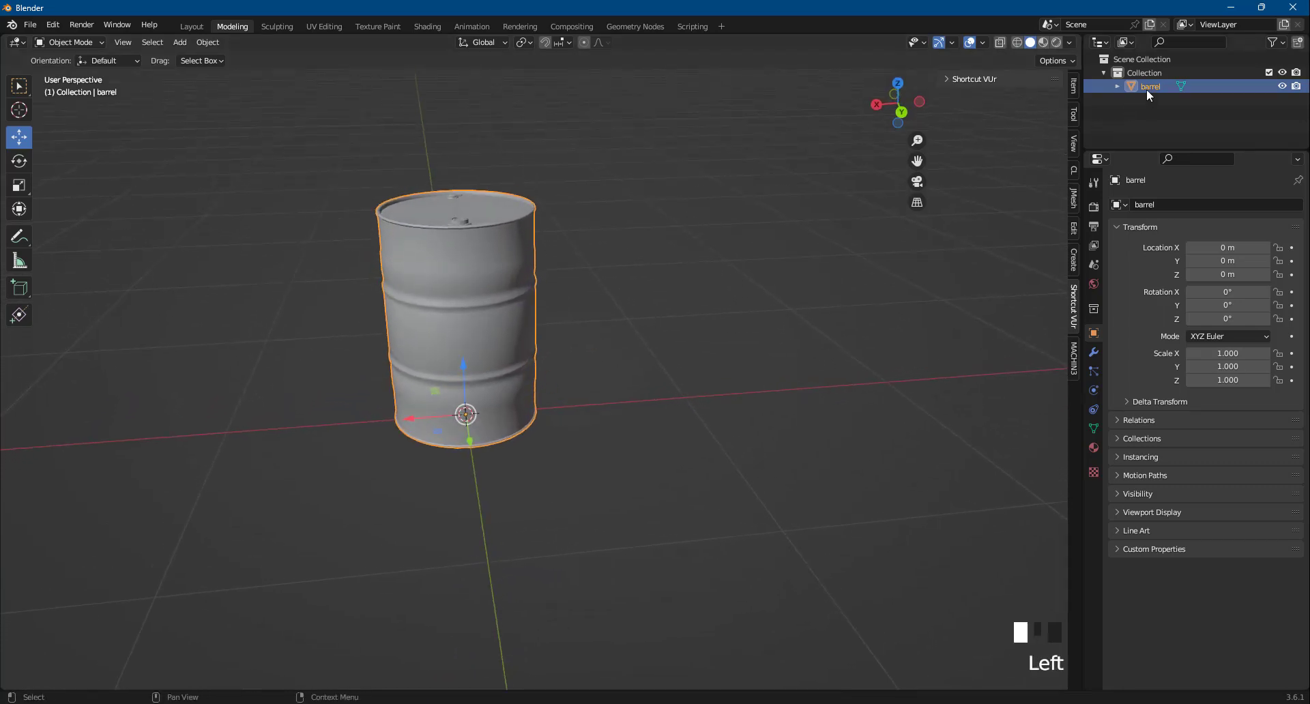
pyautogui.doubleClick(1147, 89)
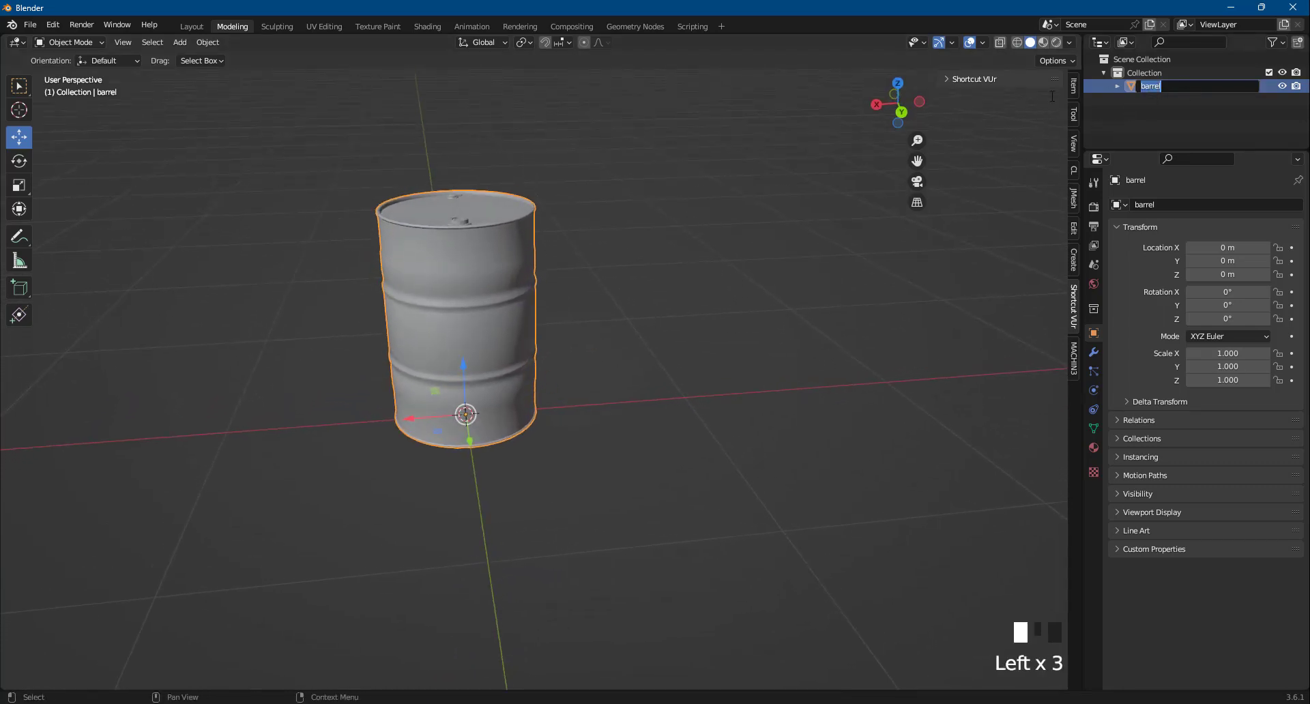
pyautogui.write('dbz')
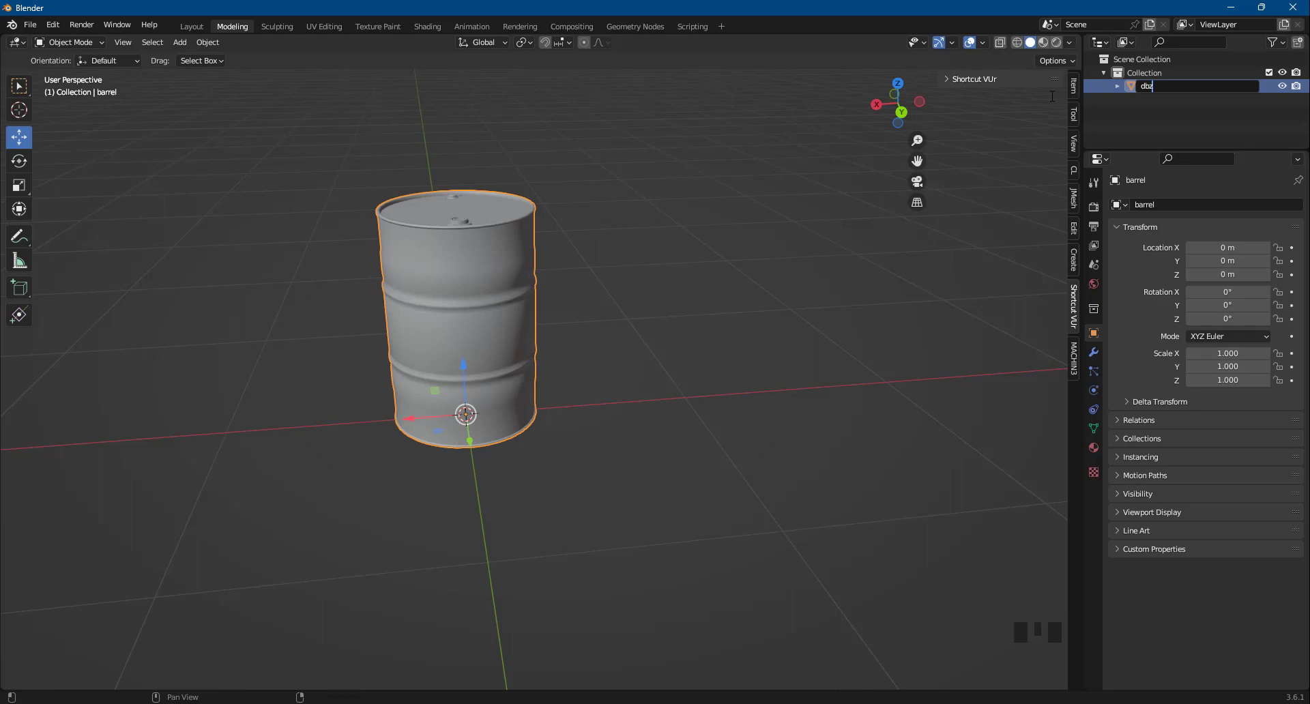
pyautogui.write('_')
pyautogui.write('barrel_')
pyautogui.press('BackSpace')
pyautogui.press('Return')
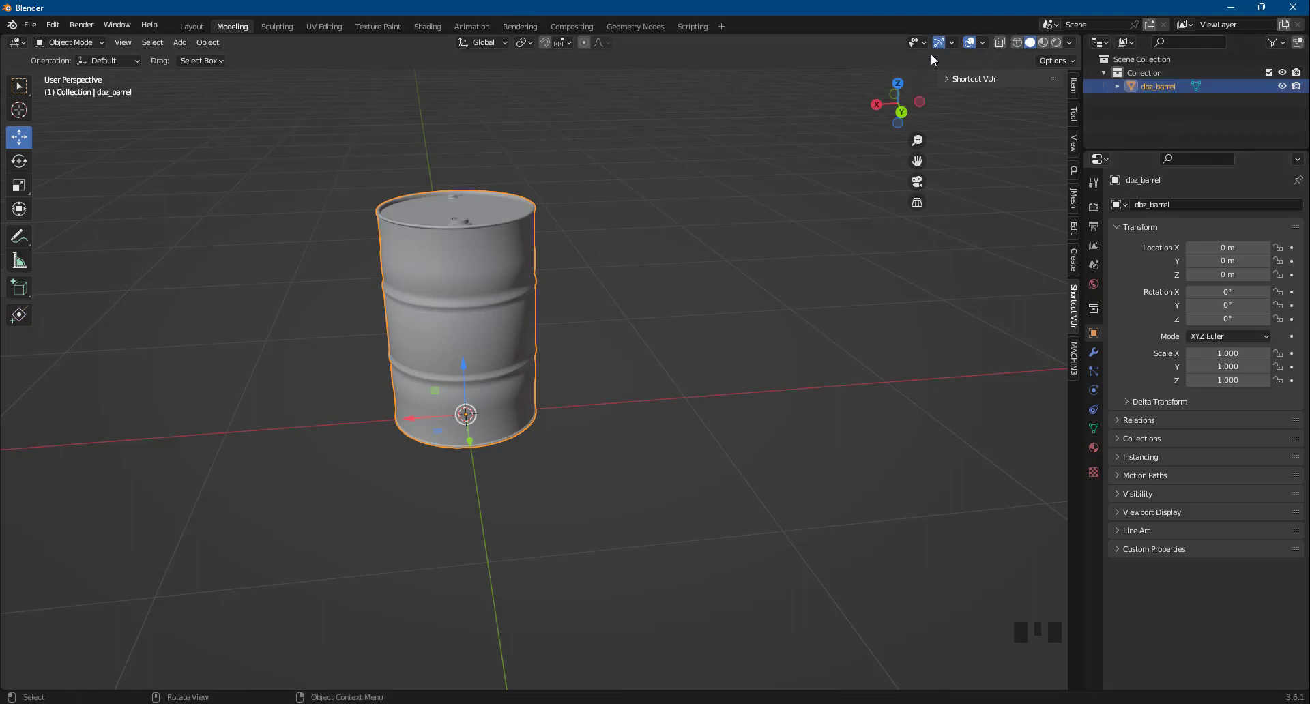
# Step: Enable the Statistics overlay for the viewport
pyautogui.click(983, 42)
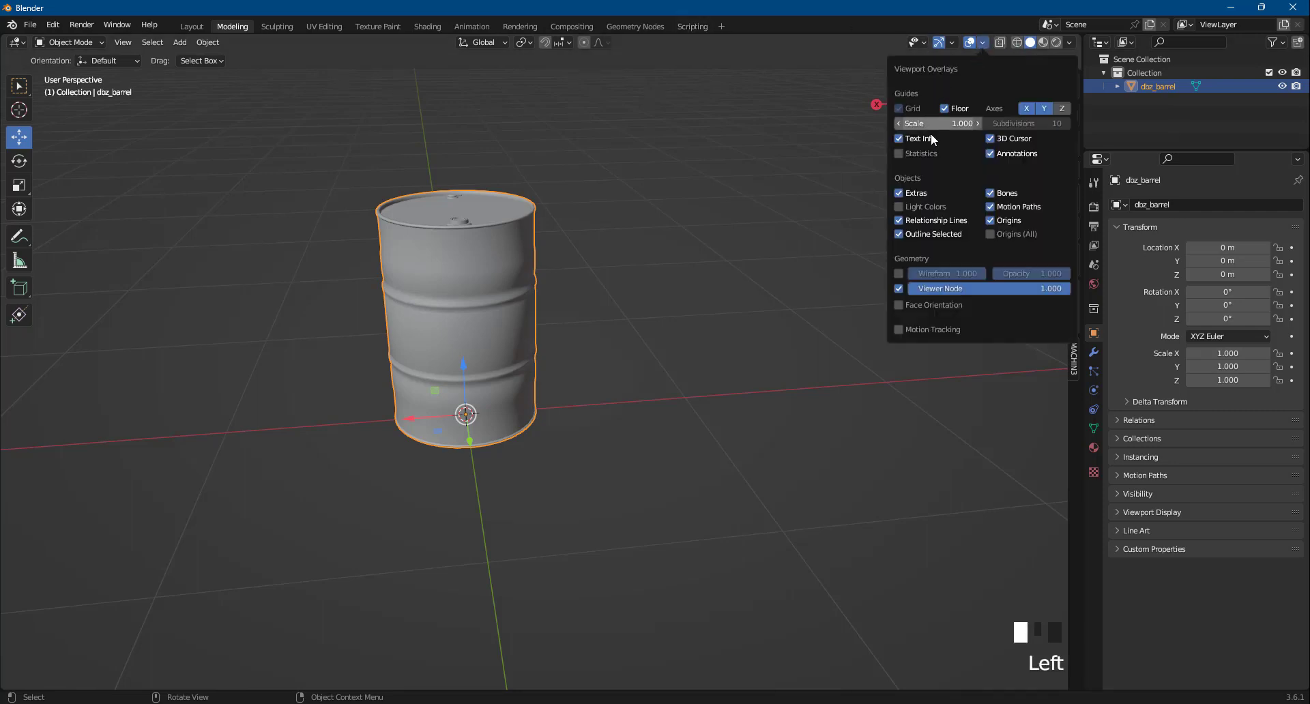
pyautogui.click(900, 153)
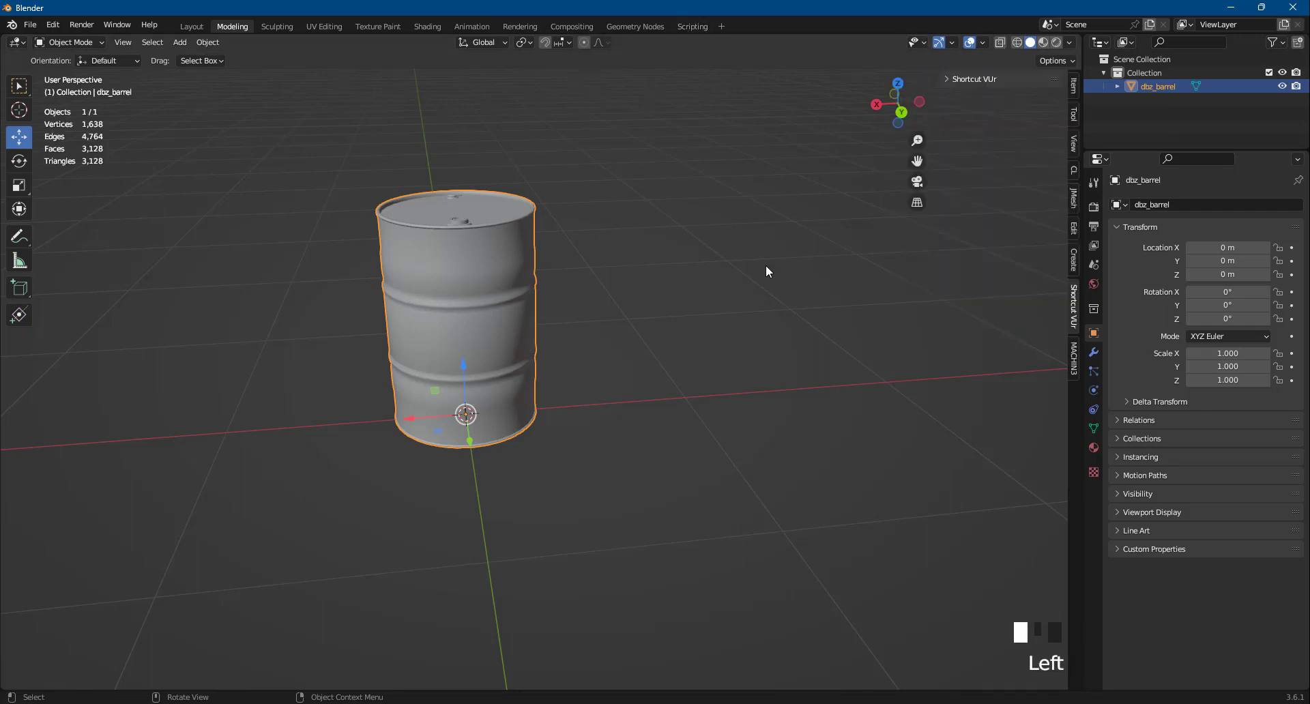
# Step: Toggle the viewport's floor grid and its X and Y axis lines off and back on
pyautogui.click(982, 43)
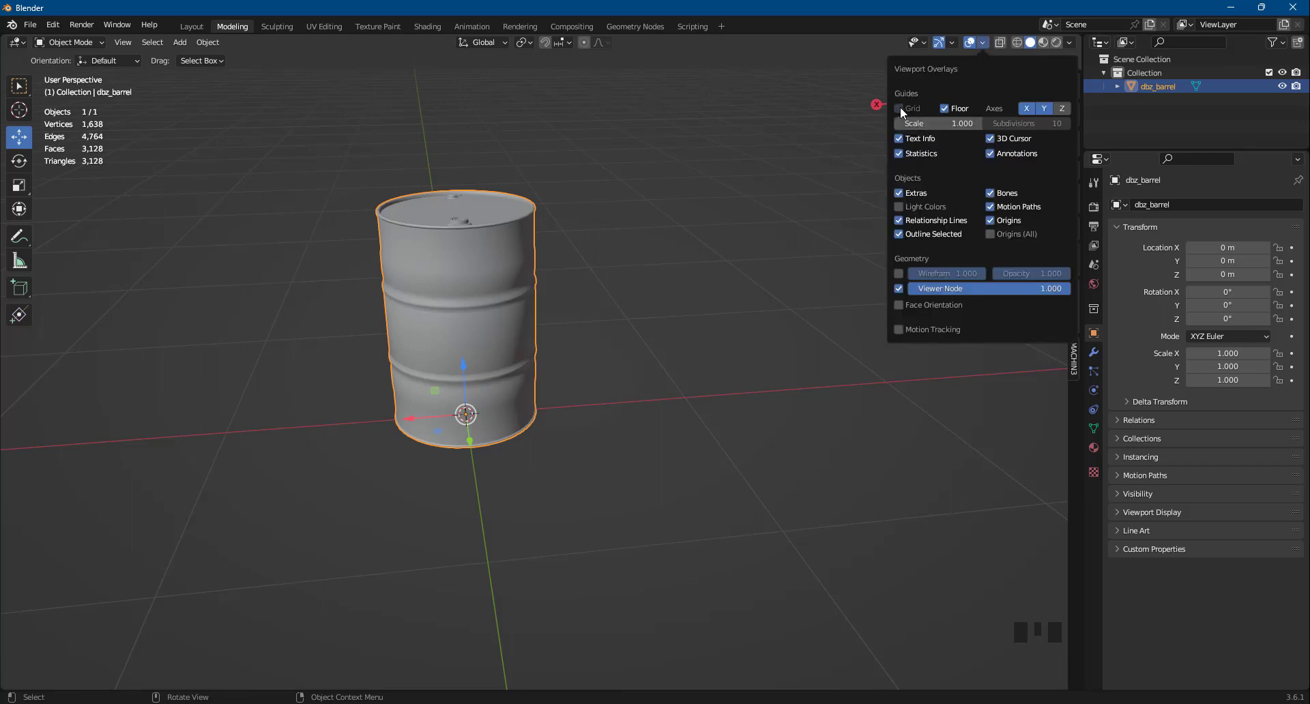
pyautogui.click(943, 110)
pyautogui.click(943, 109)
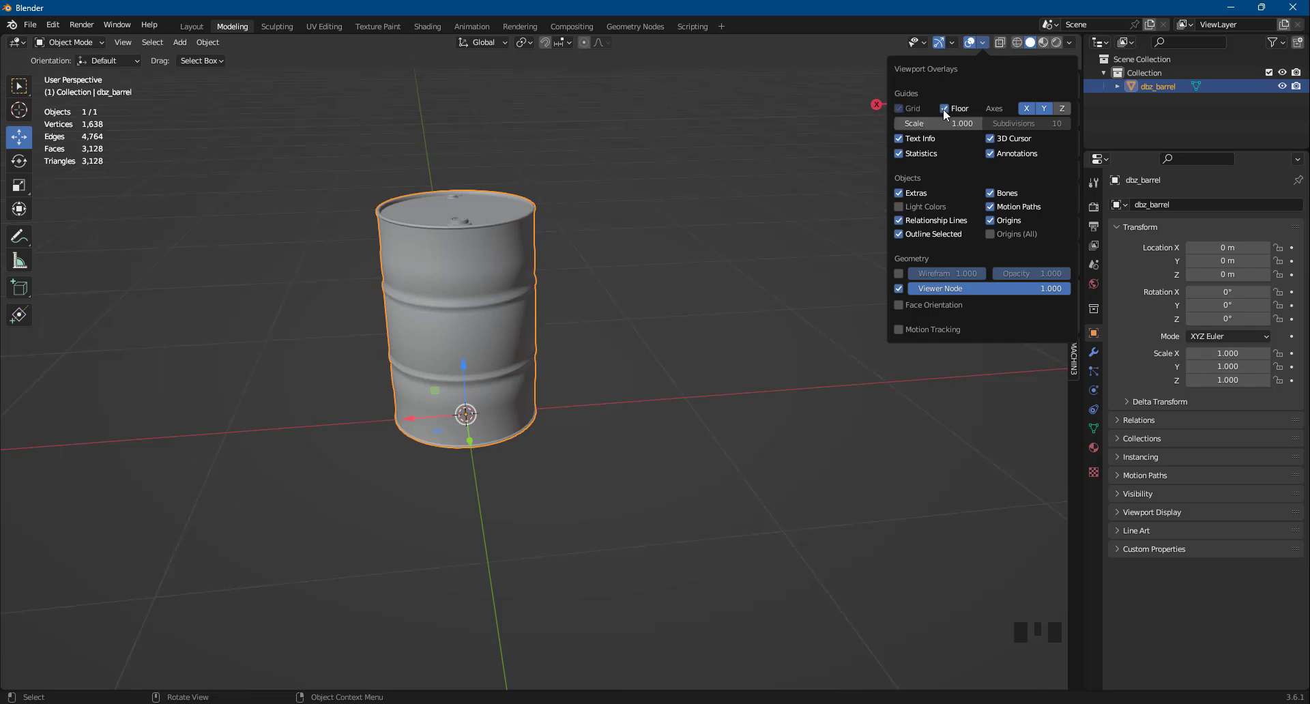
pyautogui.click(1038, 111)
pyautogui.click(1027, 108)
pyautogui.click(1042, 108)
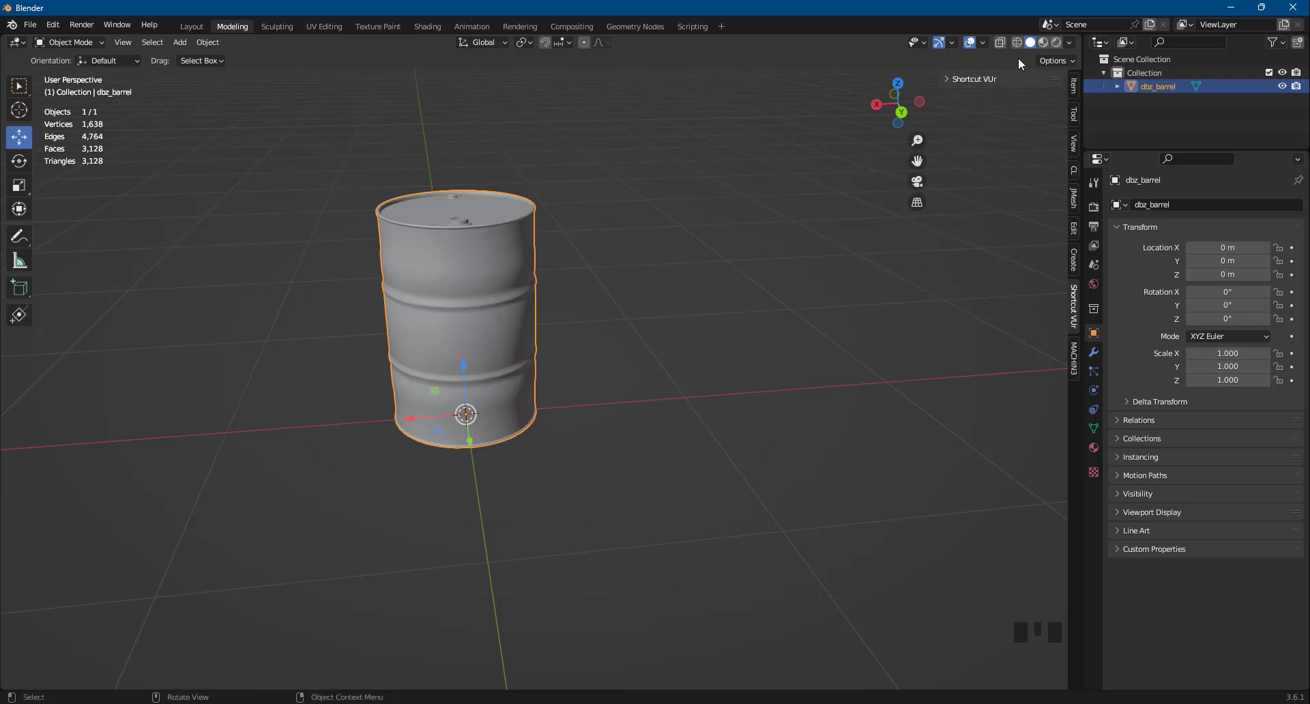
pyautogui.click(983, 42)
# Step: Inspect the barrel's mesh density in Edit Mode, return to Object Mode and dismiss the sign-in notification
pyautogui.press('Tab')
pyautogui.scroll(3, 457, 315)
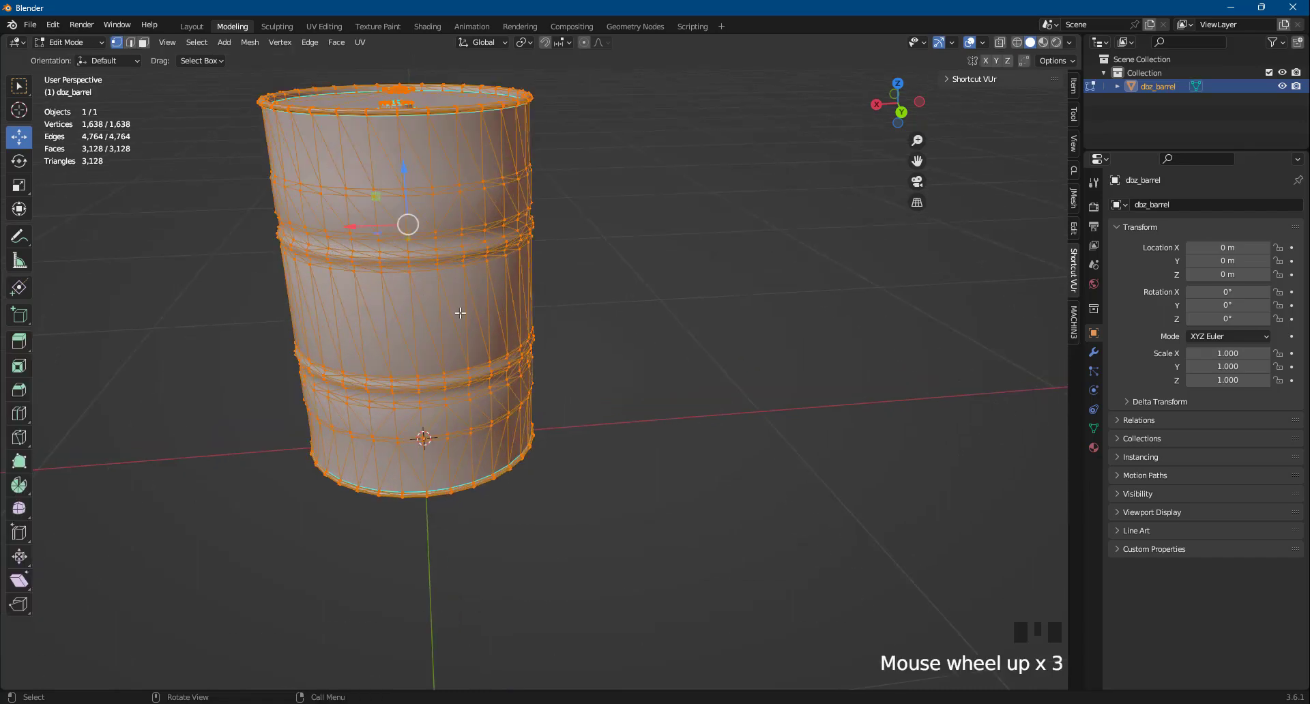
pyautogui.scroll(2, 377, 259)
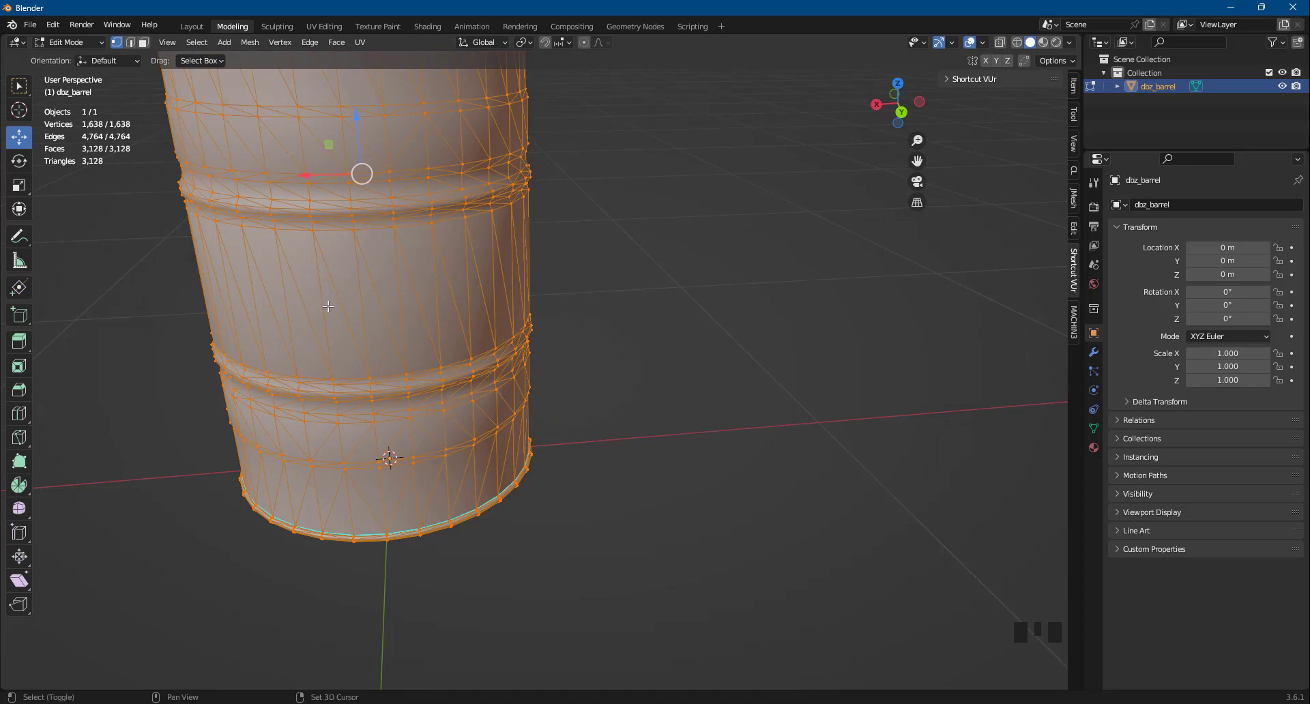
pyautogui.keyDown('shift'); pyautogui.moveTo(334, 291); pyautogui.dragTo(501, 402, button='middle'); pyautogui.keyUp('shift')
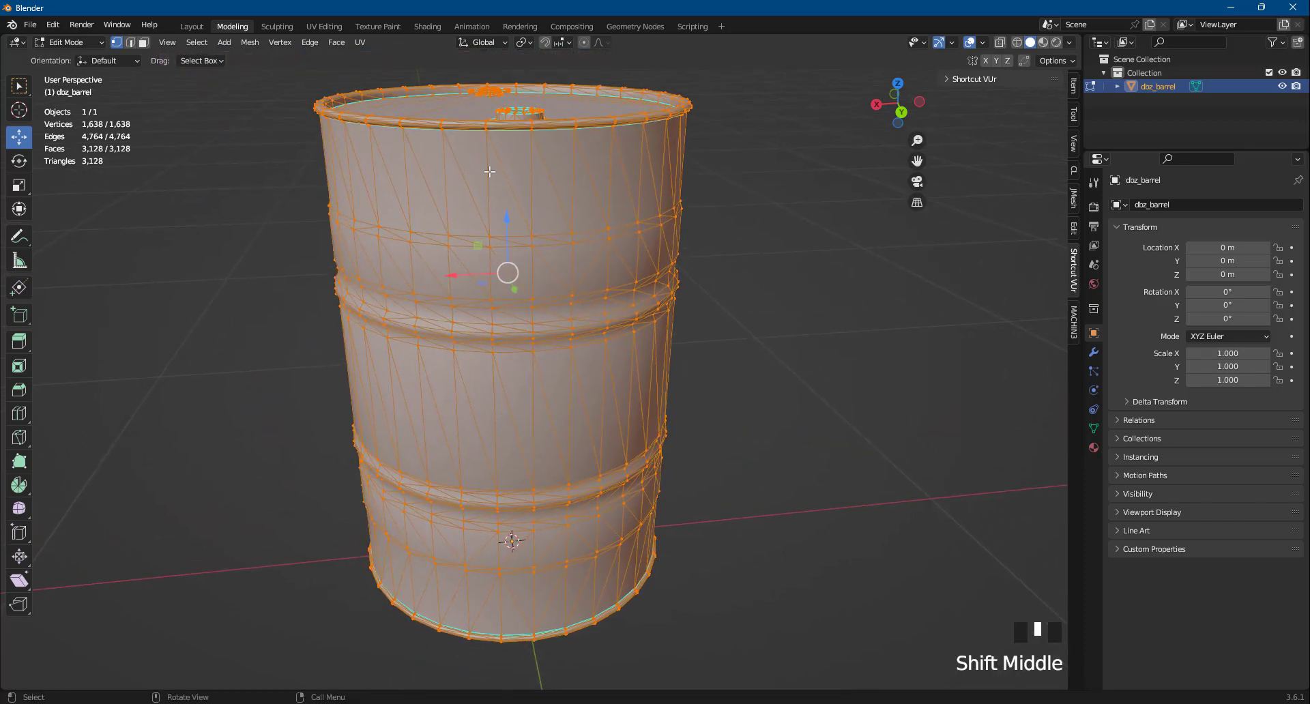
pyautogui.moveTo(479, 254); pyautogui.dragTo(416, 191, button='middle')
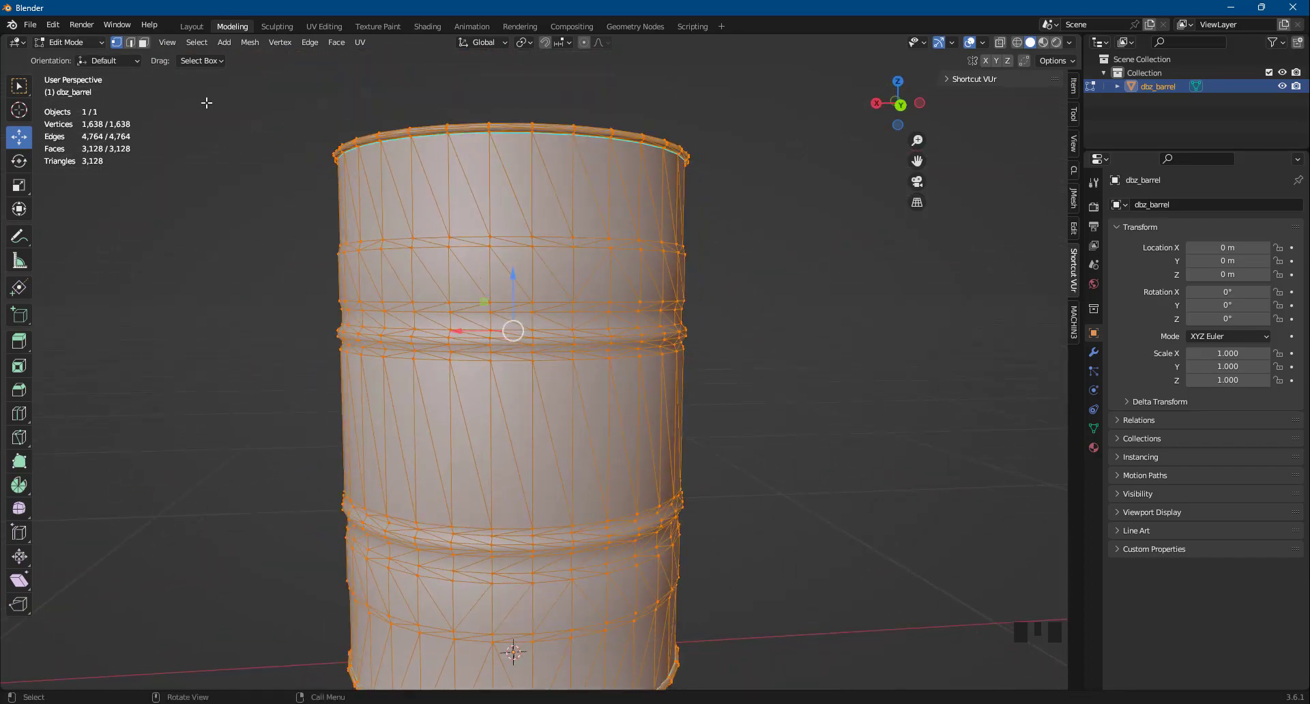
pyautogui.press('Tab')
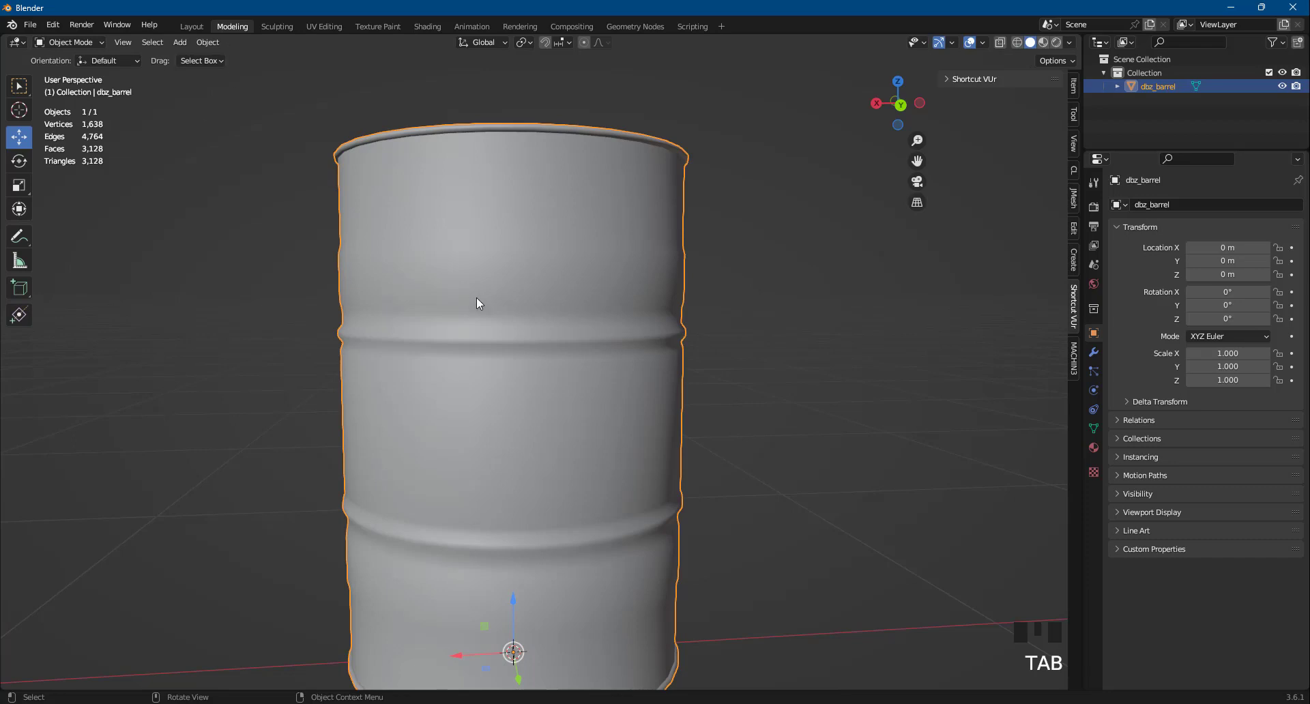
pyautogui.keyDown('shift'); pyautogui.moveTo(477, 298); pyautogui.dragTo(434, 411, button='middle'); pyautogui.keyUp('shift')
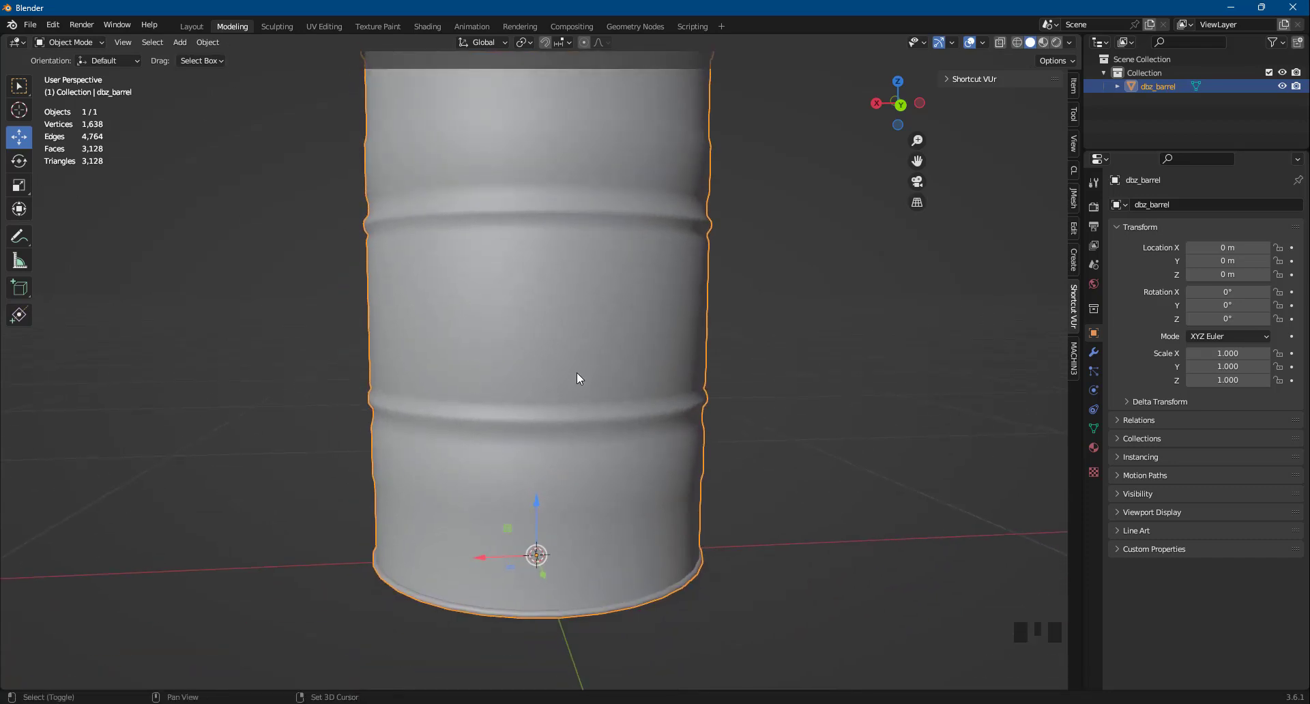
pyautogui.keyDown('shift'); pyautogui.moveTo(575, 372); pyautogui.dragTo(607, 389, button='middle'); pyautogui.keyUp('shift')
pyautogui.scroll(-2, 607, 389)
pyautogui.keyDown('shift'); pyautogui.moveTo(652, 346); pyautogui.dragTo(599, 346, button='middle'); pyautogui.keyUp('shift')
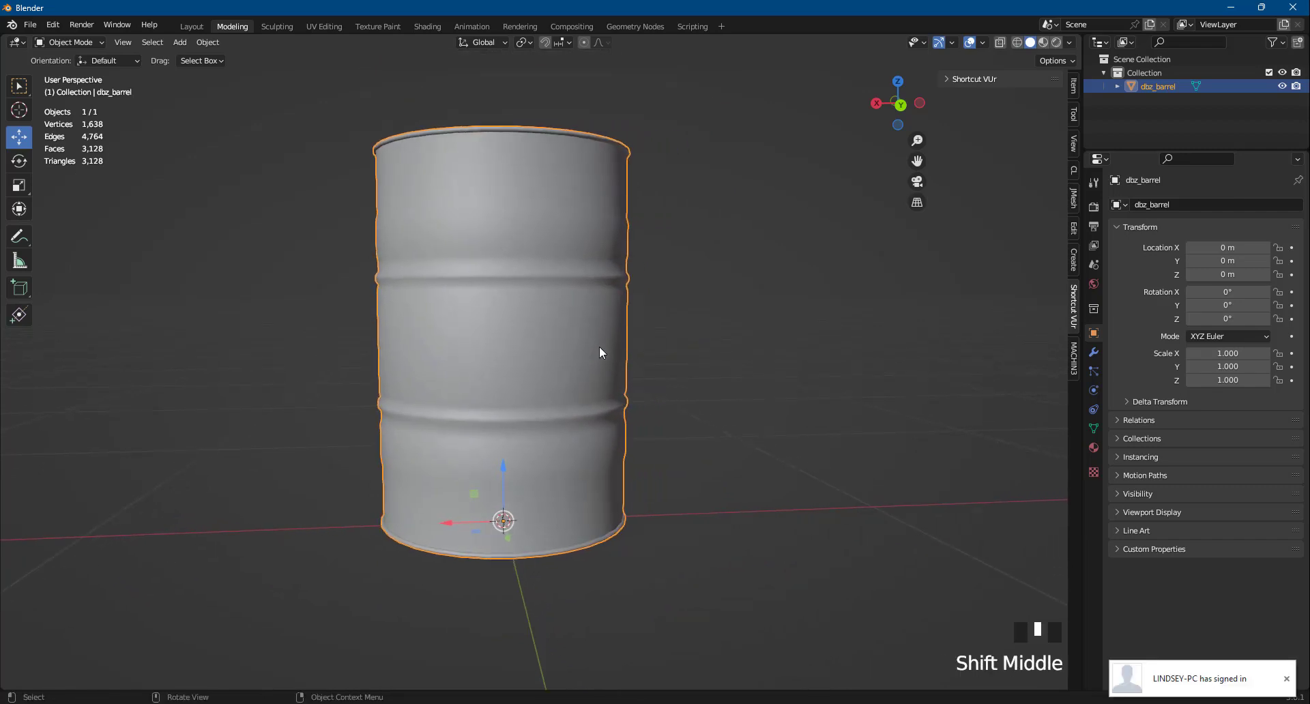
pyautogui.click(1285, 678)
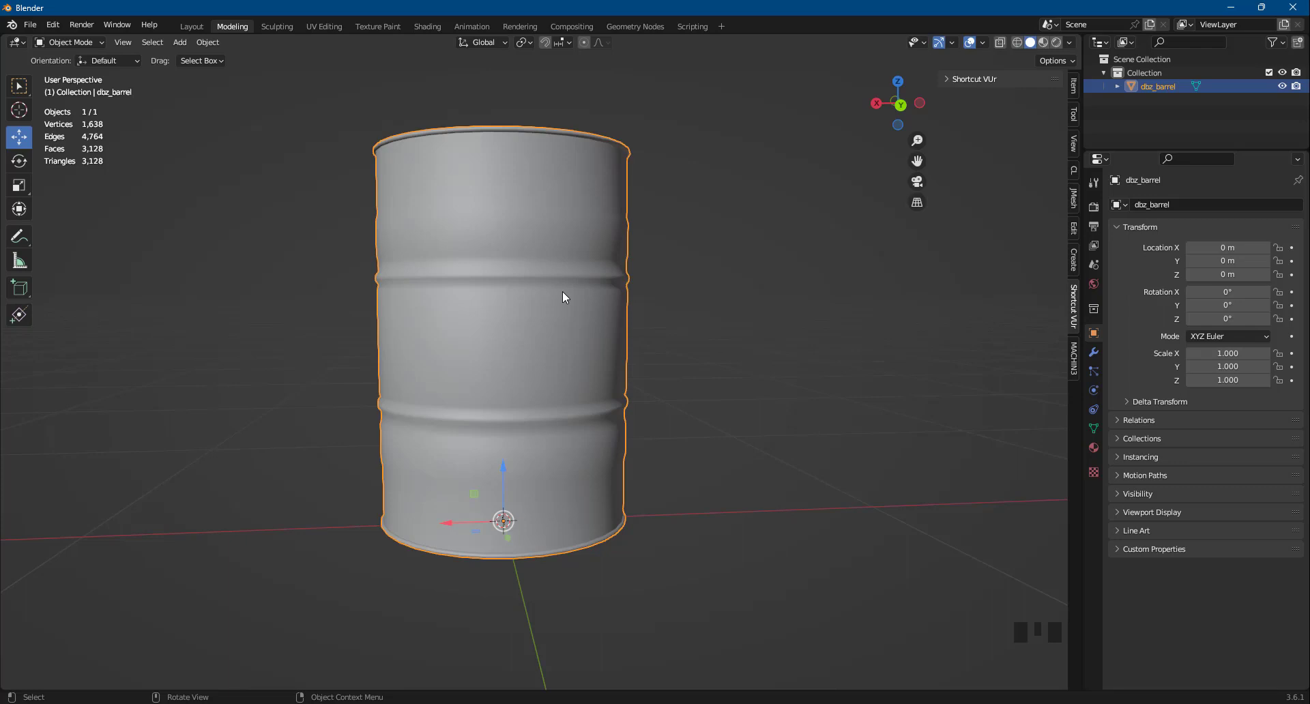
# Step: Expand the dbz_barrel object's hierarchy down to its mesh data and material
pyautogui.moveTo(661, 216); pyautogui.dragTo(701, 271, button='middle')
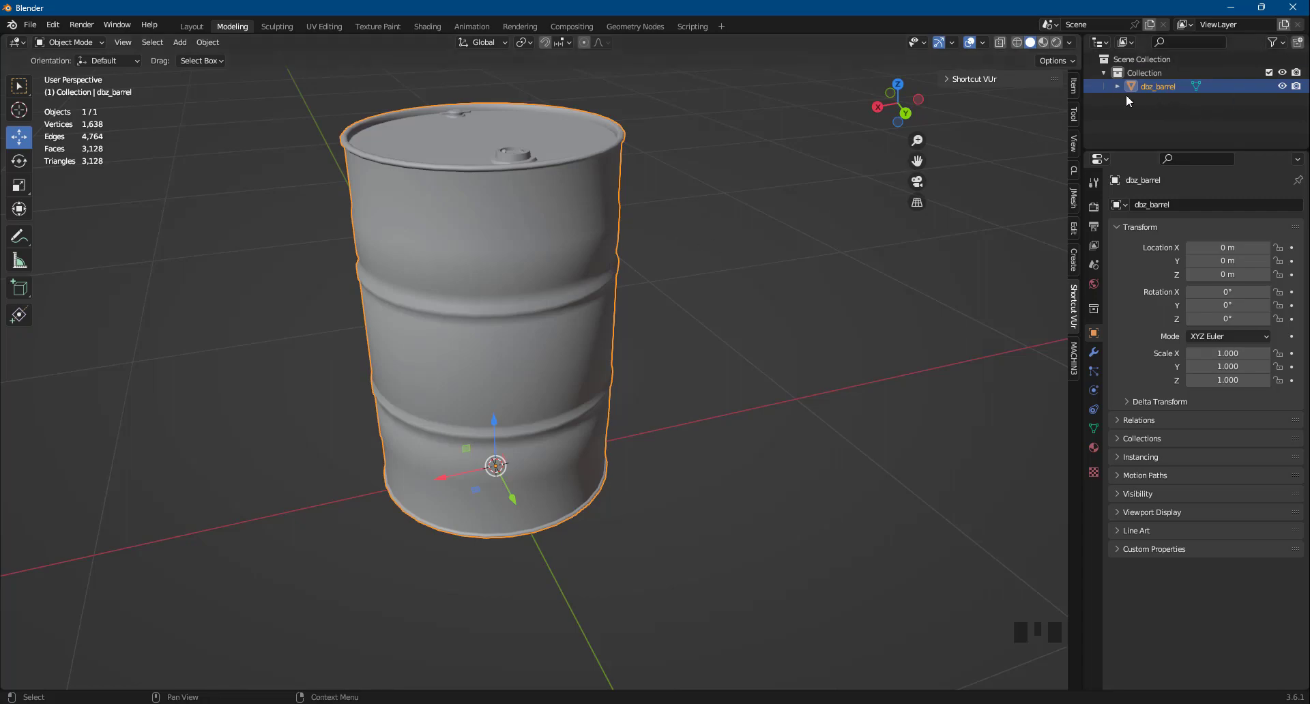
pyautogui.scroll(-6, 525, 417)
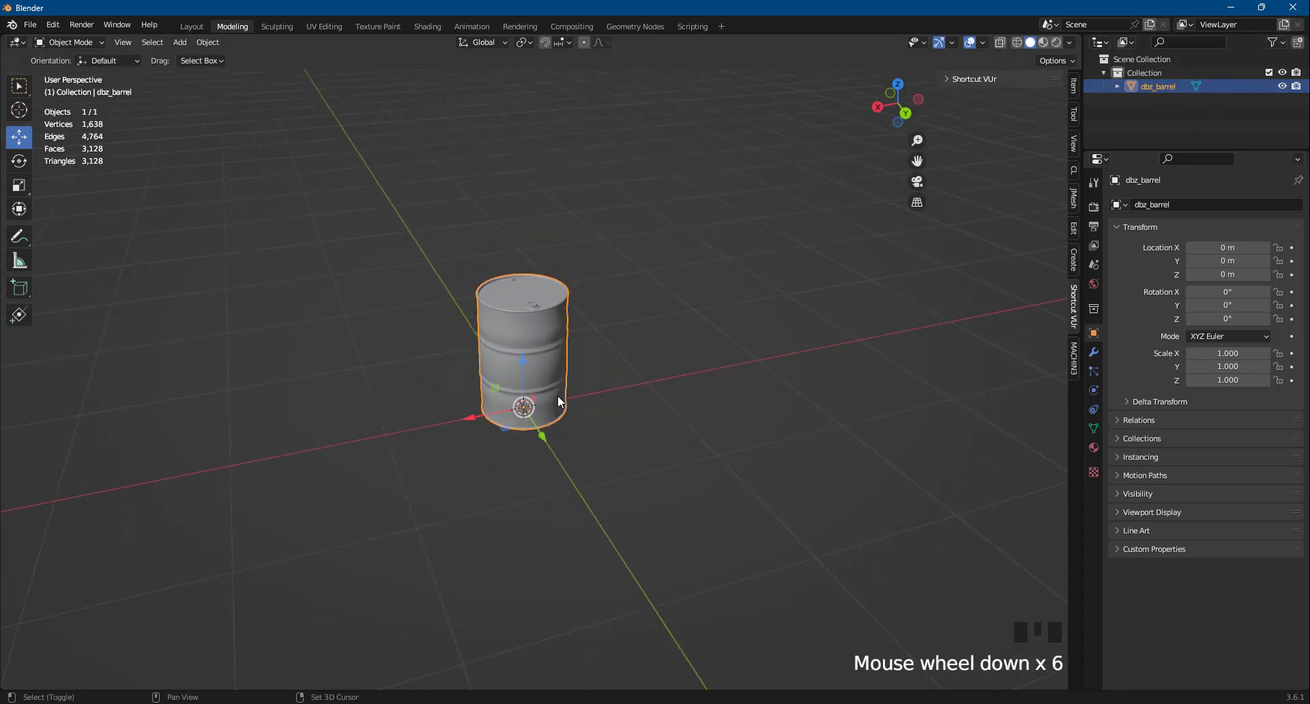
pyautogui.keyDown('shift'); pyautogui.moveTo(558, 395); pyautogui.dragTo(534, 389, button='middle'); pyautogui.keyUp('shift')
pyautogui.scroll(2, 526, 386)
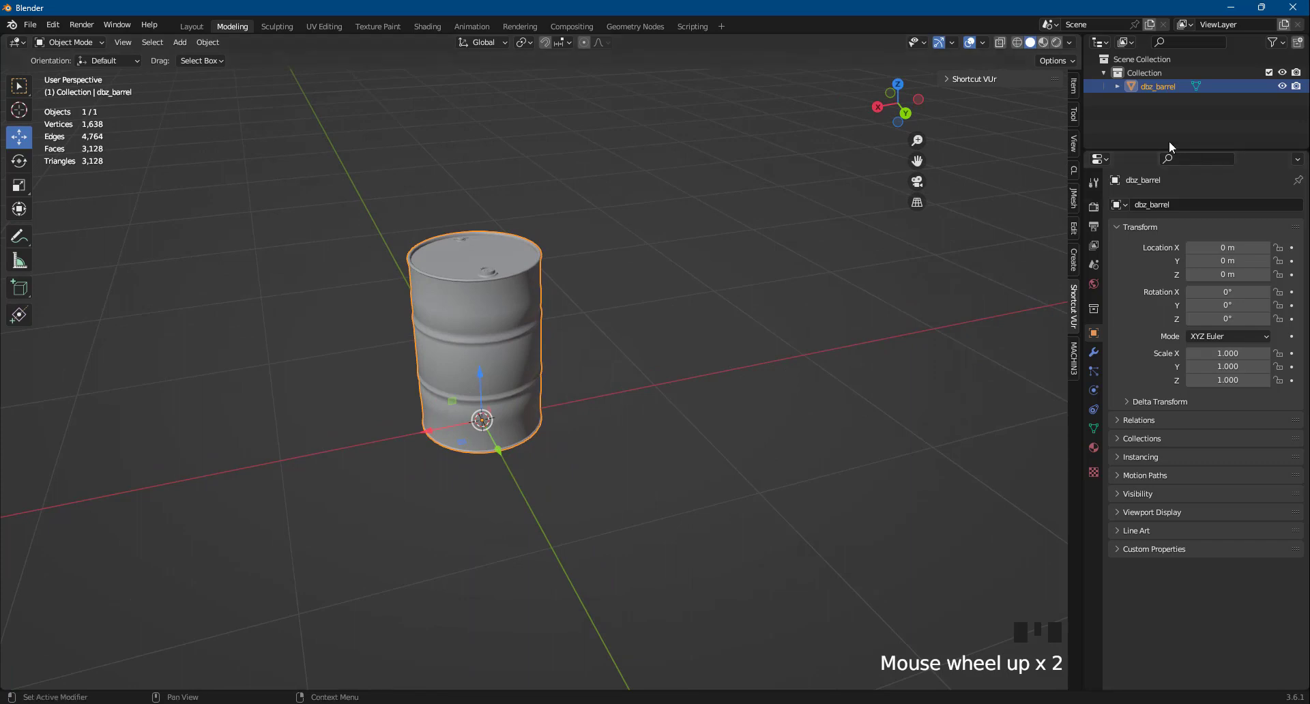
pyautogui.click(1116, 86)
pyautogui.click(1130, 100)
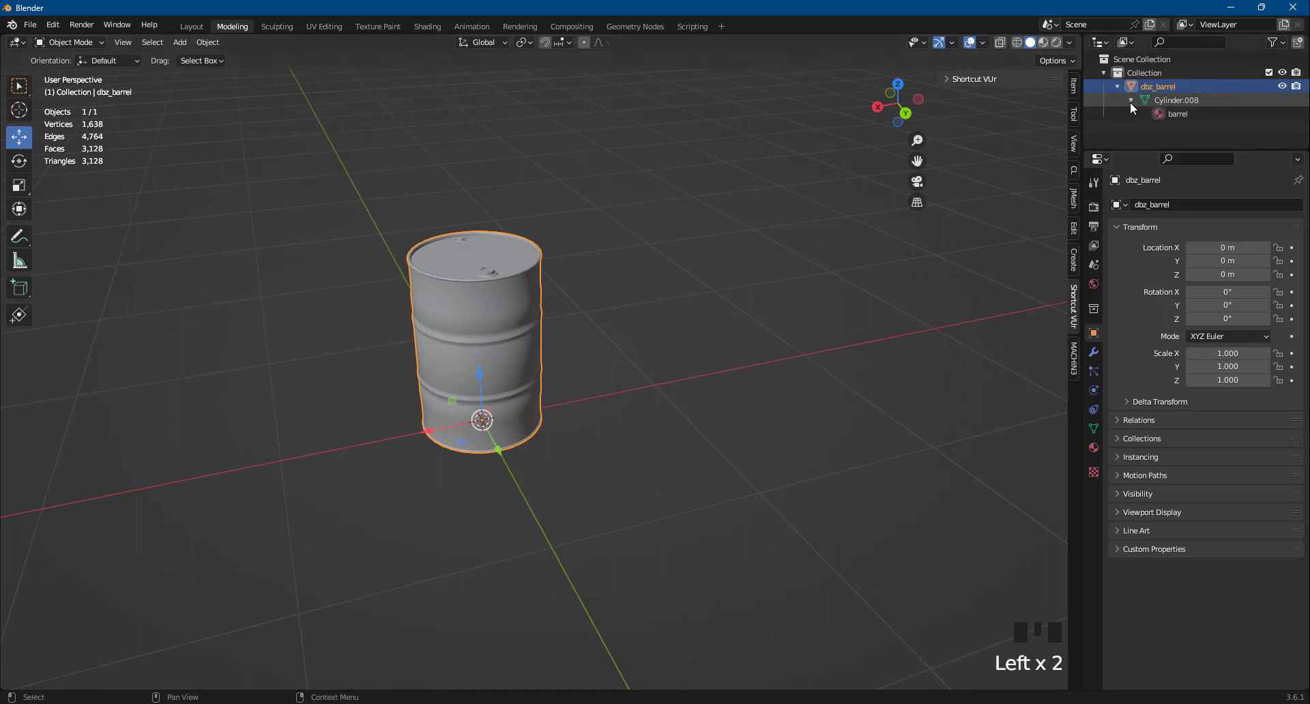
# Step: Rename the barrel's material to dbz_barrel by copying the name of its parent object
pyautogui.click(1173, 114)
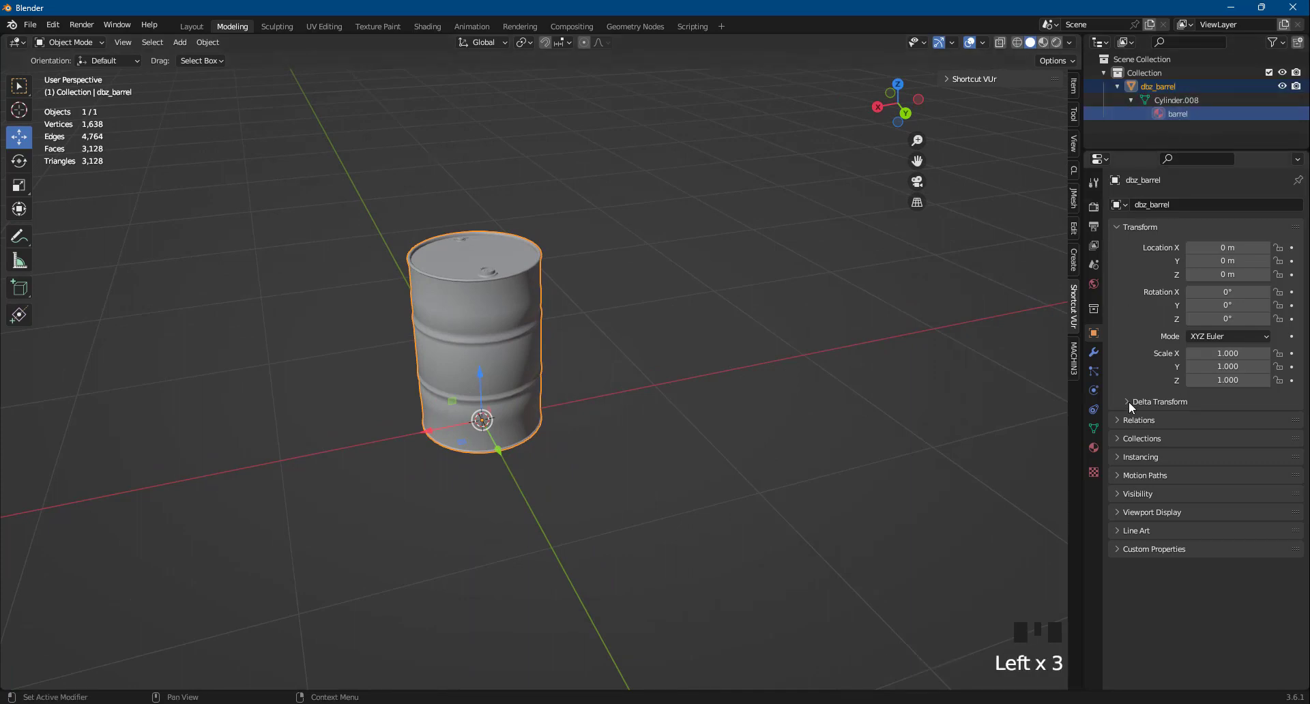
pyautogui.click(1156, 87)
pyautogui.doubleClick(1154, 84)
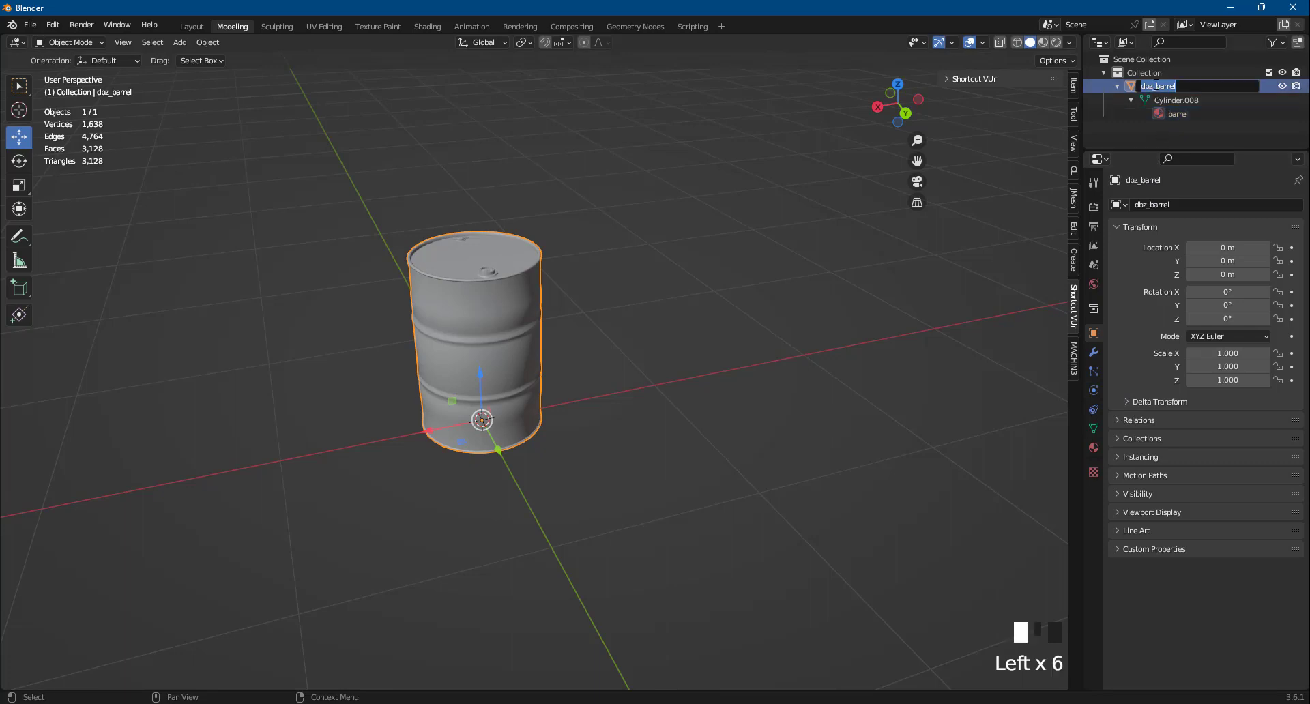
pyautogui.doubleClick(1178, 114)
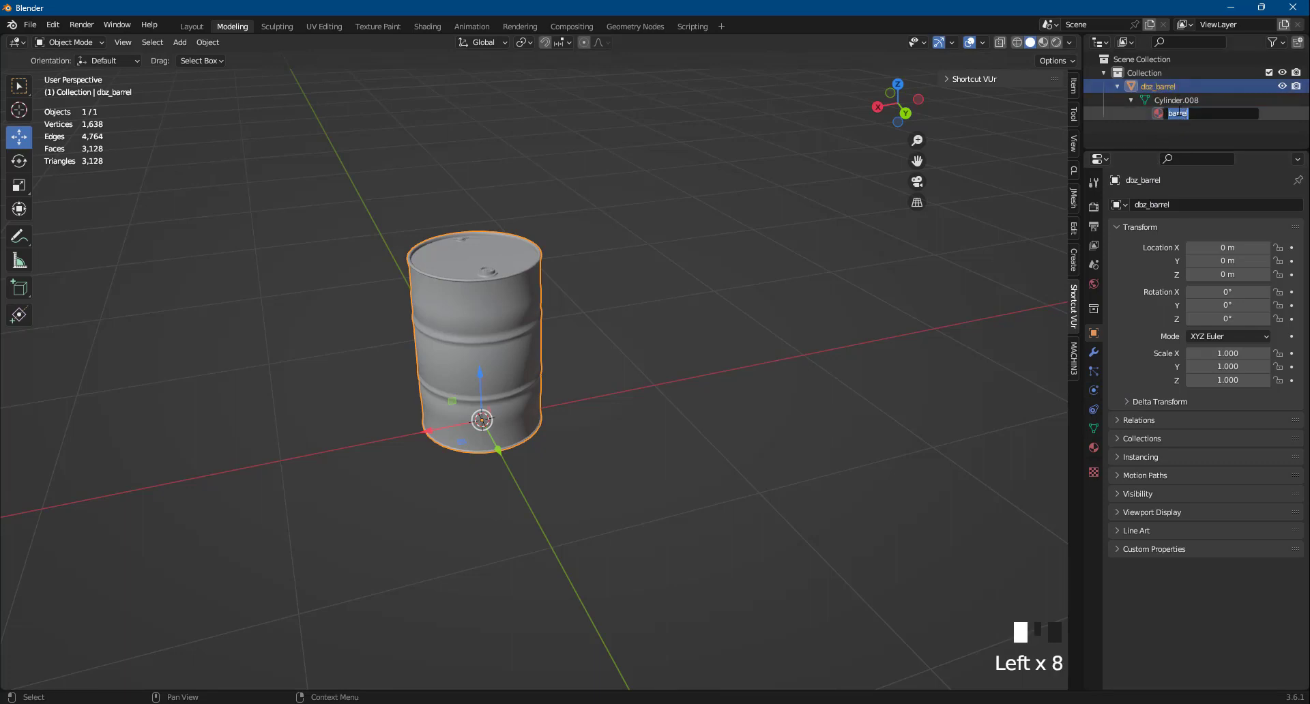
pyautogui.doubleClick(1160, 86)
pyautogui.hotkey('ctrl', 'c')
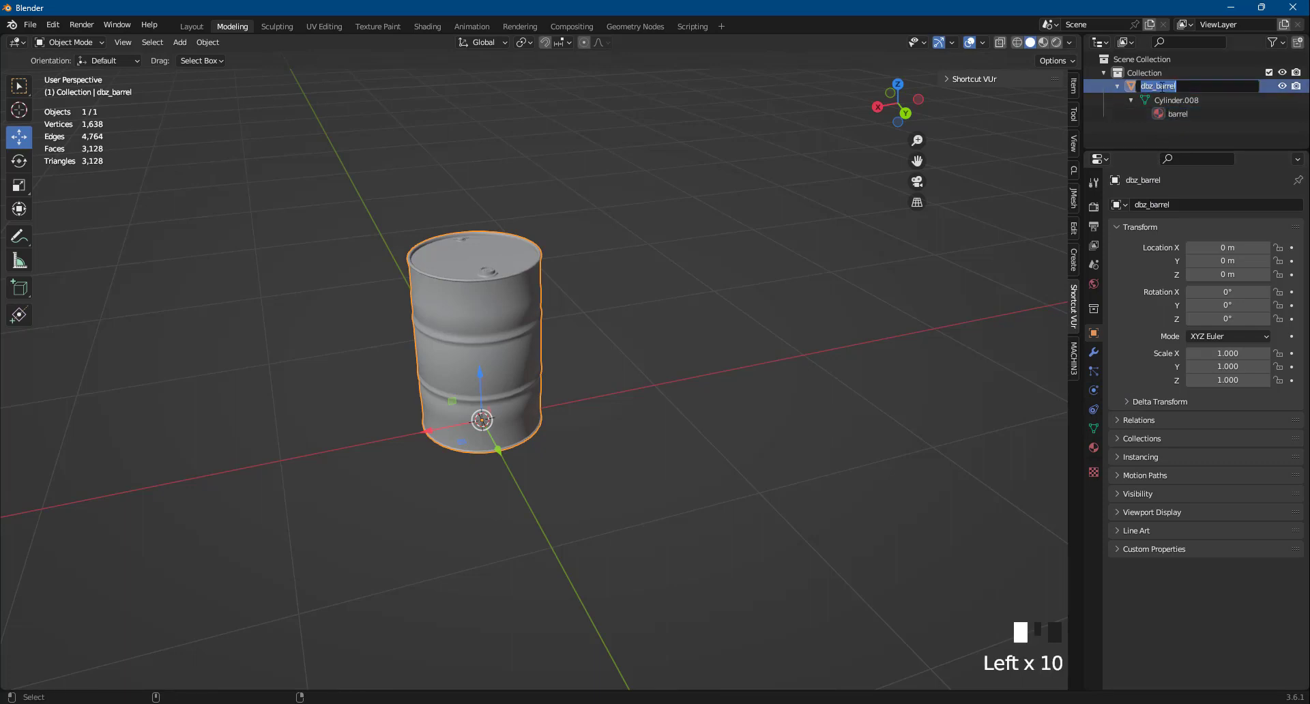
pyautogui.doubleClick(1178, 113)
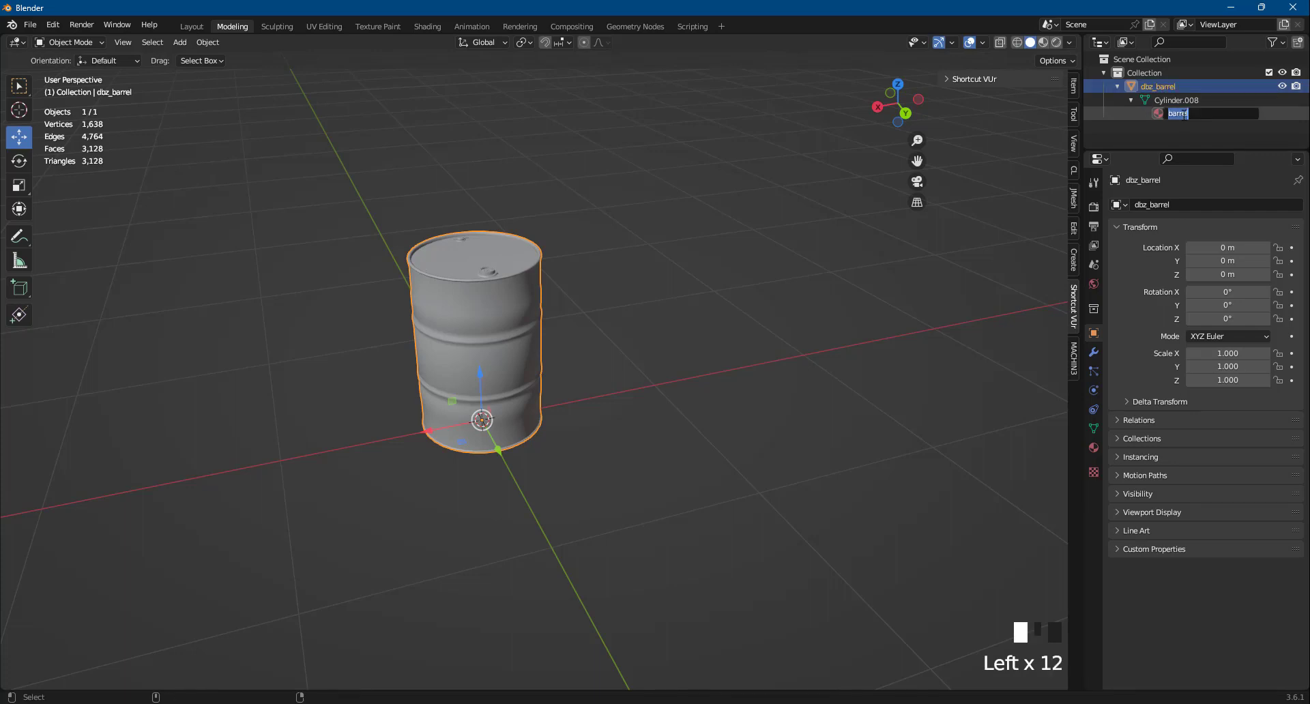
pyautogui.hotkey('ctrl', 'v')
pyautogui.click(1177, 114)
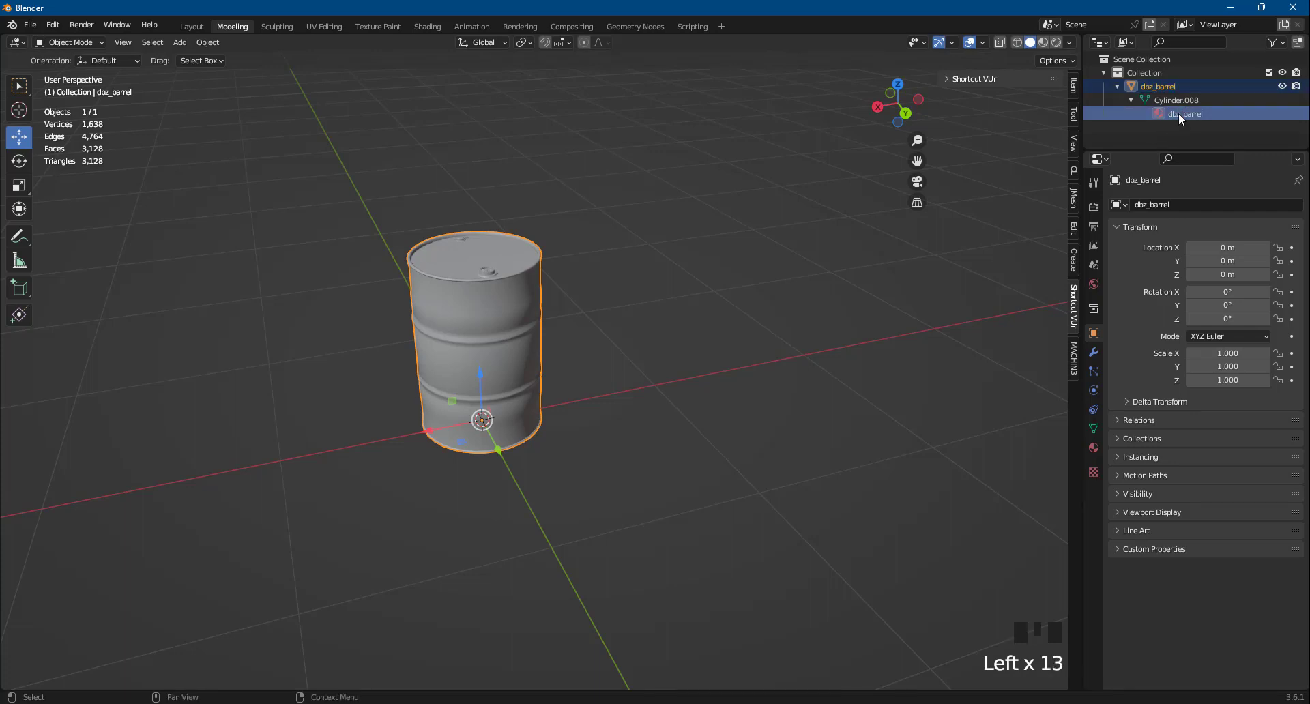
# Step: Delete the barrel from the collection with its Cylinder.008 mesh data selected
pyautogui.click(1179, 101)
pyautogui.press('Delete')
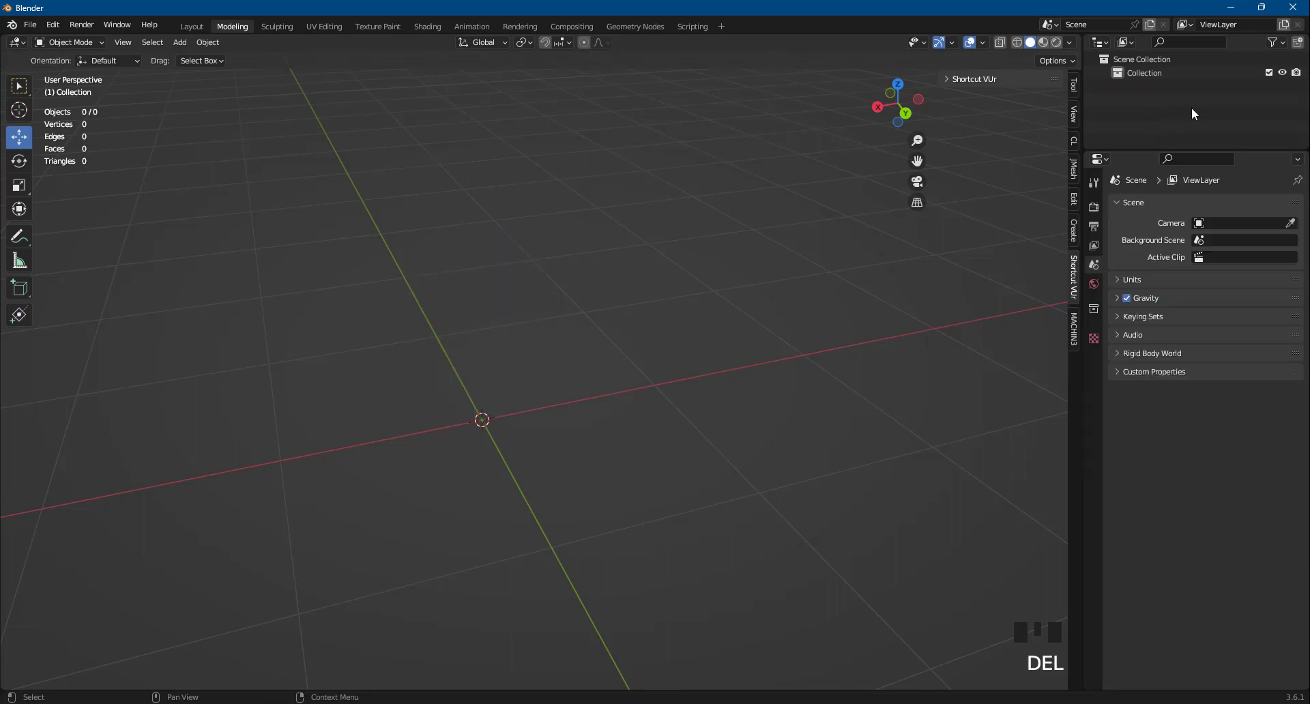
# Step: Restore the deleted barrel object and rename its Cylinder.008 mesh data as dbz_barrel
pyautogui.hotkey('ctrl', 'z')
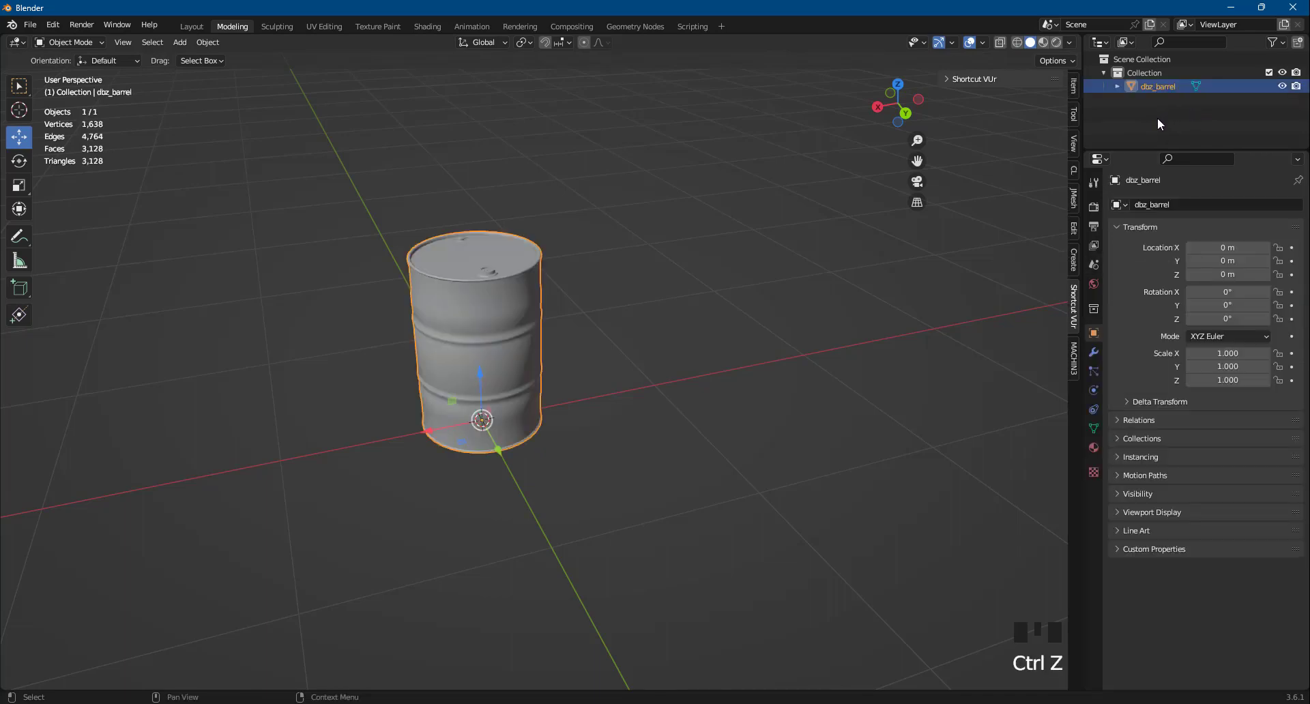
pyautogui.click(1117, 85)
pyautogui.click(1165, 100)
pyautogui.doubleClick(1166, 100)
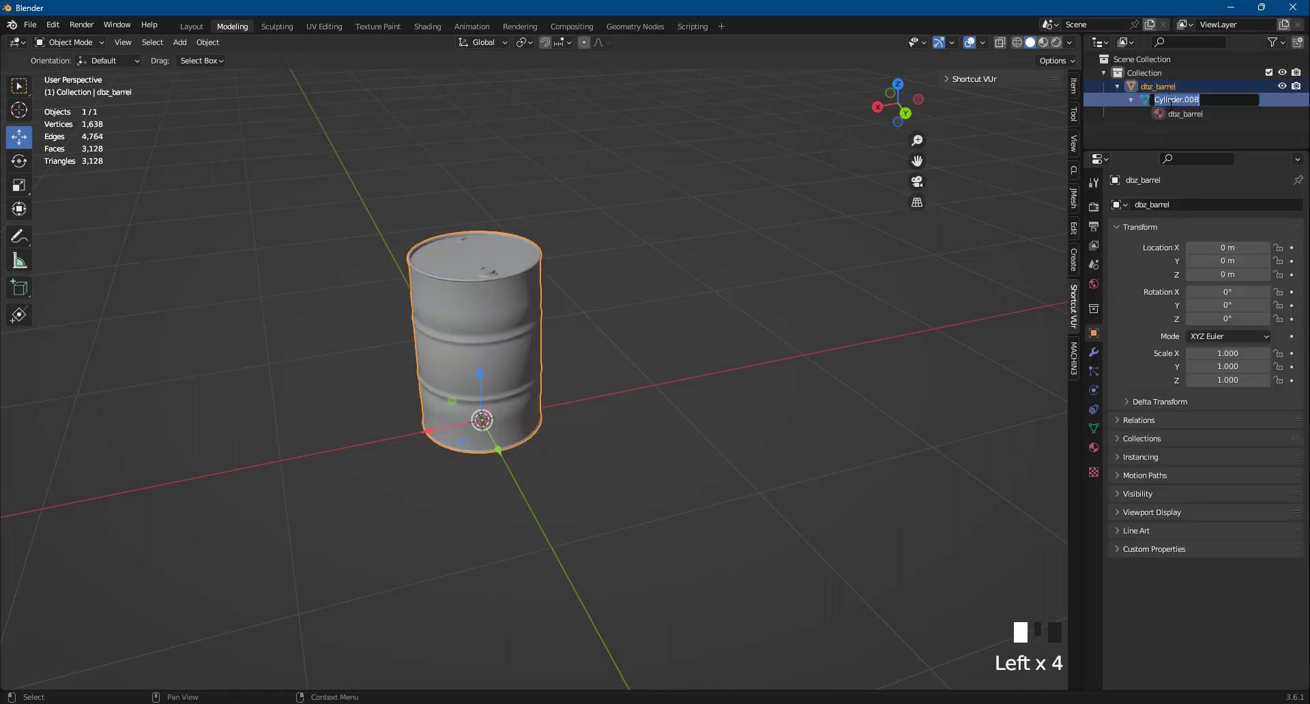
pyautogui.hotkey('ctrl', 'v')
pyautogui.press('Return')
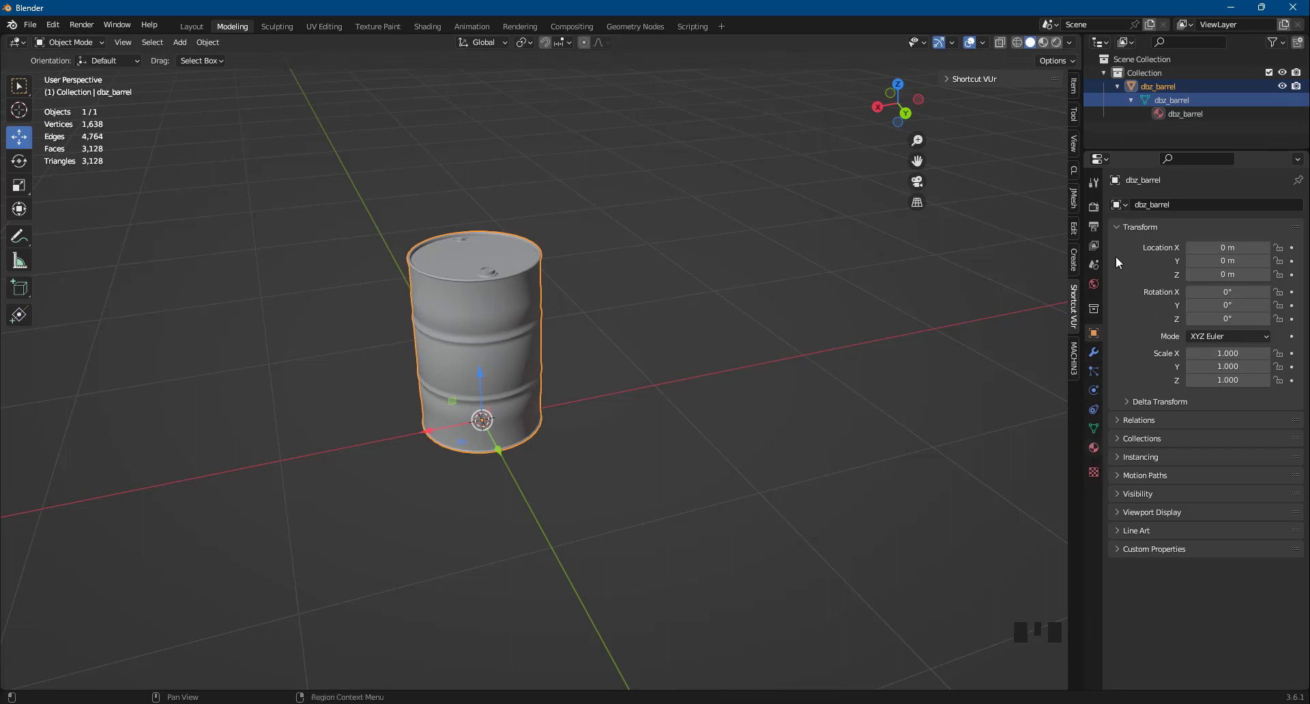
# Step: Examine the barrel object's material slot and the list of materials available in the file
pyautogui.click(1094, 448)
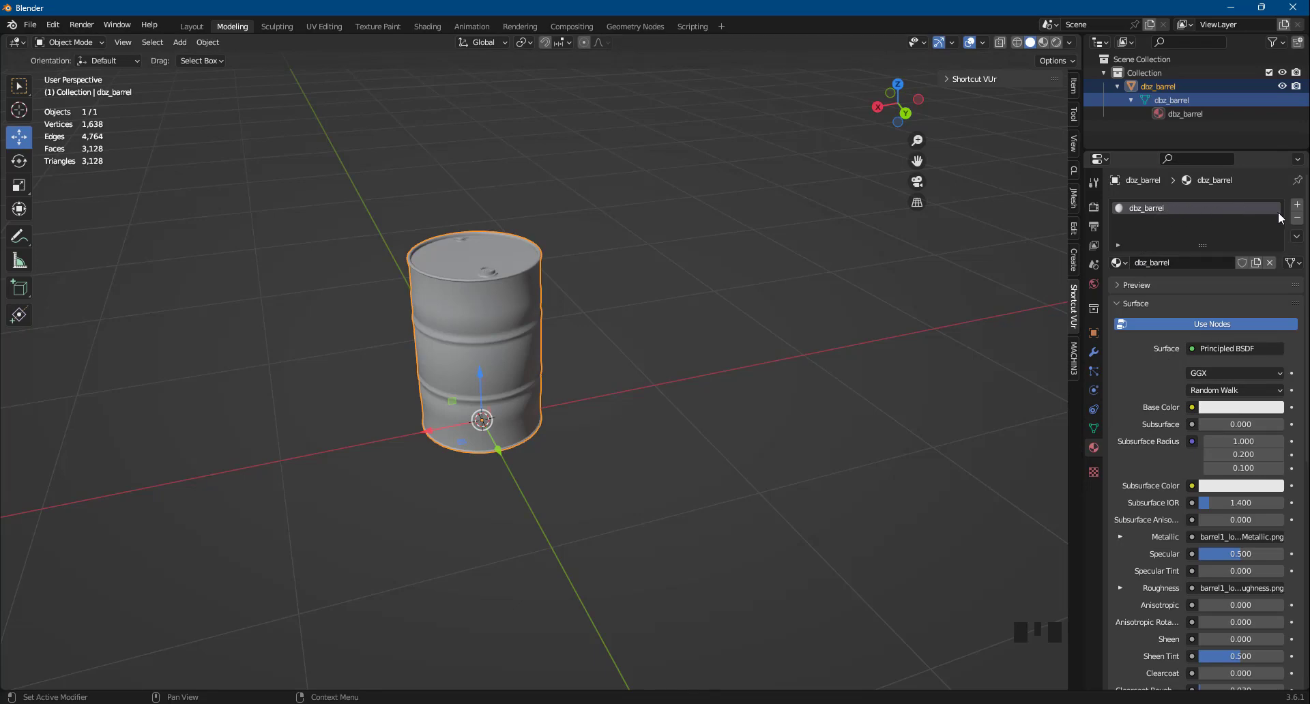
pyautogui.click(1161, 87)
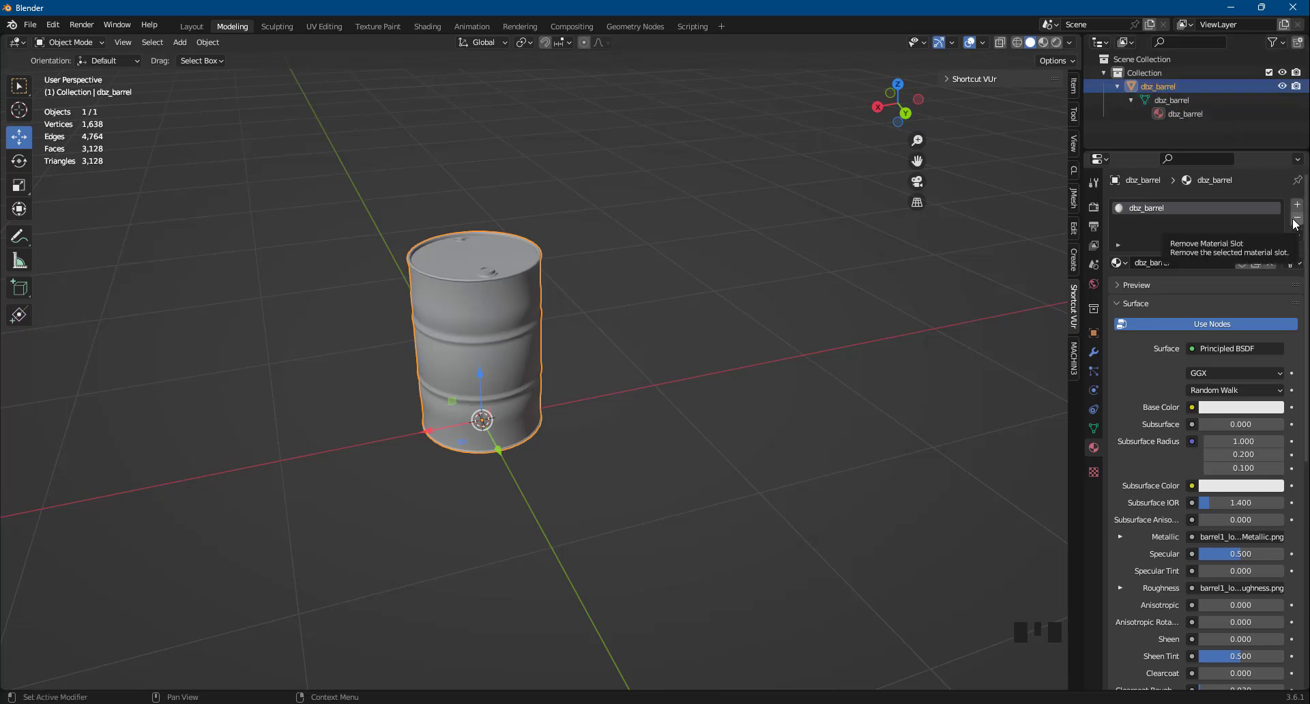
pyautogui.click(1116, 262)
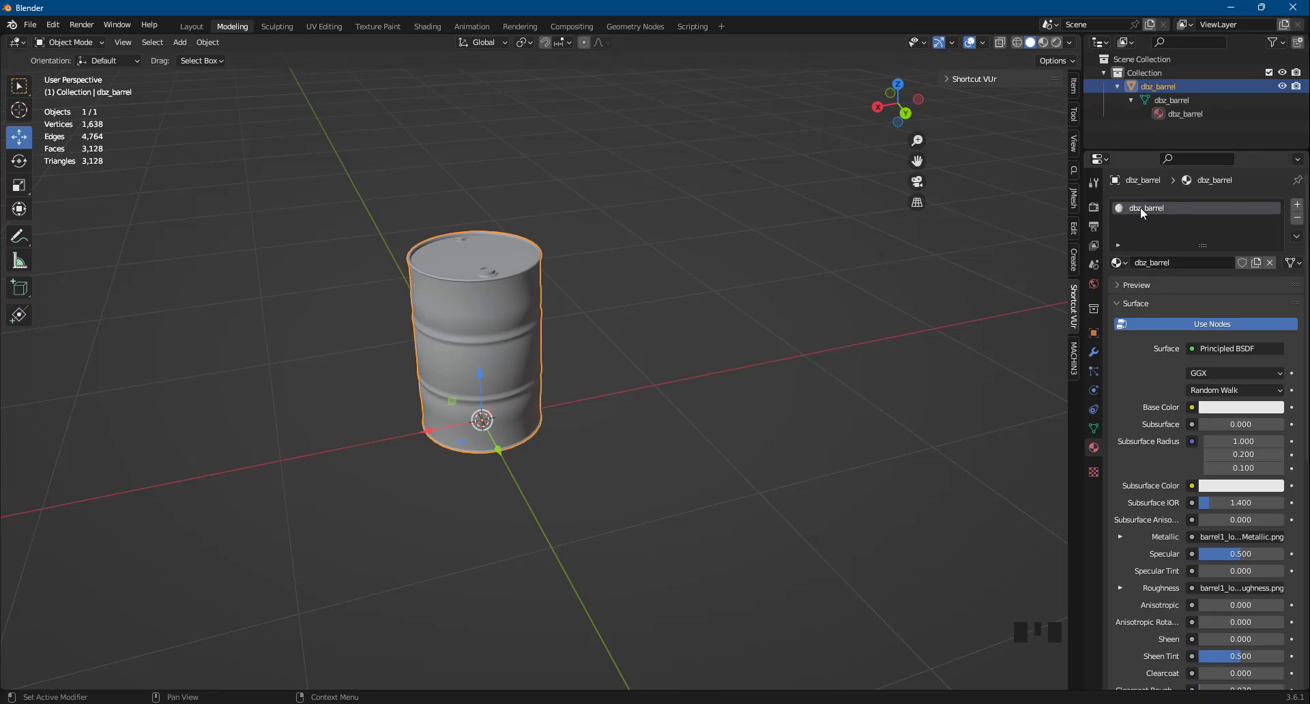
pyautogui.click(1119, 263)
pyautogui.click(1118, 245)
pyautogui.click(1119, 245)
pyautogui.click(1124, 265)
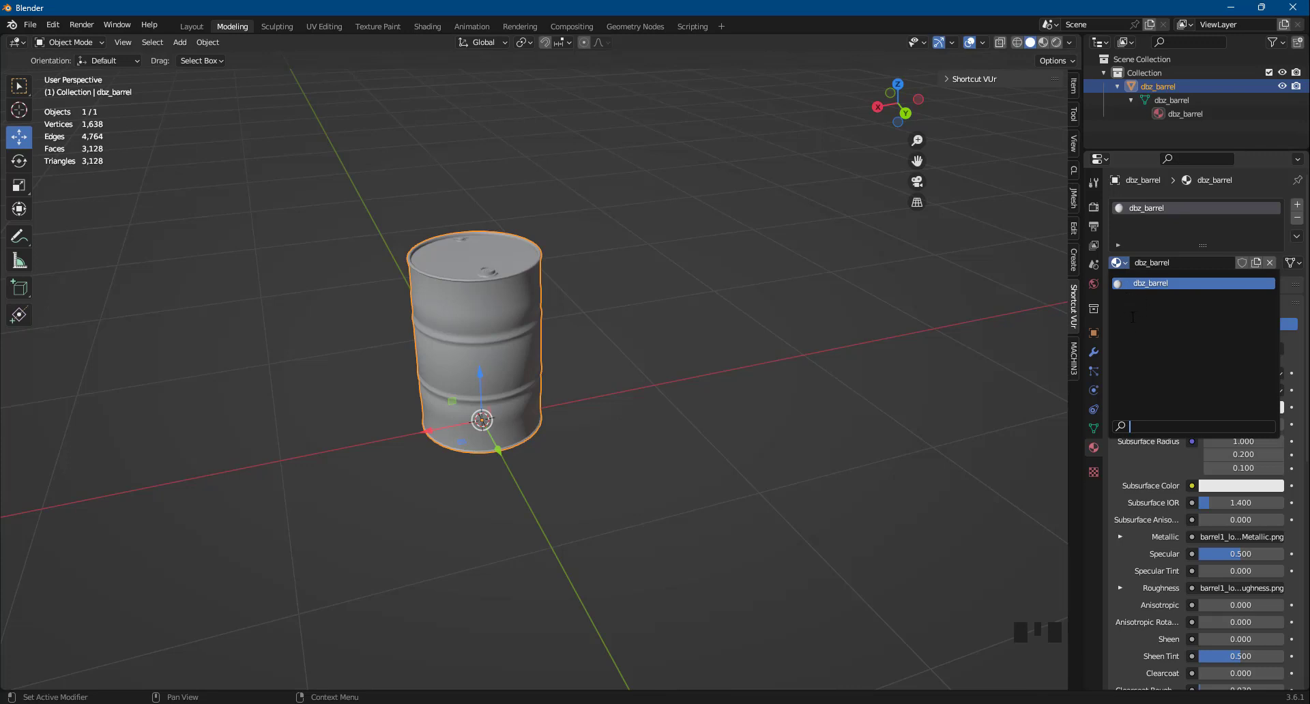
pyautogui.click(1125, 265)
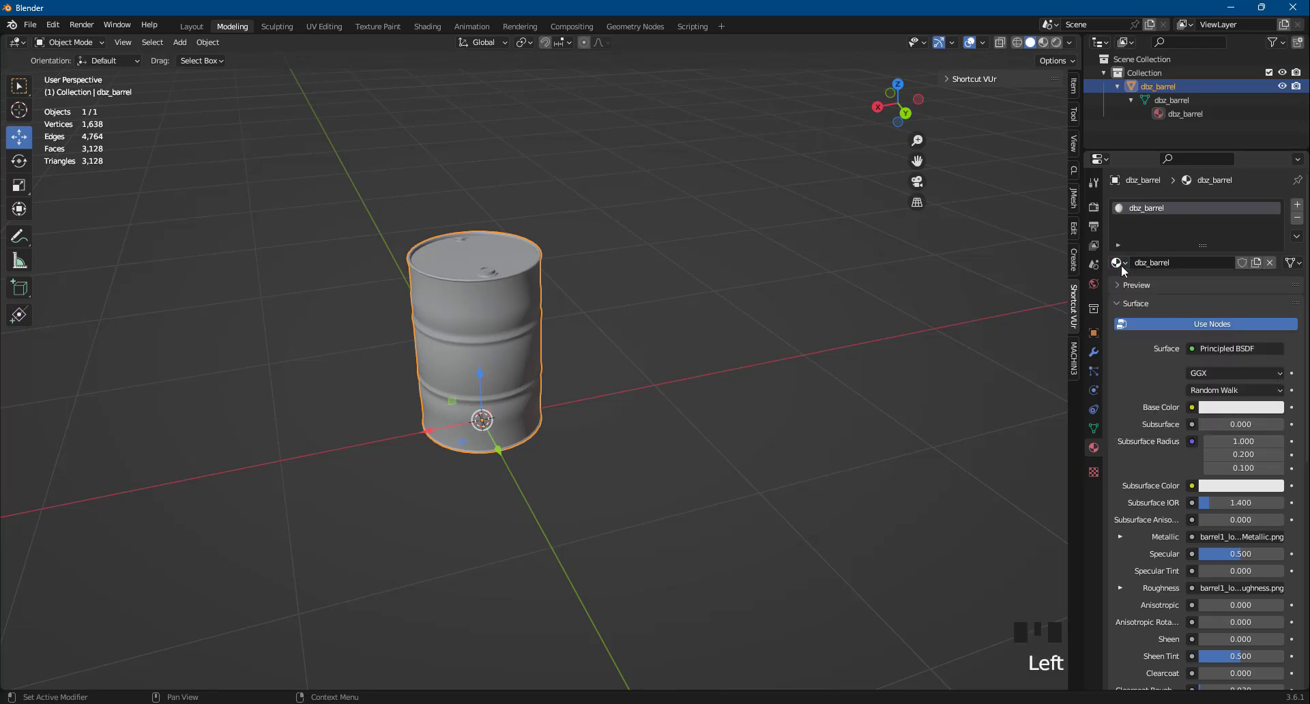
pyautogui.click(1117, 86)
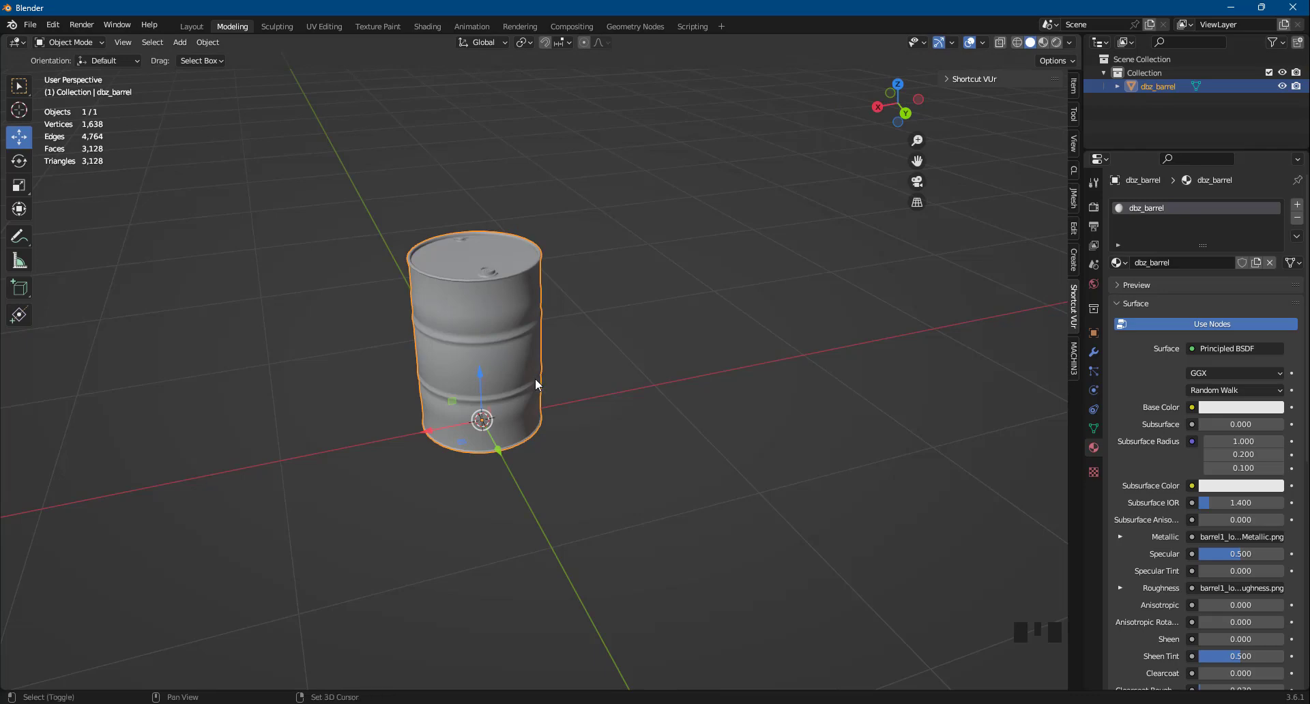
# Step: Add a cylinder mesh at the barrel's origin
pyautogui.keyDown('shift'); pyautogui.moveTo(535, 378); pyautogui.dragTo(665, 350, button='middle'); pyautogui.keyUp('shift')
pyautogui.scroll(2, 666, 349)
pyautogui.keyDown('shift'); pyautogui.moveTo(700, 389); pyautogui.dragTo(639, 385, button='middle'); pyautogui.keyUp('shift')
pyautogui.click(902, 110)
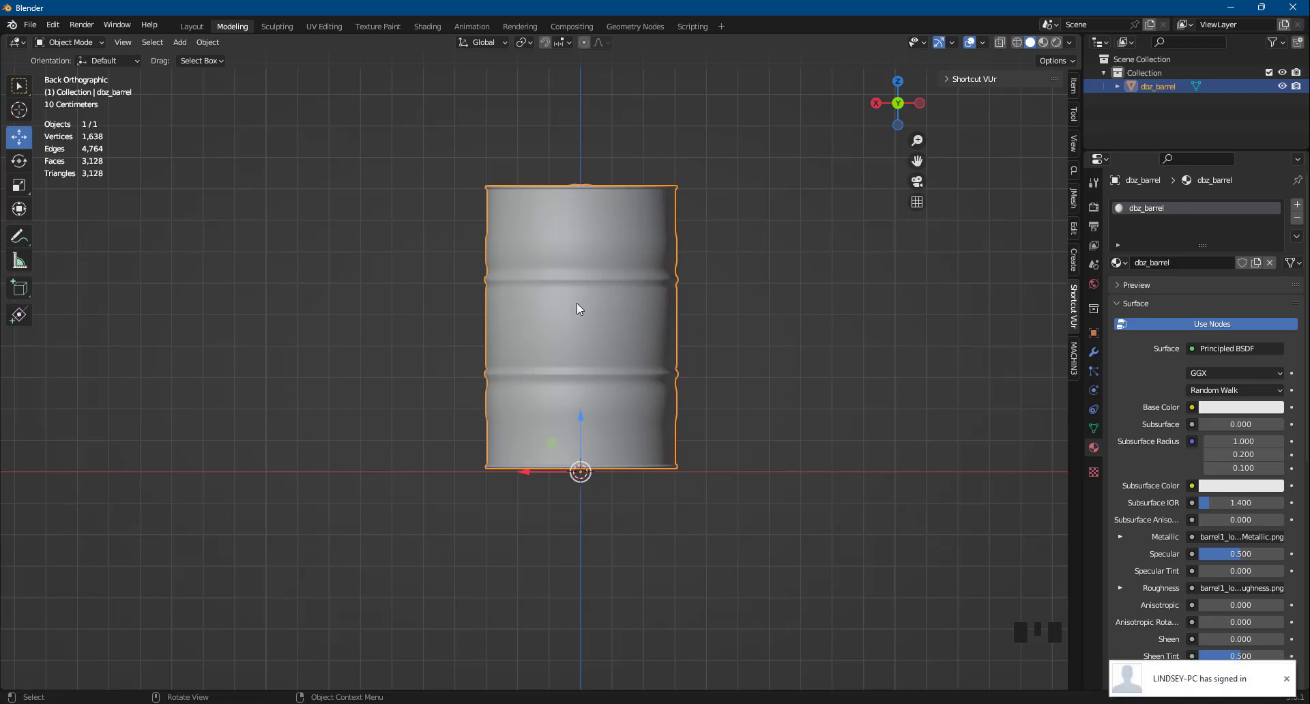
pyautogui.moveTo(576, 303); pyautogui.dragTo(595, 329, button='middle')
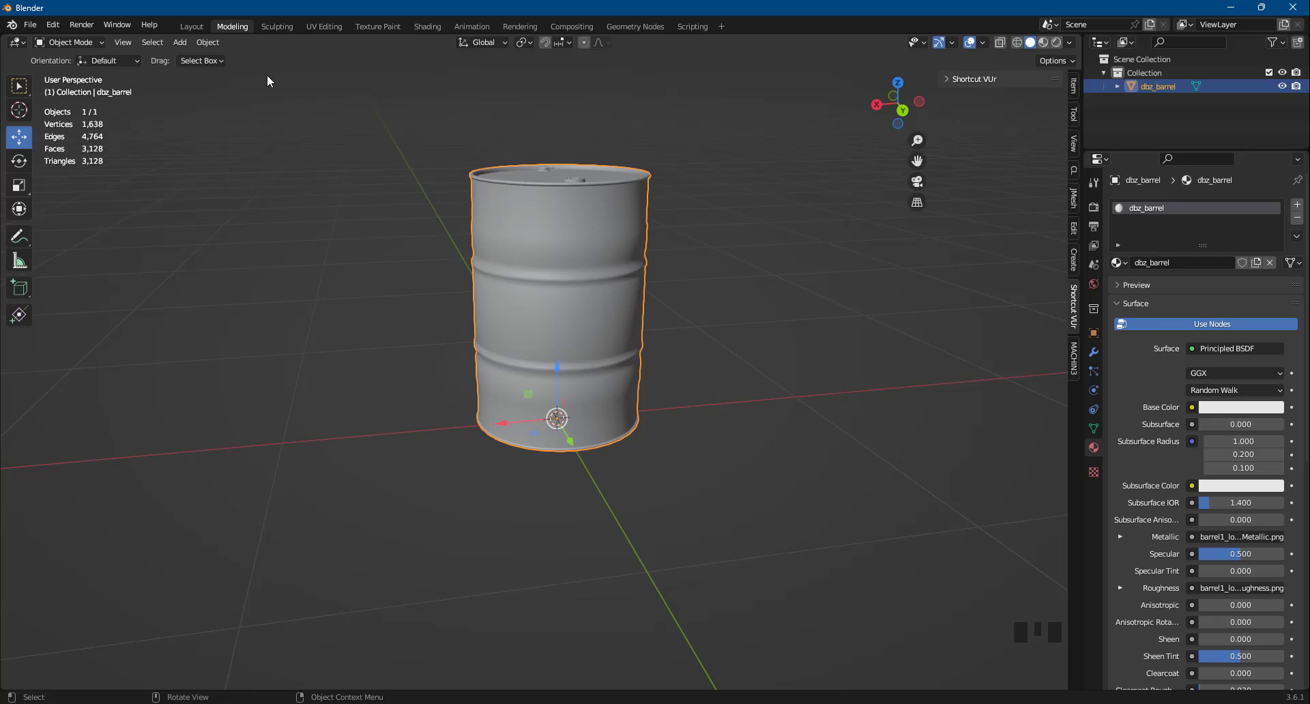
pyautogui.click(180, 42)
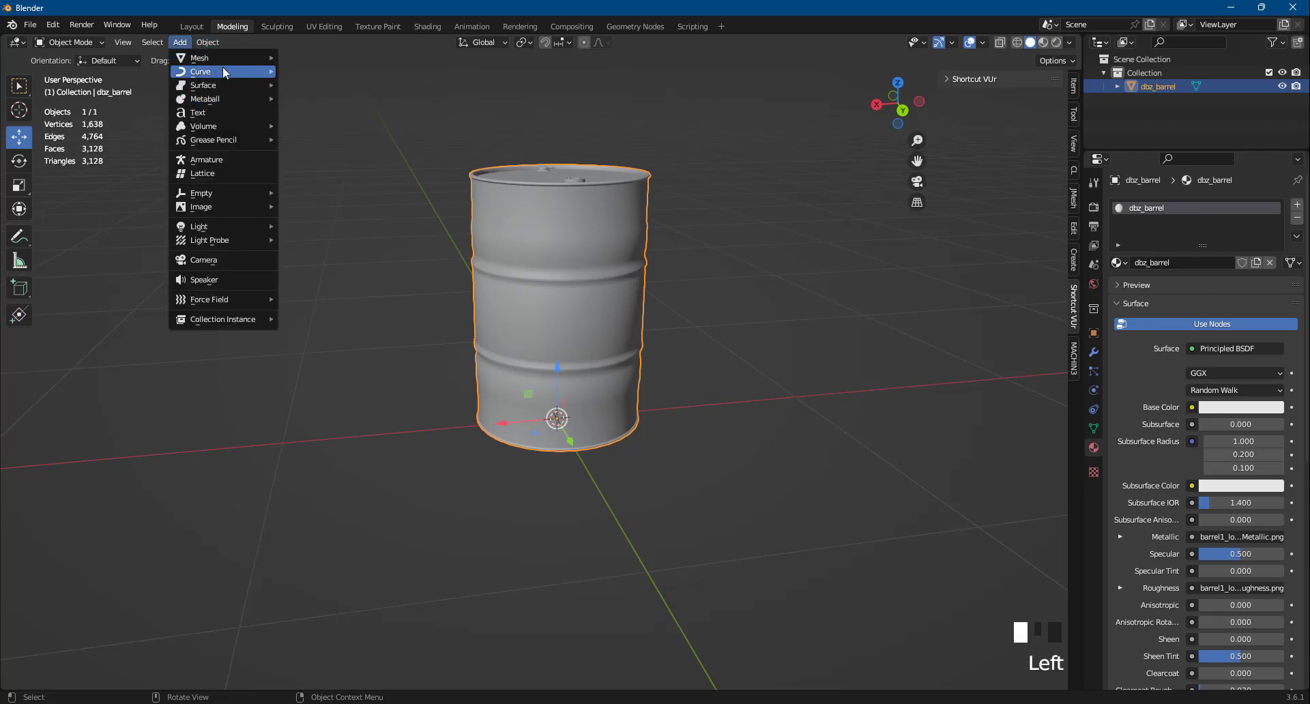
pyautogui.moveTo(249, 56)
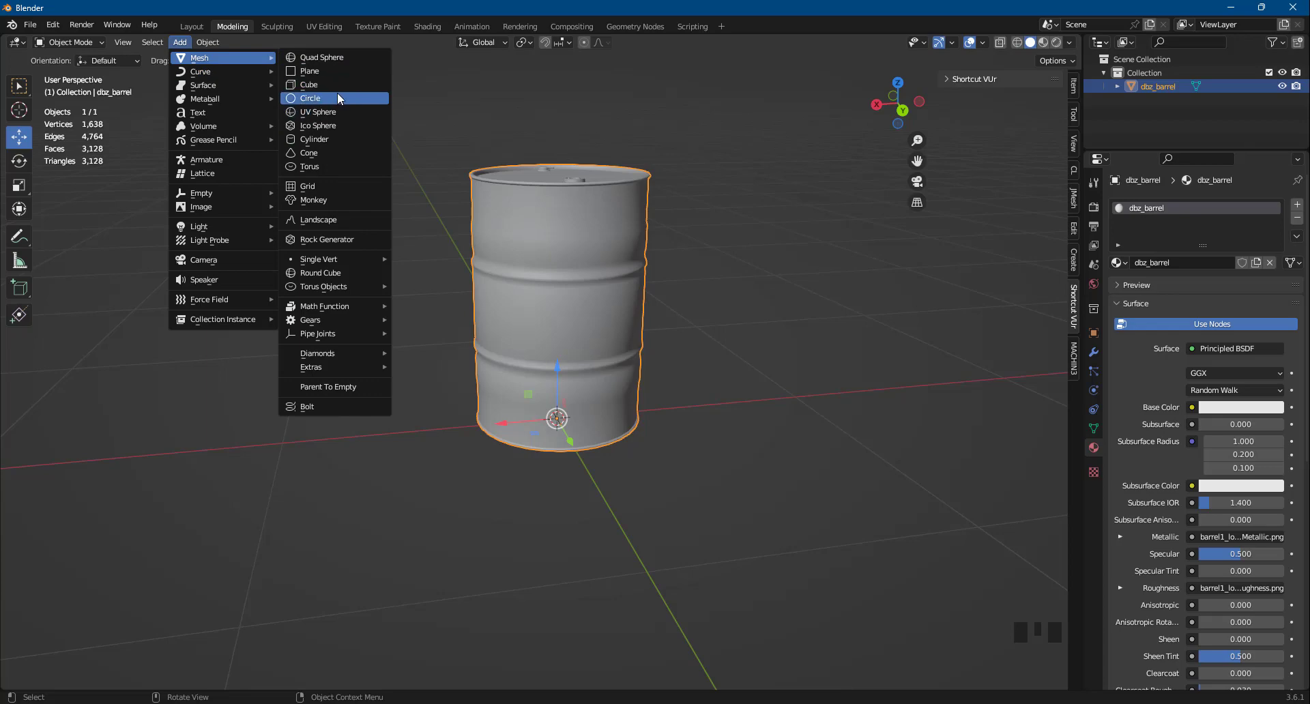
pyautogui.click(314, 139)
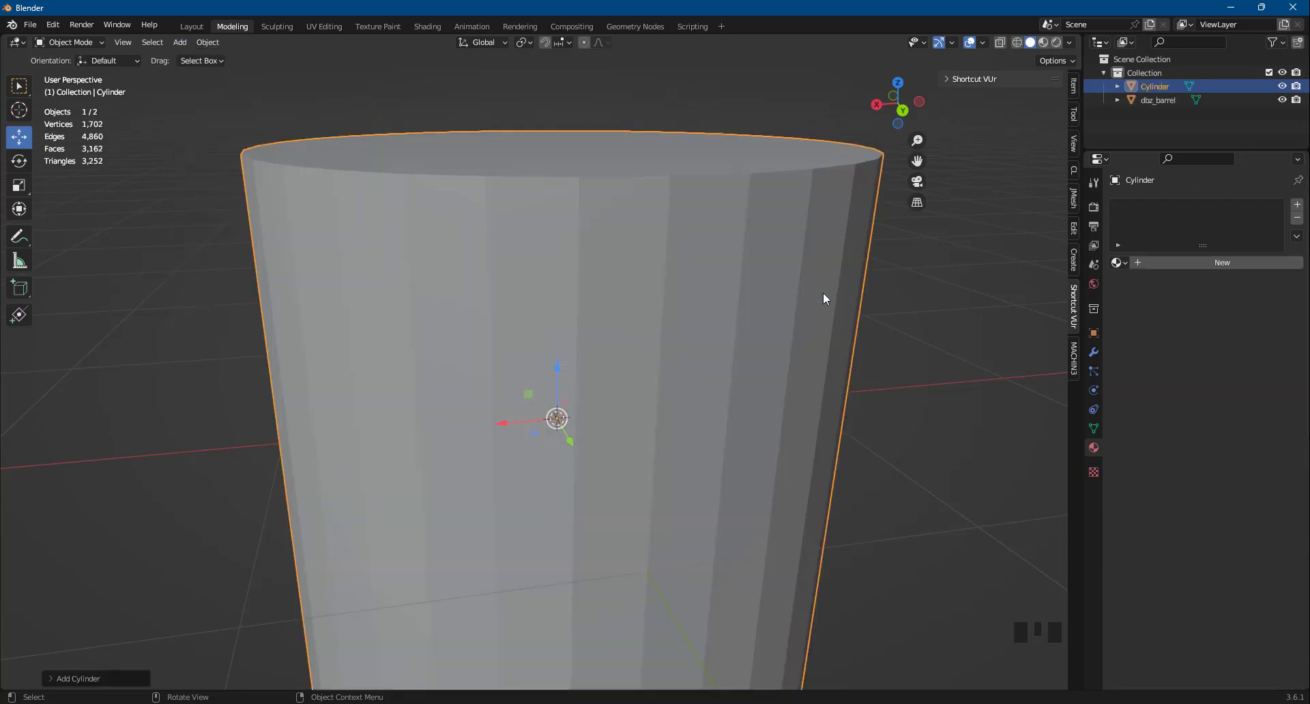
# Step: Scale the cylinder down uniformly to the barrel's width and raise it until its base meets the barrel's bottom
pyautogui.click(903, 111)
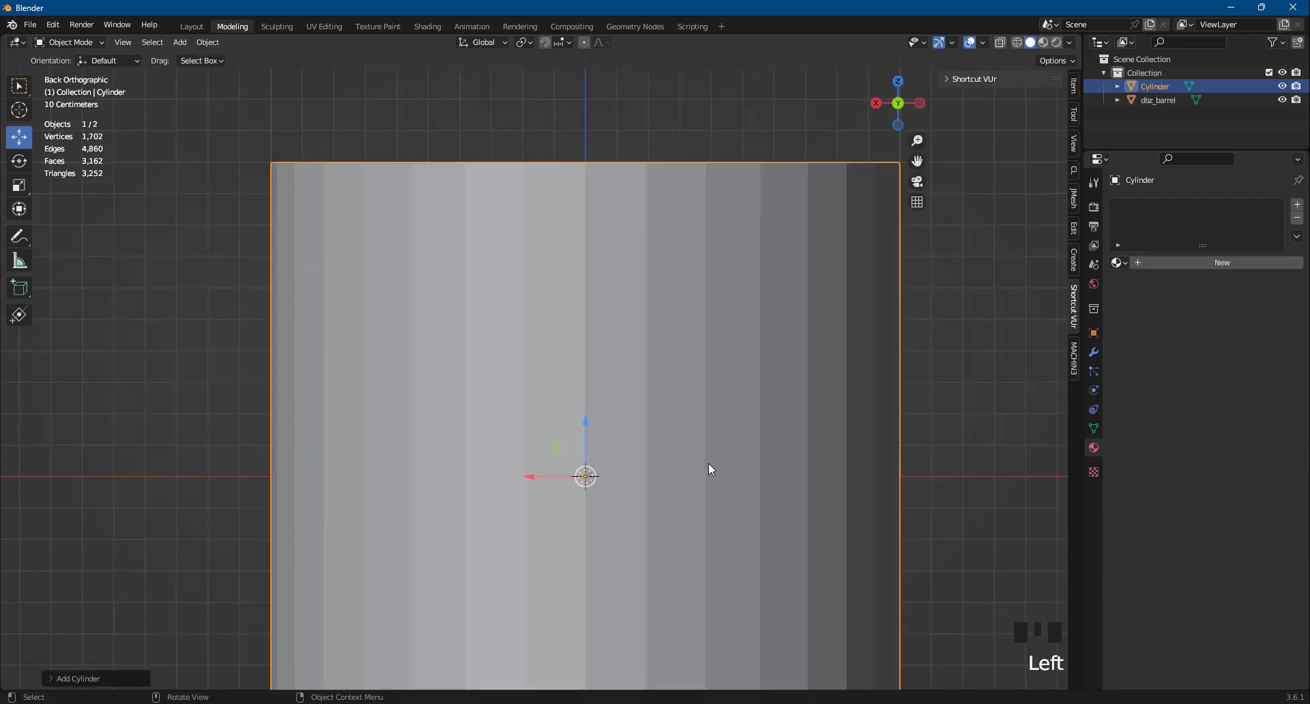
pyautogui.scroll(-7, 708, 464)
pyautogui.scroll(2, 586, 427)
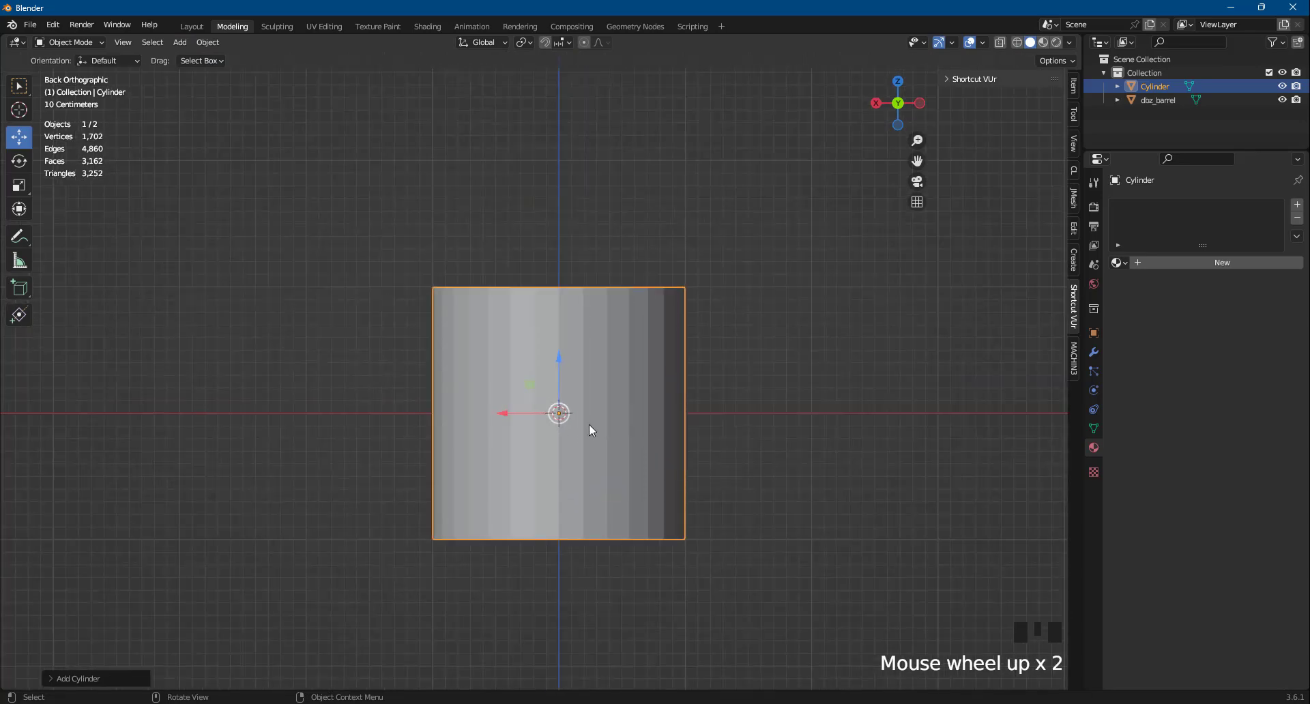
pyautogui.press('s')
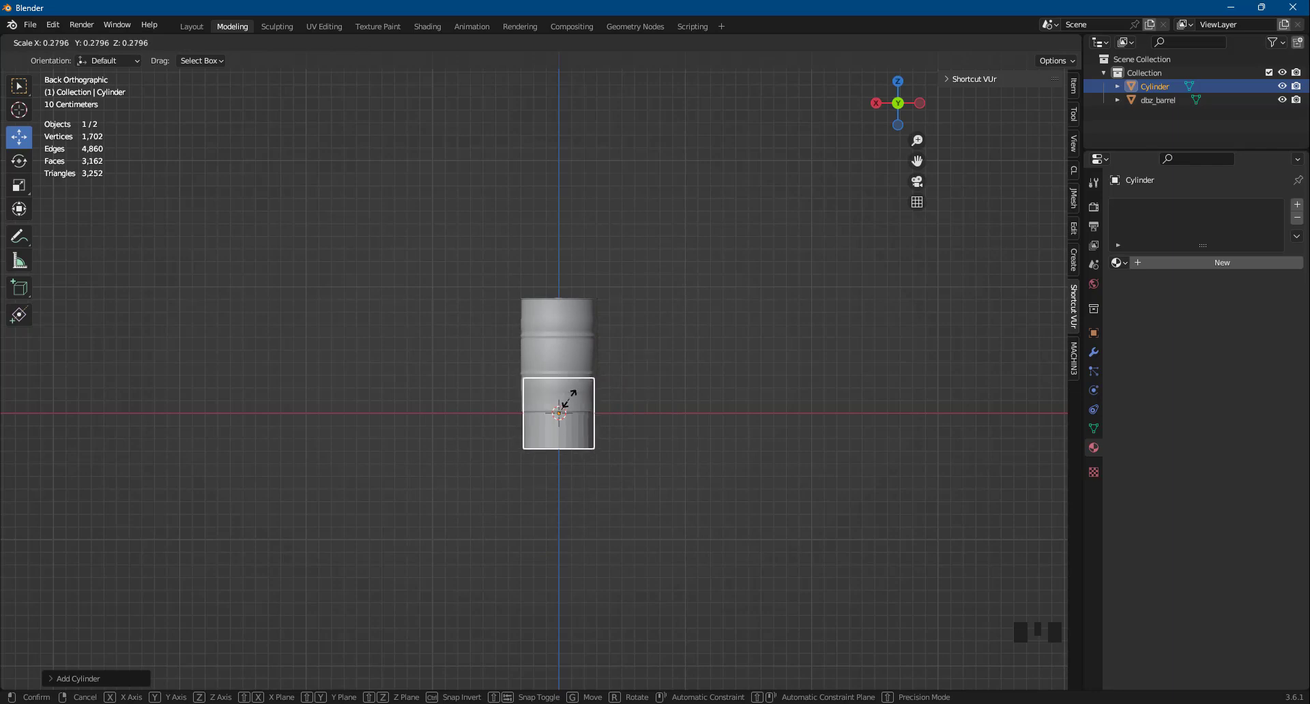
pyautogui.click(567, 379)
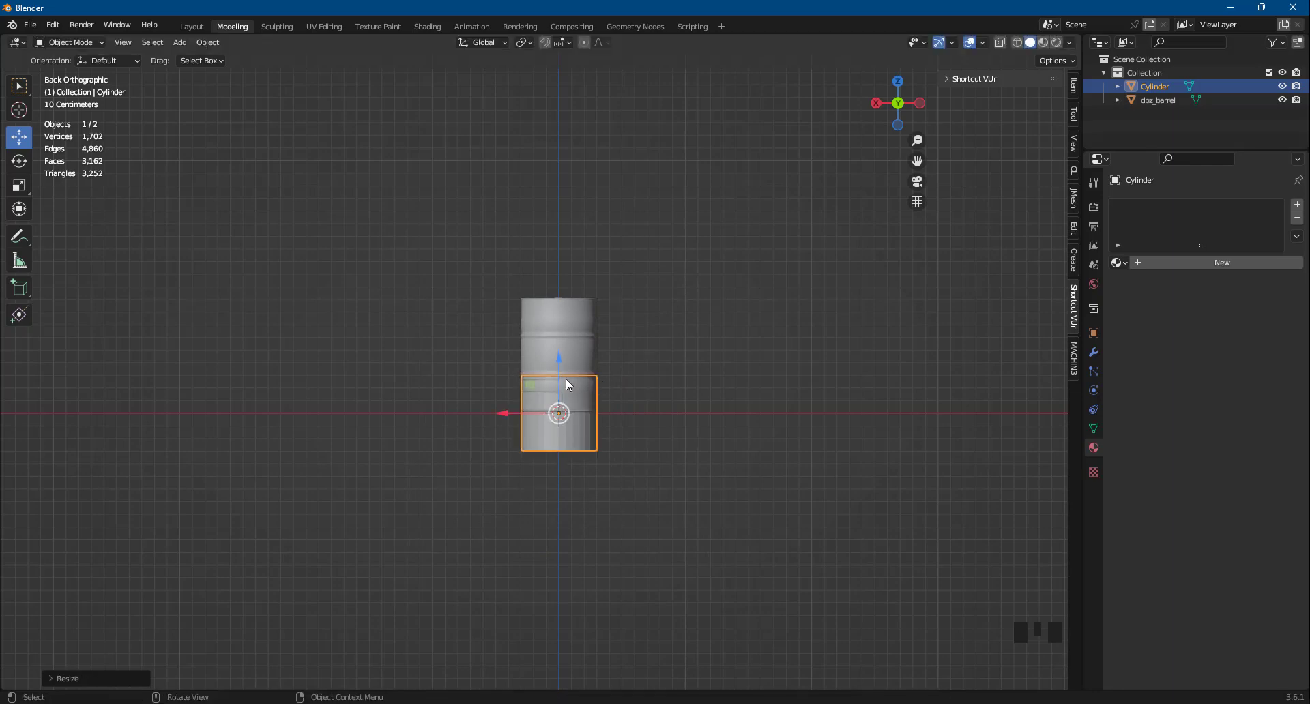
pyautogui.moveTo(566, 378); pyautogui.dragTo(568, 329)
pyautogui.scroll(9, 571, 342)
pyautogui.scroll(-3, 602, 252)
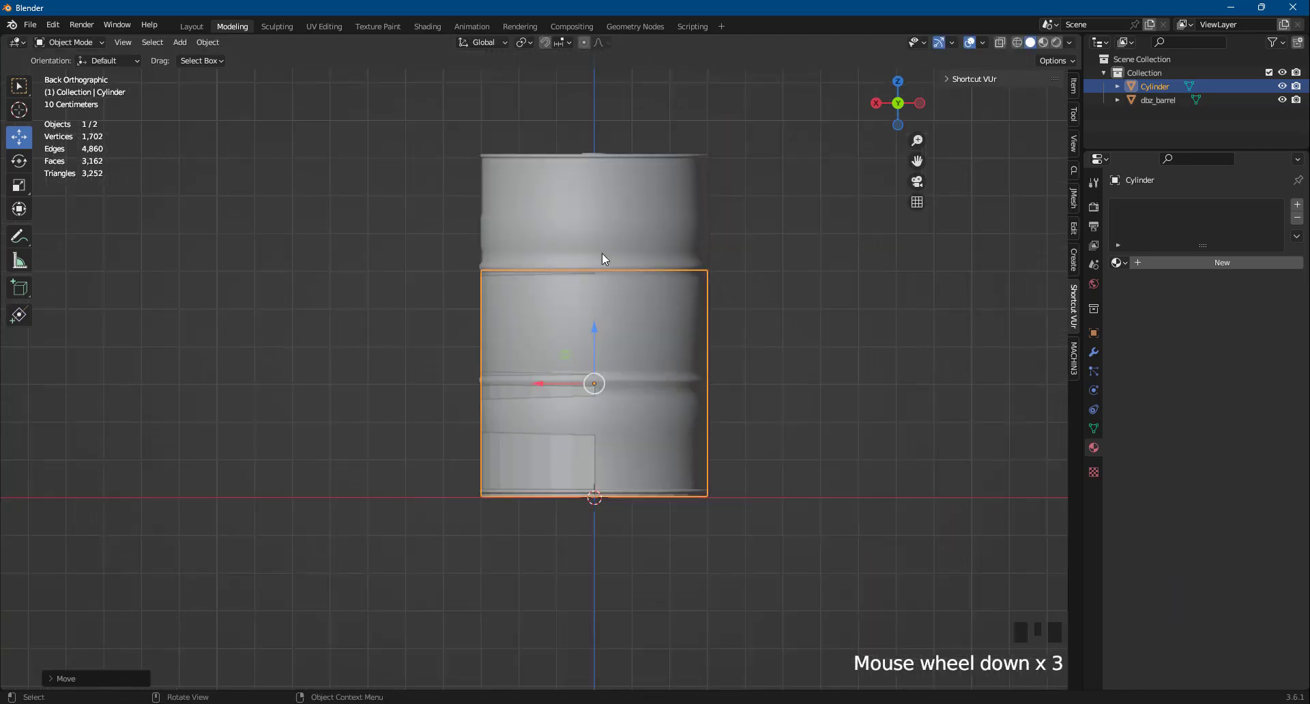
# Step: Edit the cylinder in wireframe display and raise its top ring of vertices to the barrel's top rim
pyautogui.press('Tab')
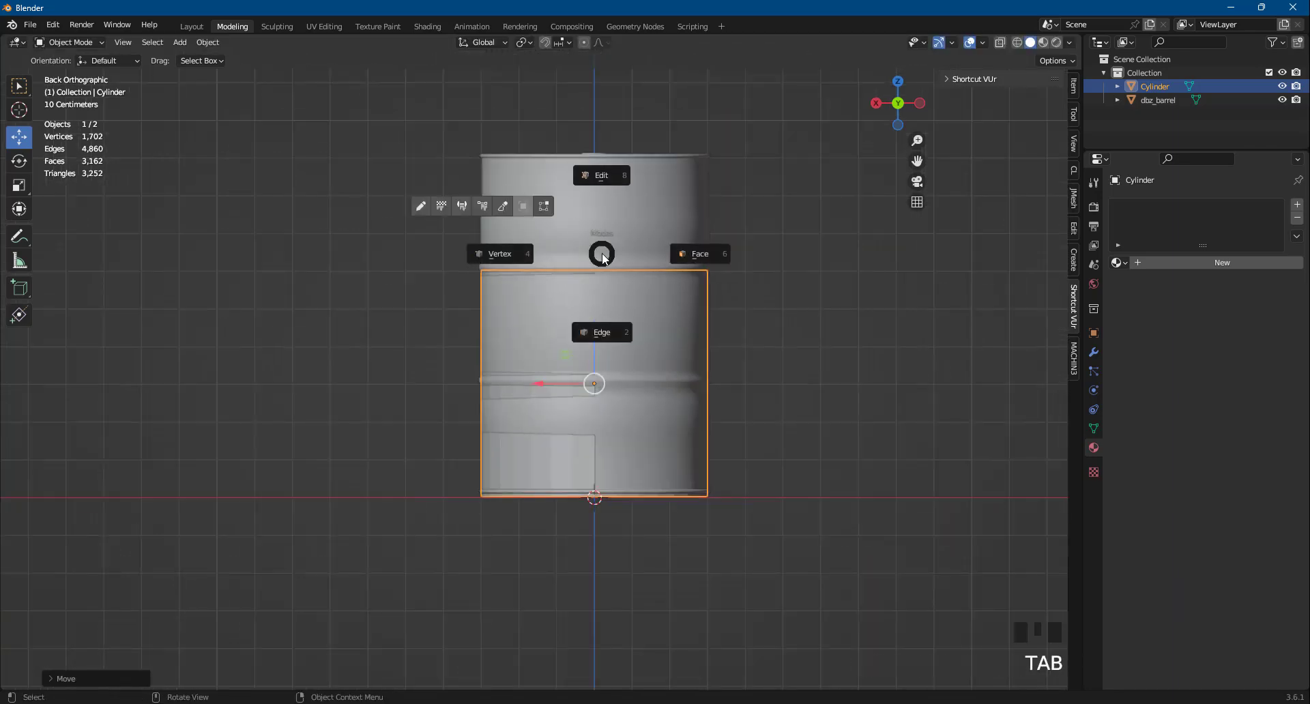
pyautogui.press('8')
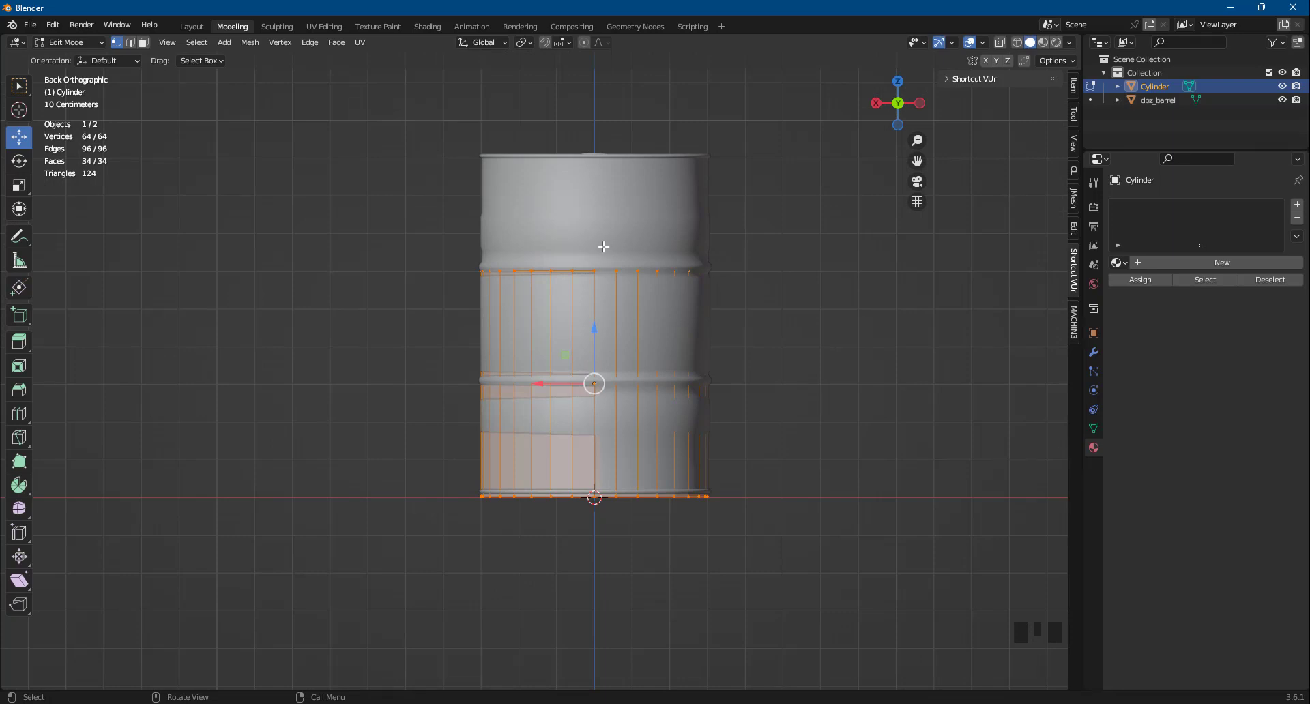
pyautogui.keyDown('shift'); pyautogui.moveTo(405, 217); pyautogui.dragTo(823, 297); pyautogui.keyUp('shift')
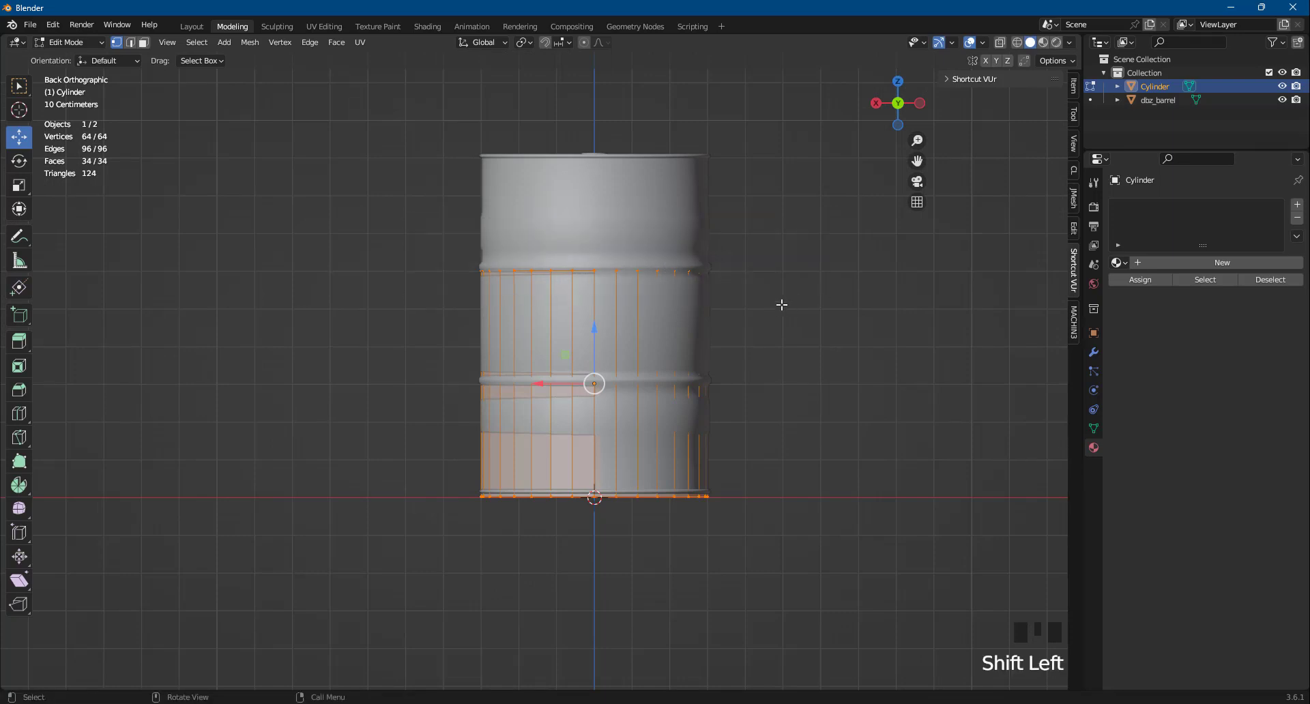
pyautogui.click(122, 43)
pyautogui.hotkey('shift', 'z')
pyautogui.click(410, 223)
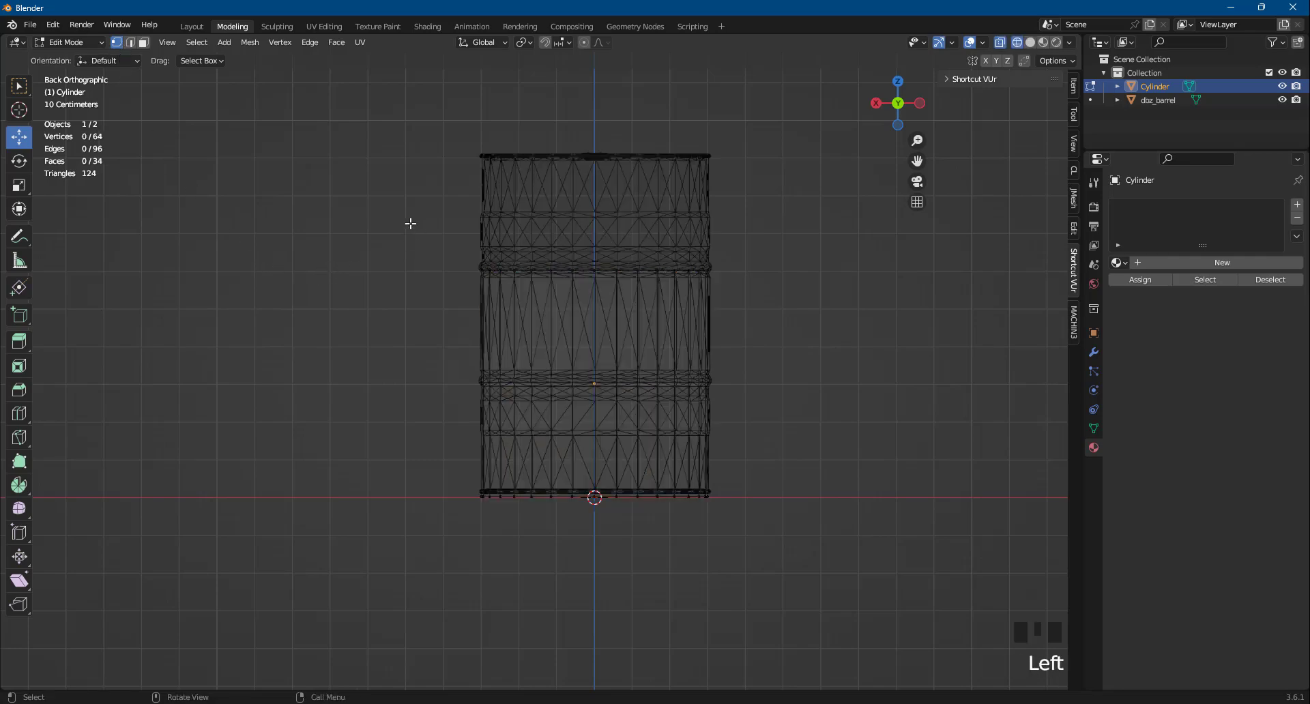
pyautogui.moveTo(380, 216); pyautogui.dragTo(846, 315)
pyautogui.moveTo(595, 231); pyautogui.dragTo(608, 106)
# Step: Raise the cylinder's bottom ring of vertices slightly to line up with the barrel's base
pyautogui.click(819, 389)
pyautogui.moveTo(754, 522); pyautogui.dragTo(313, 387)
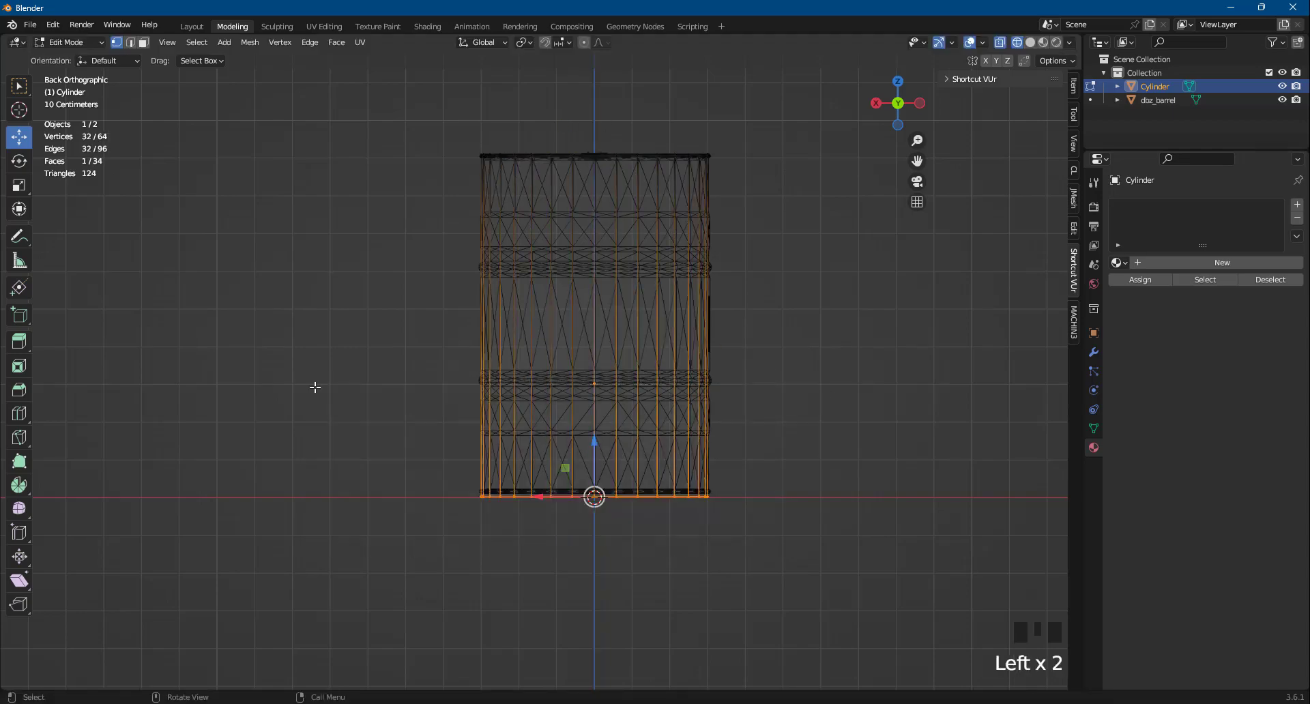
pyautogui.moveTo(595, 442); pyautogui.dragTo(597, 440)
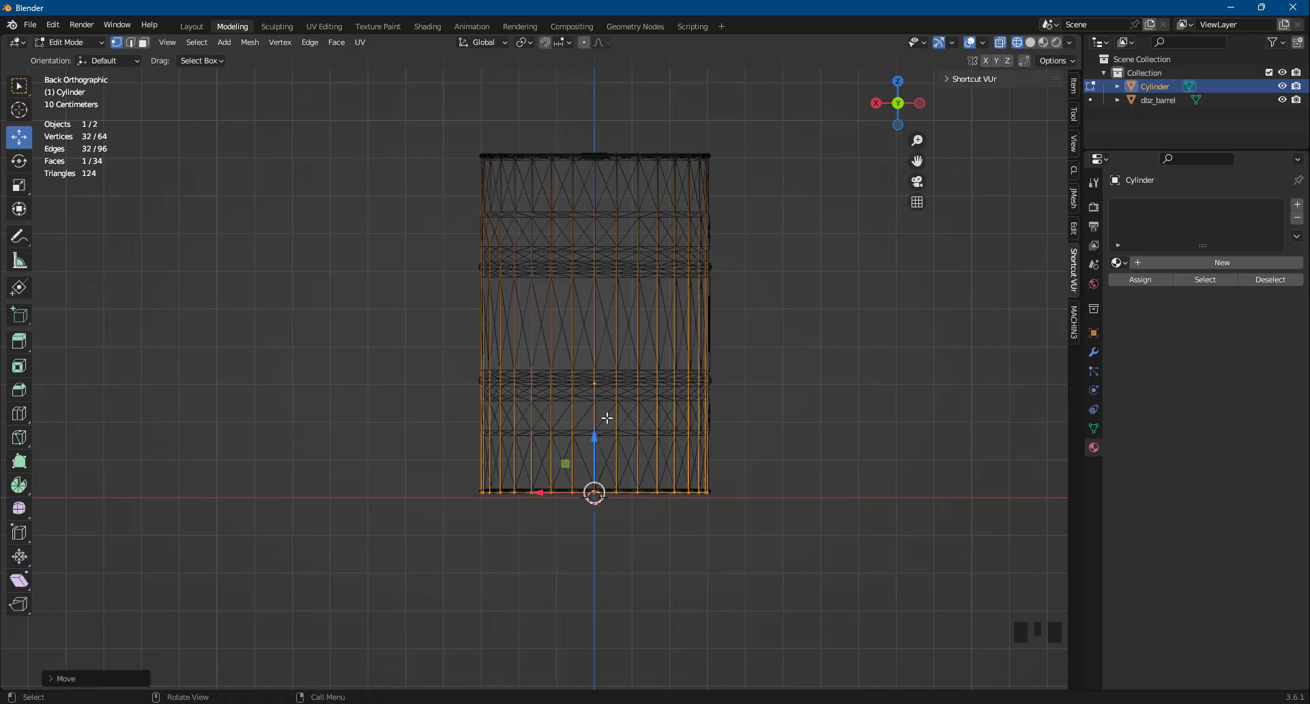
# Step: Examine from several angles how the wireframe cylinder fits around the barrel
pyautogui.moveTo(743, 235); pyautogui.dragTo(491, 244, button='middle')
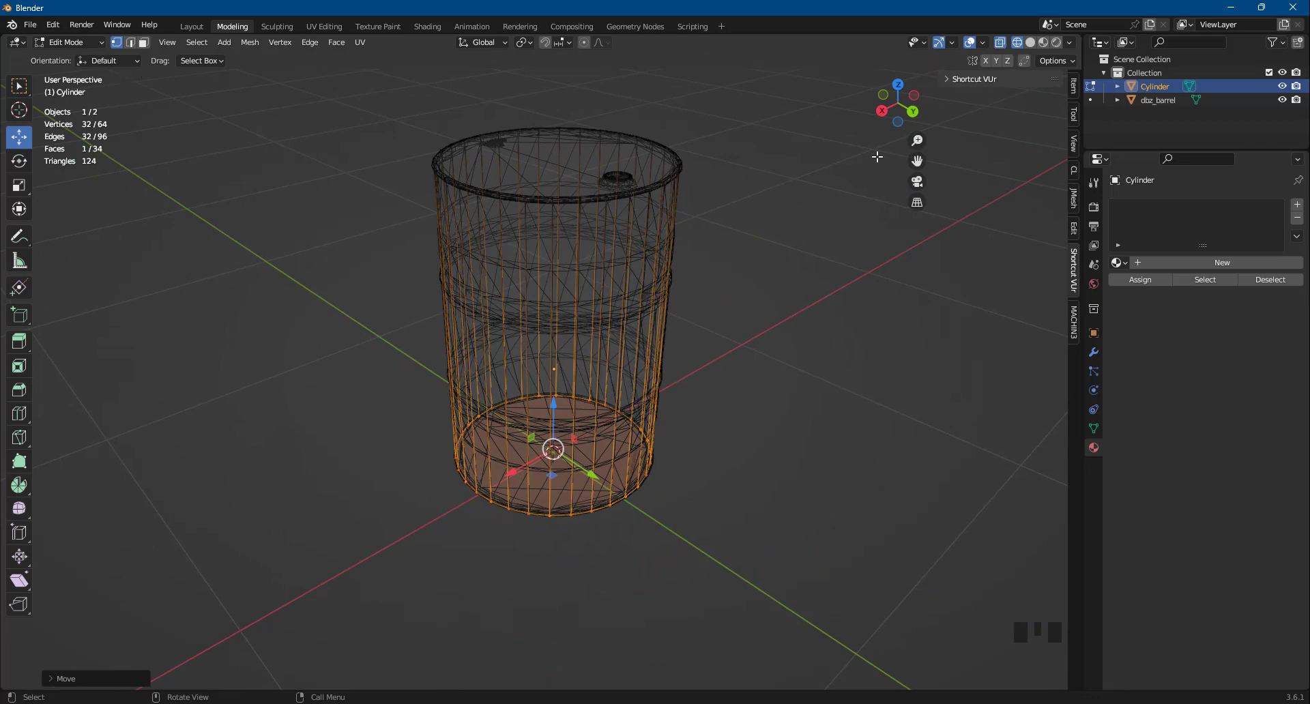
pyautogui.click(914, 112)
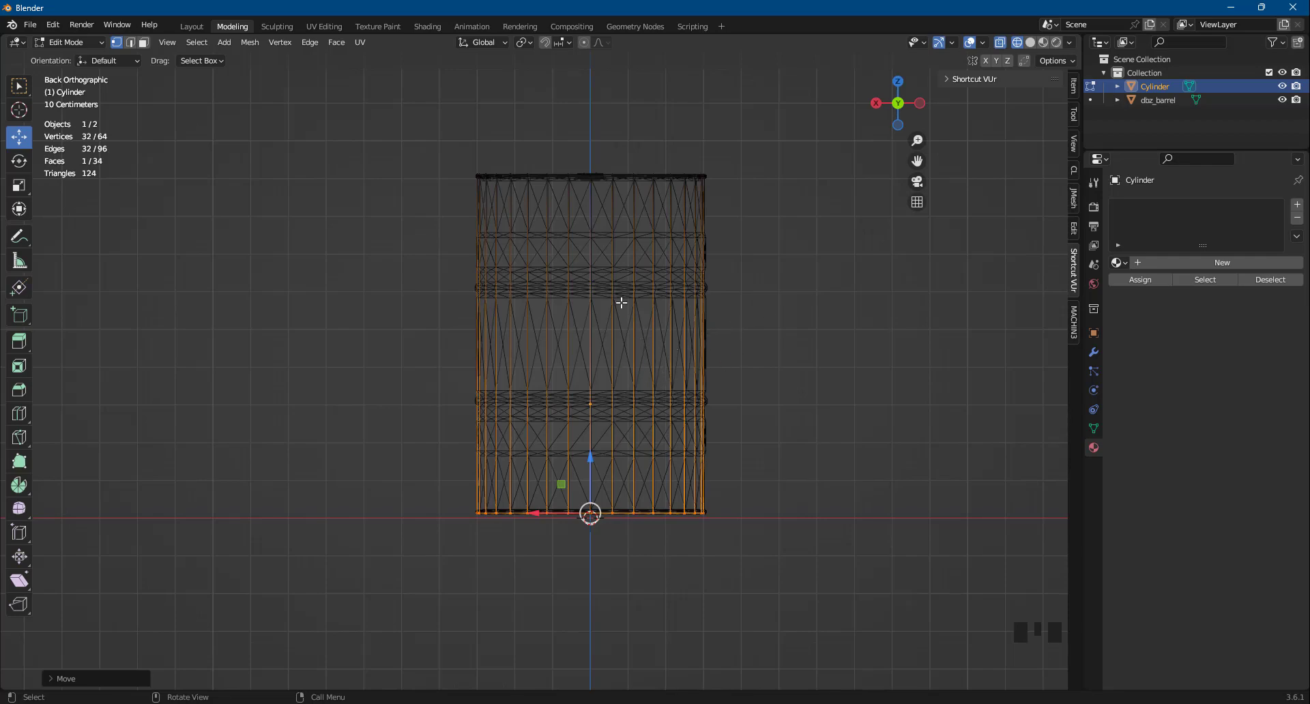
pyautogui.moveTo(635, 274); pyautogui.dragTo(676, 399, button='middle')
pyautogui.keyDown('shift'); pyautogui.scroll(-1, 676, 399); pyautogui.keyUp('shift')
pyautogui.moveTo(708, 454); pyautogui.dragTo(709, 478, button='middle')
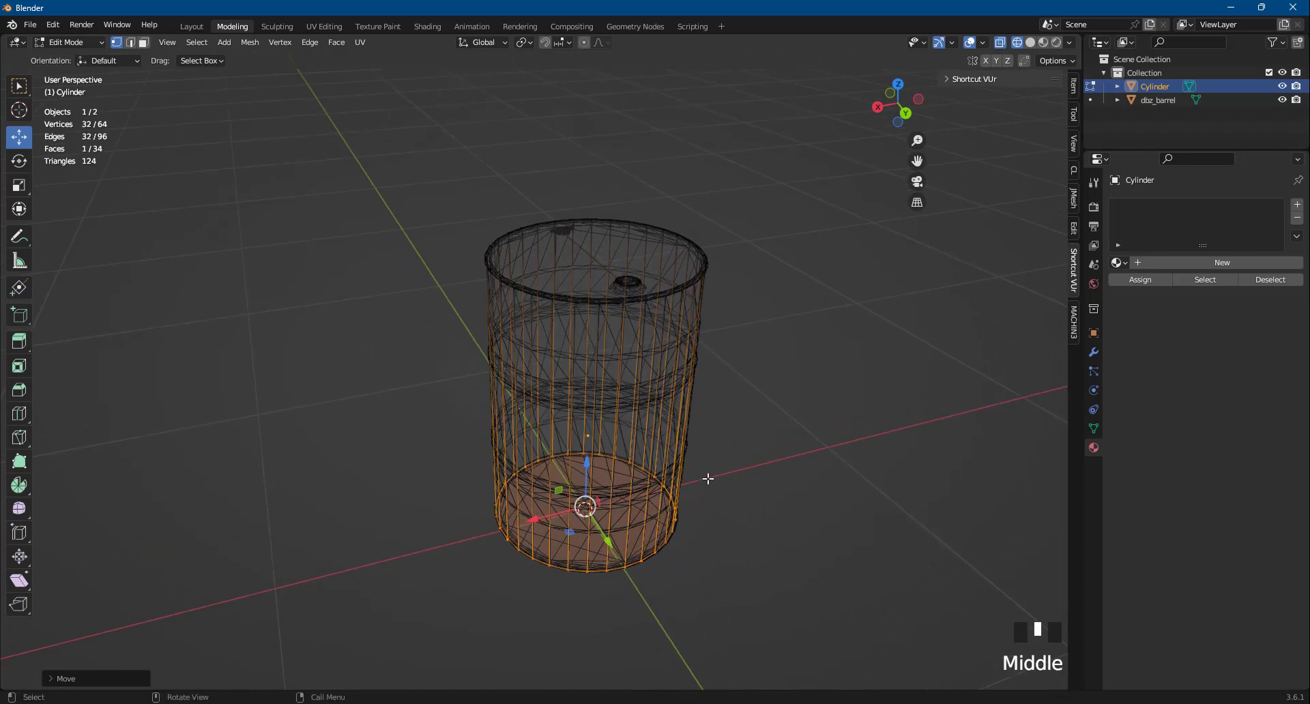
pyautogui.keyDown('shift'); pyautogui.moveTo(663, 367); pyautogui.dragTo(581, 351, button='middle'); pyautogui.keyUp('shift')
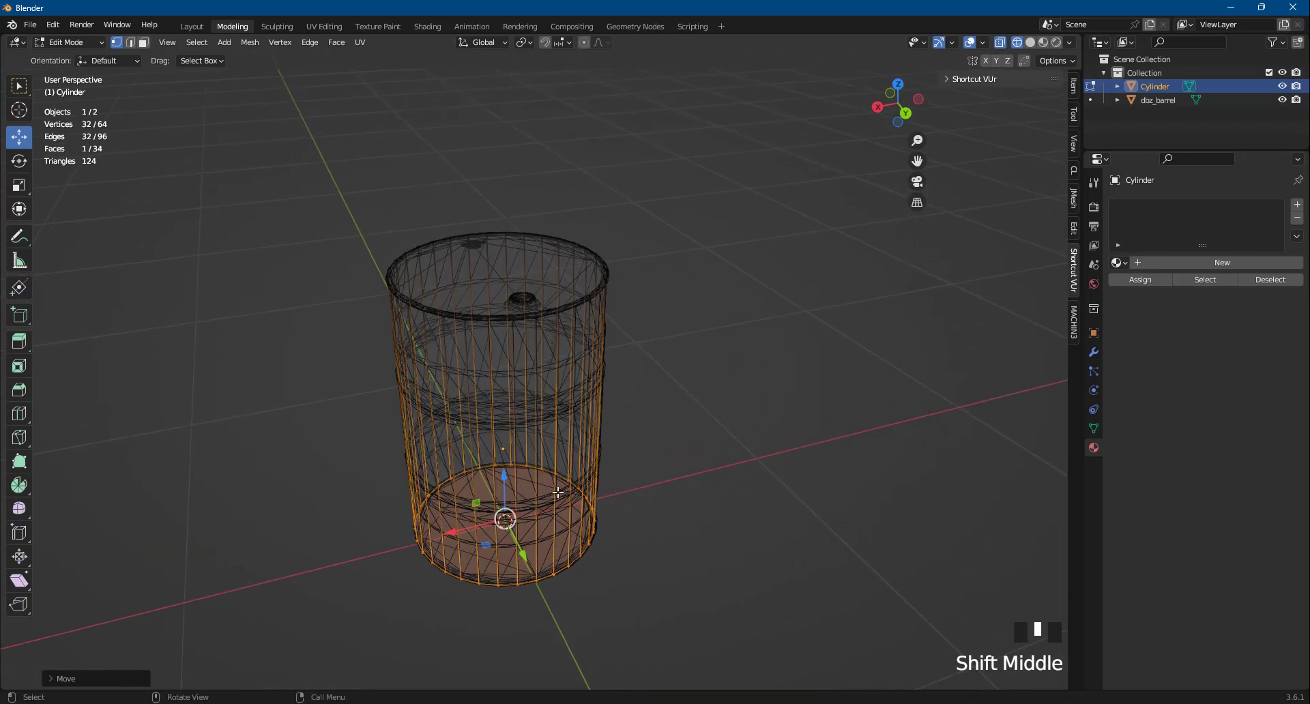
pyautogui.keyDown('shift'); pyautogui.moveTo(518, 426); pyautogui.dragTo(542, 416, button='middle'); pyautogui.keyUp('shift')
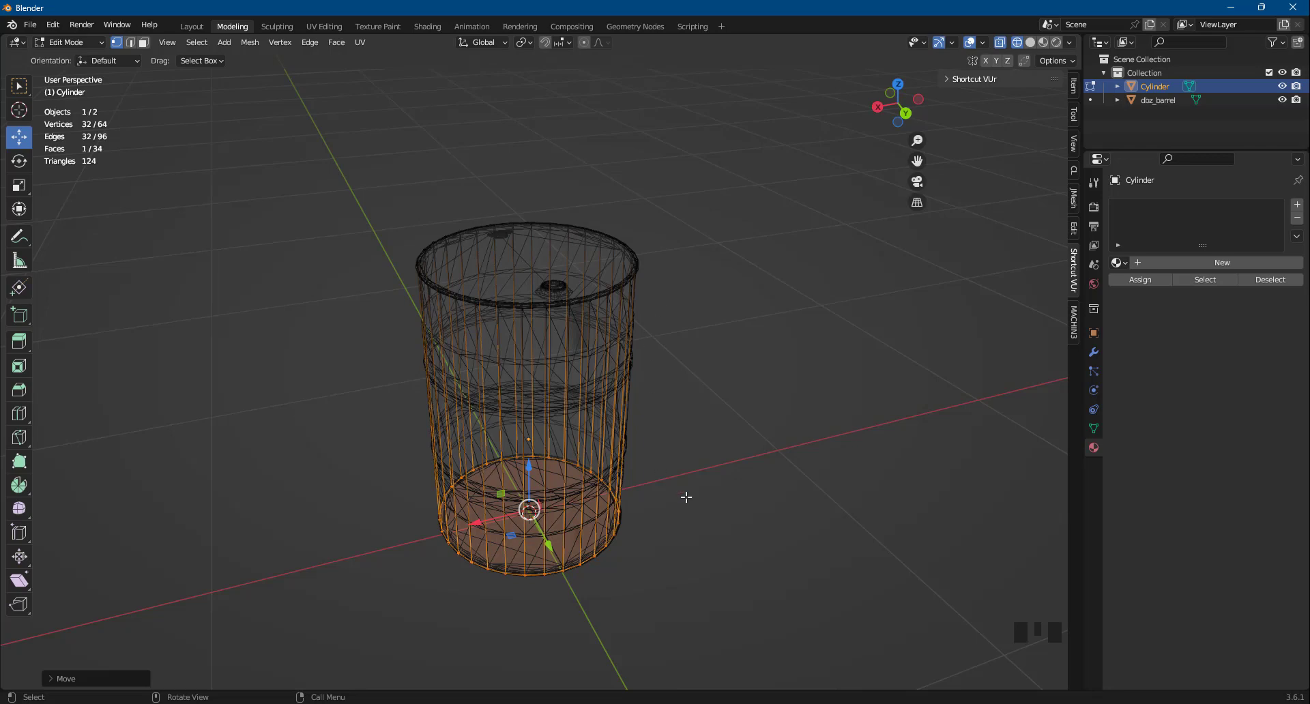
pyautogui.moveTo(685, 497); pyautogui.dragTo(656, 470, button='middle')
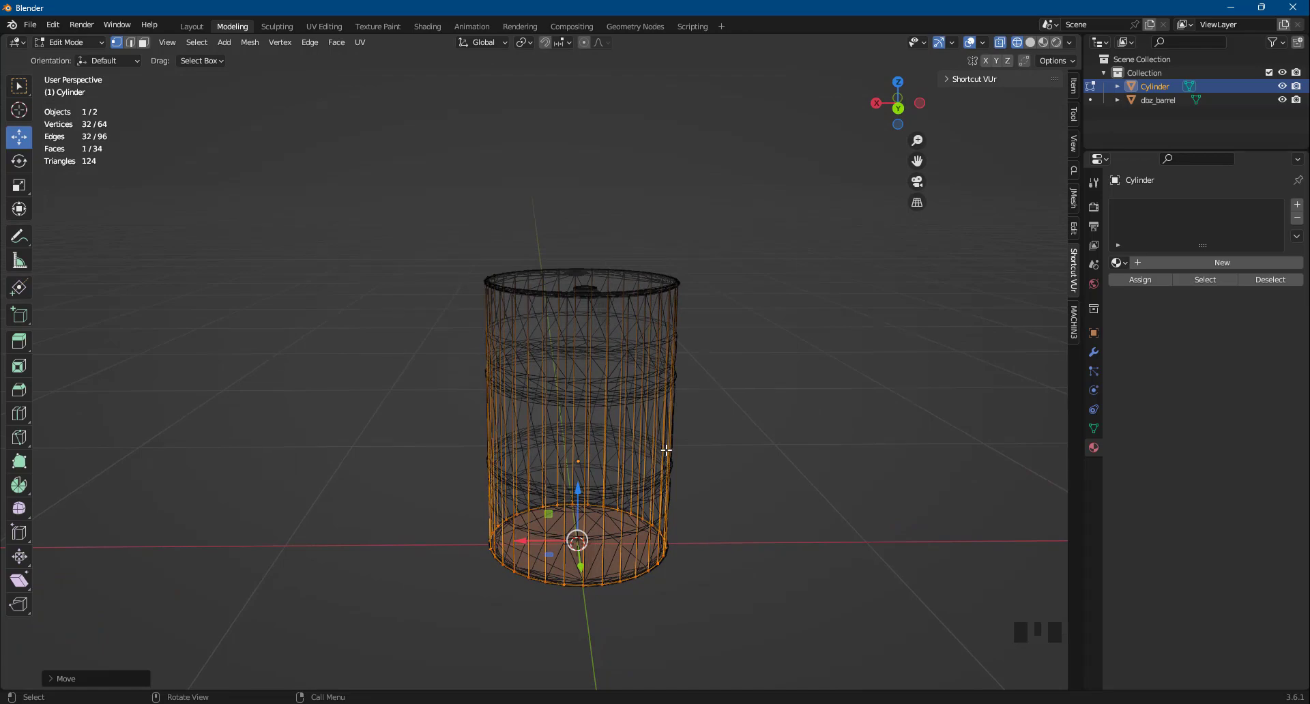
# Step: Deselect the cylinder's vertices and return the viewport to solid shading
pyautogui.click(779, 399)
pyautogui.moveTo(628, 359)
pyautogui.mouseDown(button='middle')
pyautogui.moveTo(634, 401)
pyautogui.moveTo(602, 423)
pyautogui.mouseUp(button='middle')
pyautogui.hotkey('shift', 'z')
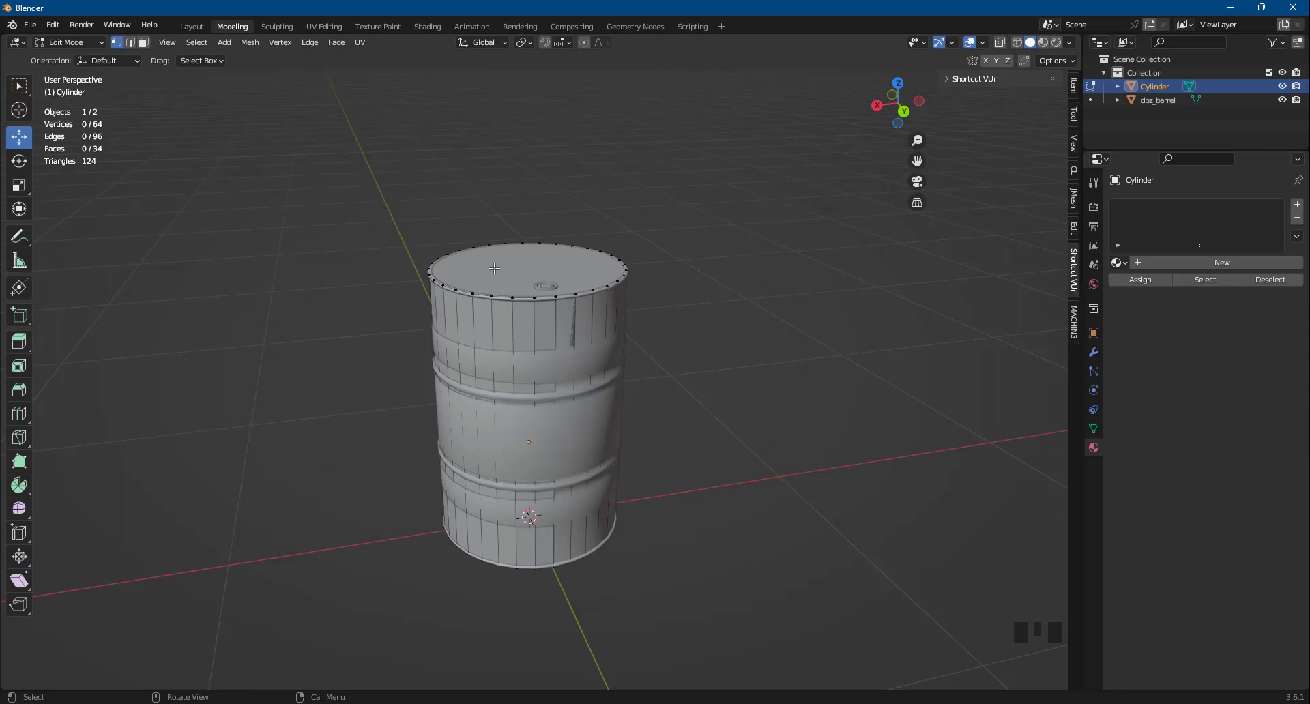
pyautogui.moveTo(524, 352); pyautogui.dragTo(531, 390, button='middle')
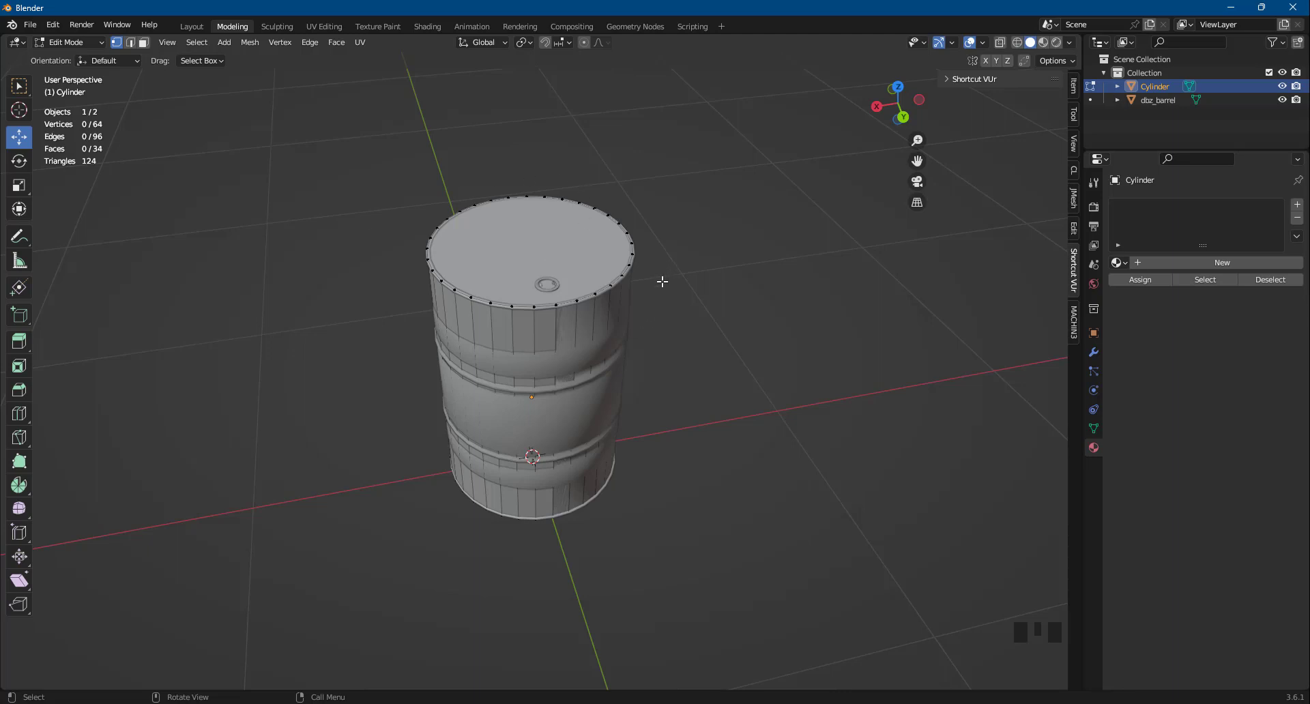
pyautogui.moveTo(731, 304); pyautogui.dragTo(771, 333)
pyautogui.click(775, 372)
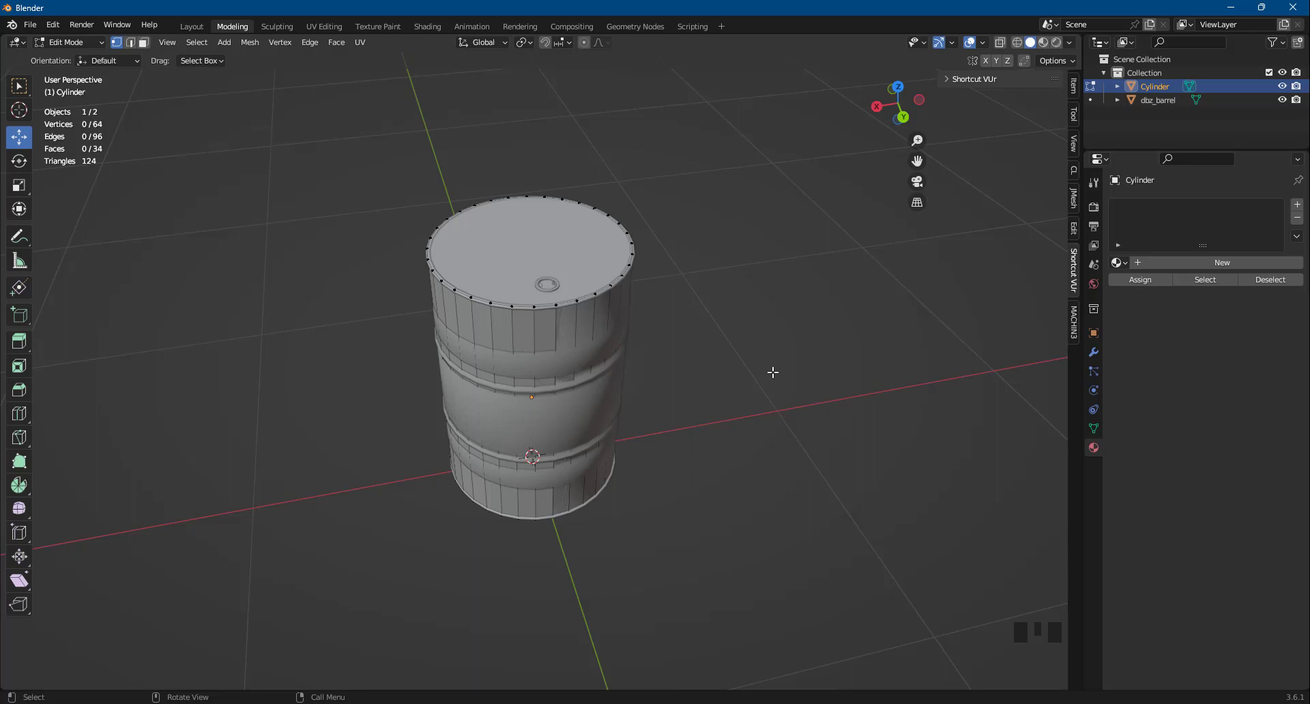
pyautogui.click(904, 116)
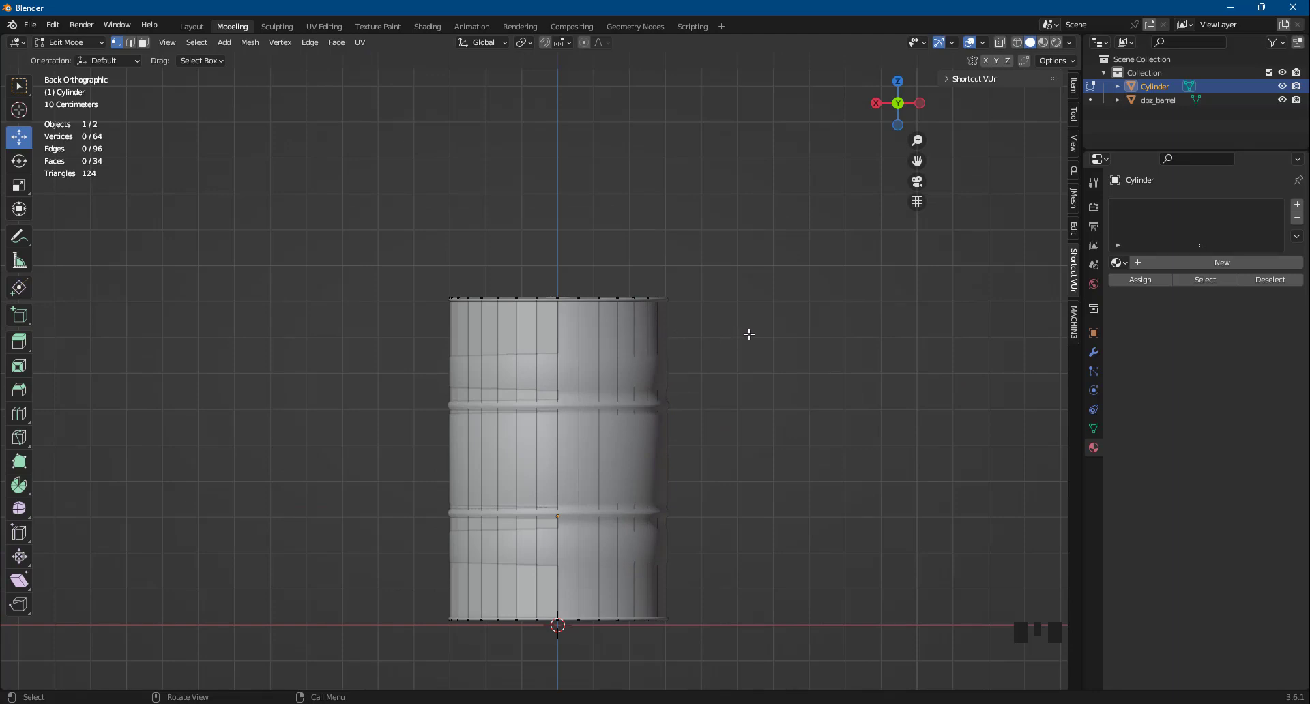
# Step: Leave mesh editing on the cylinder and apply Shade Auto Smooth to it
pyautogui.moveTo(763, 332)
pyautogui.mouseDown()
pyautogui.moveTo(582, 288)
pyautogui.moveTo(405, 219)
pyautogui.mouseUp()
pyautogui.click(753, 409)
pyautogui.press('Tab')
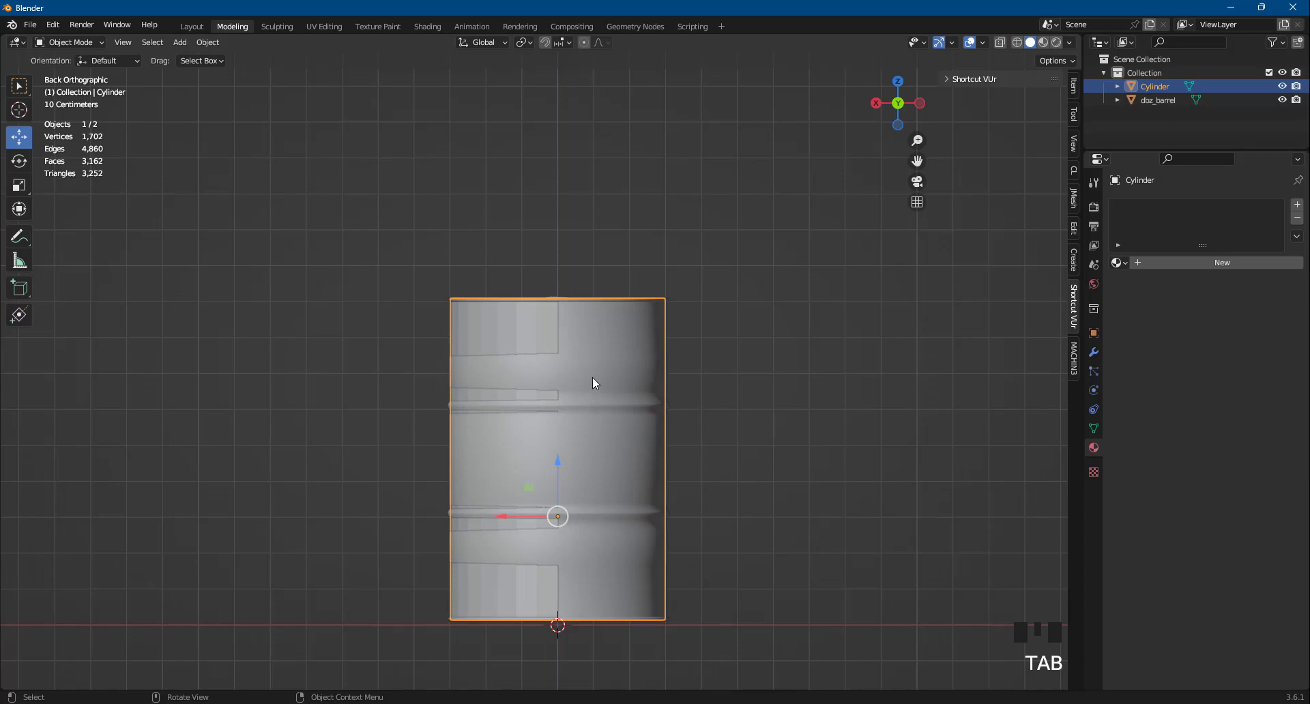
pyautogui.moveTo(592, 377); pyautogui.dragTo(640, 416, button='middle')
pyautogui.rightClick(481, 367)
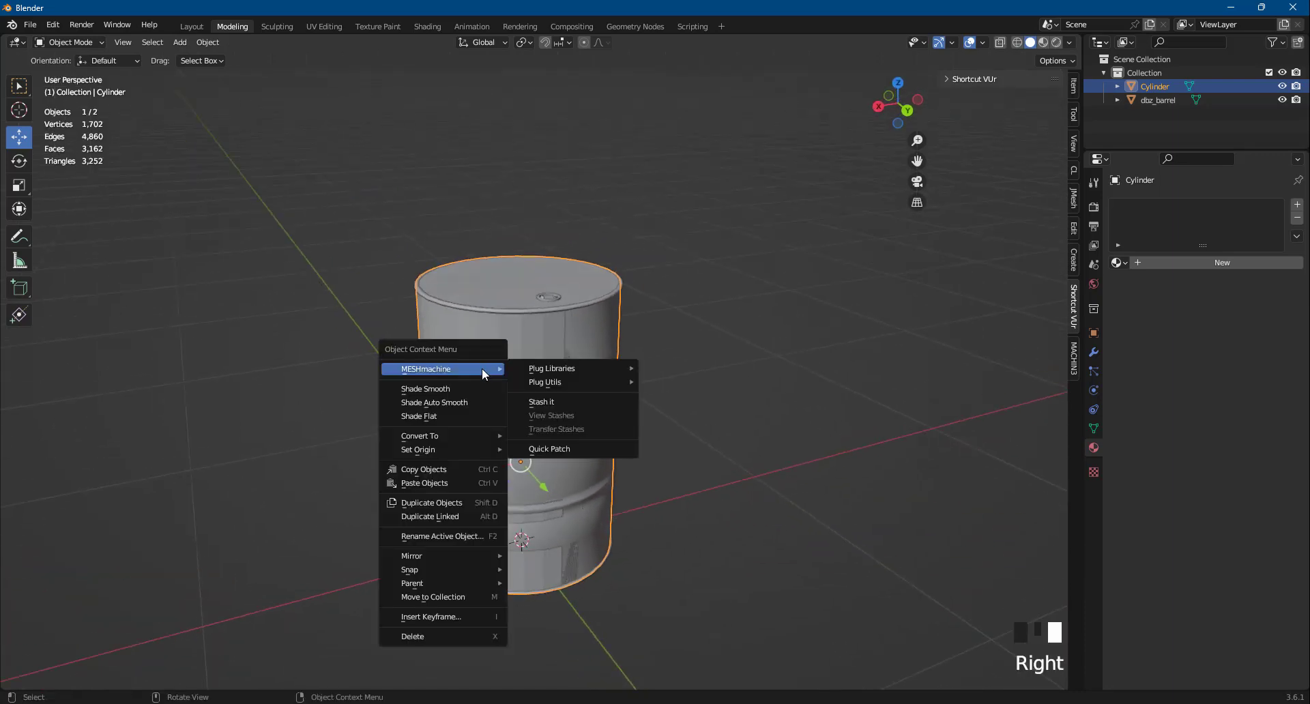
pyautogui.click(457, 402)
pyautogui.click(821, 399)
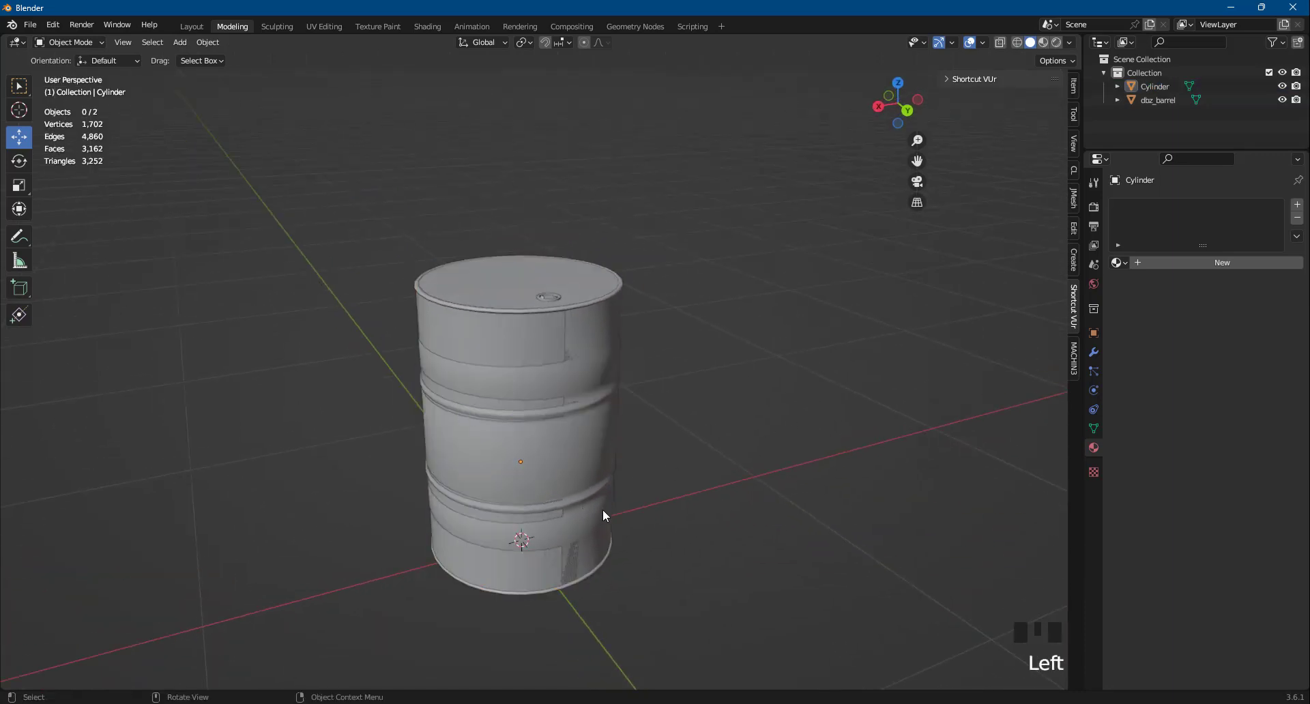
# Step: Rename the Cylinder object as Colmesh-1
pyautogui.moveTo(635, 403)
pyautogui.keyDown('shift'); pyautogui.mouseDown(button='middle')
pyautogui.moveTo(649, 388)
pyautogui.moveTo(614, 398)
pyautogui.mouseUp(button='middle'); pyautogui.keyUp('shift')
pyautogui.click(1157, 87)
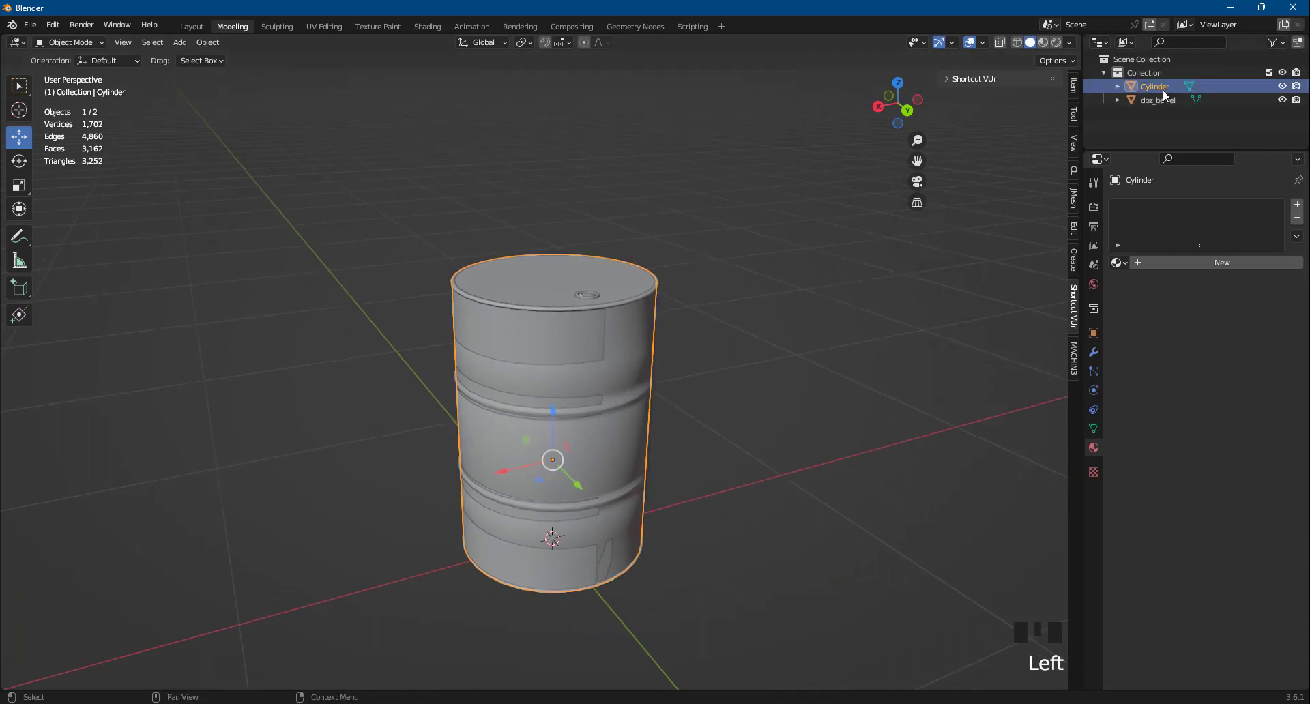
pyautogui.doubleClick(1156, 87)
pyautogui.write('Co')
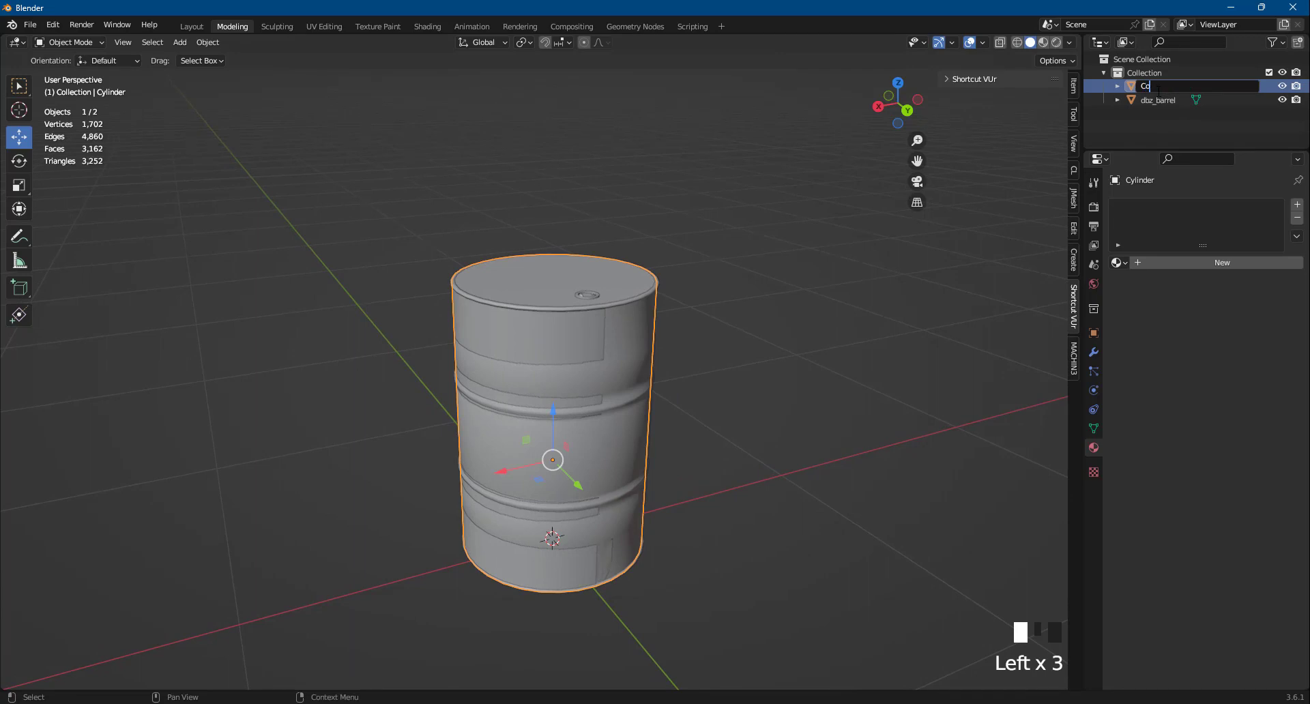
pyautogui.write('lmesh-1')
pyautogui.press('Return')
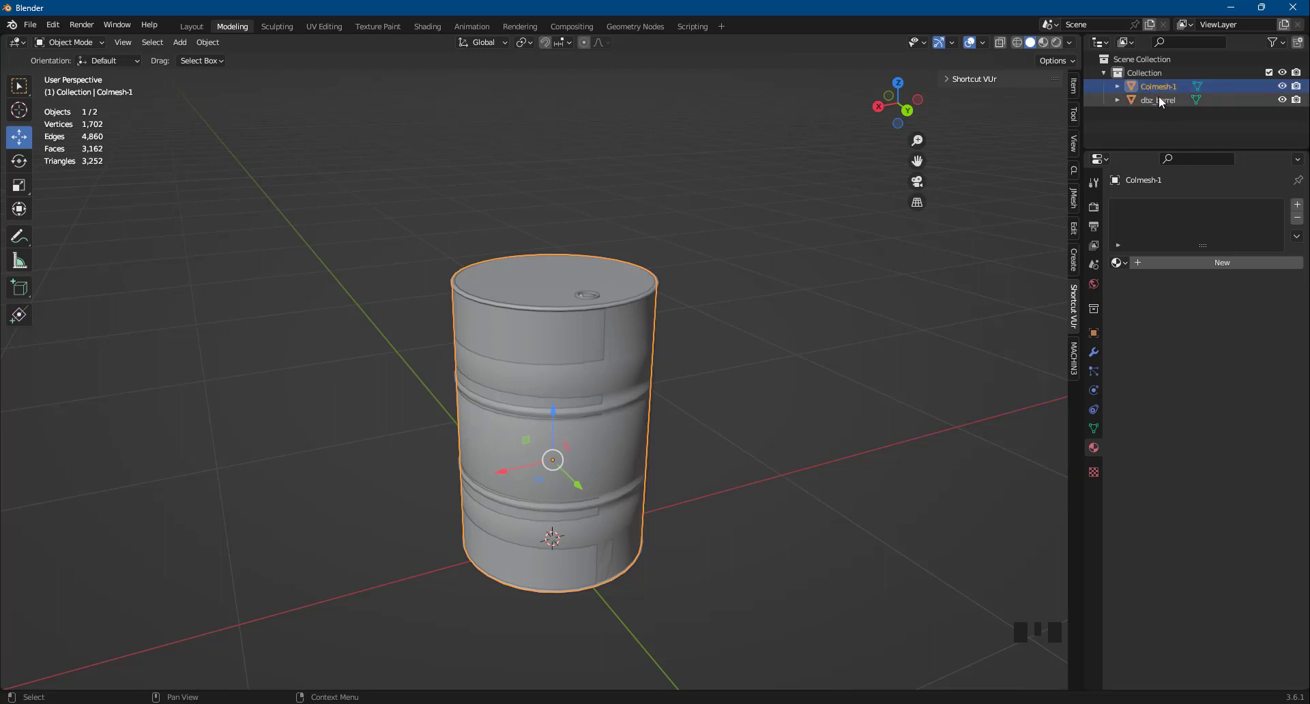
# Step: Hide the Colmesh-1 object in the viewport so only the barrel model shows
pyautogui.moveTo(493, 267); pyautogui.dragTo(646, 357, button='middle')
pyautogui.click(721, 418)
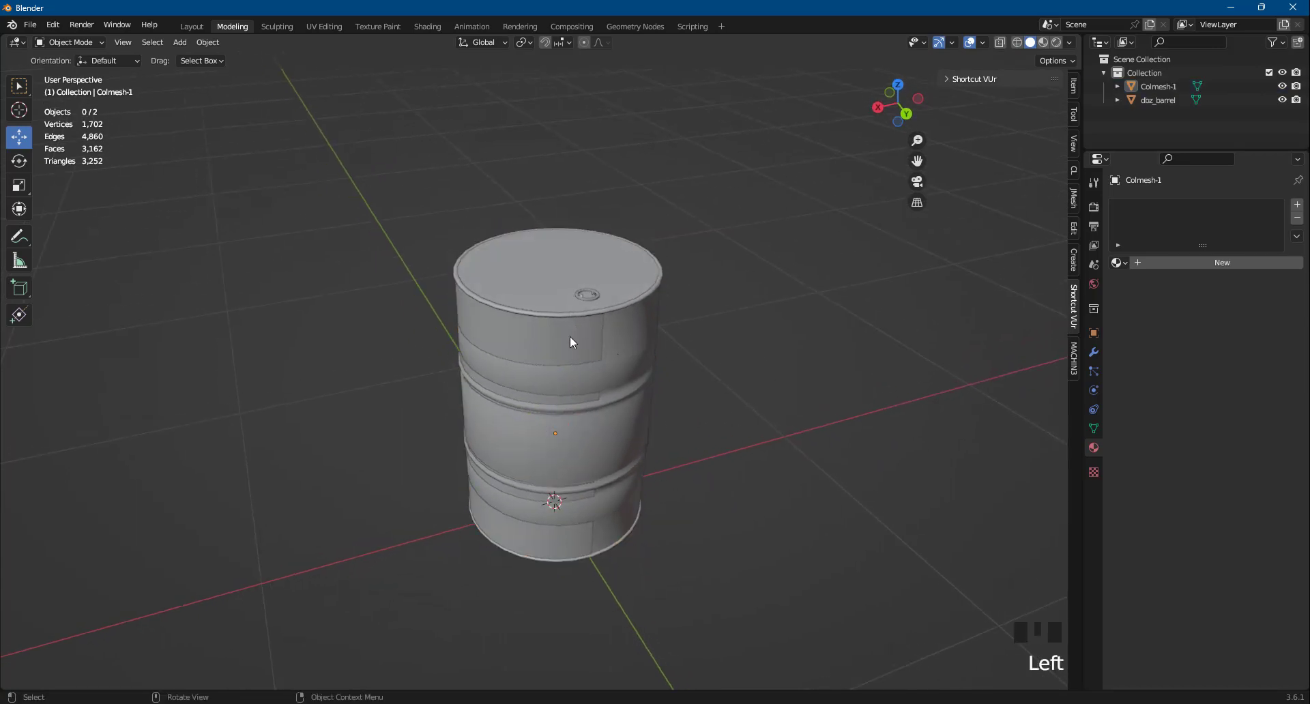
pyautogui.click(603, 312)
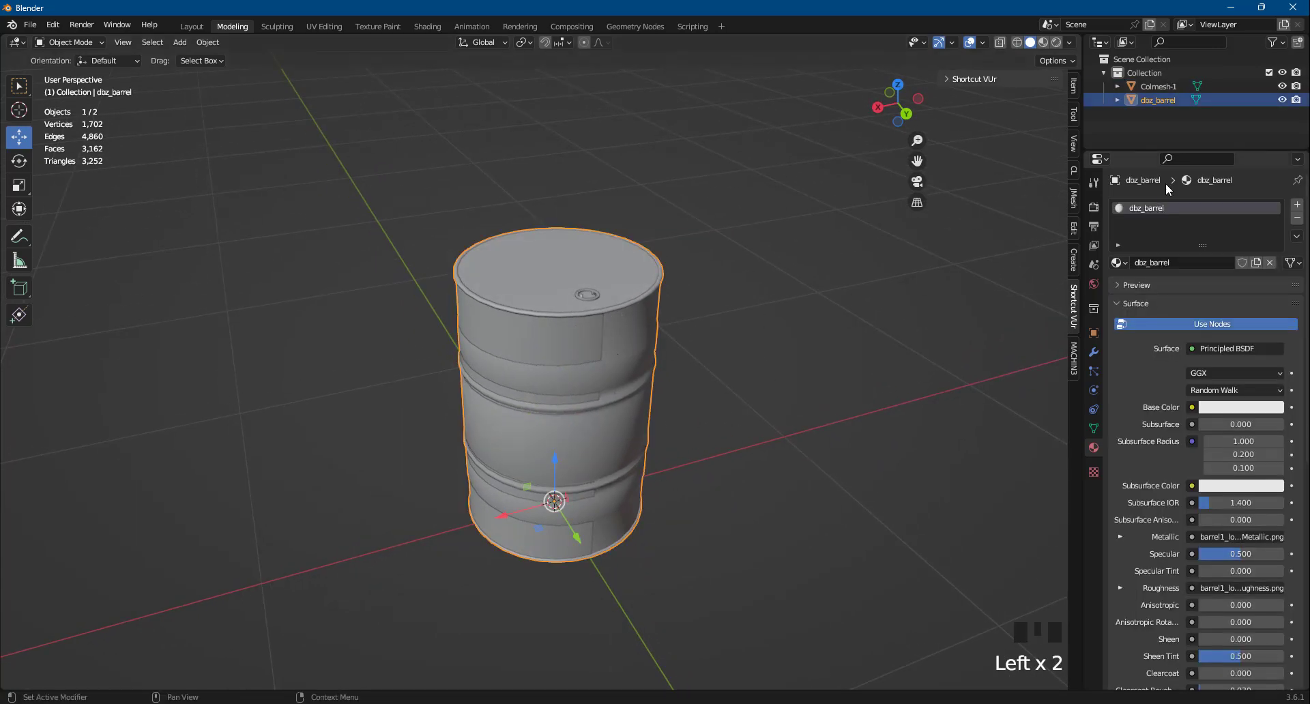
pyautogui.click(1160, 84)
pyautogui.click(1282, 86)
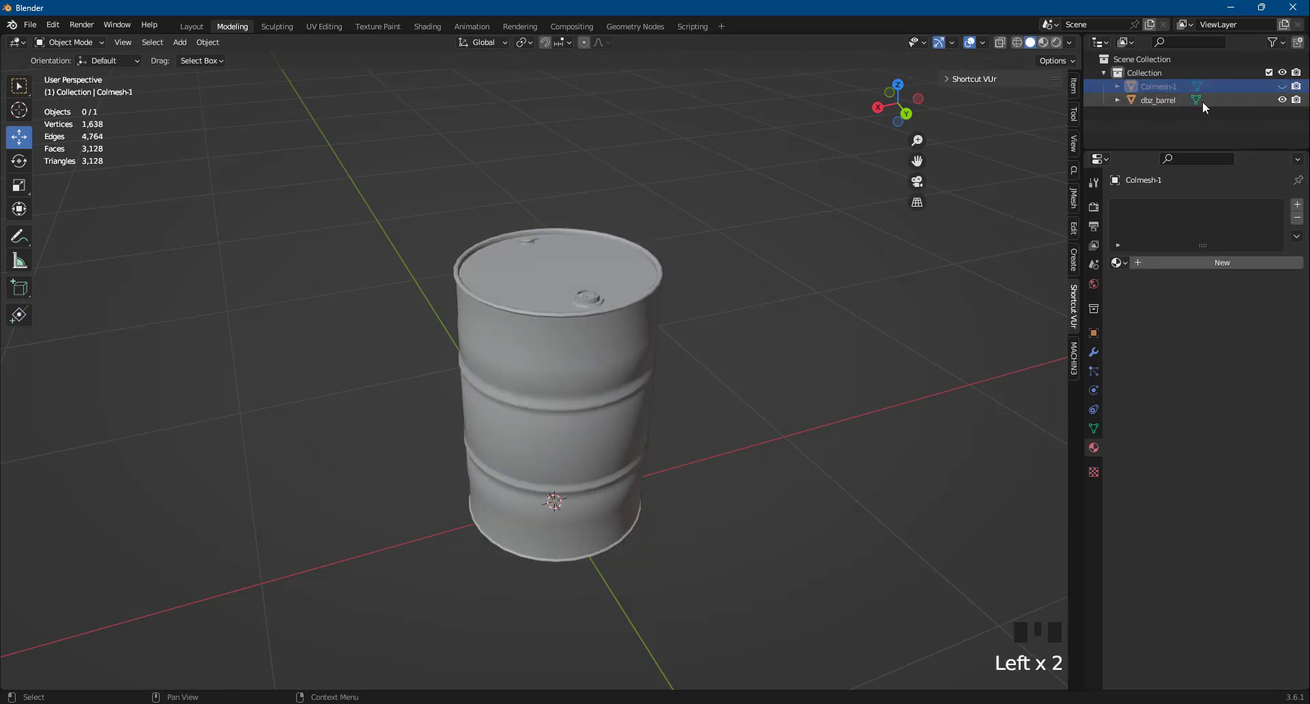
# Step: Copy the dbz_barrel object and paste the duplicate into the scene collection
pyautogui.click(1146, 100)
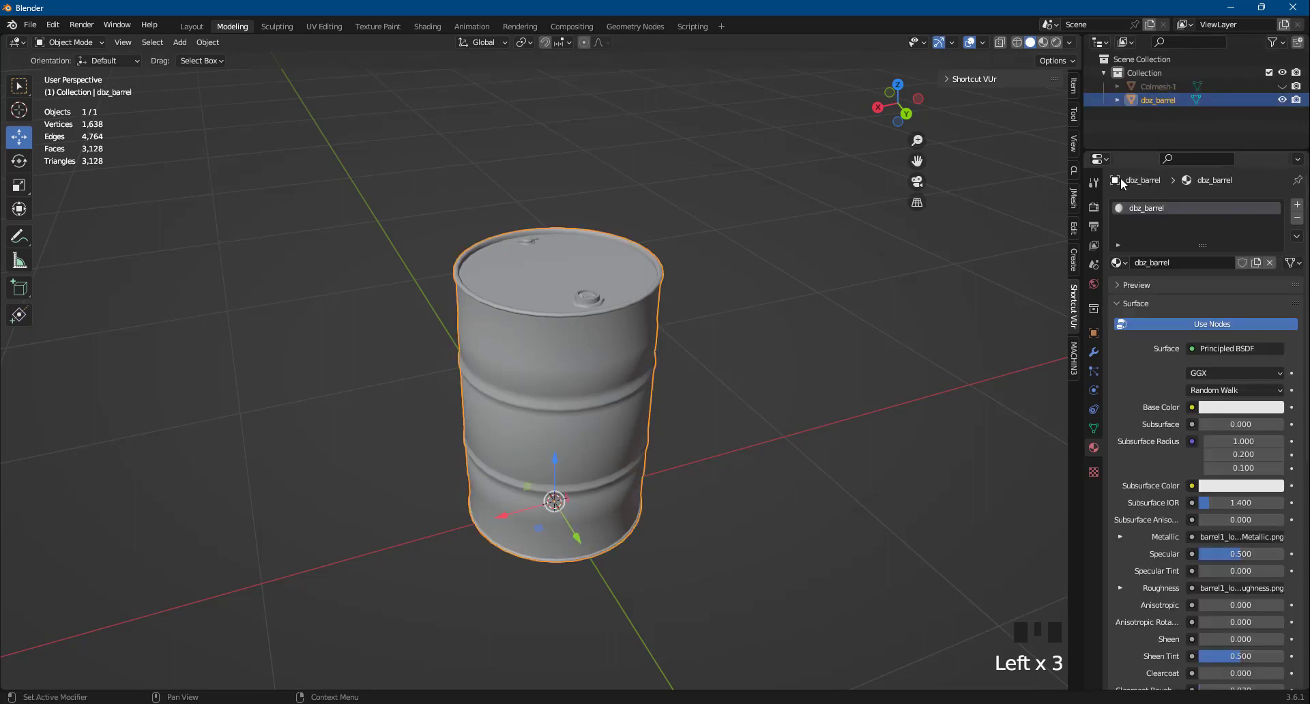
pyautogui.rightClick(1157, 100)
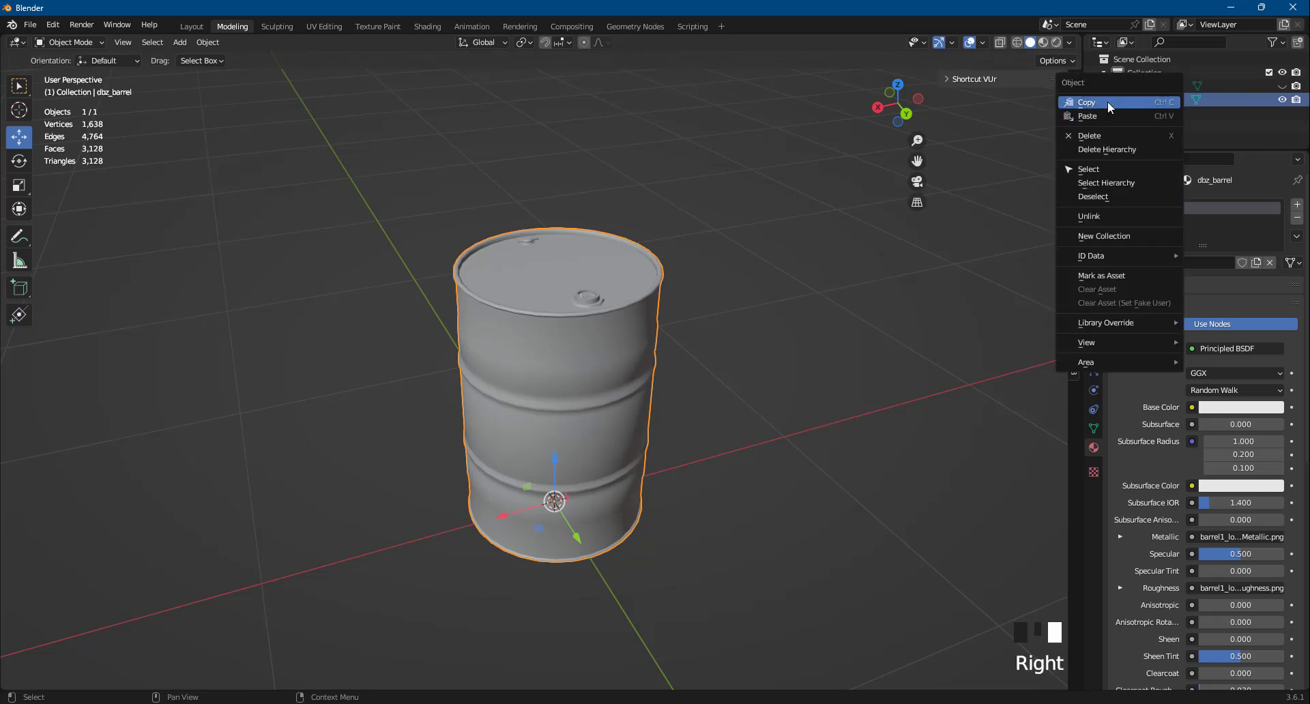
pyautogui.click(1107, 101)
pyautogui.rightClick(1135, 127)
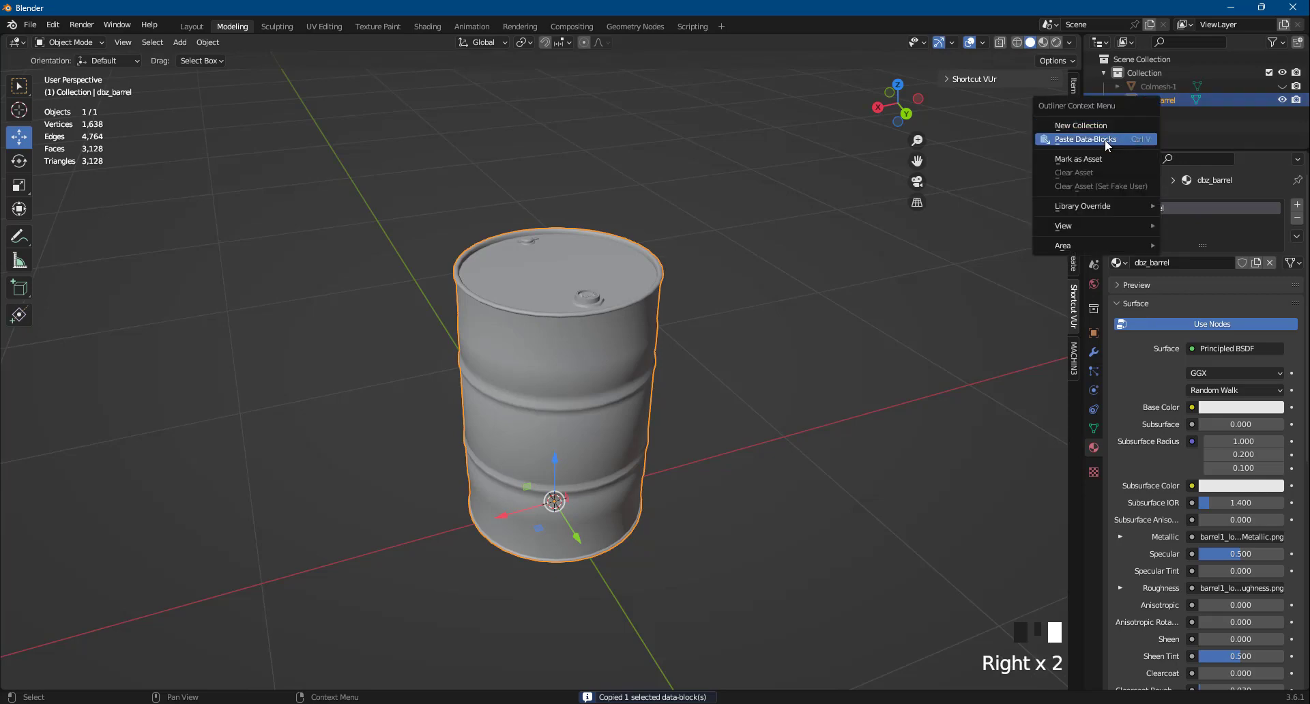
pyautogui.click(1104, 139)
# Step: Rename the pasted barrel copy as dbz_barrel_a20
pyautogui.click(1155, 113)
pyautogui.click(1155, 113)
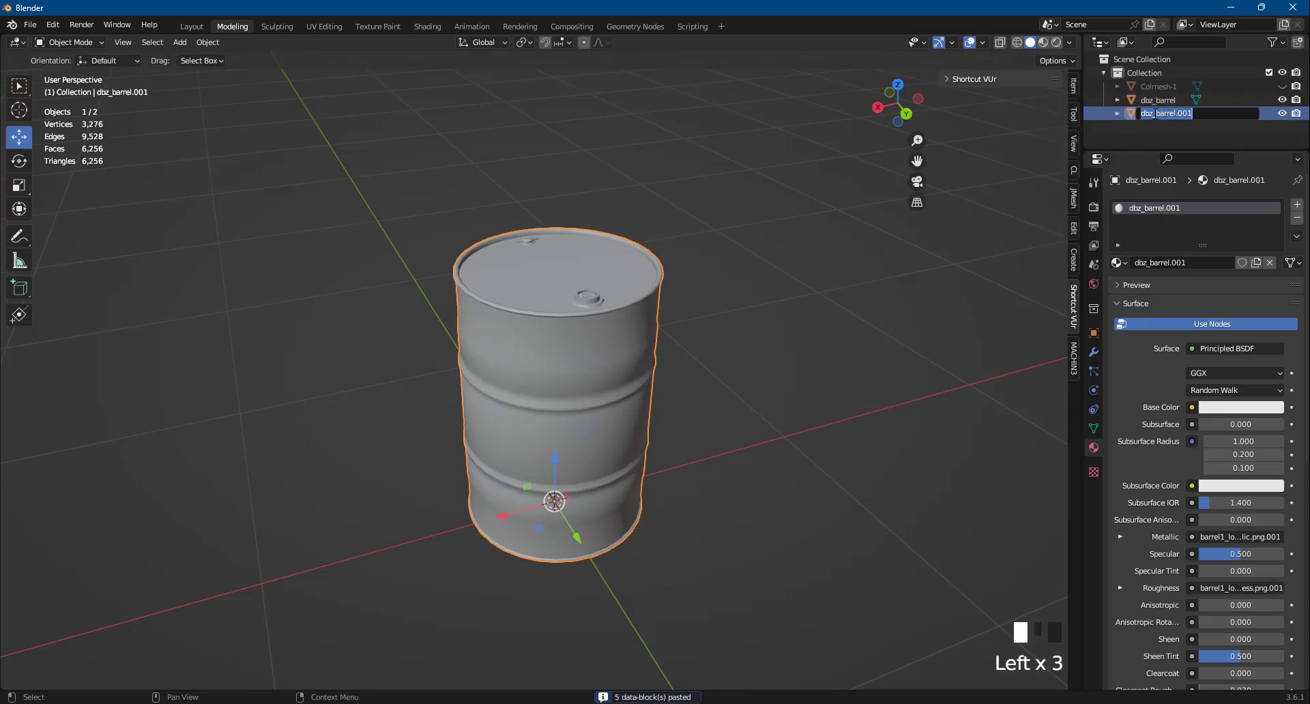
pyautogui.click(1161, 113)
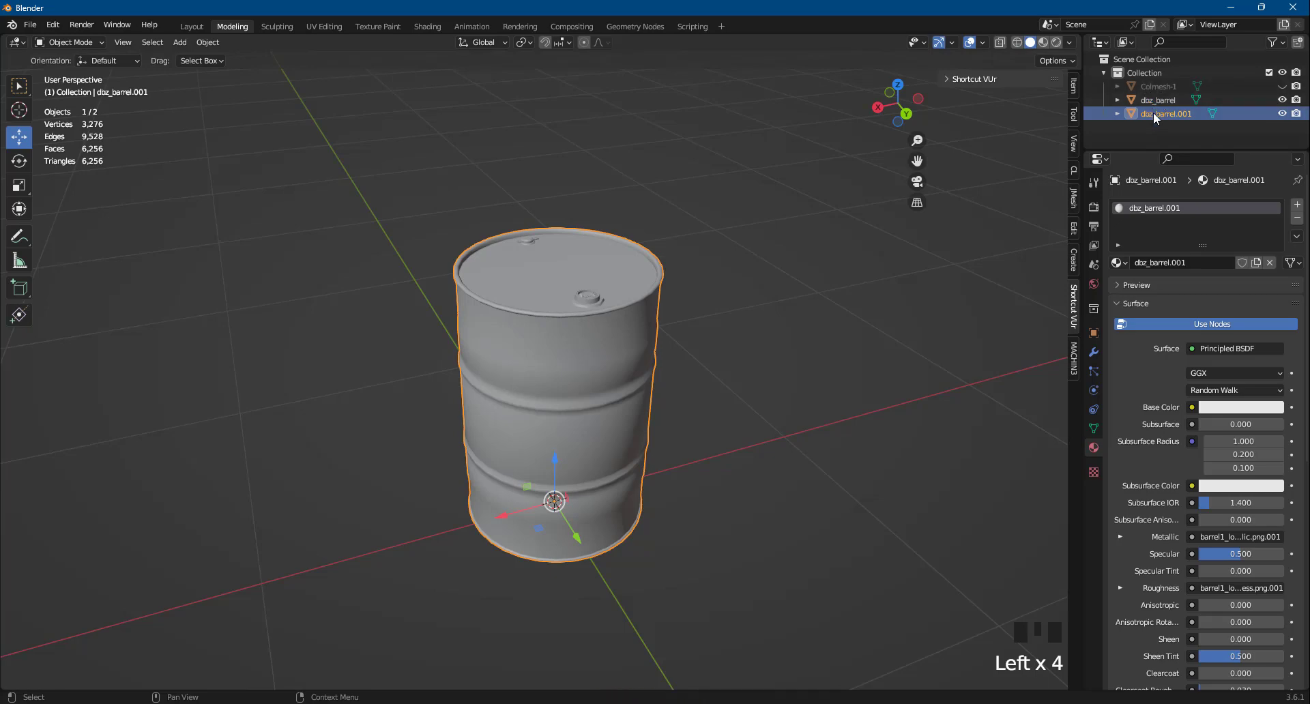
pyautogui.click(1153, 112)
pyautogui.doubleClick(1153, 111)
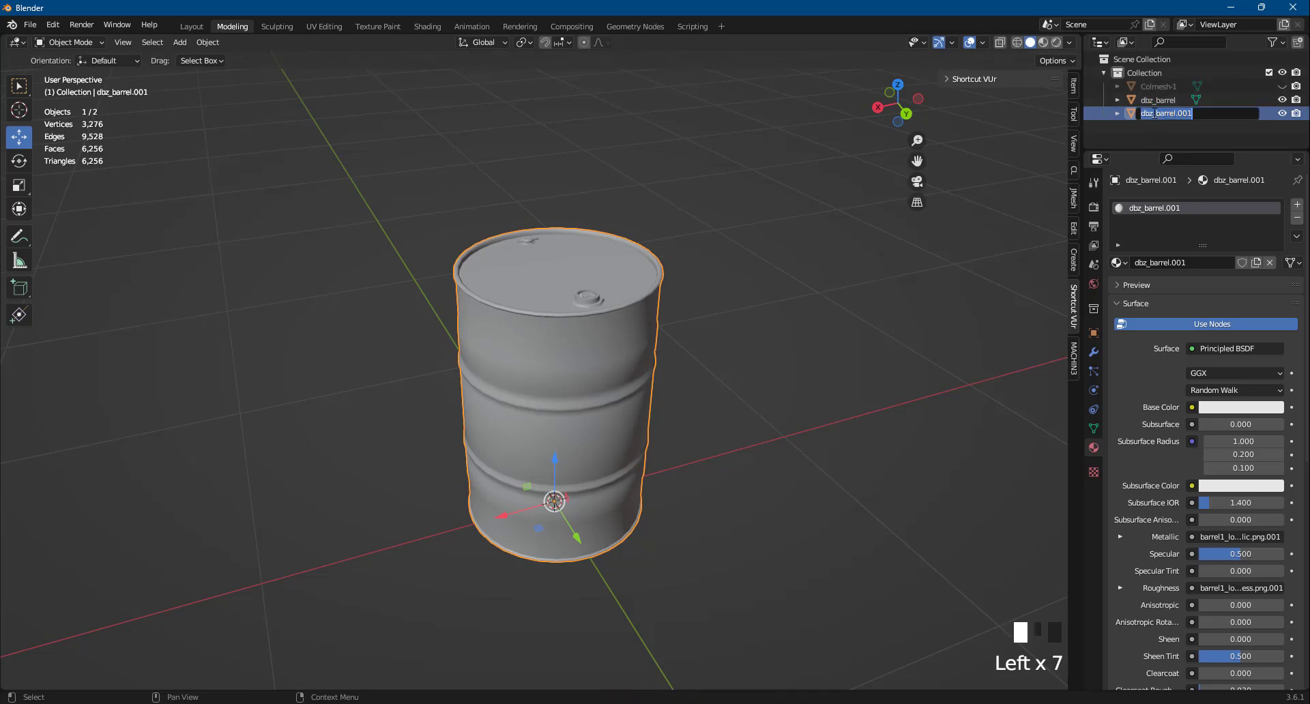
pyautogui.click(1195, 114)
pyautogui.moveTo(1195, 115); pyautogui.dragTo(1175, 113)
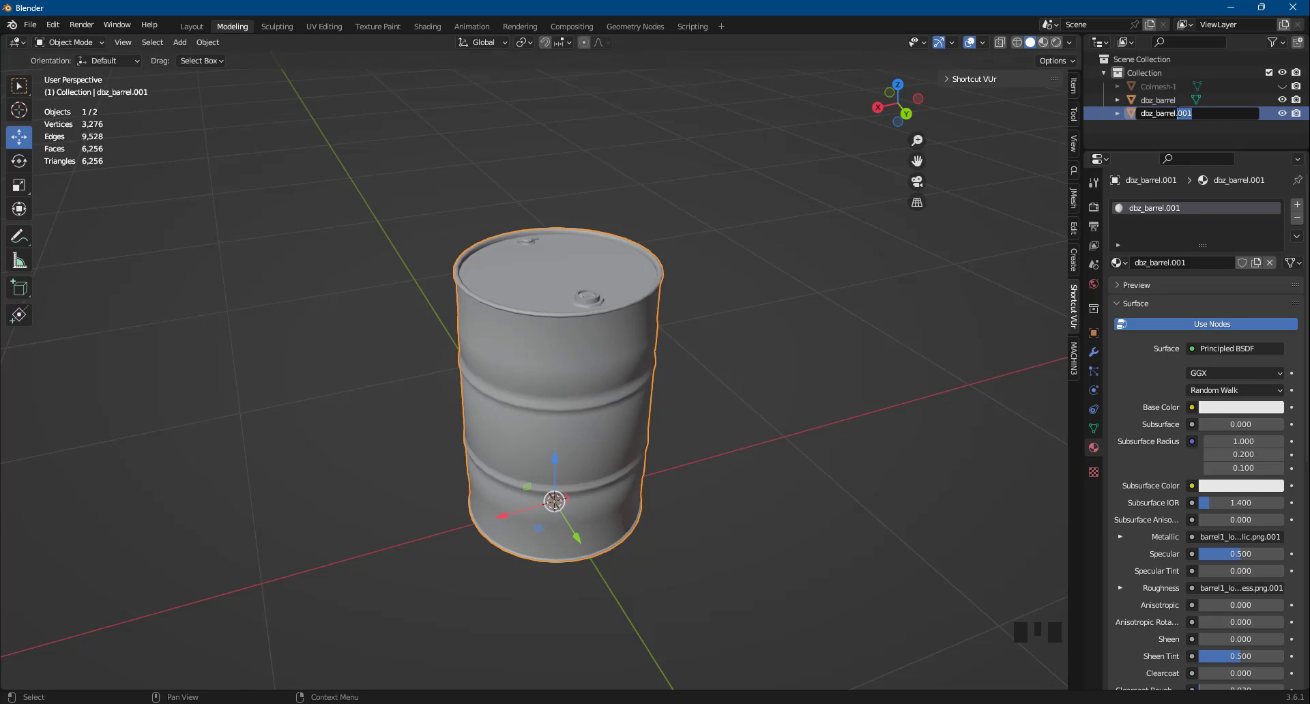
pyautogui.press('BackSpace')
pyautogui.write('_')
pyautogui.write('a')
pyautogui.write('20')
pyautogui.press('Return')
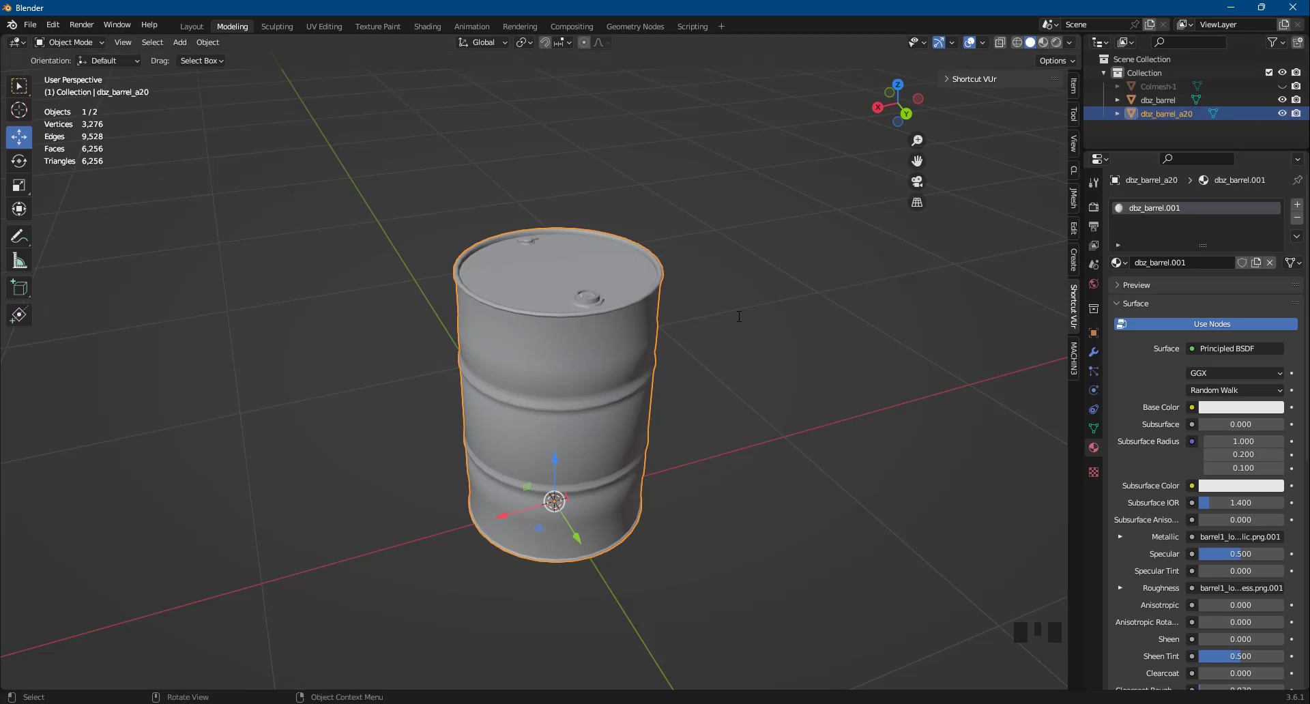
# Step: Rename the original dbz_barrel object as dbz_barrel_a500
pyautogui.click(1176, 99)
pyautogui.doubleClick(1177, 98)
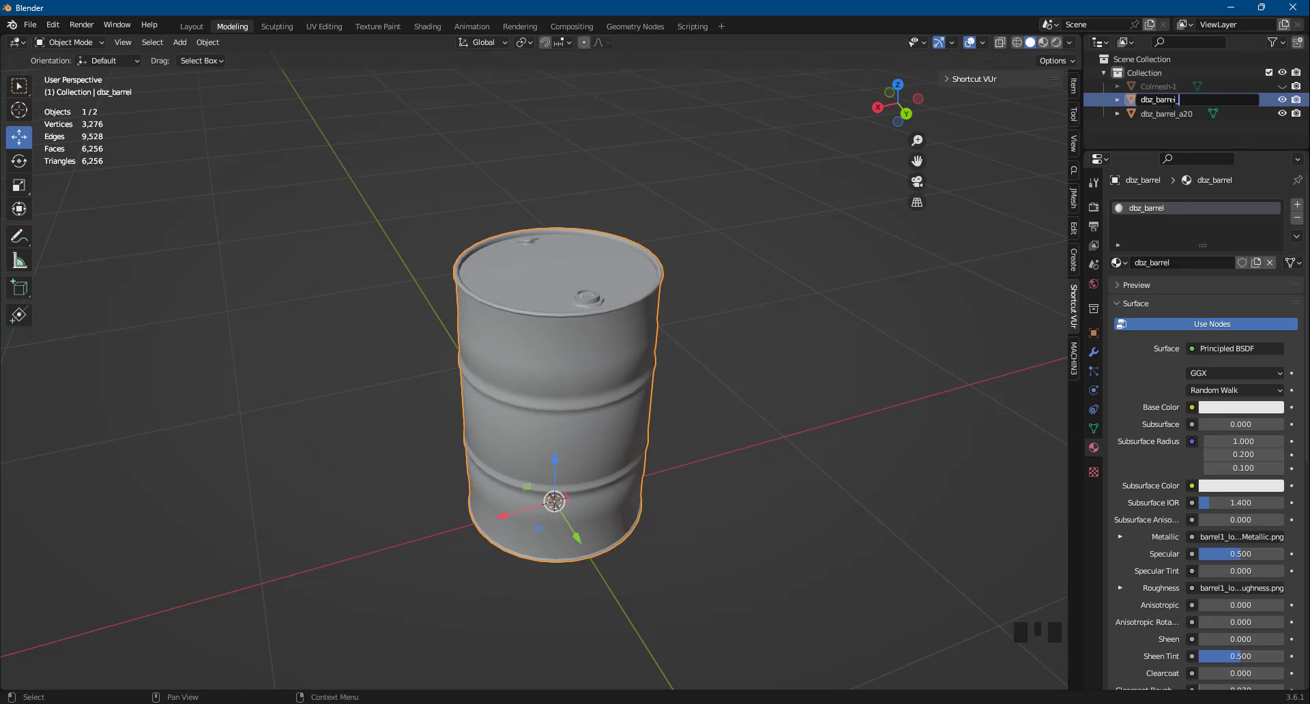
pyautogui.write('_a500')
pyautogui.press('Return')
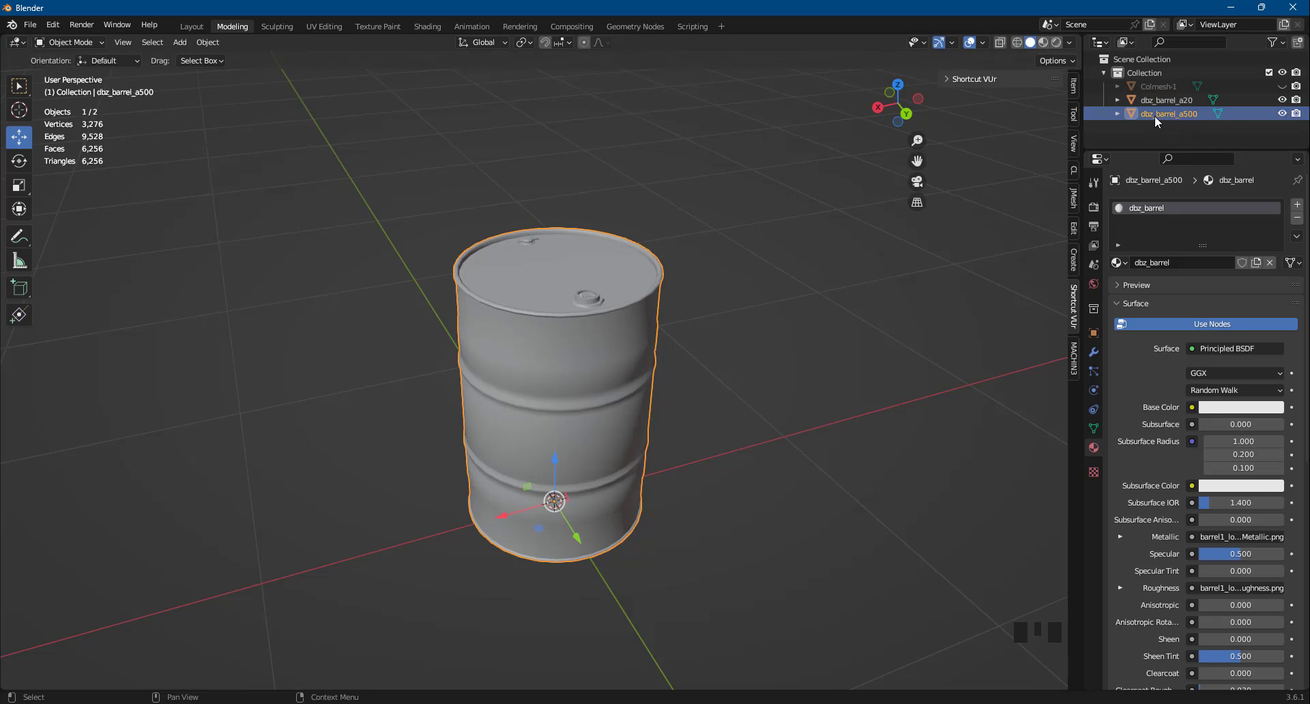
# Step: Change the name of the original barrel object to dbz_barrel_a800
pyautogui.click(1168, 100)
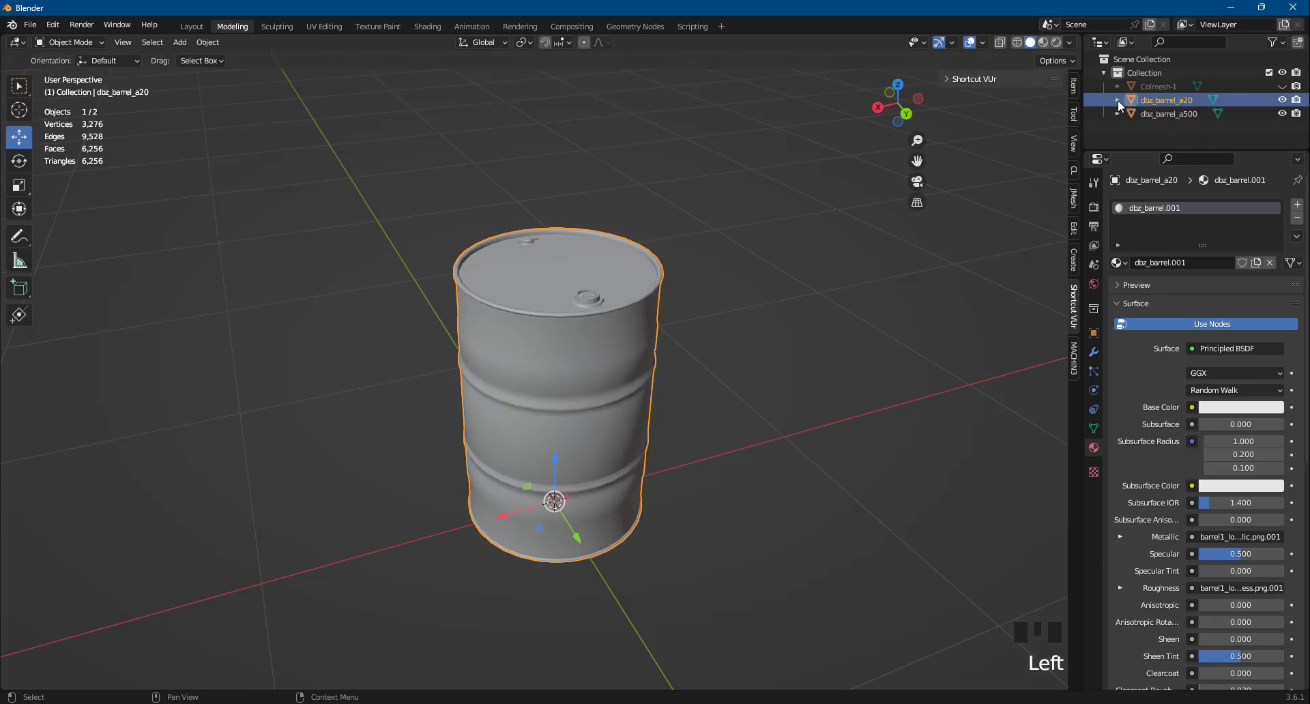
pyautogui.click(1151, 113)
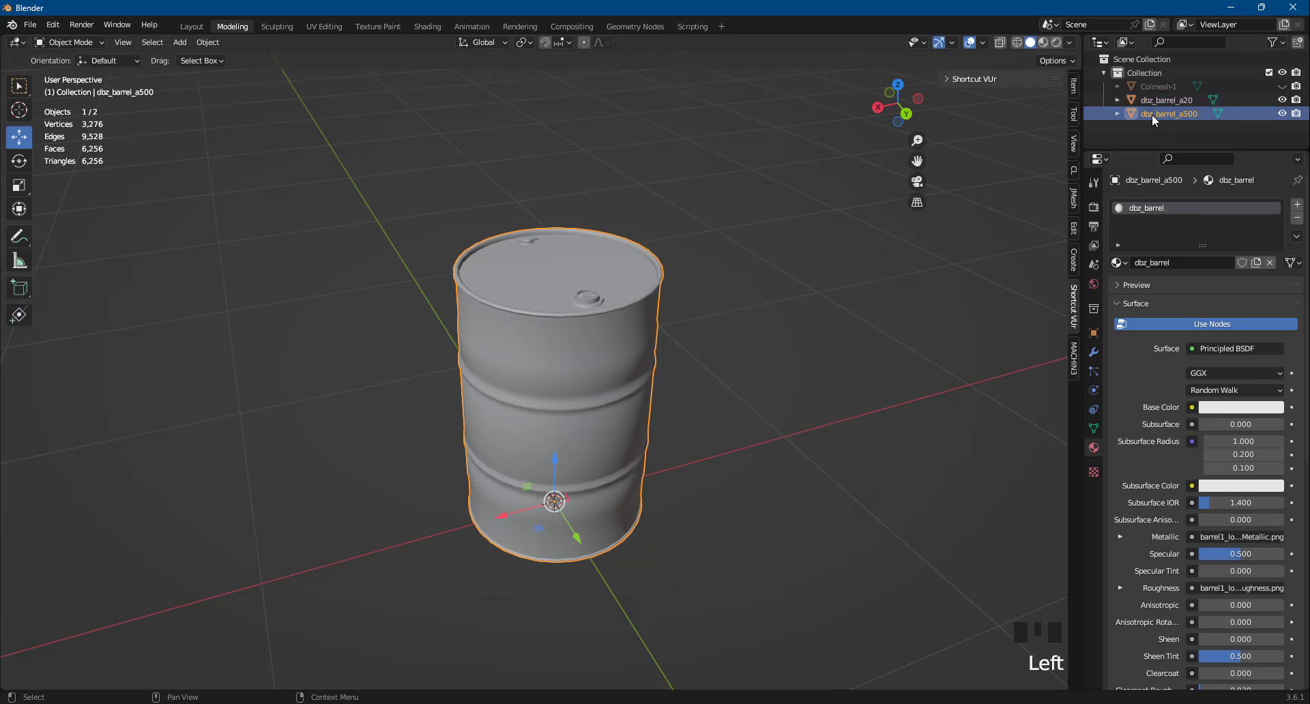
pyautogui.doubleClick(1155, 112)
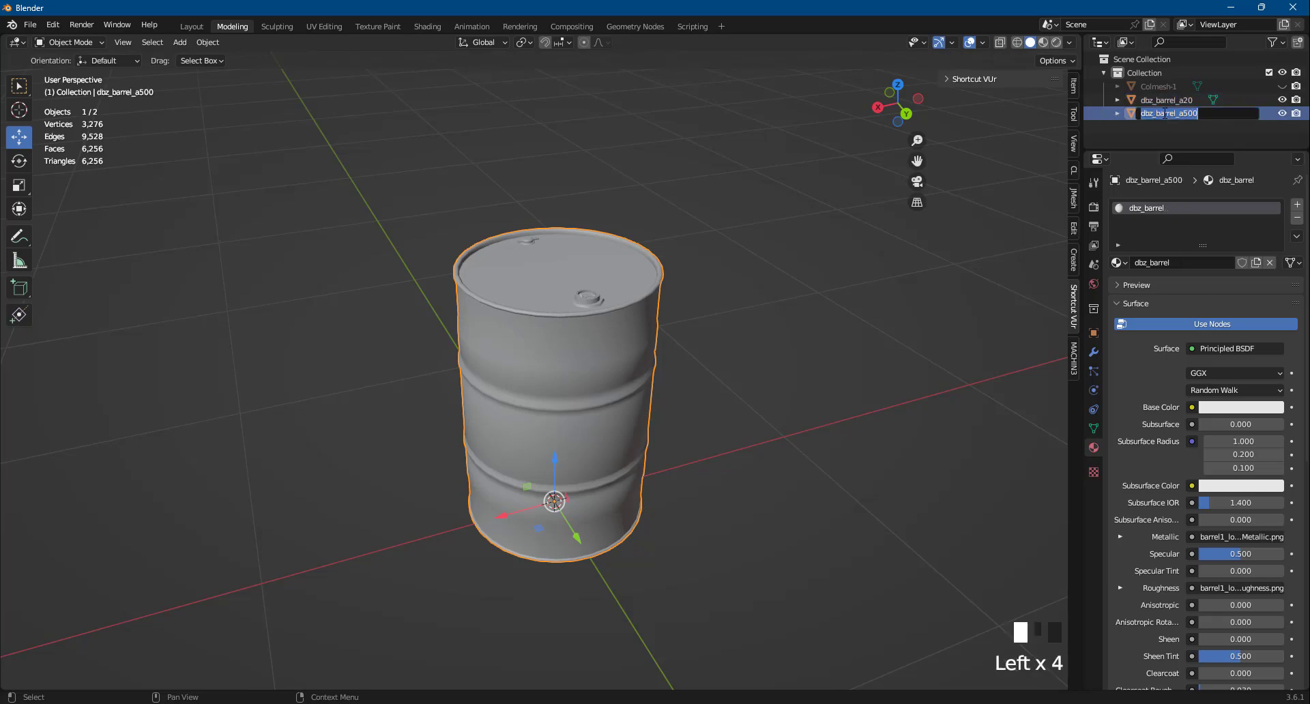
pyautogui.click(1202, 112)
pyautogui.press('BackSpace')
pyautogui.press('BackSpace')
pyautogui.press('BackSpace')
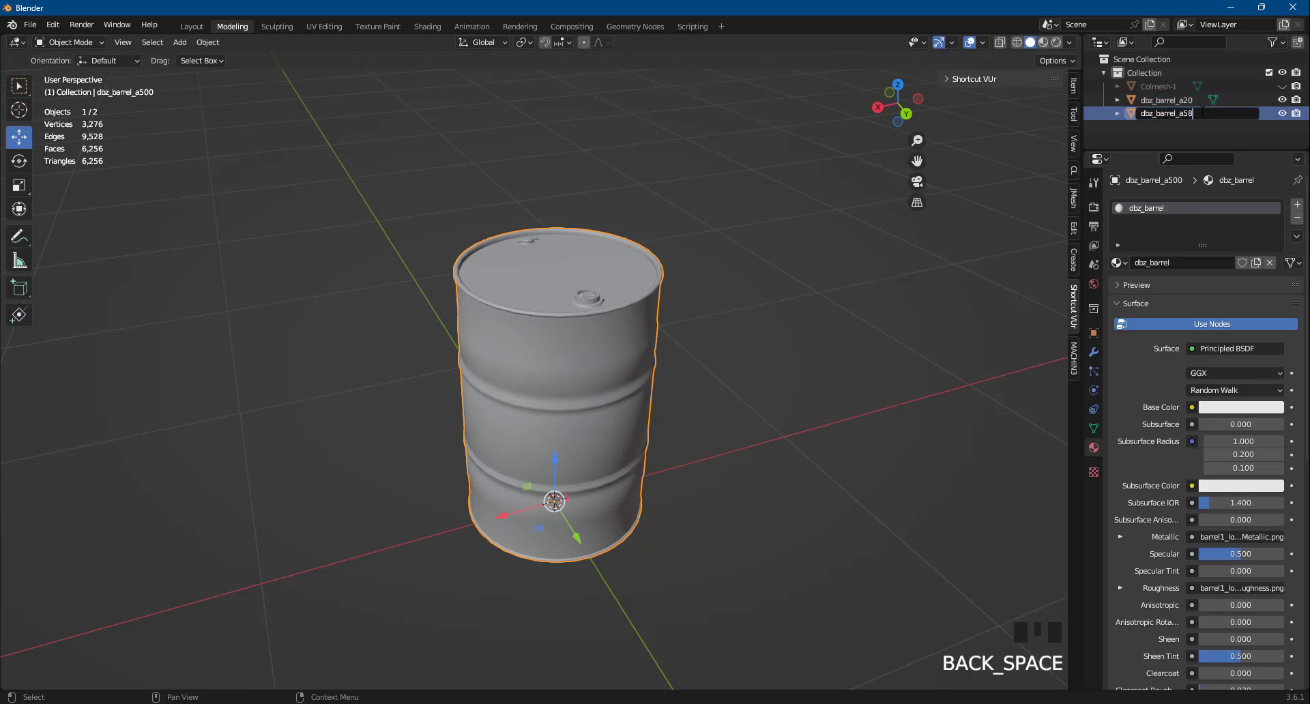
pyautogui.write('800')
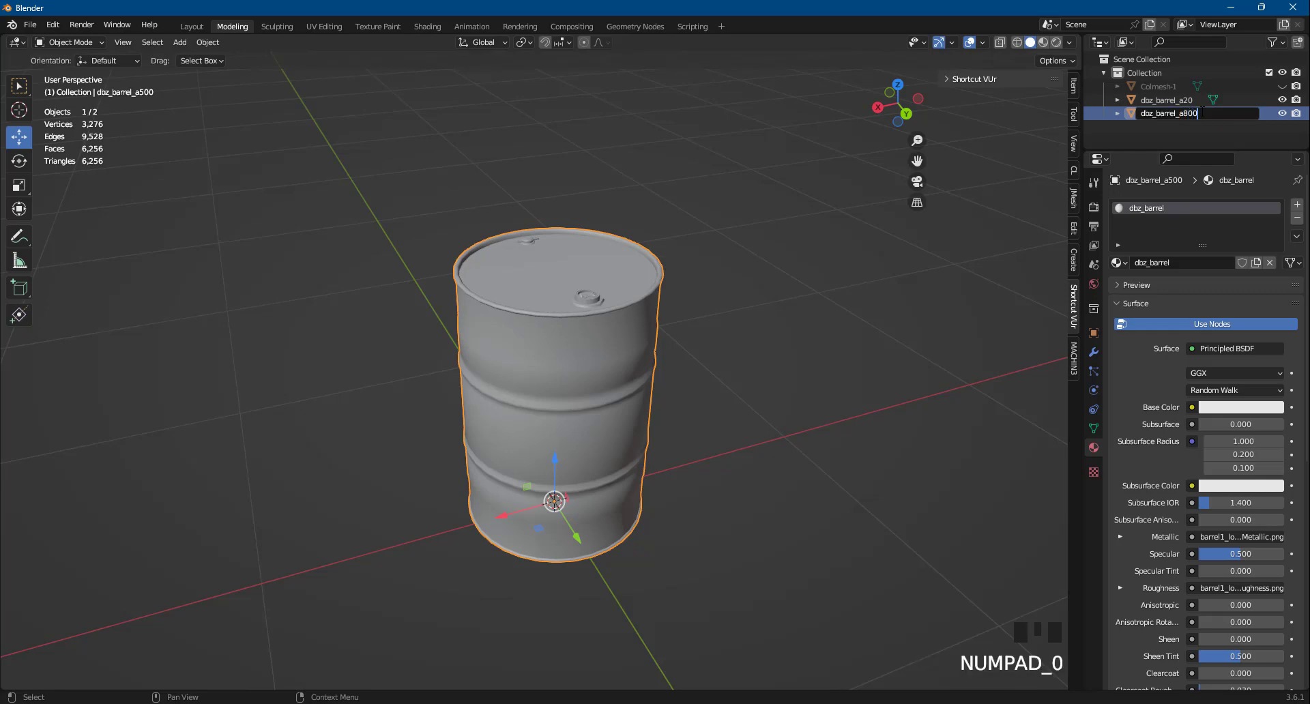
pyautogui.press('Return')
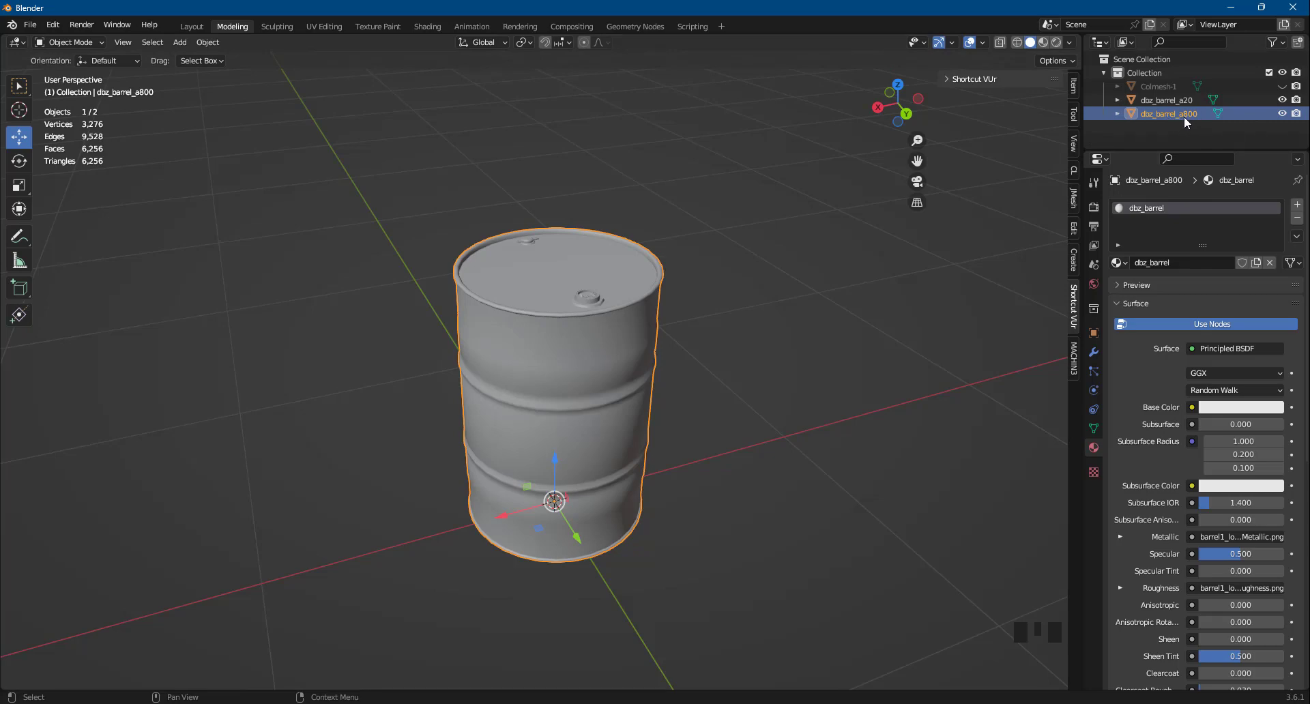
# Step: Give the mesh data inside the dbz_barrel_a20 object the same name as the object, dbz_barrel_a20
pyautogui.scroll(-7, 624, 453)
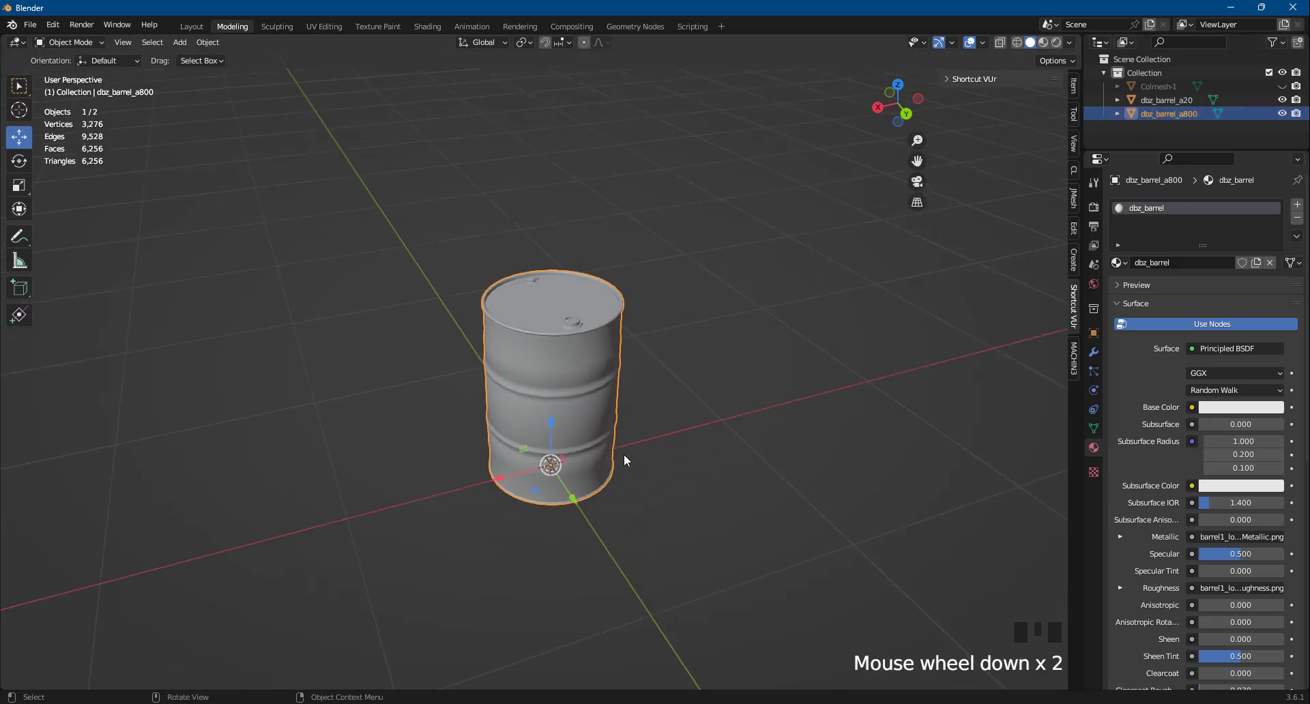
pyautogui.scroll(-6, 638, 438)
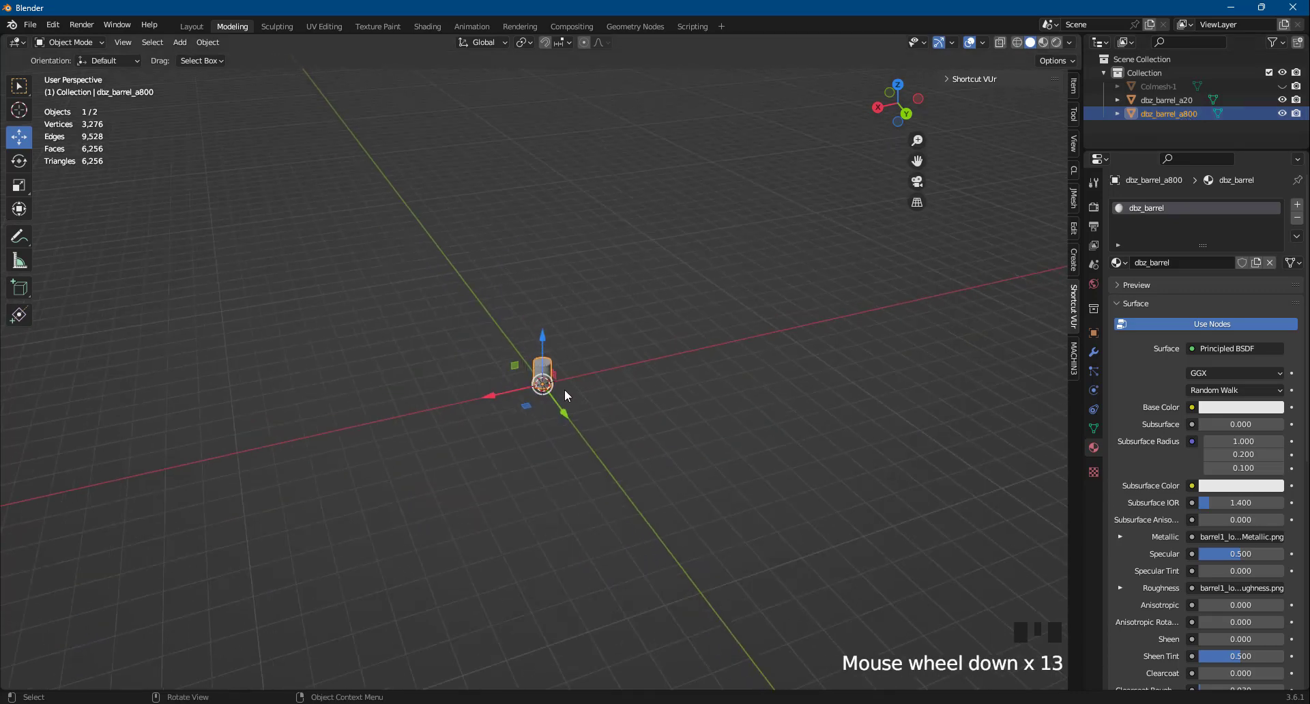
pyautogui.click(1185, 100)
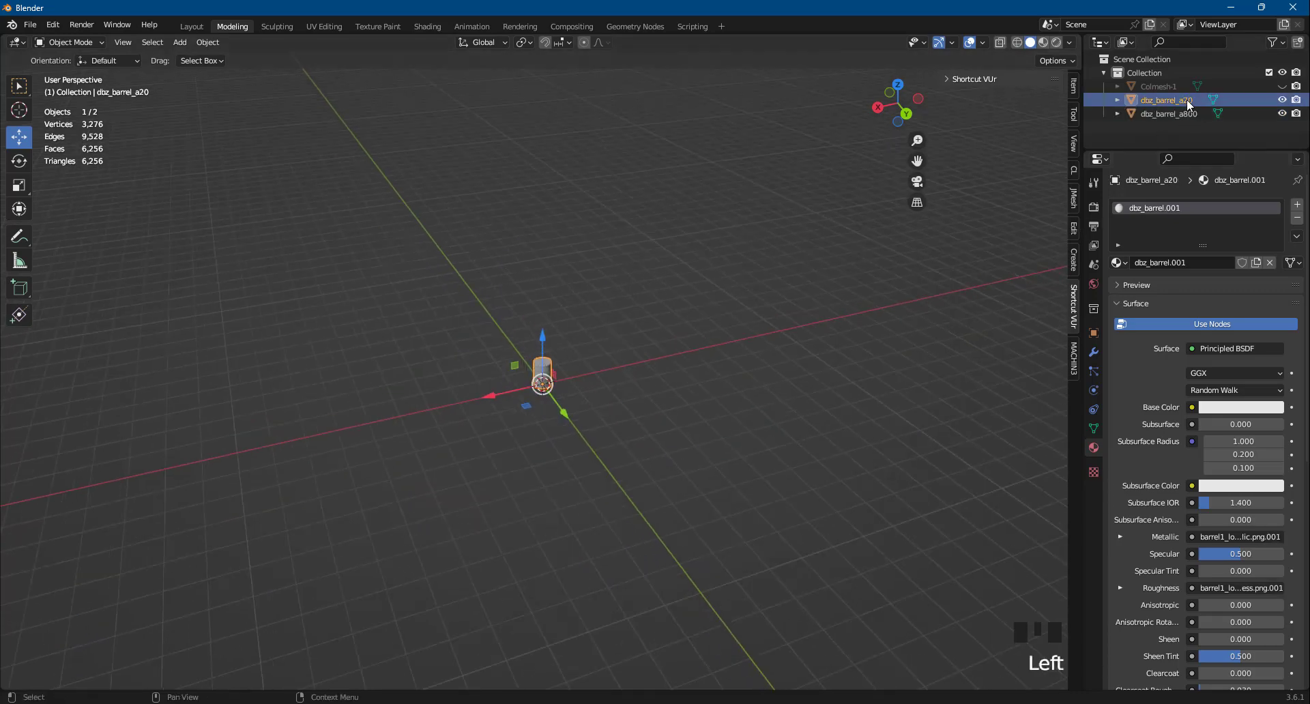
pyautogui.click(1118, 100)
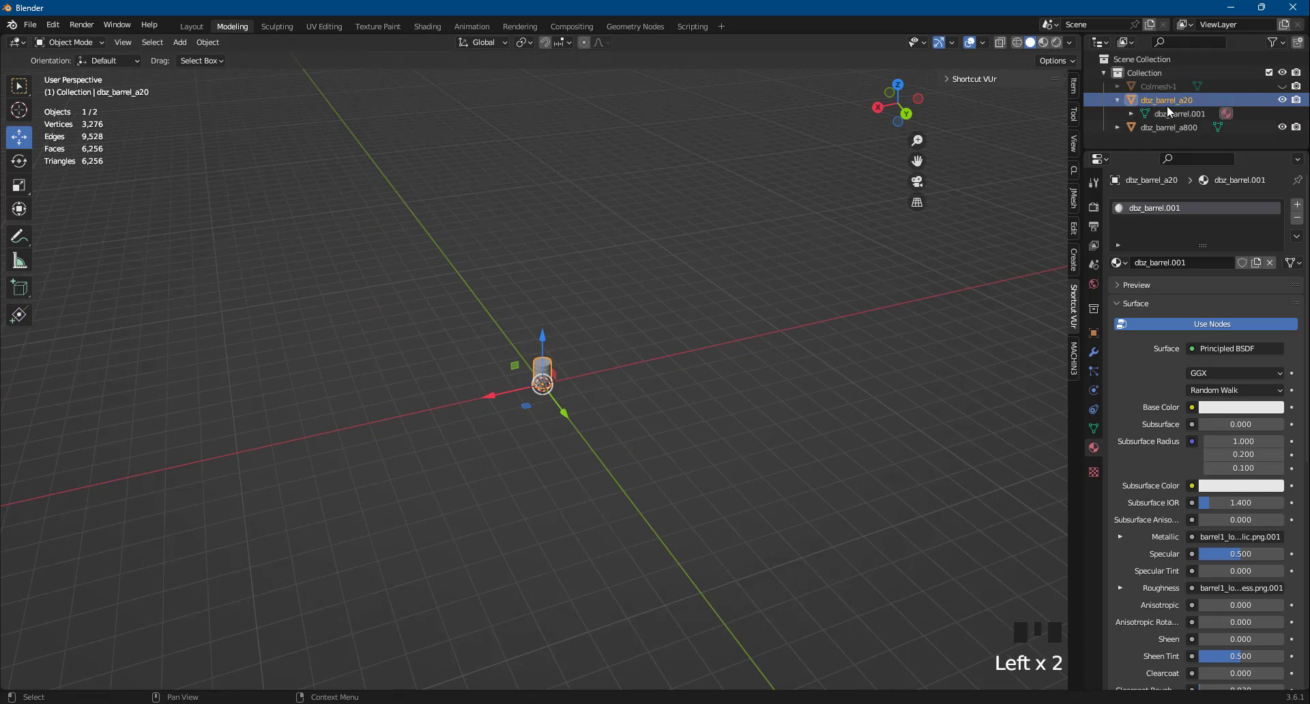
pyautogui.click(1167, 102)
pyautogui.doubleClick(1165, 101)
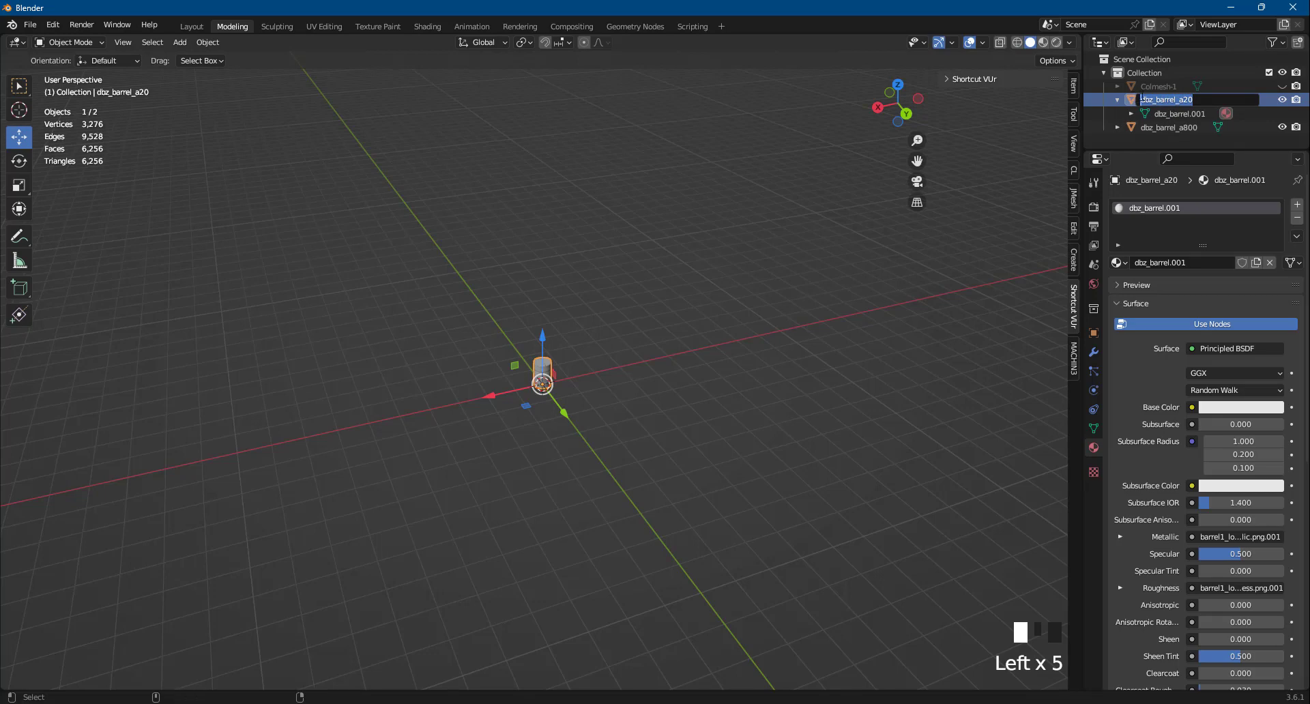
pyautogui.hotkey('ctrl', 'c')
pyautogui.press('Return')
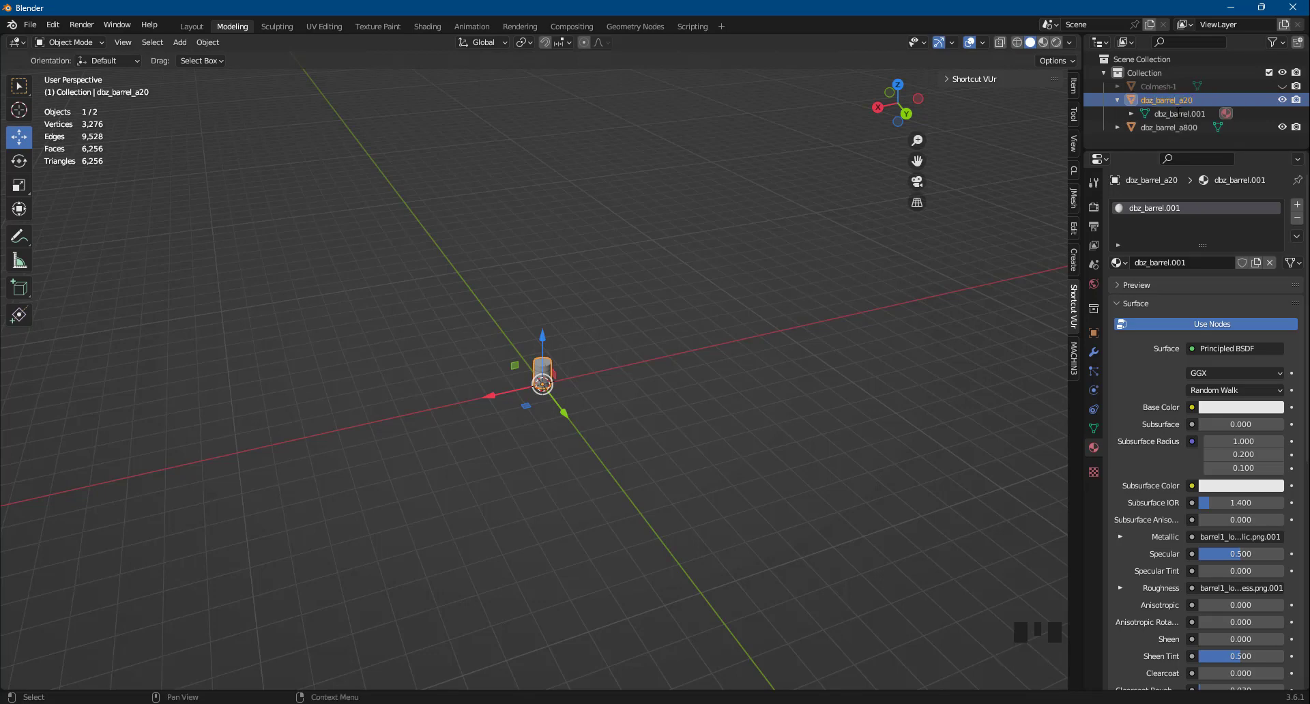
pyautogui.click(1132, 114)
pyautogui.doubleClick(1182, 113)
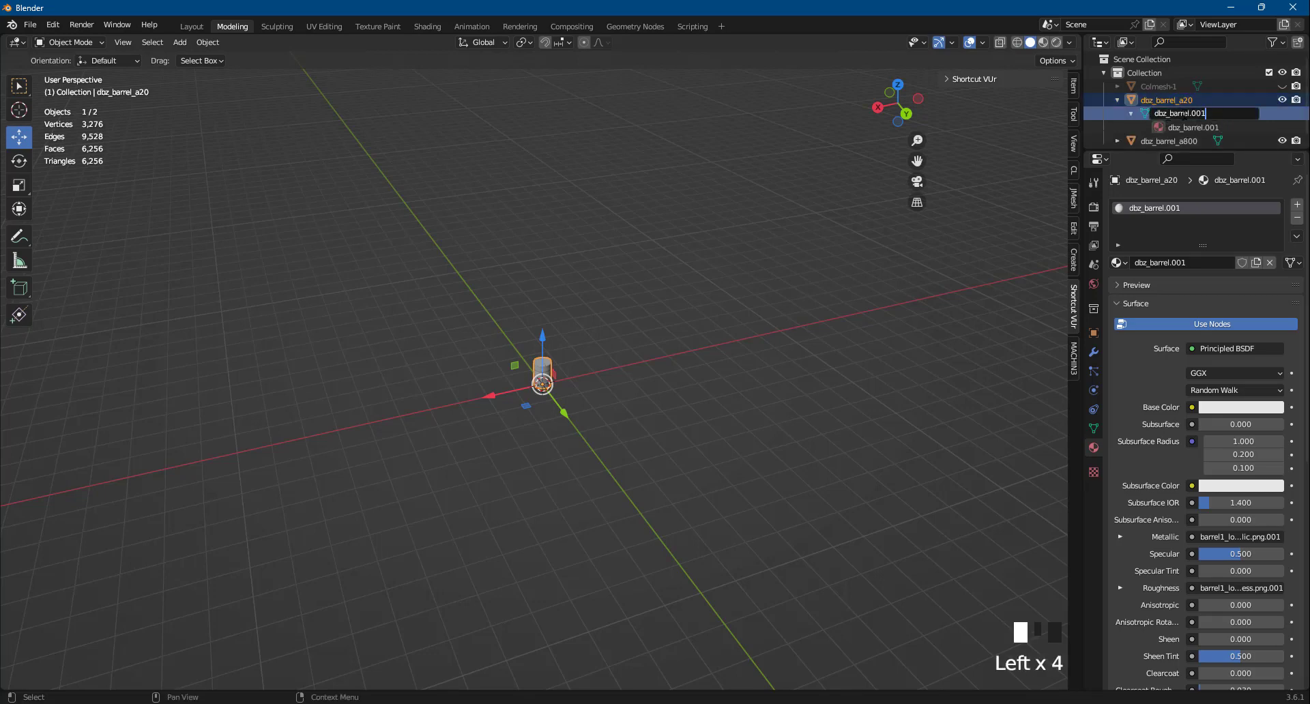
pyautogui.moveTo(1183, 113); pyautogui.dragTo(1132, 114)
pyautogui.hotkey('ctrl', 'v')
pyautogui.click(1190, 128)
pyautogui.doubleClick(1190, 127)
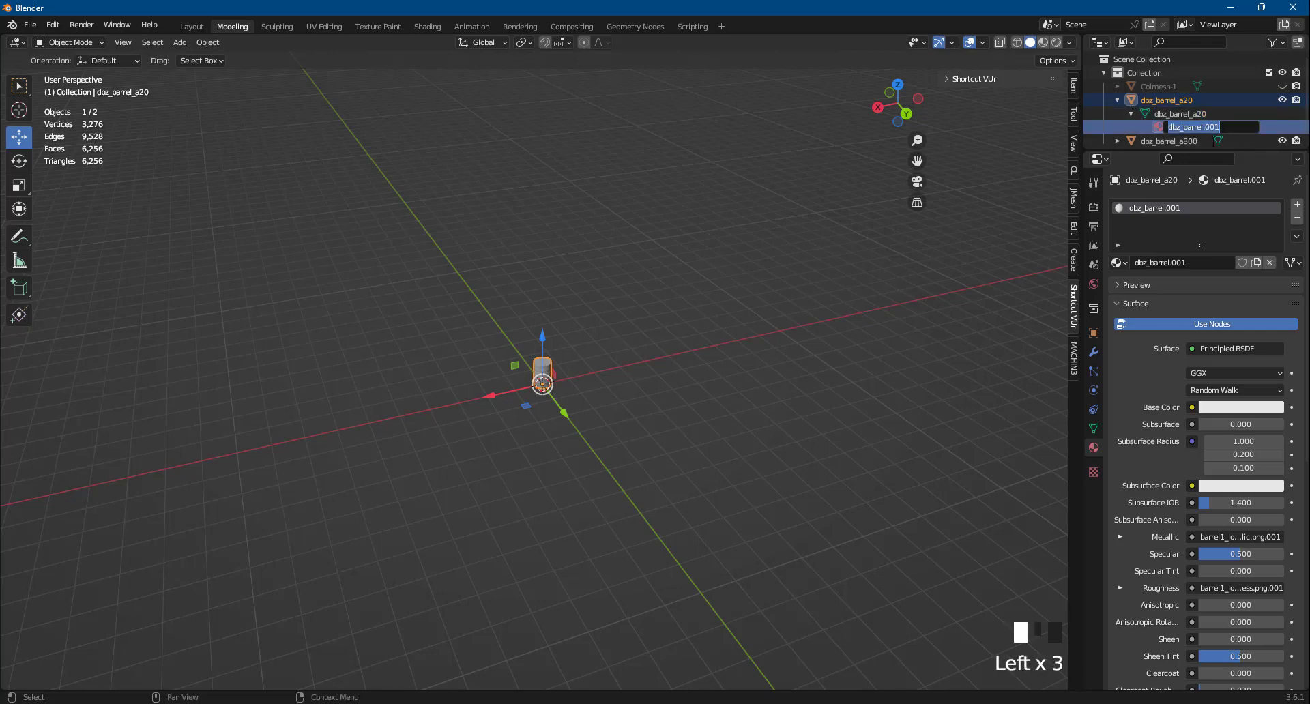
pyautogui.click(1241, 239)
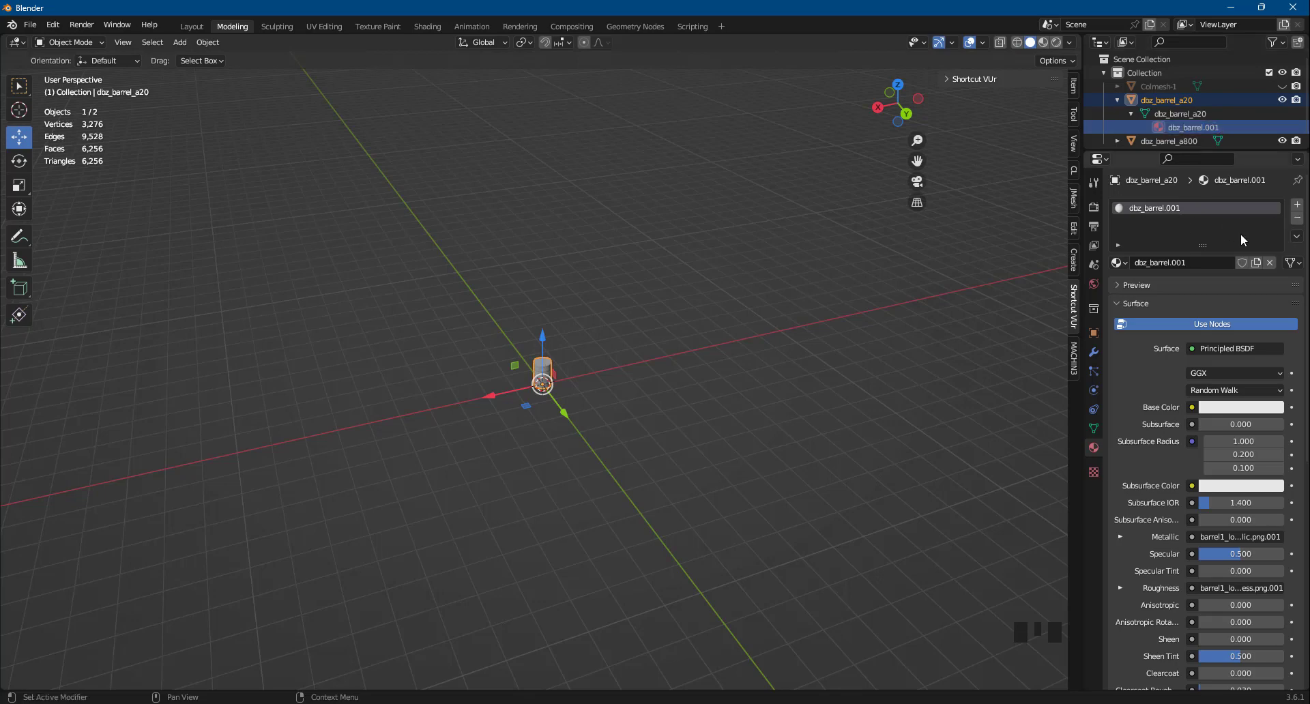
# Step: Remove the material slot from the dbz_barrel_a20 object and select its mesh data
pyautogui.click(1297, 218)
pyautogui.click(1146, 118)
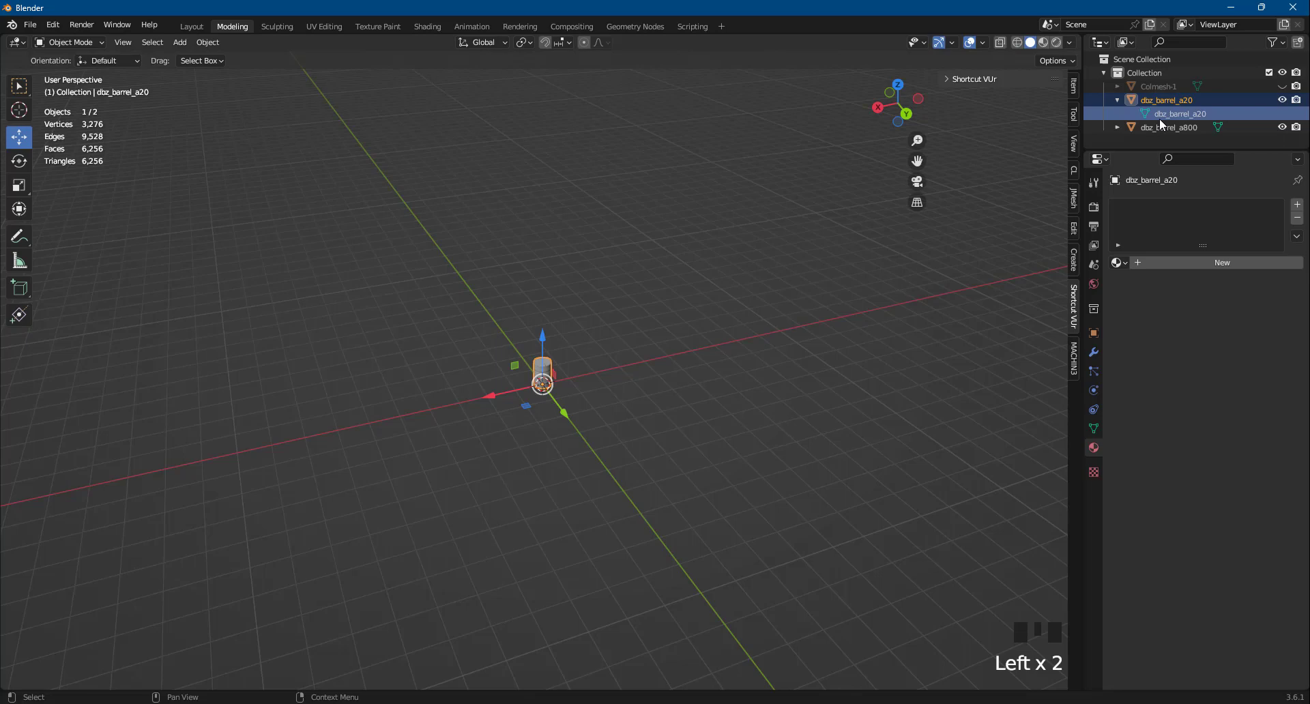
# Step: Assign the existing dbz_barrel material to the dbz_barrel_a20 object and check the mesh and material entries under both barrel objects
pyautogui.click(1119, 262)
pyautogui.click(1142, 282)
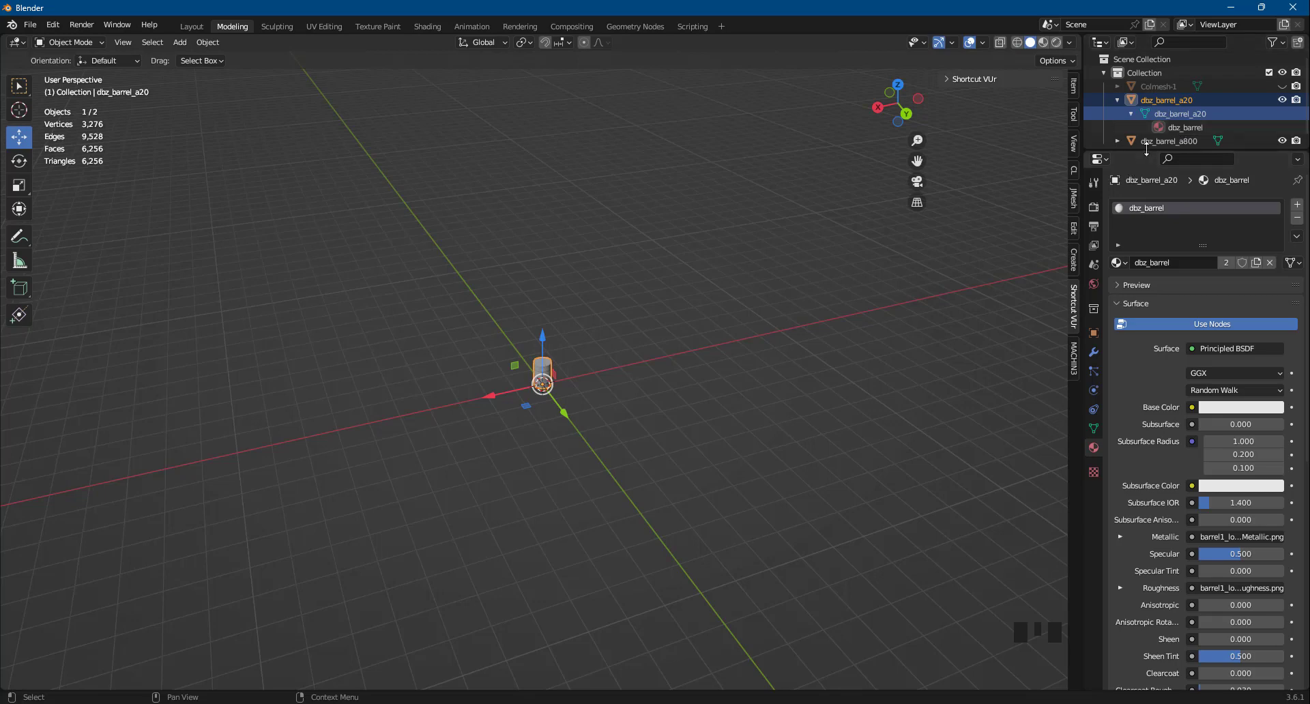
pyautogui.scroll(-2, 1155, 136)
pyautogui.click(1119, 135)
pyautogui.scroll(-3, 1126, 137)
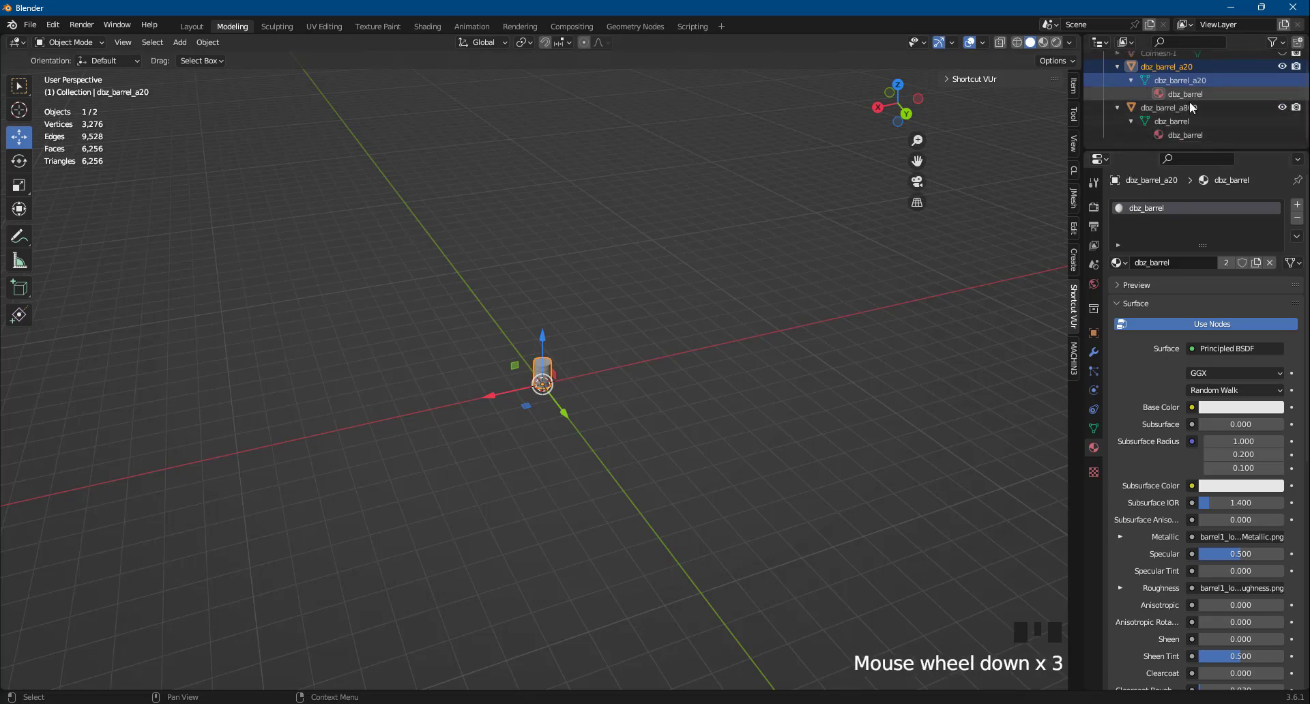
pyautogui.scroll(2, 1188, 104)
pyautogui.scroll(-1, 1180, 112)
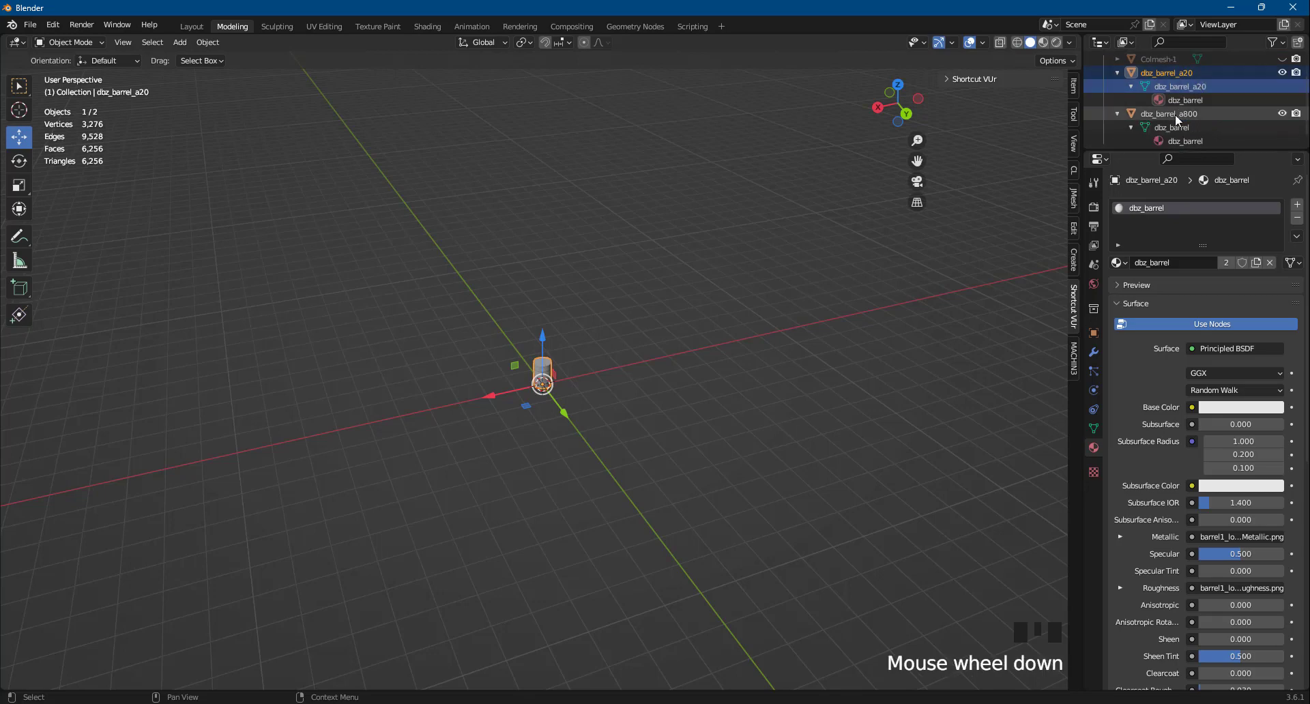
pyautogui.click(1116, 72)
pyautogui.click(1119, 105)
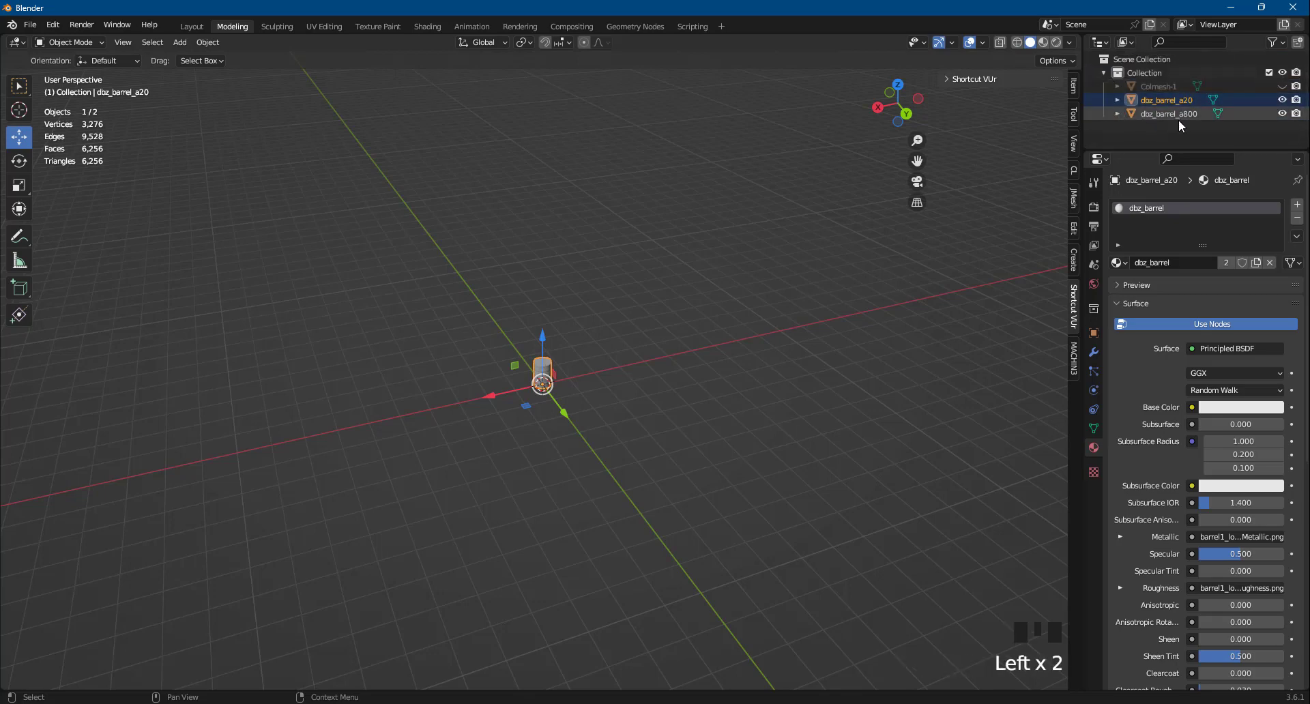
# Step: Add a Decimate modifier to the dbz_barrel_a20 object
pyautogui.click(1156, 114)
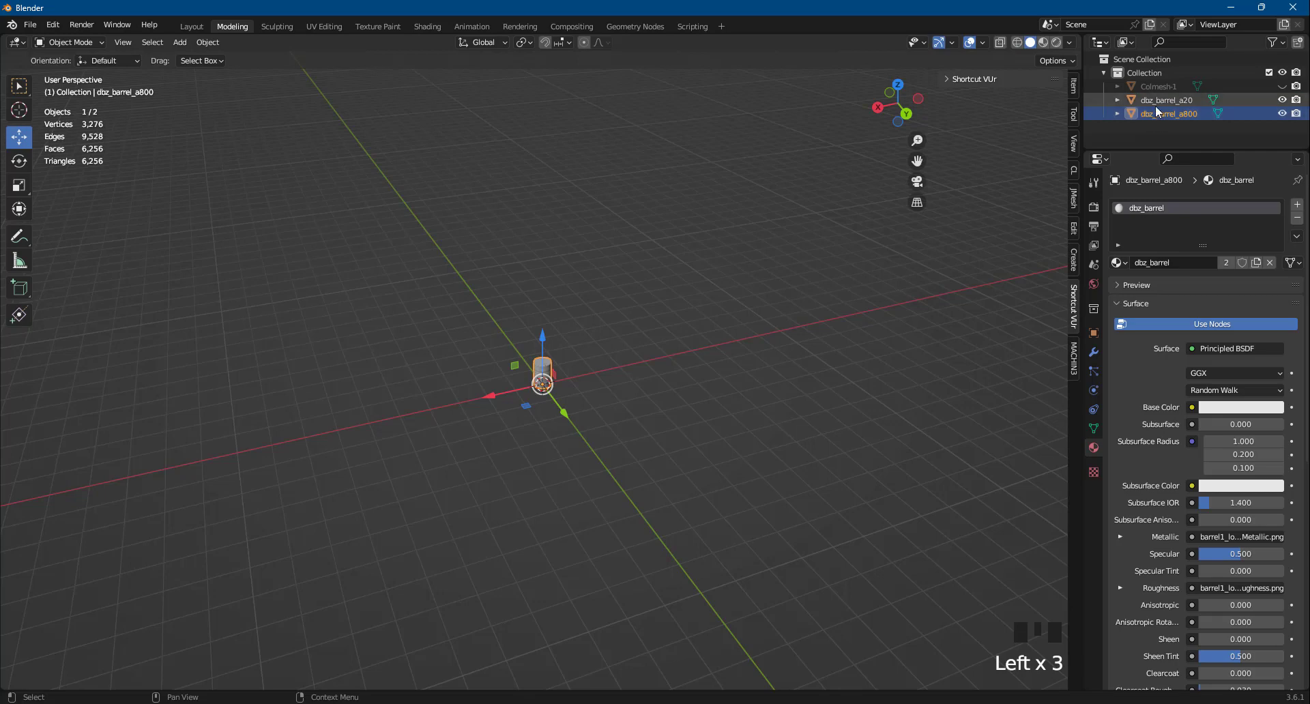
pyautogui.click(1155, 104)
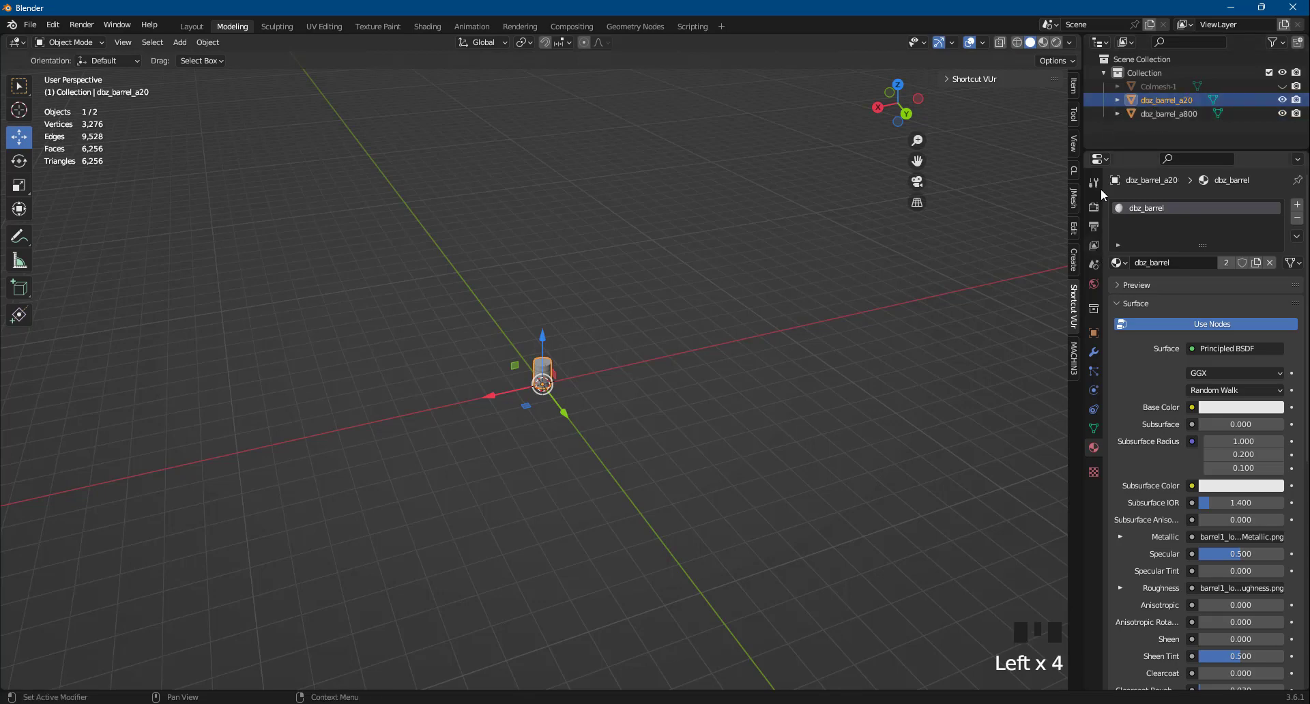
pyautogui.click(1094, 352)
pyautogui.click(1137, 205)
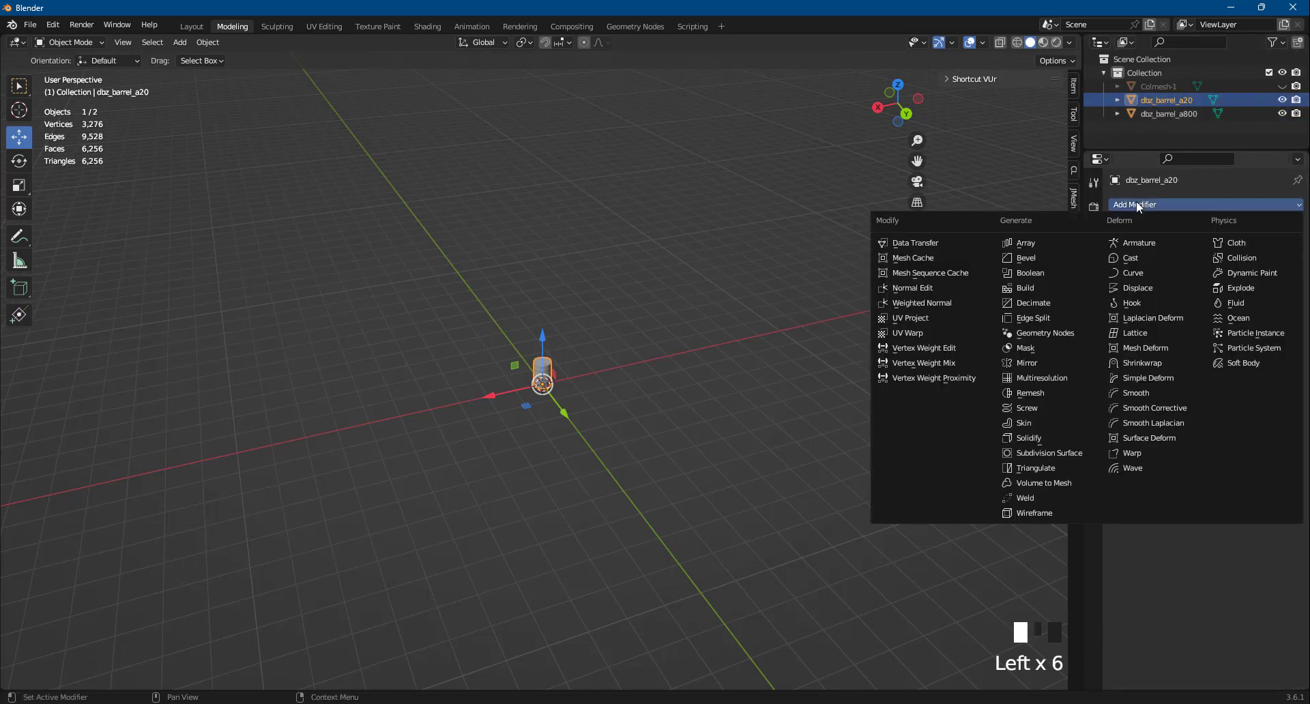
pyautogui.click(1039, 303)
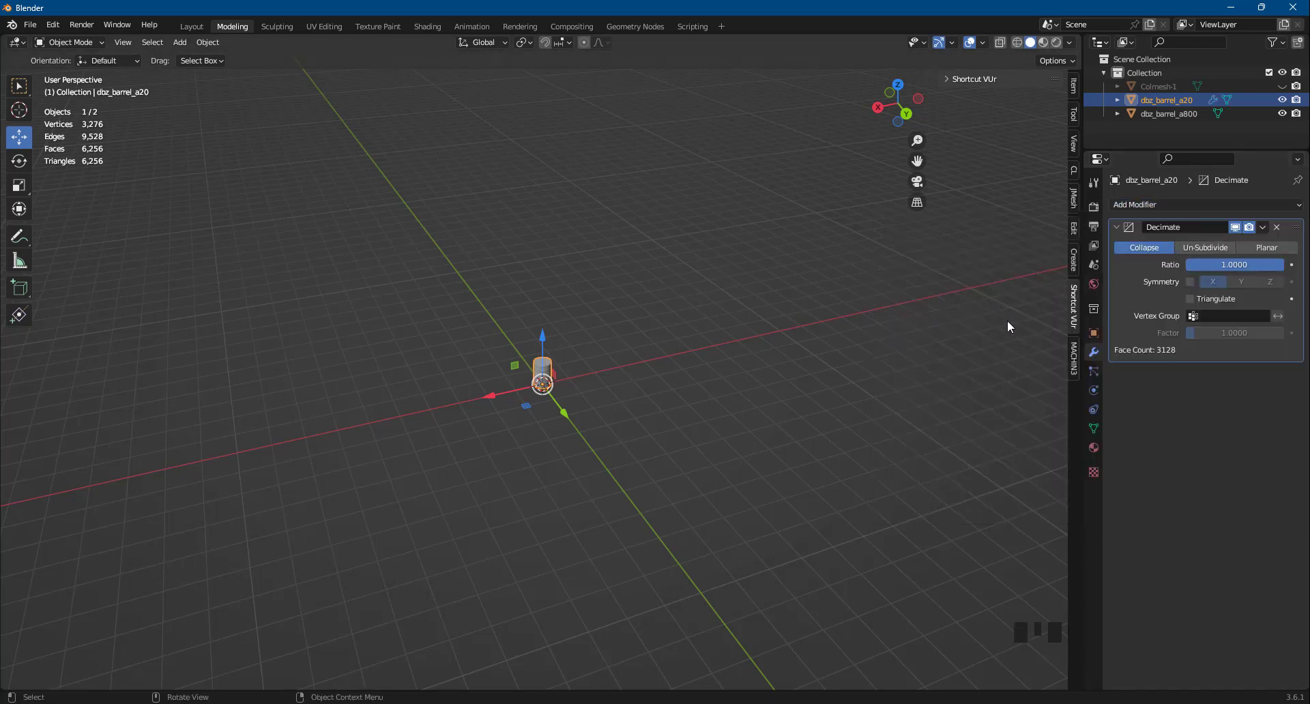
# Step: Hide the dbz_barrel_a800 object so only the dbz_barrel_a20 copy is displayed in the viewport
pyautogui.scroll(4, 546, 385)
pyautogui.scroll(10, 543, 381)
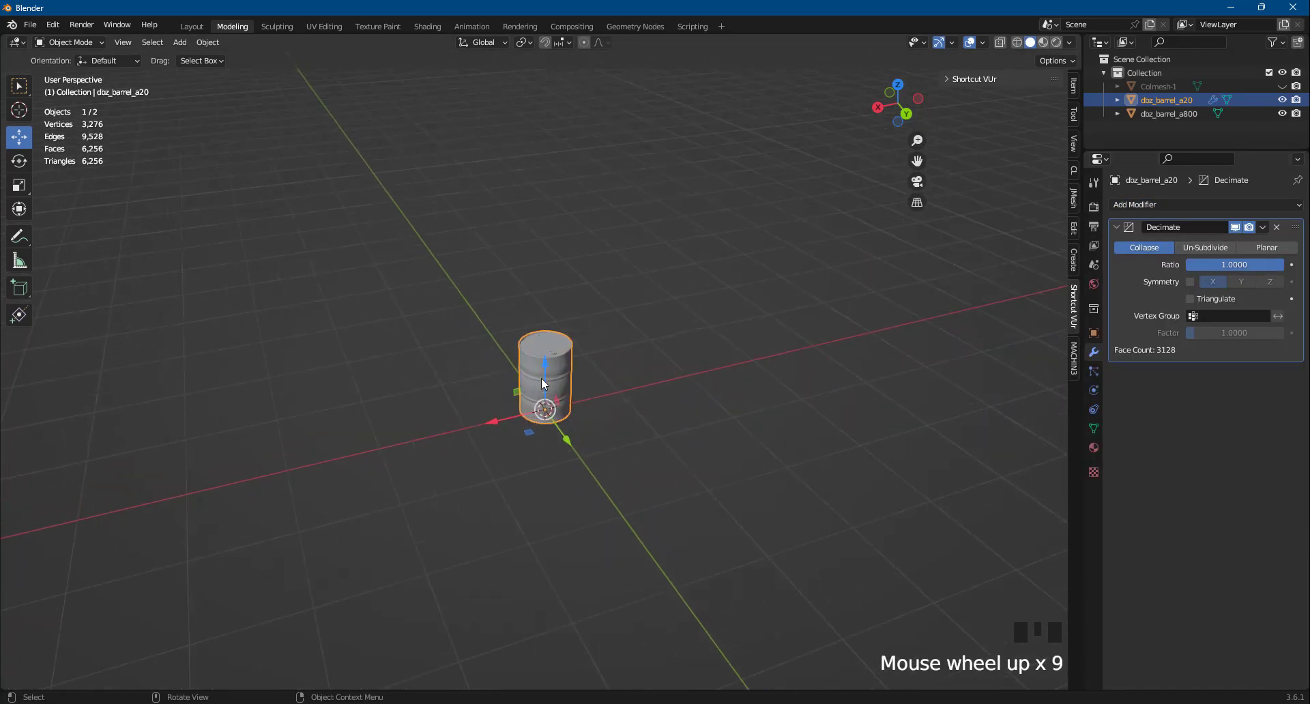
pyautogui.click(1170, 114)
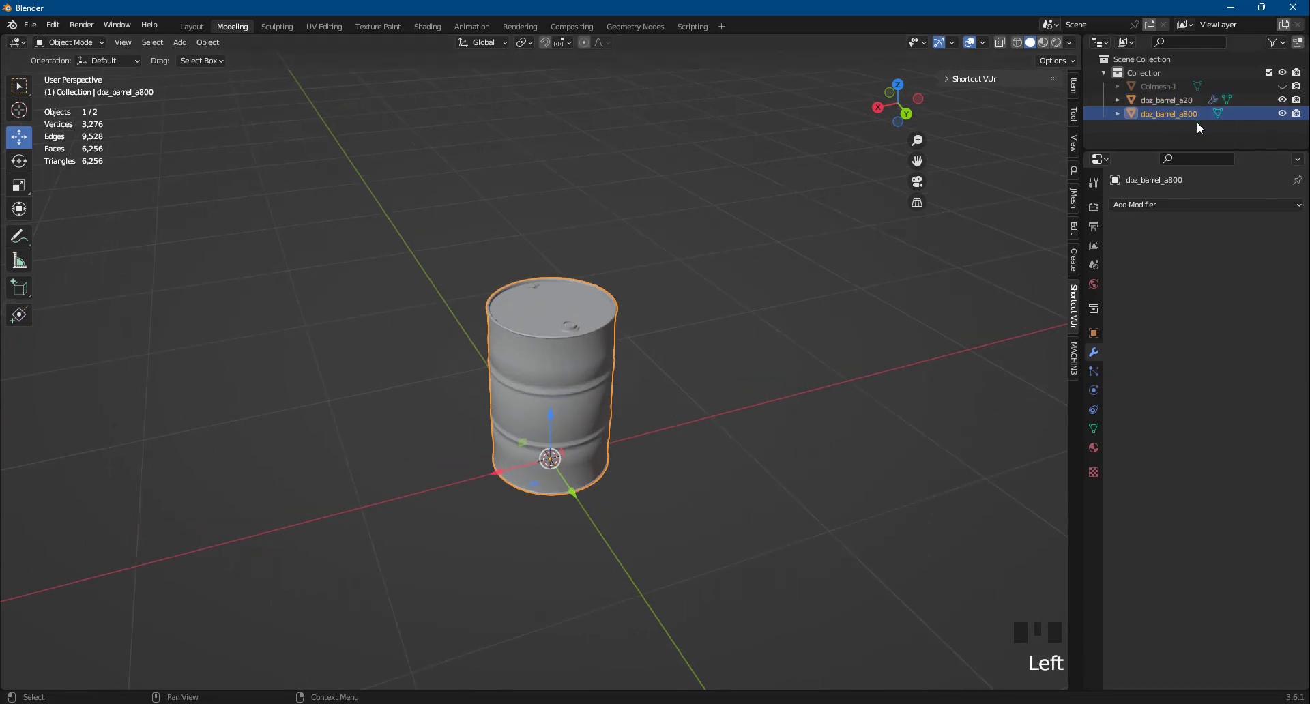
pyautogui.click(1282, 113)
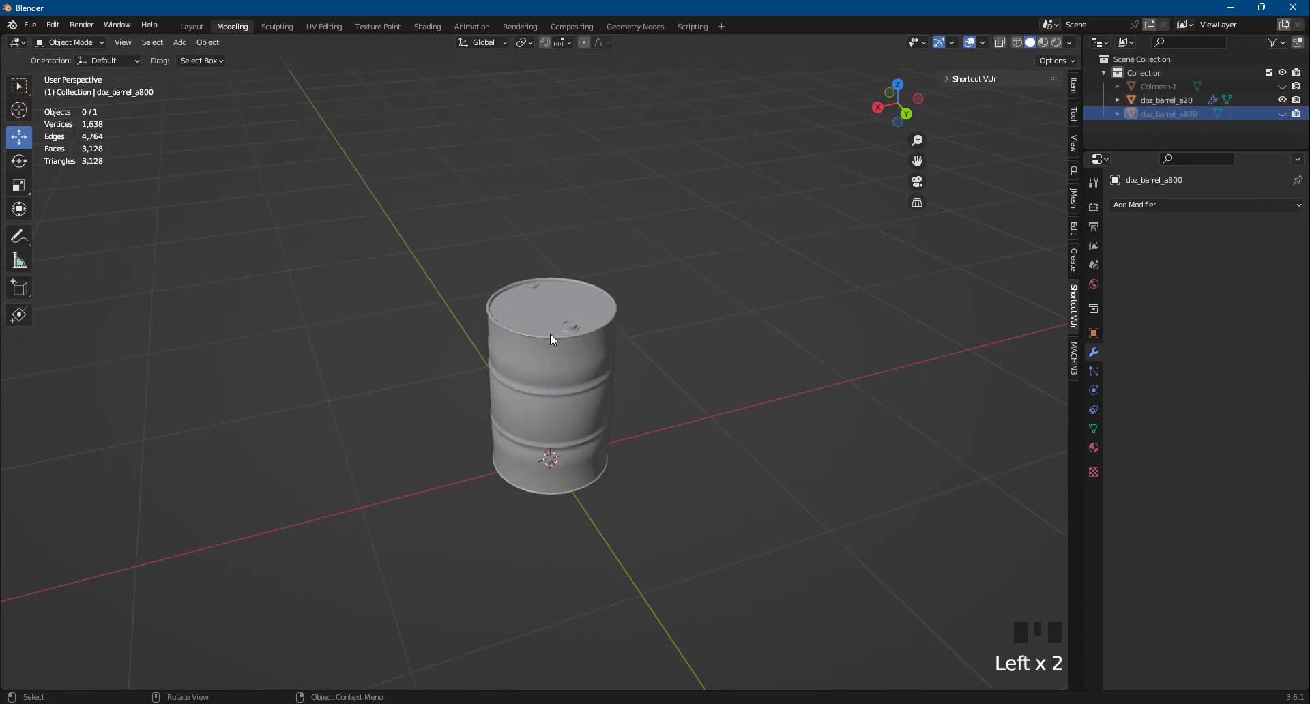
pyautogui.scroll(4, 550, 409)
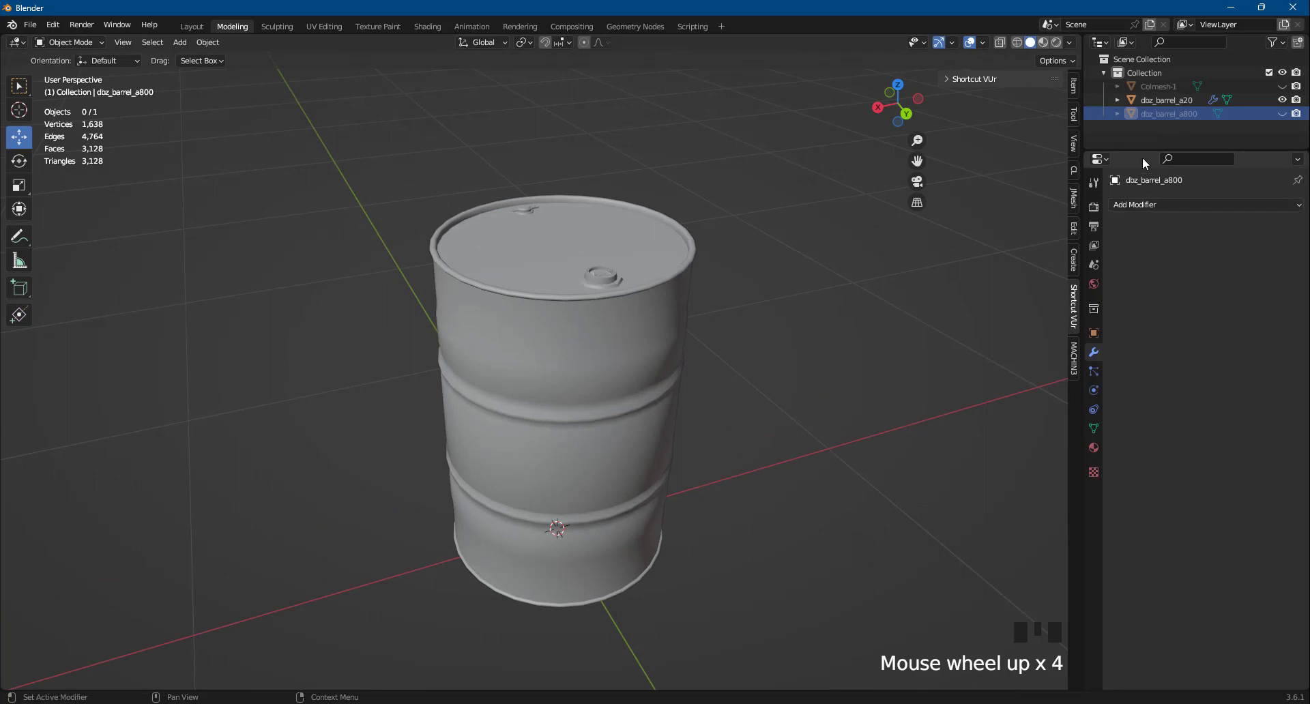
# Step: Set the collapse ratio of the Decimate modifier on dbz_barrel_a20 to 0.5822 and apply the modifier
pyautogui.click(1167, 100)
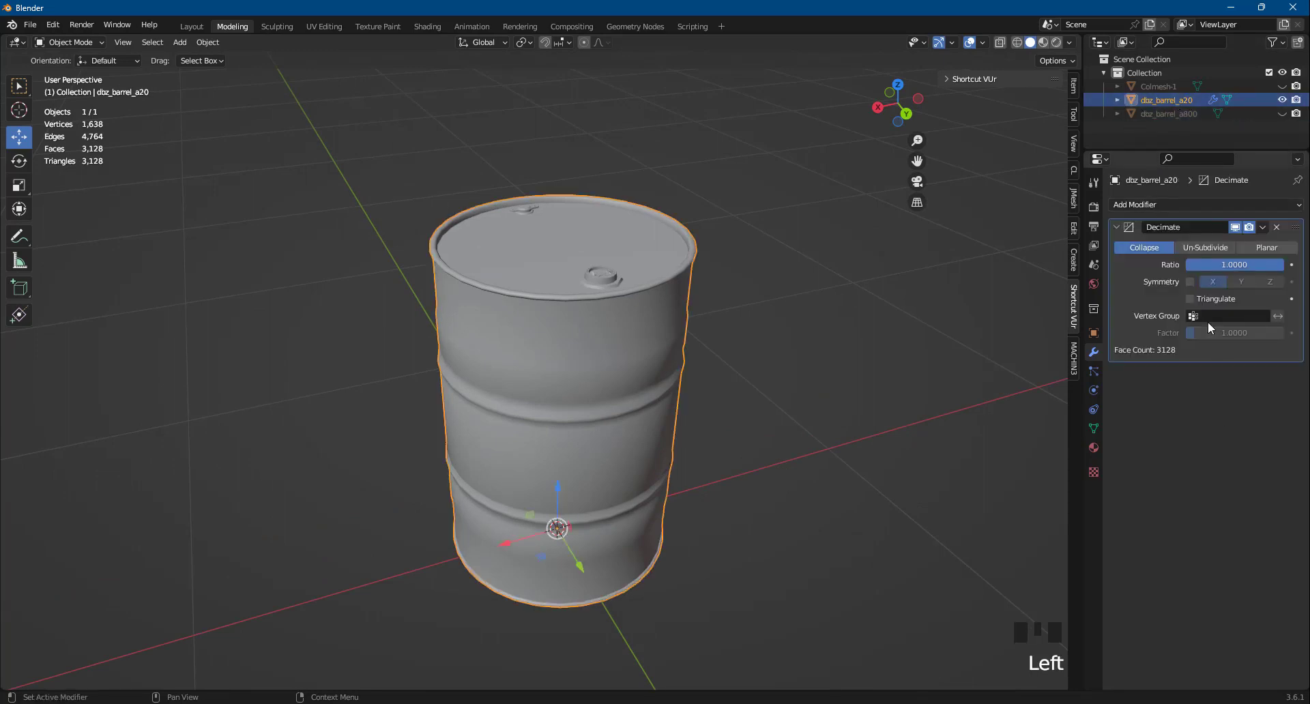
pyautogui.moveTo(1271, 268)
pyautogui.mouseDown()
pyautogui.moveTo(1184, 268)
pyautogui.moveTo(1241, 267)
pyautogui.mouseUp()
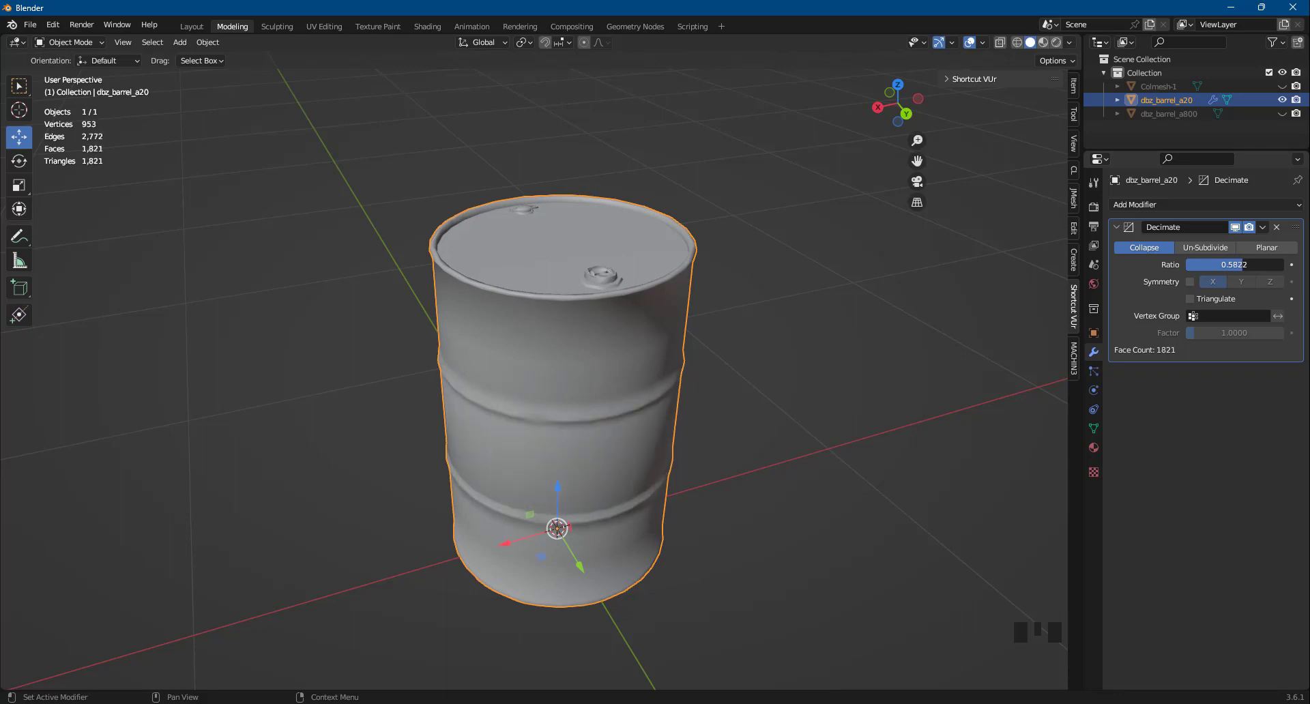
pyautogui.moveTo(655, 410); pyautogui.dragTo(599, 368, button='middle')
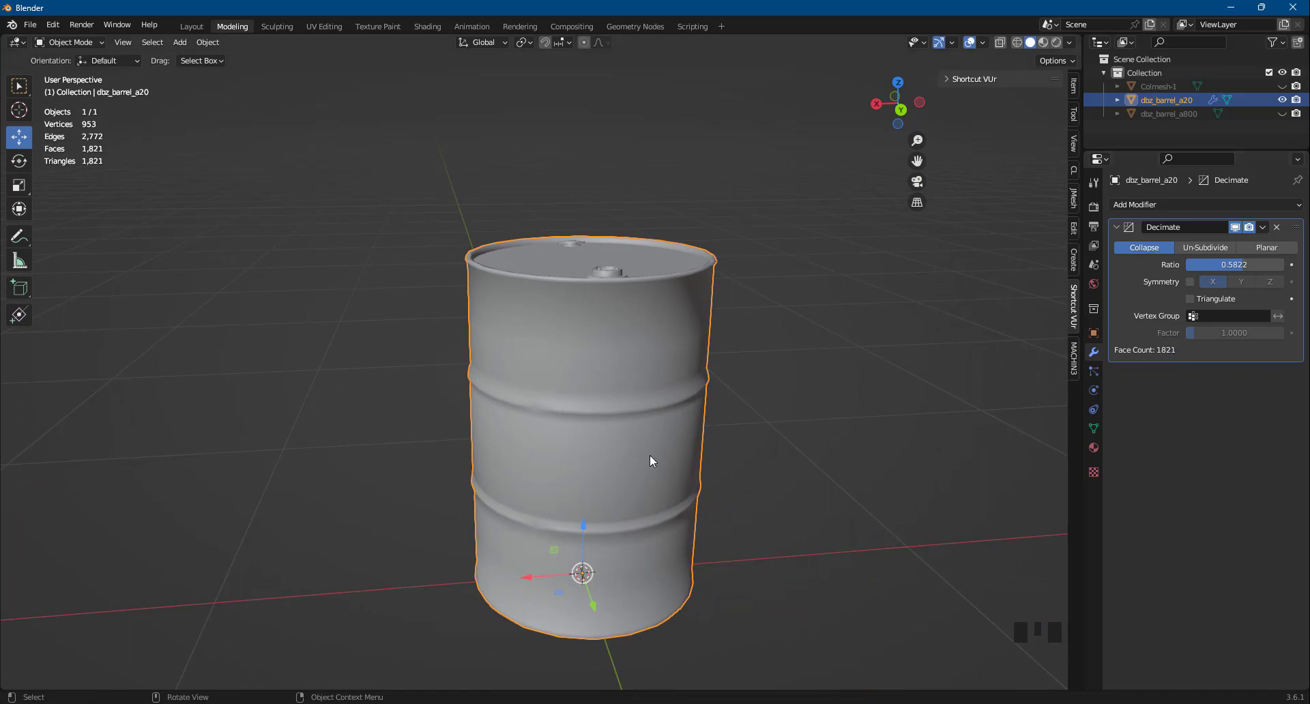
pyautogui.scroll(-5, 654, 471)
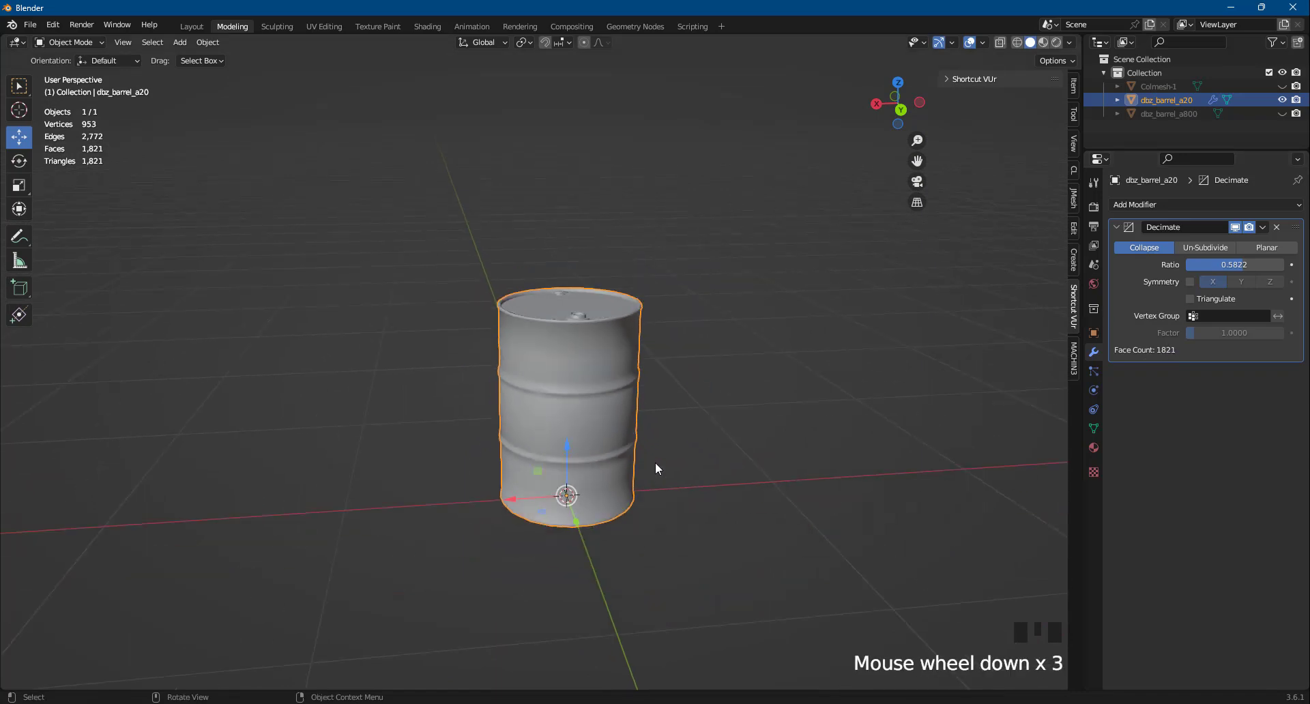
pyautogui.scroll(7, 597, 472)
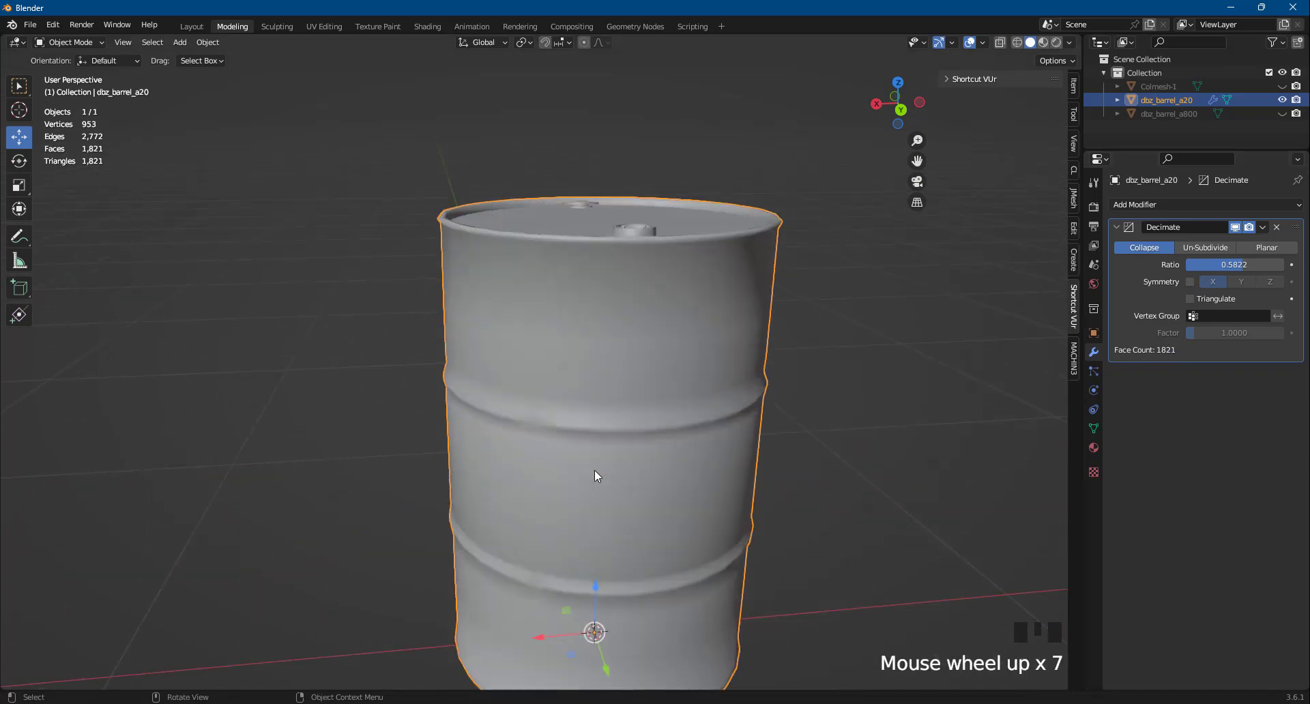
pyautogui.scroll(-8, 595, 471)
pyautogui.scroll(6, 596, 471)
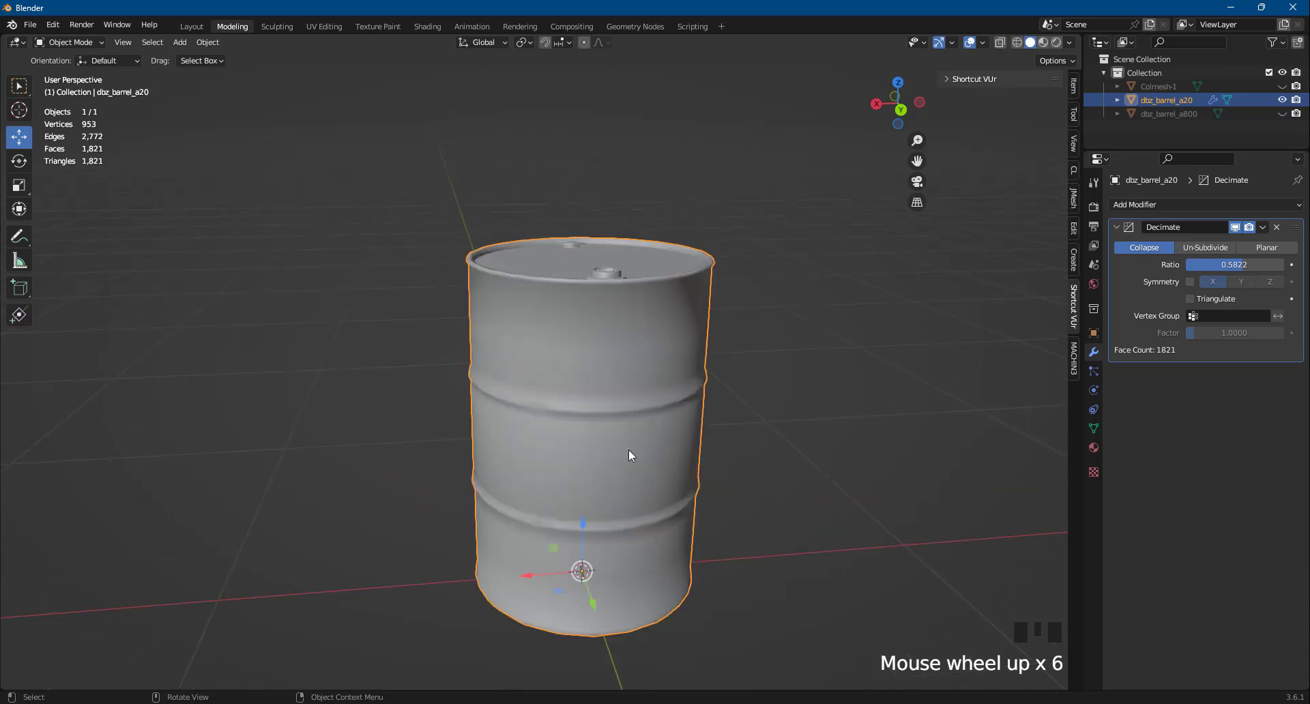
pyautogui.click(1262, 228)
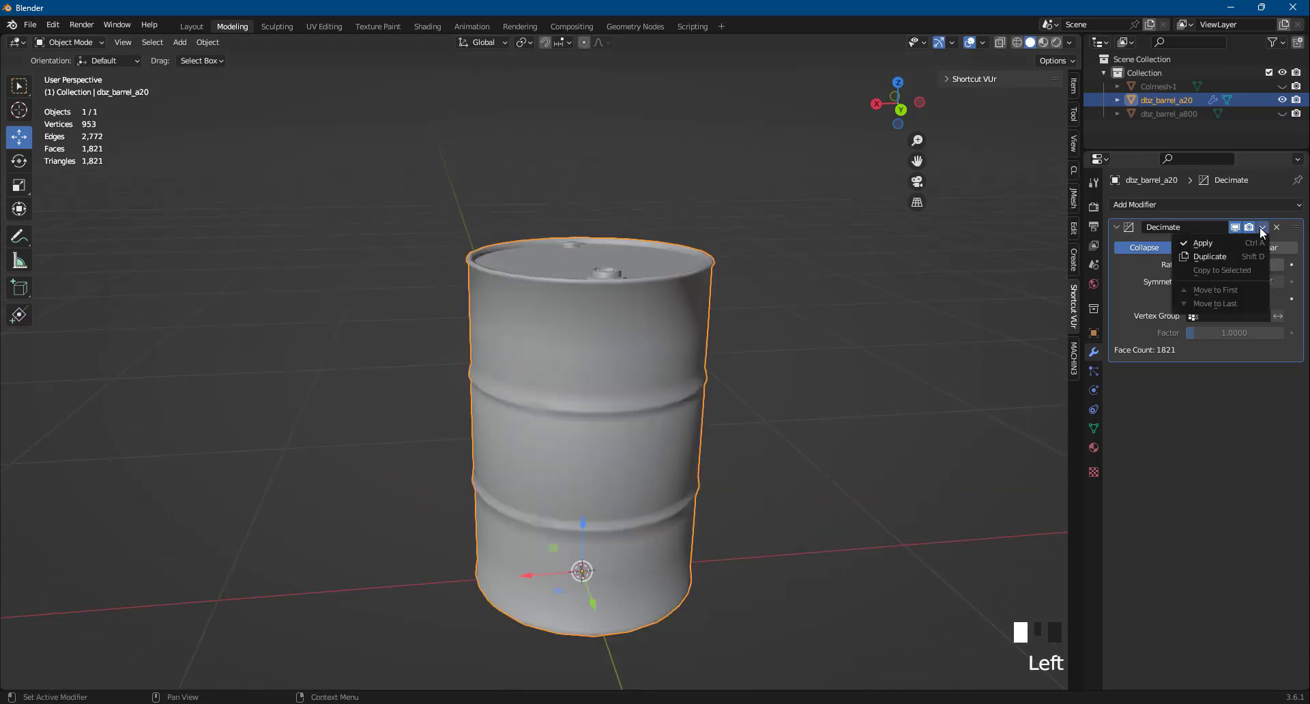
pyautogui.click(1229, 244)
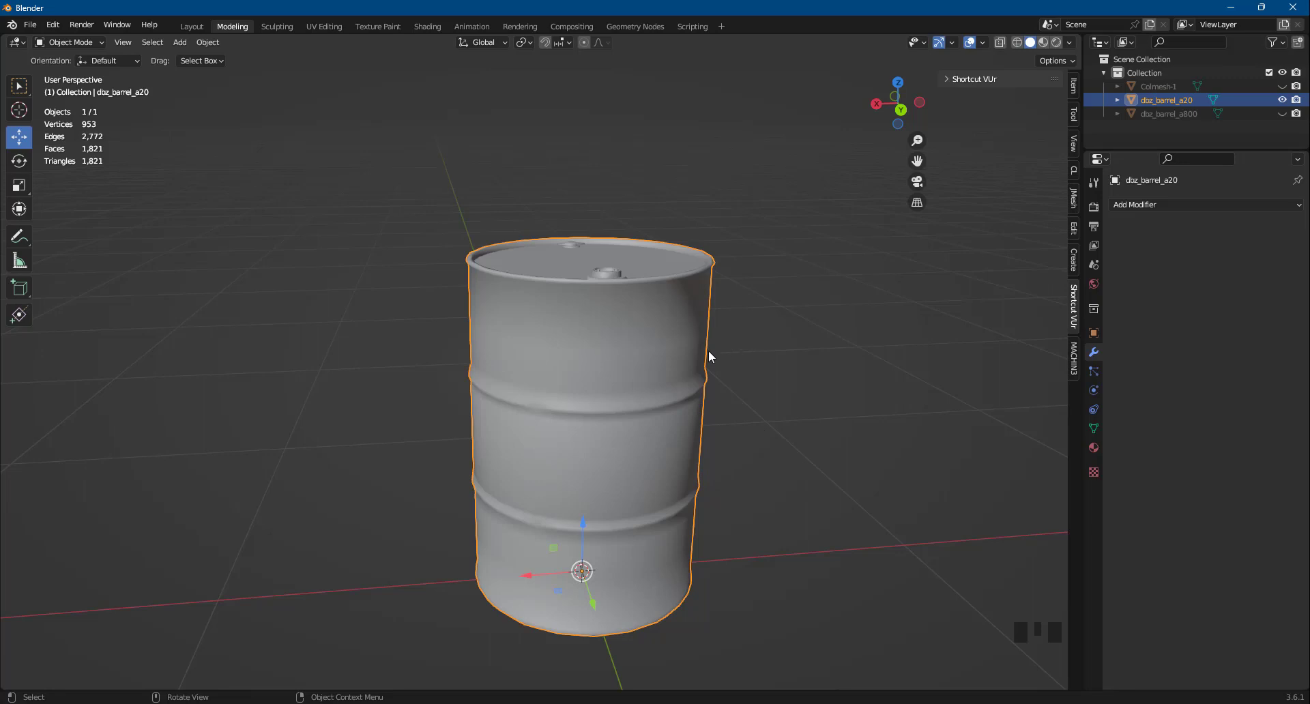
# Step: Inspect the decimated dbz_barrel_a20 barrel up close and in Material Preview shading, and return to Solid shading
pyautogui.moveTo(615, 384); pyautogui.dragTo(634, 396, button='middle')
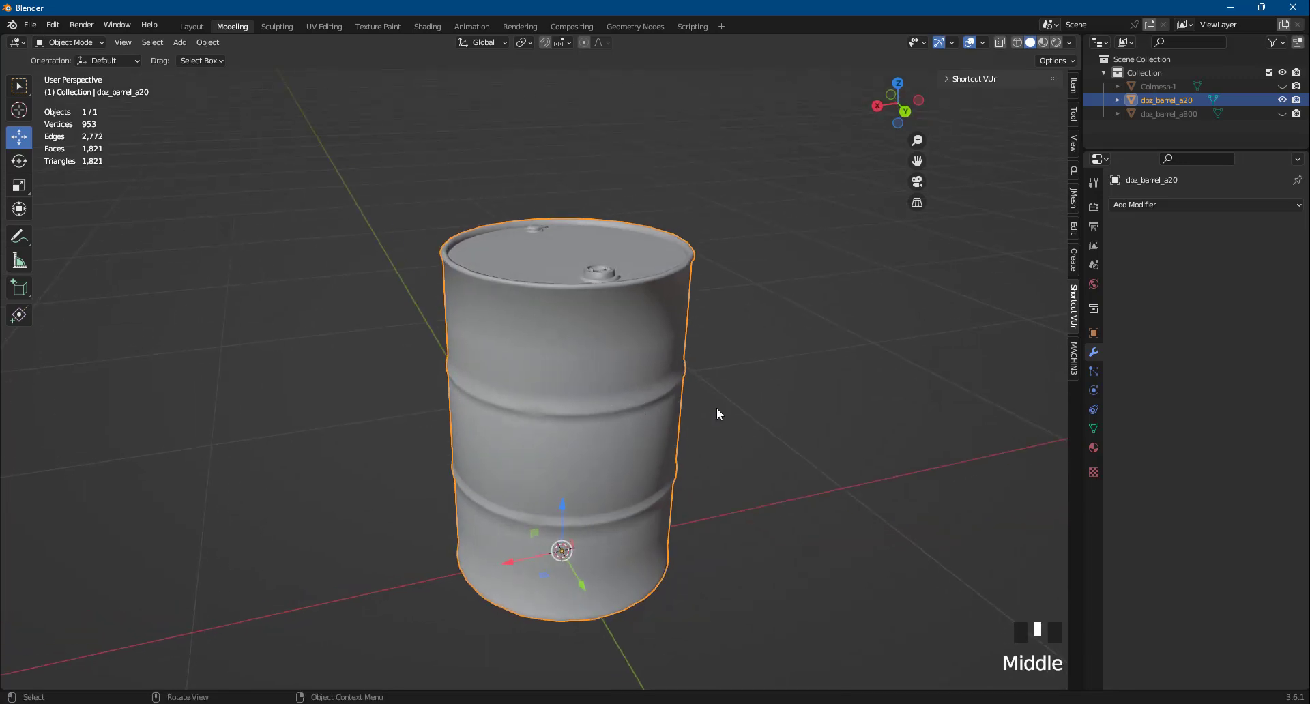
pyautogui.scroll(-3, 527, 447)
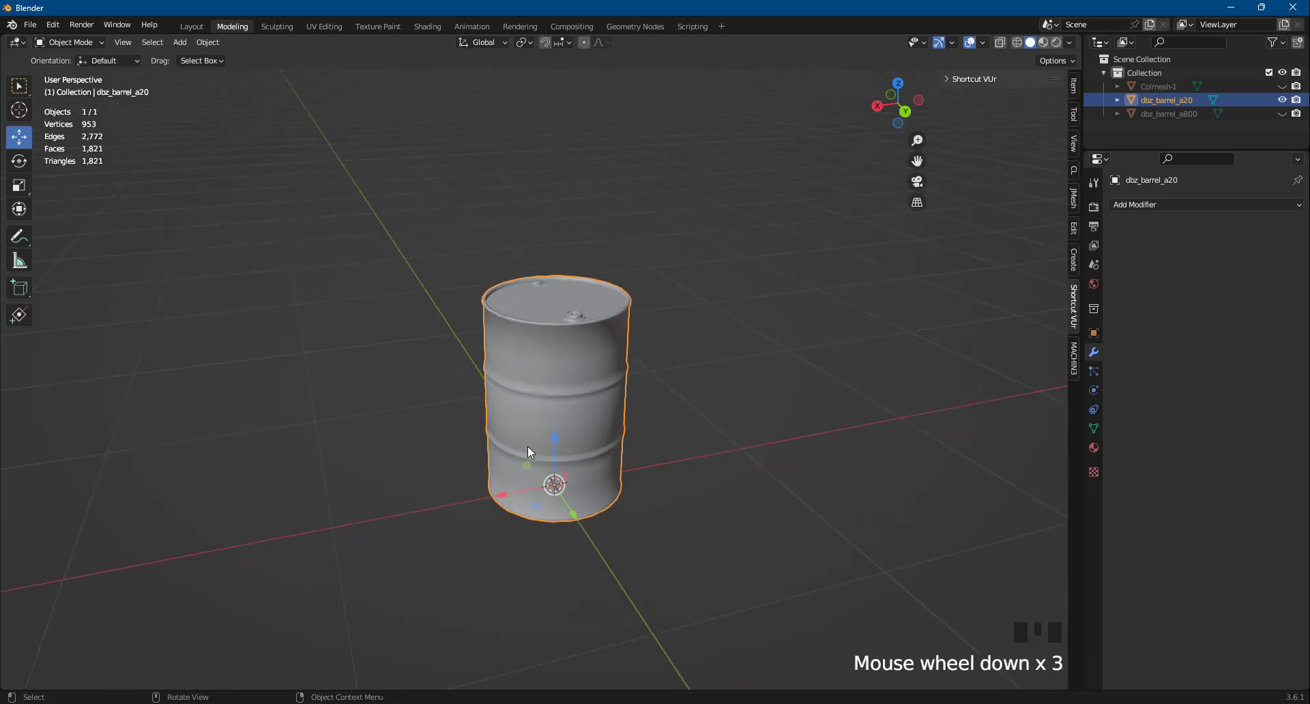
pyautogui.scroll(2, 529, 448)
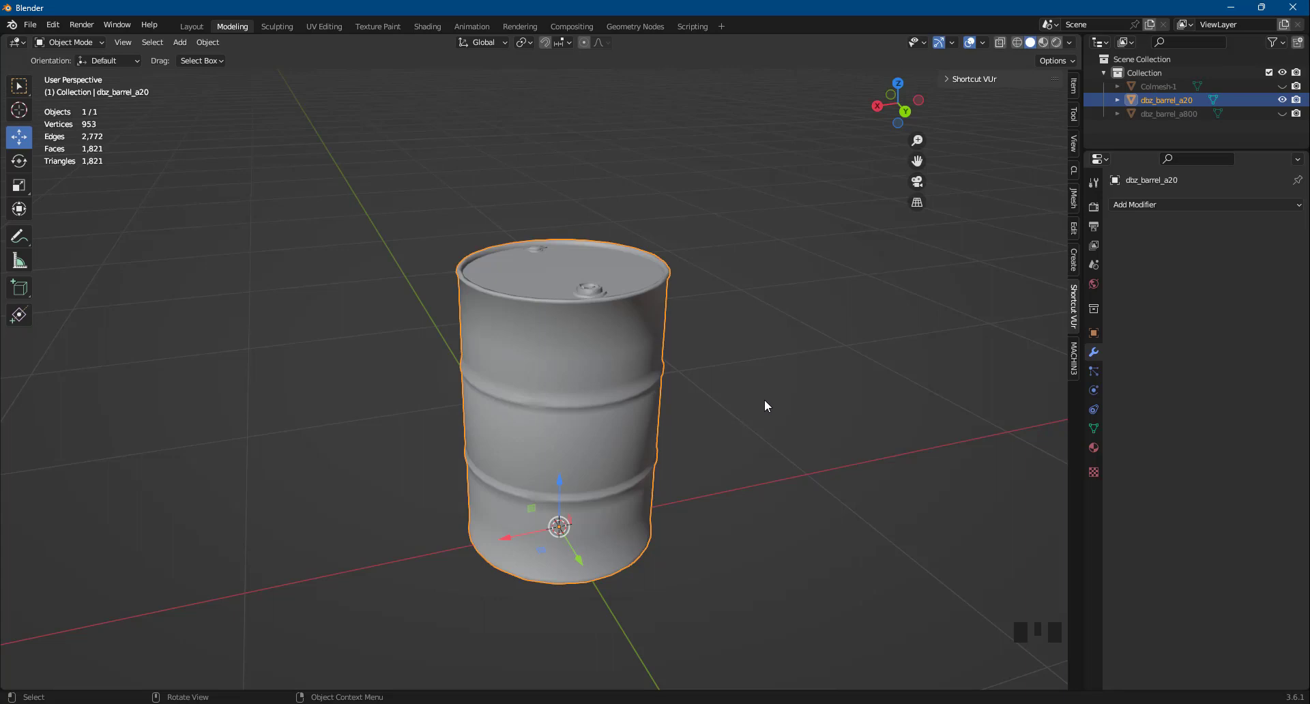
pyautogui.click(1042, 43)
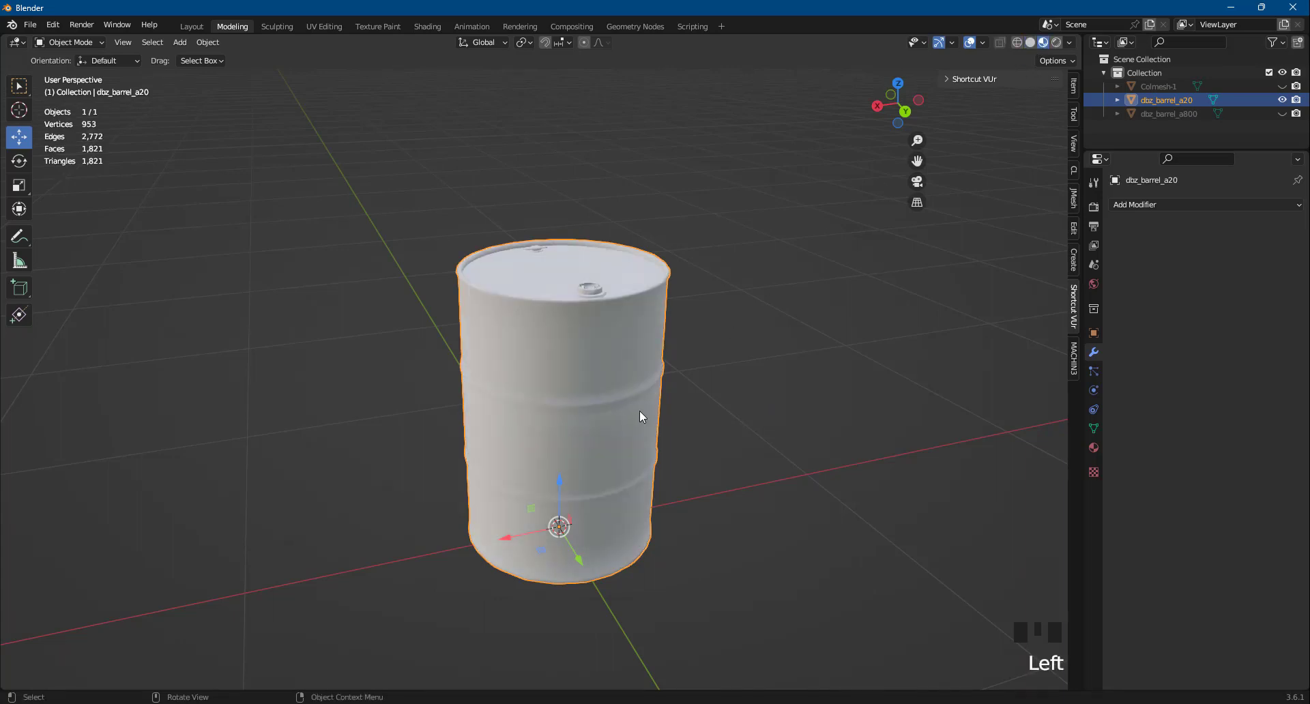
pyautogui.click(1030, 43)
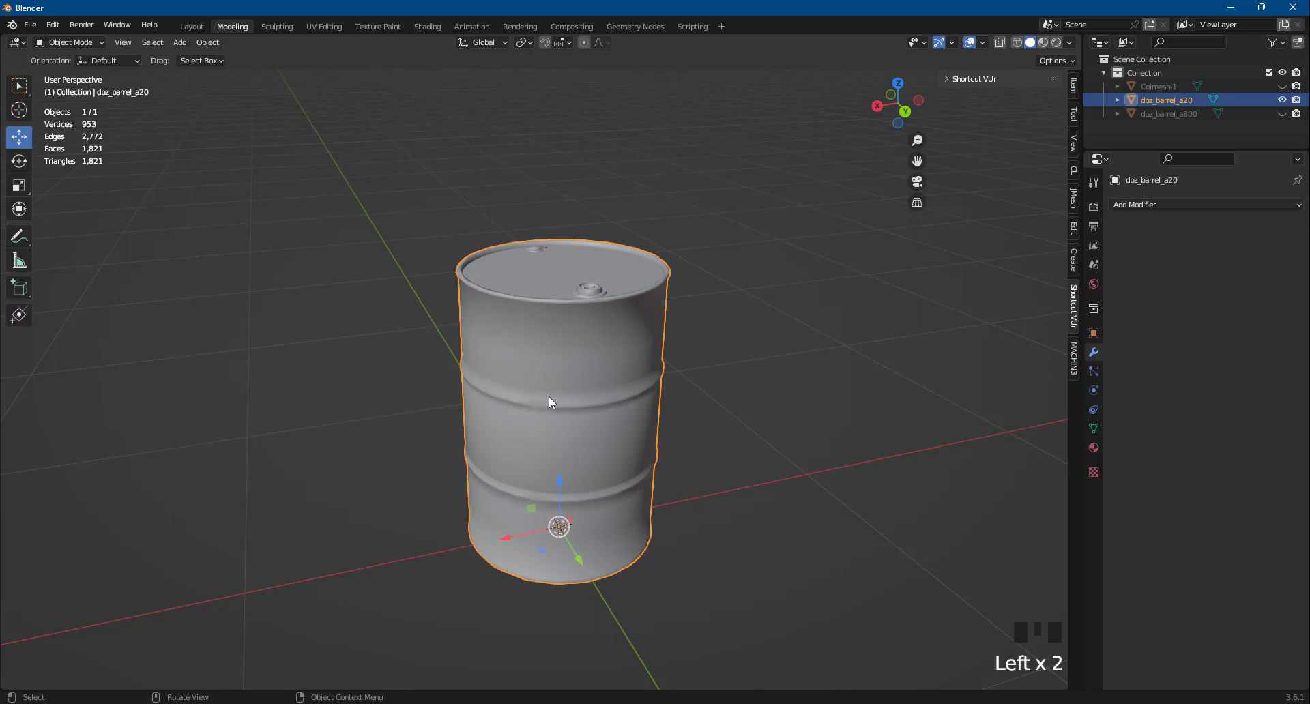
# Step: Unhide the dbz_barrel_a800 and Colmesh-1 objects
pyautogui.click(1283, 113)
pyautogui.click(1283, 86)
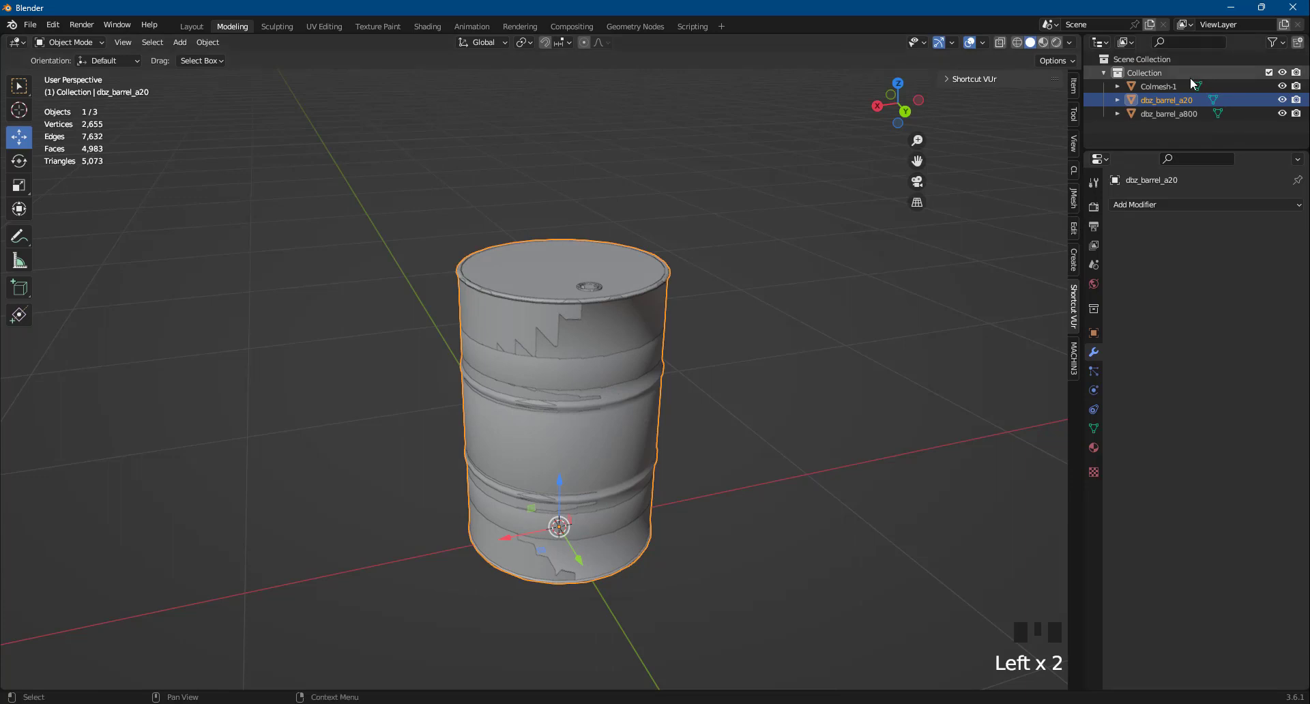
pyautogui.scroll(-2, 649, 340)
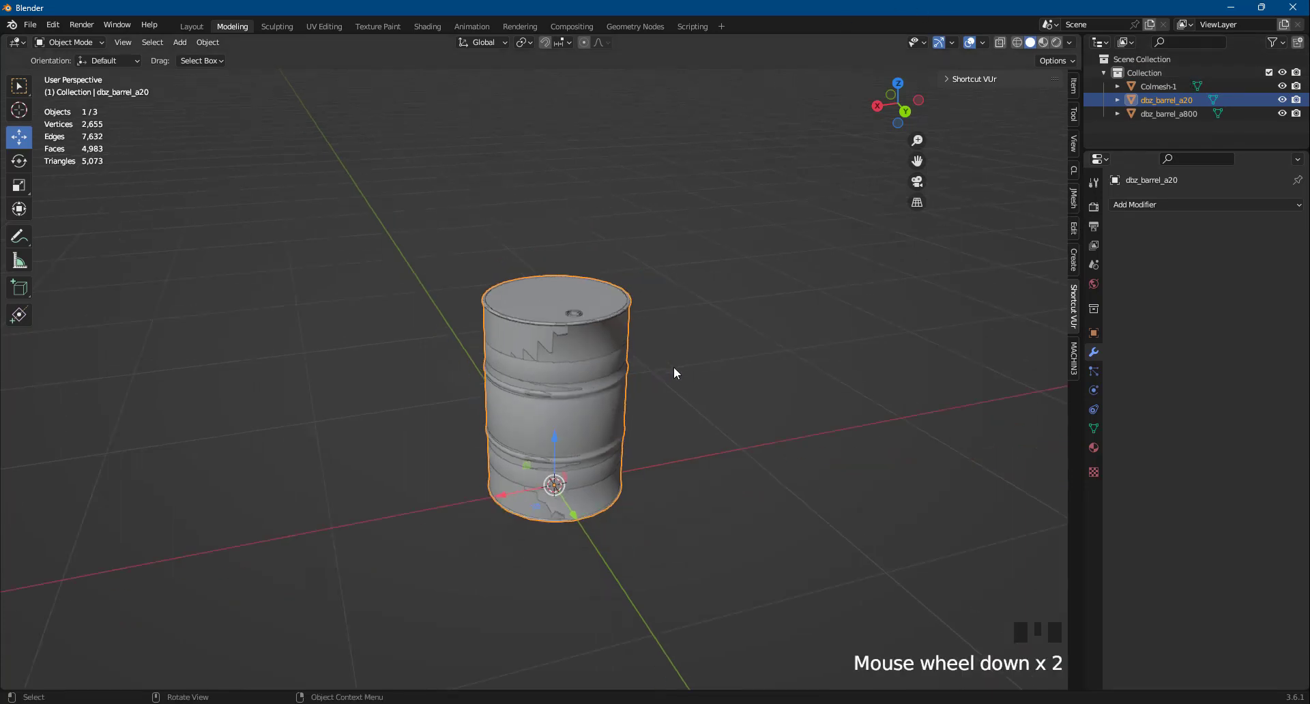
pyautogui.scroll(-1, 674, 372)
# Step: Select Colmesh-1, dbz_barrel_a20 and dbz_barrel_a800 together and apply all transforms to them
pyautogui.click(330, 252)
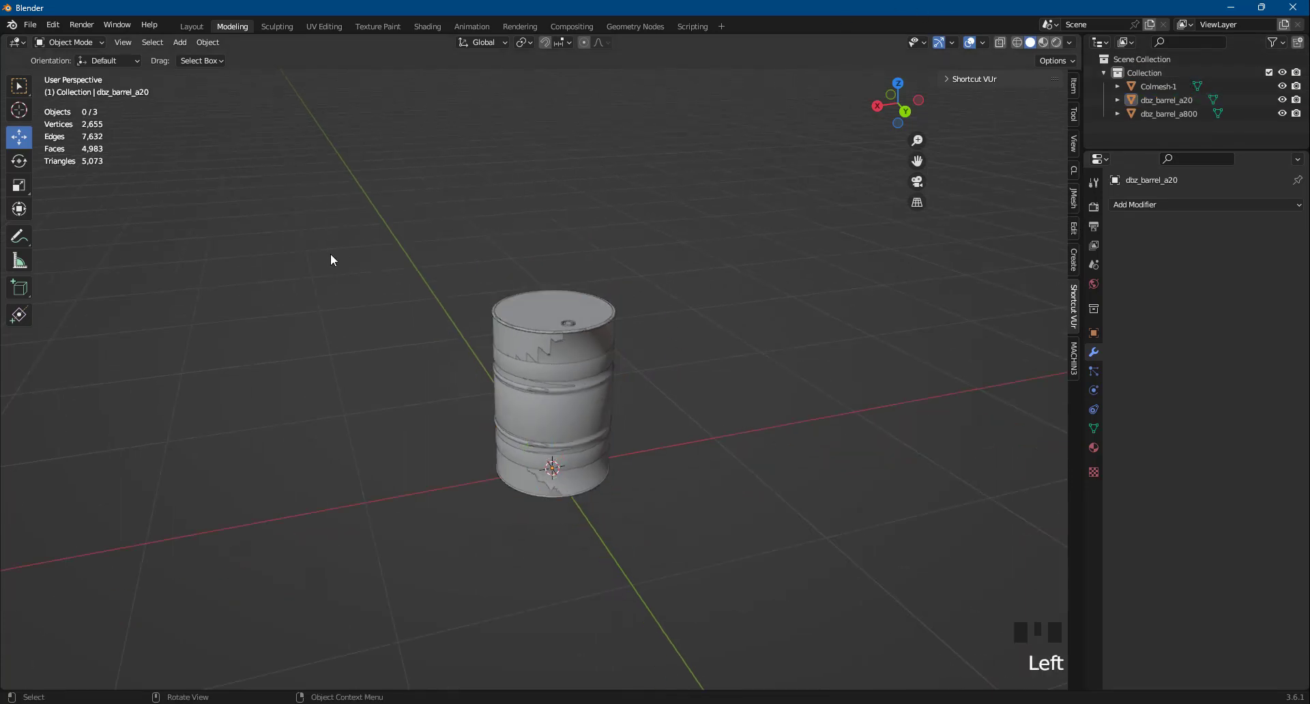
pyautogui.moveTo(325, 174); pyautogui.dragTo(769, 371)
pyautogui.click(207, 41)
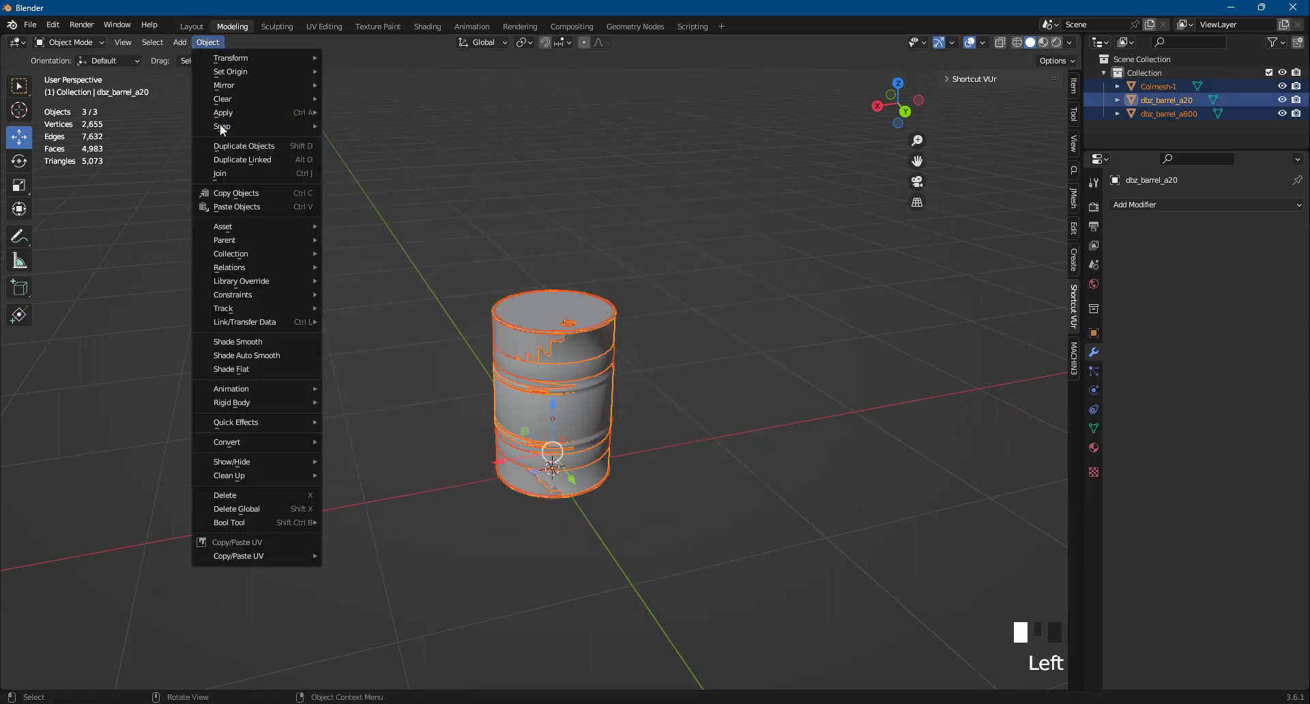
pyautogui.moveTo(312, 119)
pyautogui.click(363, 154)
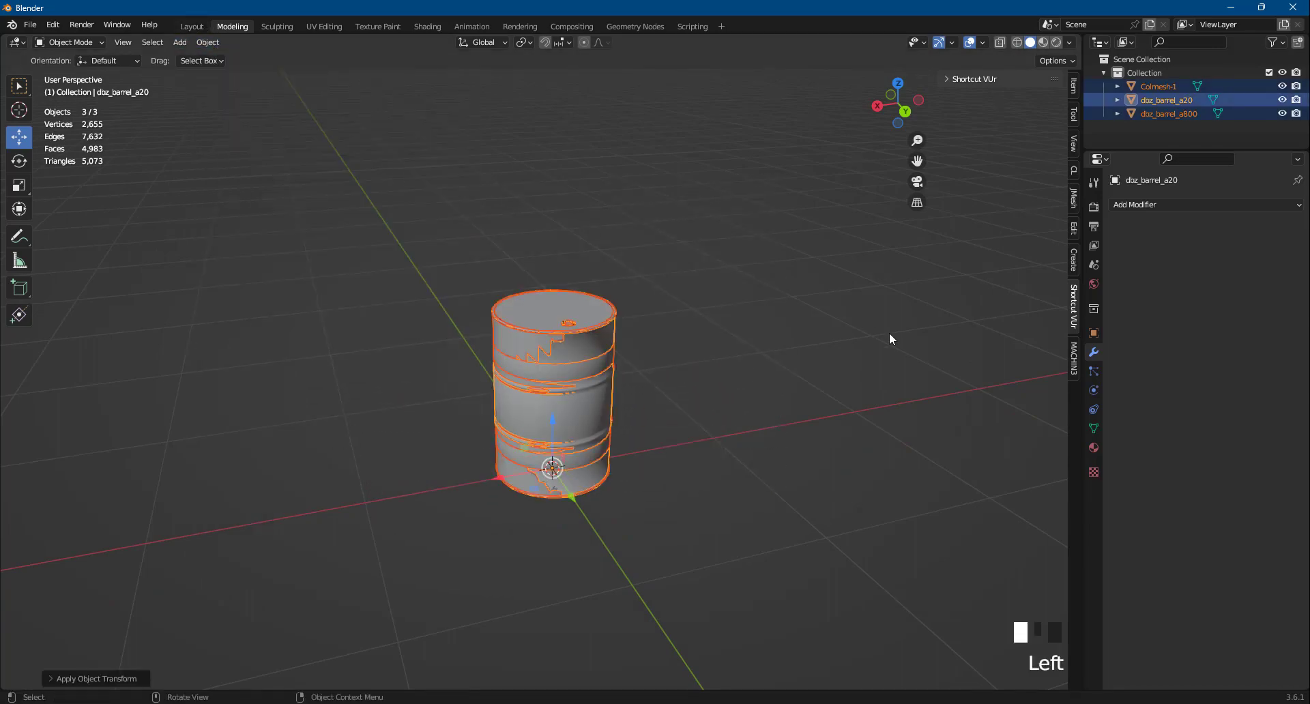
# Step: Deselect everything and examine the overlapping barrel meshes and their base from a lower viewing angle
pyautogui.click(890, 333)
pyautogui.scroll(3, 578, 485)
pyautogui.moveTo(579, 486); pyautogui.dragTo(606, 442, button='middle')
pyautogui.scroll(-3, 606, 442)
pyautogui.click(663, 347)
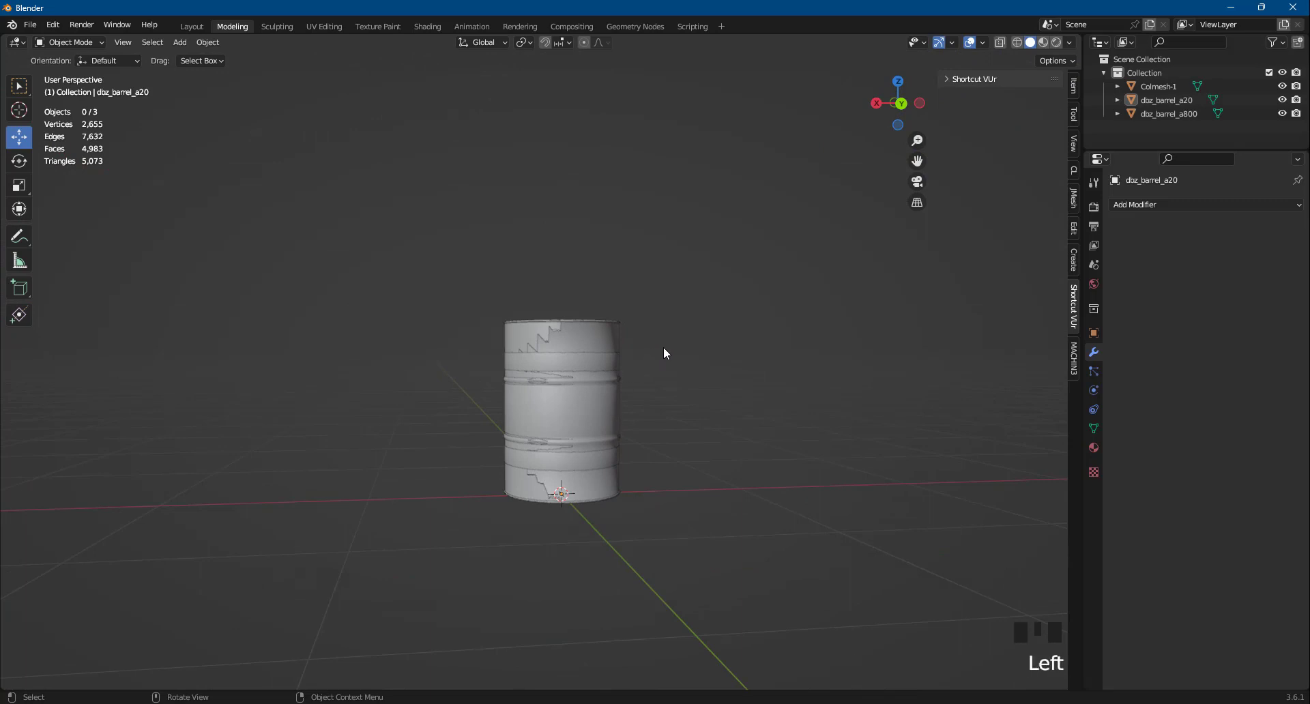
pyautogui.click(600, 382)
pyautogui.click(733, 400)
pyautogui.moveTo(733, 400); pyautogui.dragTo(779, 411, button='middle')
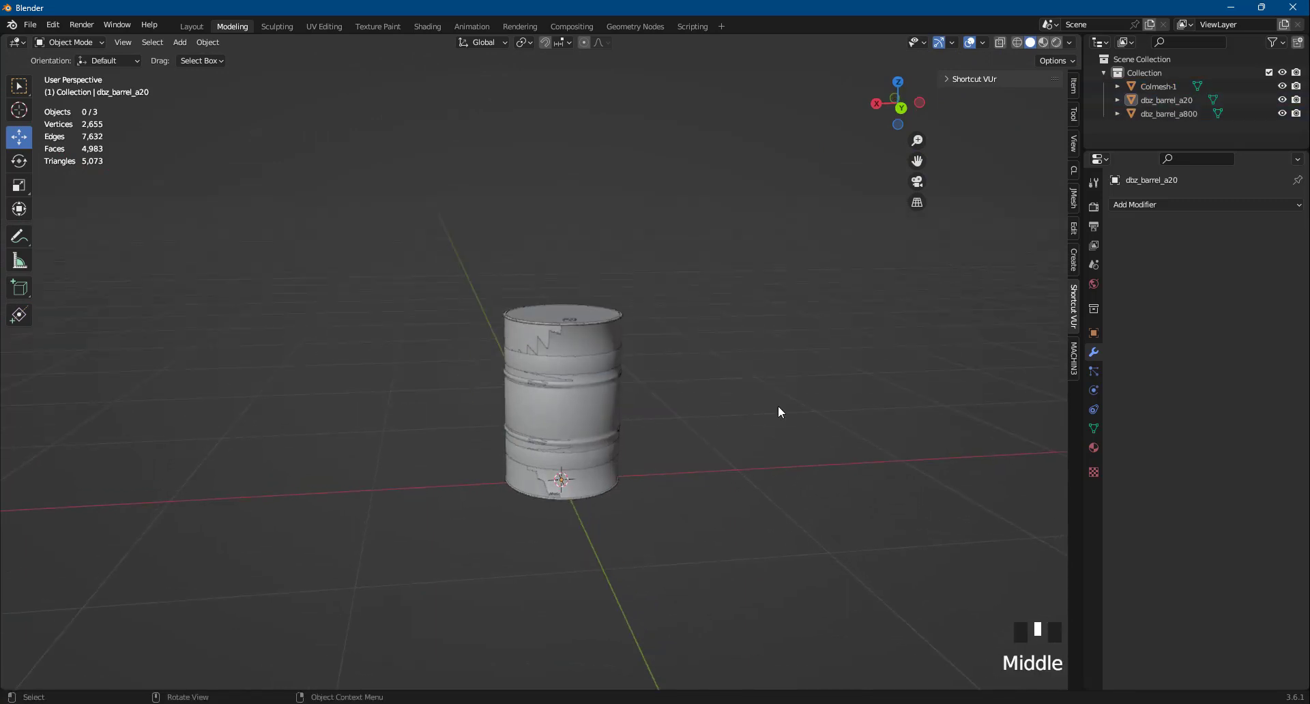
# Step: Expand the data of the dbz_barrel_a800 object and select its dbz_barrel material
pyautogui.click(1165, 113)
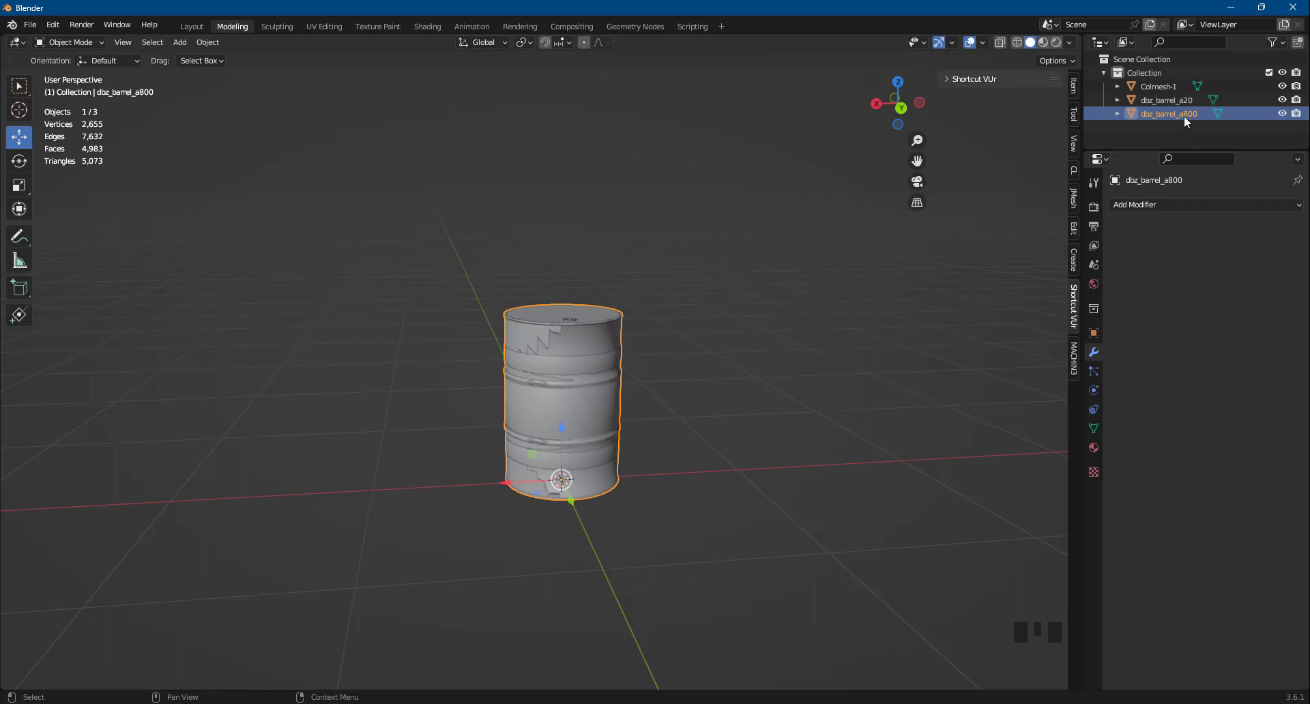
pyautogui.click(1116, 114)
pyautogui.scroll(-2, 1115, 119)
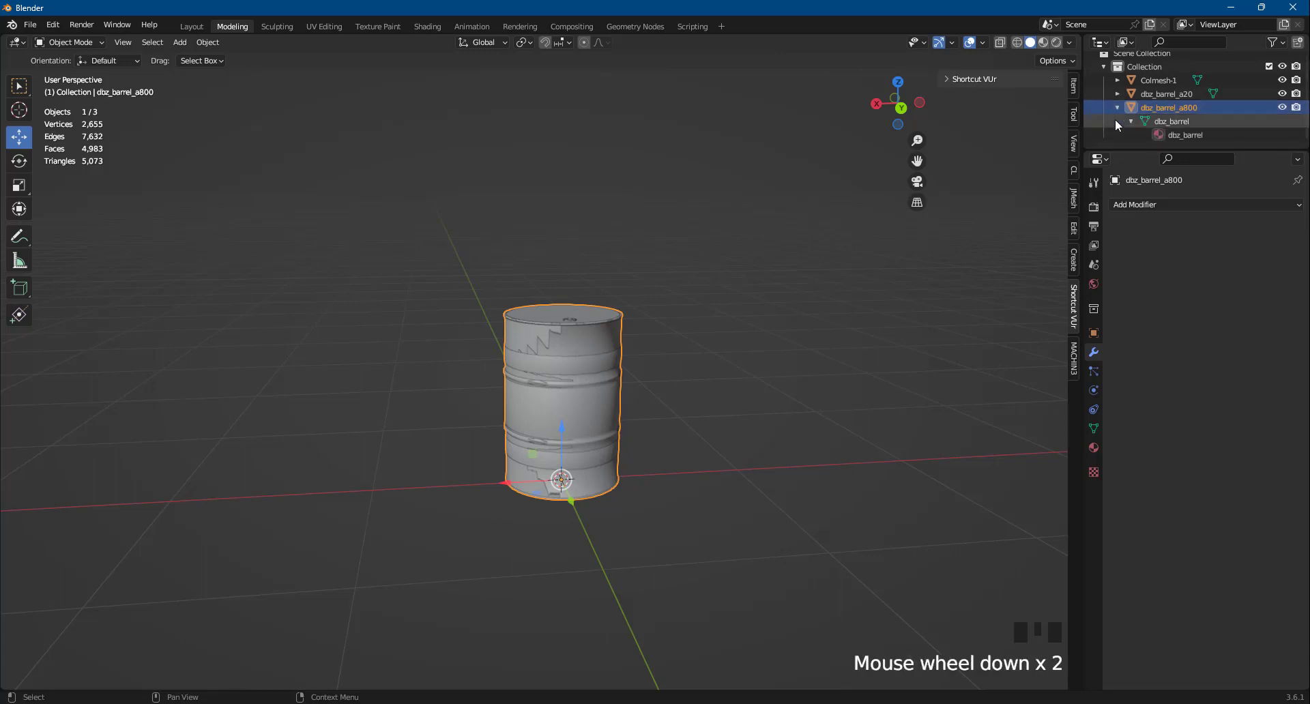
pyautogui.click(1182, 137)
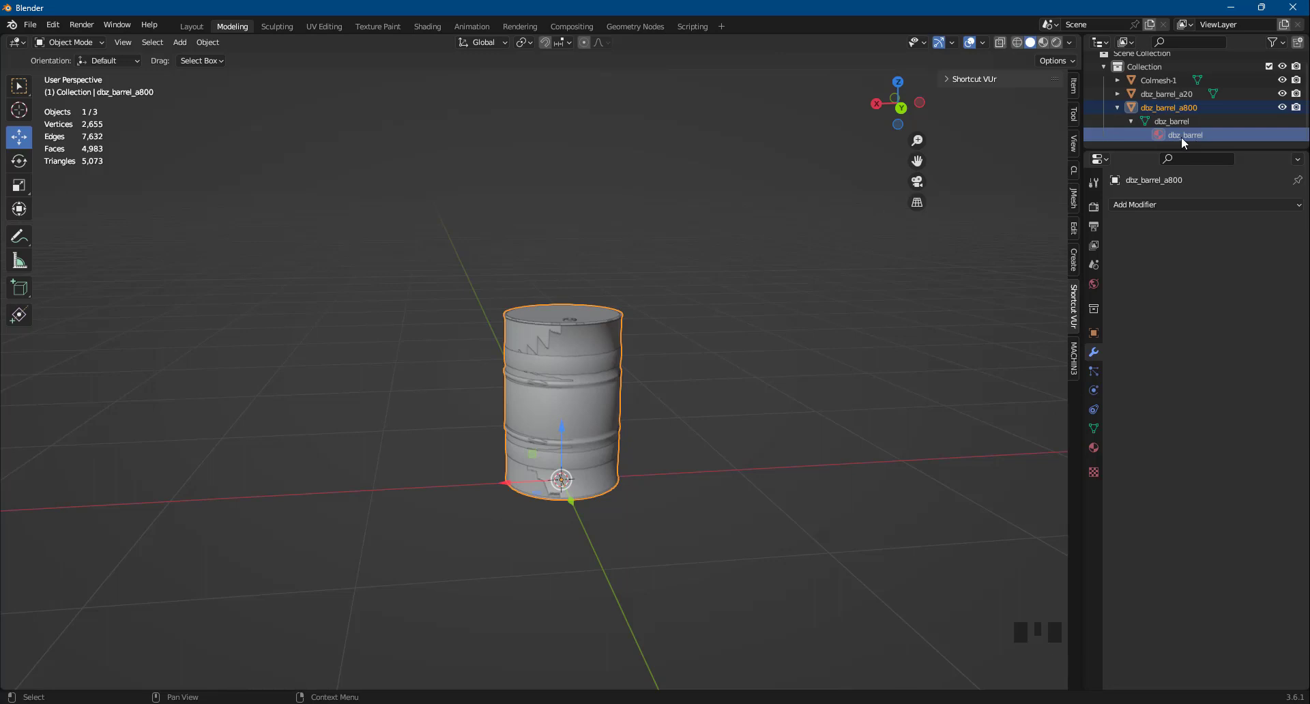
# Step: Collapse the dbz_barrel_a800 hierarchy, hide that object and select dbz_barrel_a20 to examine it alone
pyautogui.click(1187, 139)
pyautogui.click(1117, 107)
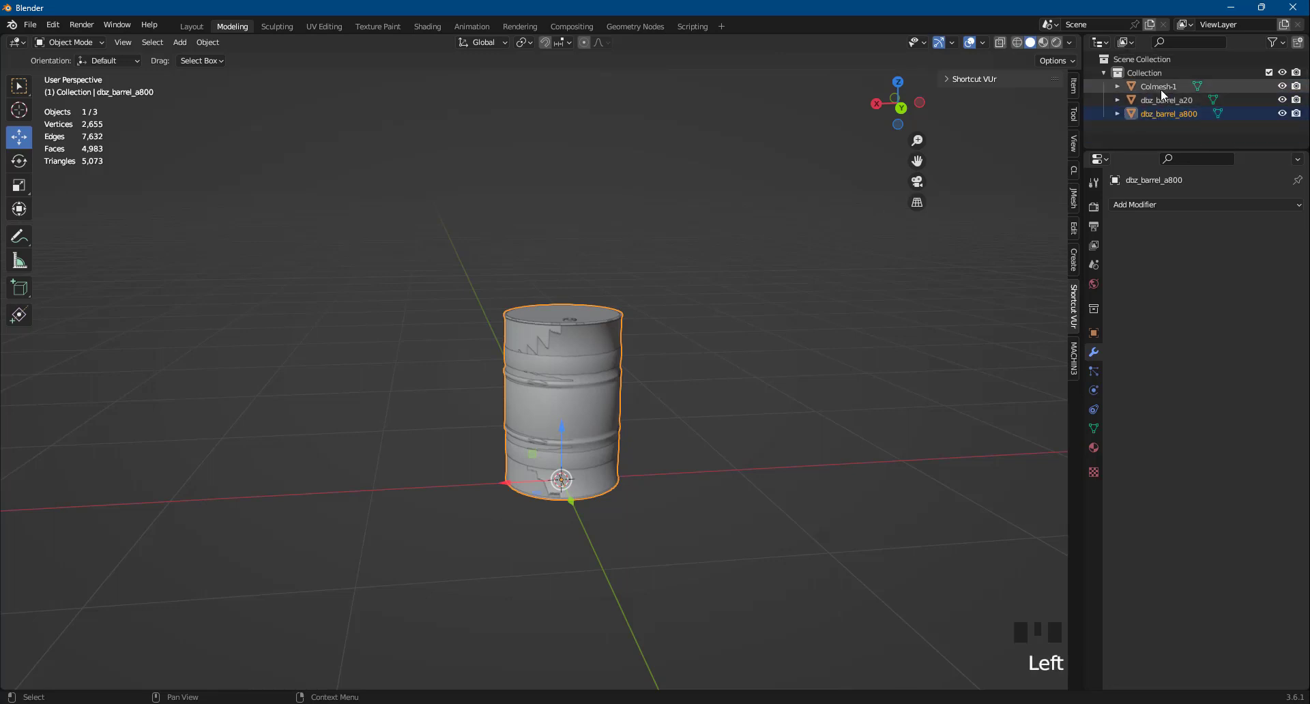
pyautogui.click(1157, 100)
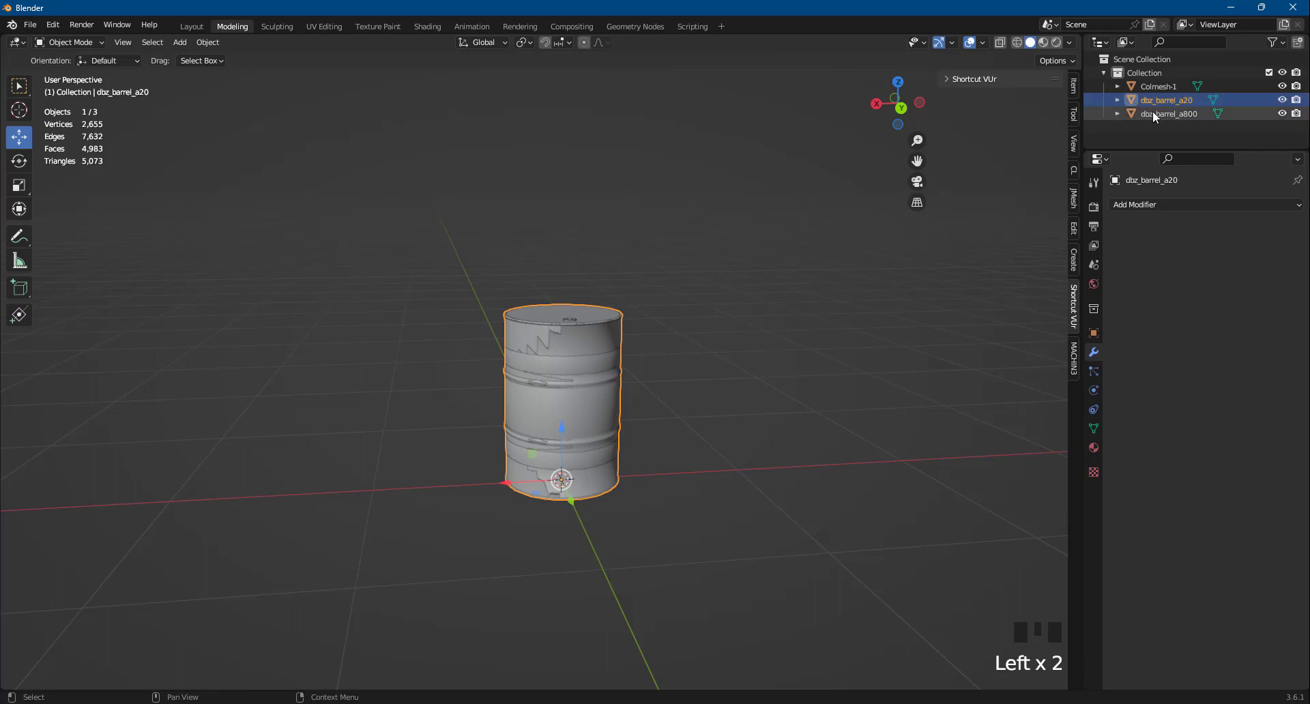
pyautogui.click(1282, 114)
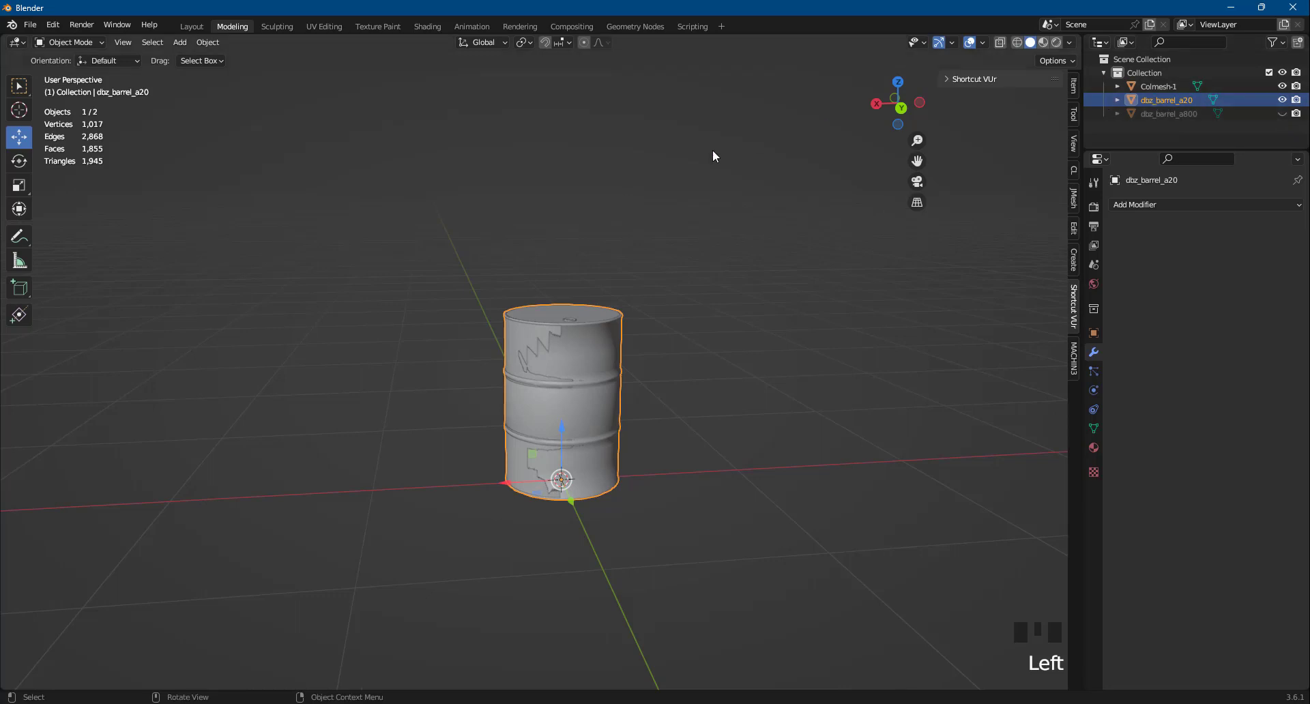
pyautogui.click(1176, 112)
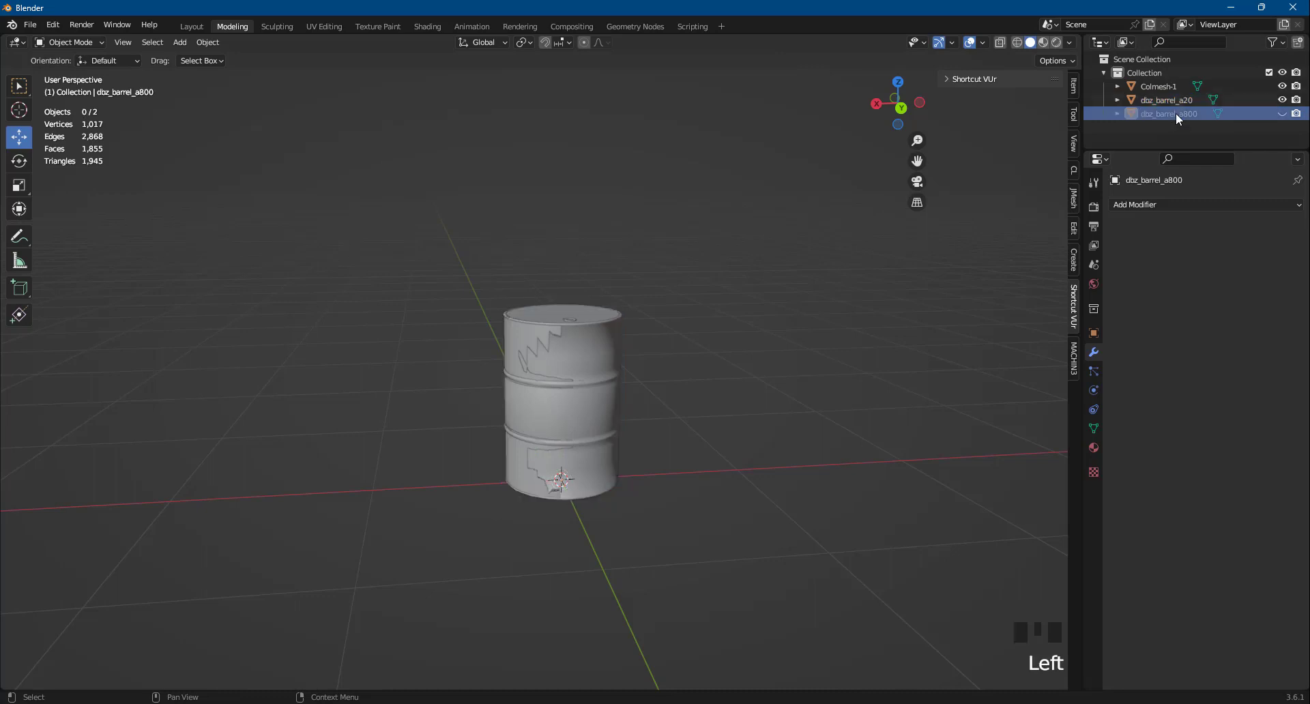
pyautogui.click(1174, 99)
pyautogui.click(1176, 114)
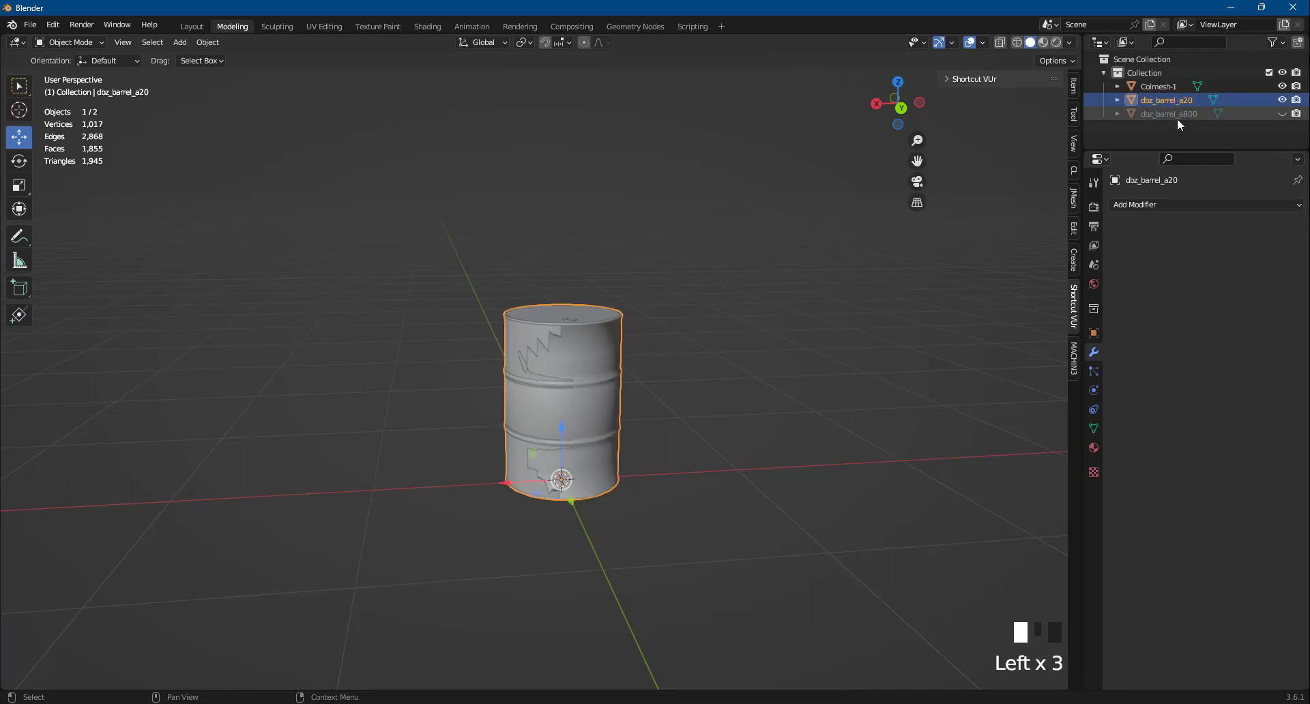
pyautogui.click(1172, 101)
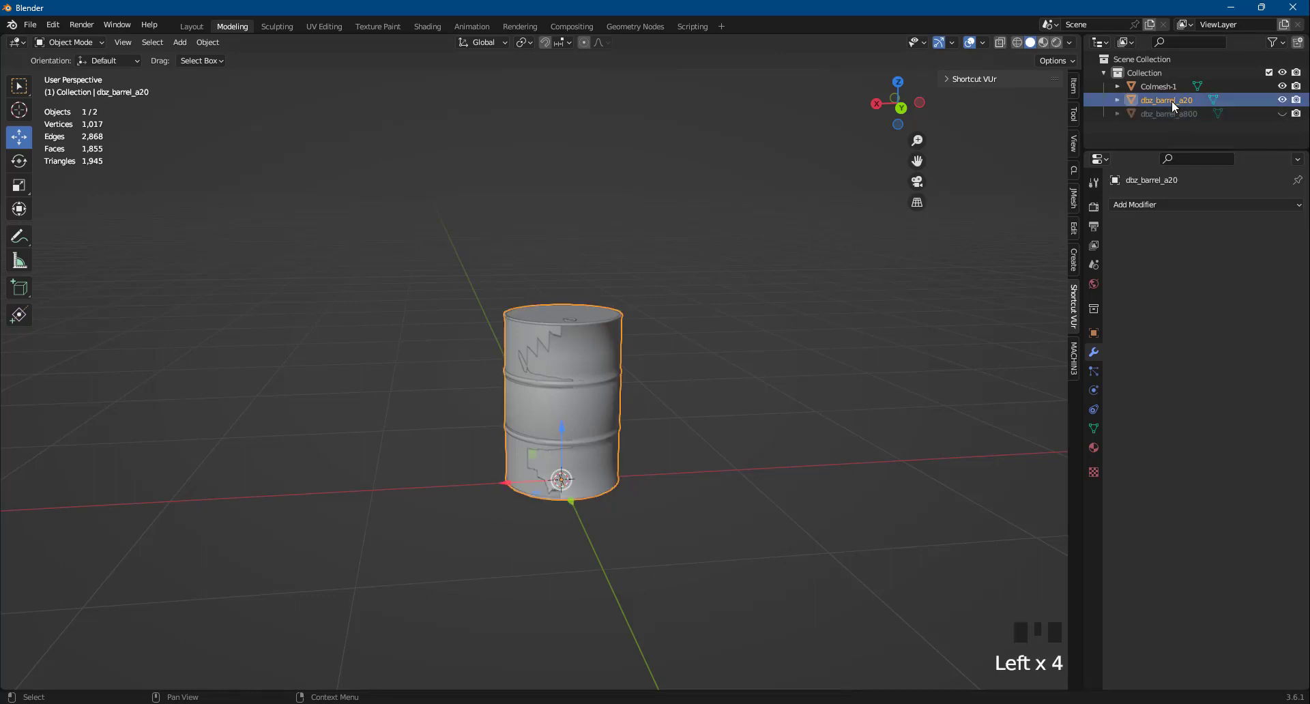
# Step: Expand the dbz_barrel_a20 object and select its mesh data and its dbz_barrel material to check the material assignment
pyautogui.click(1117, 101)
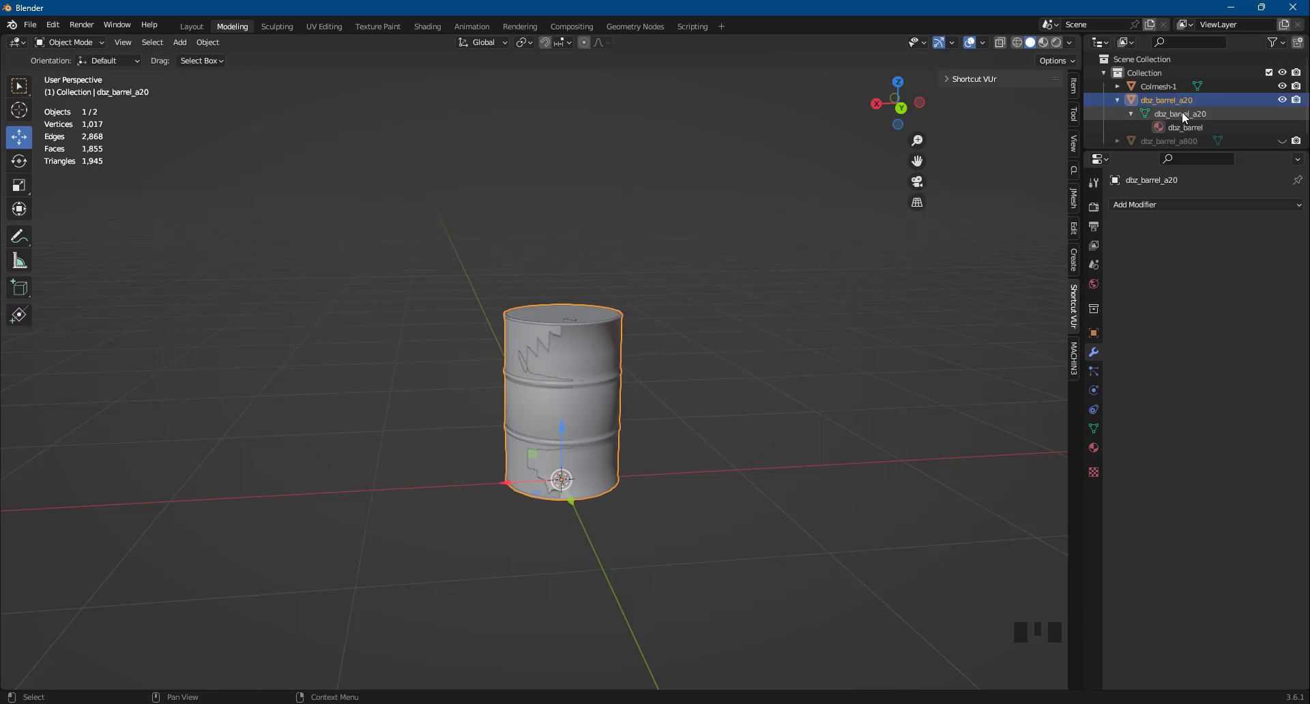
pyautogui.scroll(-1, 1205, 113)
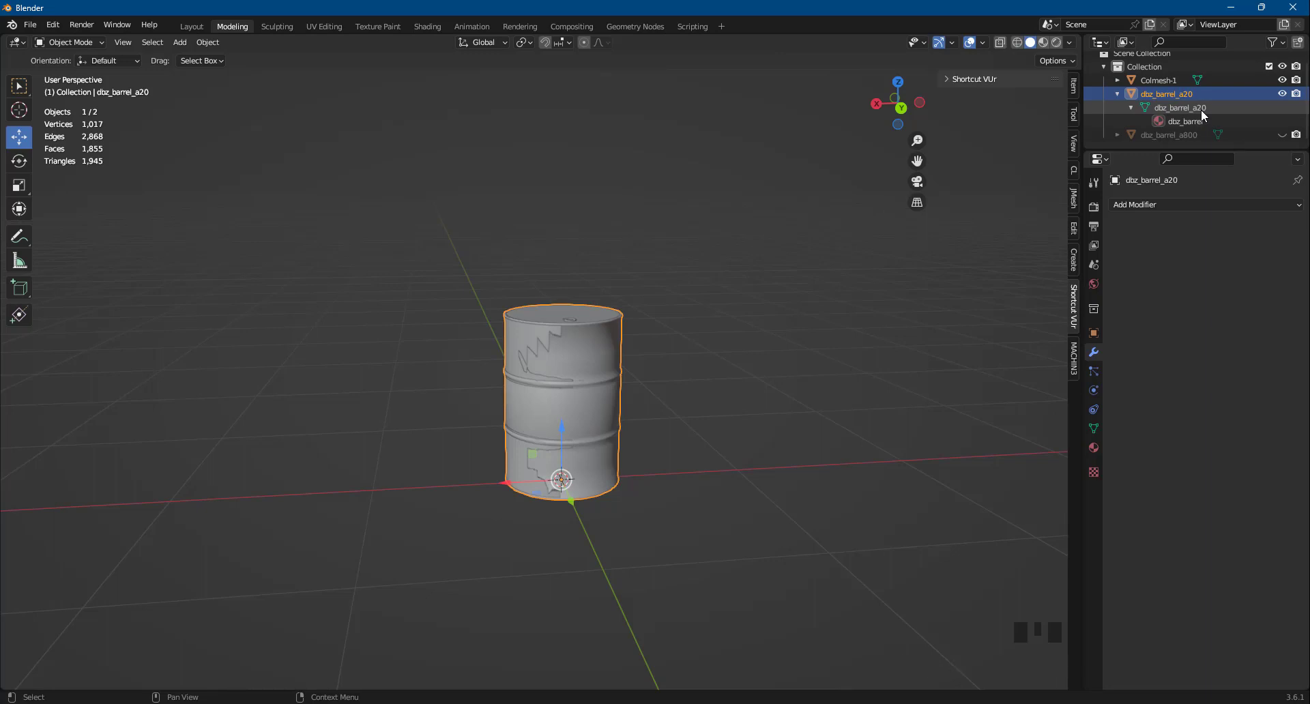
pyautogui.click(1201, 109)
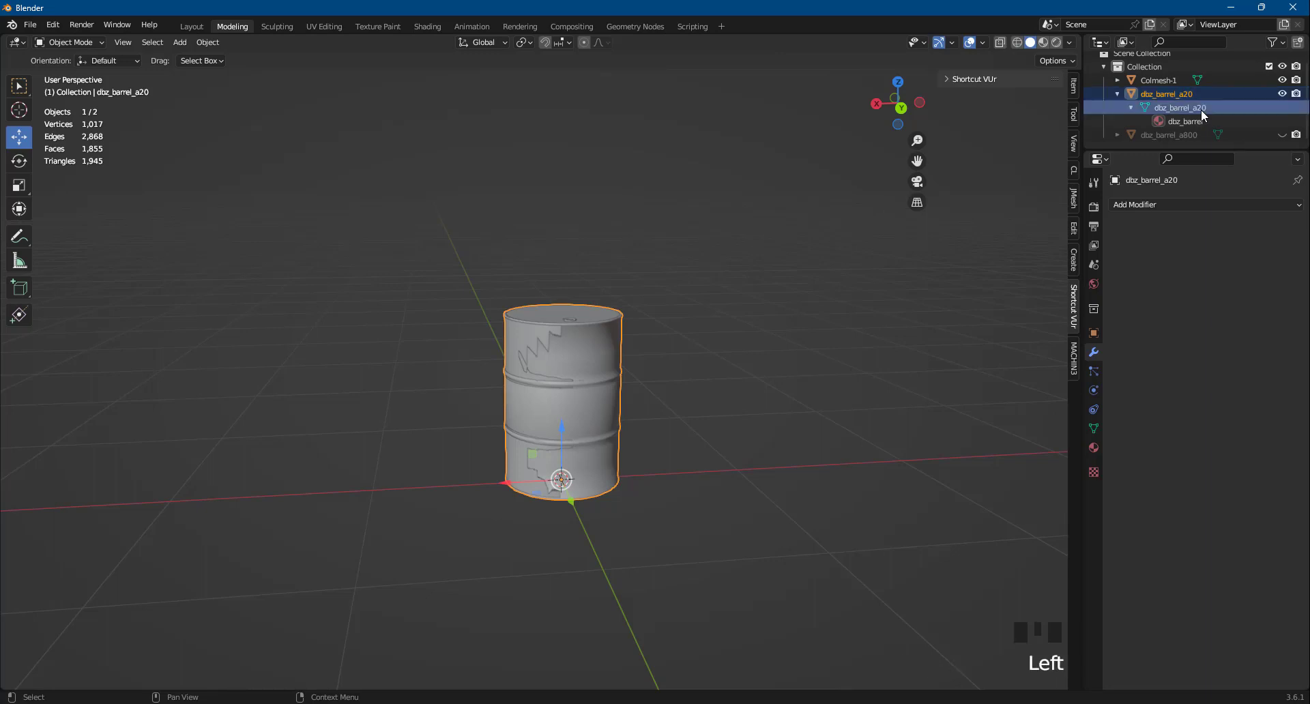
pyautogui.click(1179, 123)
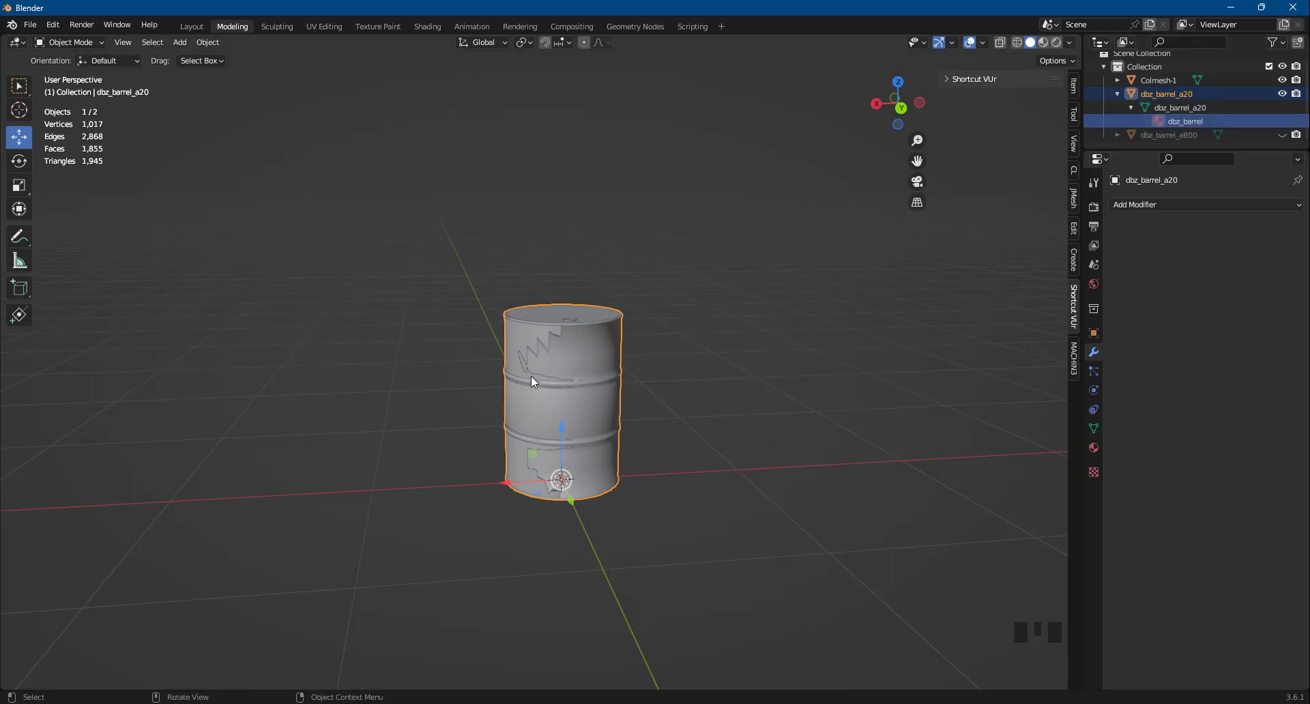
# Step: Collapse dbz_barrel_a20, select Colmesh-1 and hide dbz_barrel_a20 to examine the collision cylinder on its own
pyautogui.click(1119, 96)
pyautogui.click(1160, 85)
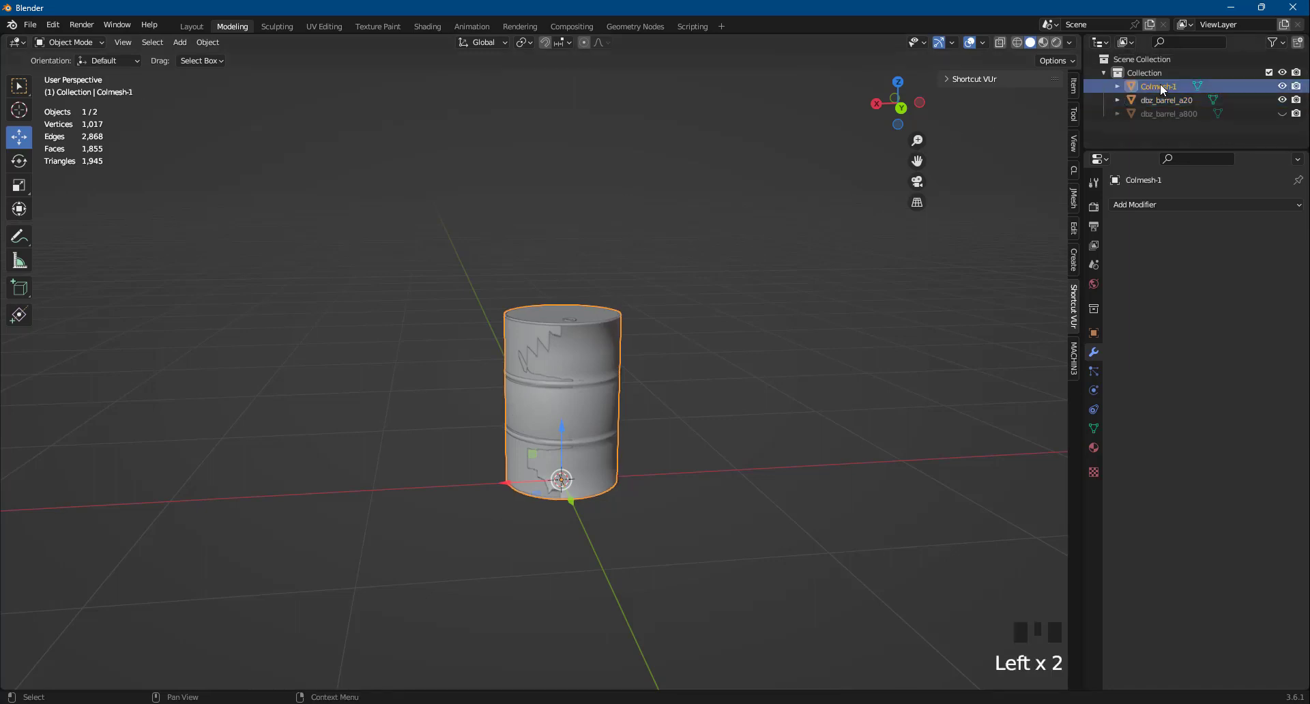
pyautogui.click(1282, 100)
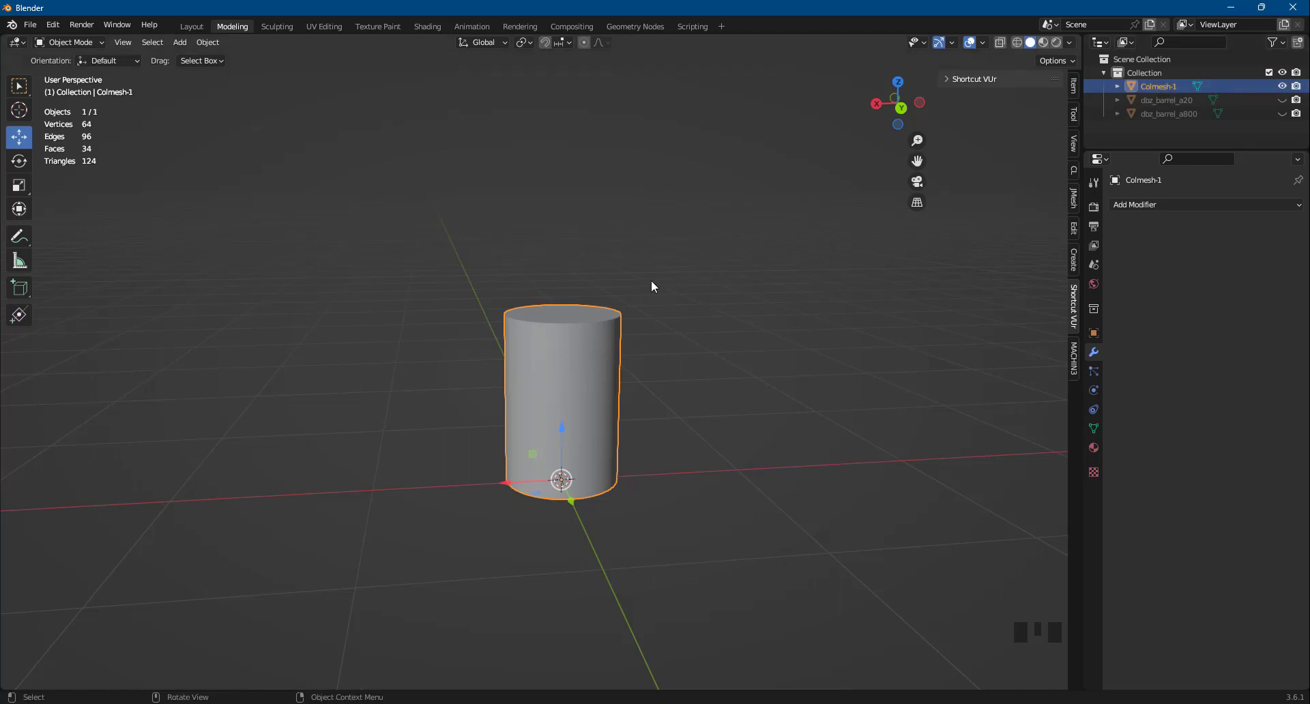
pyautogui.scroll(1, 567, 492)
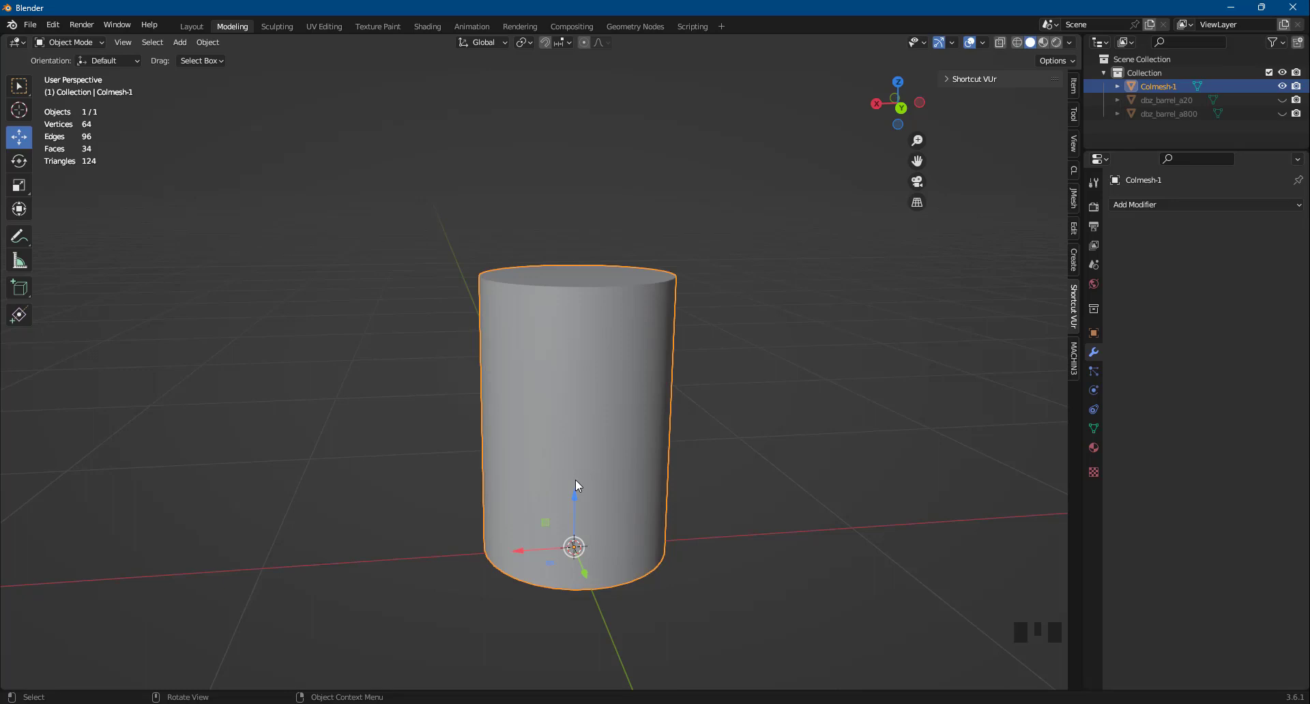
# Step: Unhide dbz_barrel_a20 and dbz_barrel_a800
pyautogui.click(1282, 101)
pyautogui.click(1282, 113)
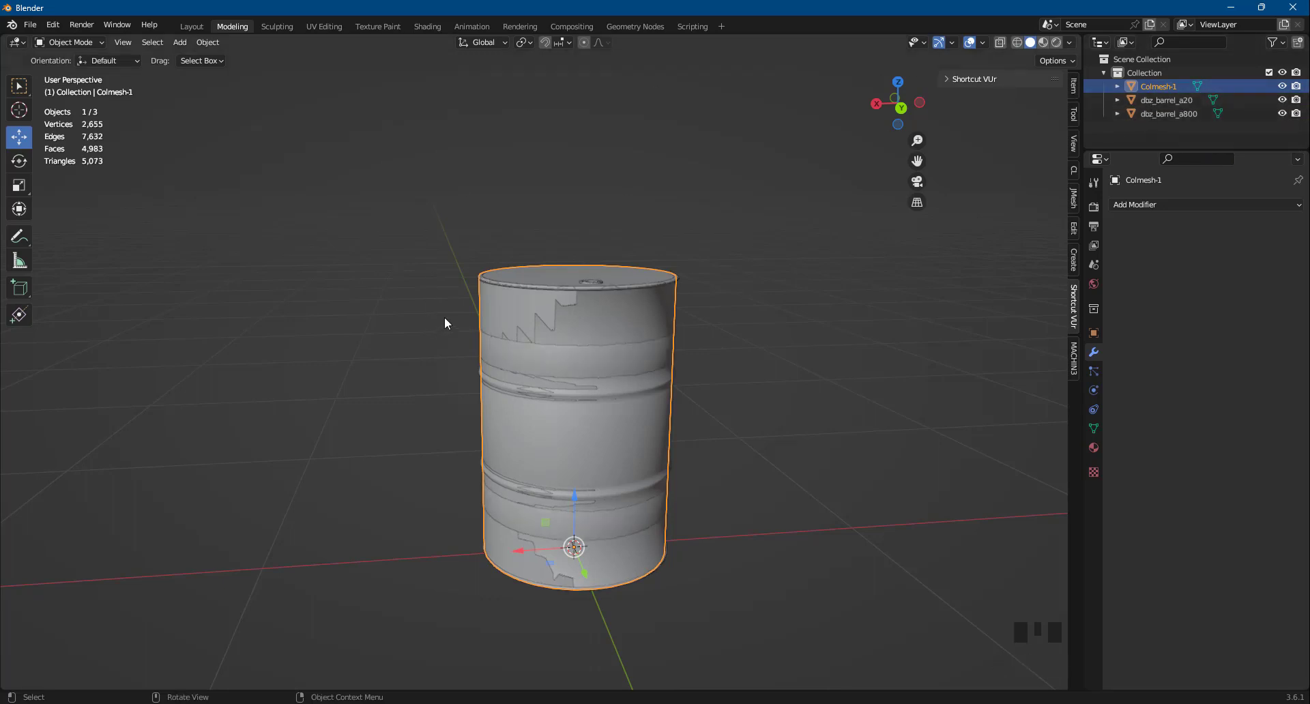
pyautogui.scroll(-2, 694, 516)
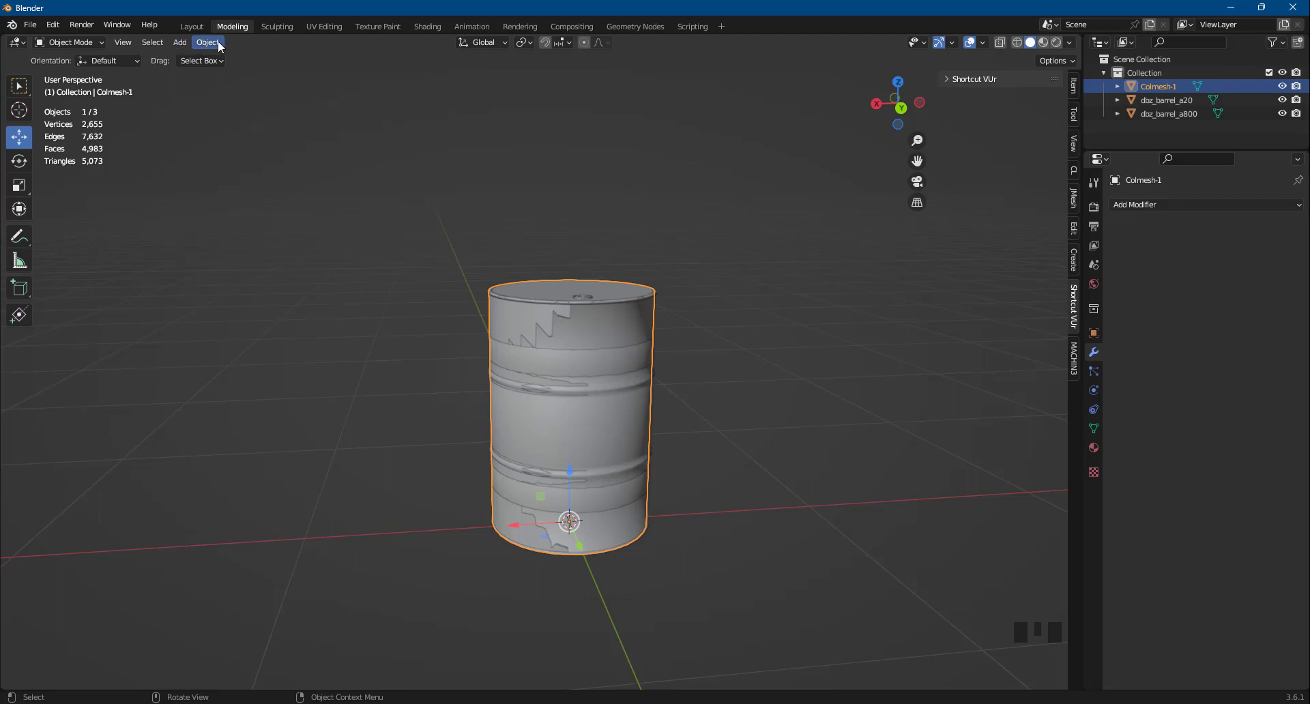
# Step: Add a Plain Axes empty at the world origin
pyautogui.click(187, 43)
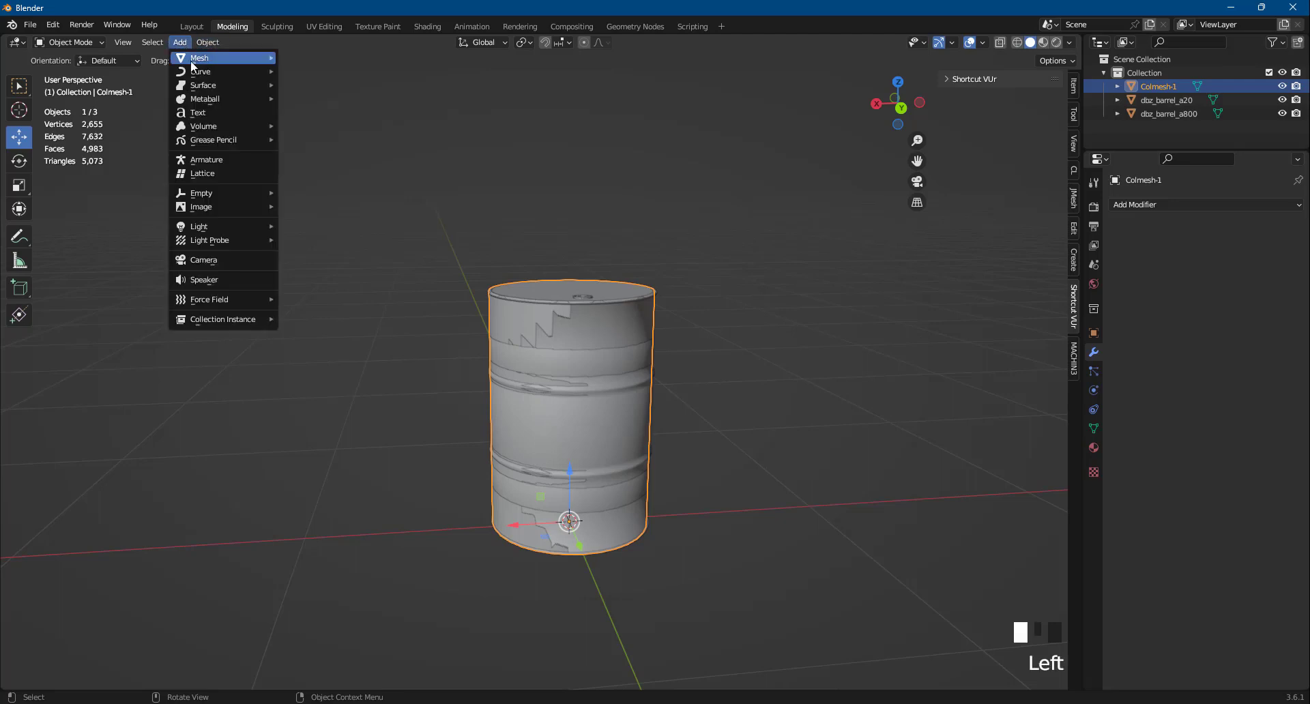
pyautogui.moveTo(222, 193)
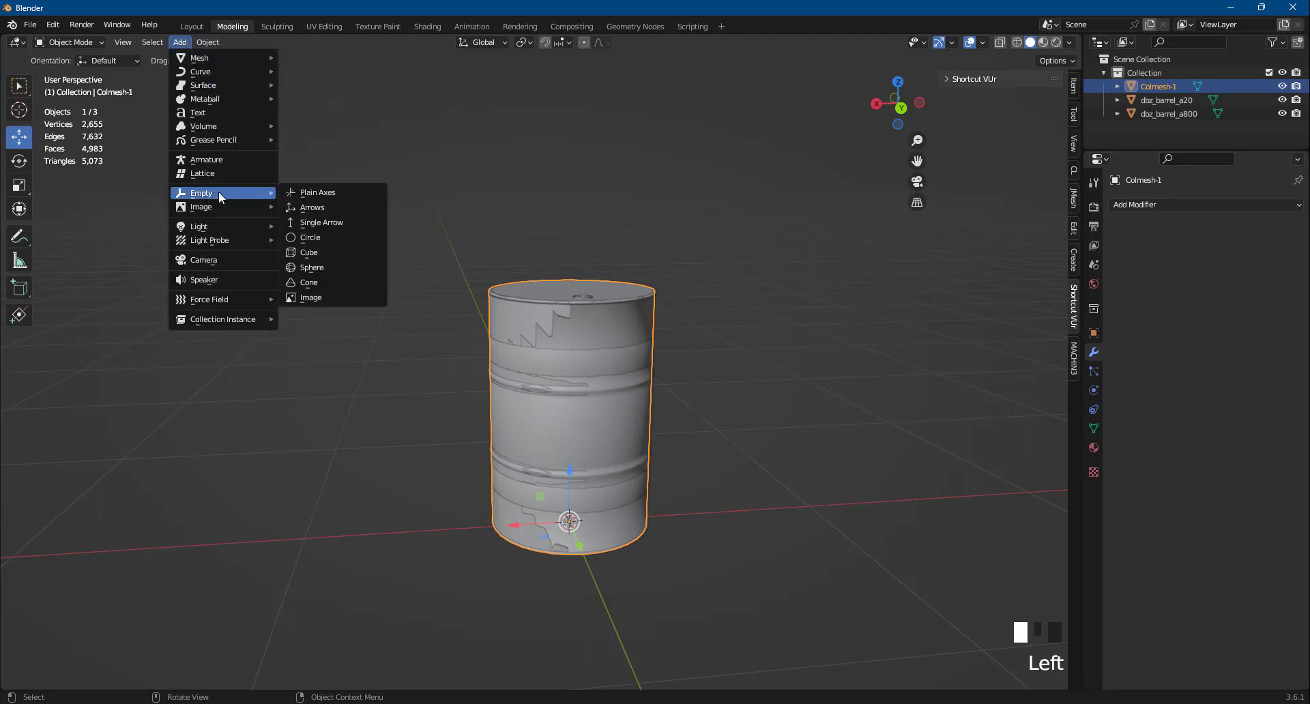
pyautogui.click(358, 193)
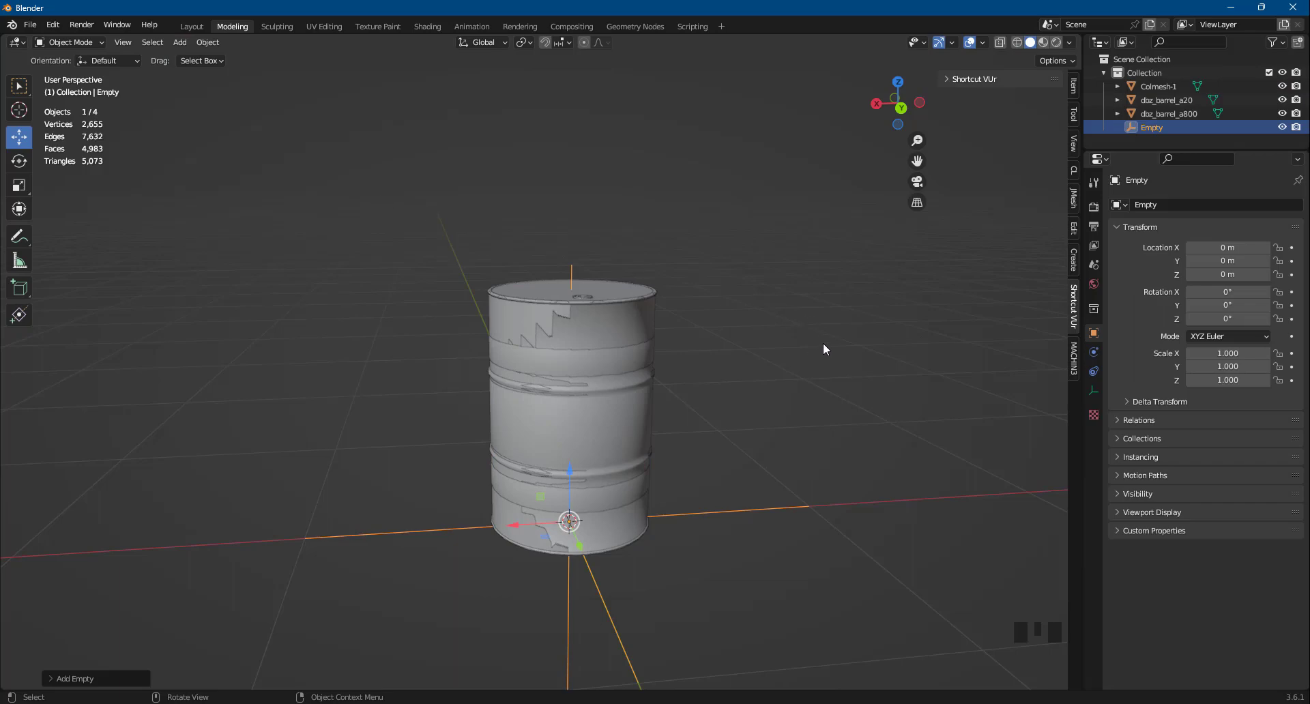
# Step: Examine the new empty's placement at the barrel's base from different angles and distances
pyautogui.moveTo(723, 417)
pyautogui.mouseDown(button='middle')
pyautogui.moveTo(861, 394)
pyautogui.moveTo(875, 262)
pyautogui.moveTo(775, 371)
pyautogui.moveTo(730, 395)
pyautogui.mouseUp(button='middle')
pyautogui.scroll(-6, 690, 383)
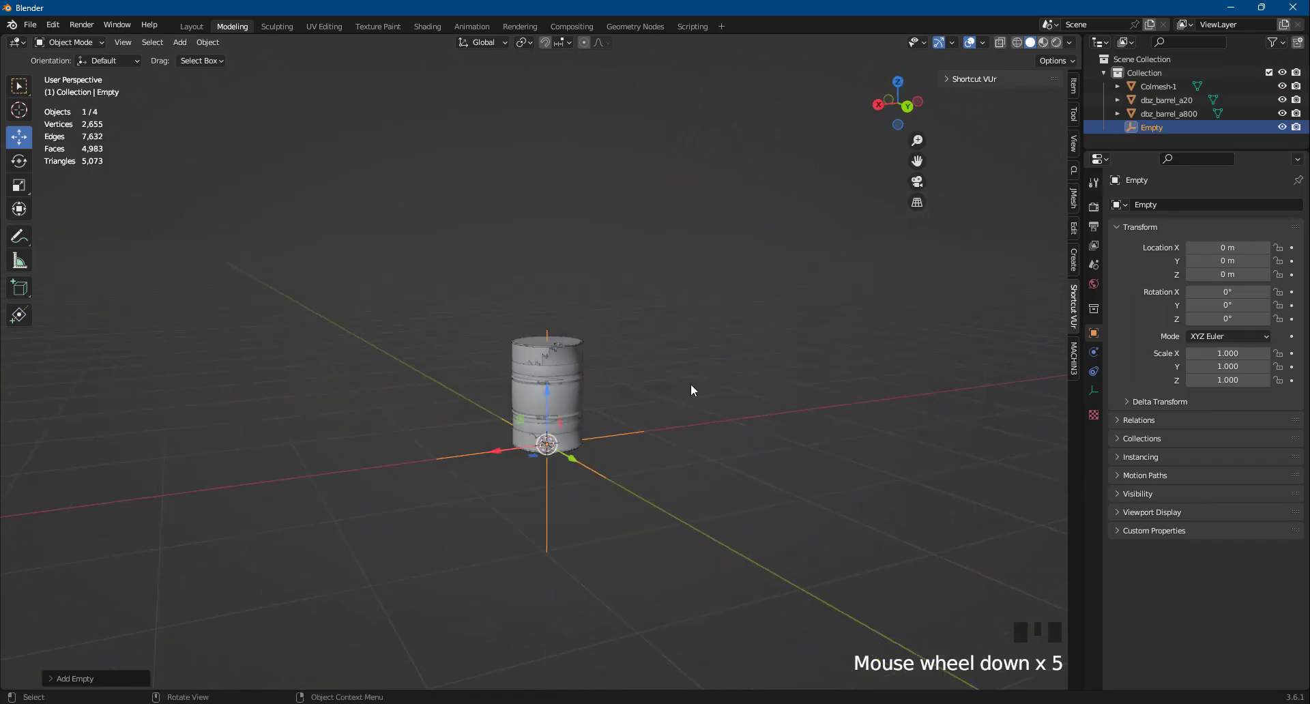
pyautogui.moveTo(610, 370); pyautogui.dragTo(583, 394, button='middle')
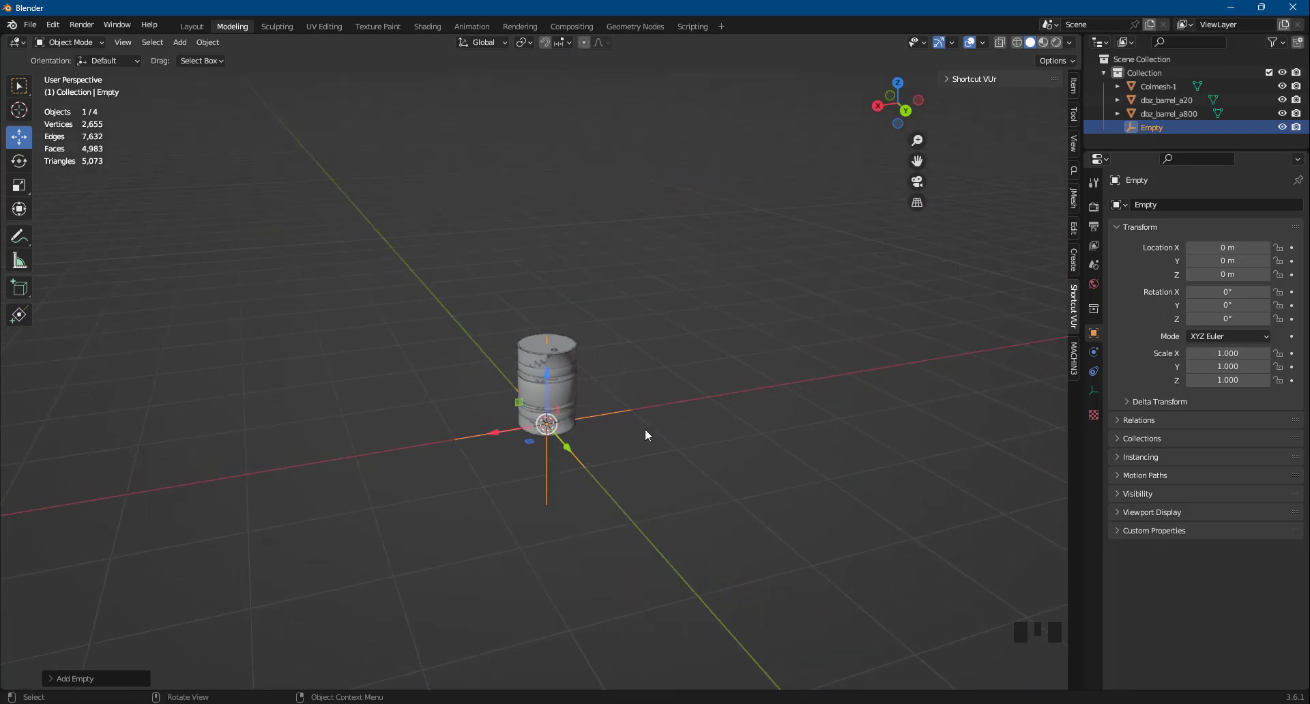
pyautogui.scroll(3, 564, 406)
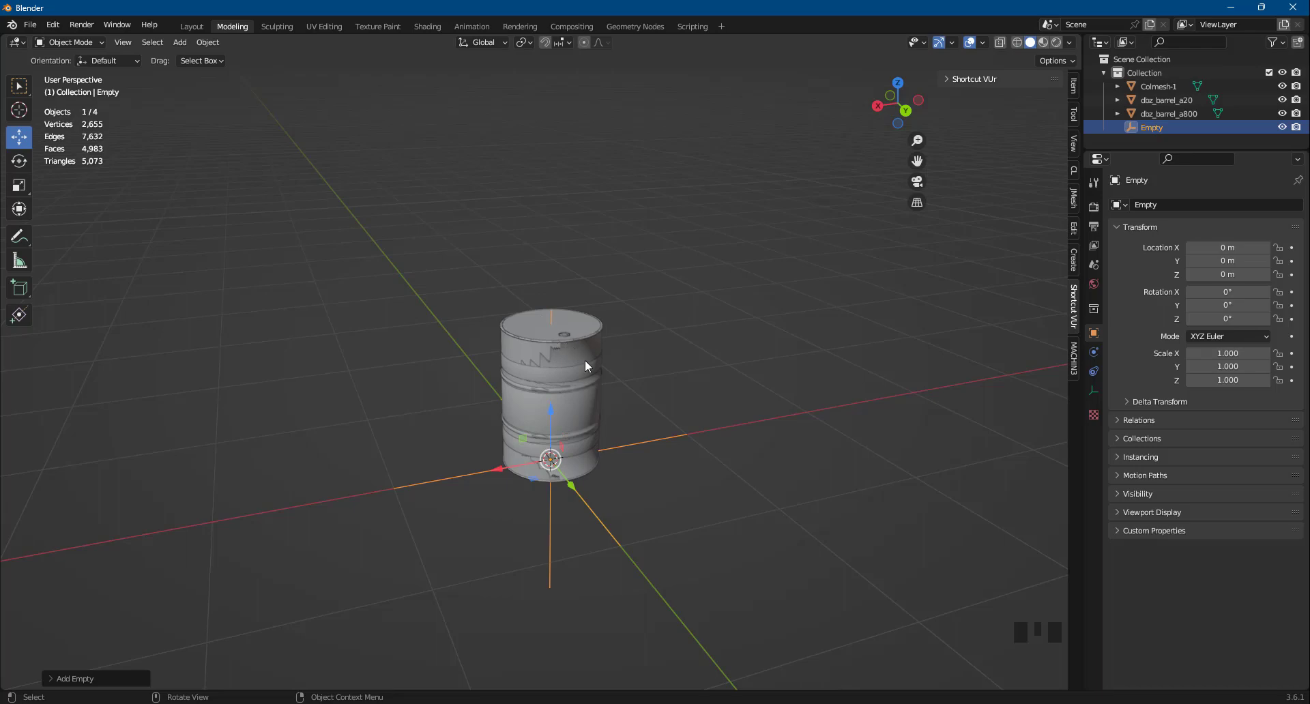
pyautogui.scroll(-4, 570, 383)
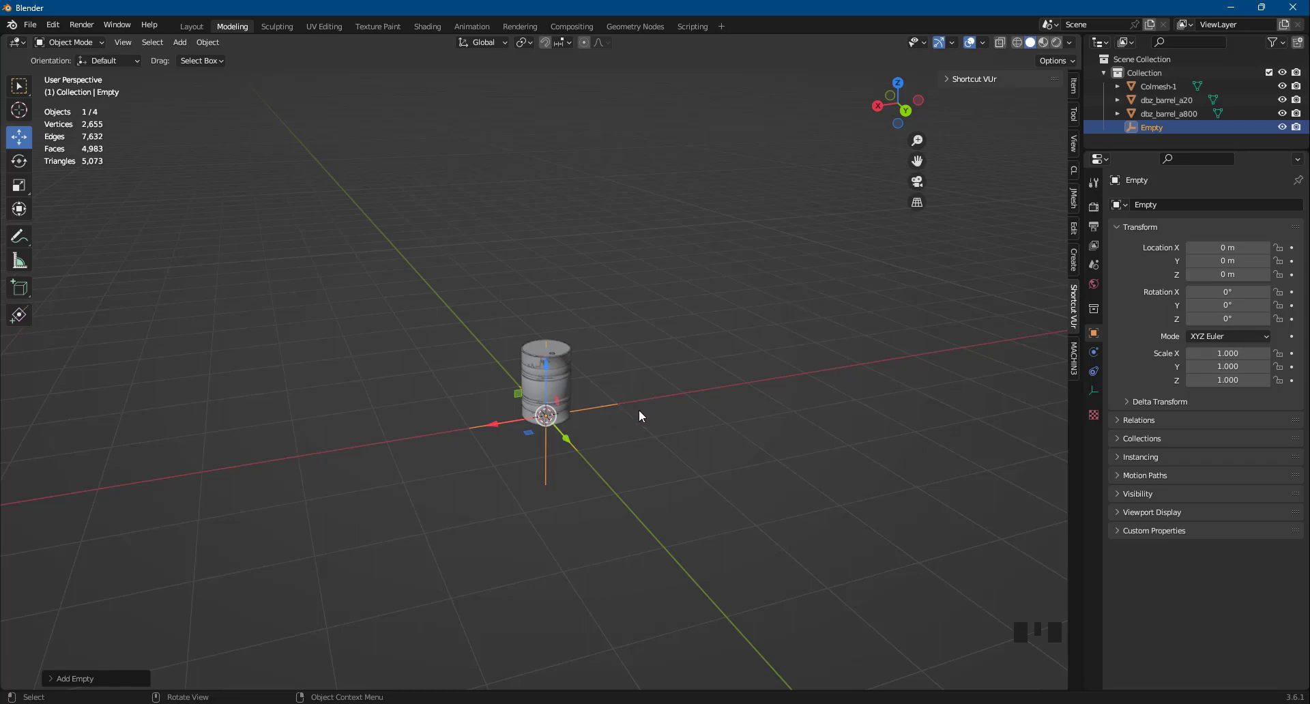
pyautogui.scroll(-7, 575, 415)
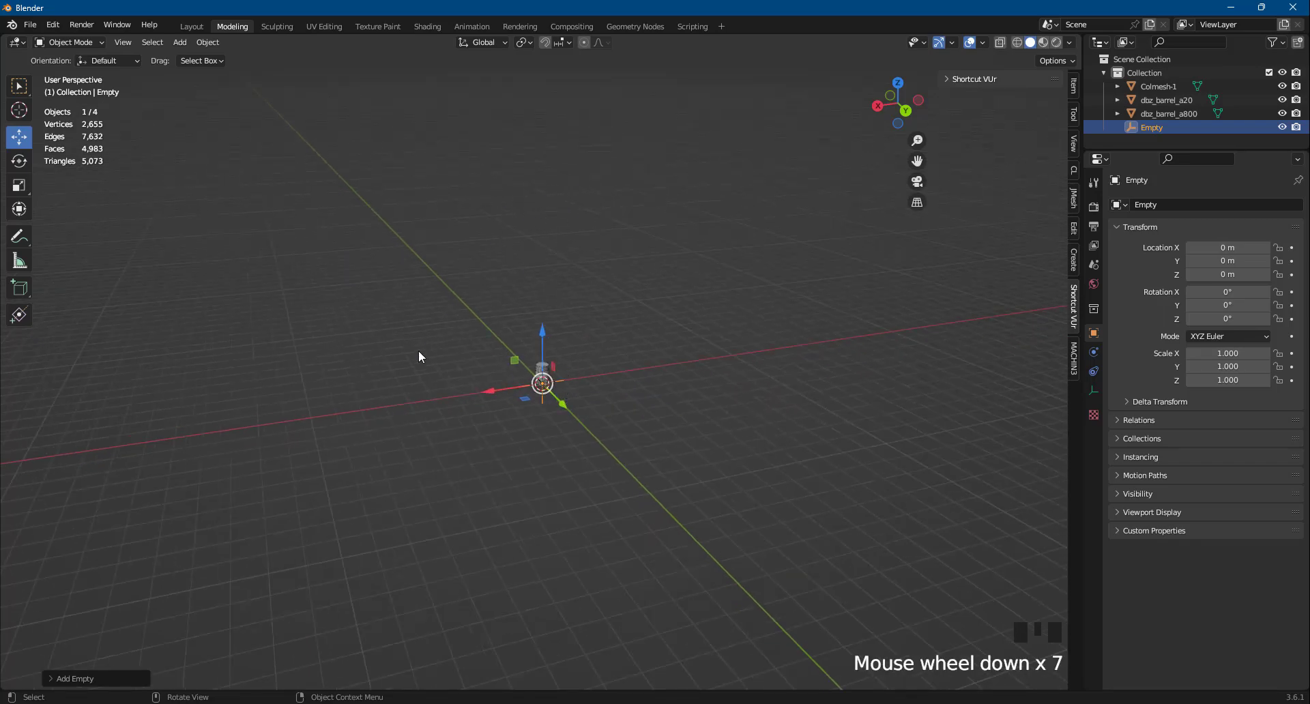
pyautogui.scroll(11, 581, 447)
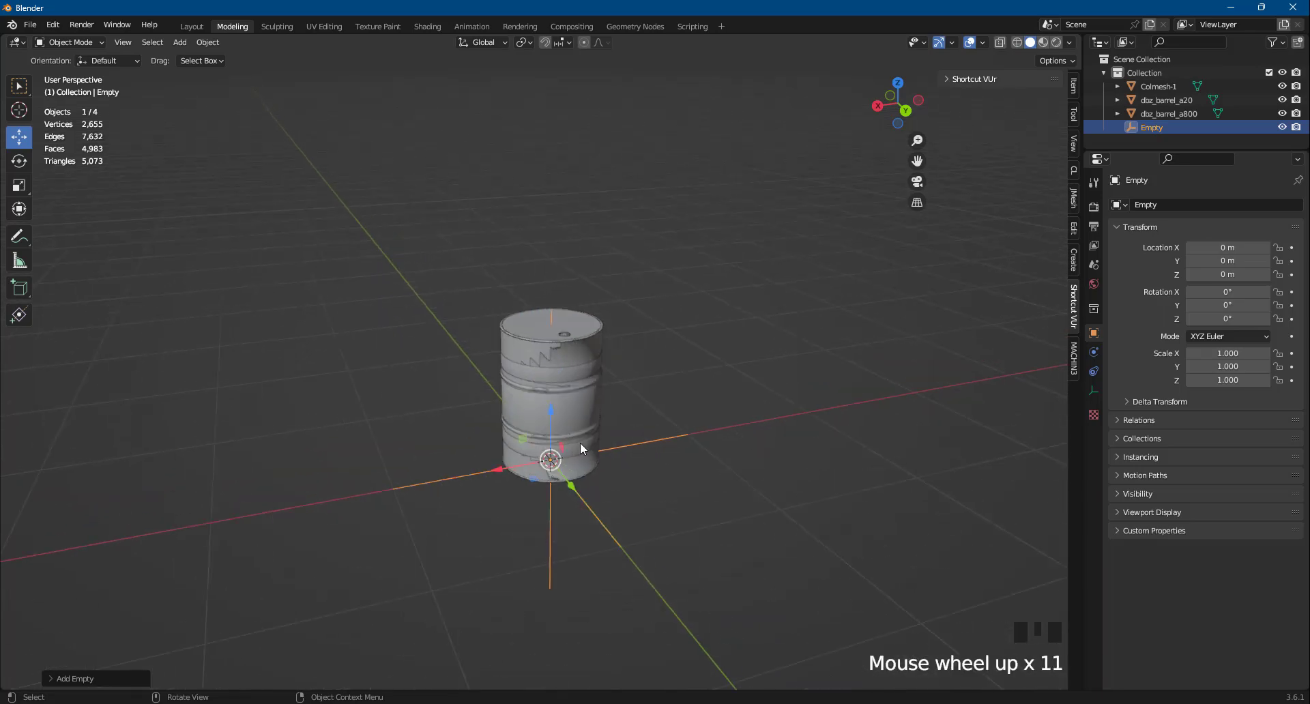
pyautogui.scroll(1, 582, 448)
pyautogui.scroll(3, 542, 477)
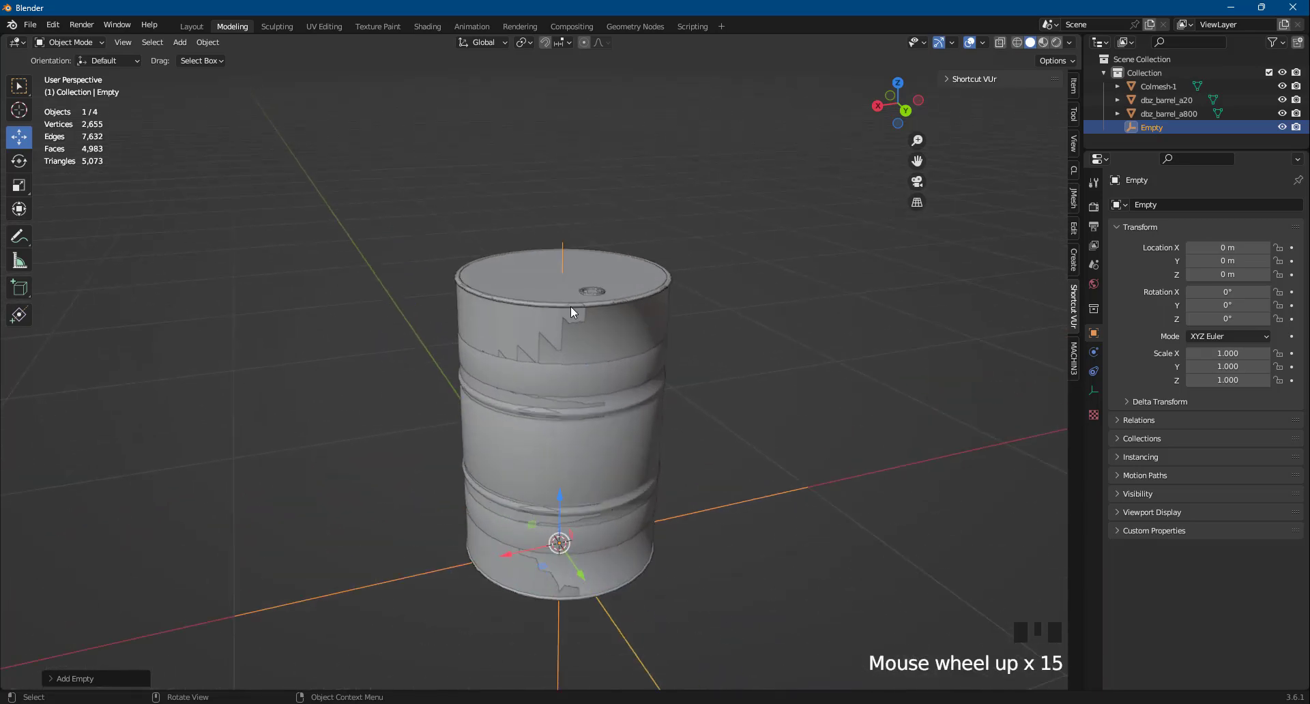
pyautogui.scroll(-3, 573, 355)
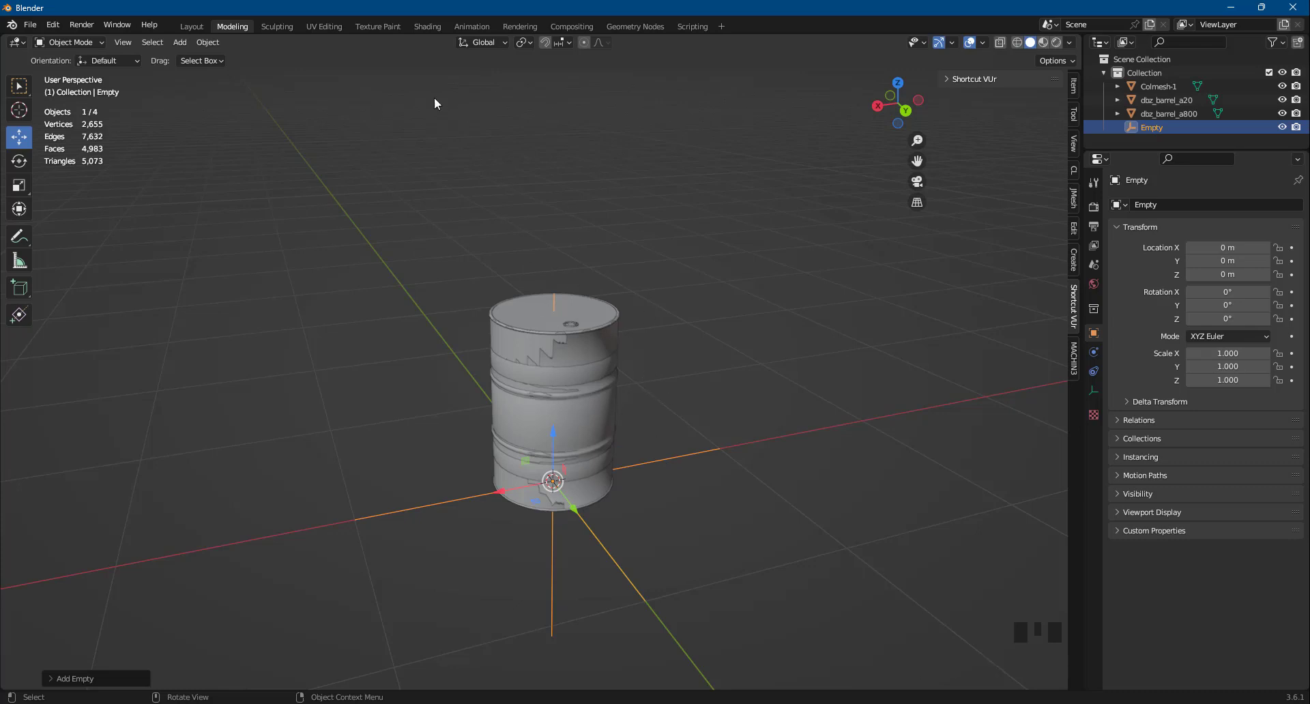
# Step: Rename the new empty as base00
pyautogui.tripleClick(1158, 128)
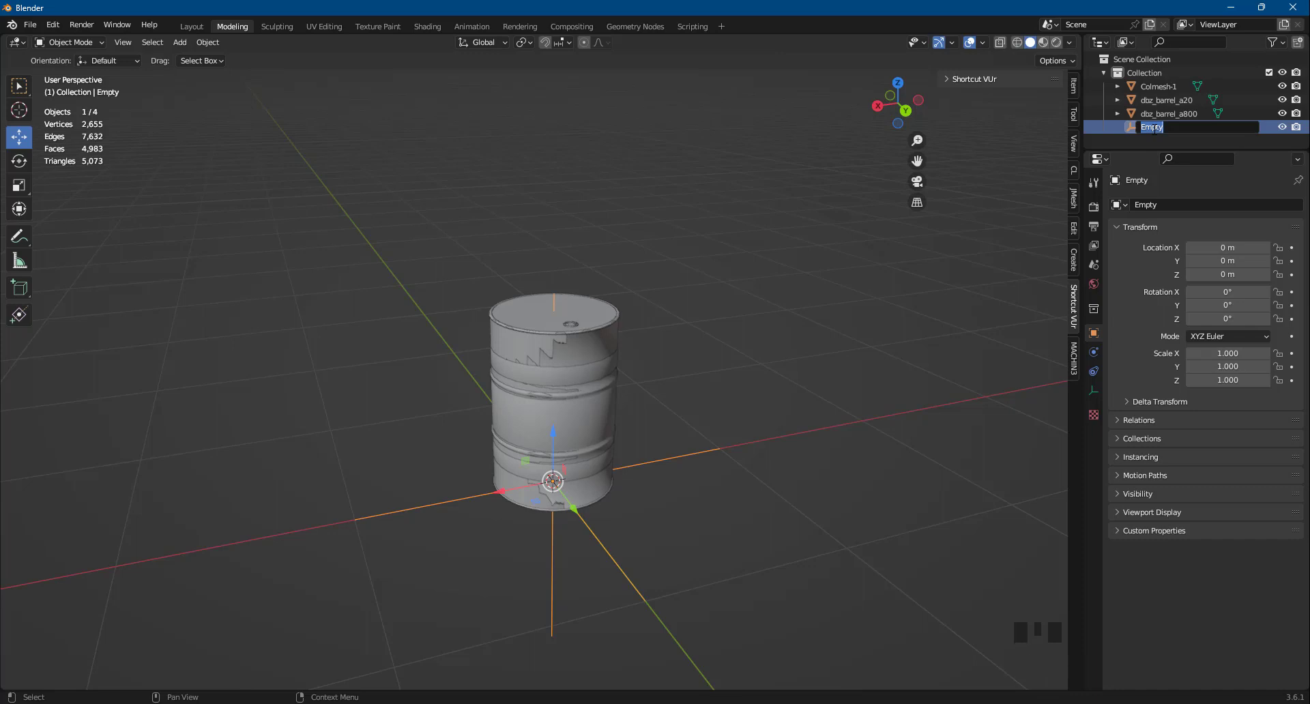
pyautogui.write('base00')
pyautogui.press('Return')
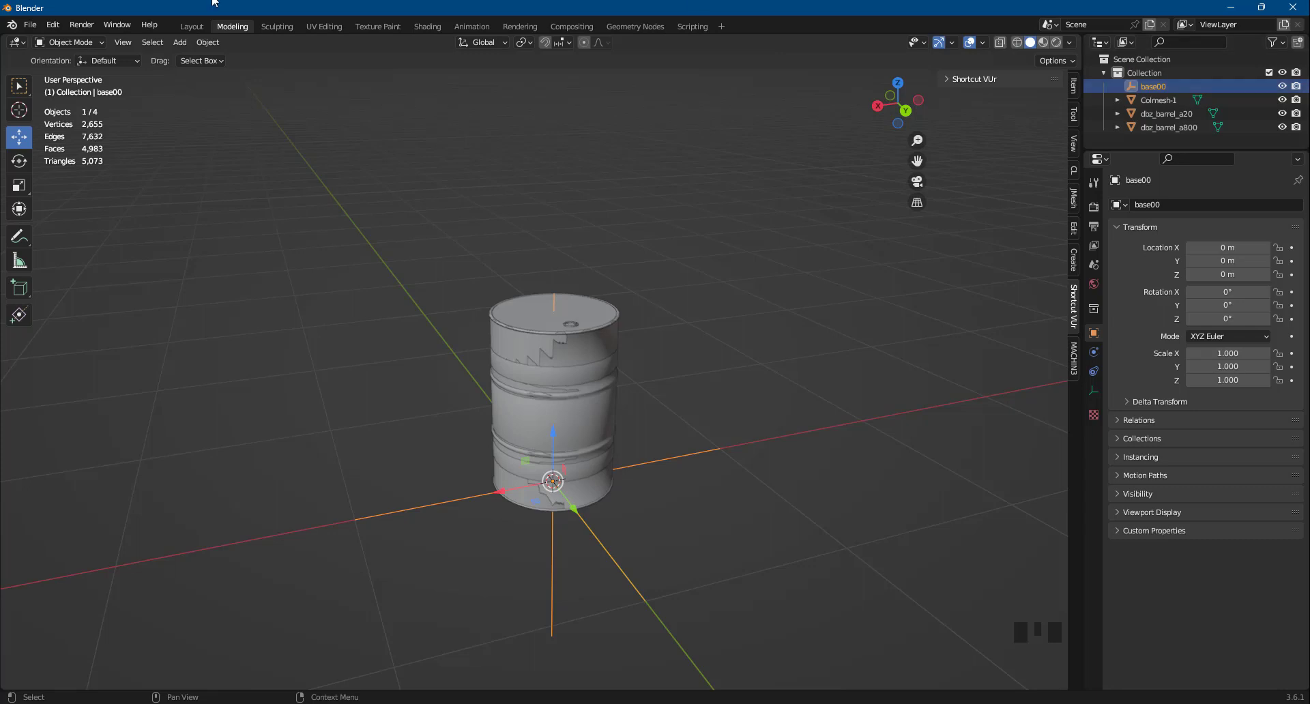
# Step: Add a second Plain Axes empty at the world origin and rename it as start01
pyautogui.click(152, 43)
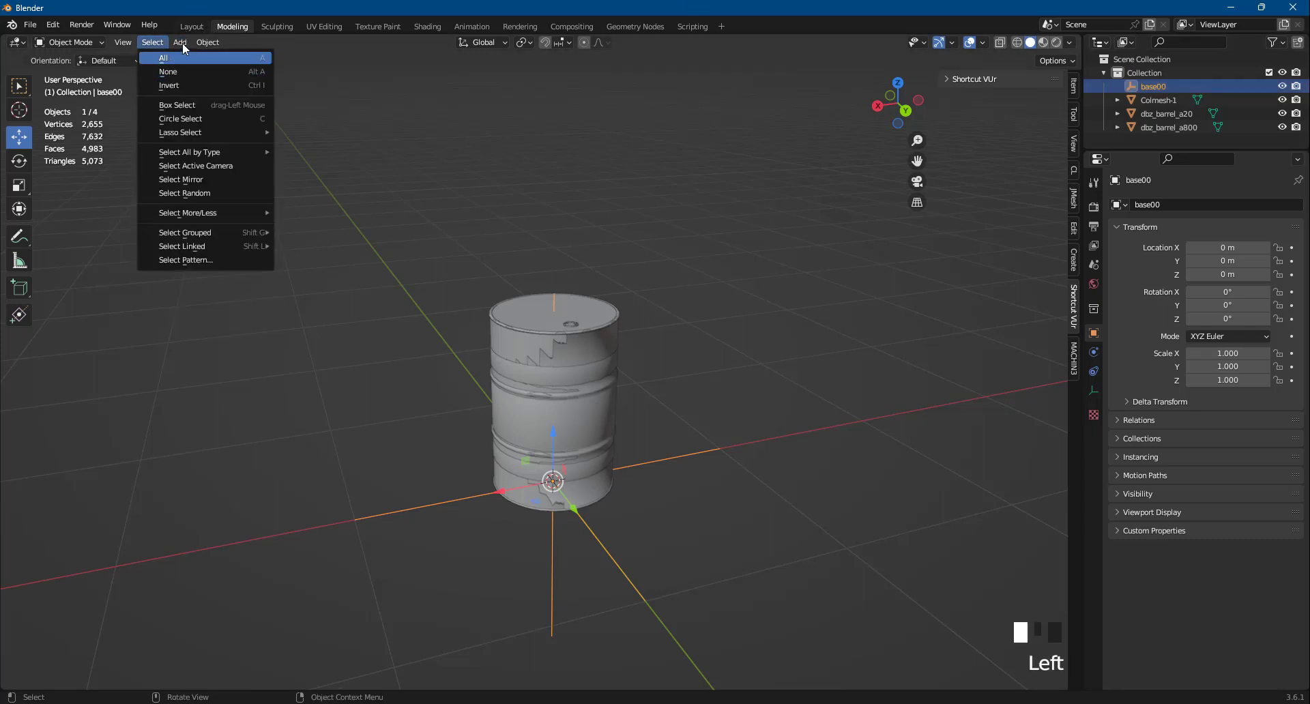
pyautogui.click(184, 45)
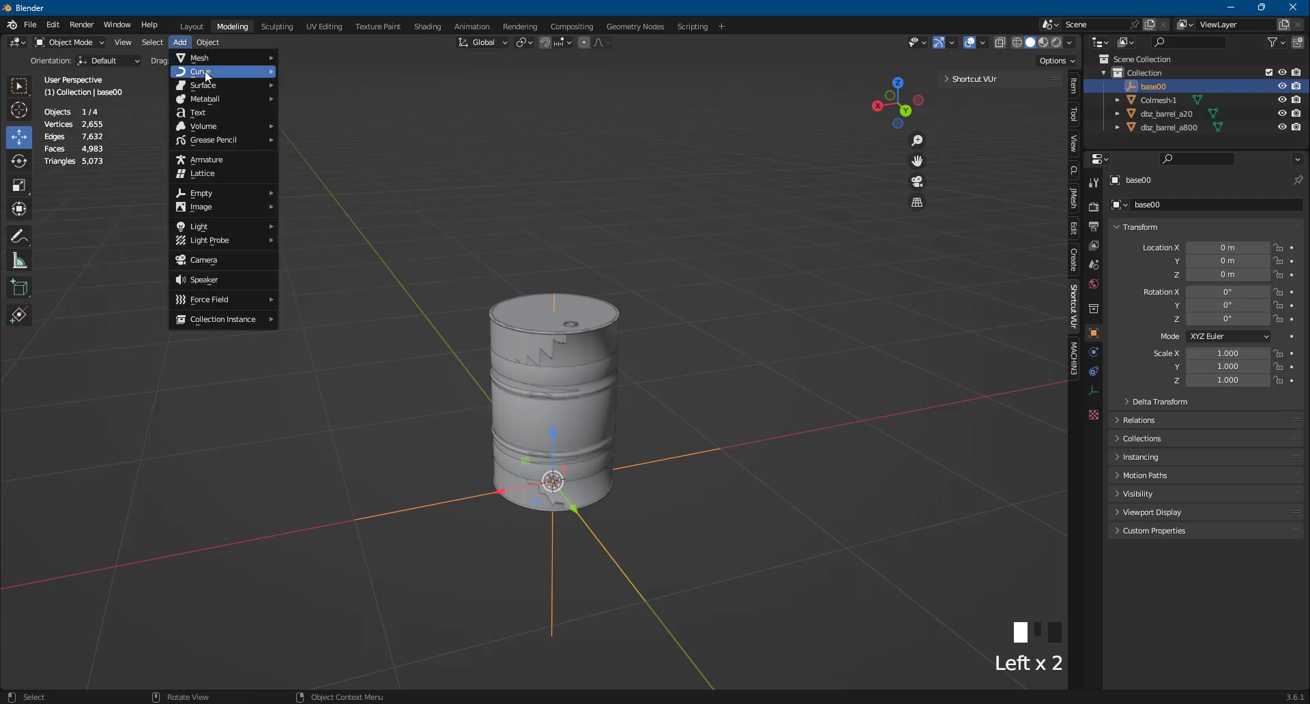
pyautogui.moveTo(210, 63)
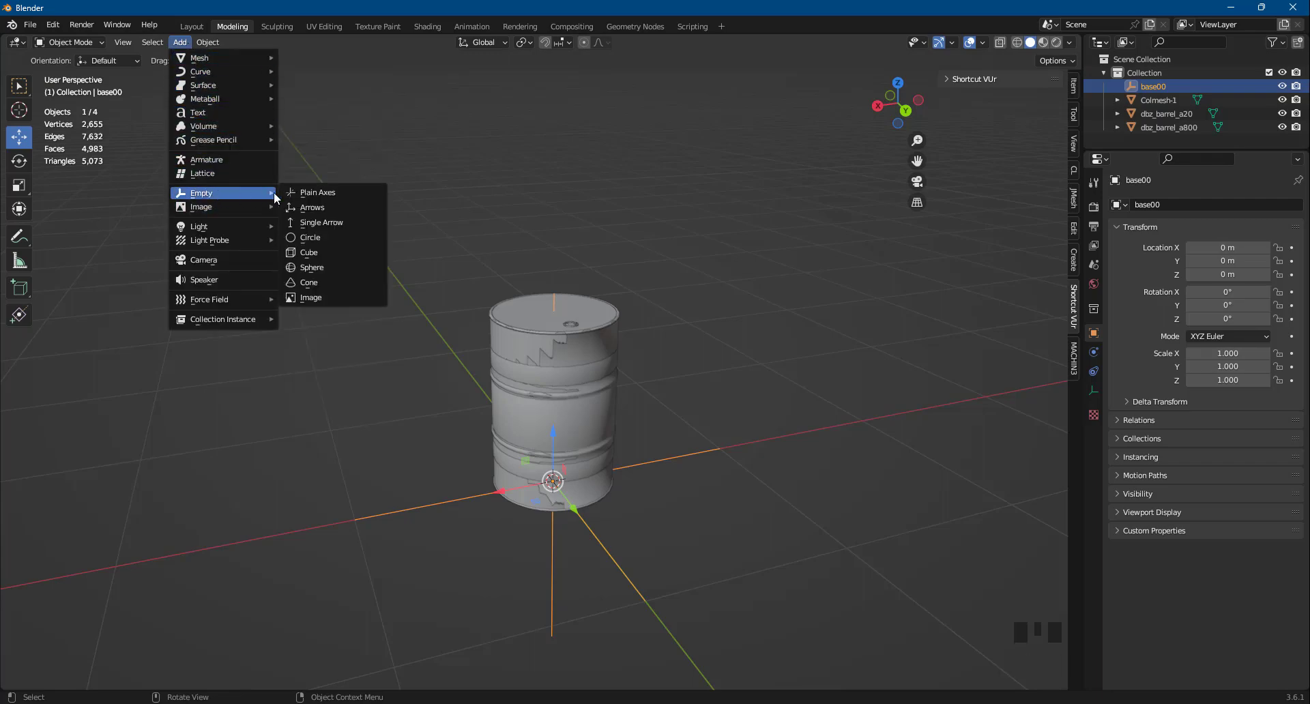
pyautogui.click(312, 195)
pyautogui.click(1149, 141)
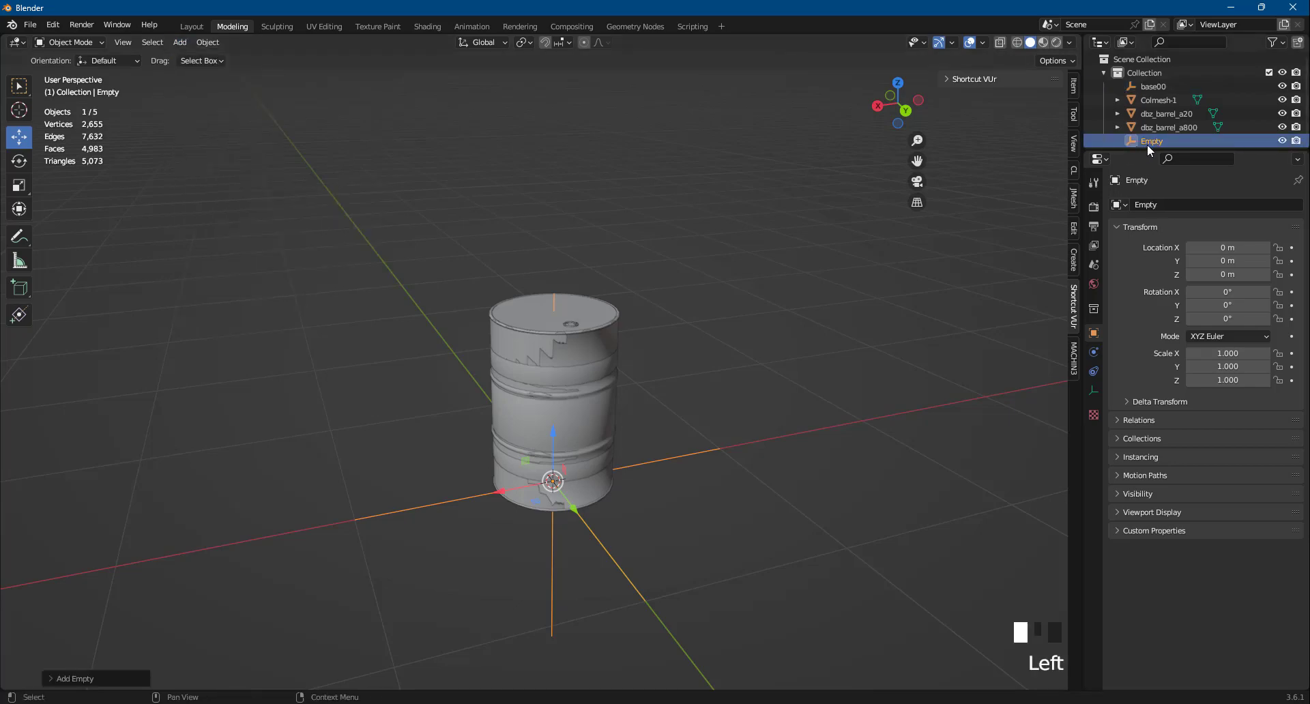
pyautogui.doubleClick(1149, 143)
pyautogui.write('sta')
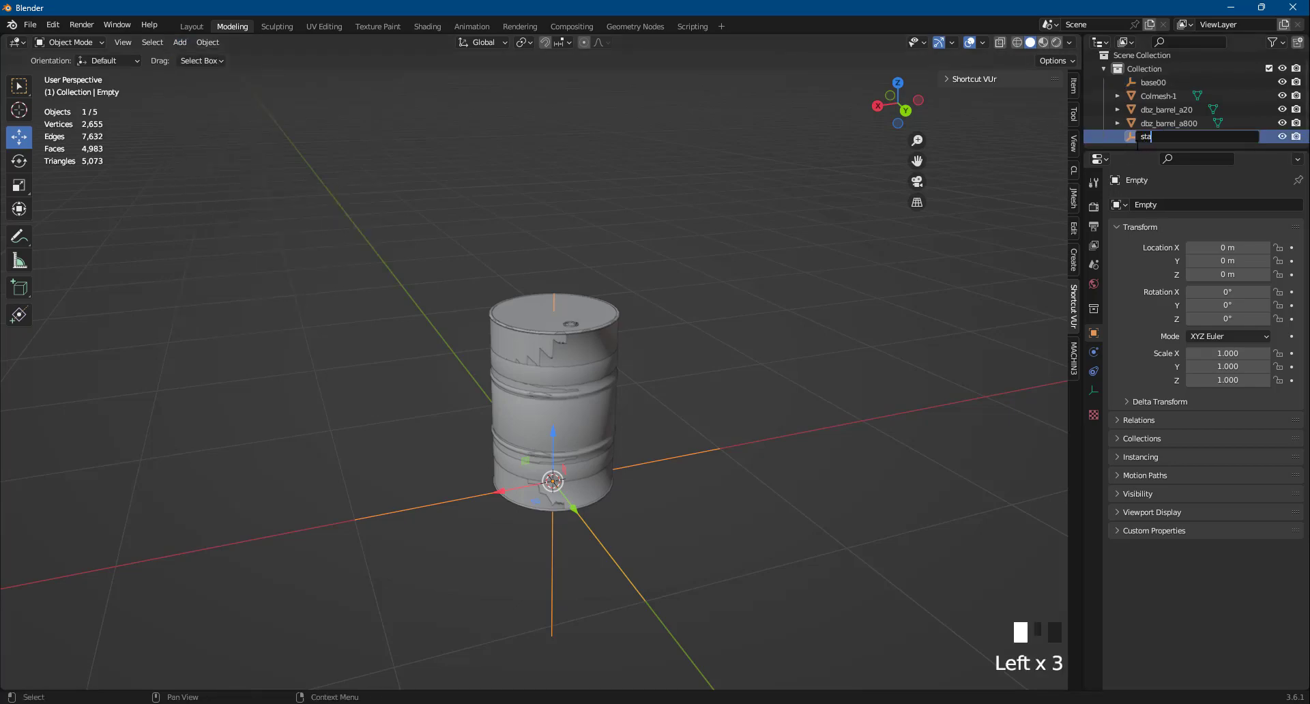
pyautogui.write('rt0')
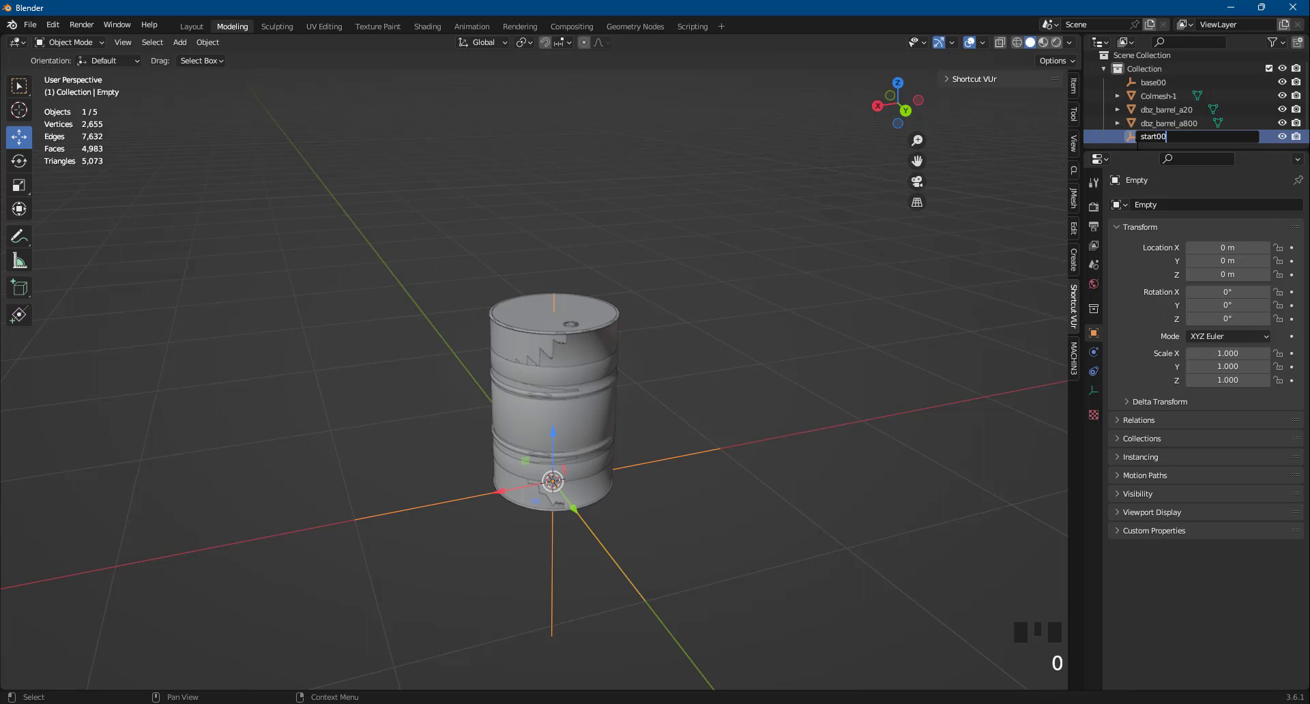
pyautogui.write('1')
pyautogui.press('Return')
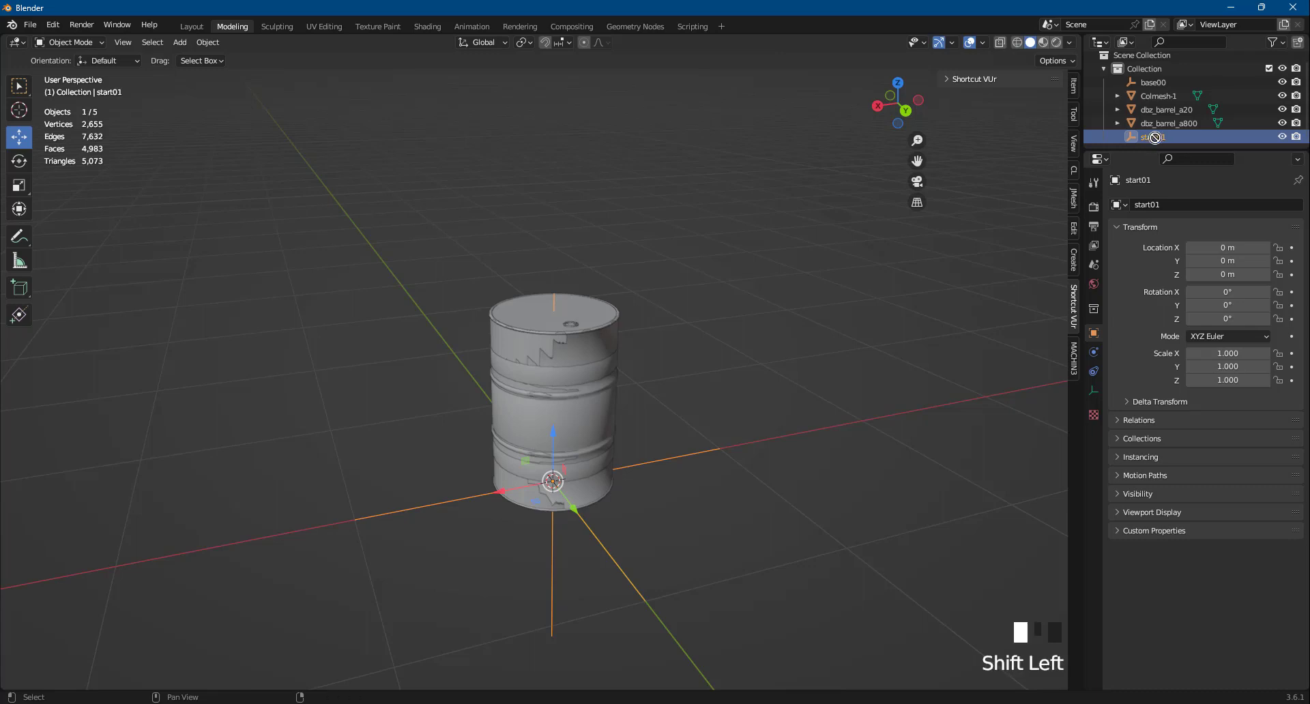
# Step: Parent the start01 empty to base00 and expand base00 to check the nesting
pyautogui.keyDown('shift'); pyautogui.moveTo(1164, 138); pyautogui.dragTo(1157, 81); pyautogui.keyUp('shift')
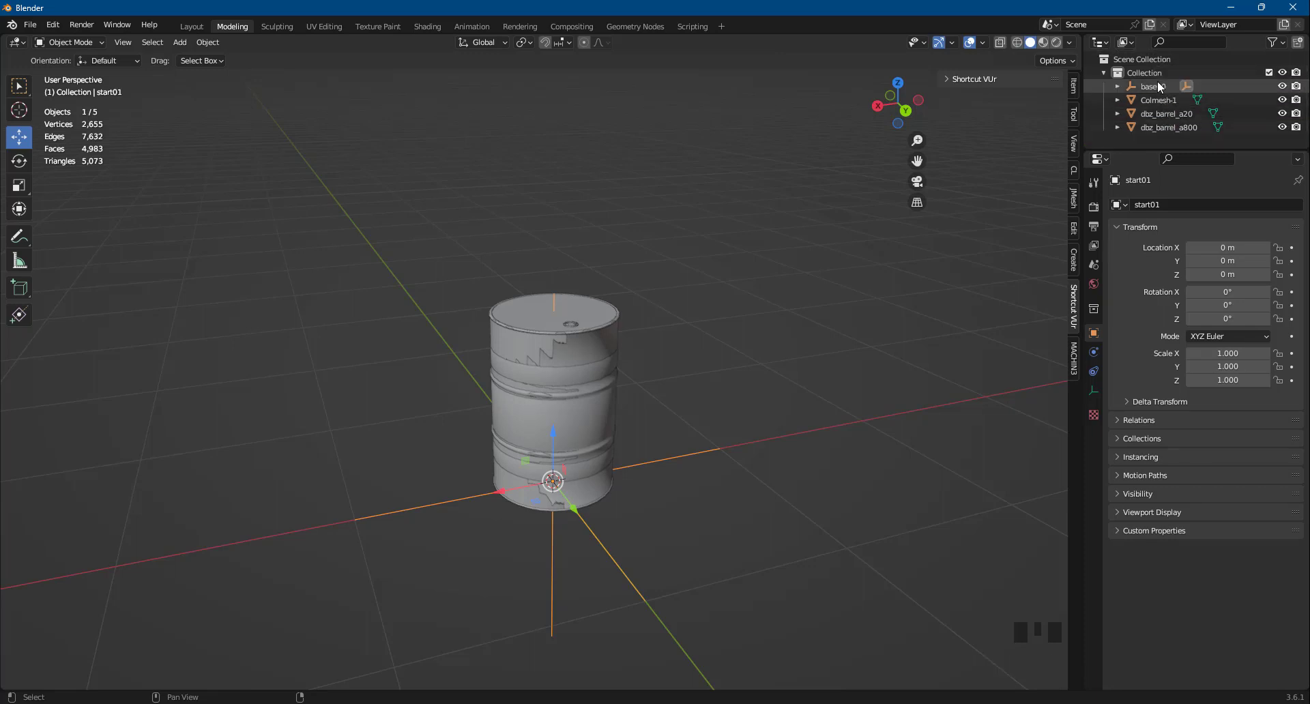
pyautogui.click(1118, 87)
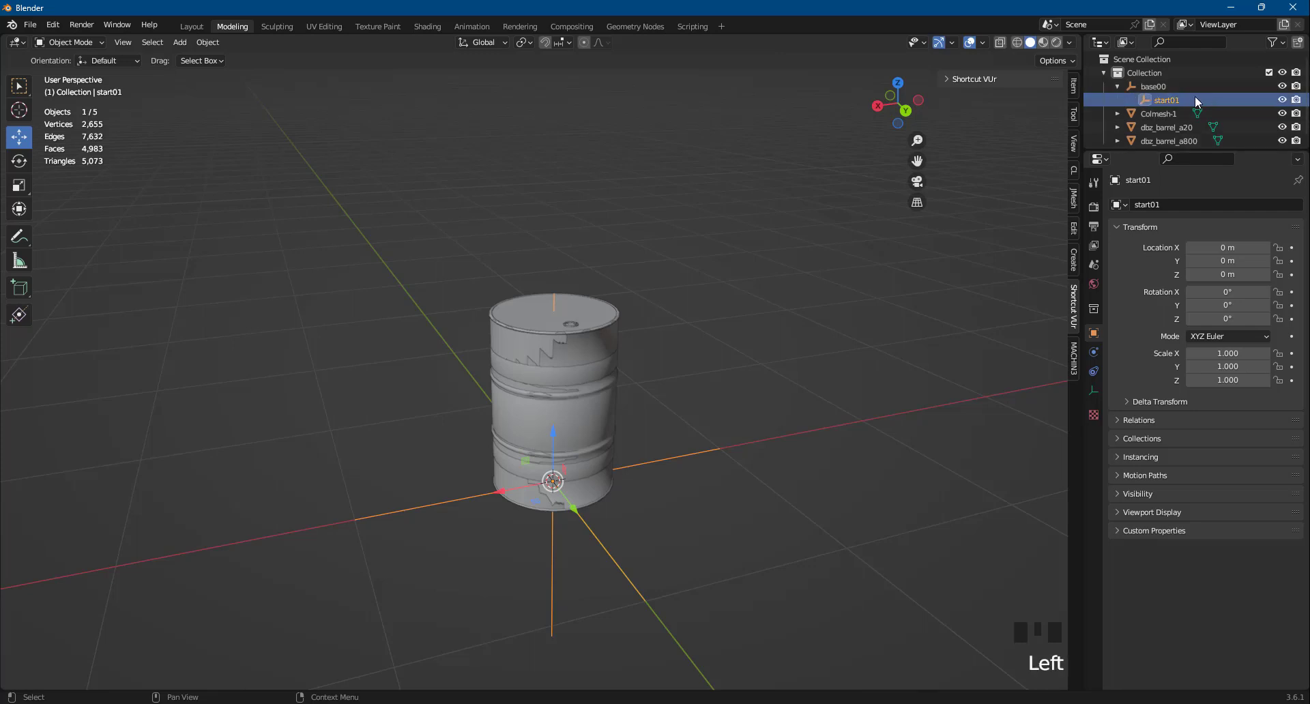
pyautogui.click(1147, 84)
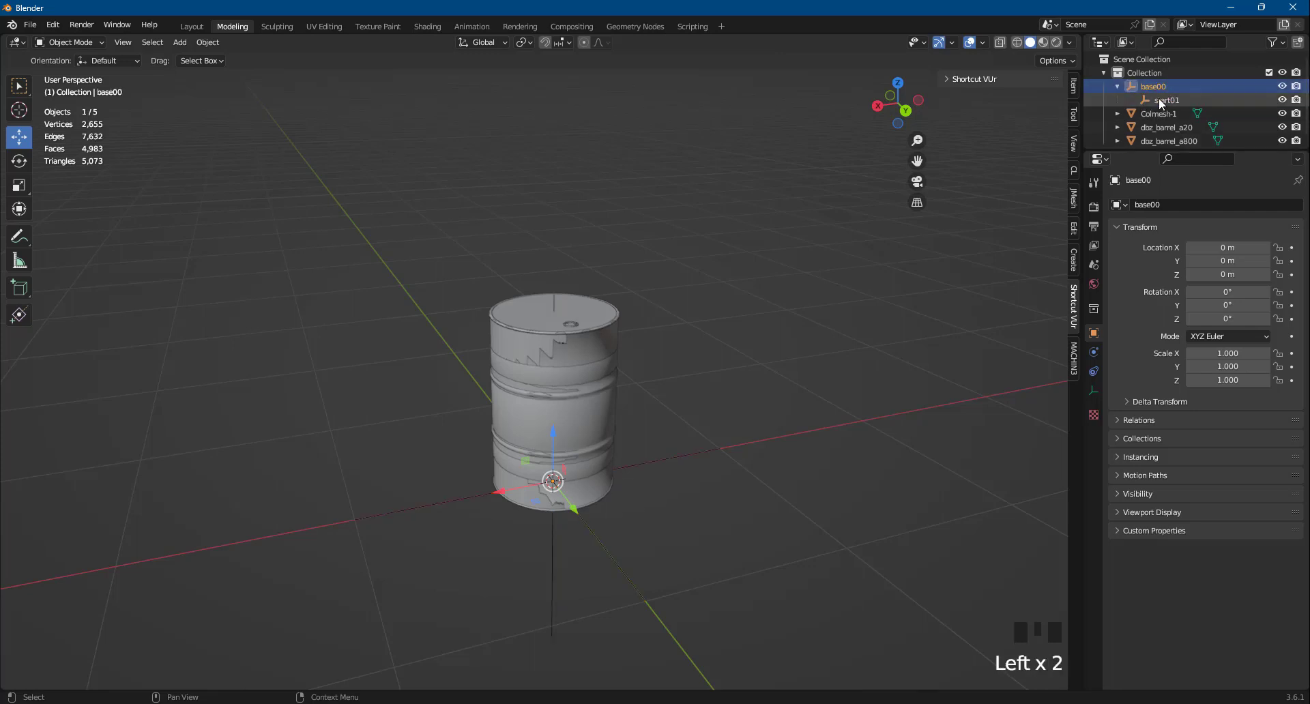
pyautogui.click(1159, 97)
pyautogui.click(1157, 91)
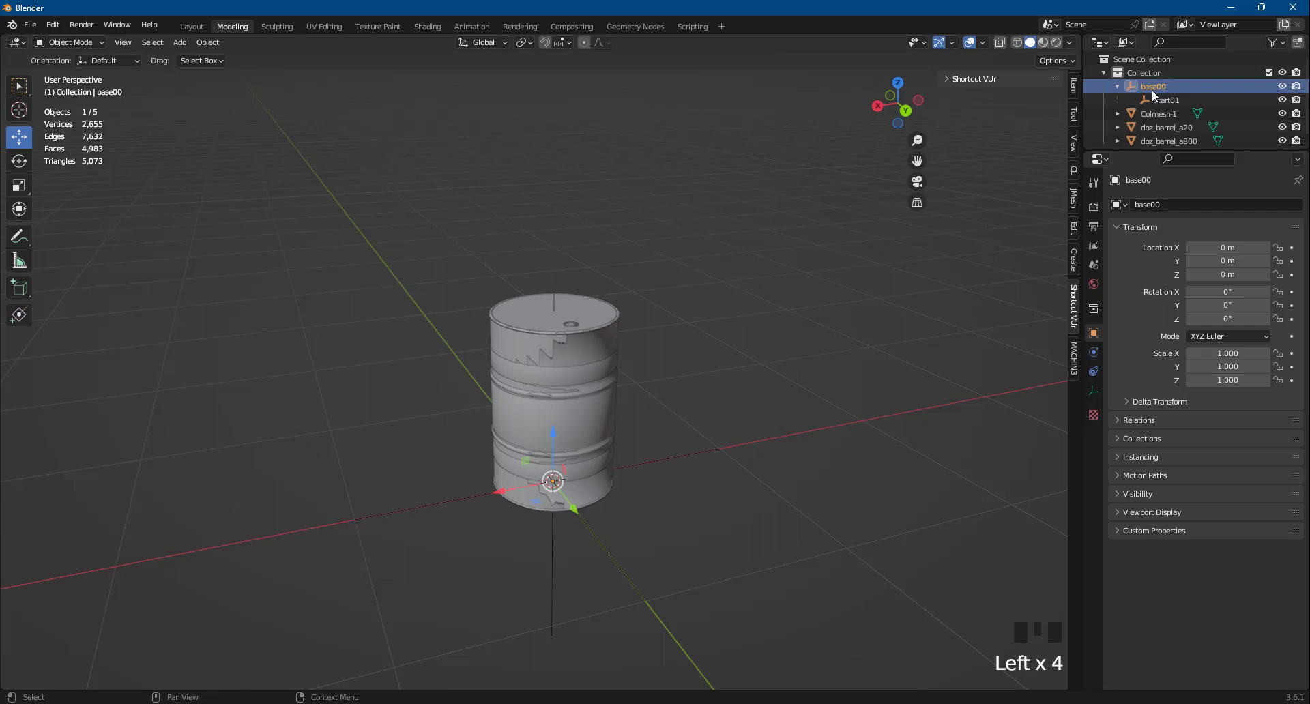
pyautogui.click(1162, 102)
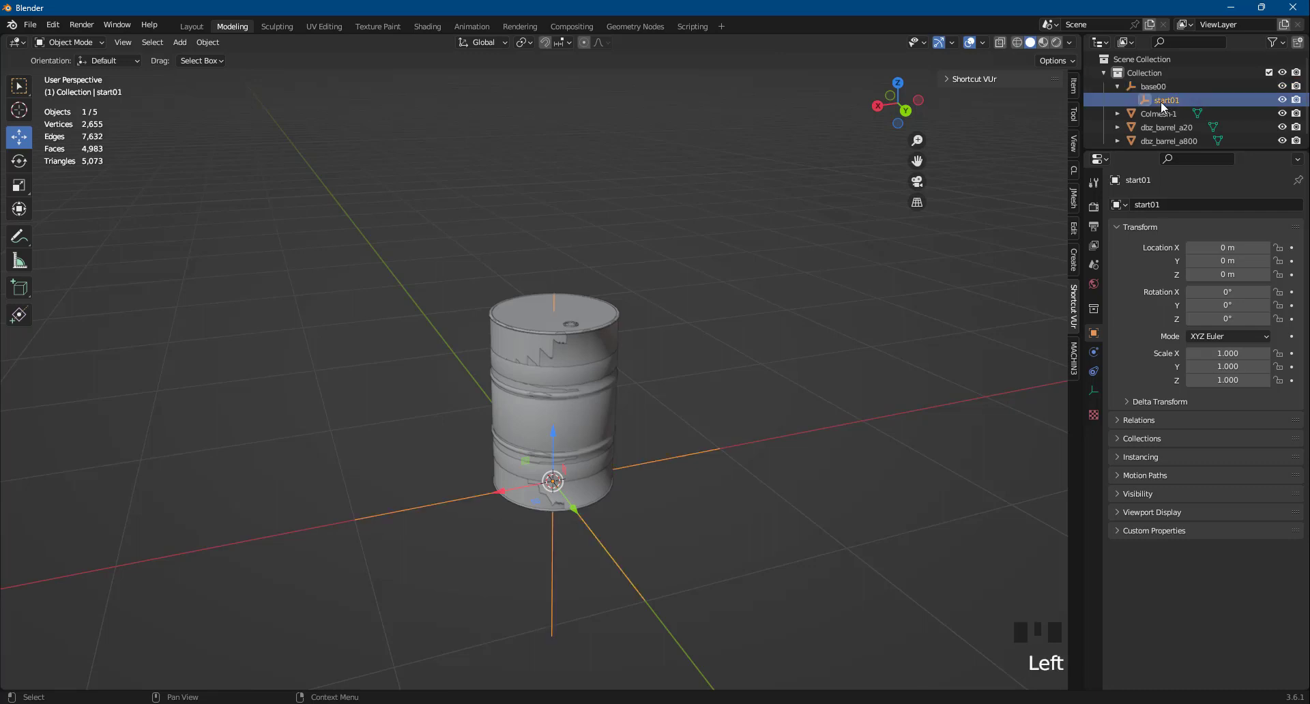
# Step: Parent Colmesh-1, dbz_barrel_a20 and dbz_barrel_a800 together to the start01 empty and expand its children
pyautogui.scroll(-3, 1149, 120)
pyautogui.click(1155, 108)
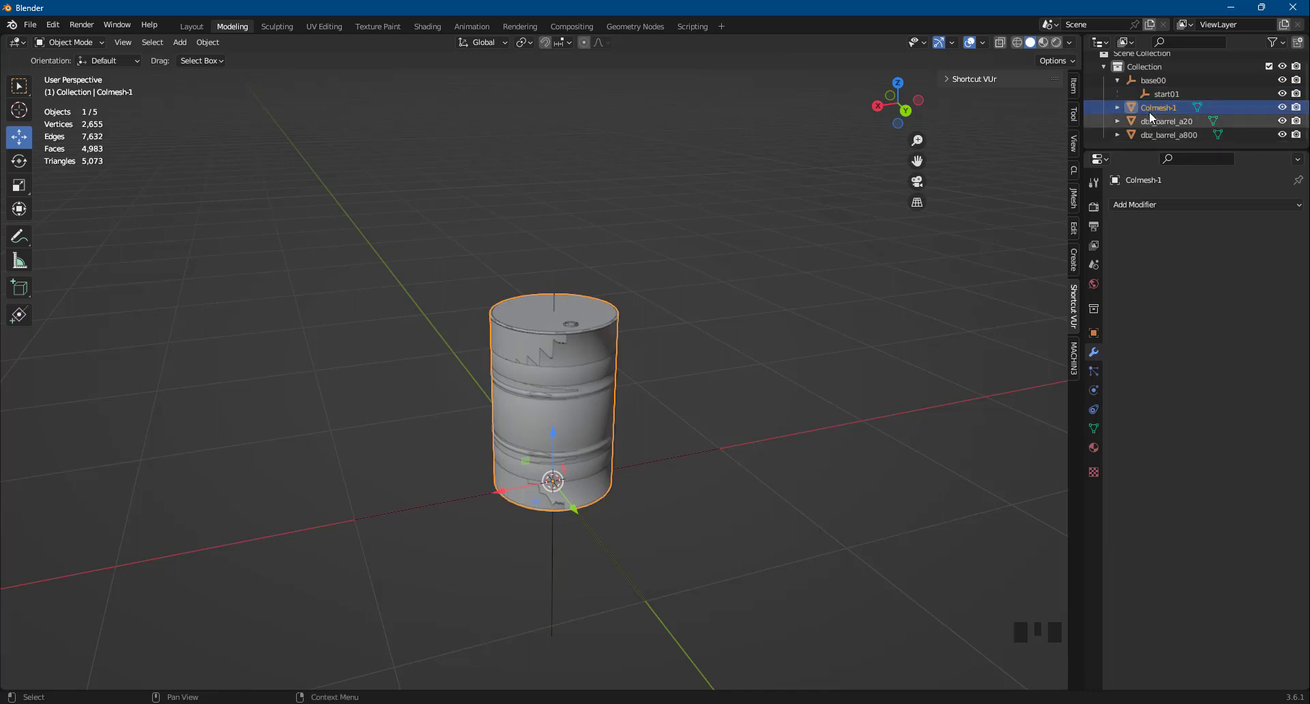
pyautogui.click(1149, 106)
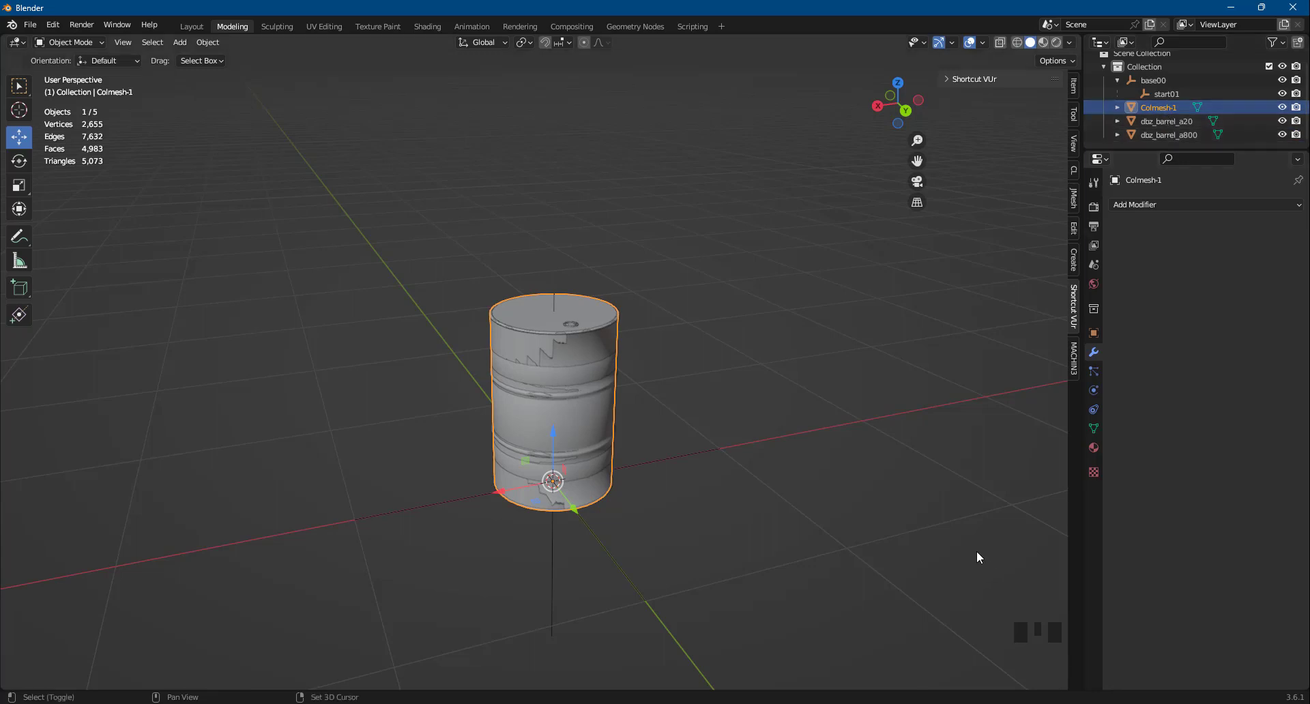
pyautogui.keyDown('shift'); pyautogui.click(1149, 136); pyautogui.keyUp('shift')
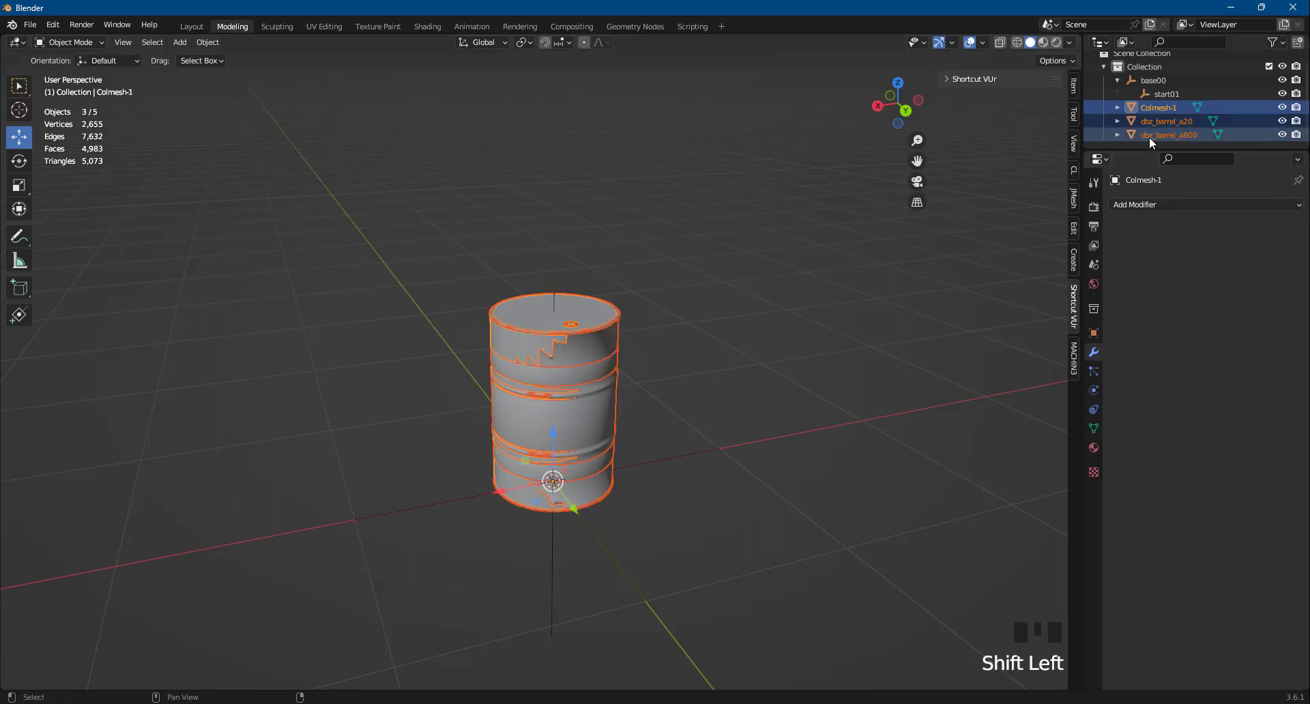
pyautogui.keyDown('shift'); pyautogui.click(1150, 108); pyautogui.keyUp('shift')
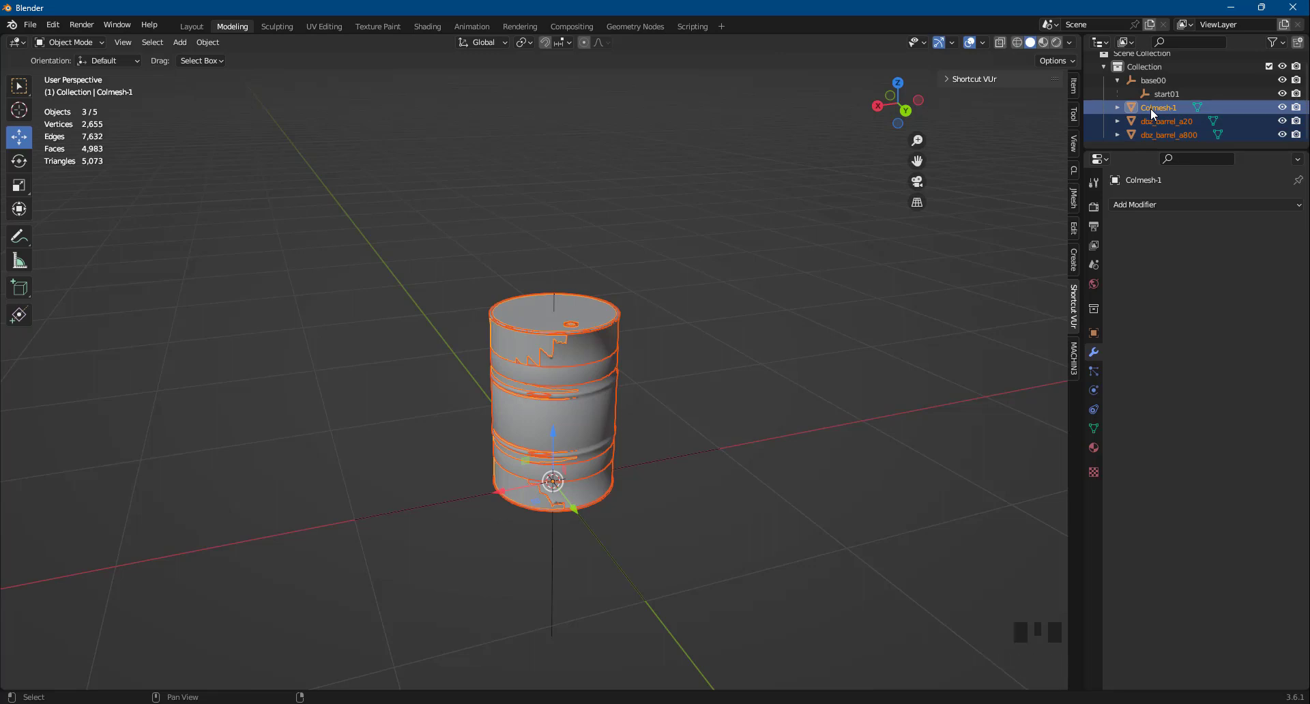
pyautogui.moveTo(1150, 108); pyautogui.dragTo(1170, 96)
pyautogui.click(1129, 101)
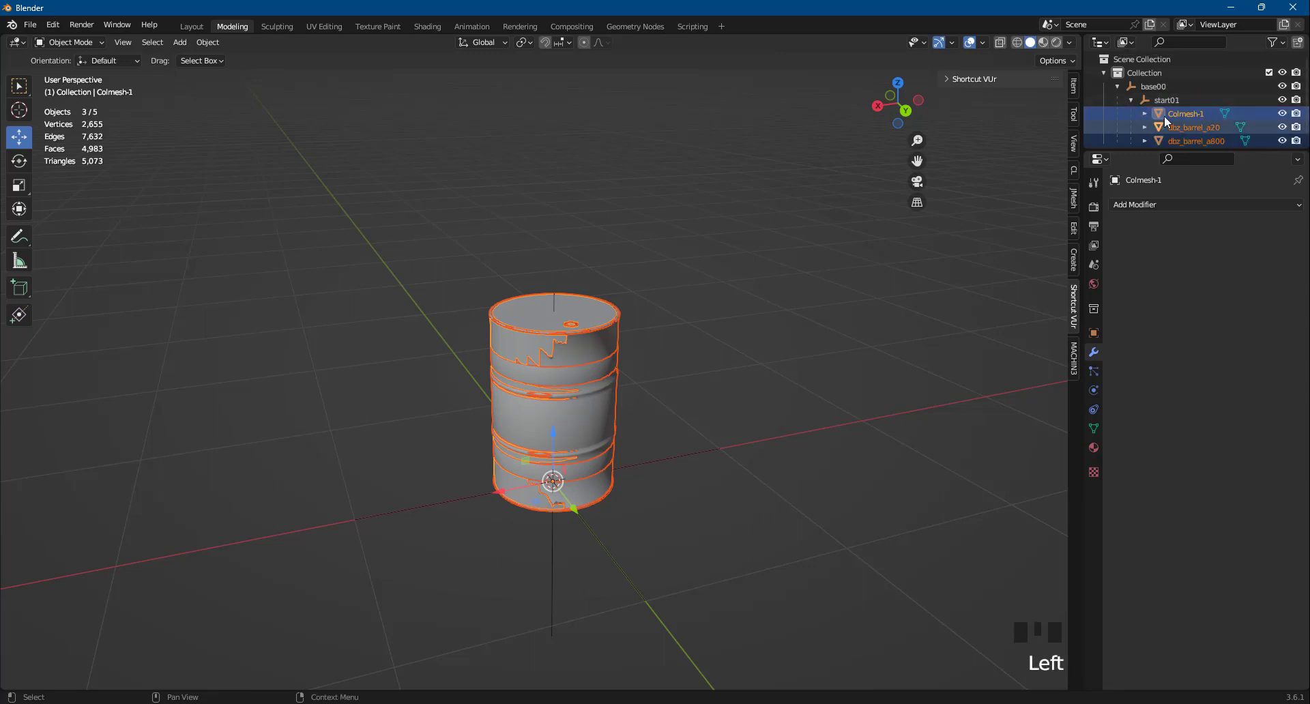
# Step: Examine the nesting of base00, start01 and the three barrel meshes by collapsing, expanding and selecting items in the hierarchy
pyautogui.scroll(-2, 1141, 113)
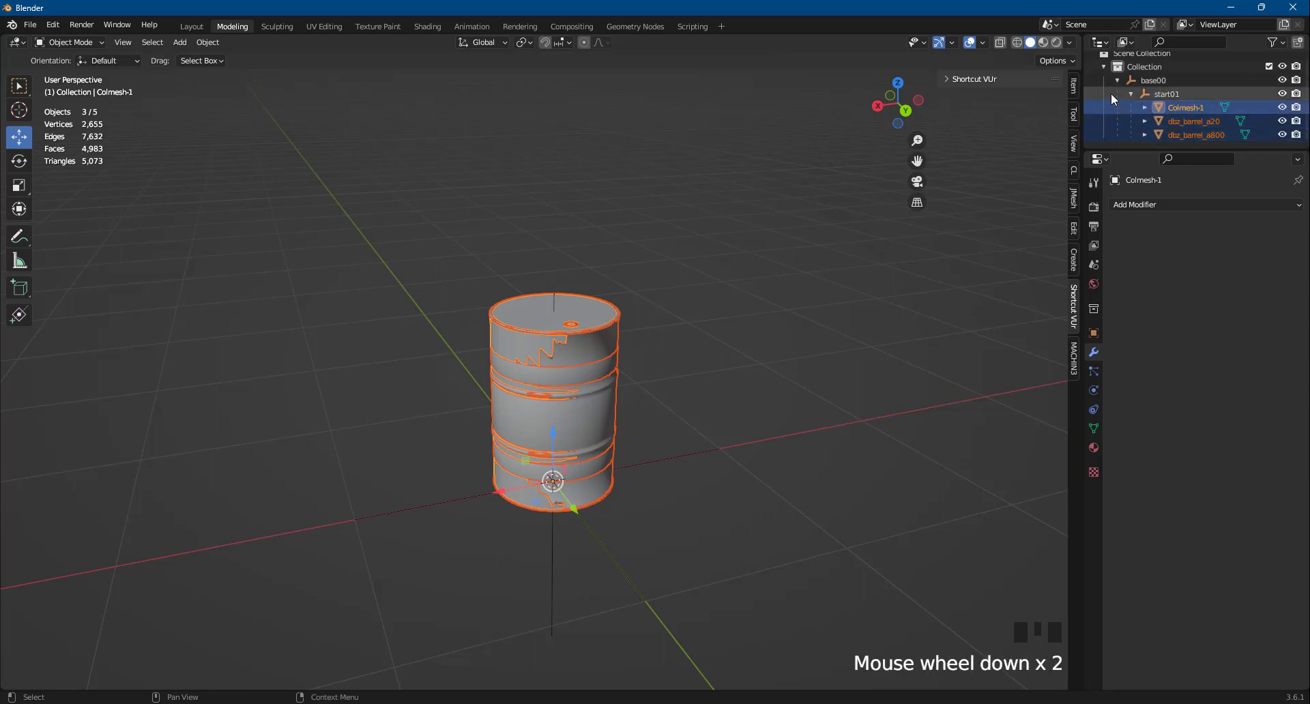
pyautogui.click(1116, 79)
pyautogui.click(1115, 105)
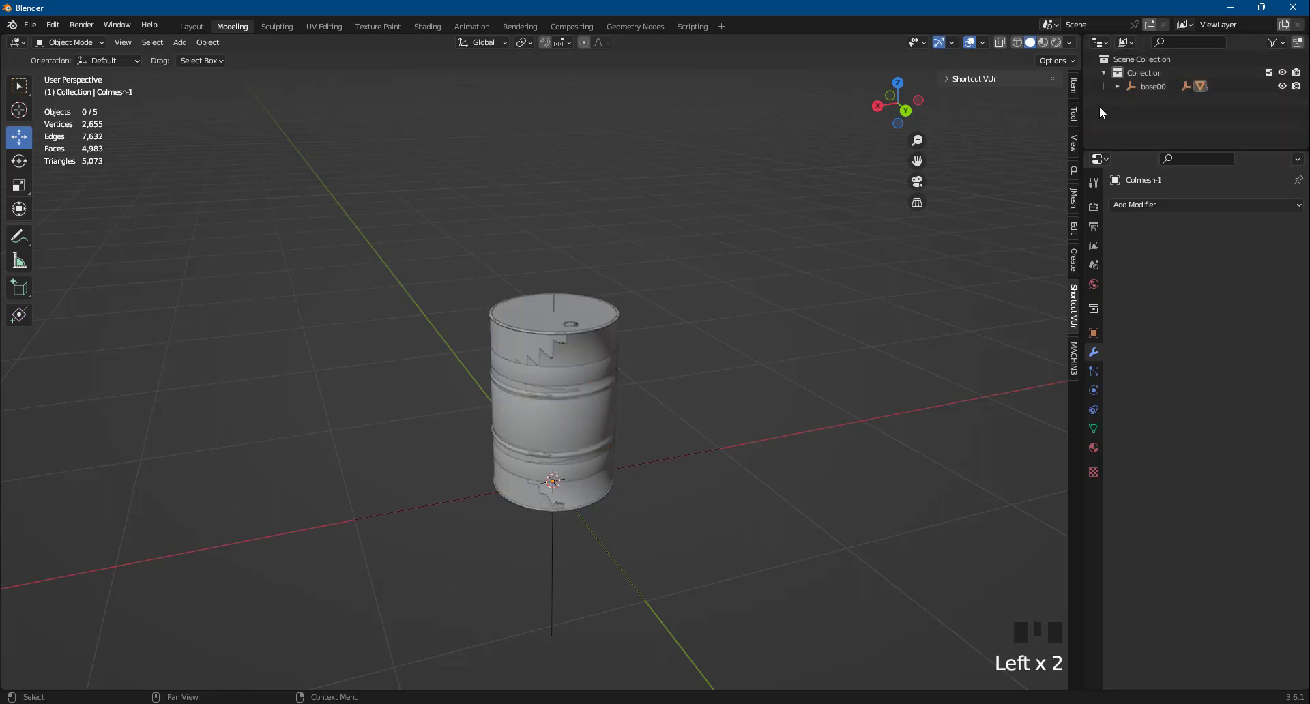
pyautogui.click(1116, 86)
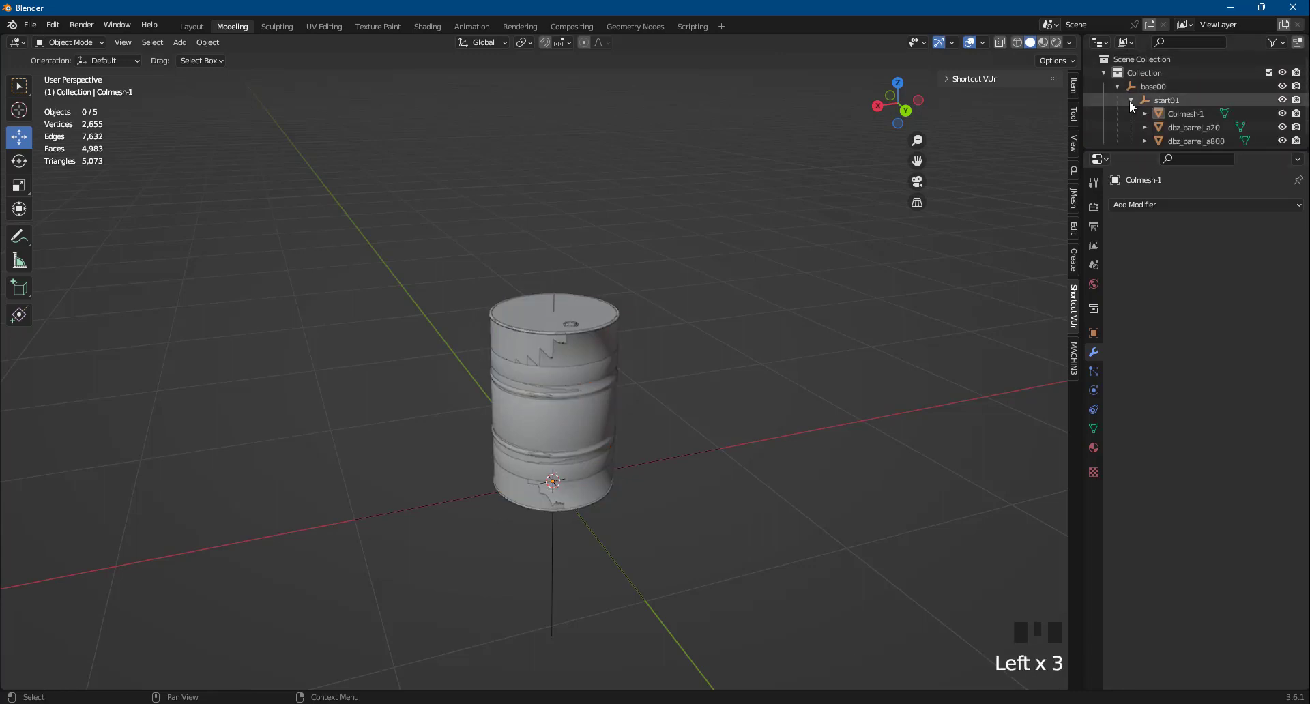
pyautogui.click(1130, 101)
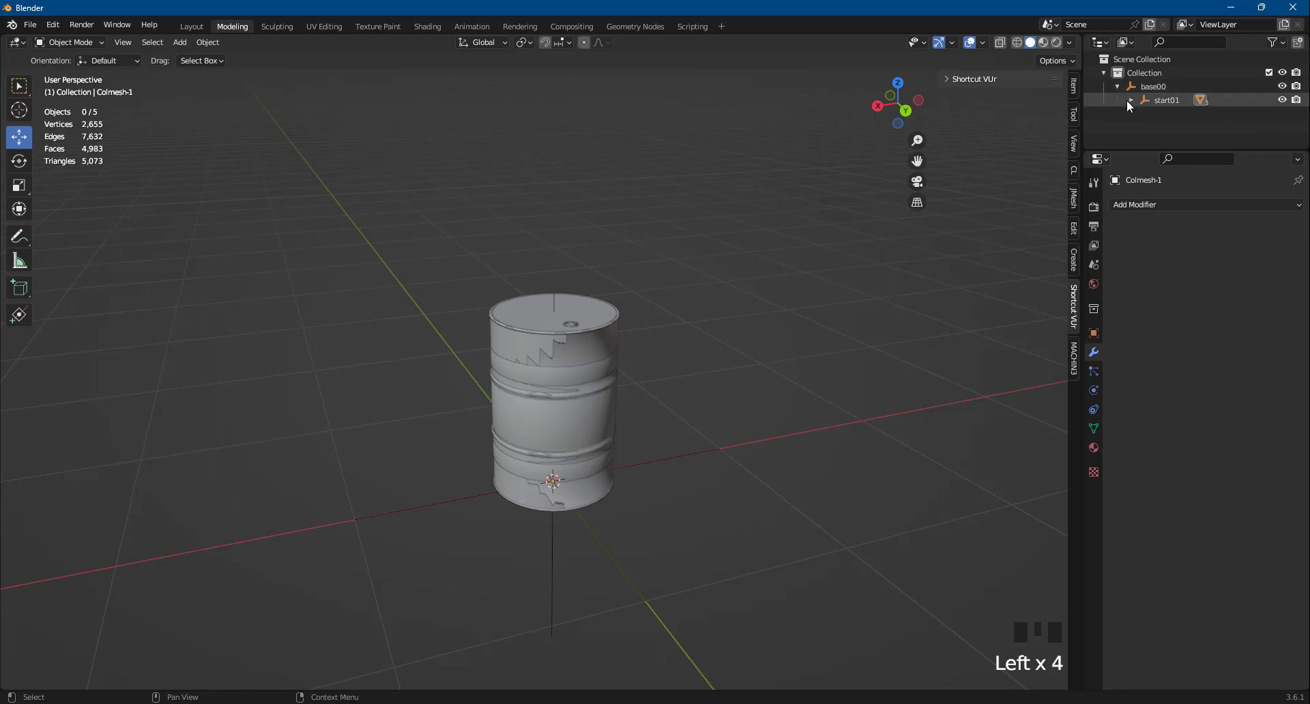
pyautogui.click(1131, 100)
pyautogui.scroll(-2, 1140, 119)
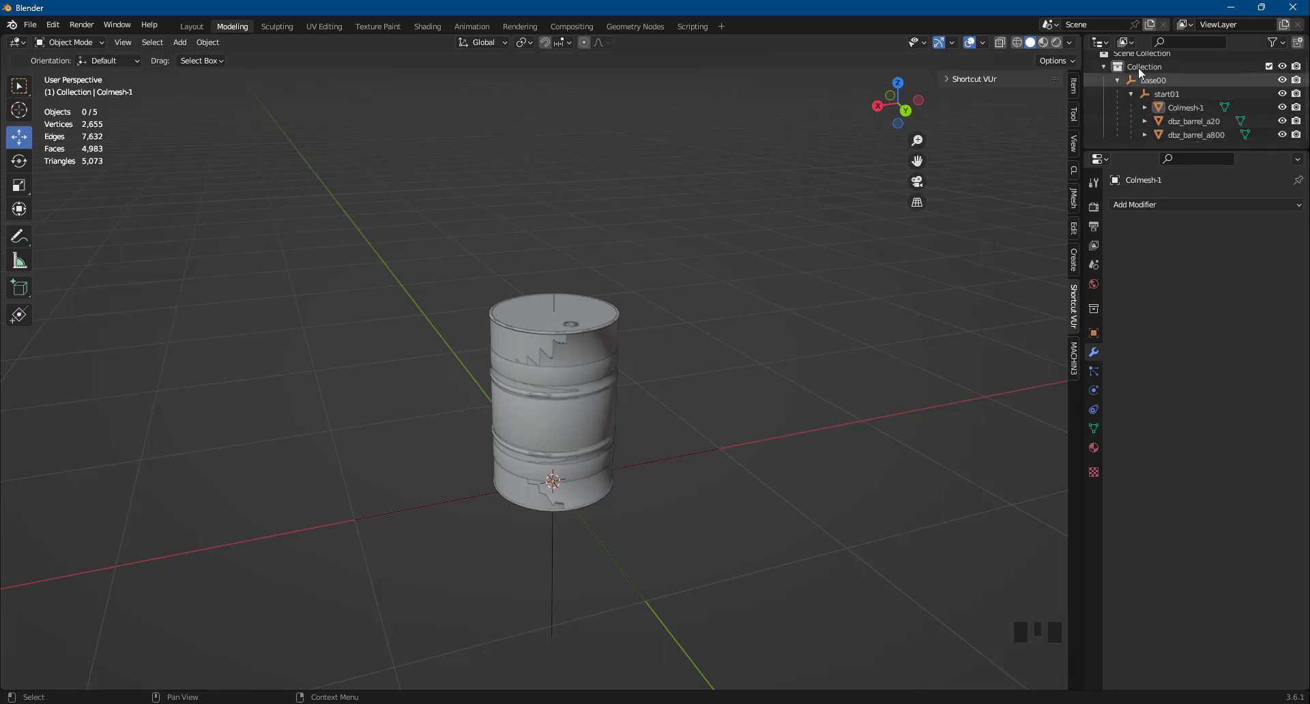
pyautogui.click(658, 472)
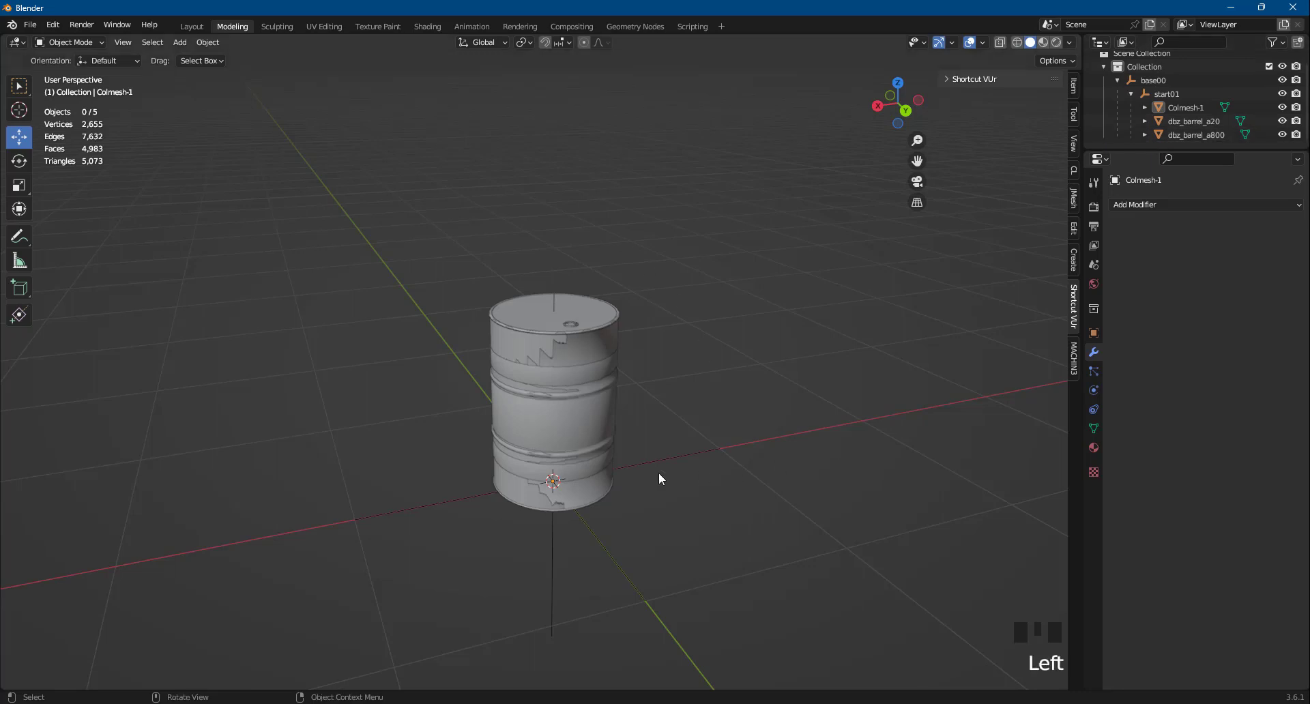
pyautogui.click(584, 370)
pyautogui.click(703, 331)
pyautogui.click(689, 485)
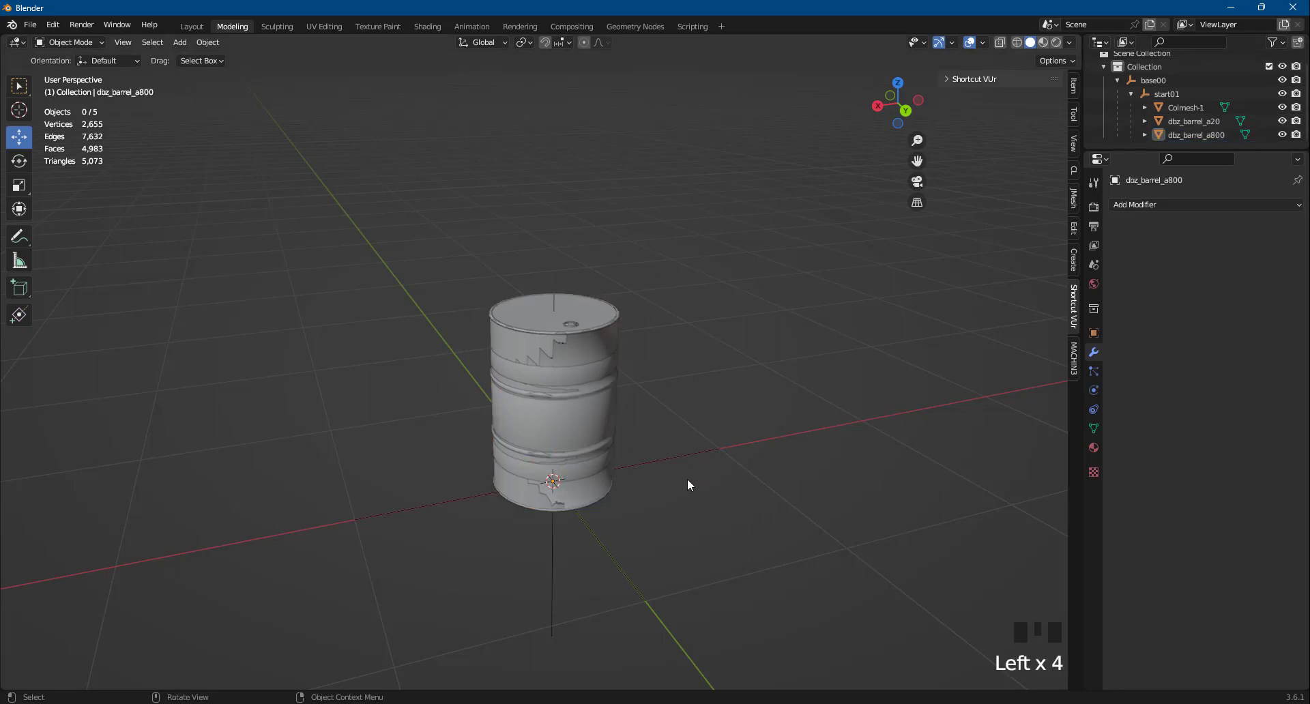
pyautogui.click(1151, 80)
pyautogui.click(1159, 94)
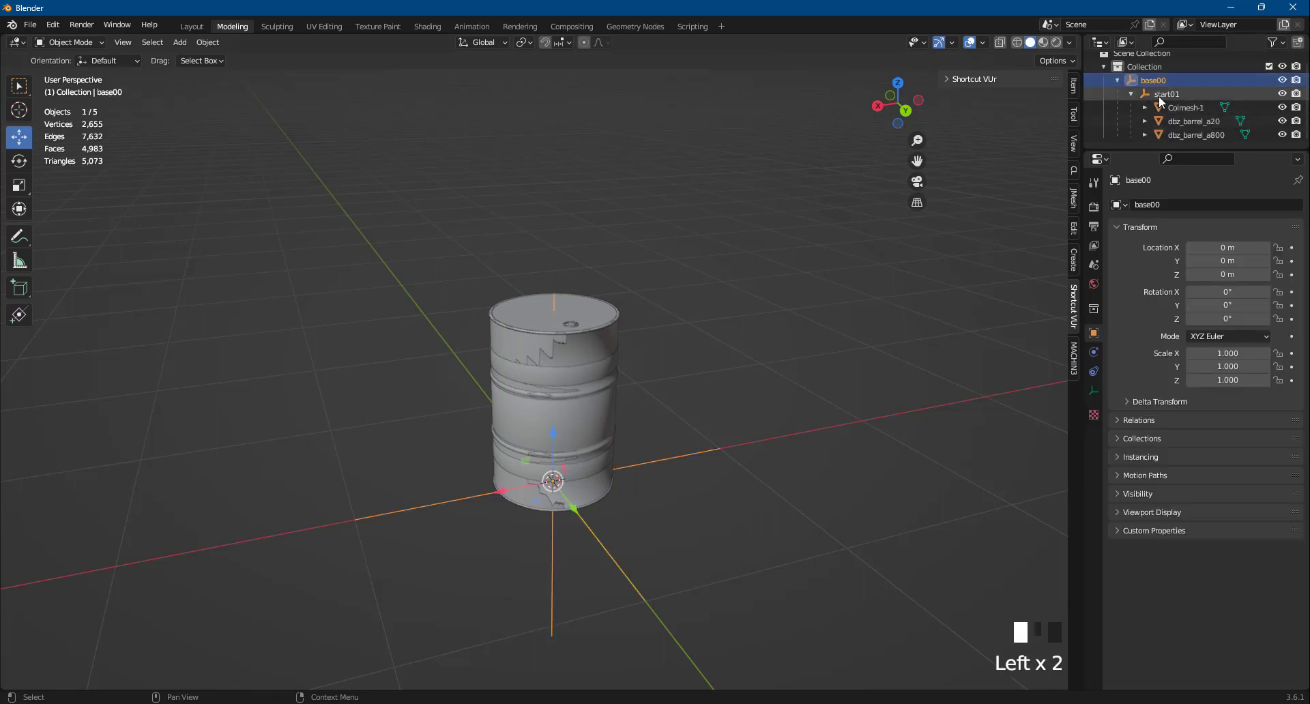
pyautogui.click(1187, 135)
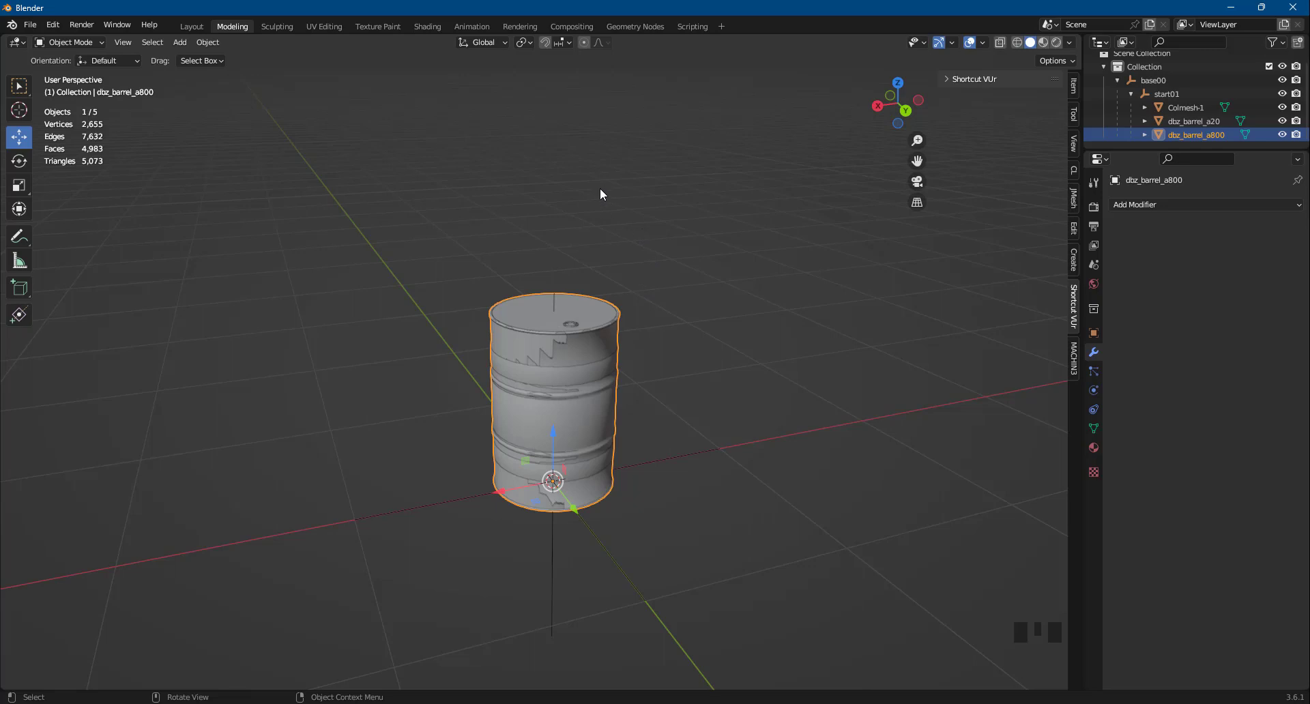
# Step: Start a Collada (.dae) export and browse to the E:\BeamMods\Props folder
pyautogui.click(30, 25)
pyautogui.moveTo(57, 229)
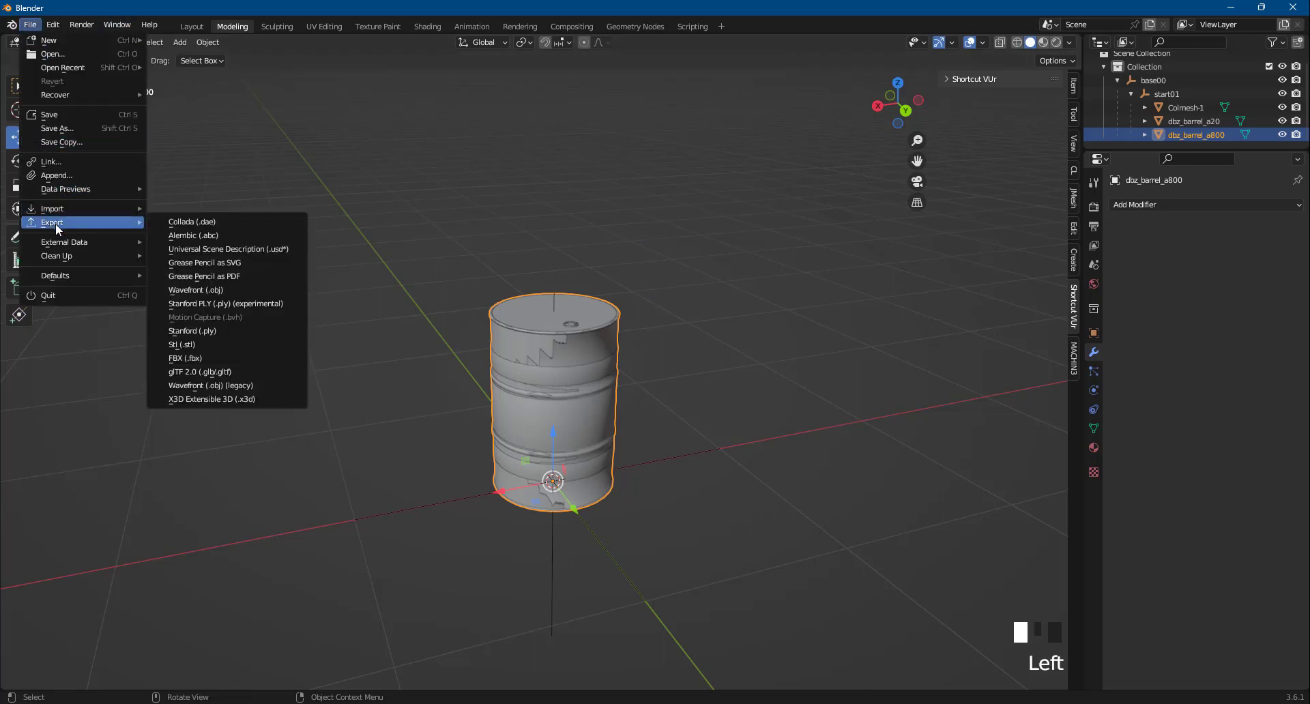
pyautogui.click(215, 223)
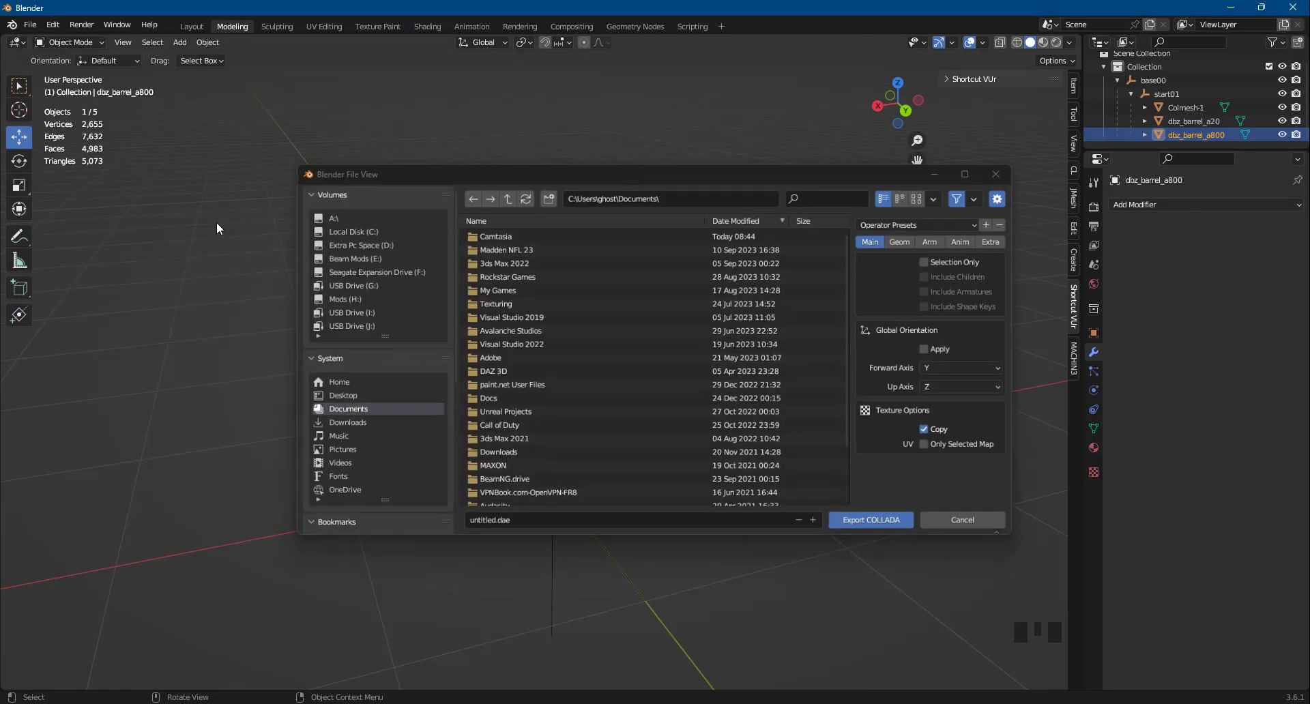
pyautogui.click(355, 258)
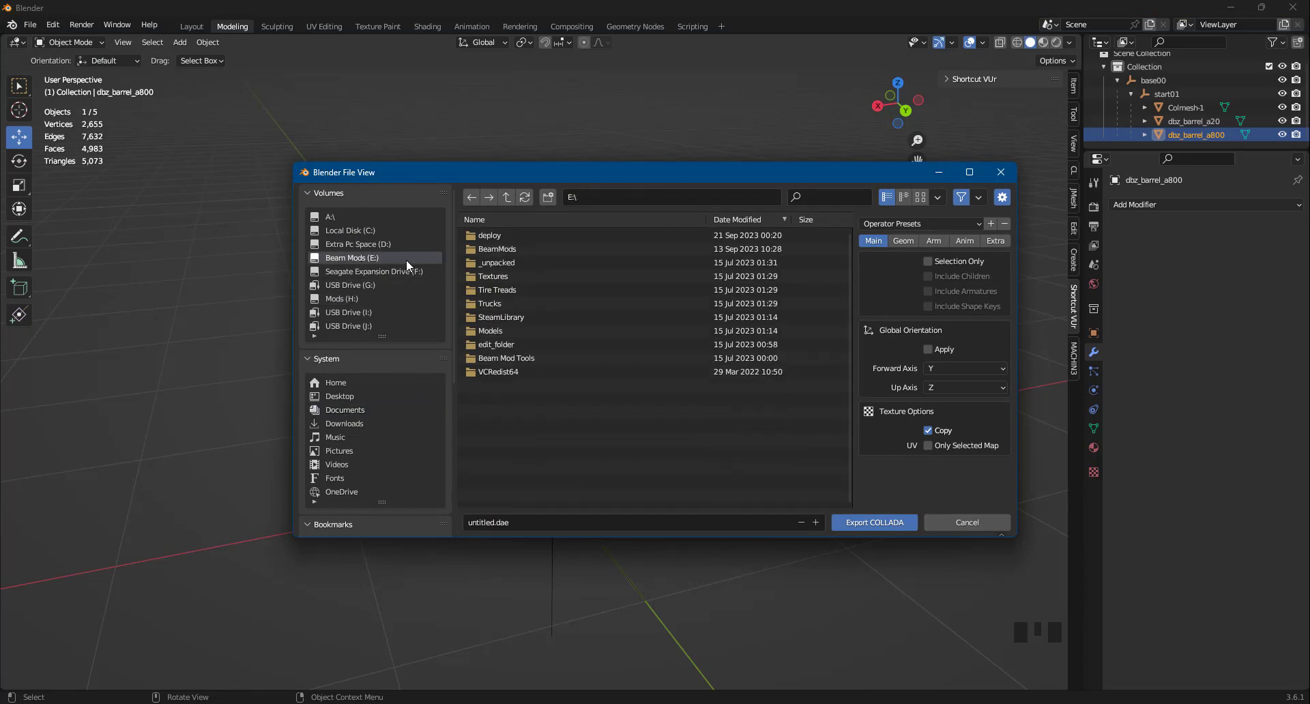
pyautogui.doubleClick(498, 250)
pyautogui.scroll(-3, 483, 445)
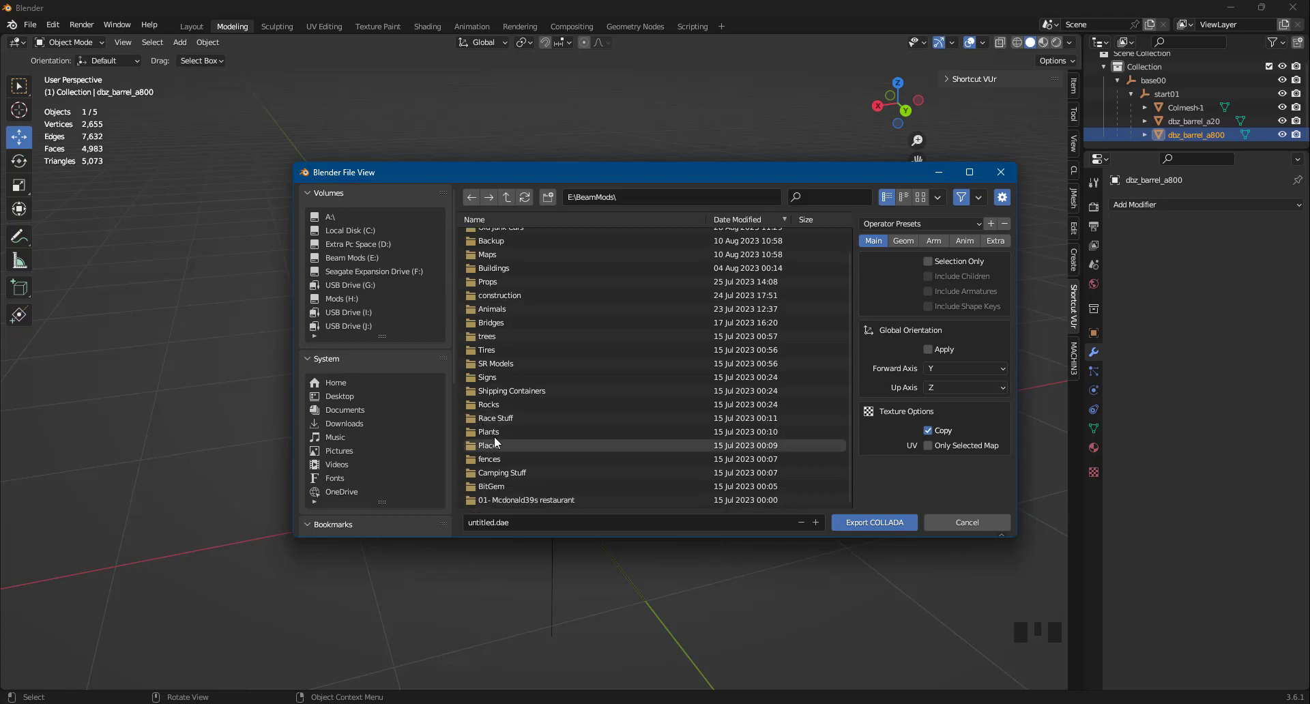
pyautogui.scroll(2, 501, 355)
pyautogui.doubleClick(491, 305)
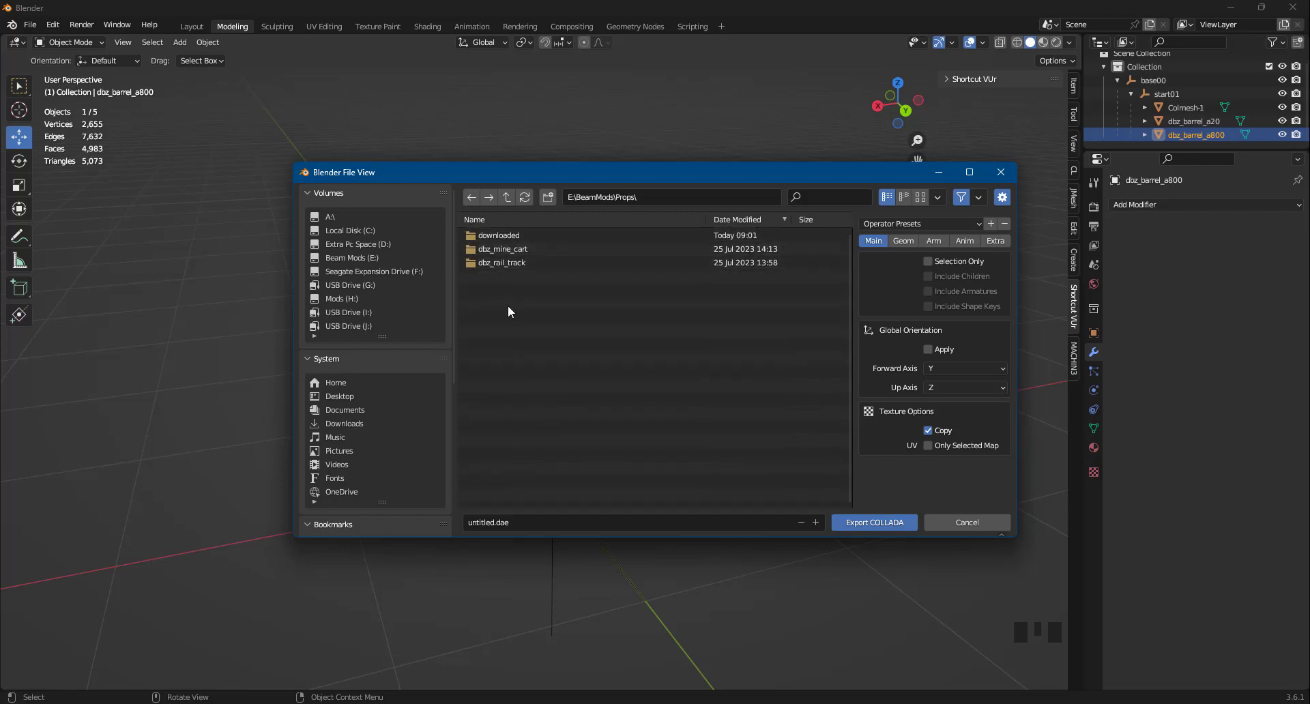
# Step: Create a new folder named dbz_barrel_a inside Props and open it as the export location
pyautogui.rightClick(509, 304)
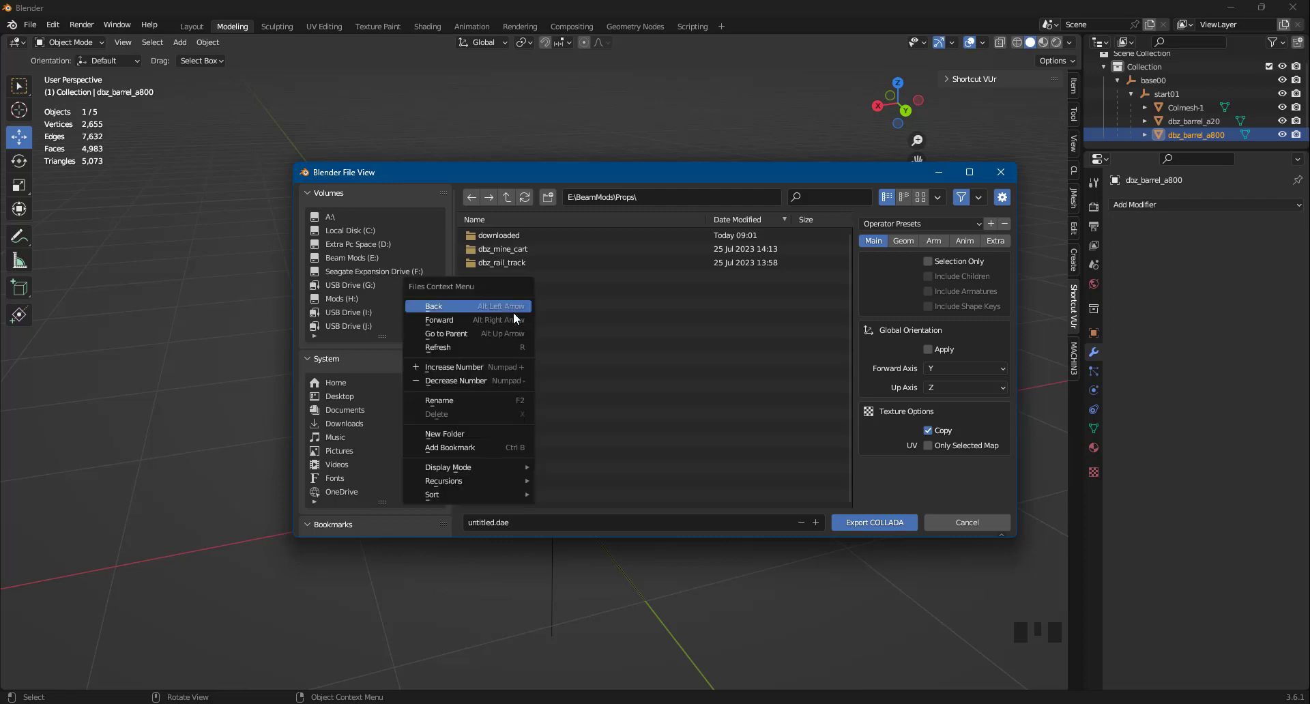
pyautogui.click(474, 435)
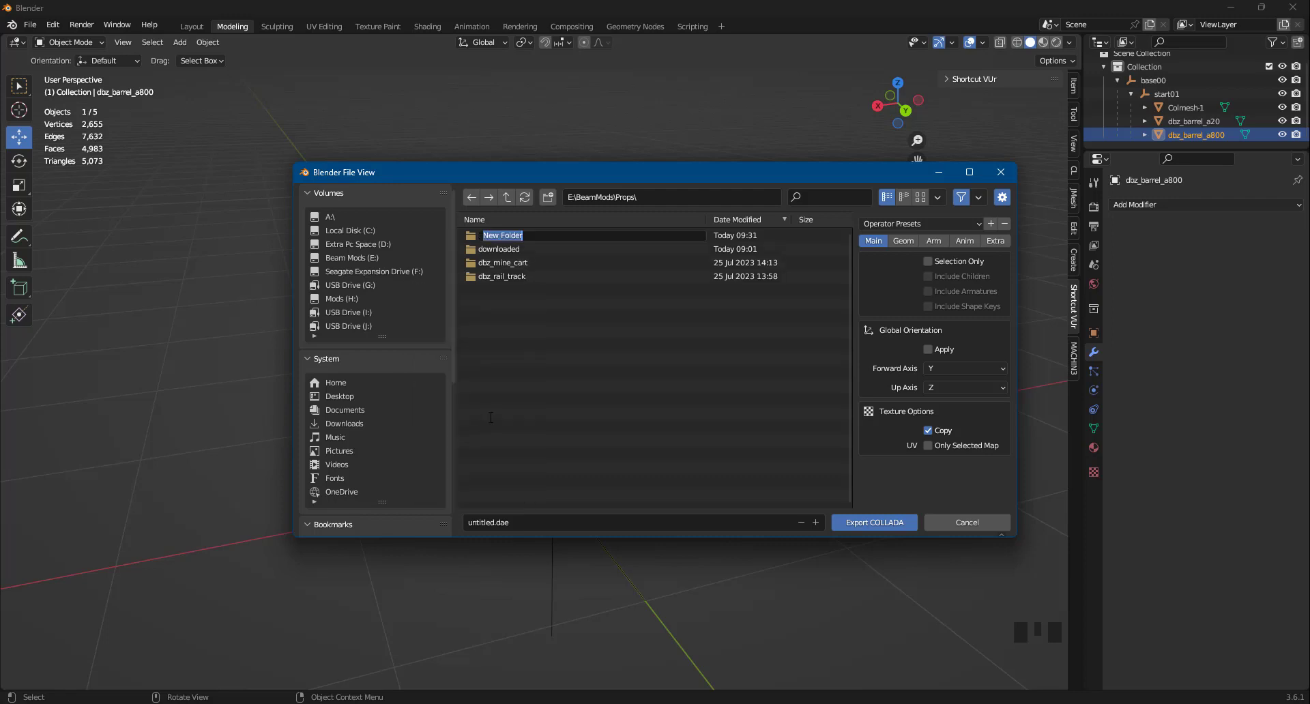
pyautogui.write('dbz_barrel_a')
pyautogui.press('Return')
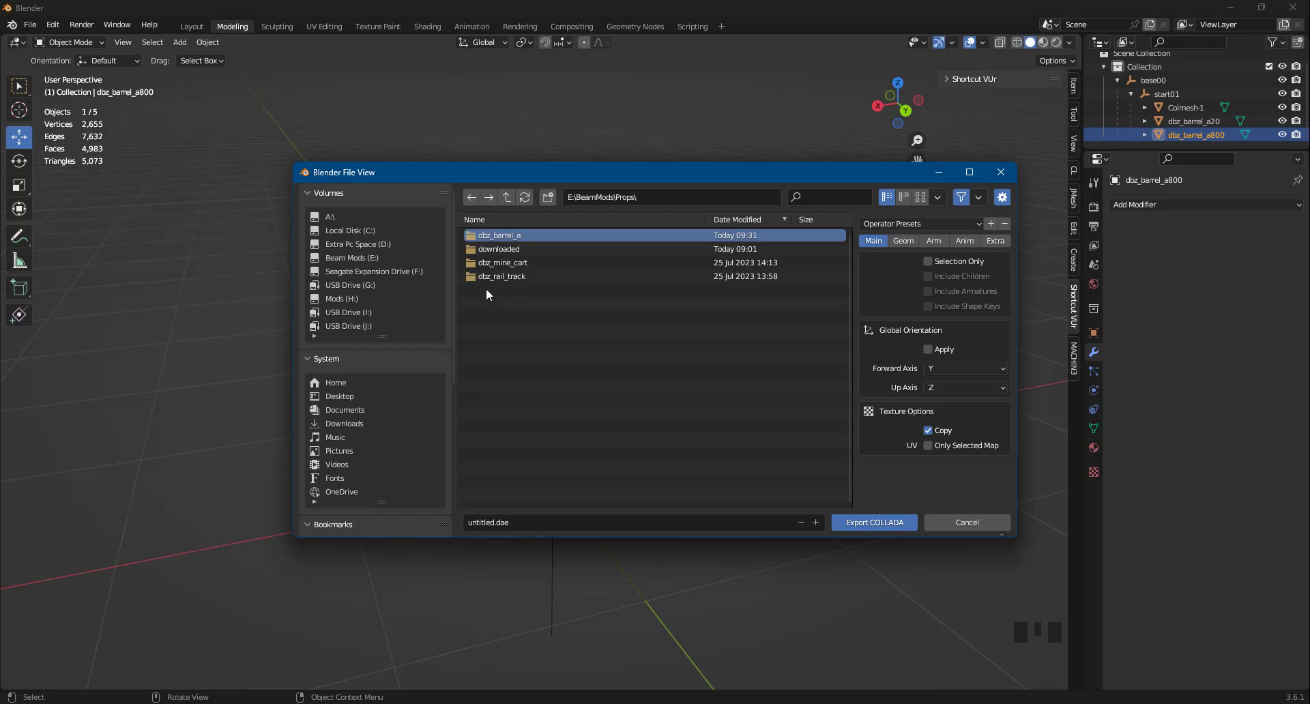
pyautogui.doubleClick(505, 235)
# Step: Export the barrel scene as dbz_barrel_a.dae into the dbz_barrel_a folder and minimize Blender
pyautogui.click(525, 522)
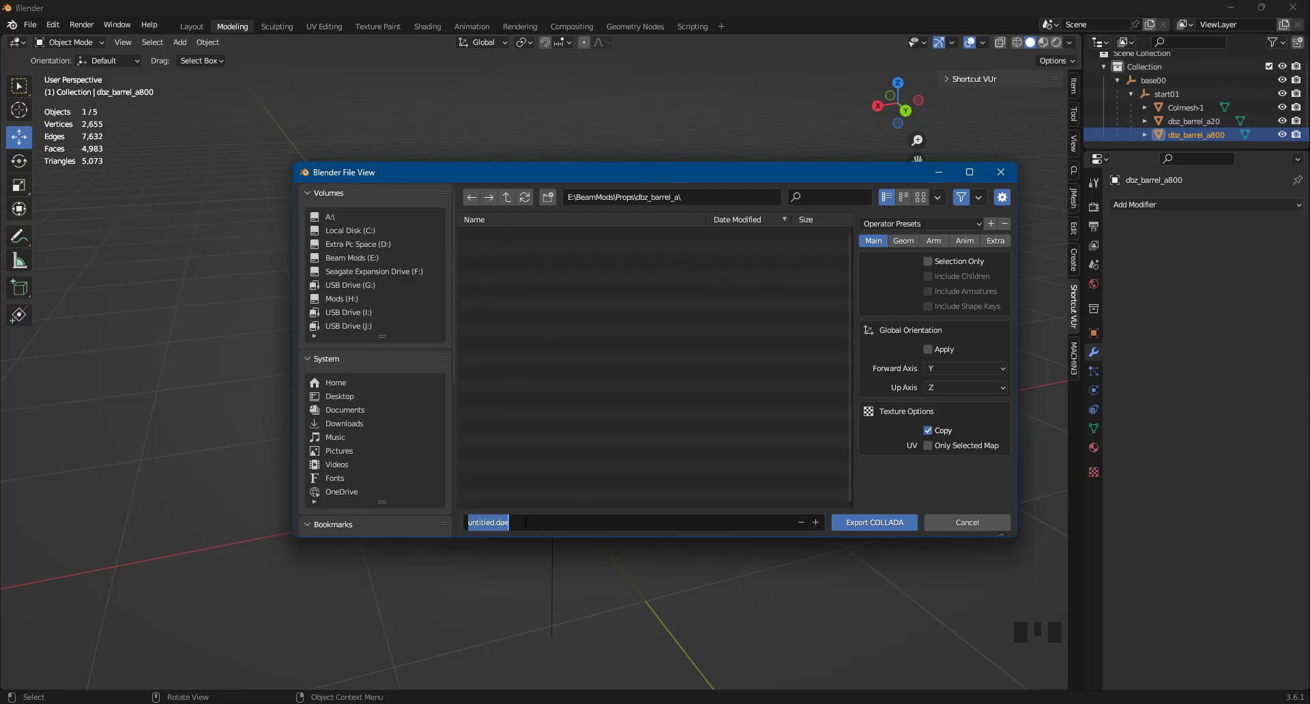
pyautogui.write('dbz_barrel_a')
pyautogui.press('Return')
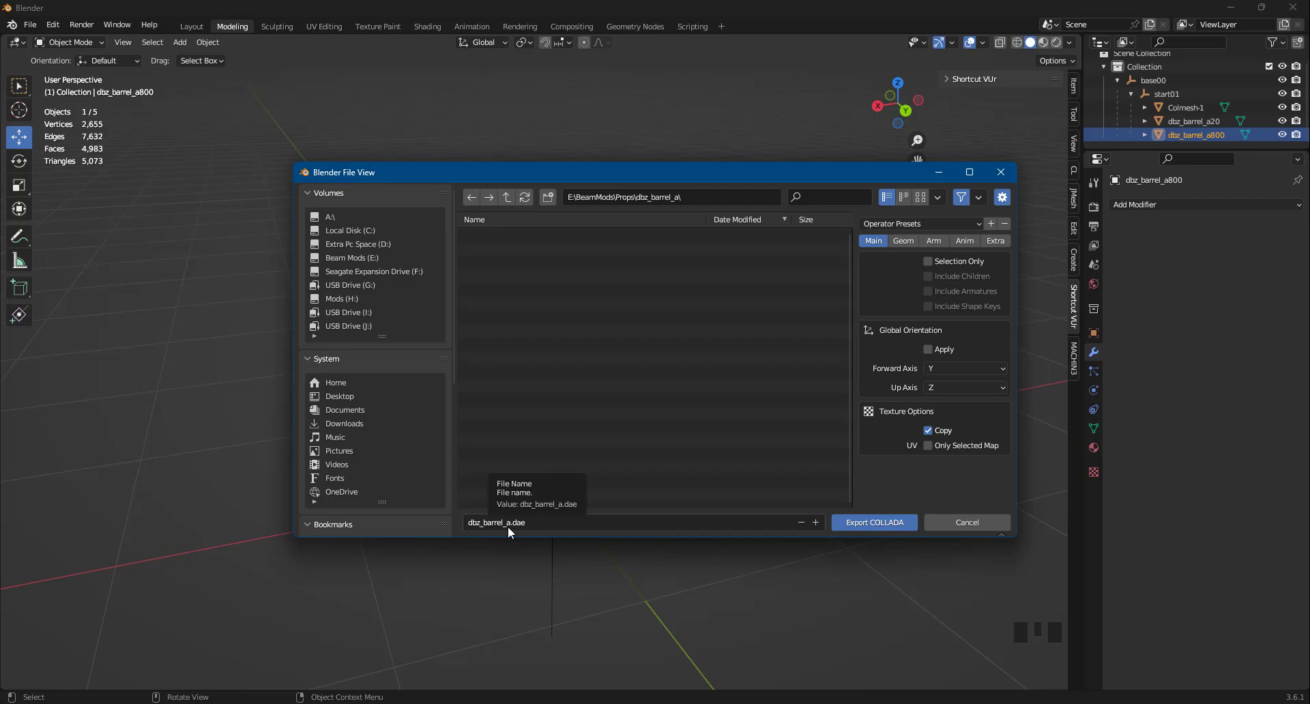
pyautogui.click(1215, 128)
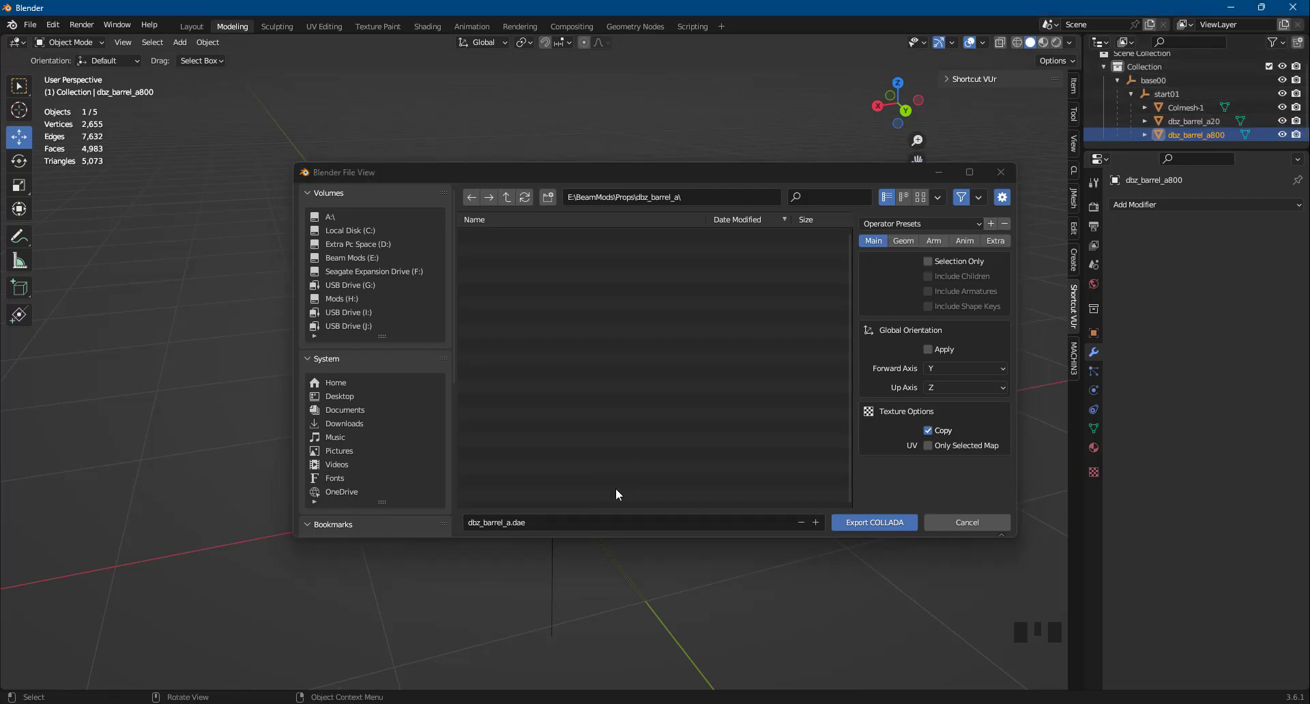
pyautogui.click(517, 535)
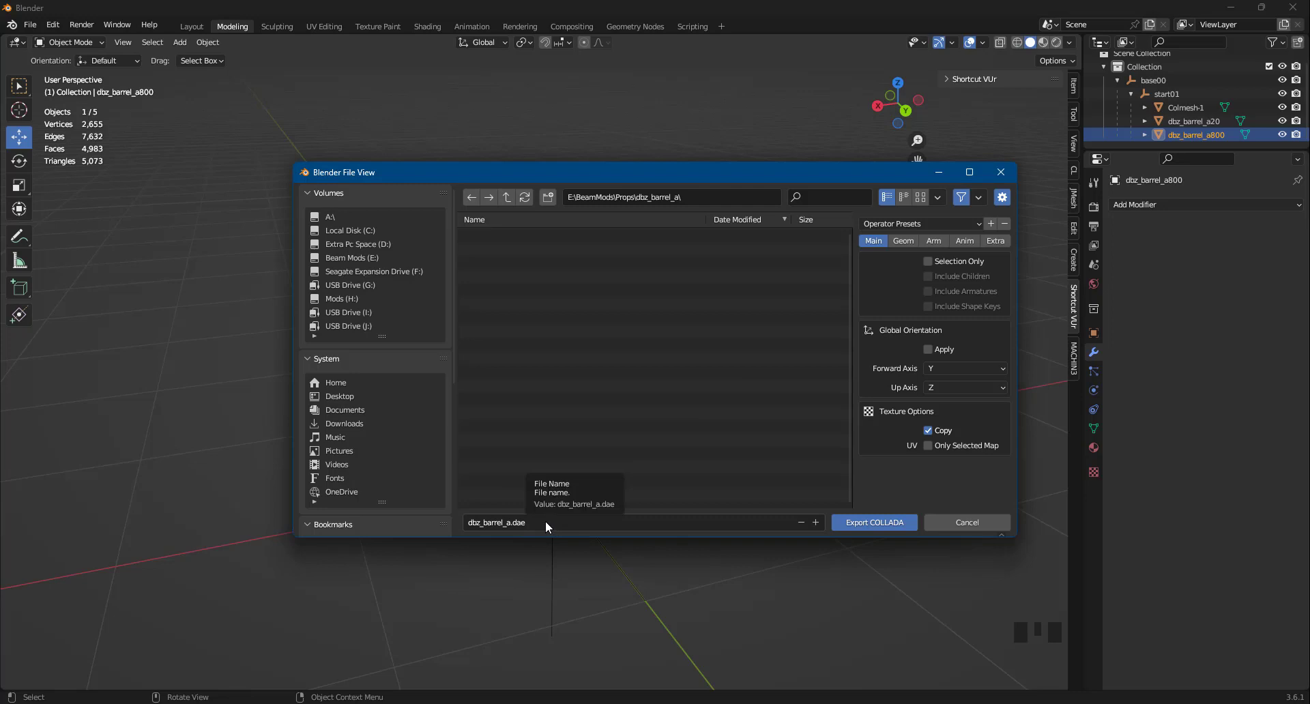
pyautogui.click(546, 521)
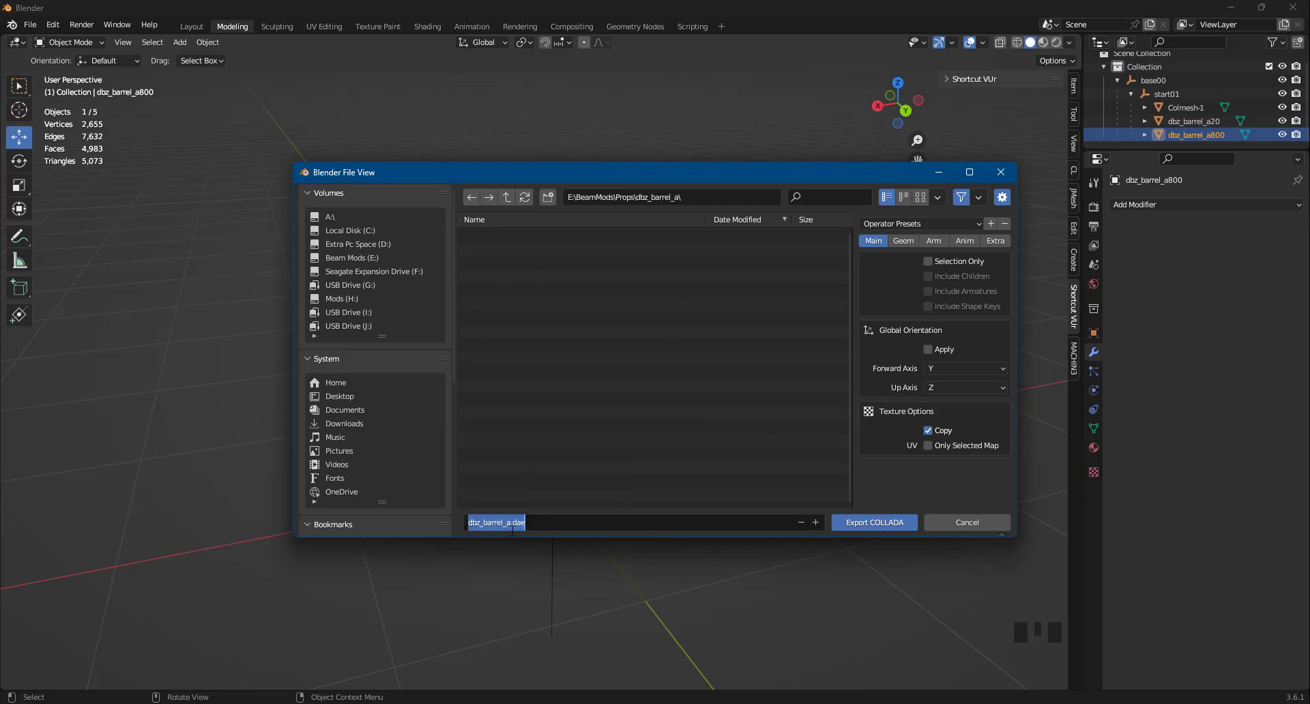
pyautogui.press('End')
pyautogui.moveTo(468, 522); pyautogui.dragTo(506, 523)
pyautogui.click(559, 527)
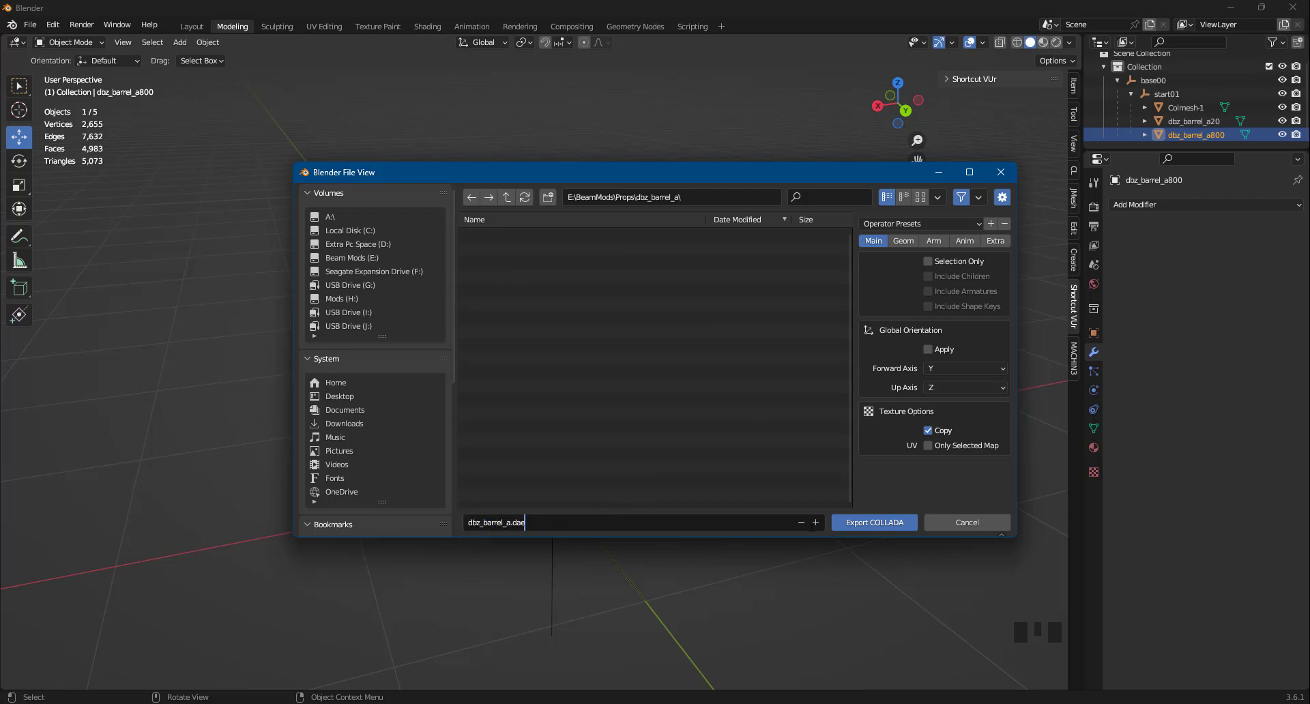
pyautogui.click(867, 527)
pyautogui.click(878, 522)
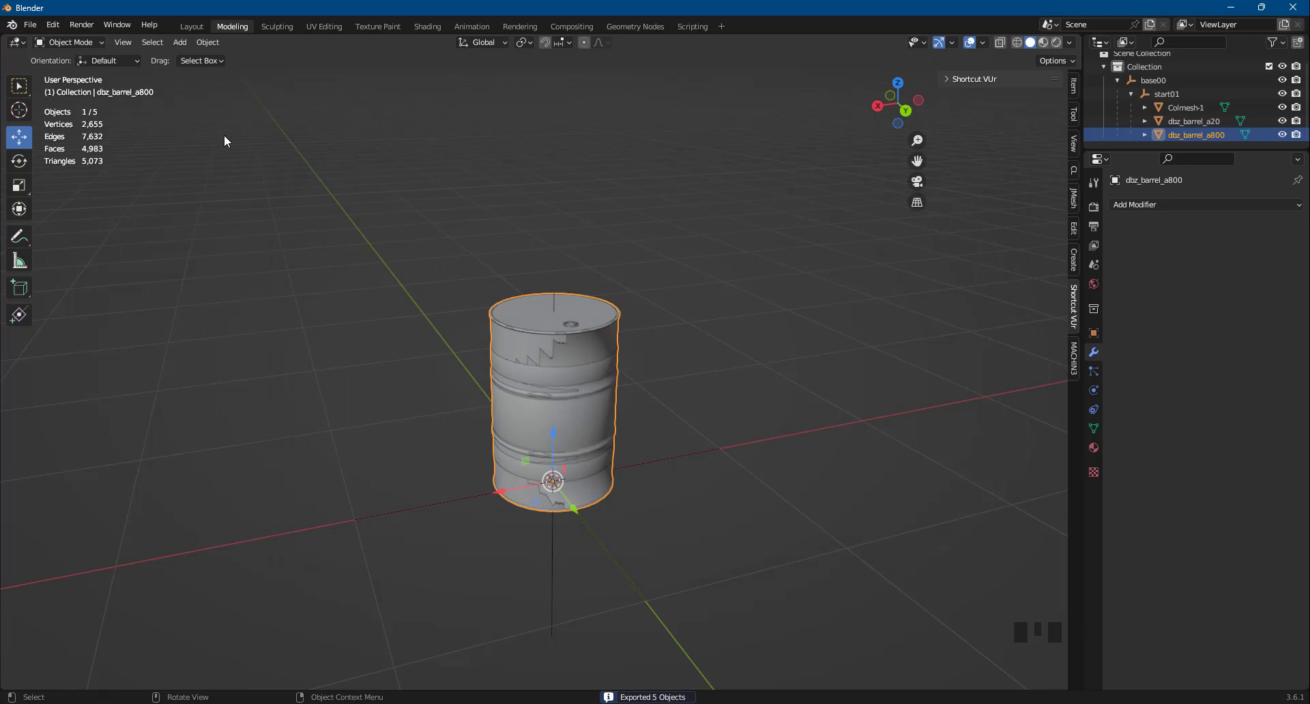
pyautogui.click(1227, 8)
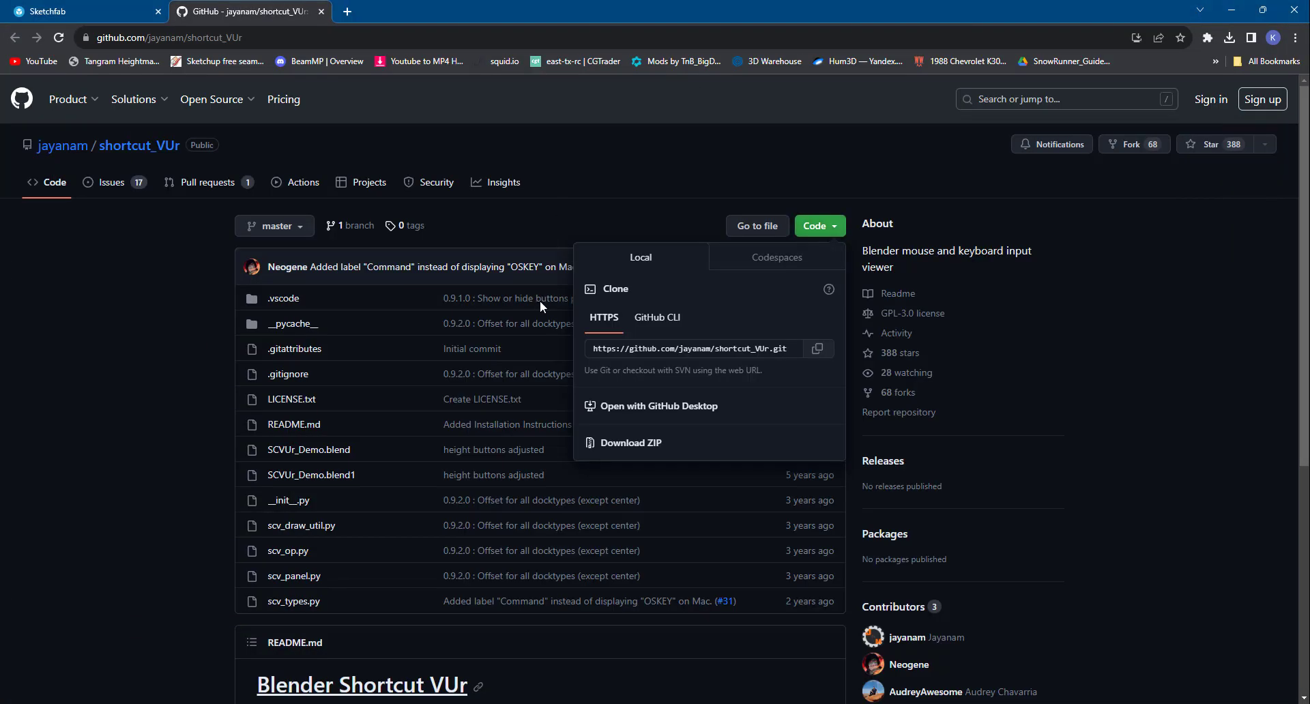
# Step: Minimize the browser and open the E:\BeamMods\Props folder in File Explorer
pyautogui.click(1232, 9)
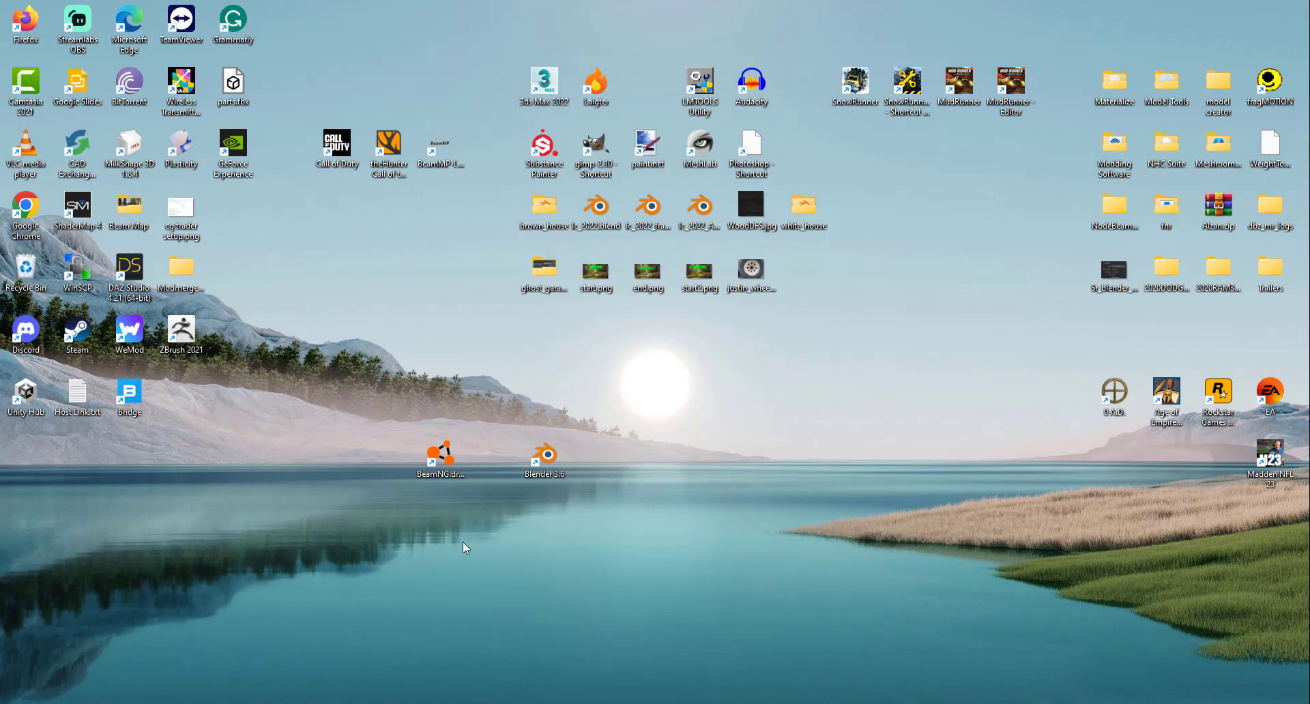
pyautogui.press('super+e')
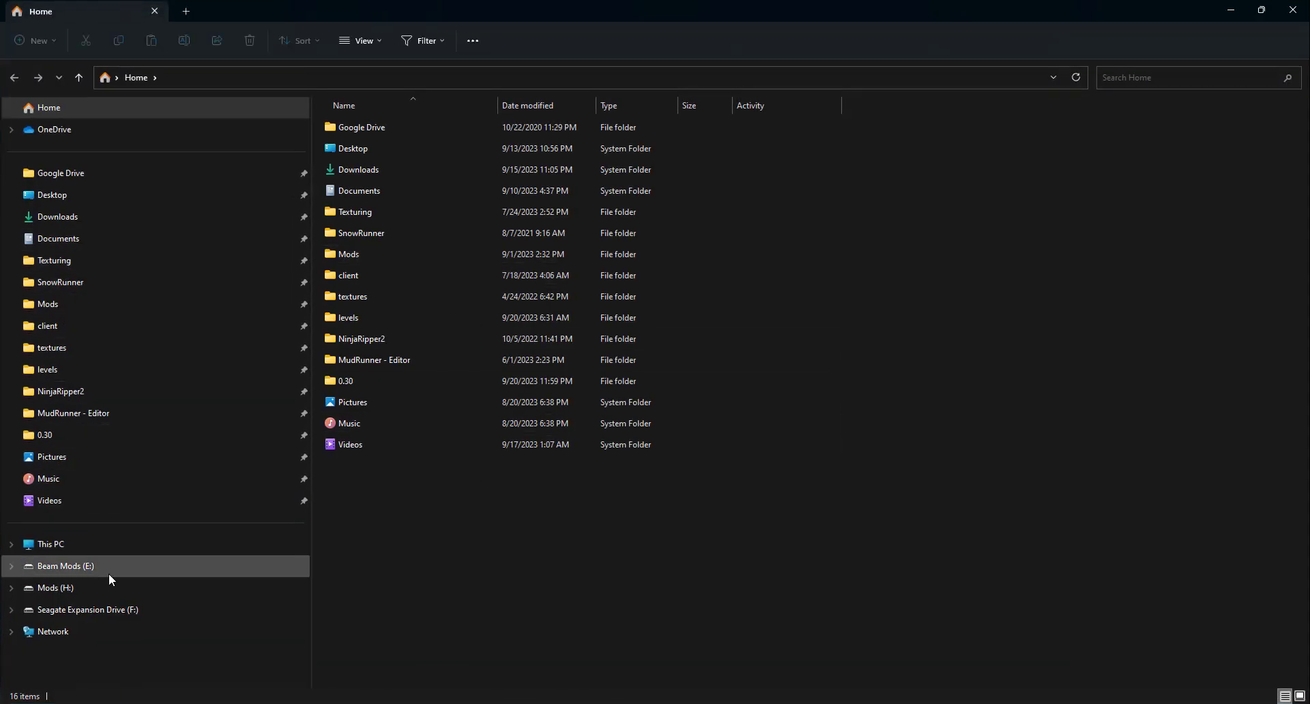
pyautogui.click(89, 567)
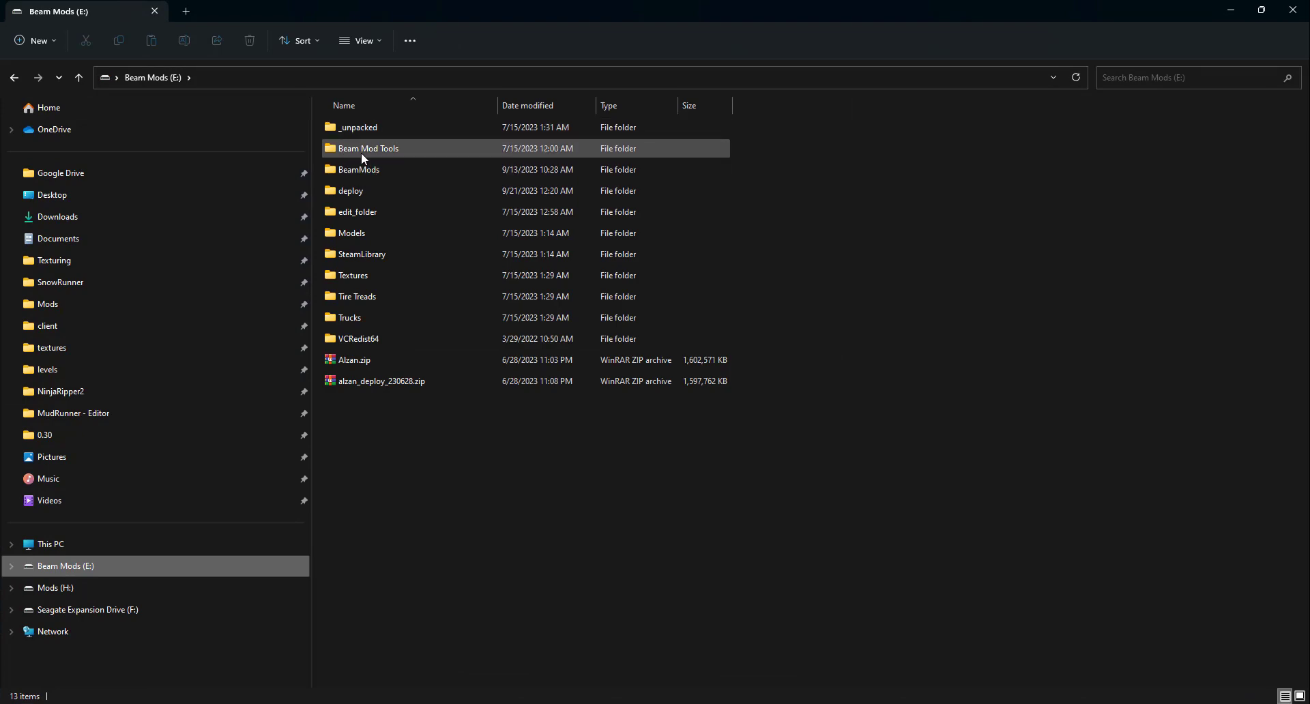
pyautogui.doubleClick(367, 170)
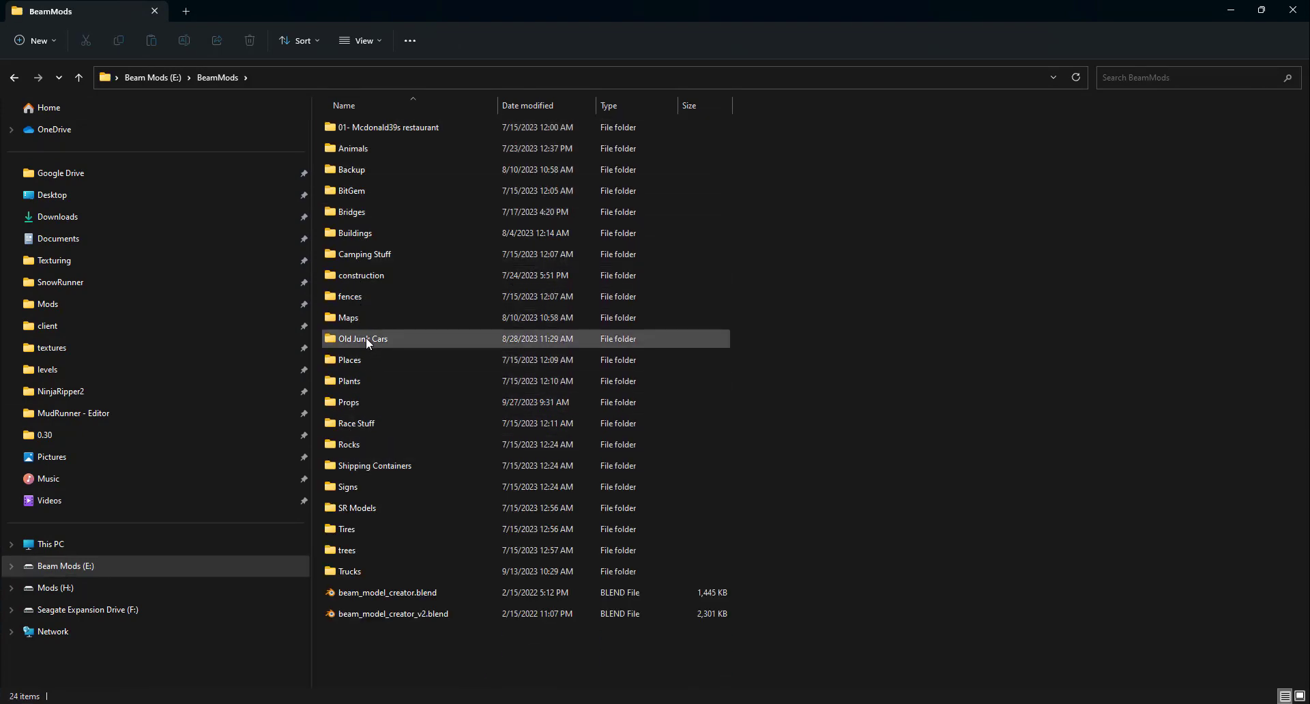
pyautogui.doubleClick(361, 404)
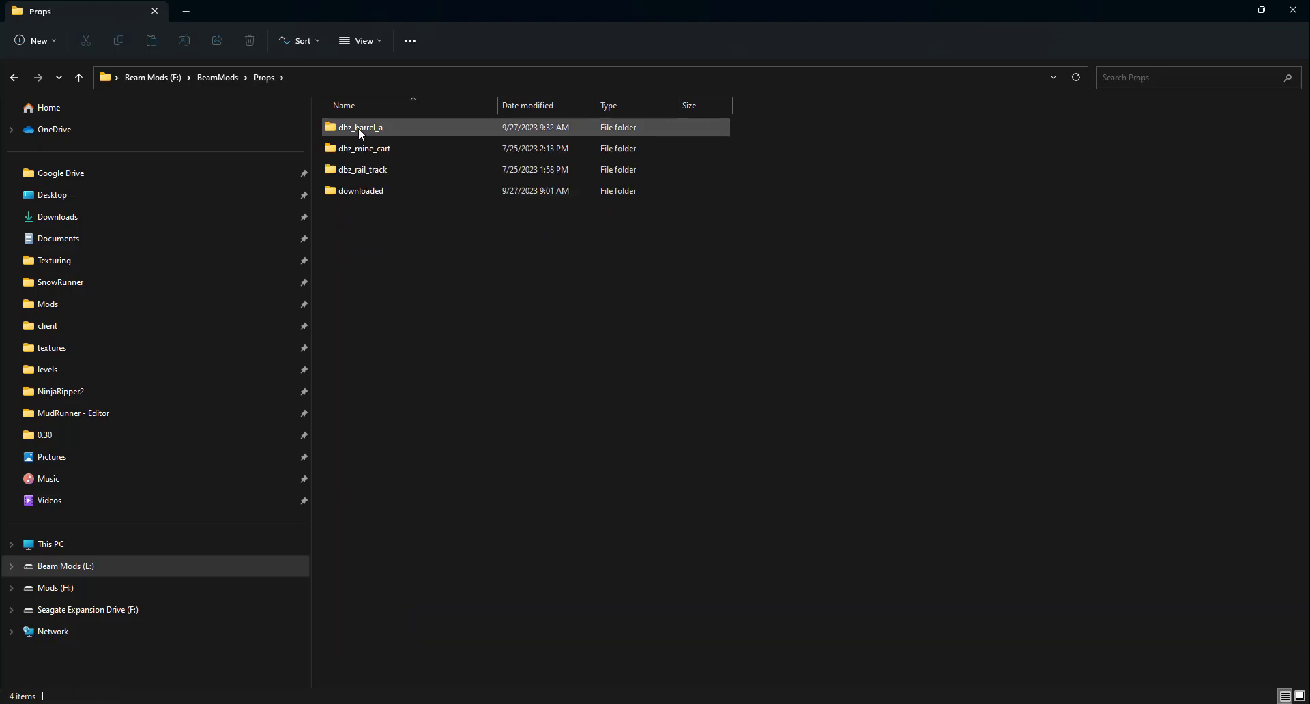
# Step: Open the innermost barrel folder that holds the model's textures, under downloaded\barrel\source\barrel
pyautogui.click(359, 128)
pyautogui.doubleClick(370, 194)
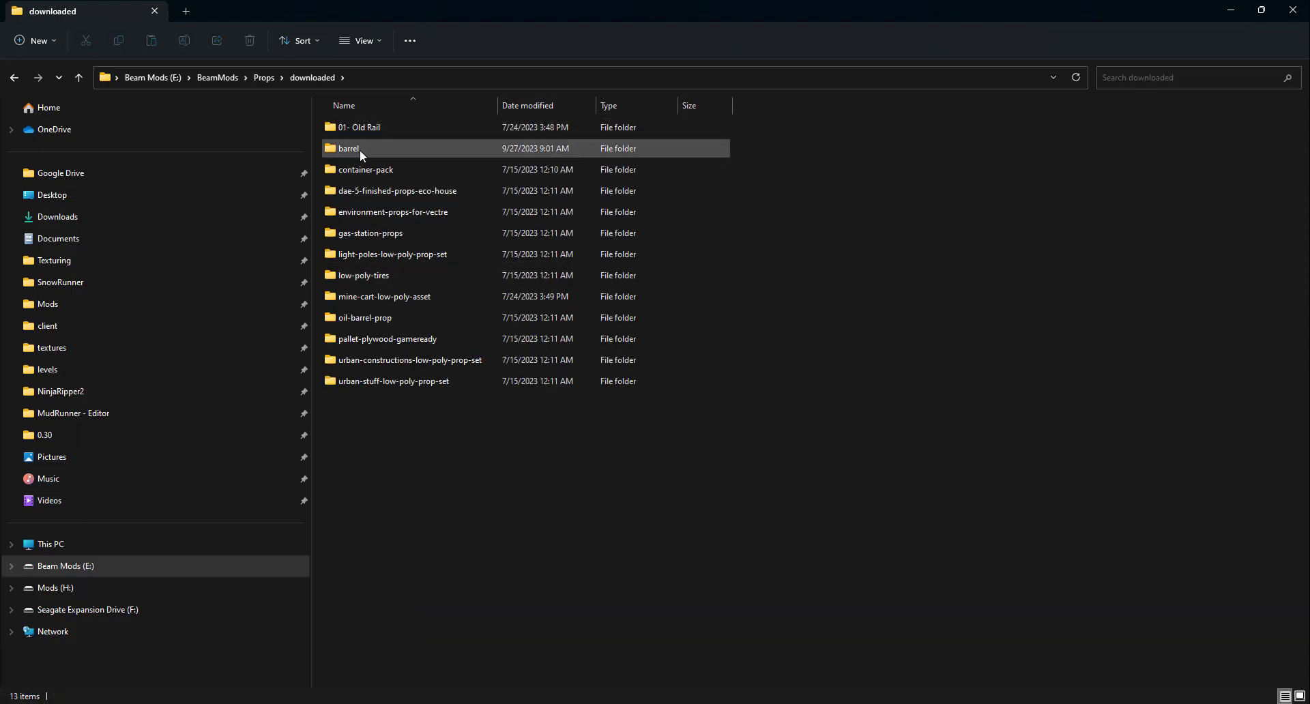
pyautogui.doubleClick(359, 148)
pyautogui.doubleClick(361, 129)
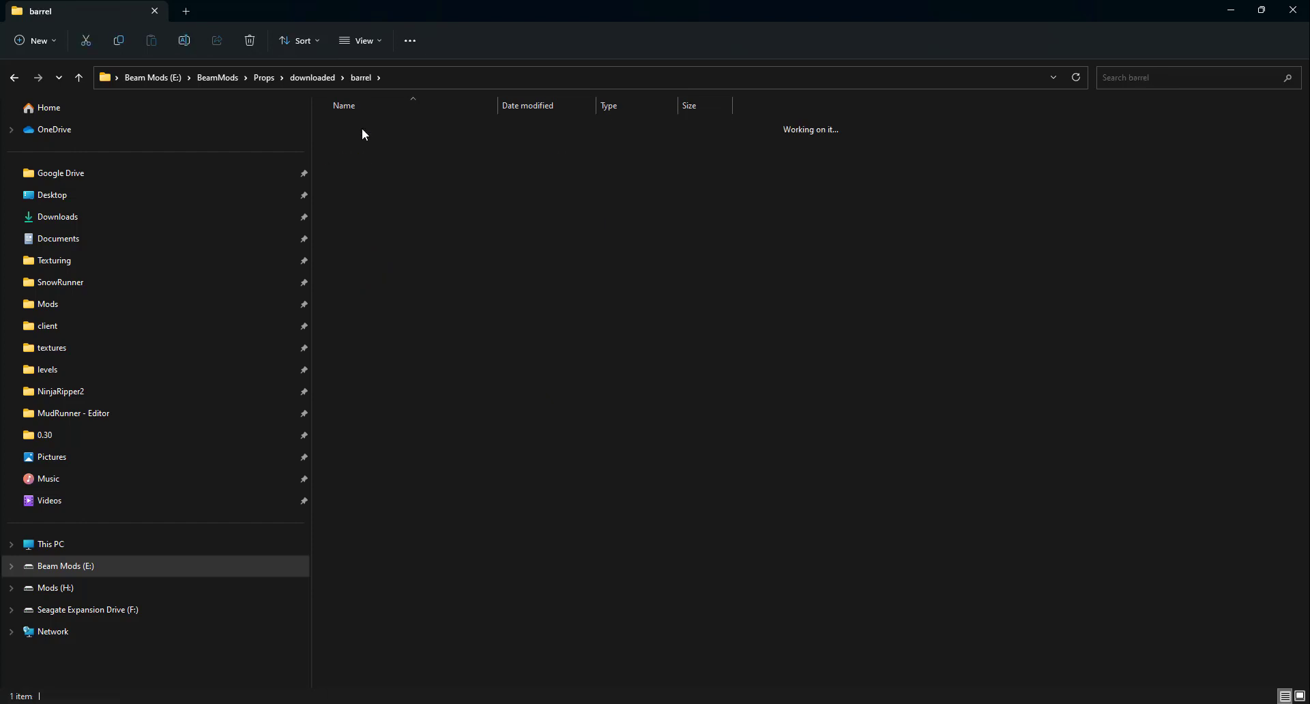
pyautogui.doubleClick(361, 128)
pyautogui.click(366, 129)
pyautogui.doubleClick(366, 127)
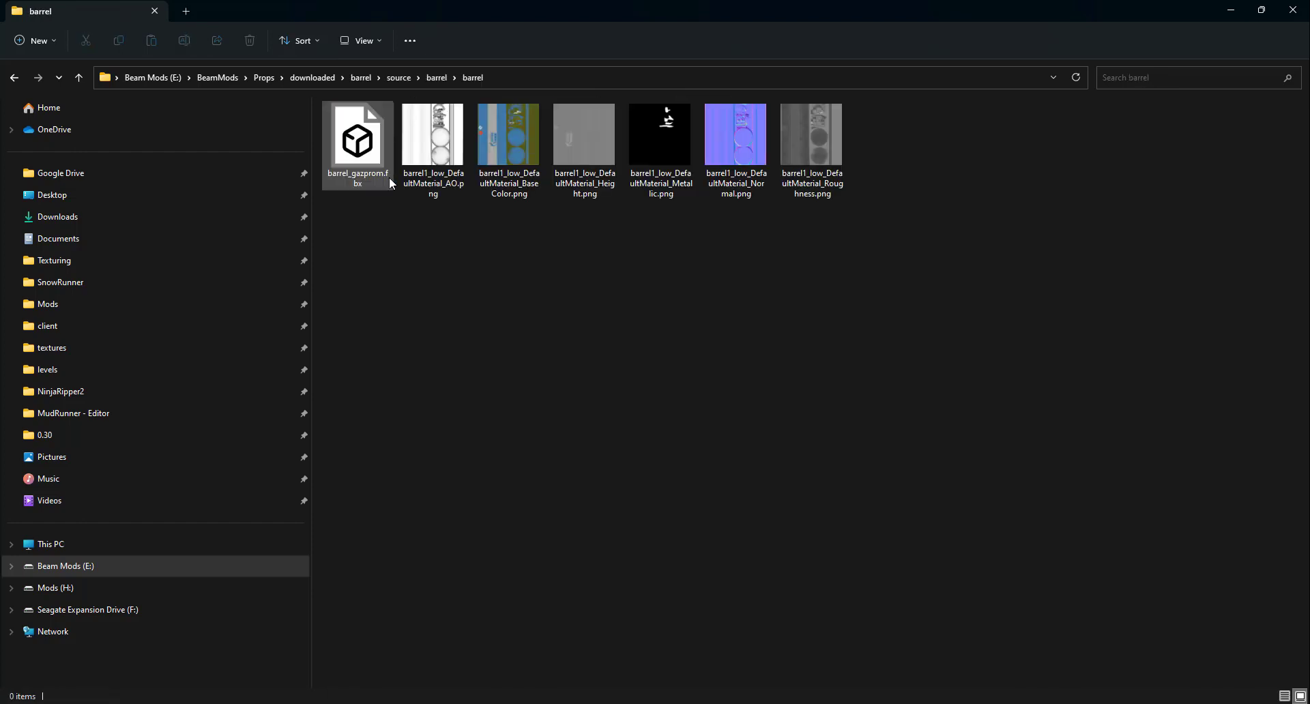
# Step: Copy barrel1_low_DefaultMaterial_BaseColor.png and barrel1_low_DefaultMaterial_Normal.png together
pyautogui.click(510, 155)
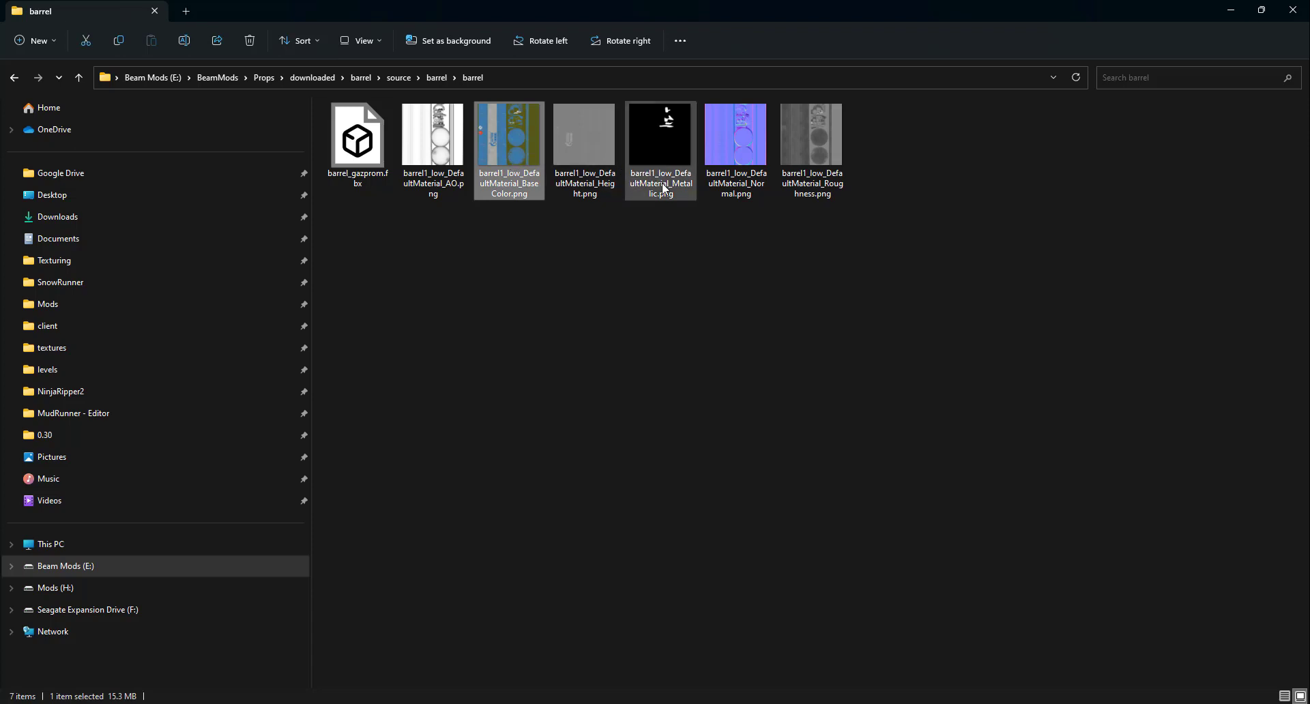
pyautogui.keyDown('ctrl'); pyautogui.click(740, 136); pyautogui.keyUp('ctrl')
pyautogui.rightClick(741, 136)
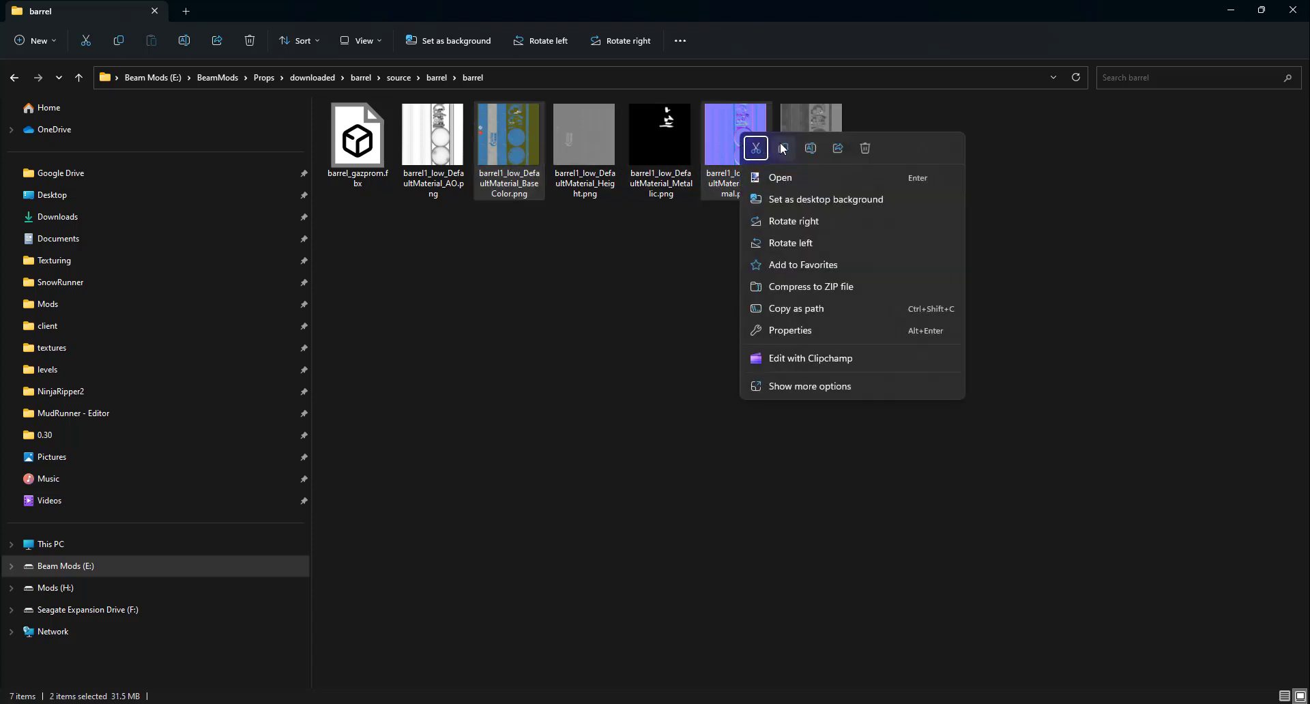
pyautogui.click(755, 148)
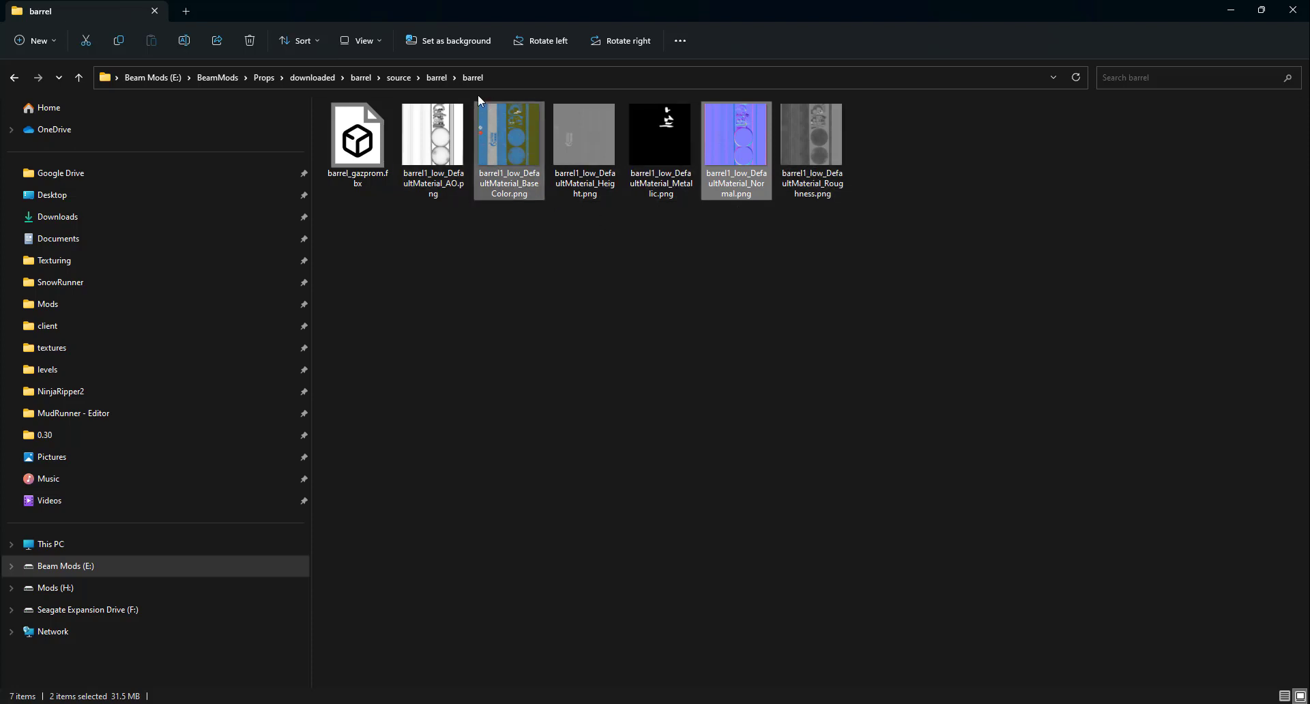
# Step: Go back up to Props and paste the two texture files into the dbz_barrel_a folder
pyautogui.click(408, 77)
pyautogui.click(356, 78)
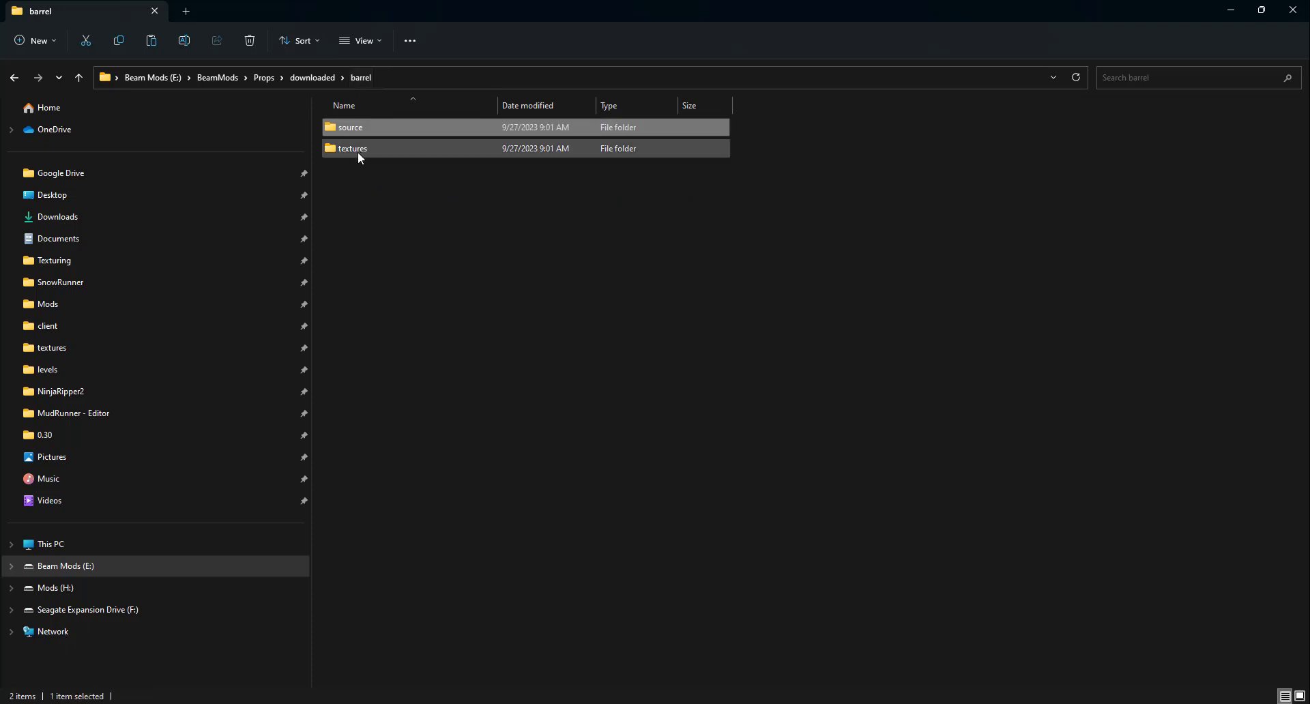
pyautogui.click(312, 77)
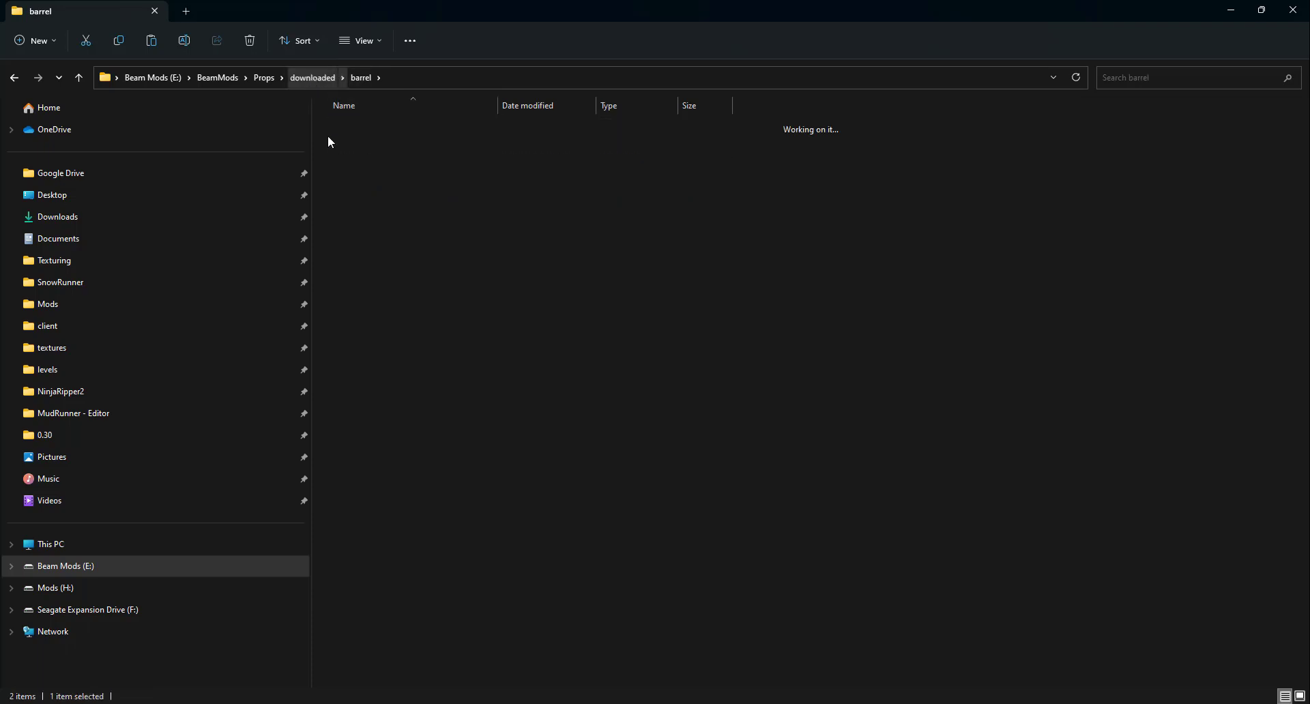
pyautogui.click(264, 78)
pyautogui.doubleClick(371, 126)
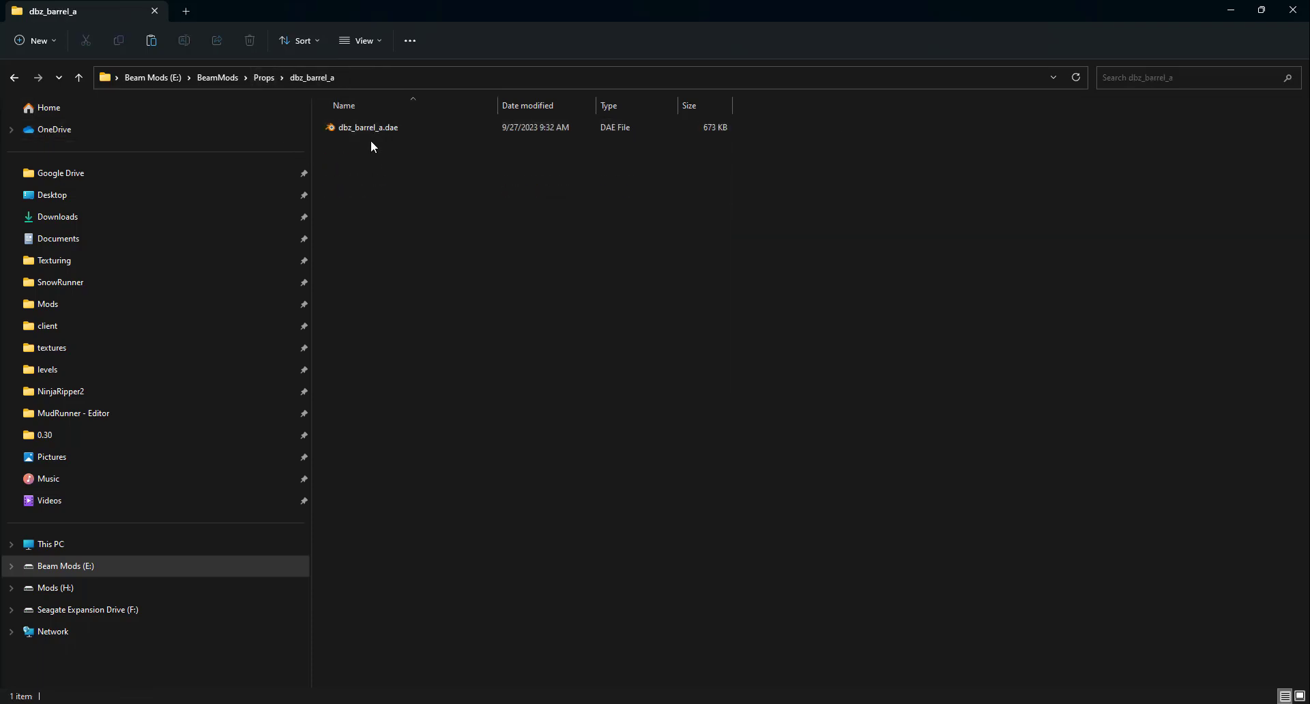
pyautogui.rightClick(374, 166)
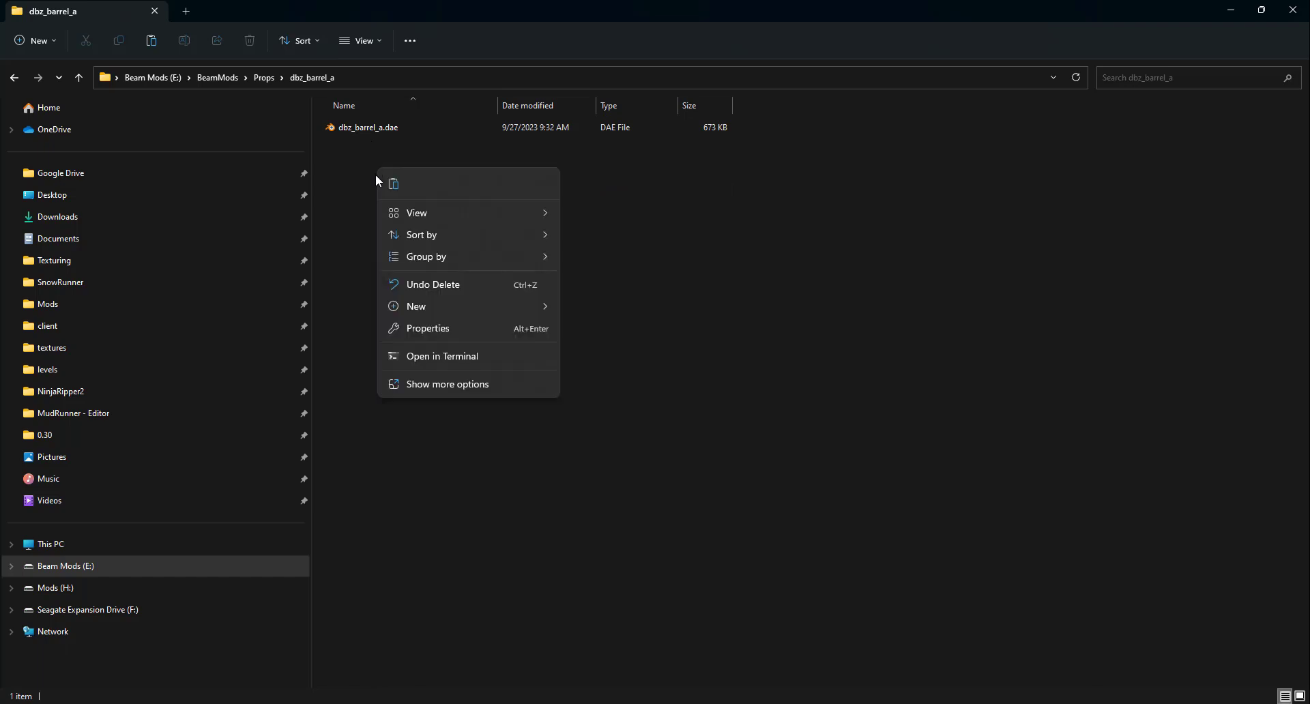
pyautogui.click(396, 184)
pyautogui.click(395, 204)
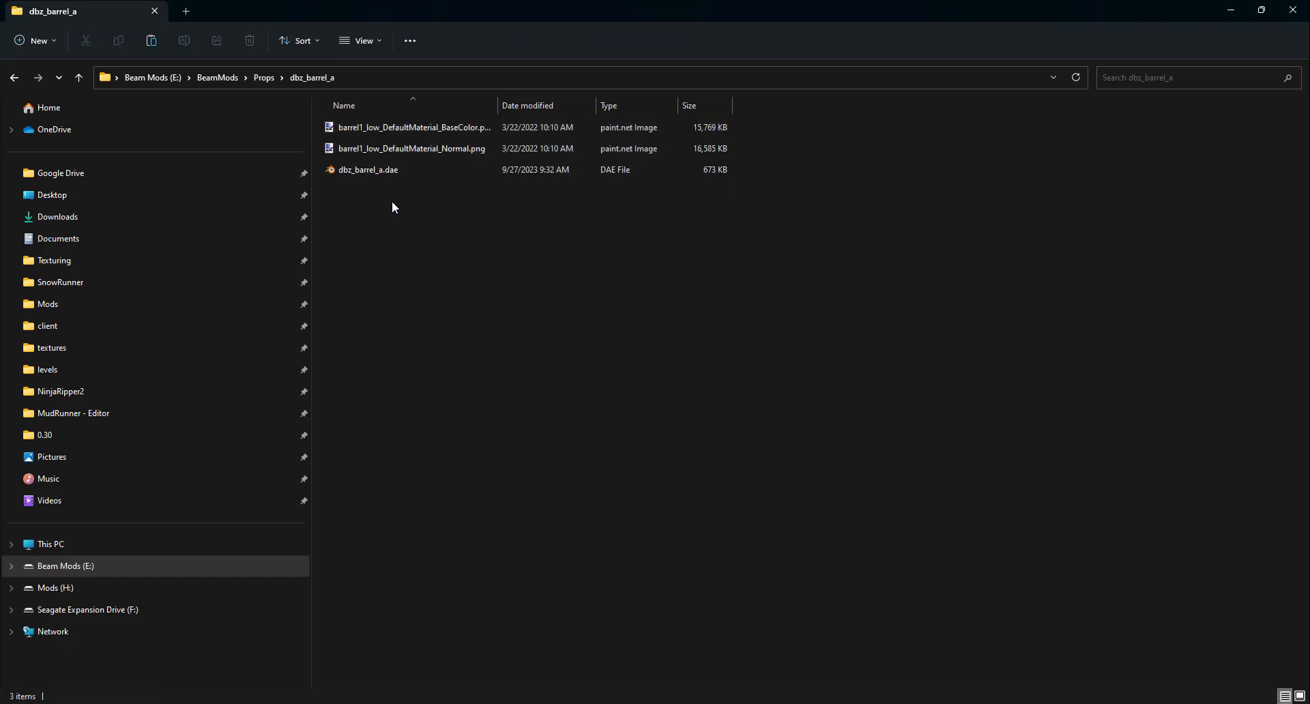
# Step: Rename the BaseColor texture as dbz_barrel_a_color.png
pyautogui.click(398, 147)
pyautogui.rightClick(400, 148)
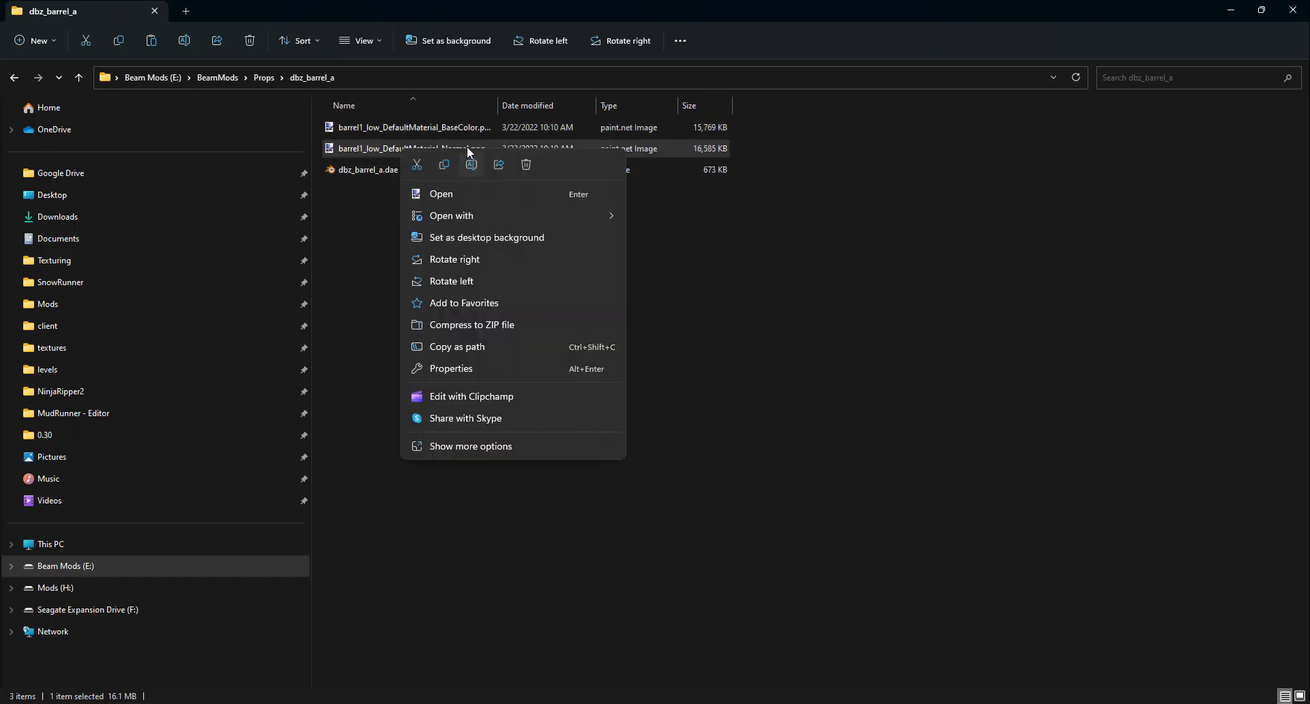
pyautogui.click(470, 128)
pyautogui.rightClick(471, 128)
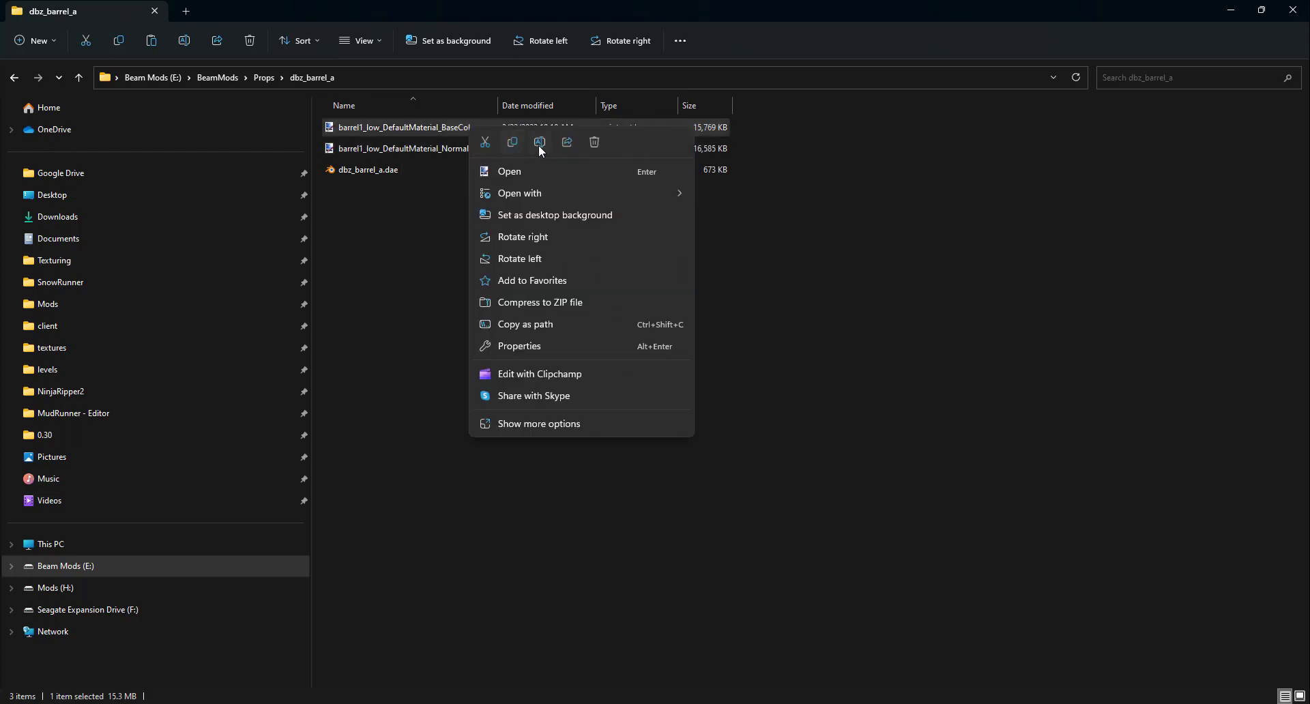
pyautogui.click(539, 142)
pyautogui.write('dbz')
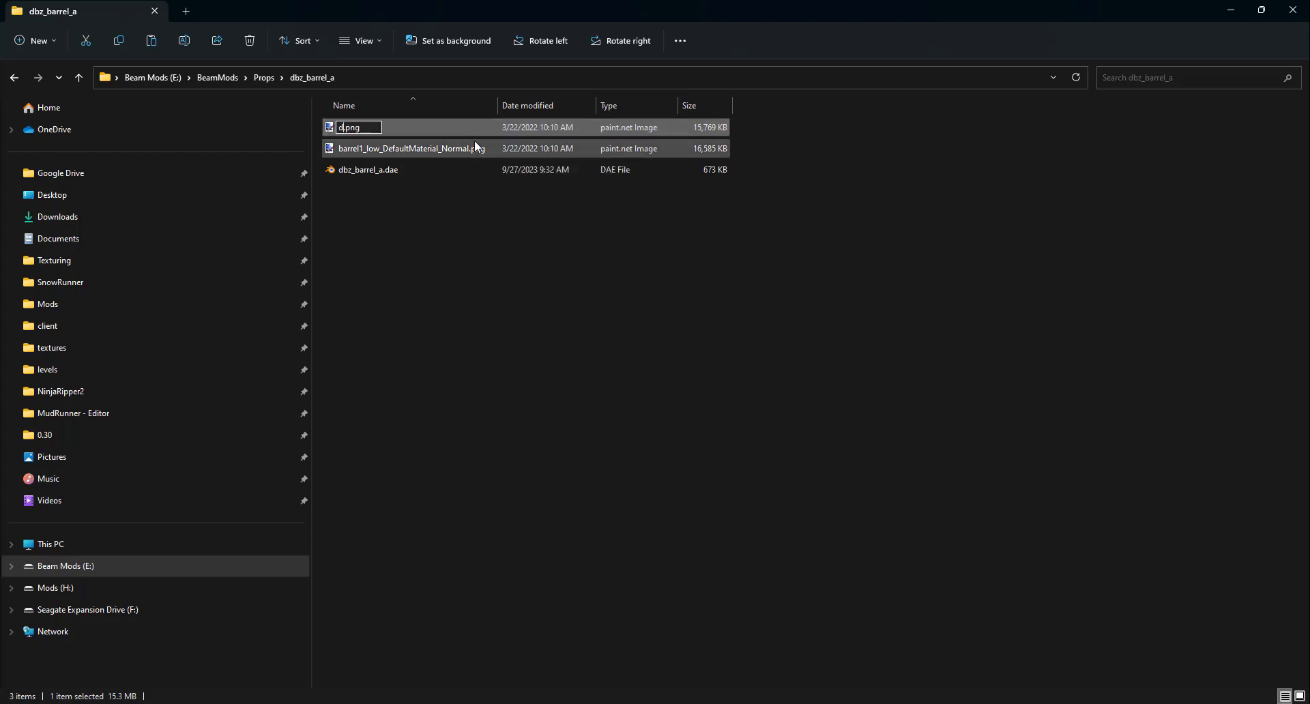
pyautogui.write('_barrel_a_color')
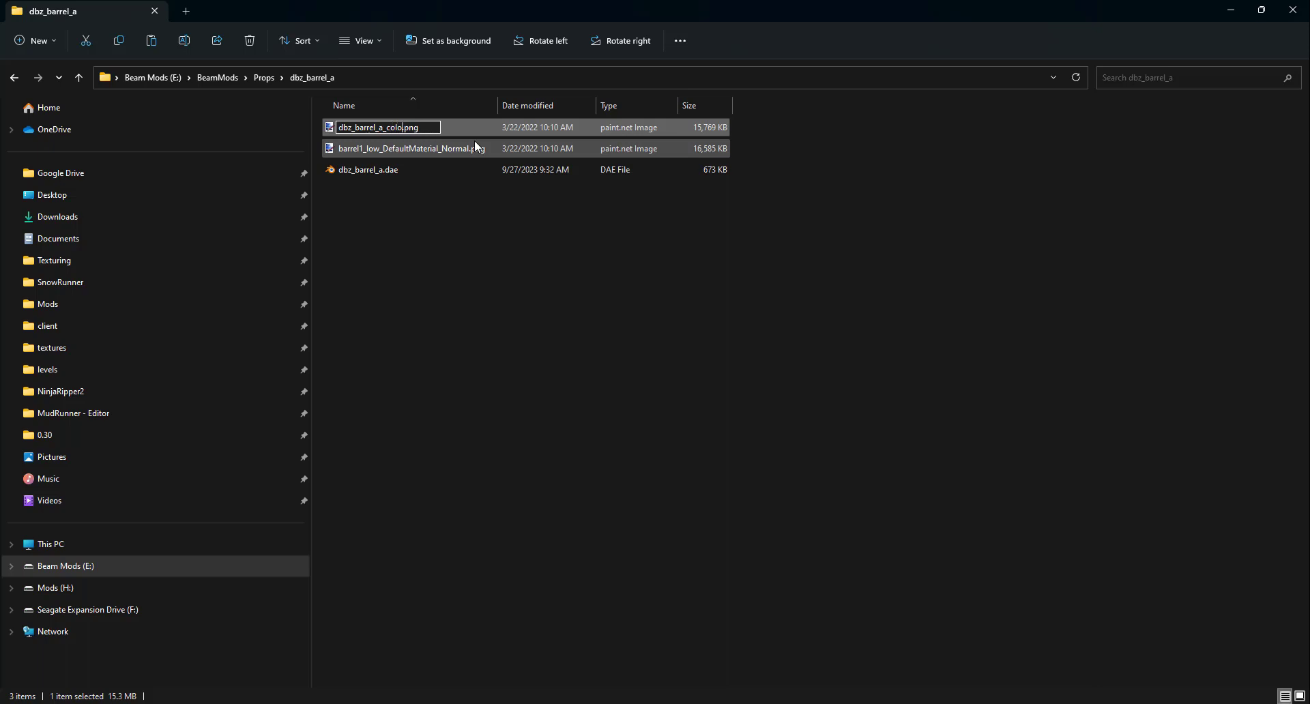
pyautogui.press('Return')
# Step: Rename the Normal texture as dbz_barrel_a_normal.png
pyautogui.rightClick(455, 131)
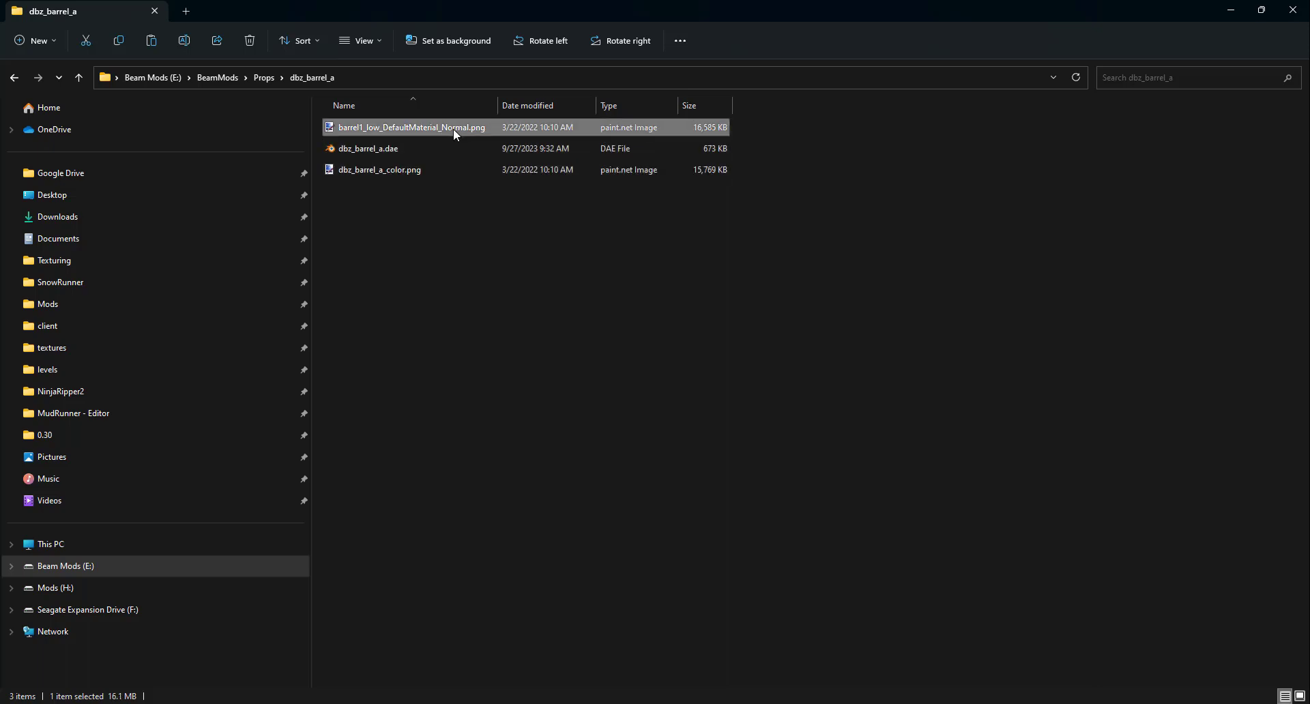
pyautogui.click(522, 144)
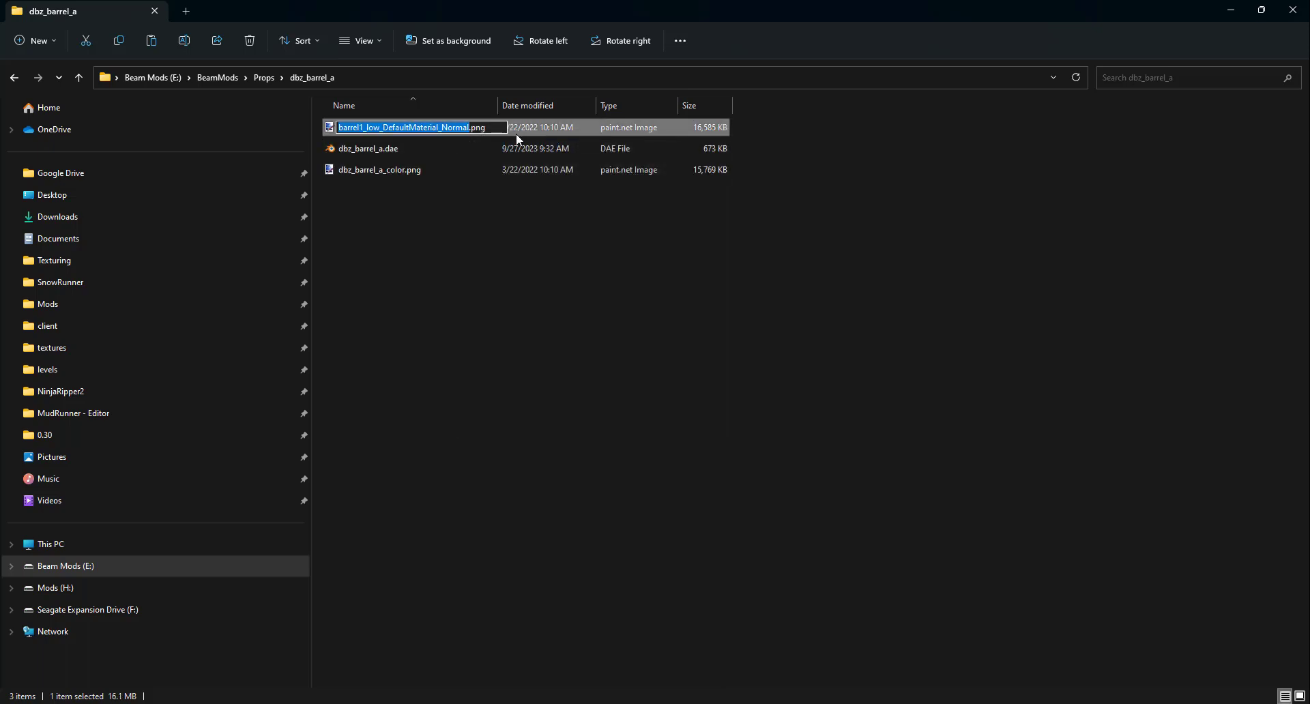
pyautogui.write('db')
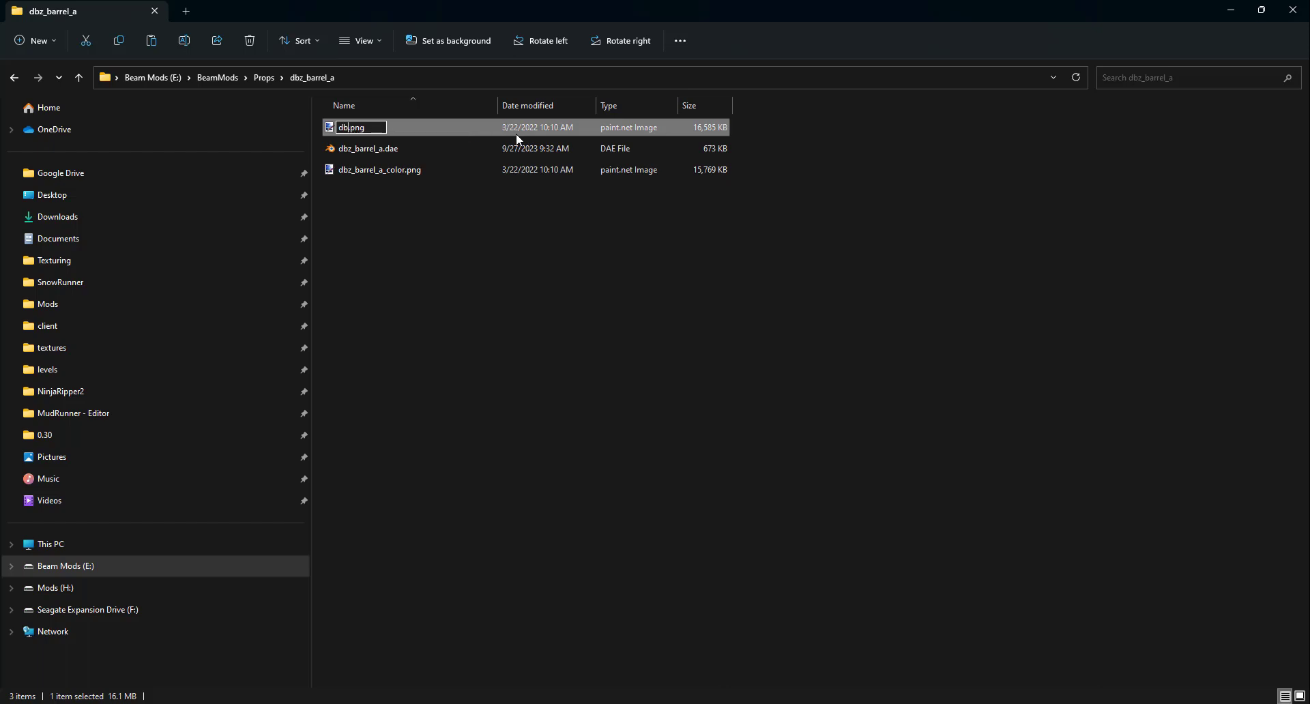
pyautogui.write('z_barrel_a_normal')
pyautogui.press('Return')
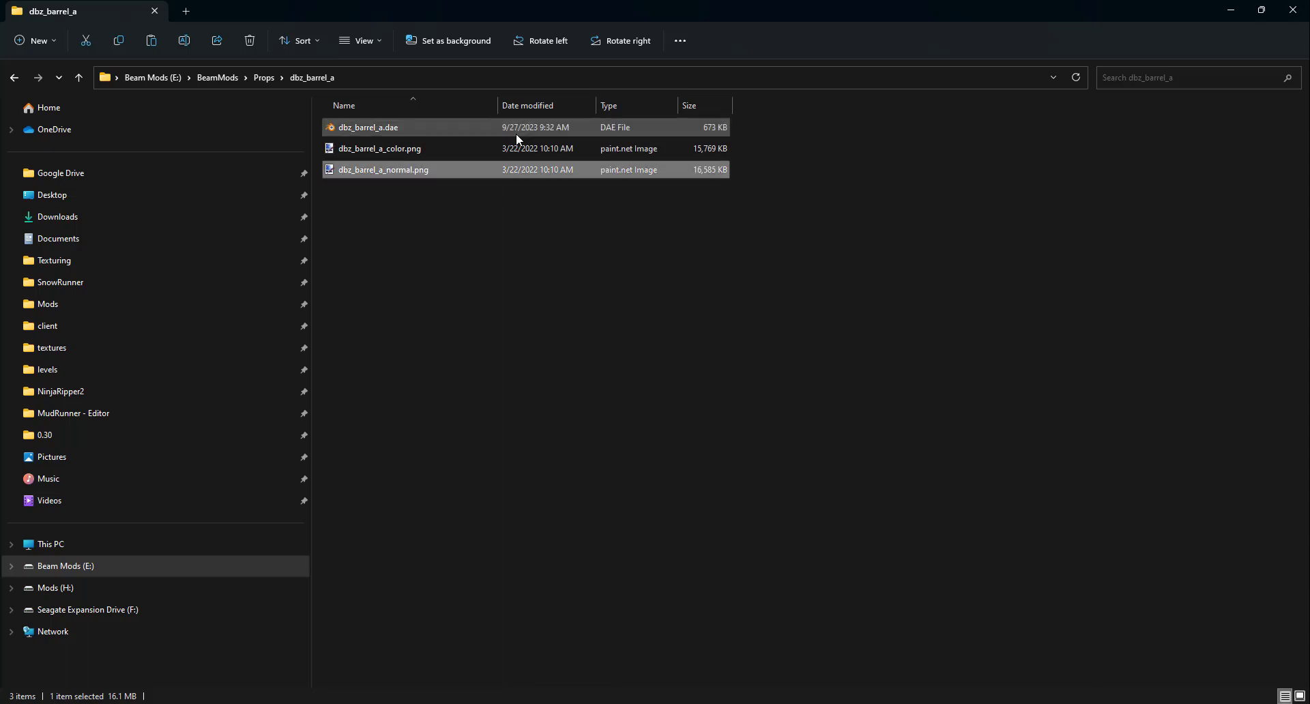
pyautogui.click(417, 212)
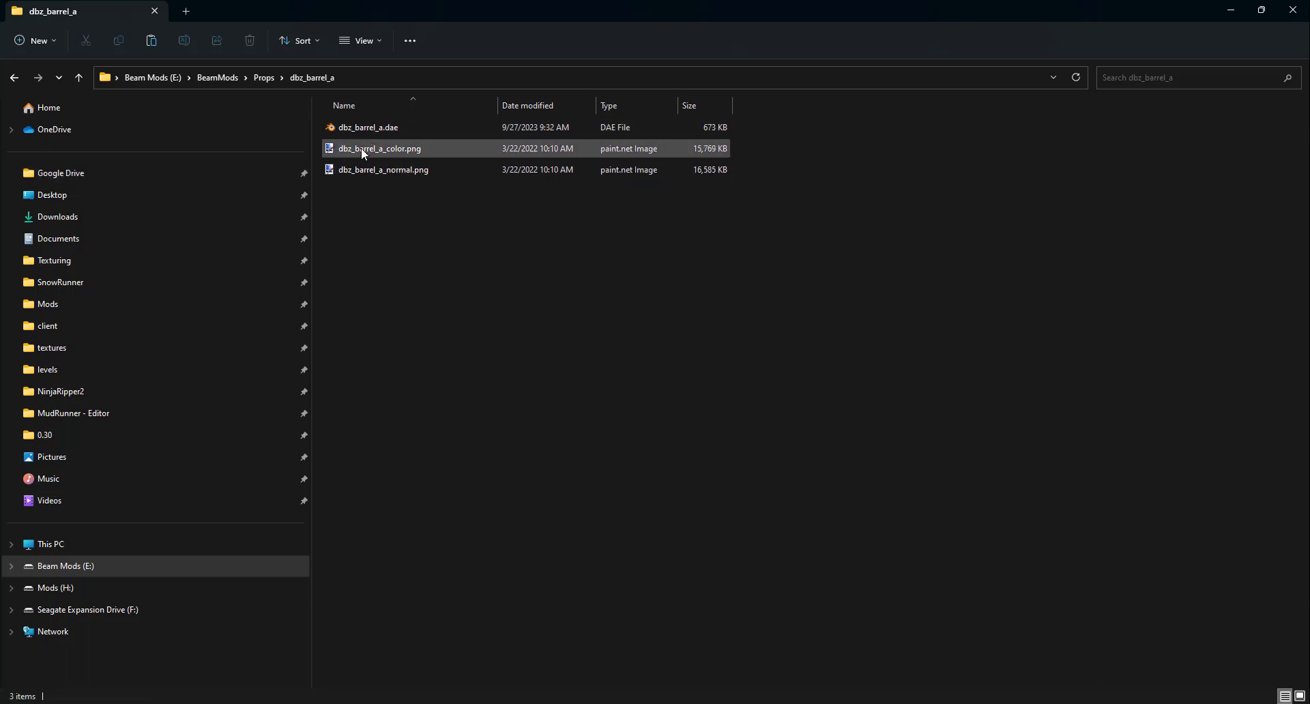
# Step: Return to the Props folder and copy the whole dbz_barrel_a folder
pyautogui.click(266, 78)
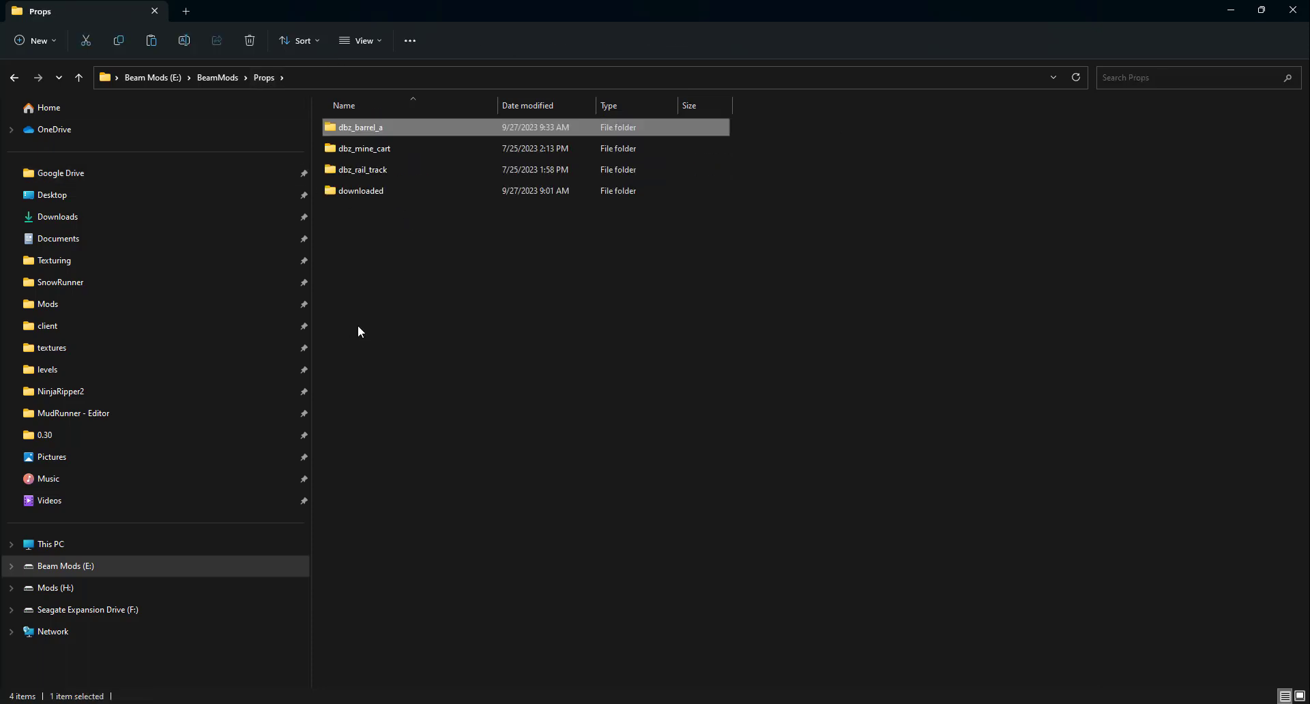
pyautogui.click(407, 267)
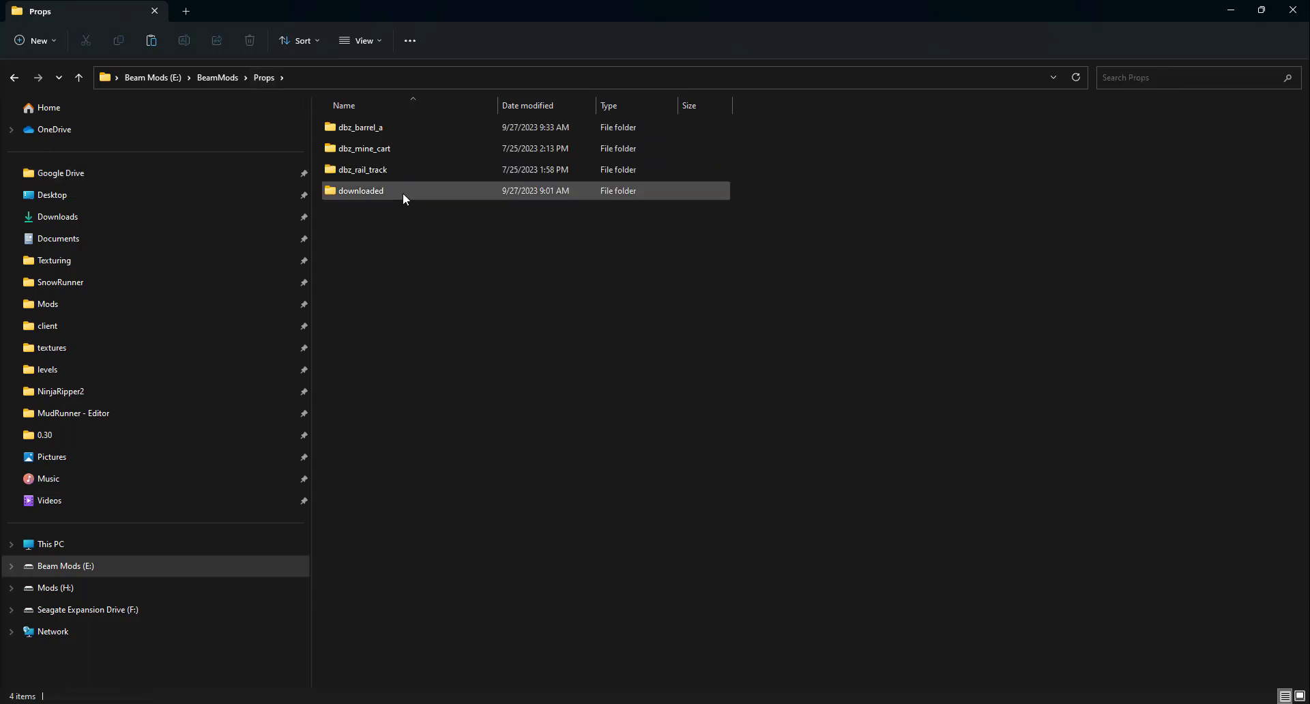
pyautogui.click(381, 139)
pyautogui.click(372, 283)
pyautogui.rightClick(374, 129)
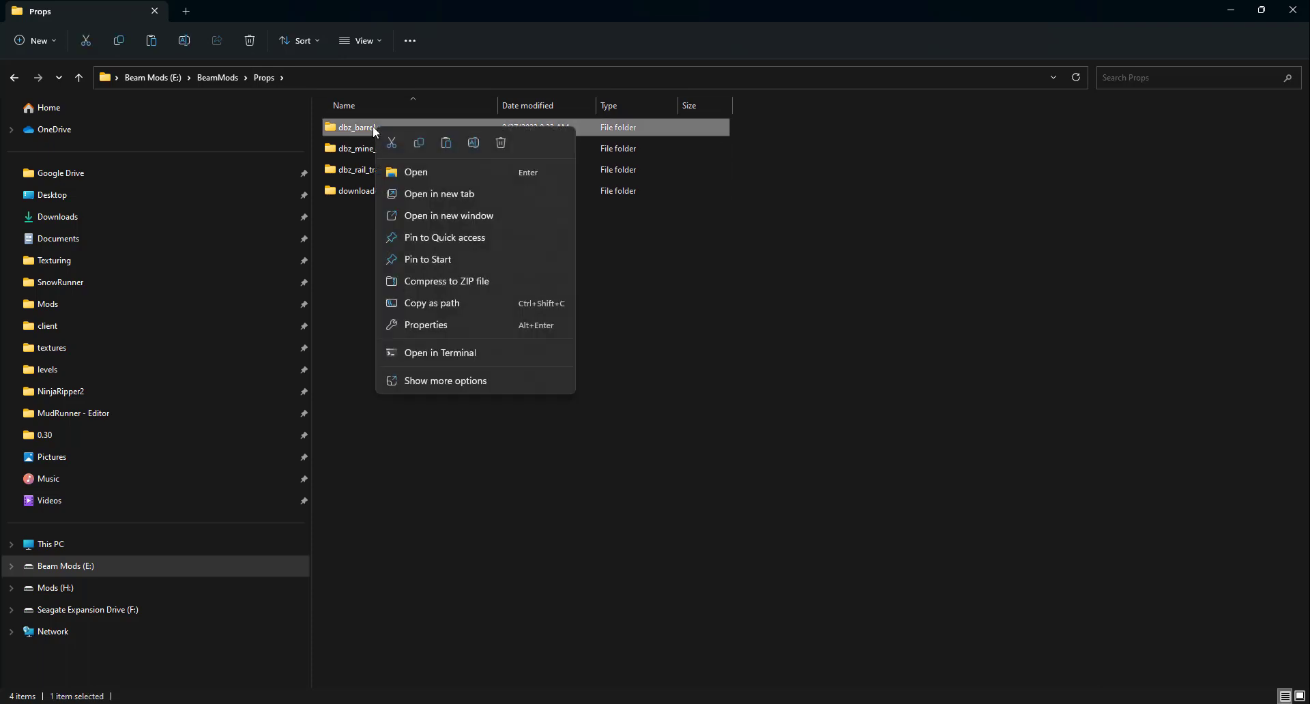
pyautogui.click(418, 147)
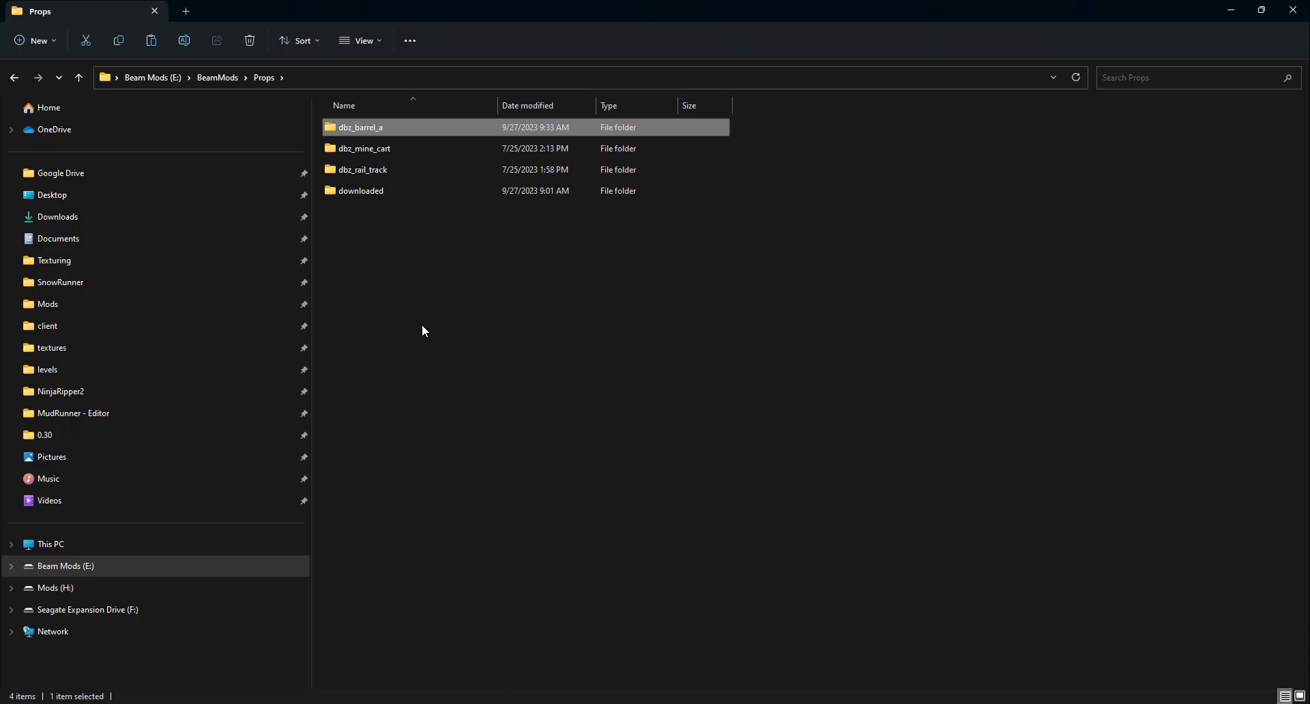
# Step: Open the pinned BeamNG.drive 0.30 user folder in a maximized window
pyautogui.moveTo(594, 8); pyautogui.dragTo(783, 247)
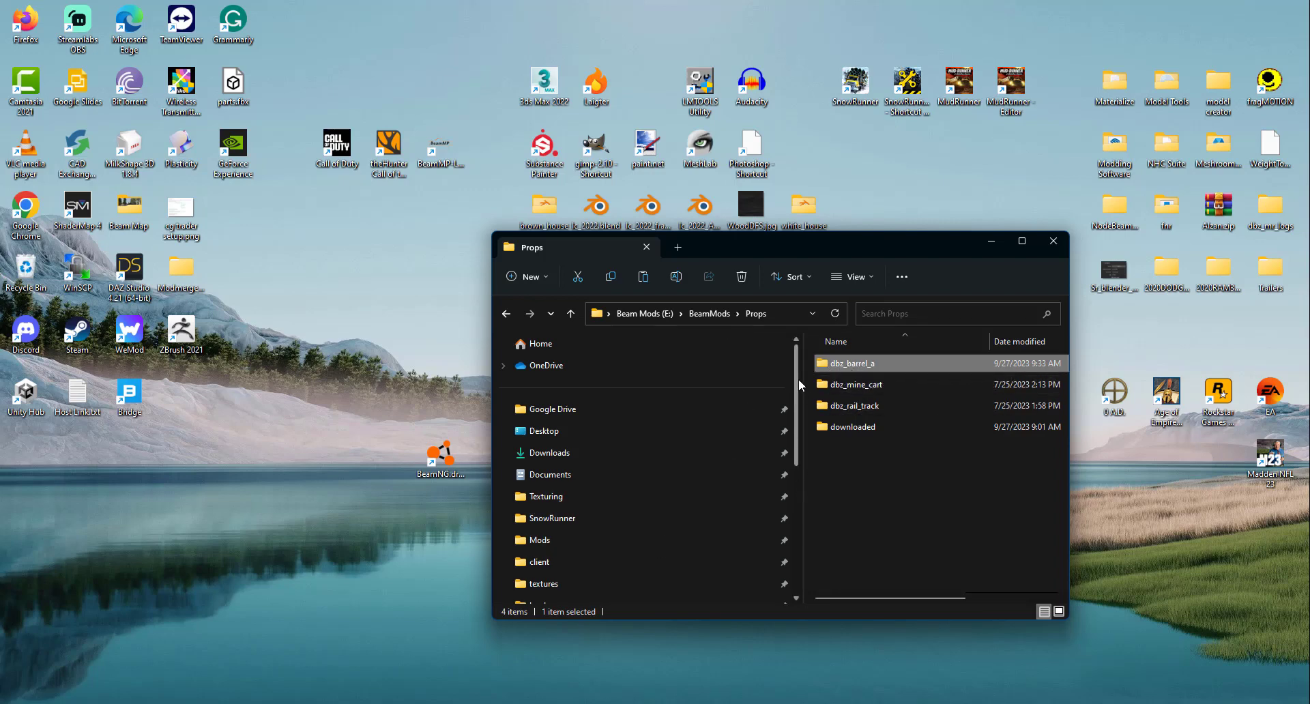
pyautogui.moveTo(798, 379); pyautogui.dragTo(806, 439)
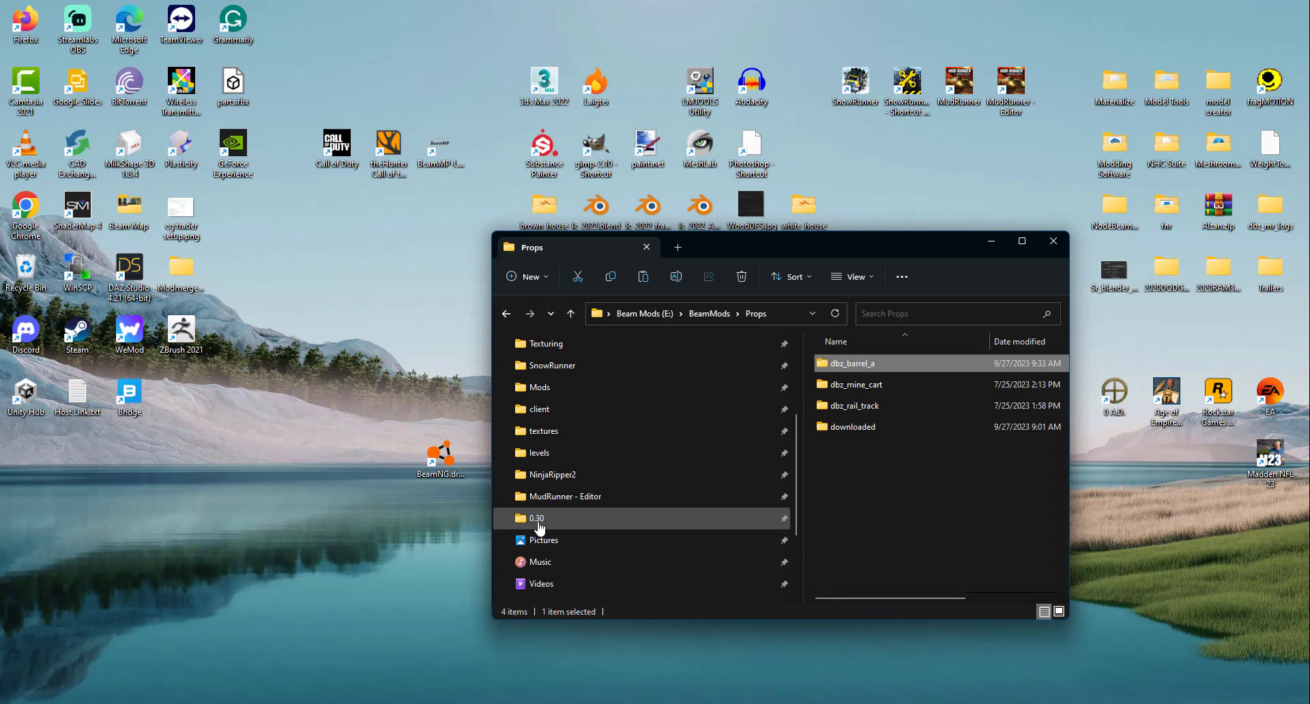
pyautogui.click(538, 522)
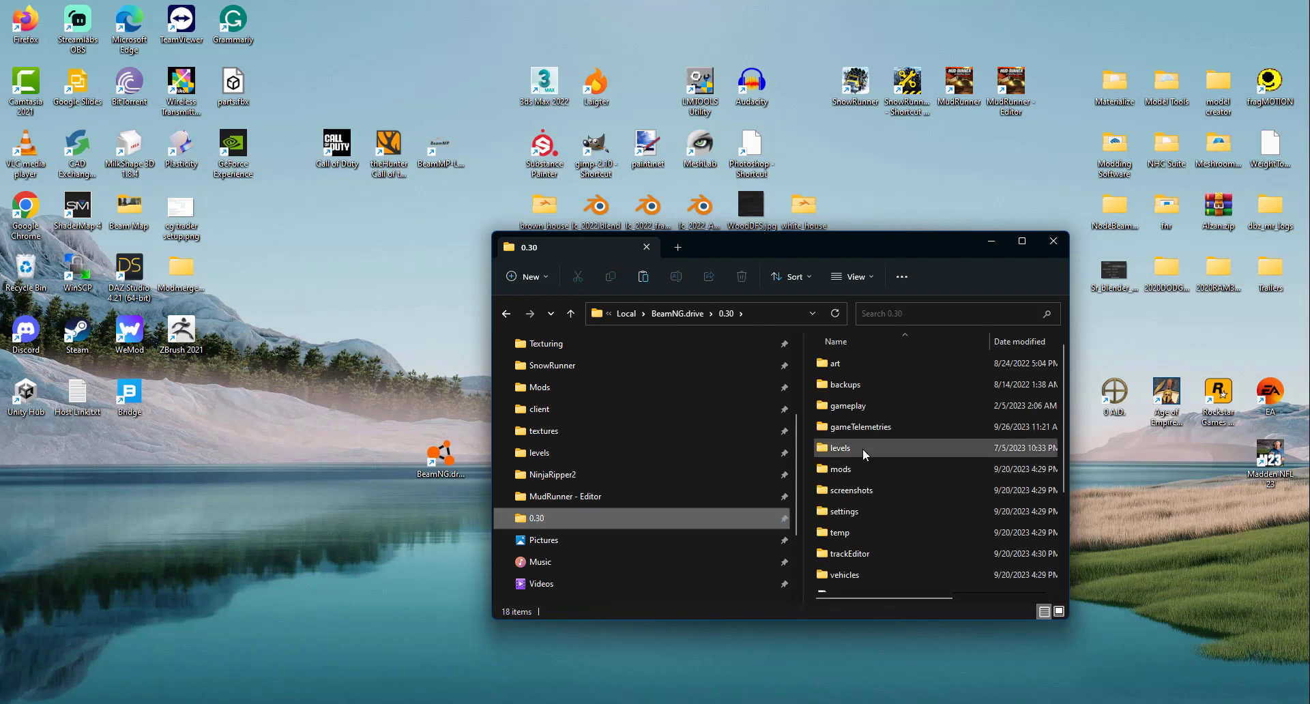
pyautogui.click(1013, 241)
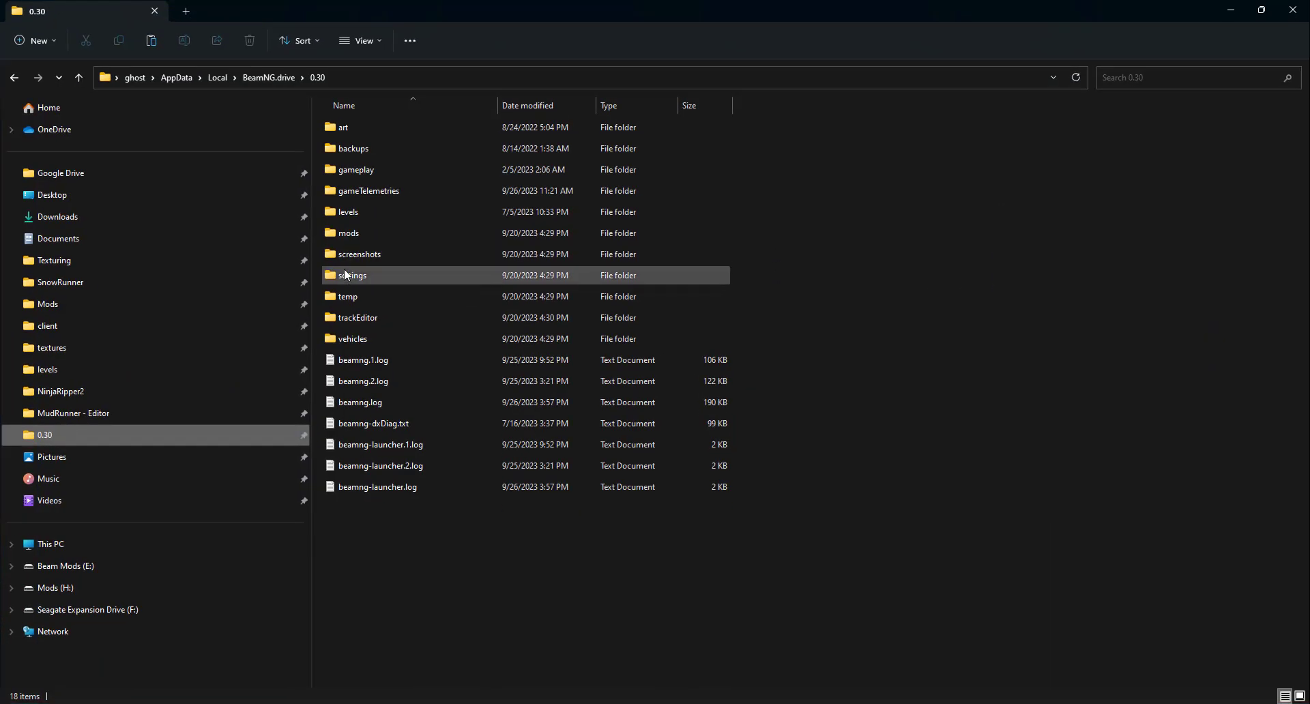
# Step: Look inside the mods\unpacked folder and return to the 0.30 folder
pyautogui.doubleClick(355, 234)
pyautogui.doubleClick(362, 168)
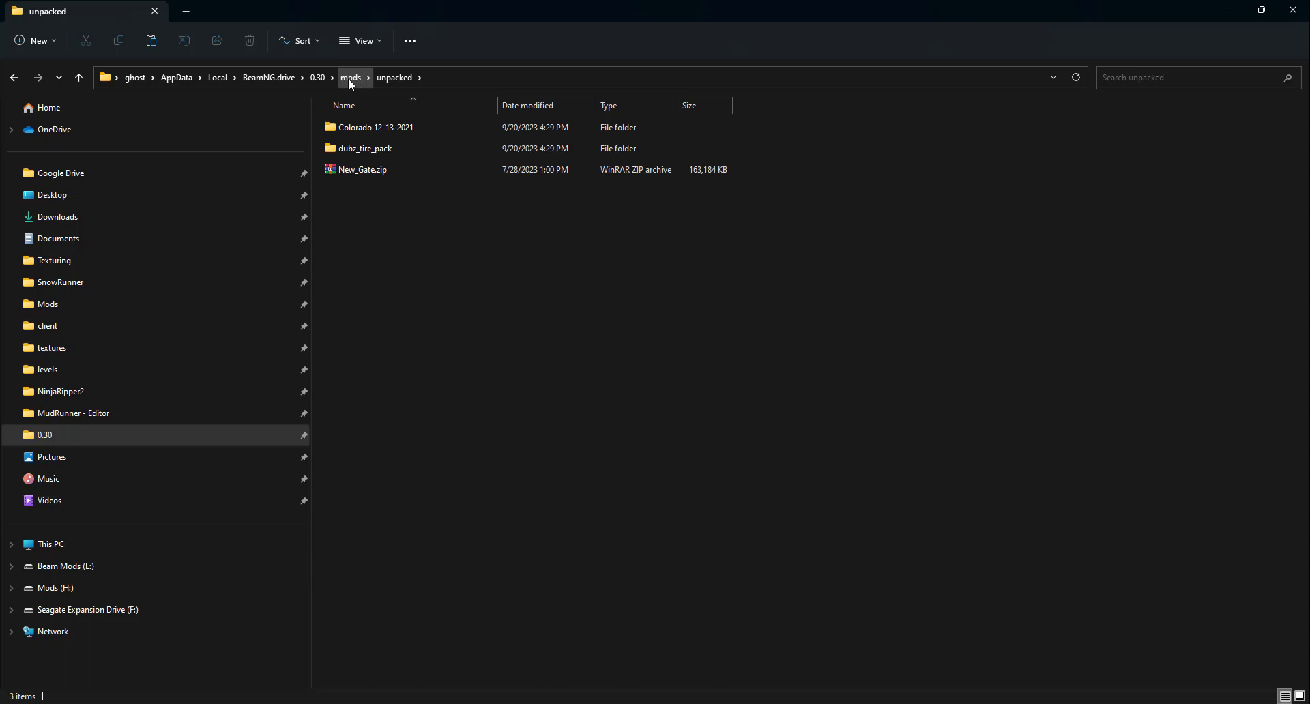
pyautogui.click(317, 77)
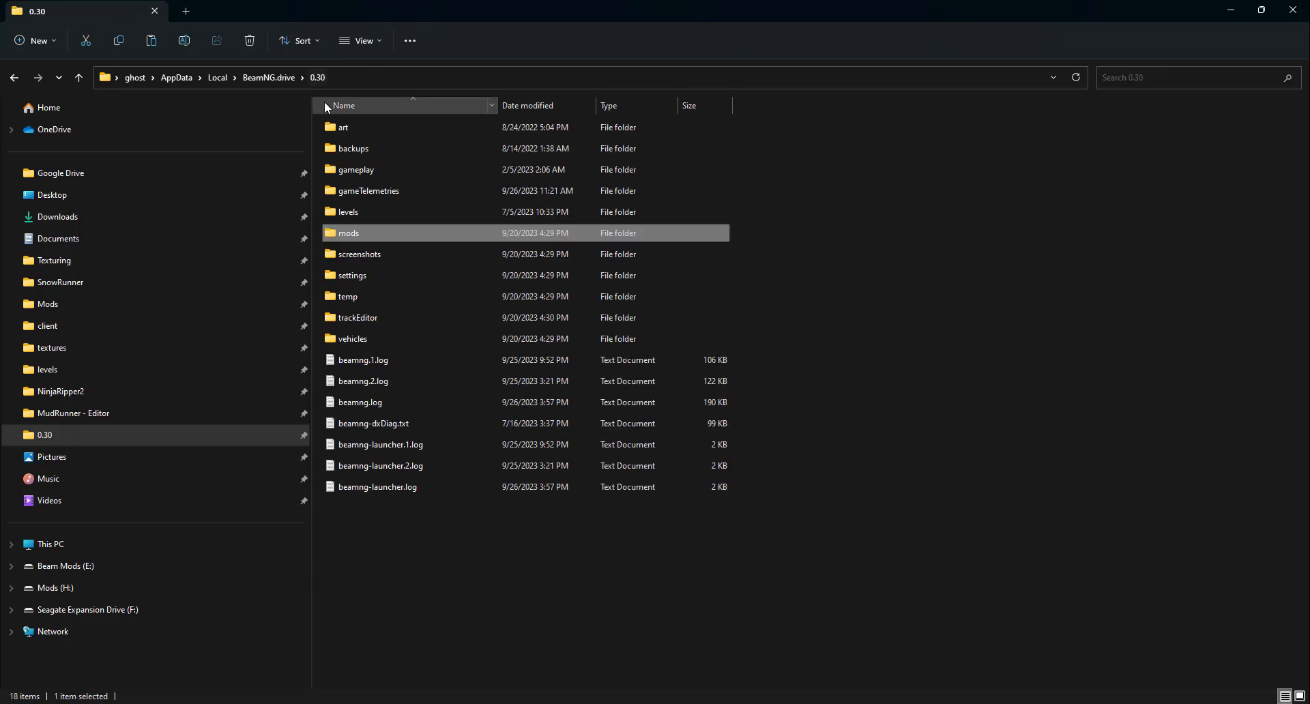
# Step: Open the levels\co_trails\art\shapes folder inside the 0.30 user folder
pyautogui.click(358, 210)
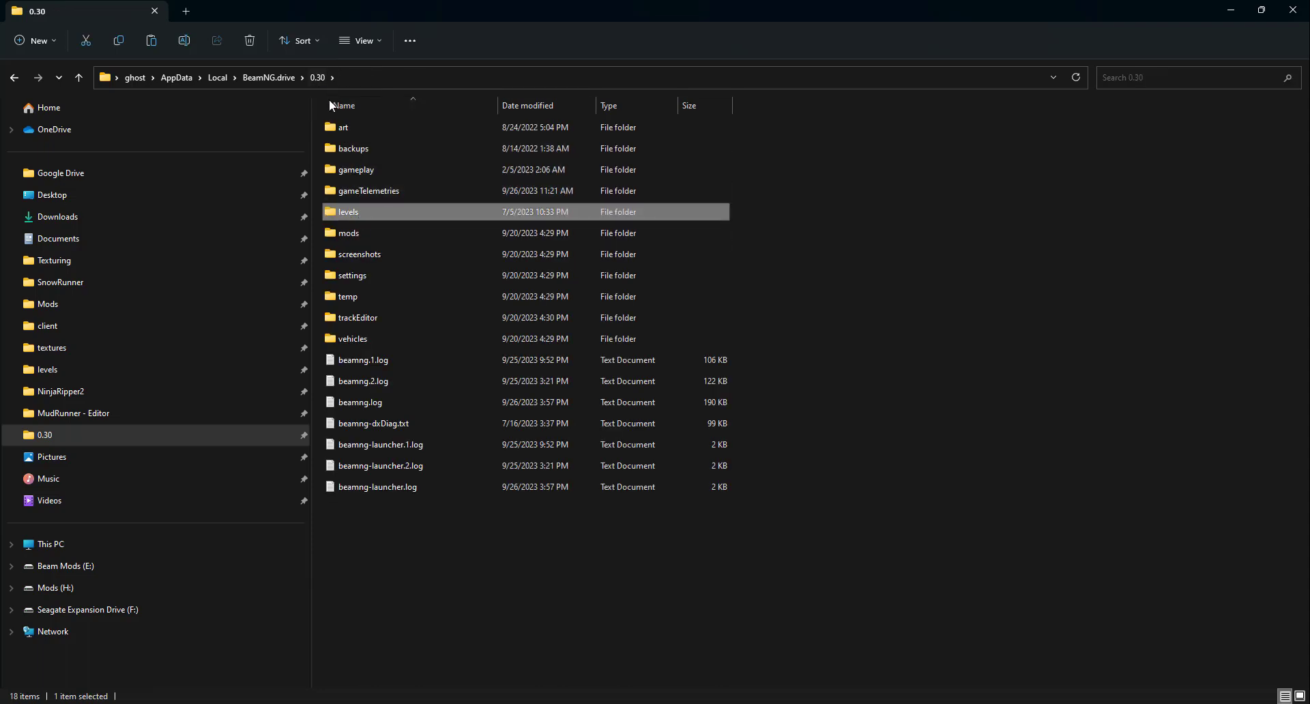
pyautogui.doubleClick(356, 213)
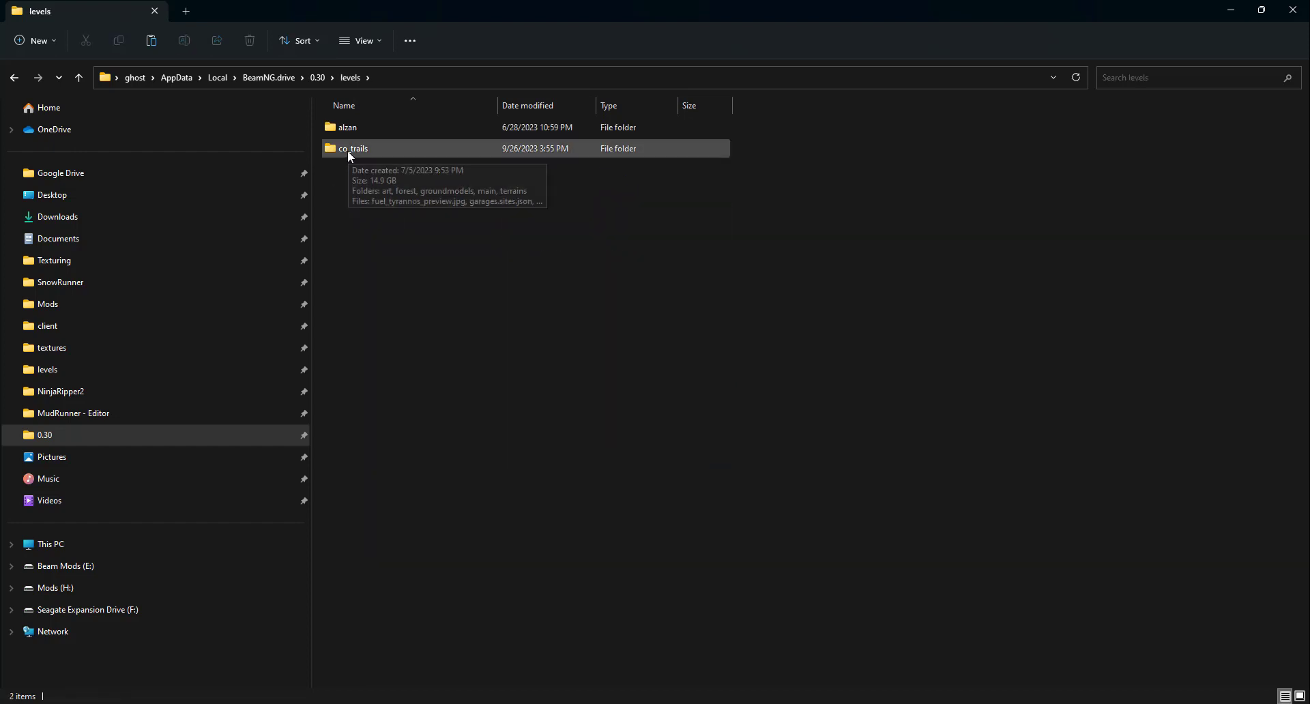
pyautogui.click(347, 151)
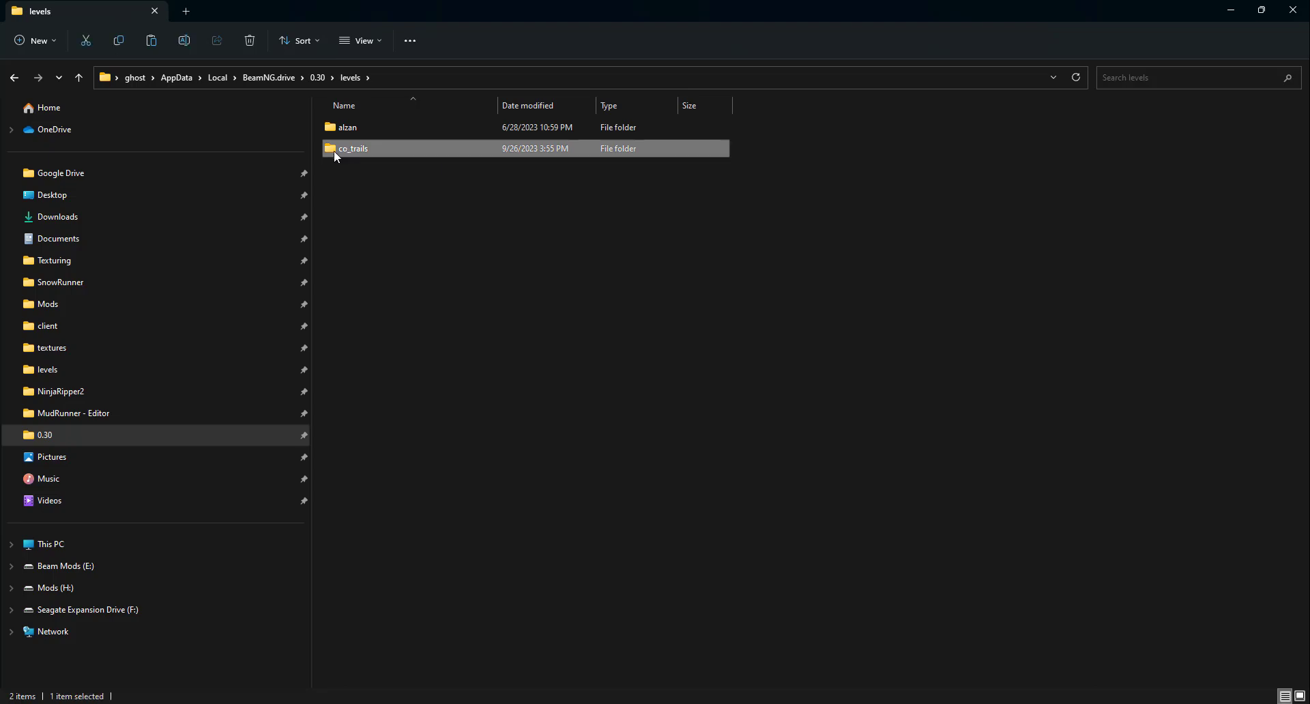
pyautogui.doubleClick(354, 150)
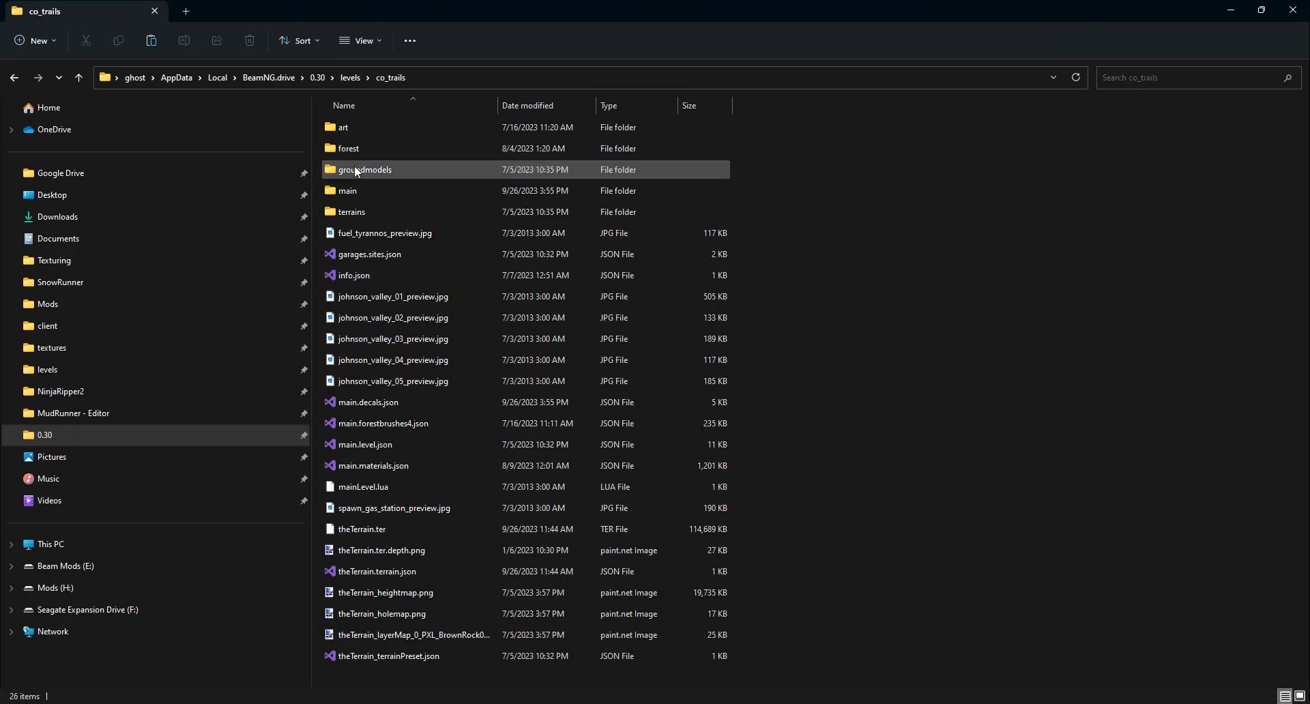
pyautogui.doubleClick(350, 129)
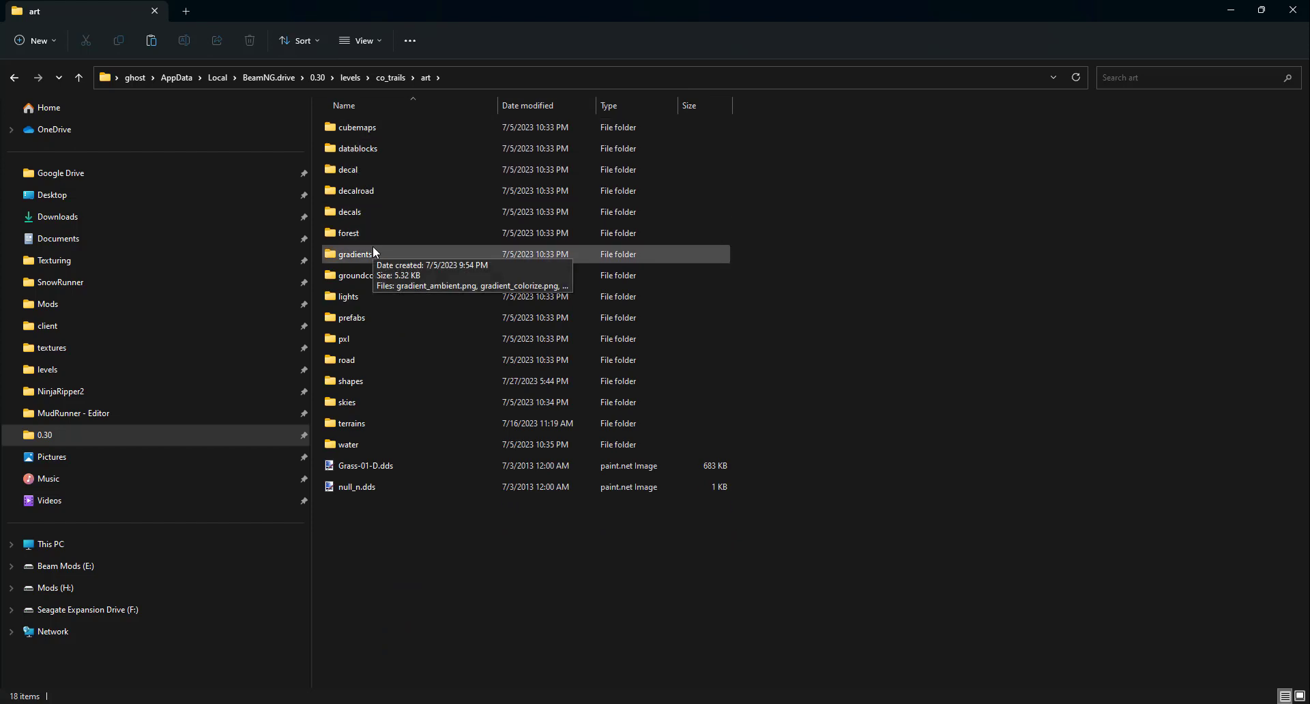
pyautogui.moveTo(364, 365)
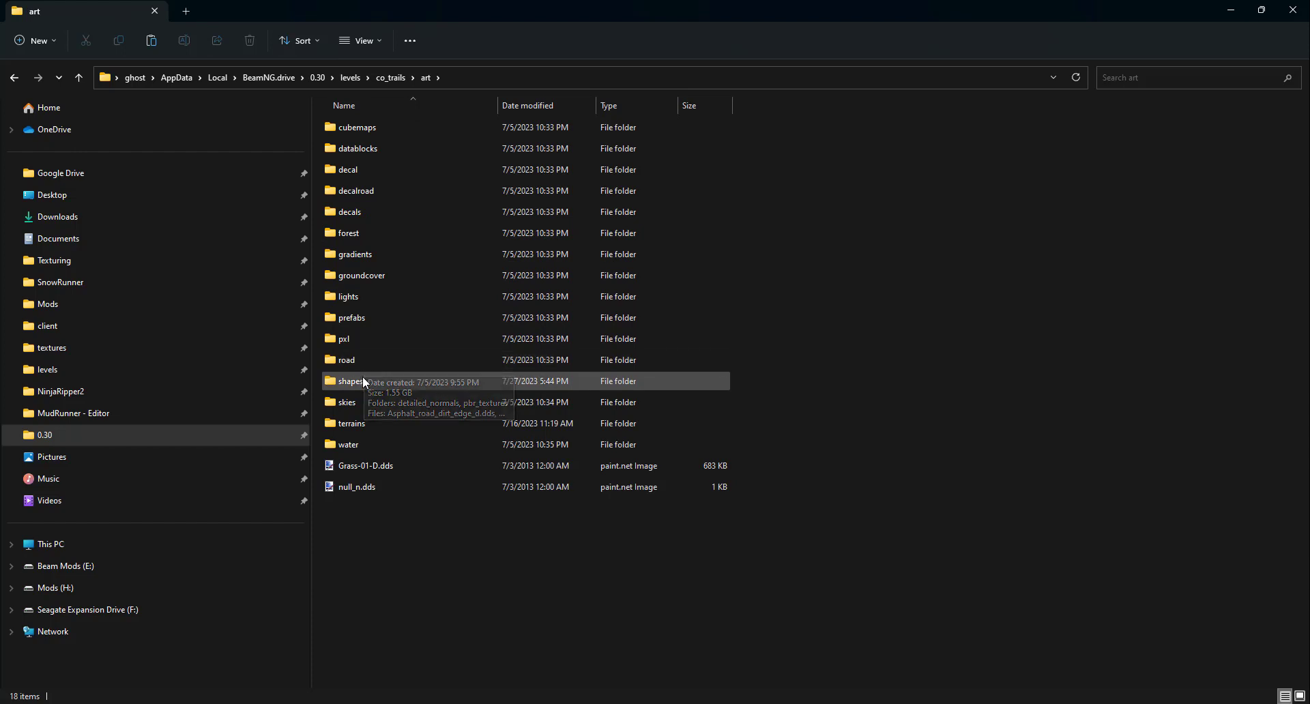
pyautogui.click(361, 382)
pyautogui.doubleClick(362, 381)
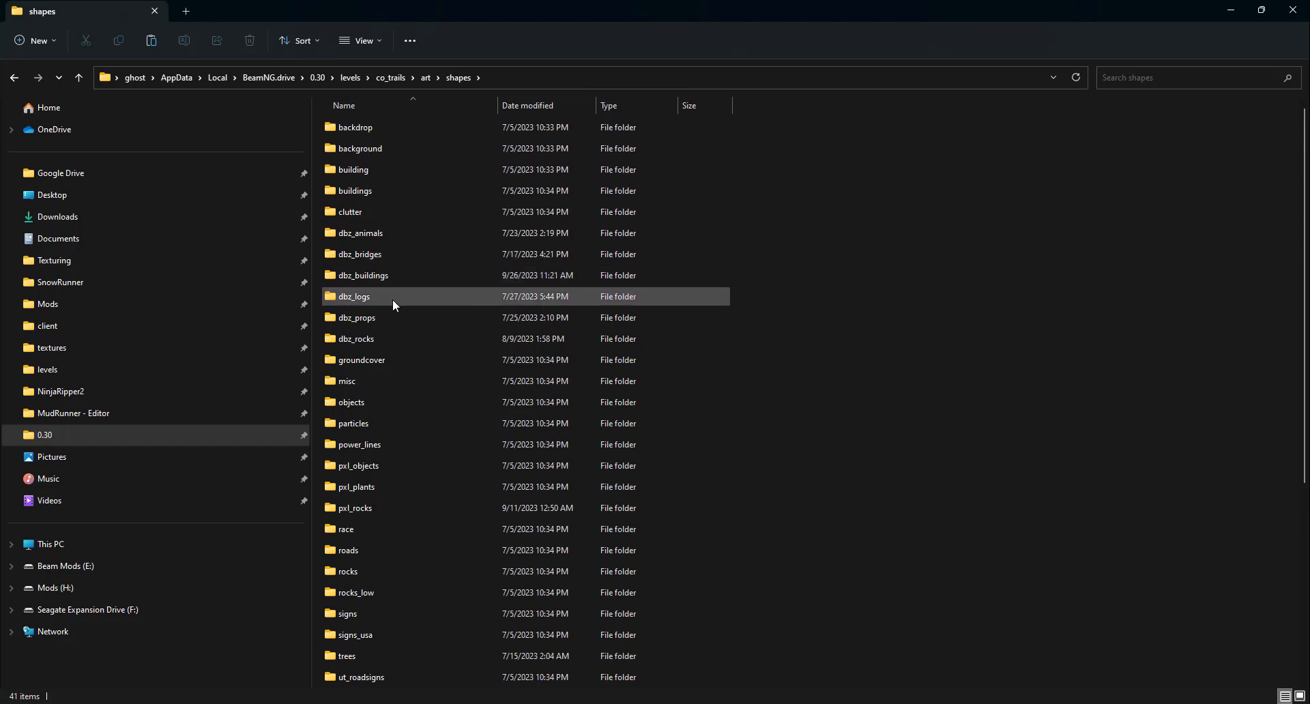
# Step: Open the dbz_props folder and paste the copied dbz_barrel_a folder into it
pyautogui.moveTo(392, 305)
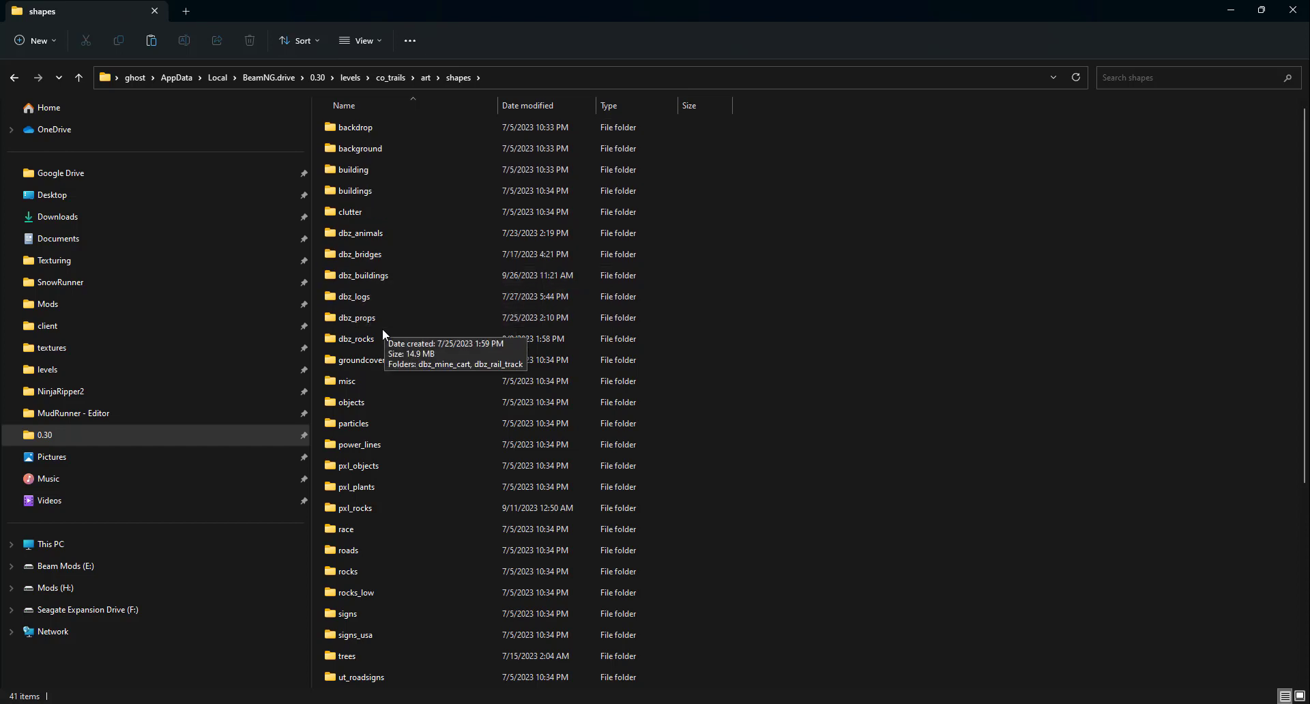
pyautogui.moveTo(363, 321)
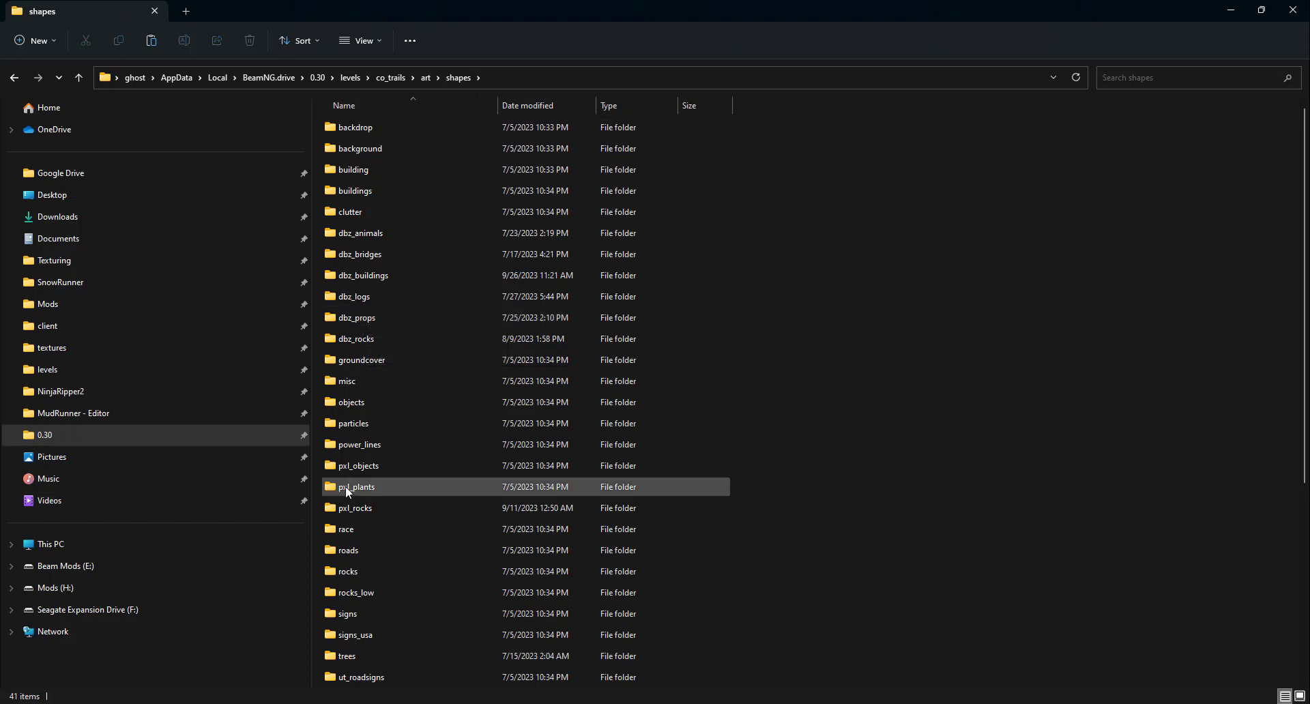
pyautogui.doubleClick(363, 319)
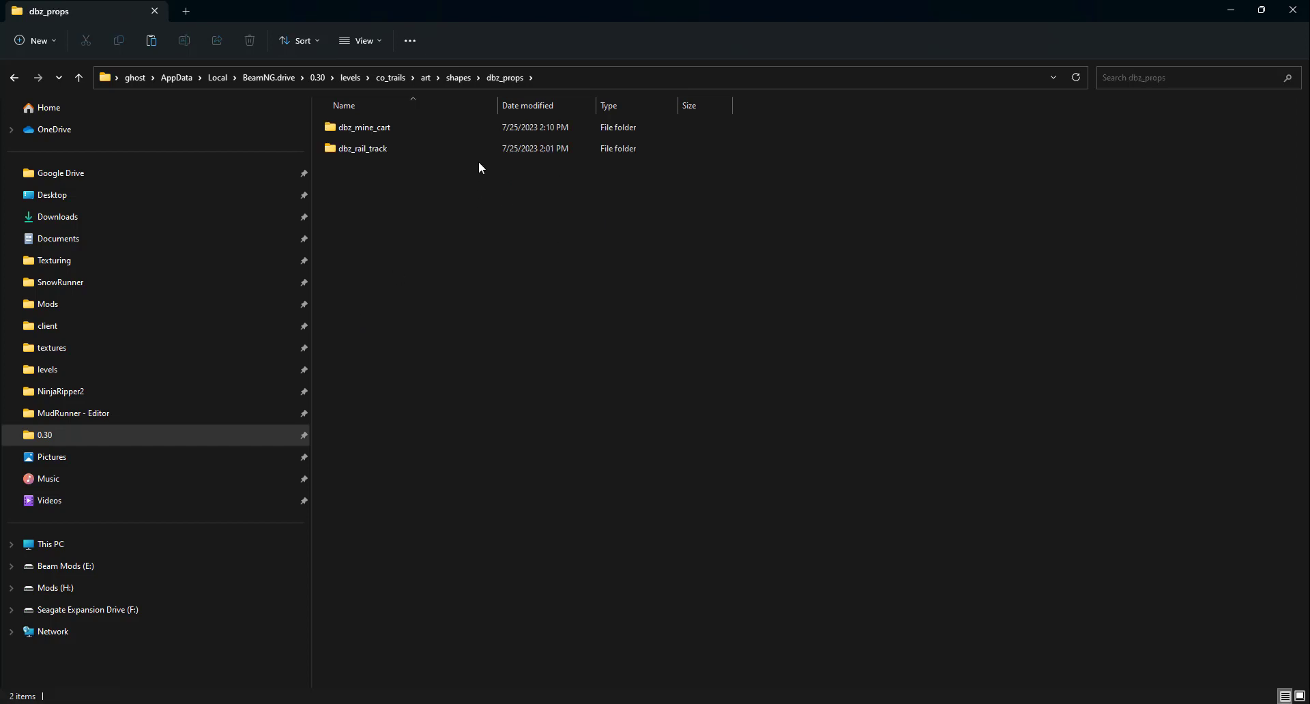
pyautogui.rightClick(410, 282)
pyautogui.click(426, 293)
pyautogui.click(413, 236)
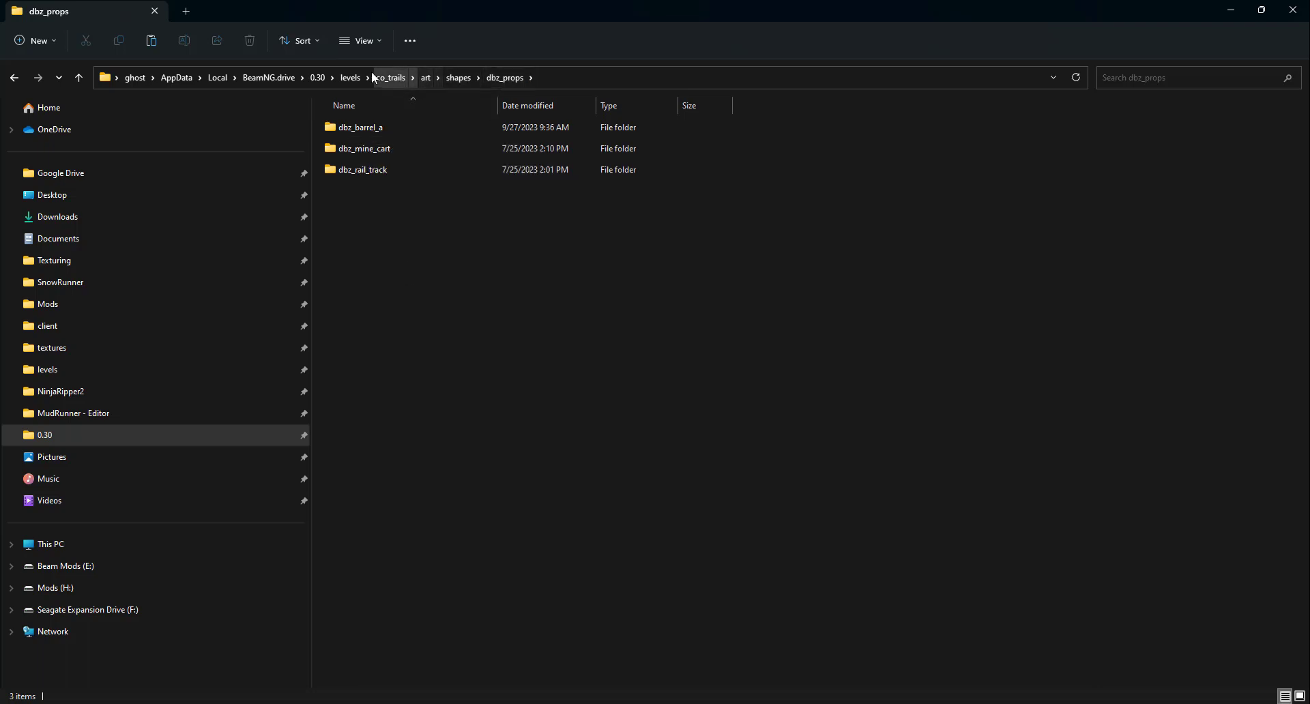
# Step: Retrace the path from art through shapes and dbz_props to the pasted dbz_barrel_a folder
pyautogui.click(425, 78)
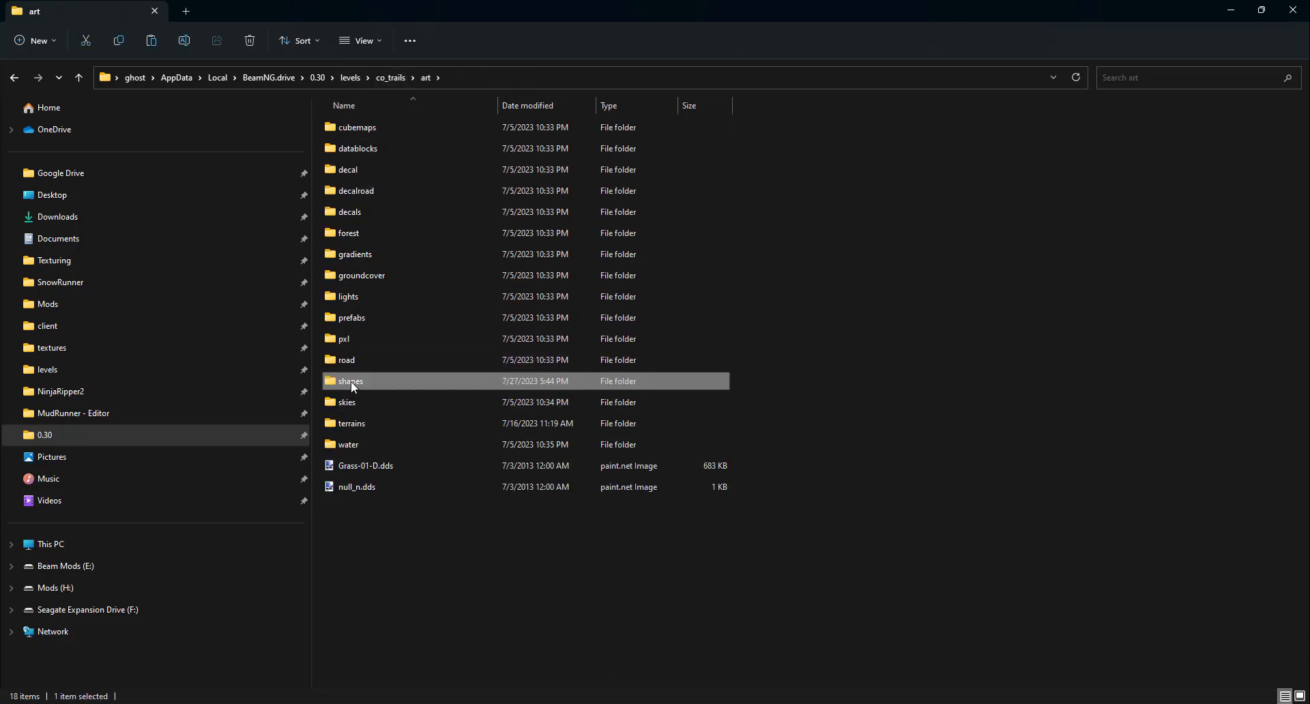
pyautogui.moveTo(350, 383)
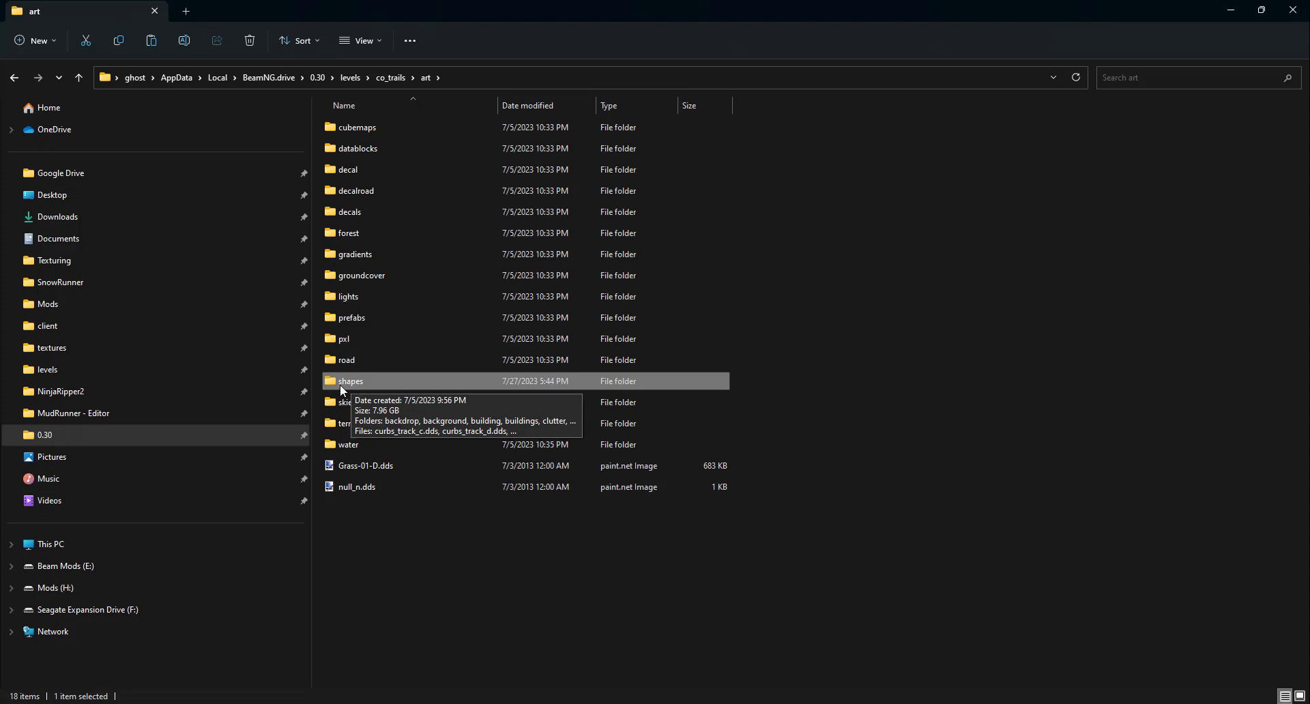
pyautogui.doubleClick(351, 383)
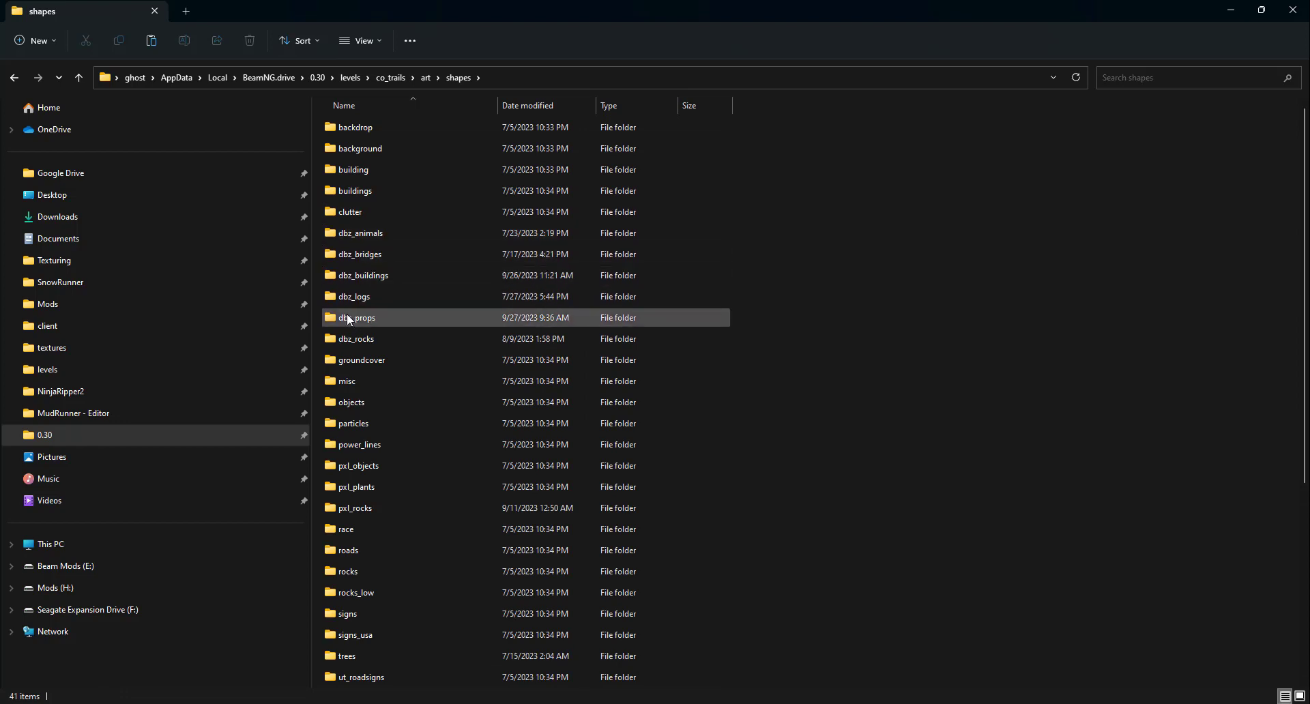
pyautogui.moveTo(352, 322)
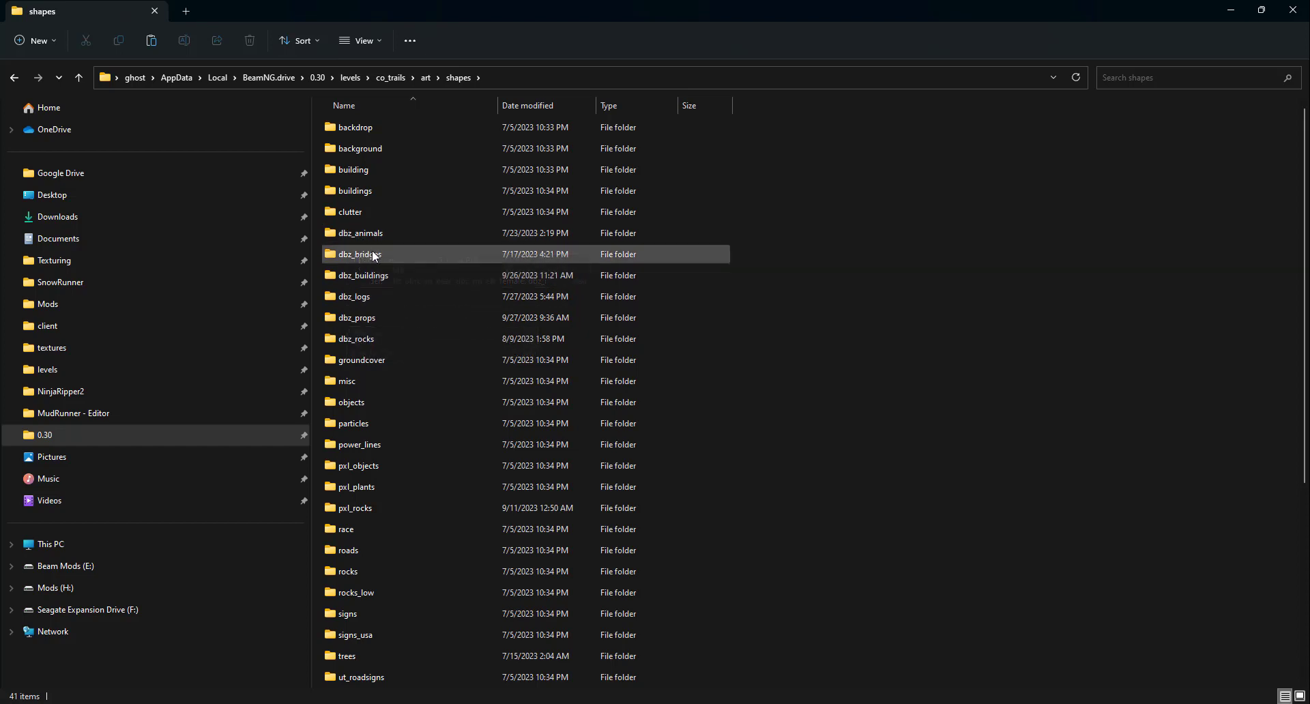
pyautogui.doubleClick(358, 318)
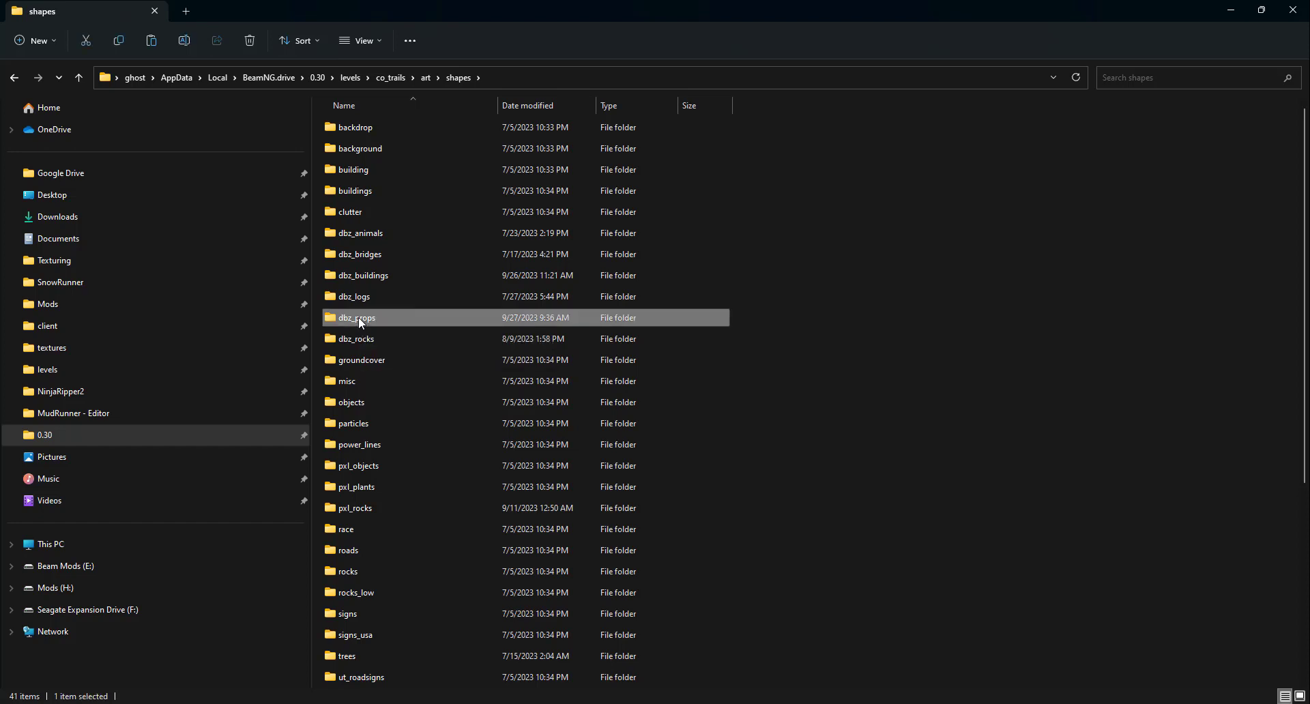
pyautogui.click(374, 127)
pyautogui.click(366, 130)
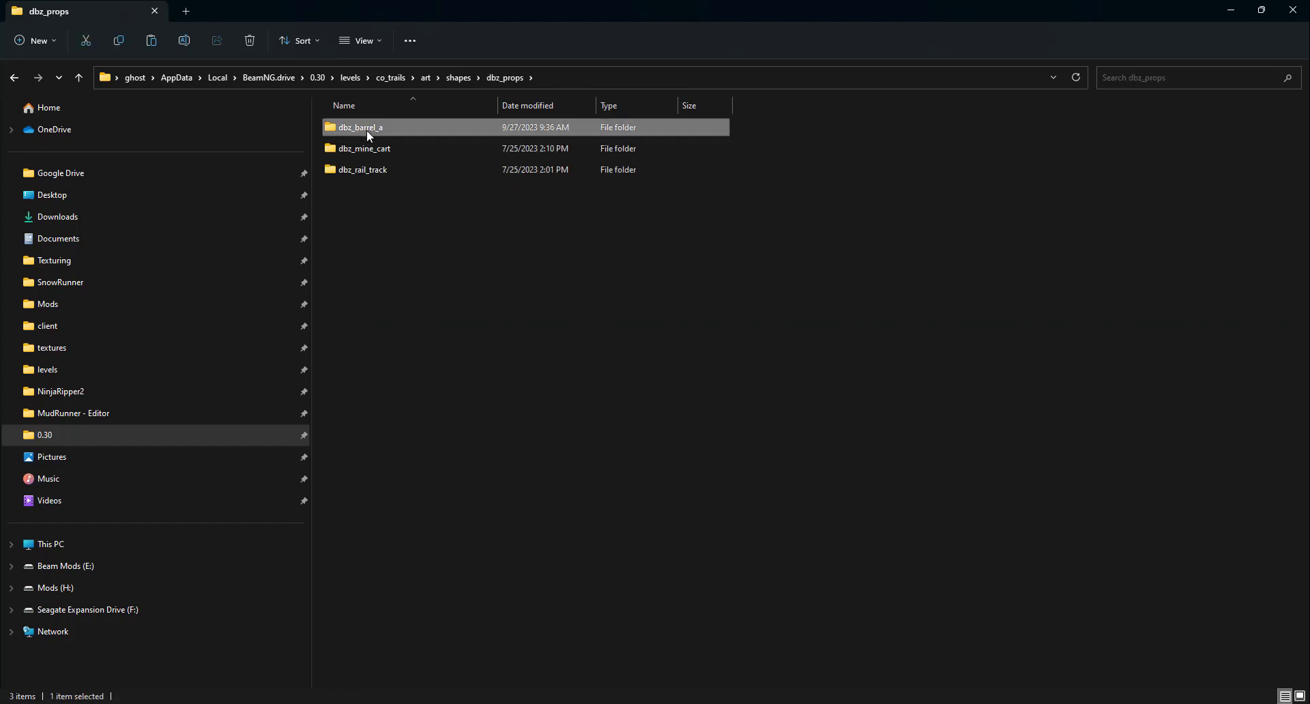
# Step: Shrink the folder window, check the files inside dbz_barrel_a and minimize the window
pyautogui.moveTo(785, 8); pyautogui.dragTo(522, 243)
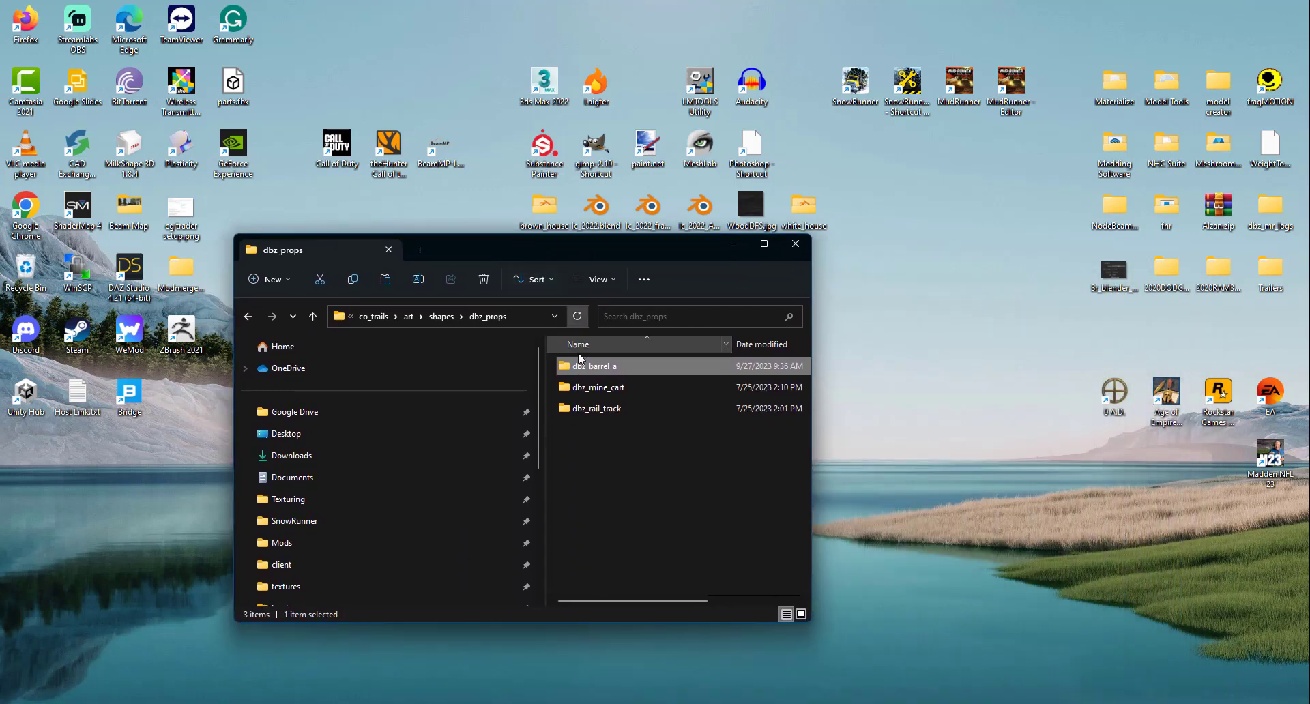
pyautogui.doubleClick(597, 368)
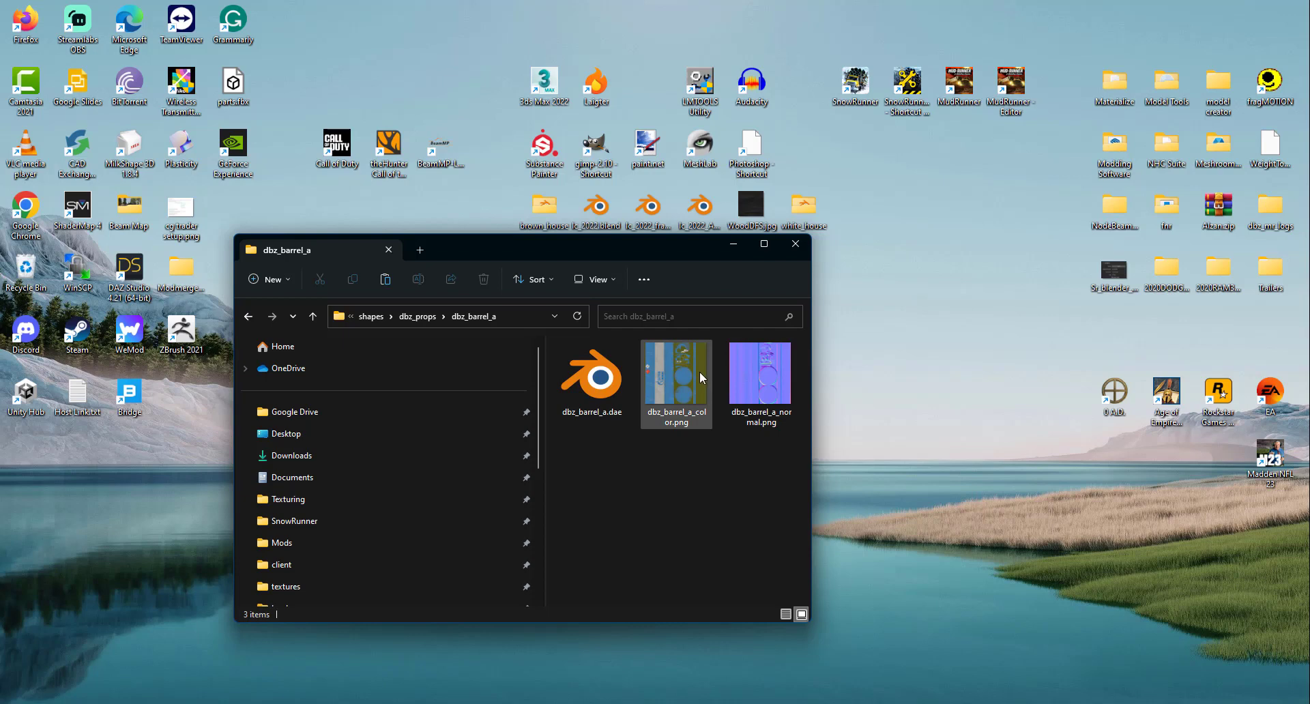
pyautogui.click(734, 244)
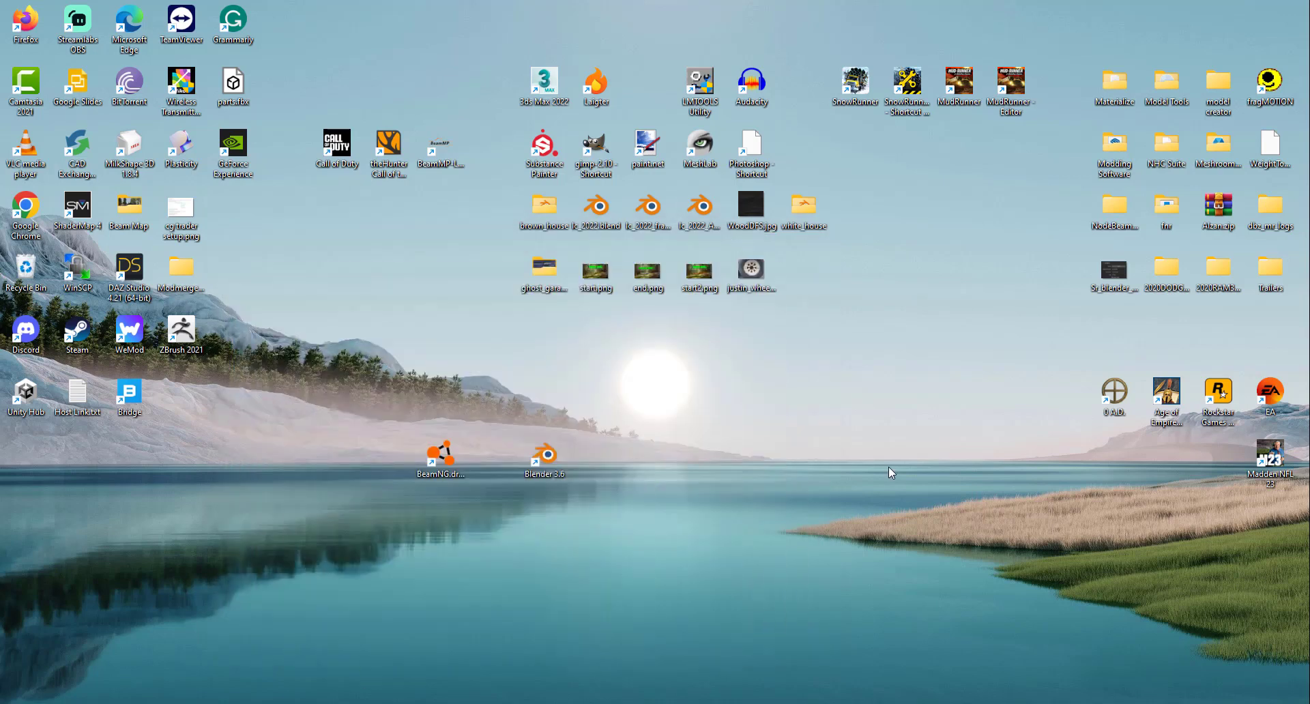
pyautogui.moveTo(384, 701)
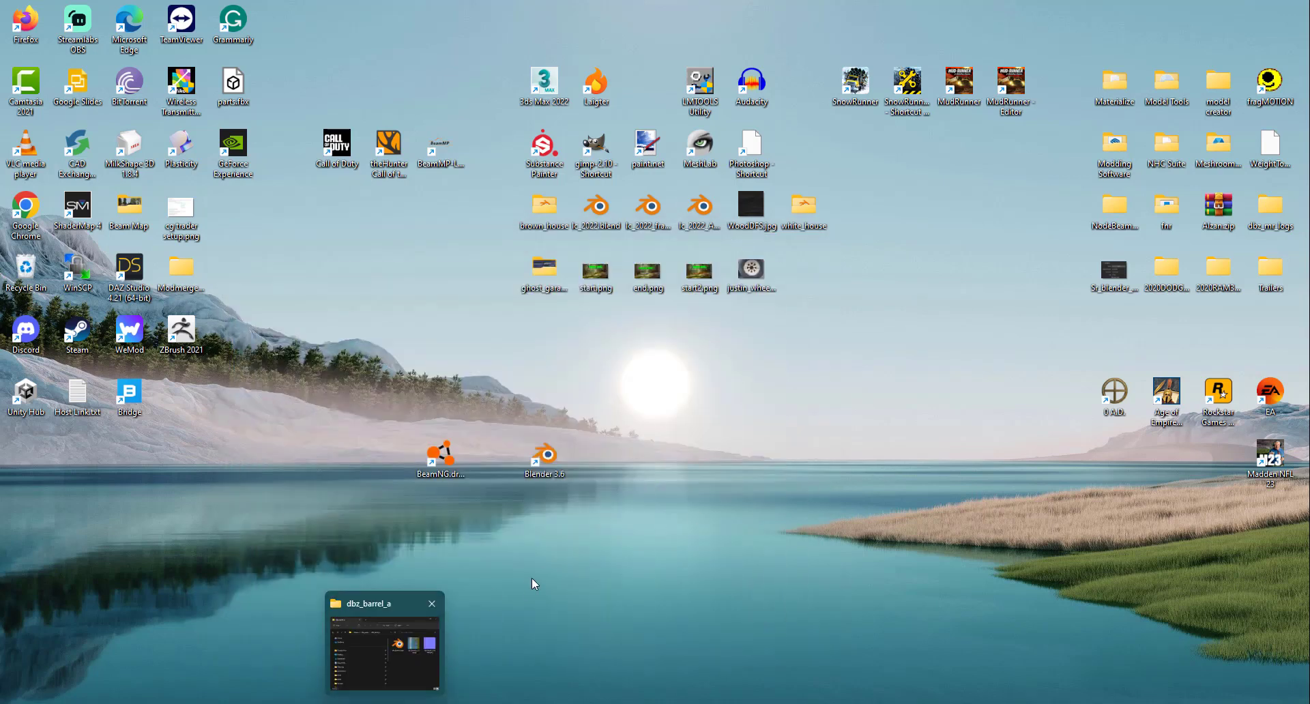
# Step: Switch to BeamNG.drive using the standard Launch option and dismiss the crash report and mod manager notifications
pyautogui.doubleClick(435, 472)
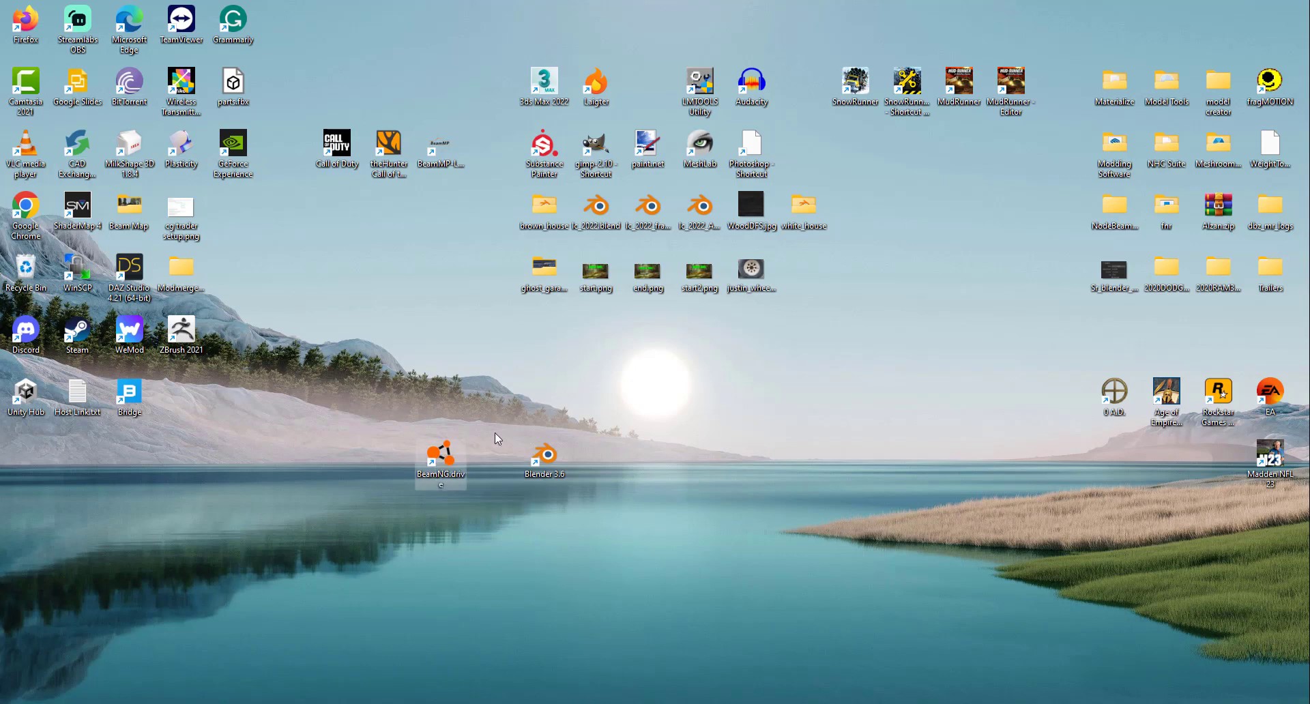
pyautogui.doubleClick(449, 464)
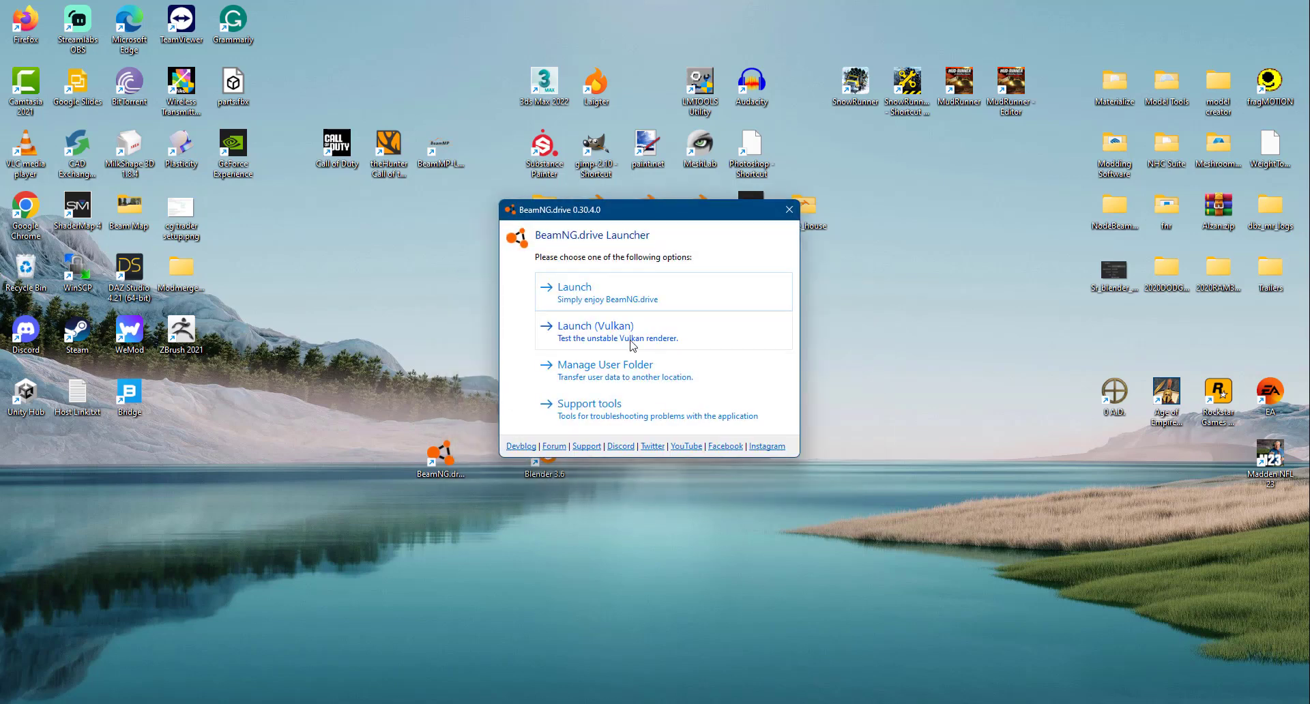
pyautogui.click(590, 290)
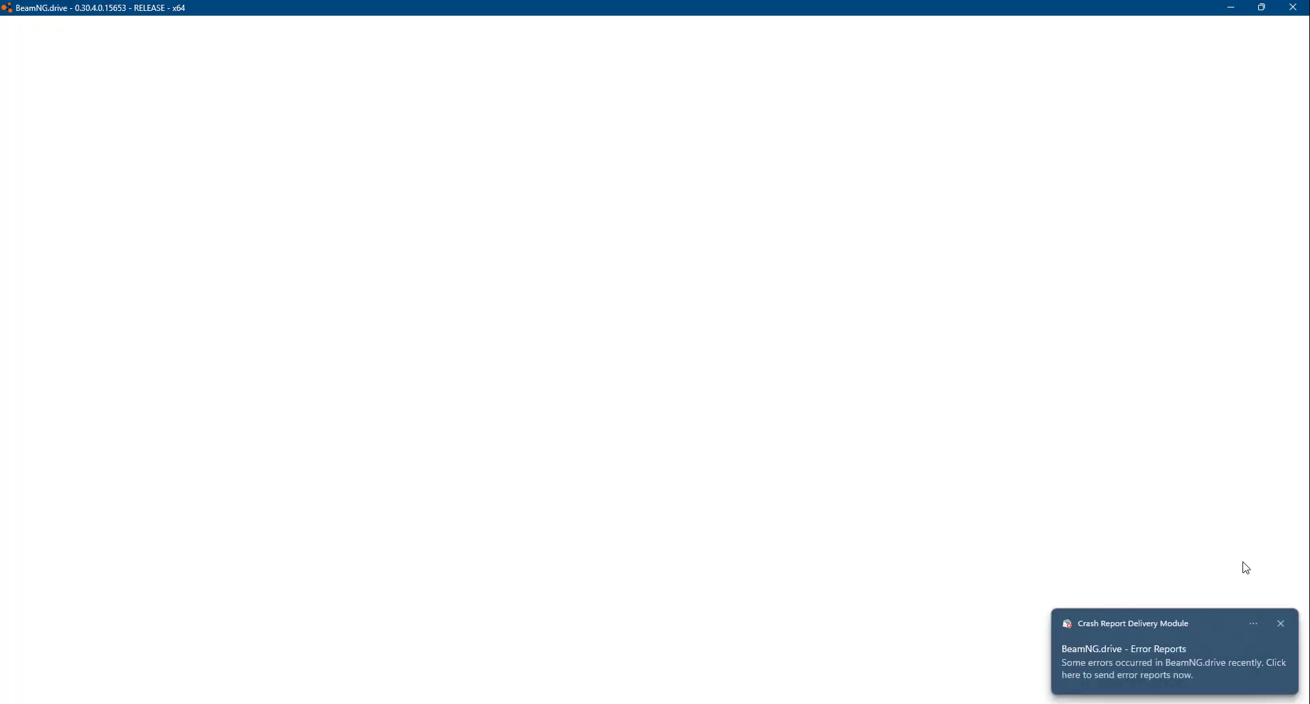
pyautogui.click(1280, 623)
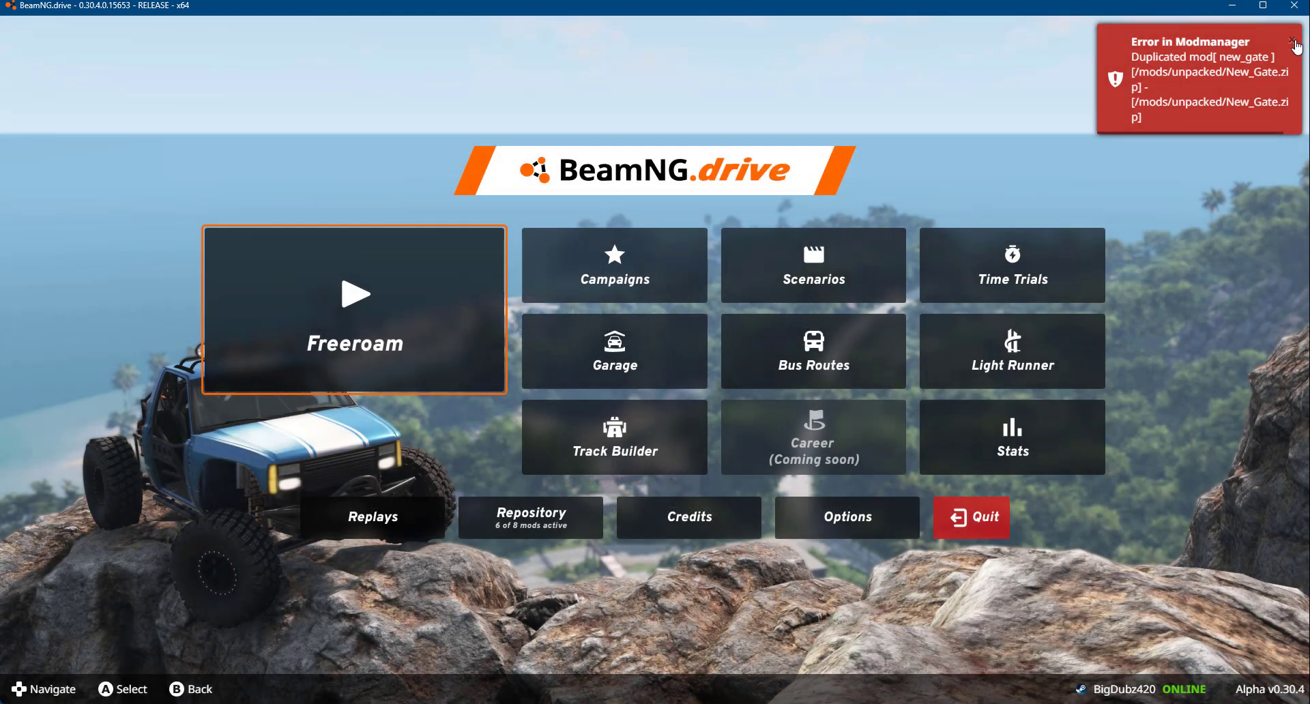
pyautogui.click(1290, 40)
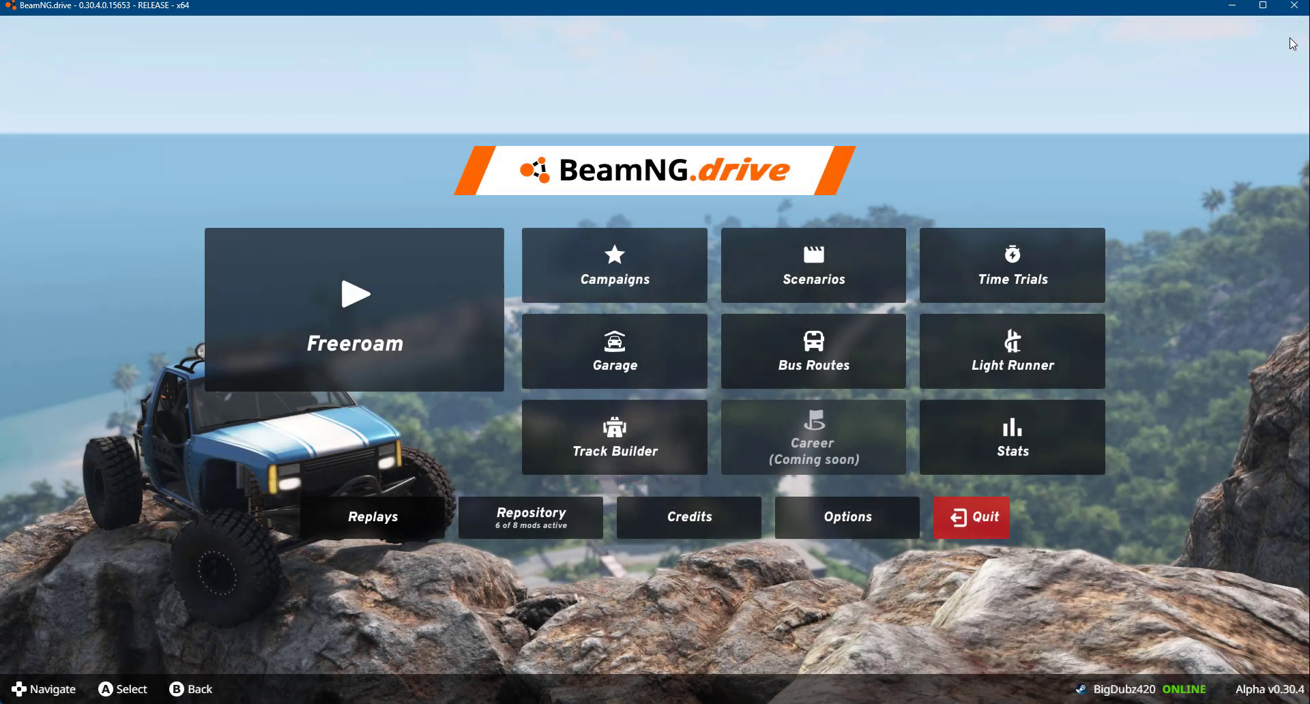
# Step: Load the CO Trails map in Freeroam
pyautogui.click(397, 323)
pyautogui.click(851, 214)
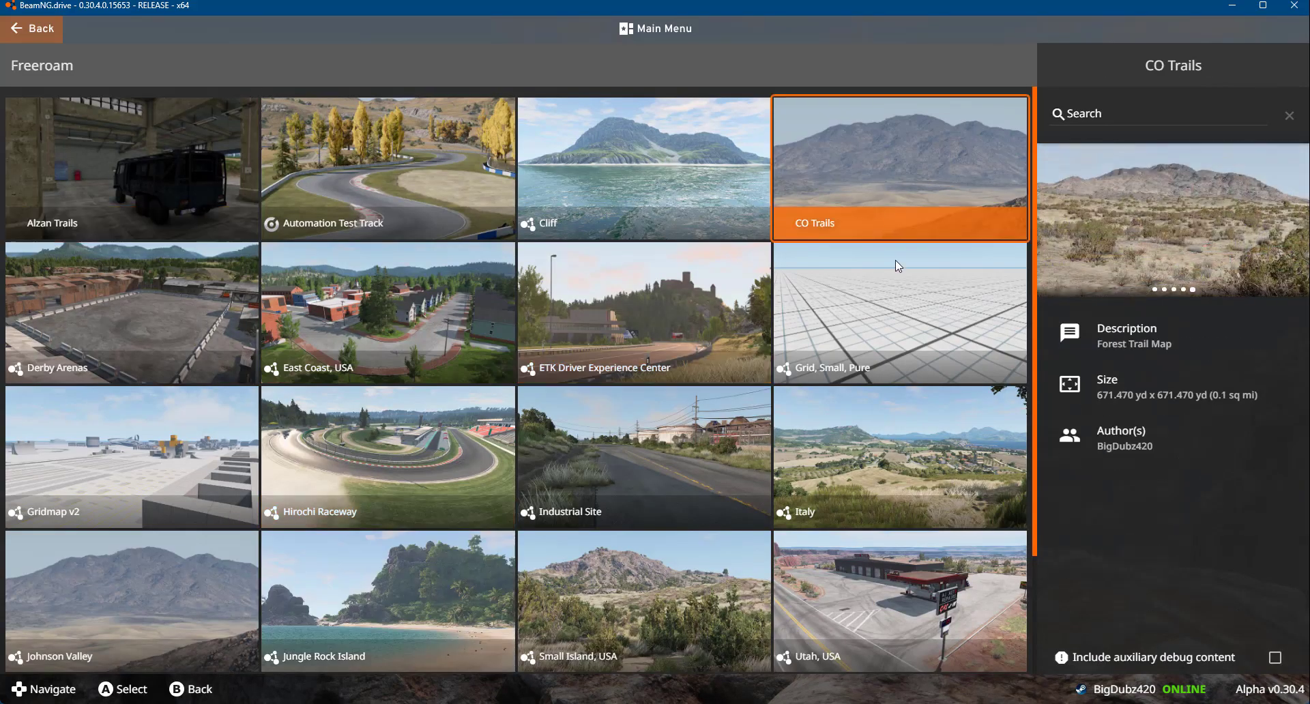
pyautogui.click(1139, 655)
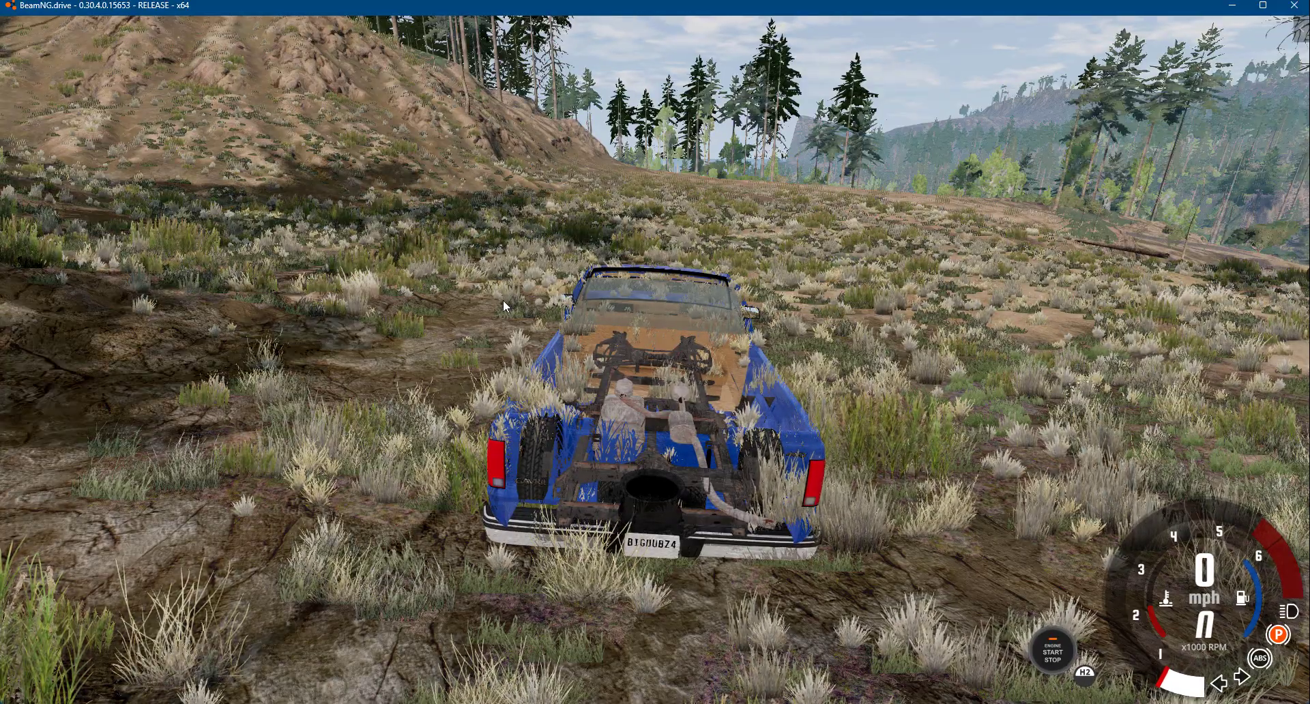
# Step: Open the World Editor and move the camera past the truck to open ground
pyautogui.press('F11')
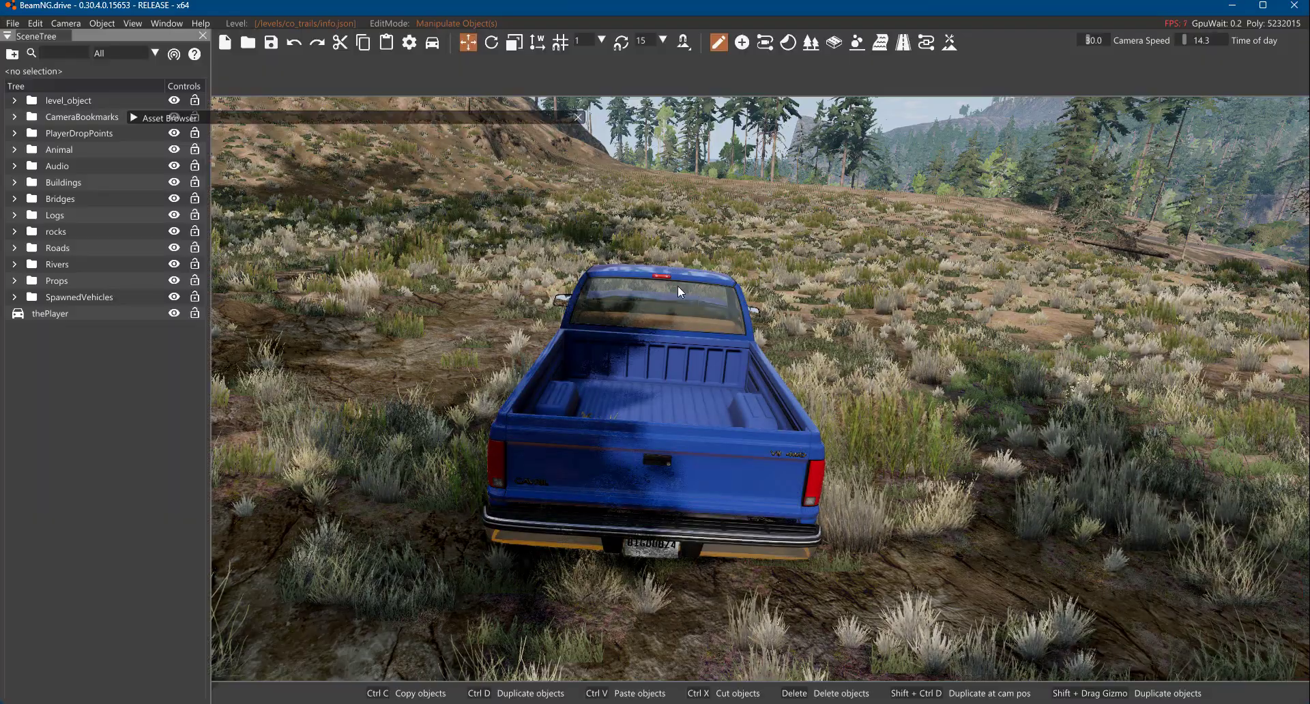
pyautogui.press('w')
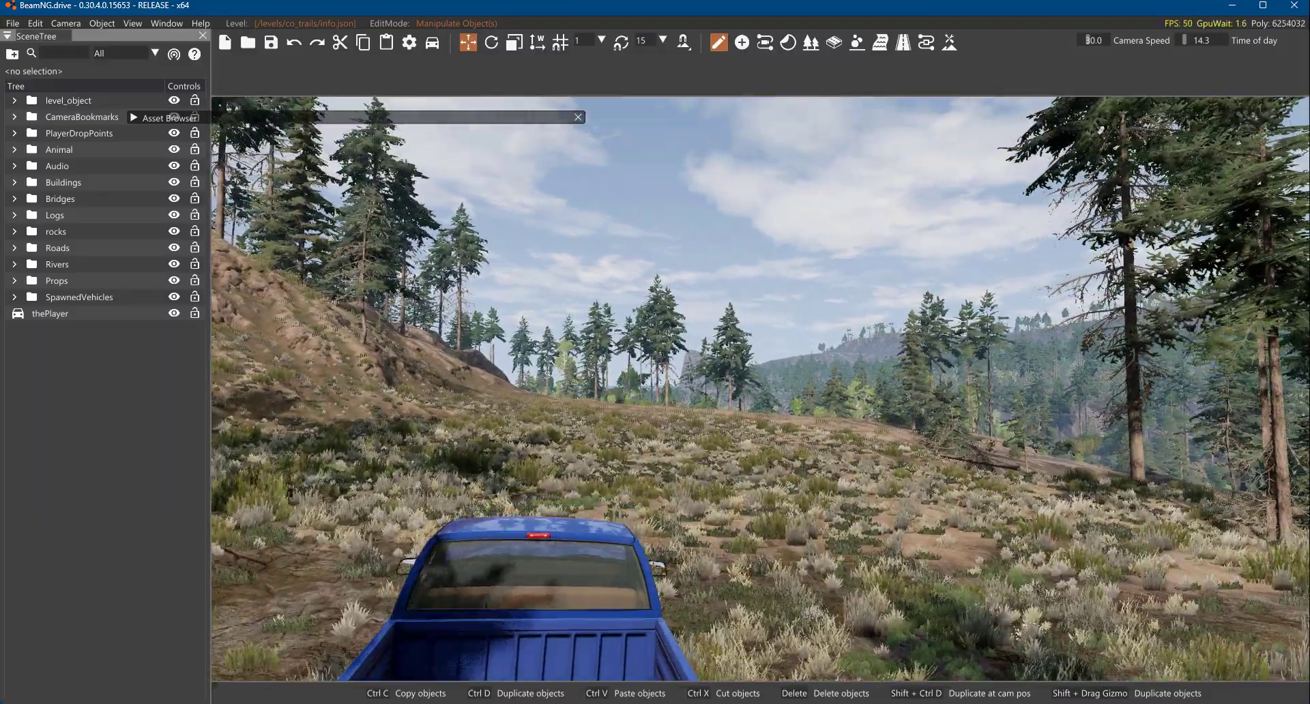
pyautogui.press('w')
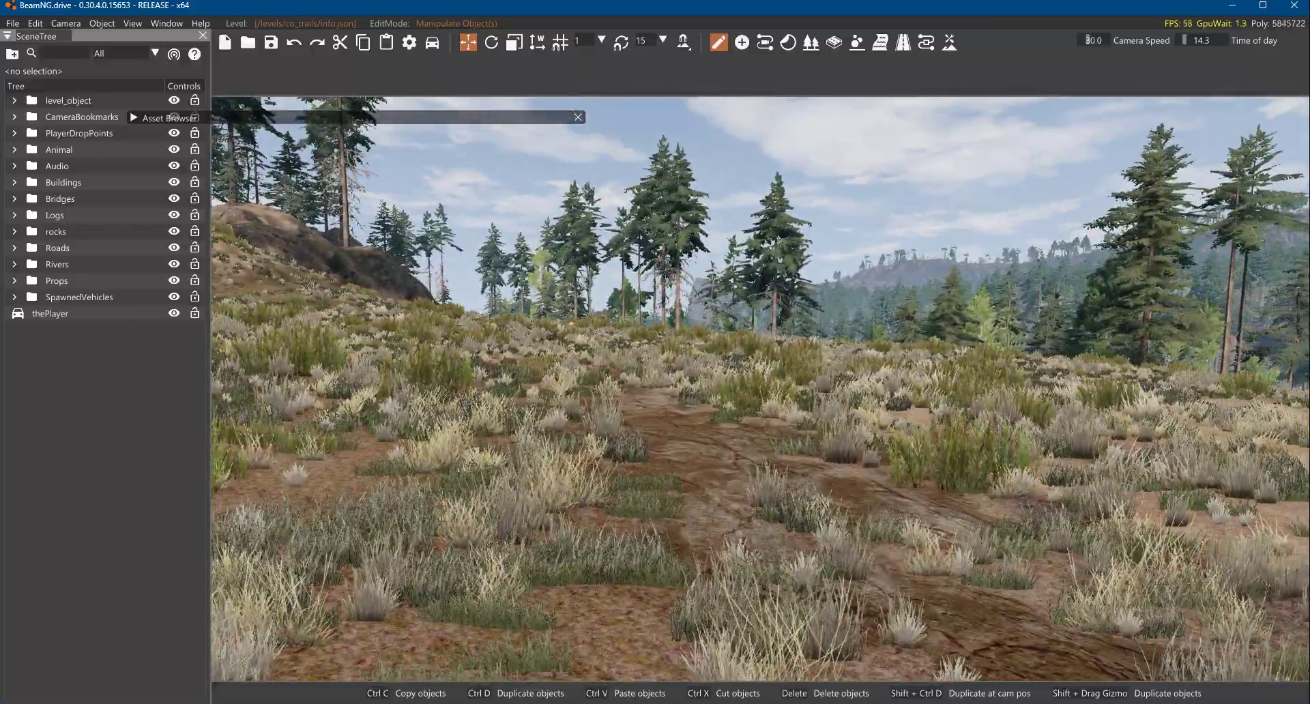
pyautogui.press('s')
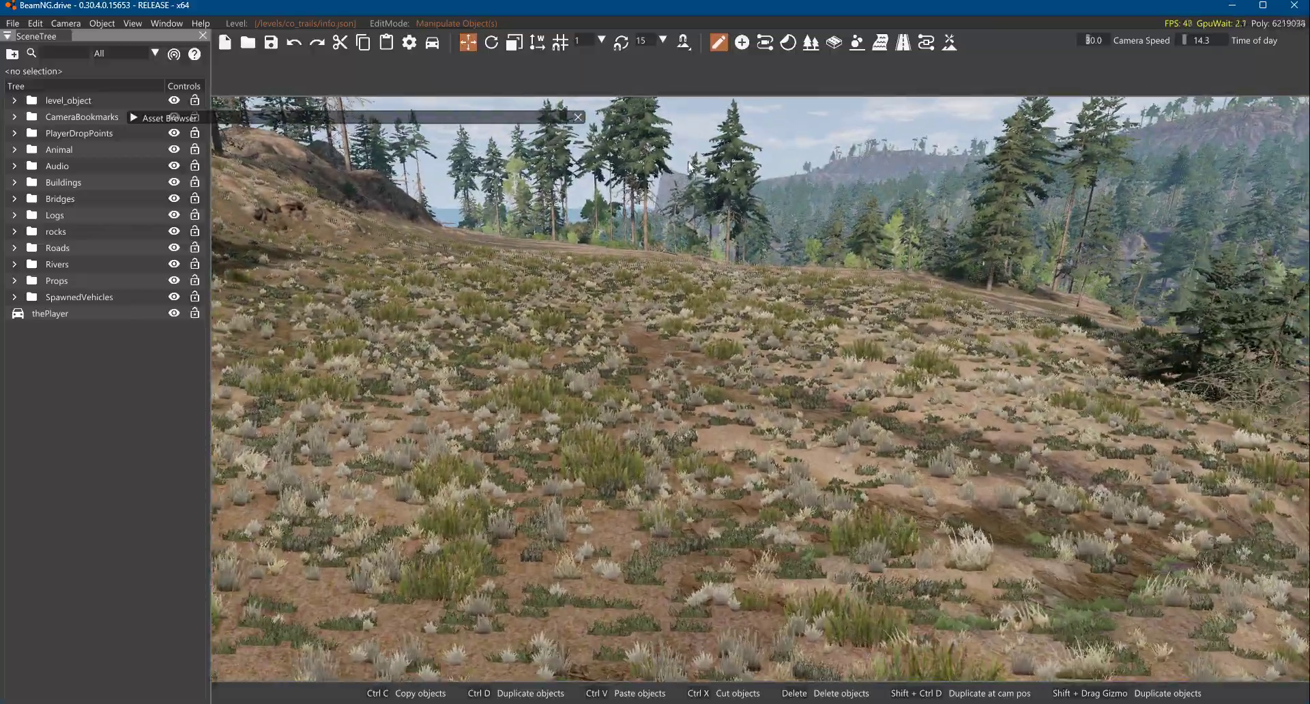
# Step: Close the collapsed Asset Browser, reopen it and expand it to full size
pyautogui.moveTo(259, 118); pyautogui.dragTo(510, 246)
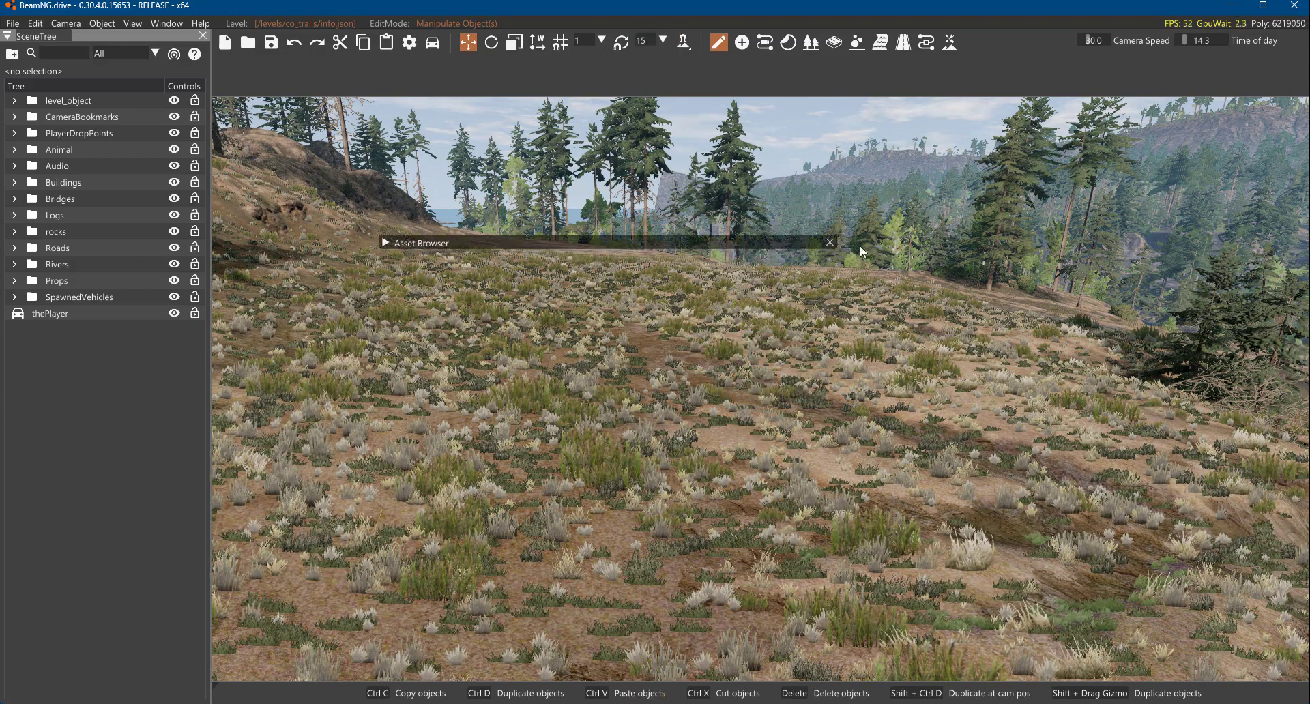
pyautogui.click(831, 242)
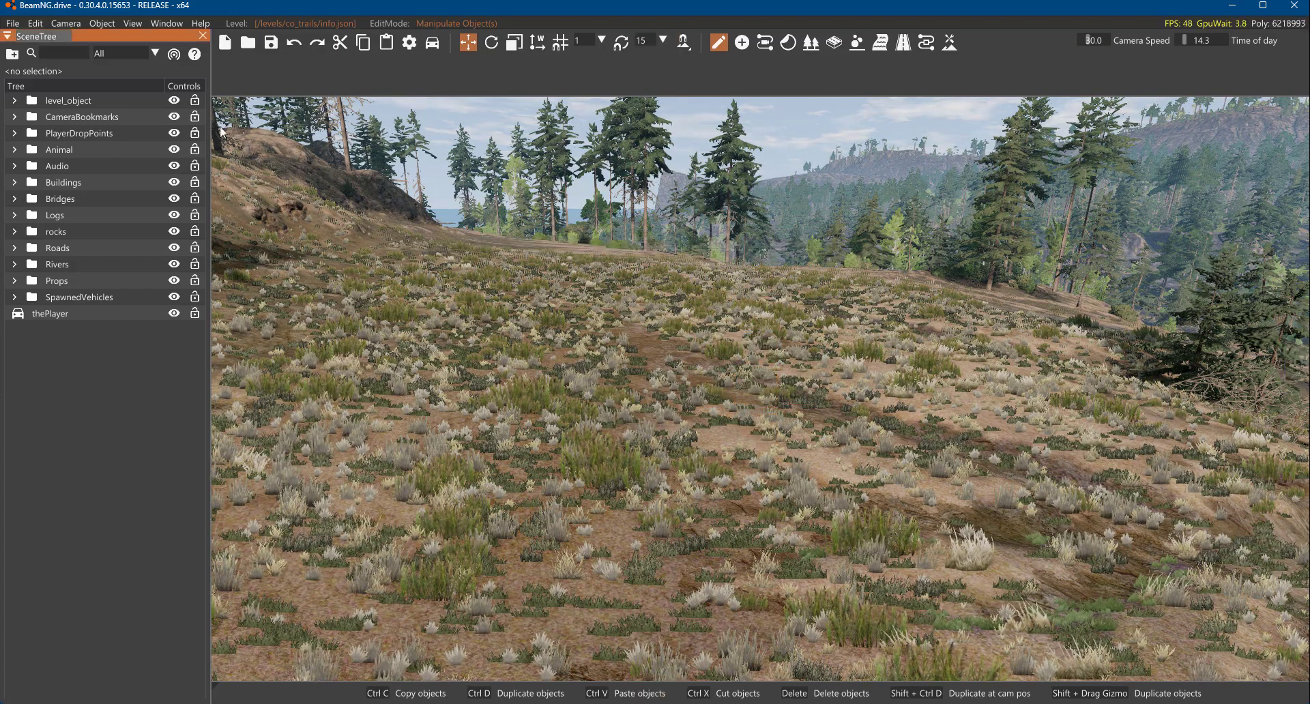
pyautogui.click(165, 23)
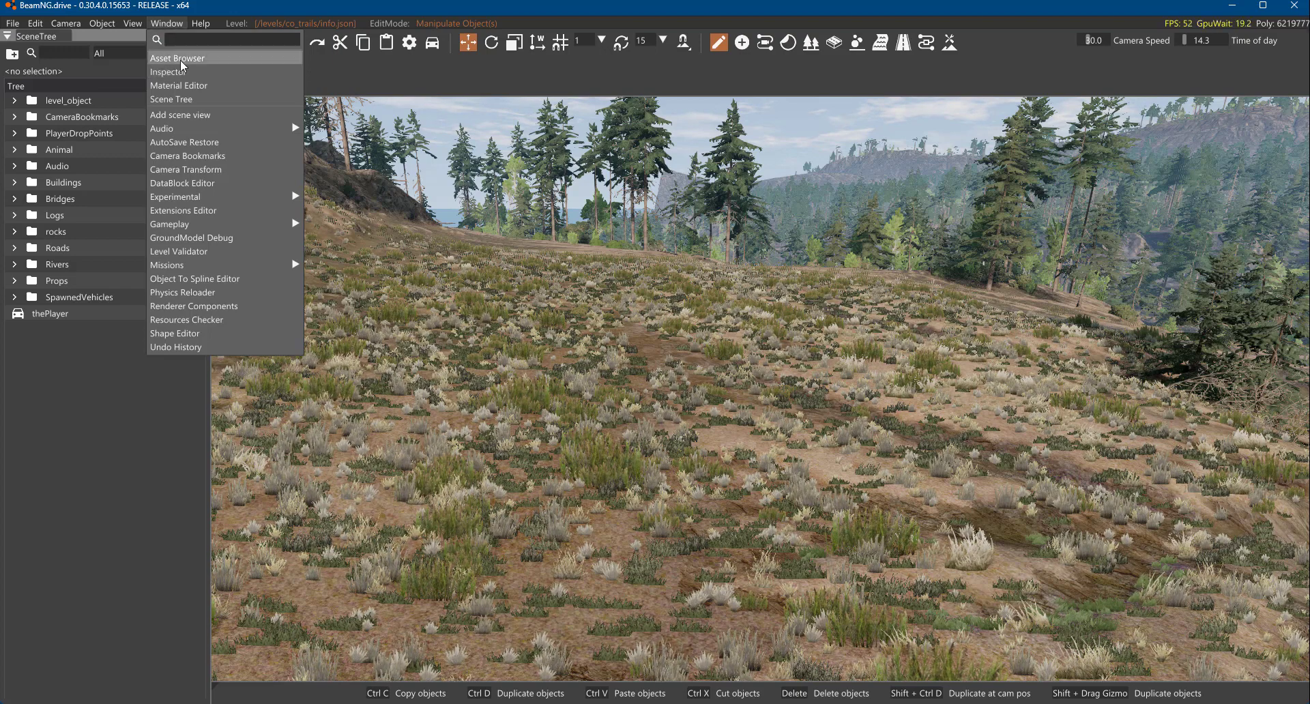
pyautogui.click(180, 58)
pyautogui.click(387, 244)
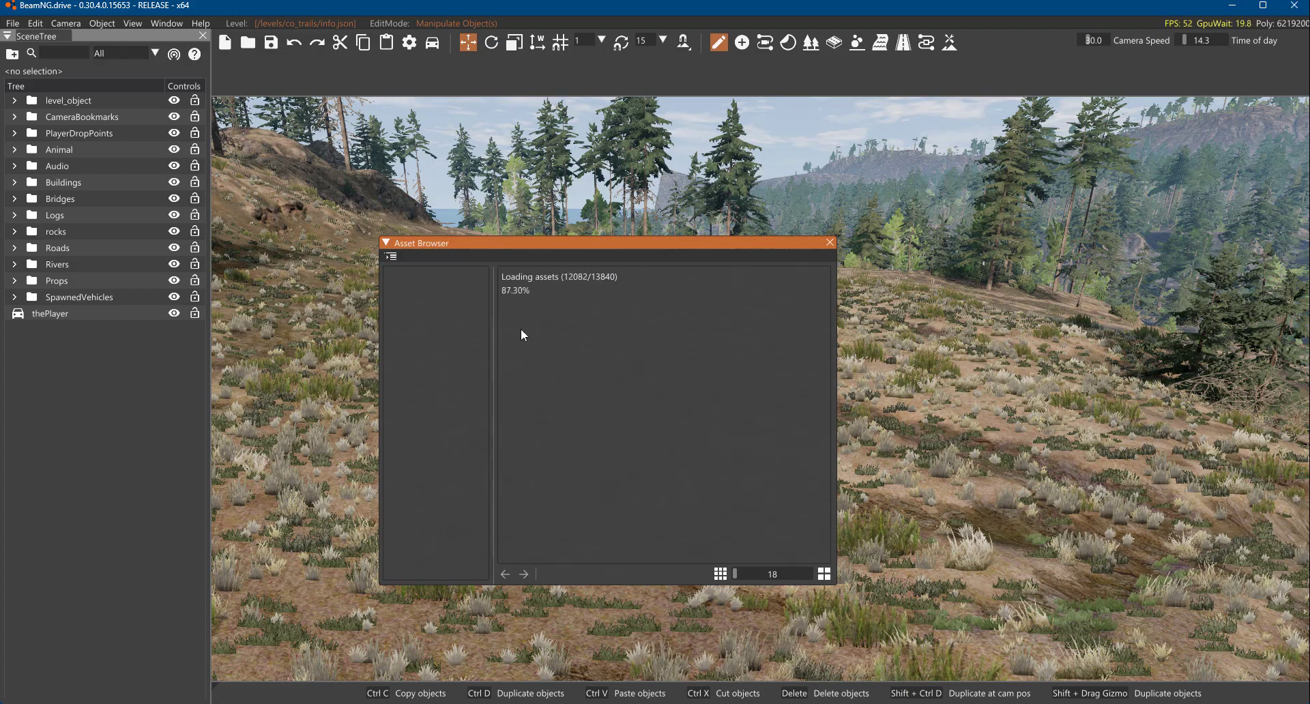
# Step: Widen the Asset Browser's folder tree and browse to the folders under co_trails\art\shapes
pyautogui.moveTo(503, 314); pyautogui.dragTo(588, 362)
pyautogui.scroll(5, 490, 442)
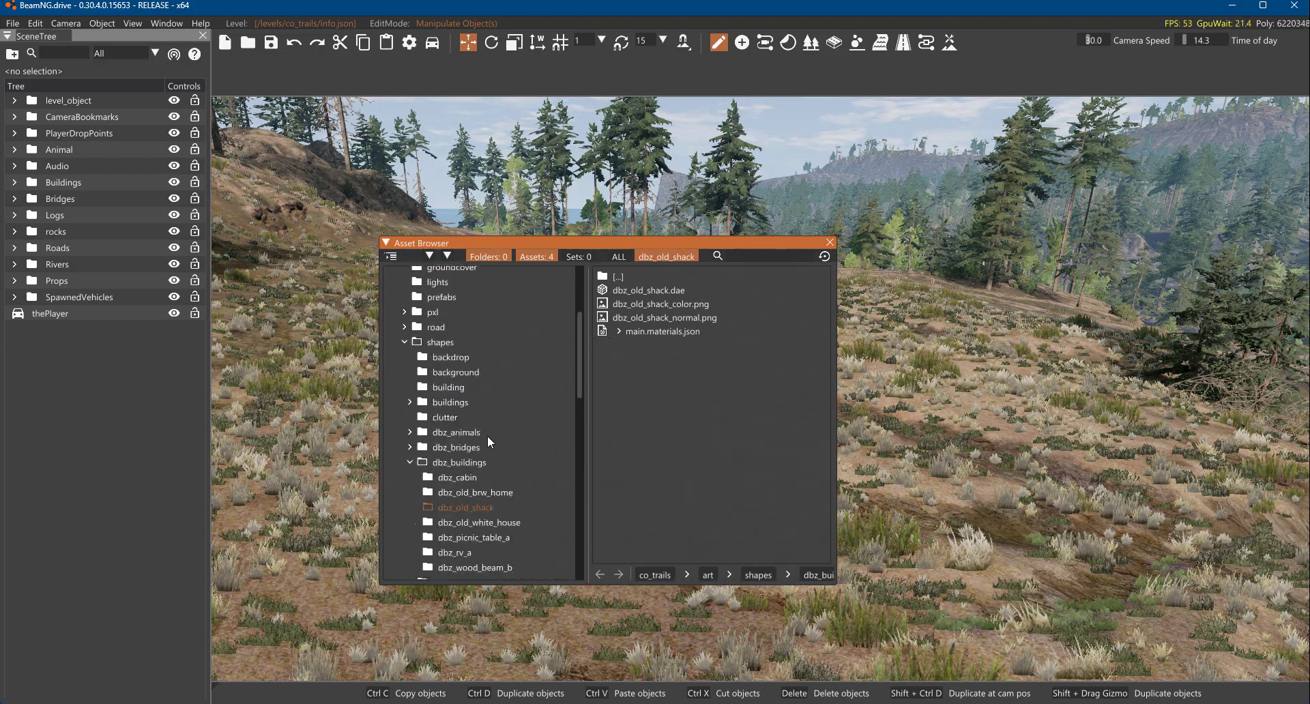